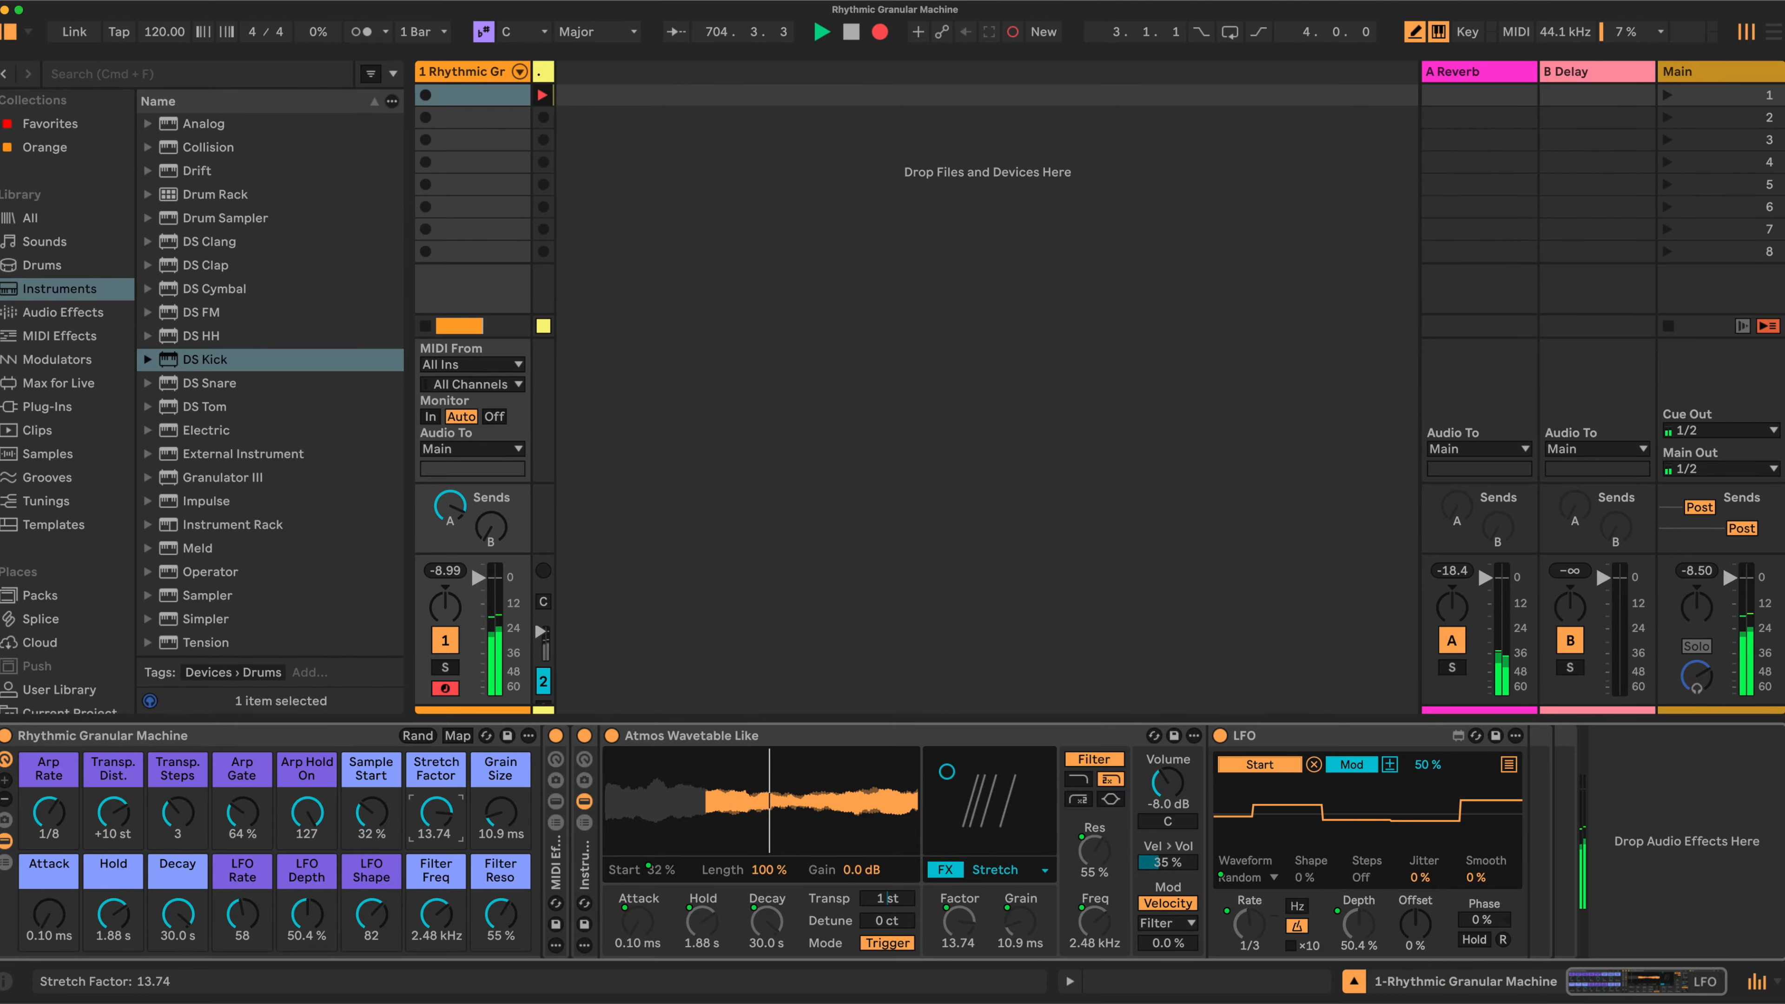
# Step: Lower the Stretch Factor macro of the Atmos Wavetable Like sample to 1.52 and sweep it back up
pyautogui.moveTo(435, 812); pyautogui.dragTo(436, 869)
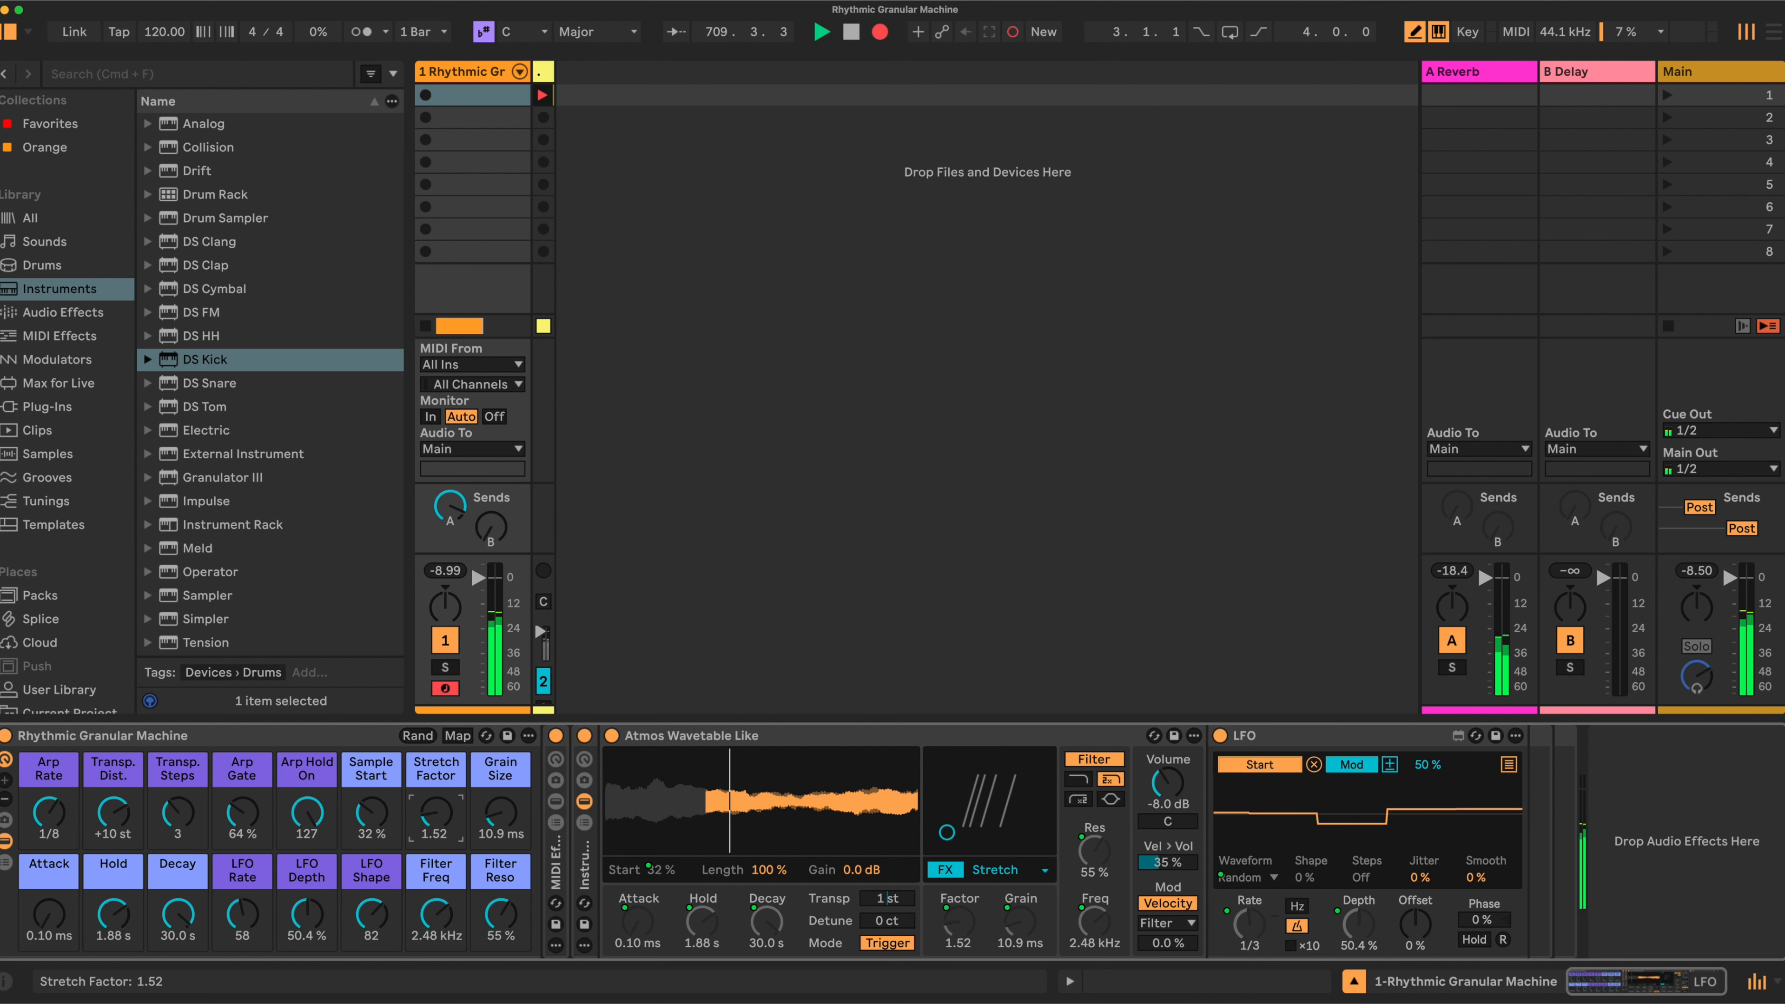
pyautogui.moveTo(436, 868); pyautogui.dragTo(436, 737)
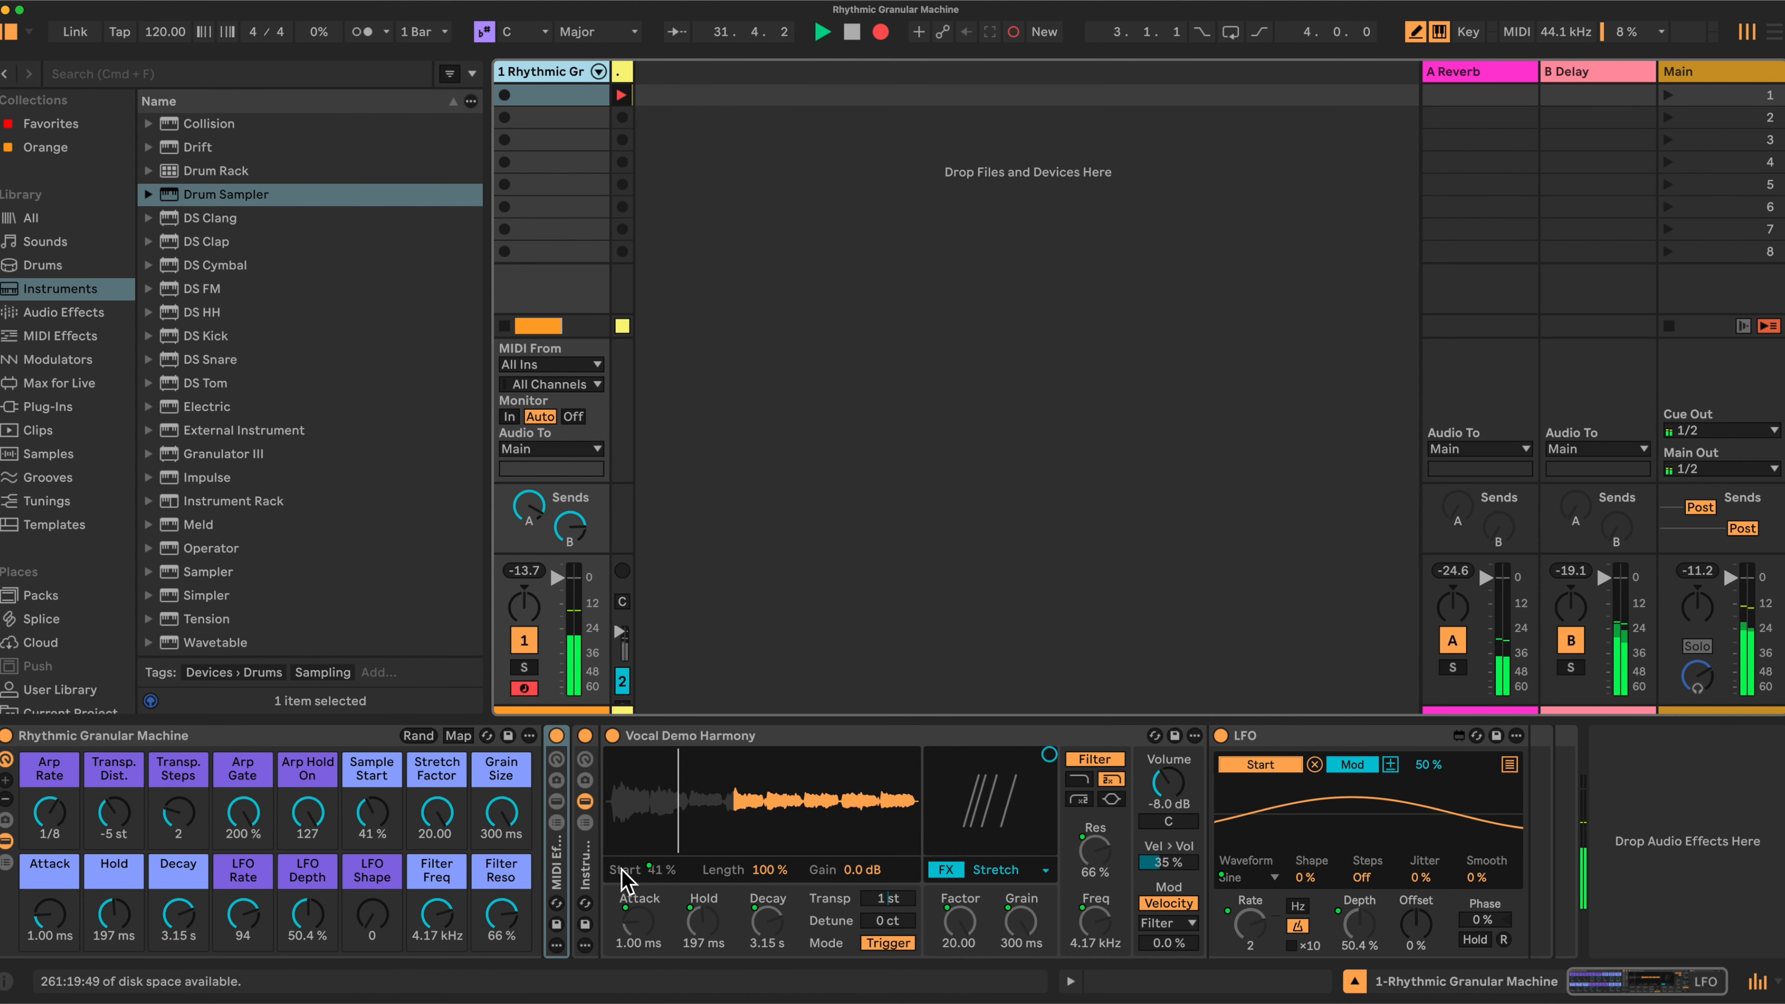
# Step: Examine the Arpeggiator inside the MIDI Effect Rack and the sample and LFO devices inside the nested Instrument Rack
pyautogui.doubleClick(559, 875)
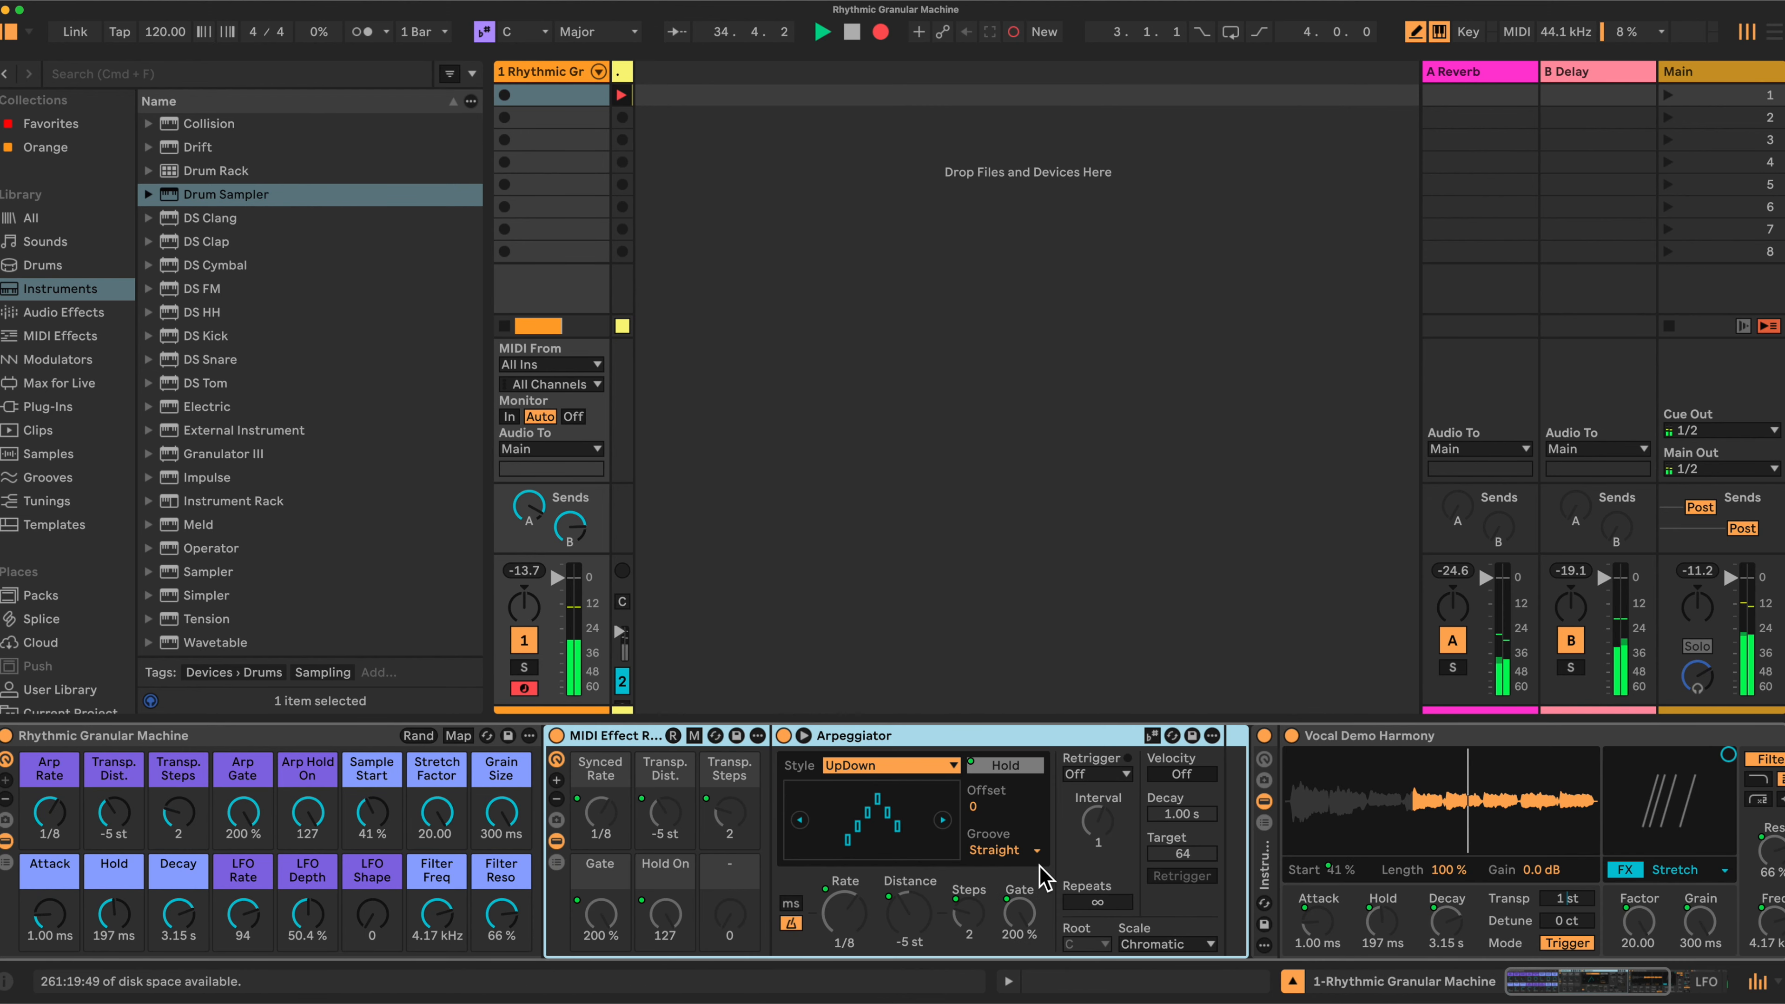
pyautogui.doubleClick(623, 744)
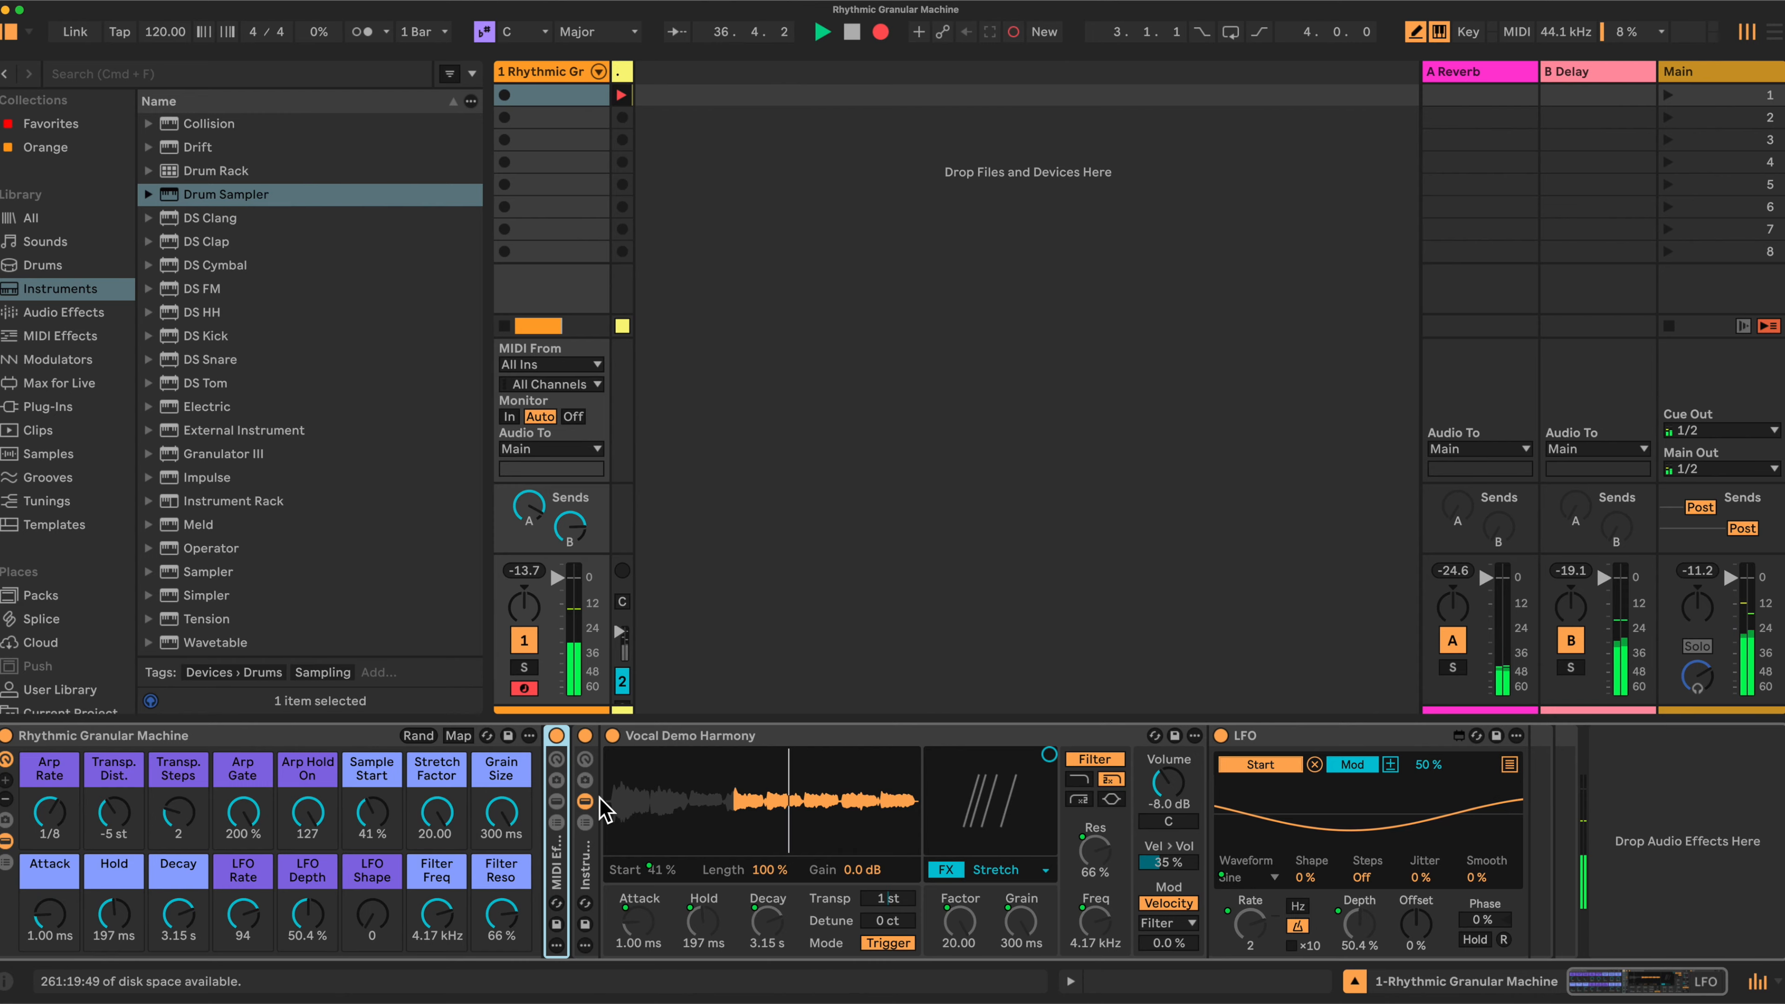
pyautogui.click(588, 870)
pyautogui.doubleClick(588, 870)
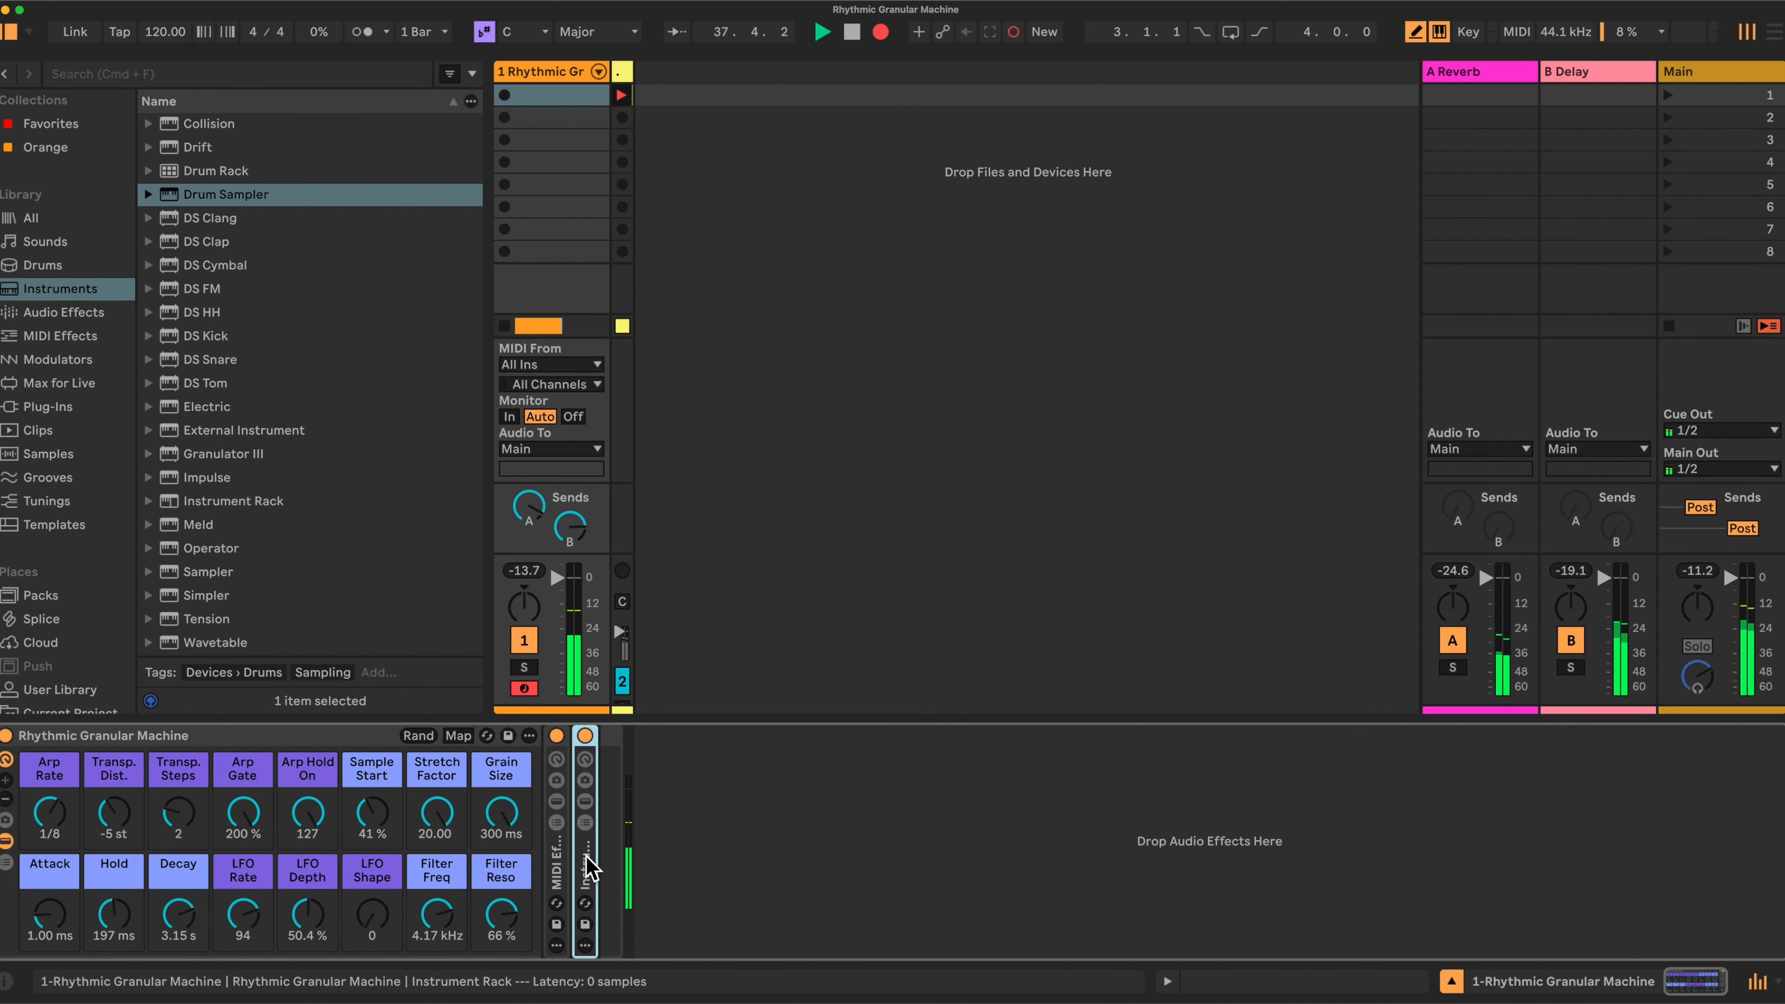
pyautogui.doubleClick(588, 862)
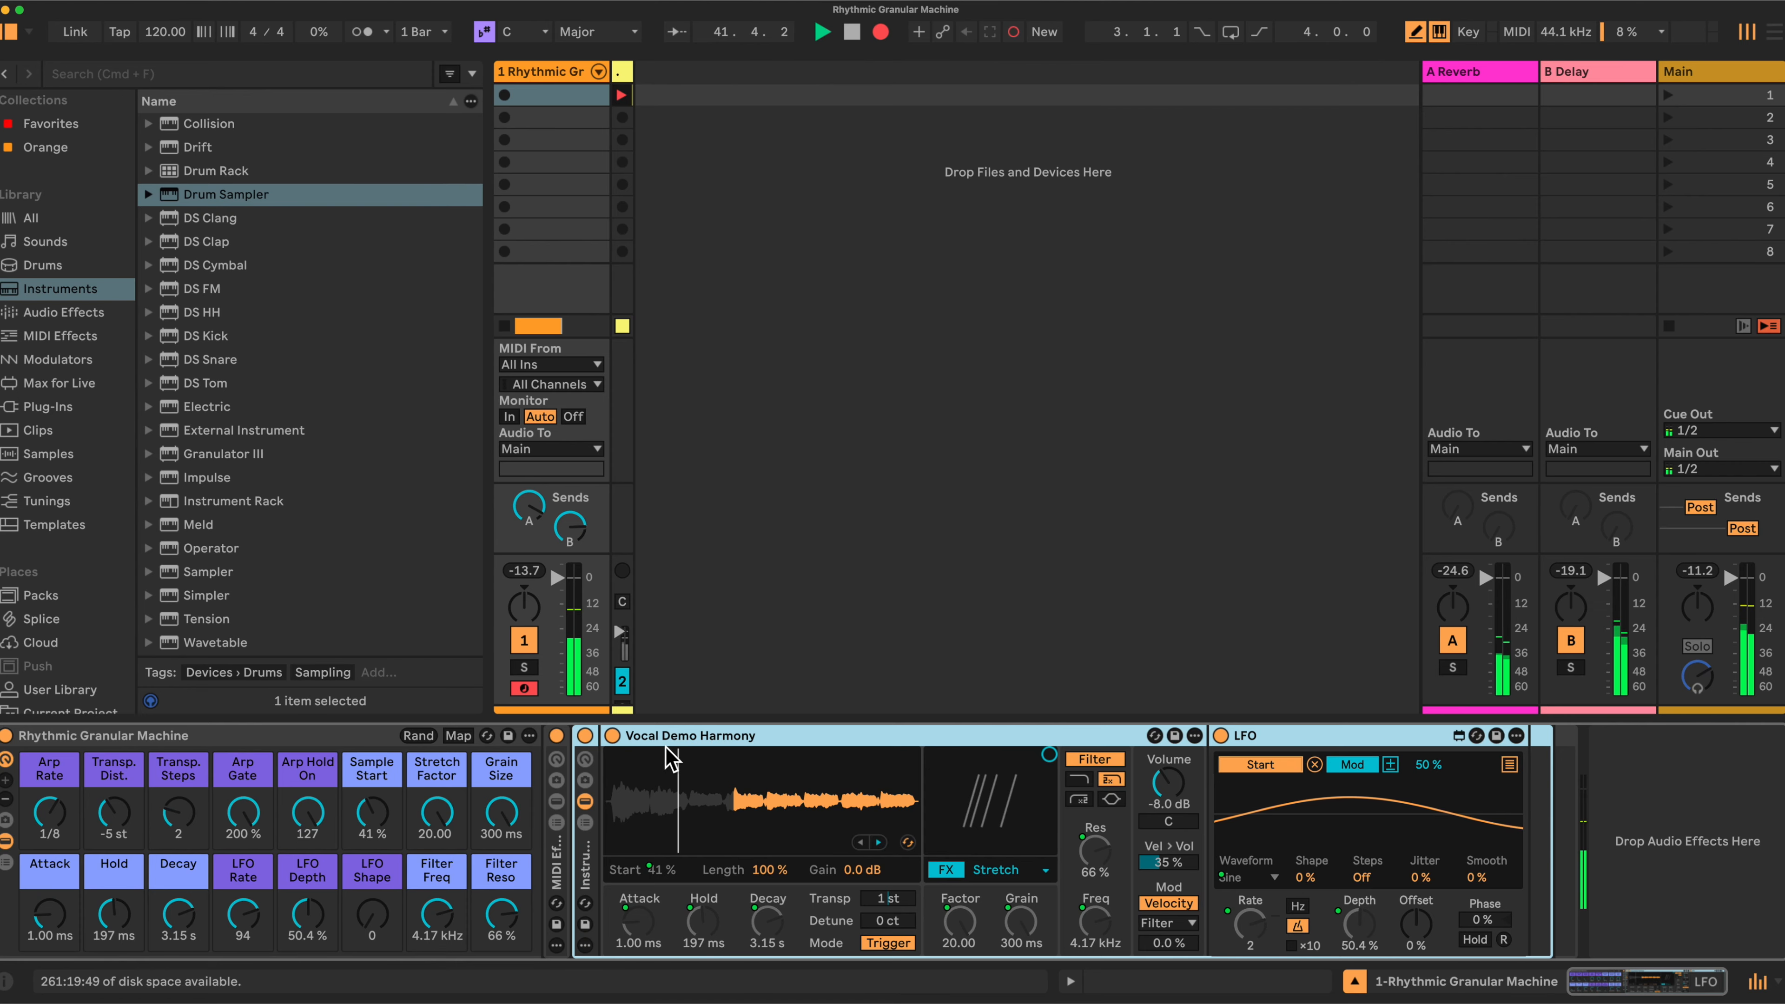
pyautogui.doubleClick(591, 863)
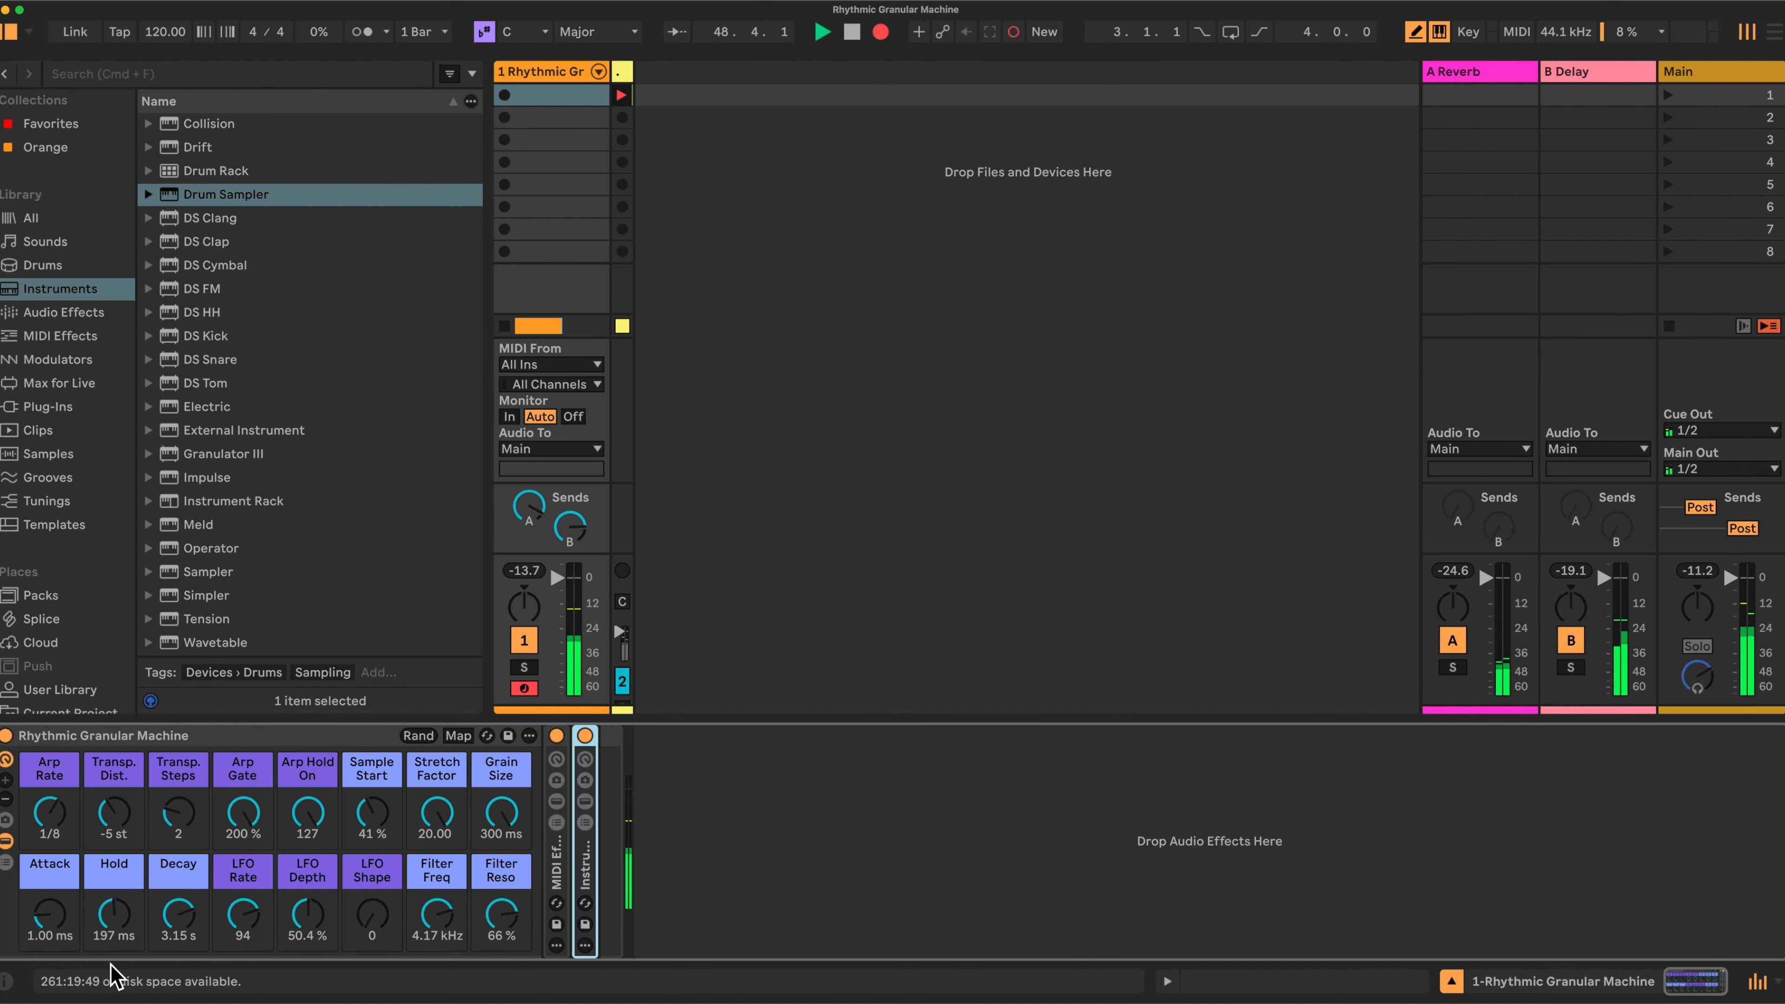
pyautogui.doubleClick(586, 872)
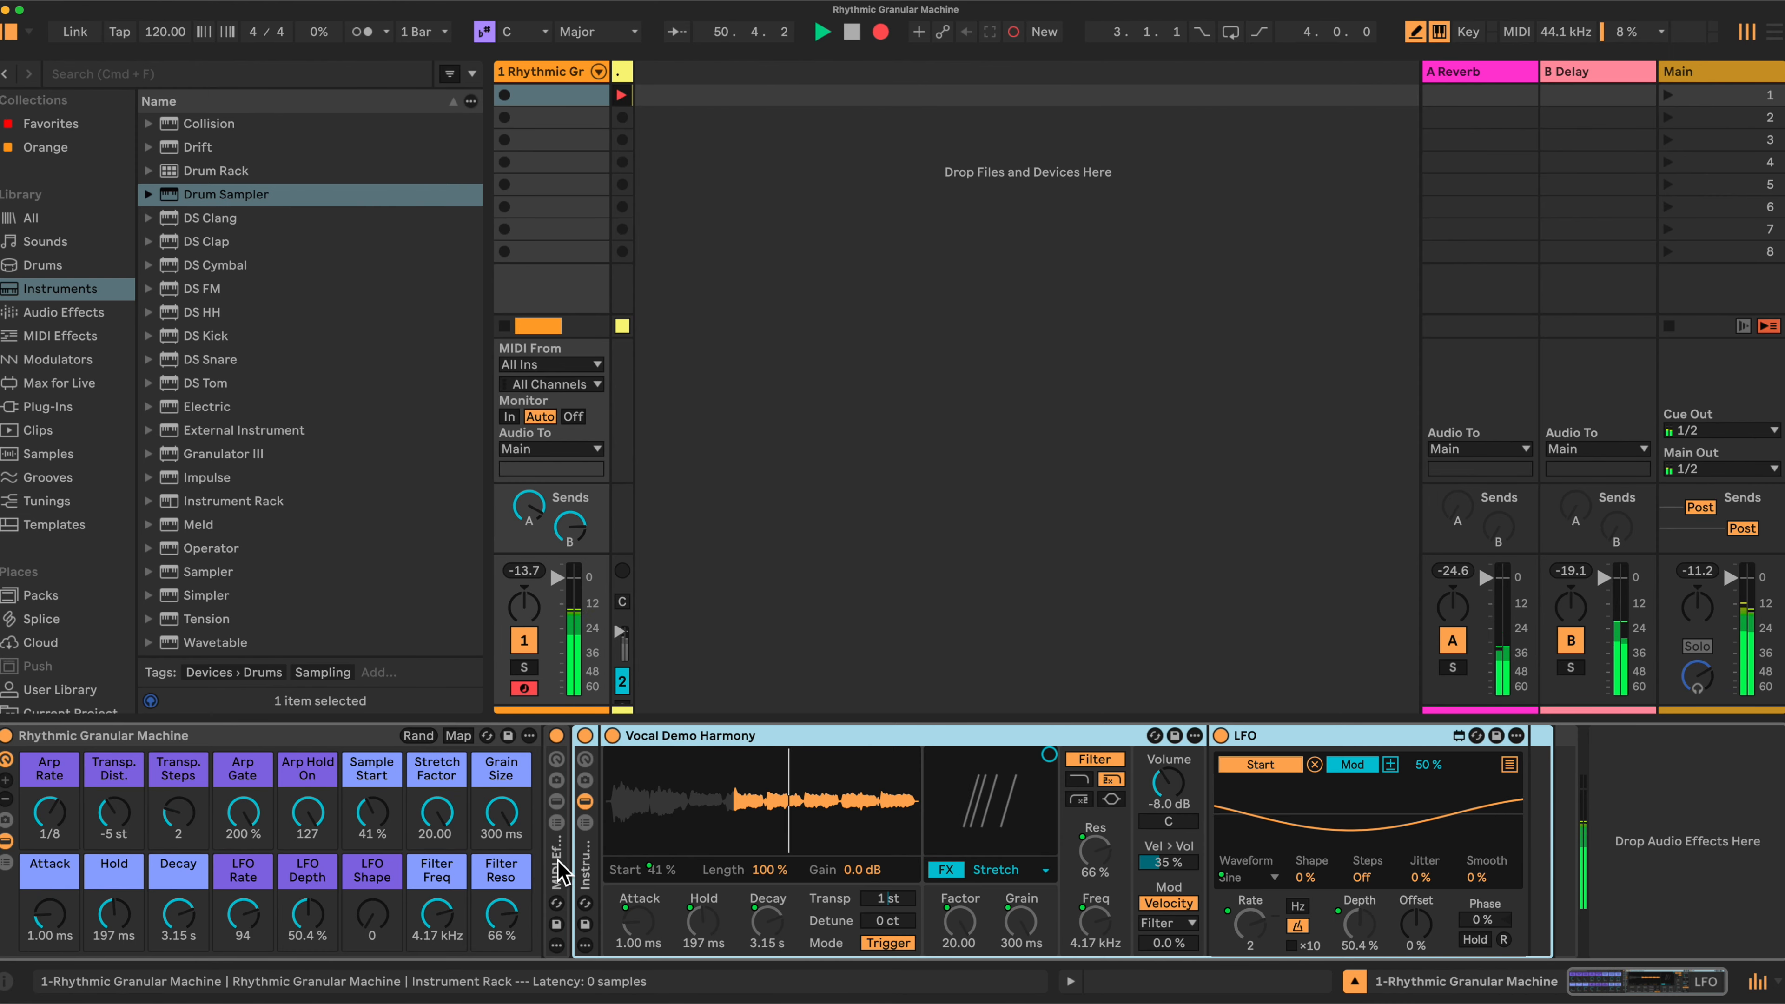
pyautogui.doubleClick(556, 861)
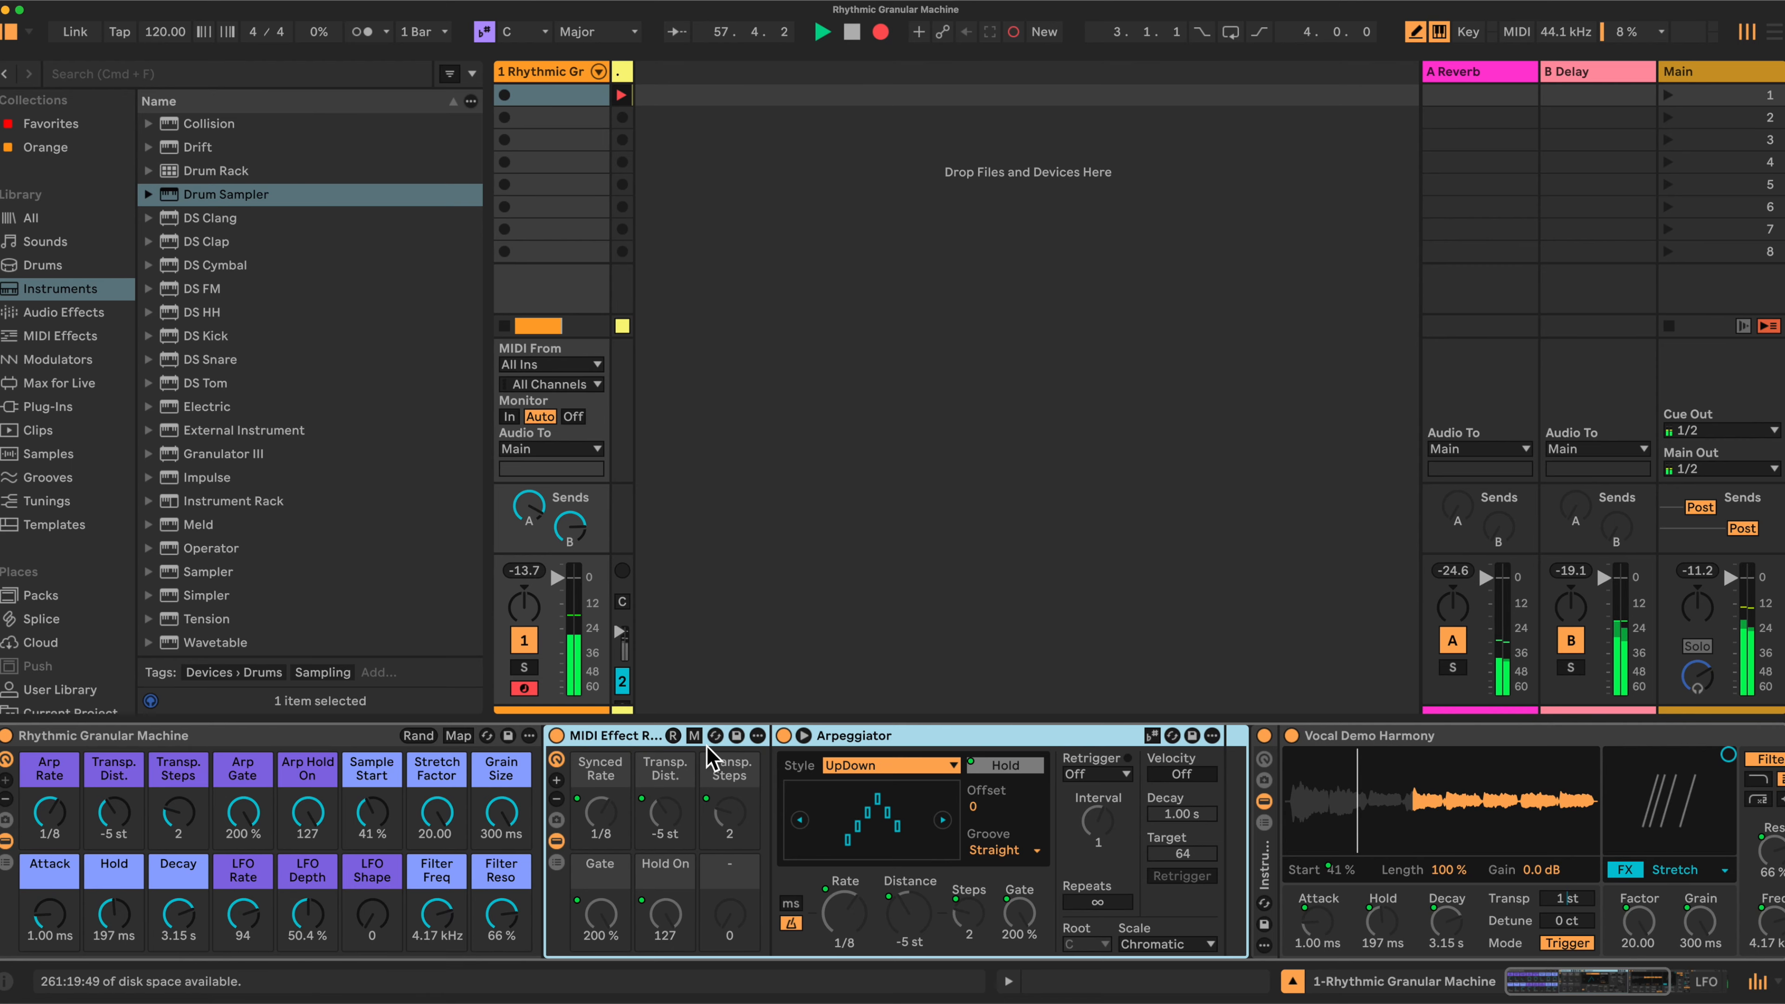
pyautogui.doubleClick(626, 744)
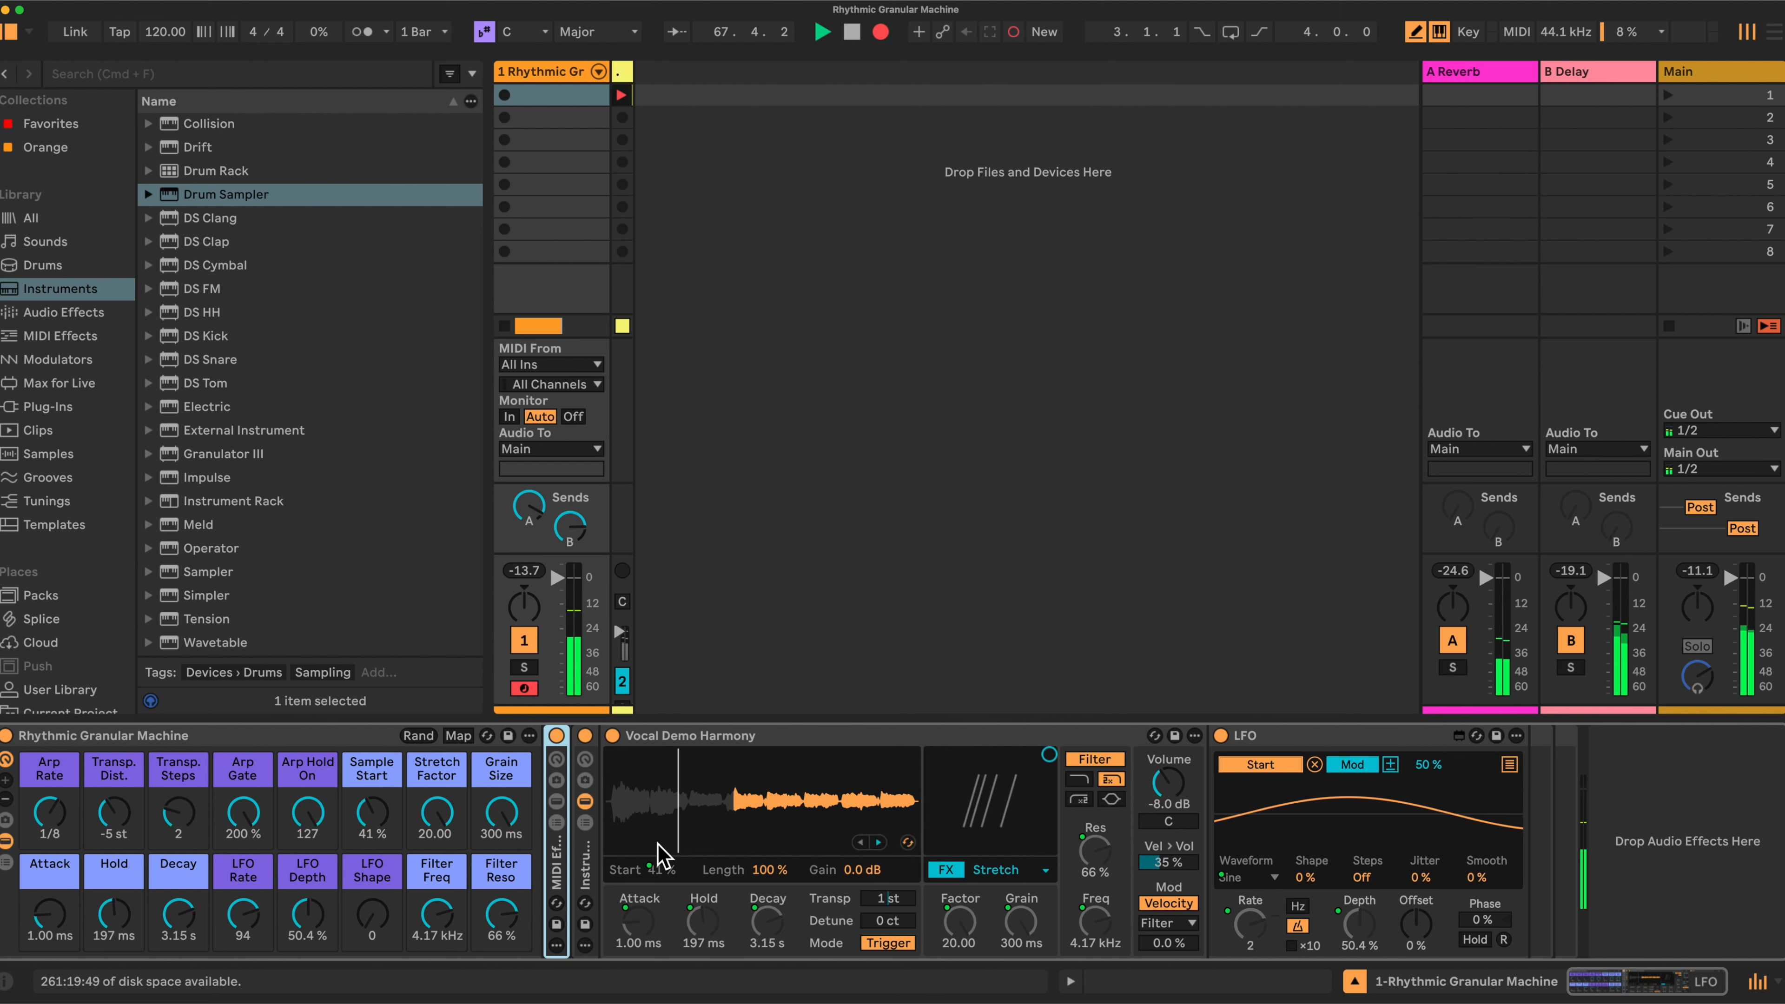
# Step: Shorten the rack's Grain Size macro to 5.00 ms and lower its Stretch Factor macro to 2.61
pyautogui.moveTo(505, 820); pyautogui.dragTo(504, 867)
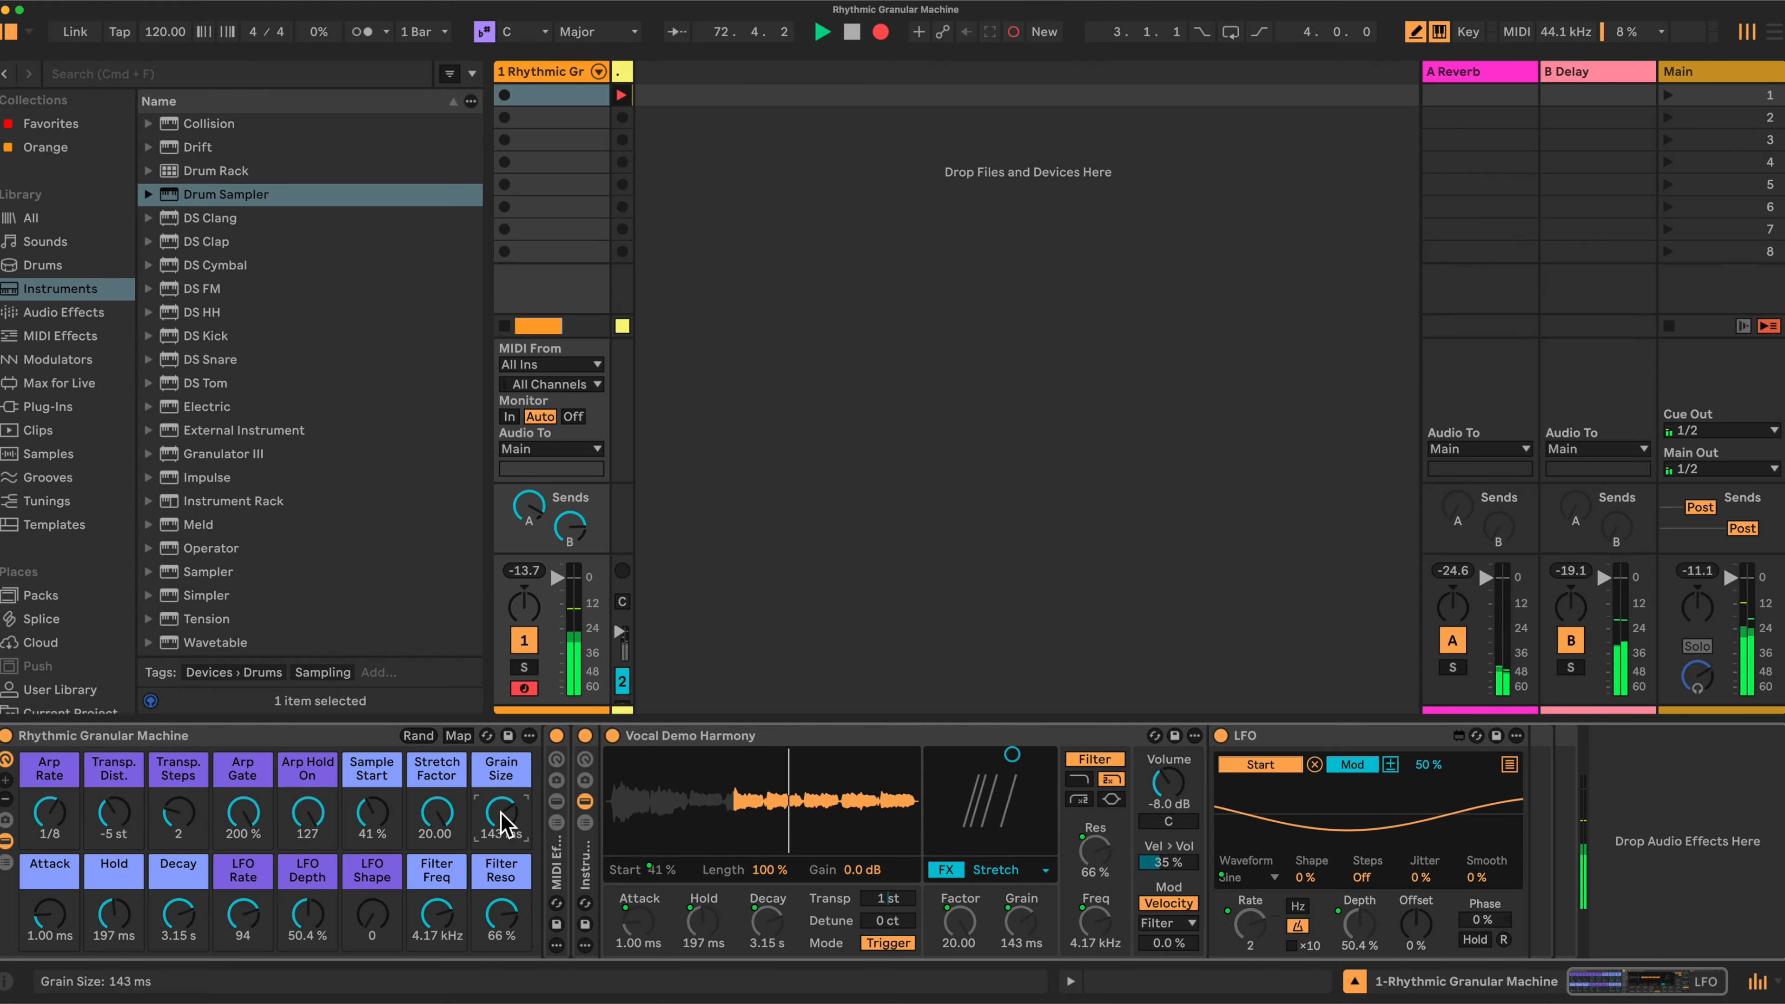
pyautogui.moveTo(503, 816); pyautogui.dragTo(503, 833)
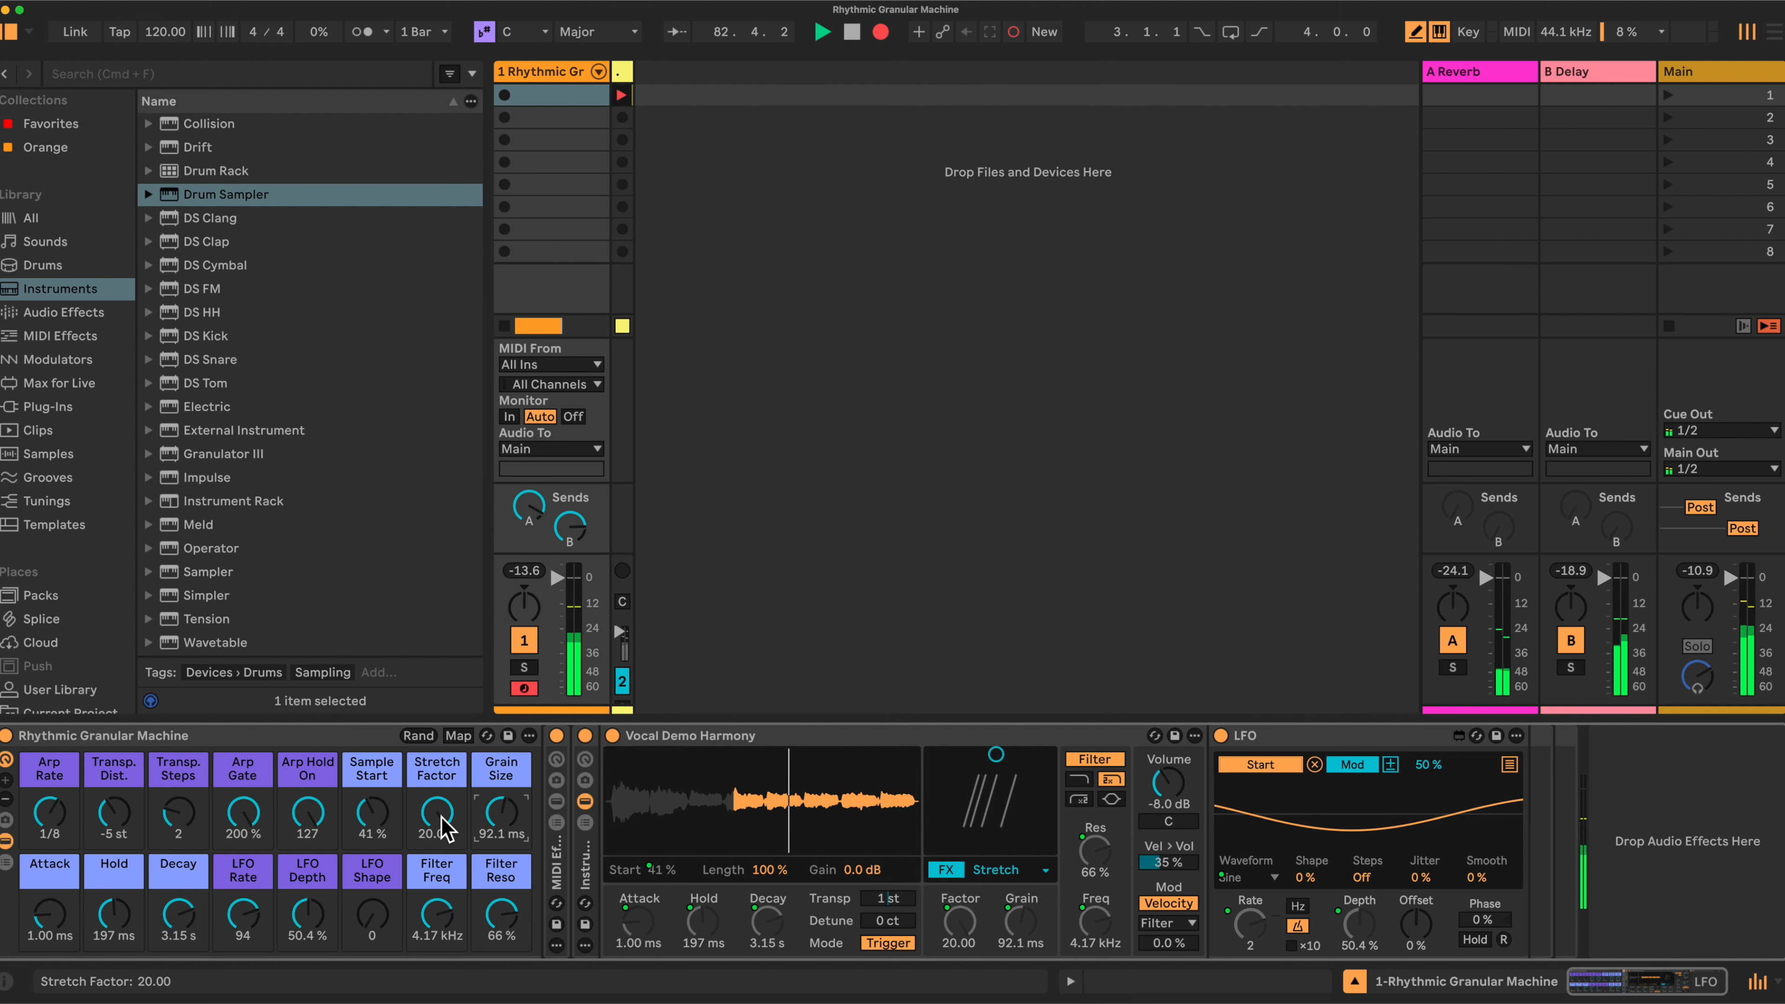
pyautogui.moveTo(458, 828); pyautogui.dragTo(459, 907)
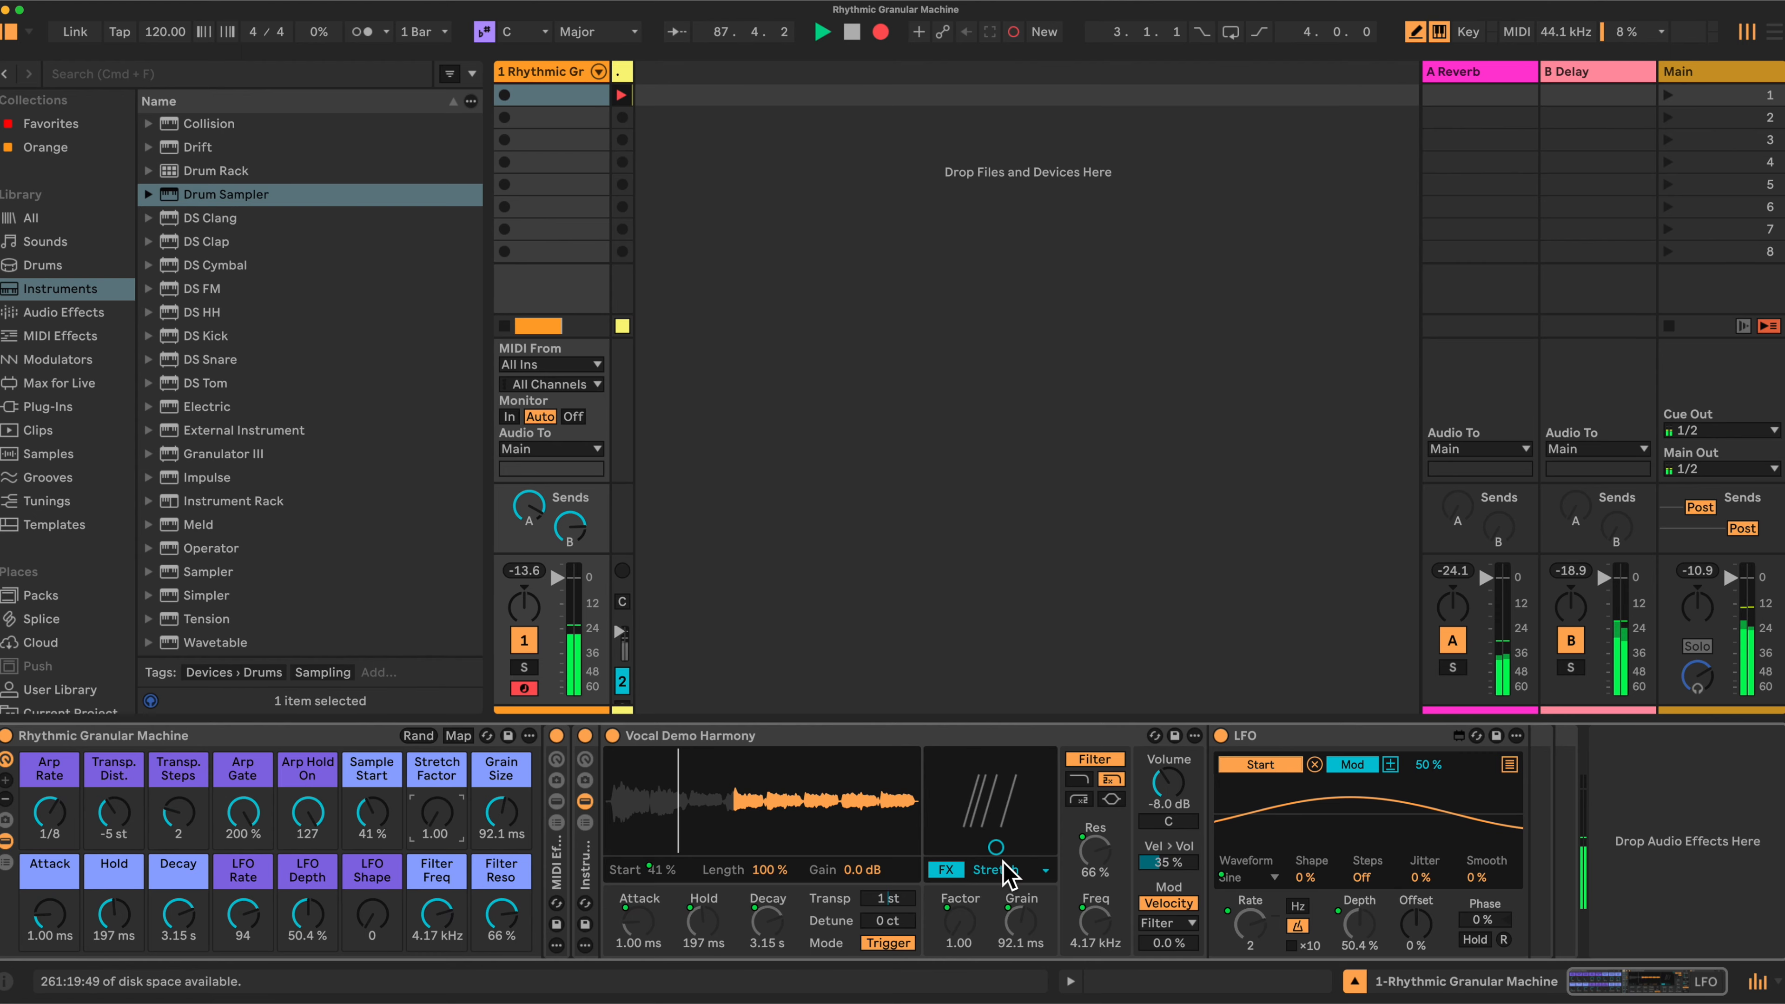
pyautogui.moveTo(509, 826); pyautogui.dragTo(509, 875)
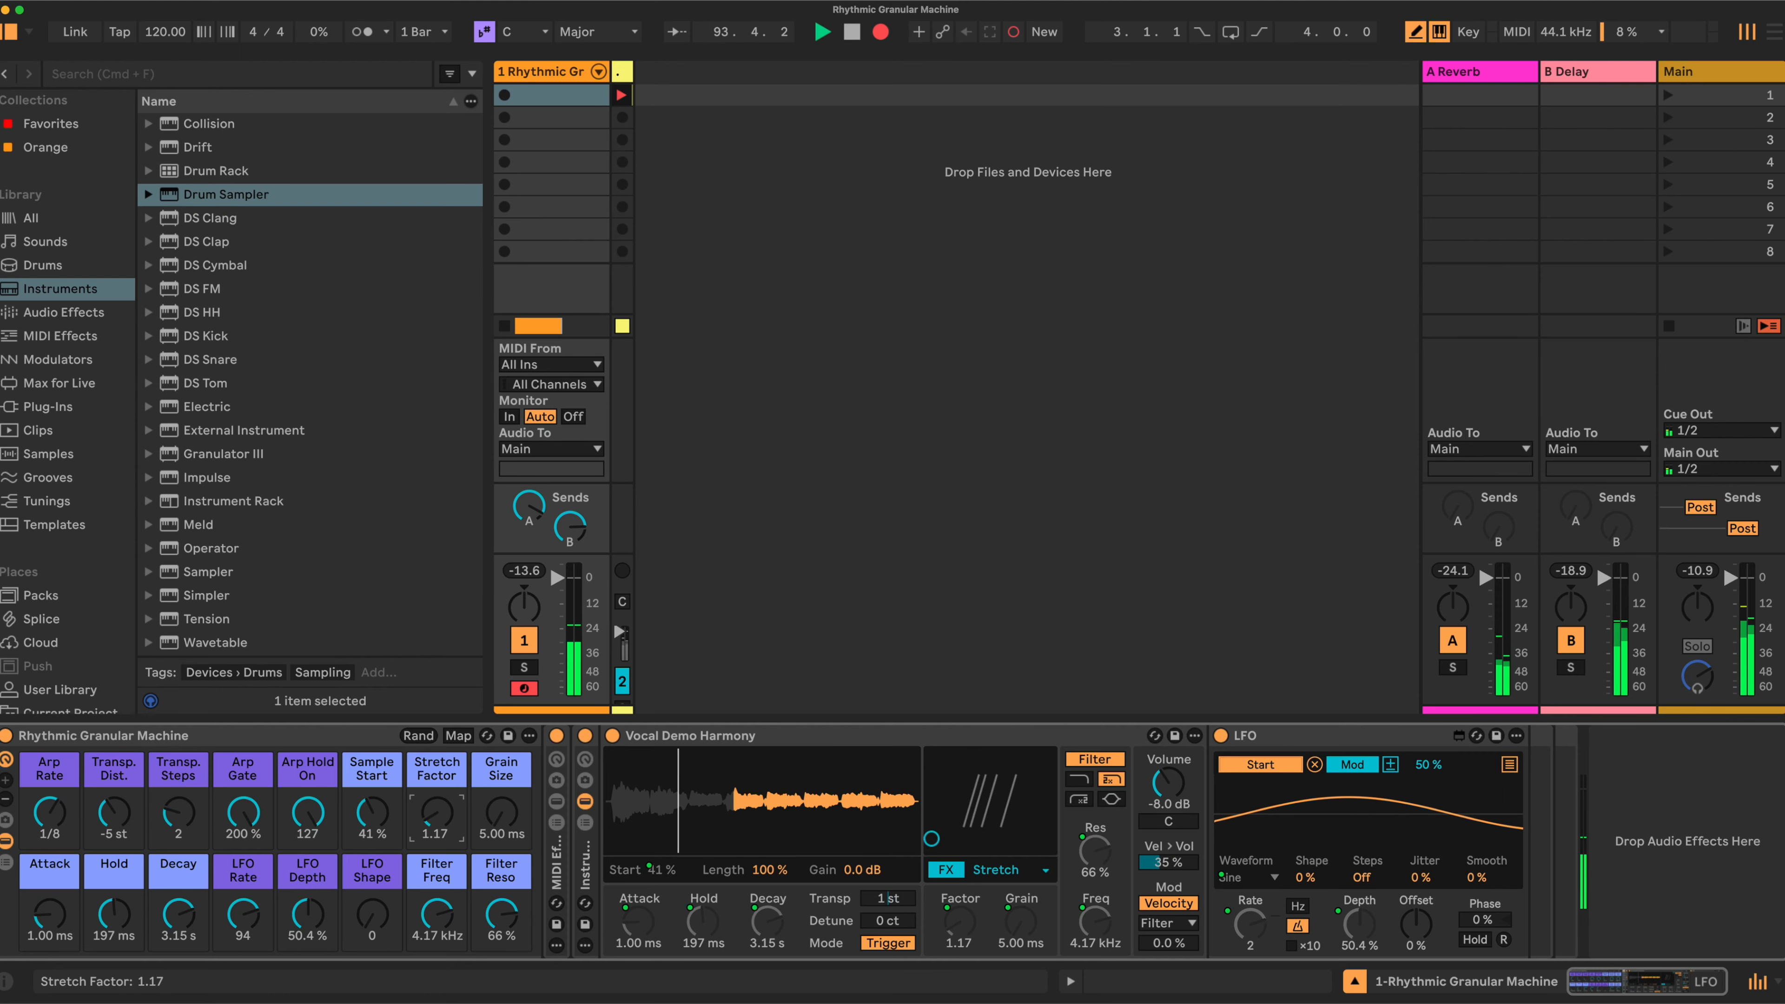
pyautogui.moveTo(436, 812); pyautogui.dragTo(436, 790)
pyautogui.moveTo(437, 821); pyautogui.dragTo(437, 798)
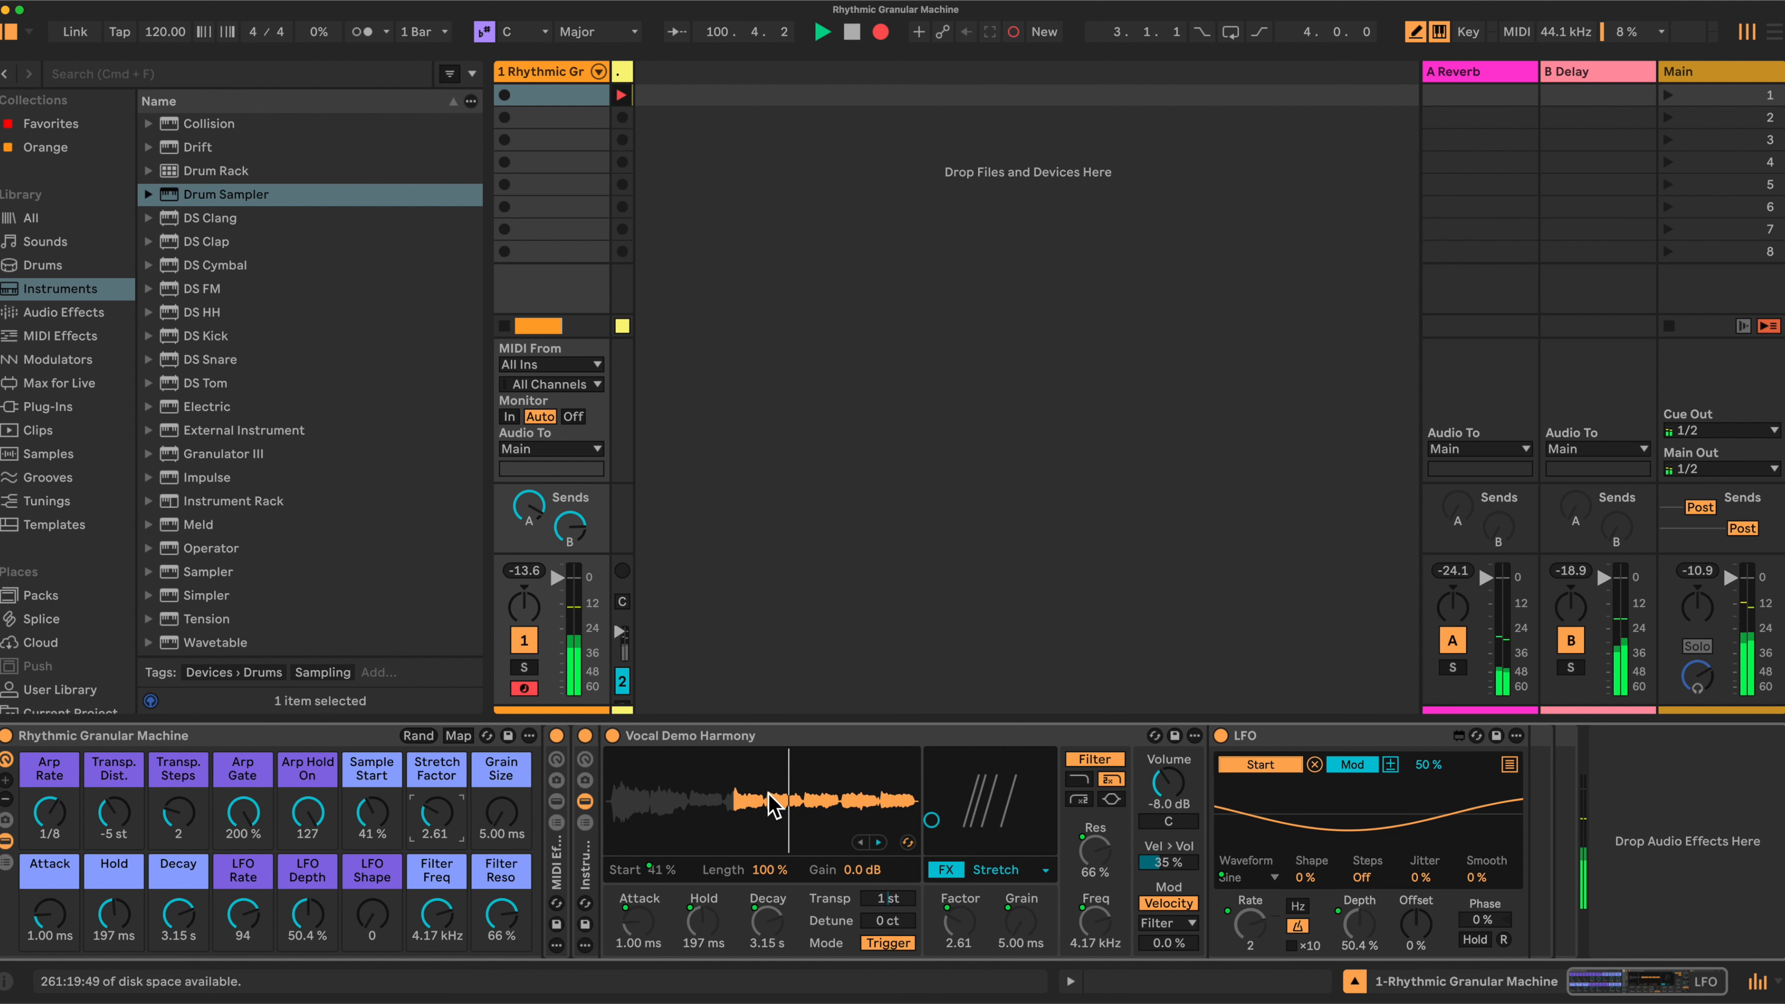
# Step: Sweep the Sample Start macro up to 72 %, settle it at 19 %, and set the Grain Size to 45.4 ms
pyautogui.moveTo(399, 798)
pyautogui.mouseDown()
pyautogui.moveTo(399, 821)
pyautogui.moveTo(359, 796)
pyautogui.mouseUp()
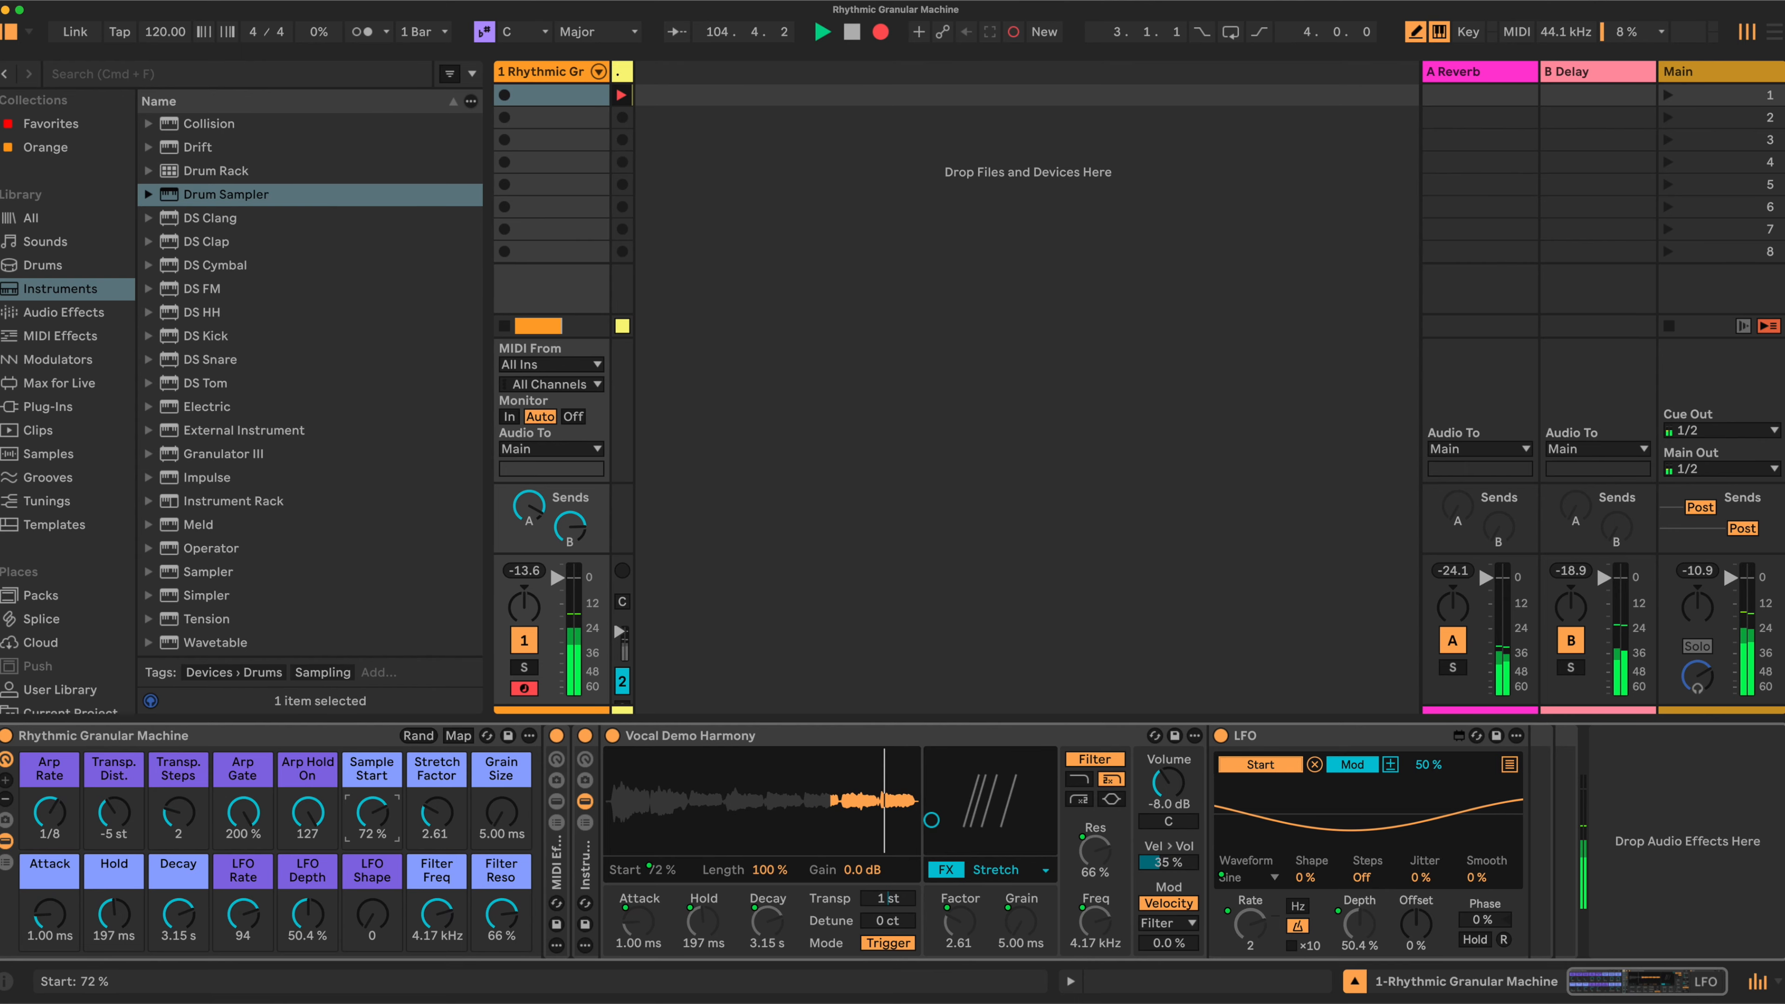
pyautogui.moveTo(359, 791); pyautogui.dragTo(358, 858)
pyautogui.moveTo(500, 815); pyautogui.dragTo(501, 791)
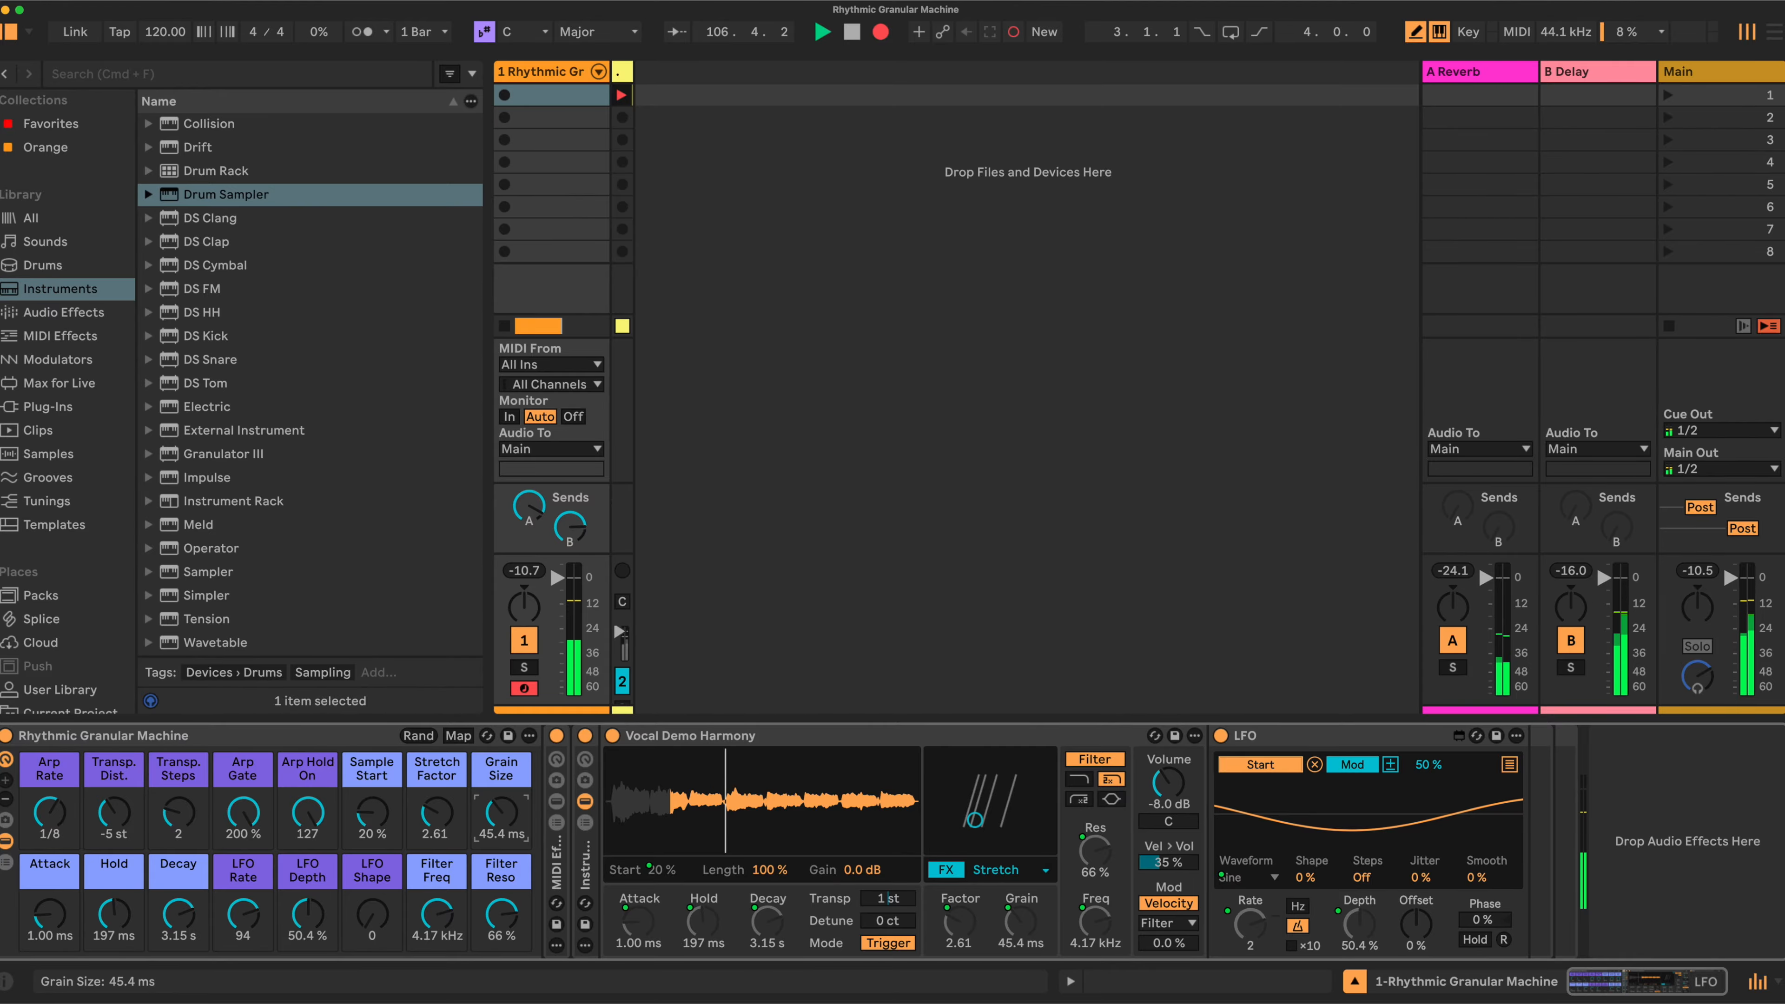
pyautogui.moveTo(372, 809); pyautogui.dragTo(373, 811)
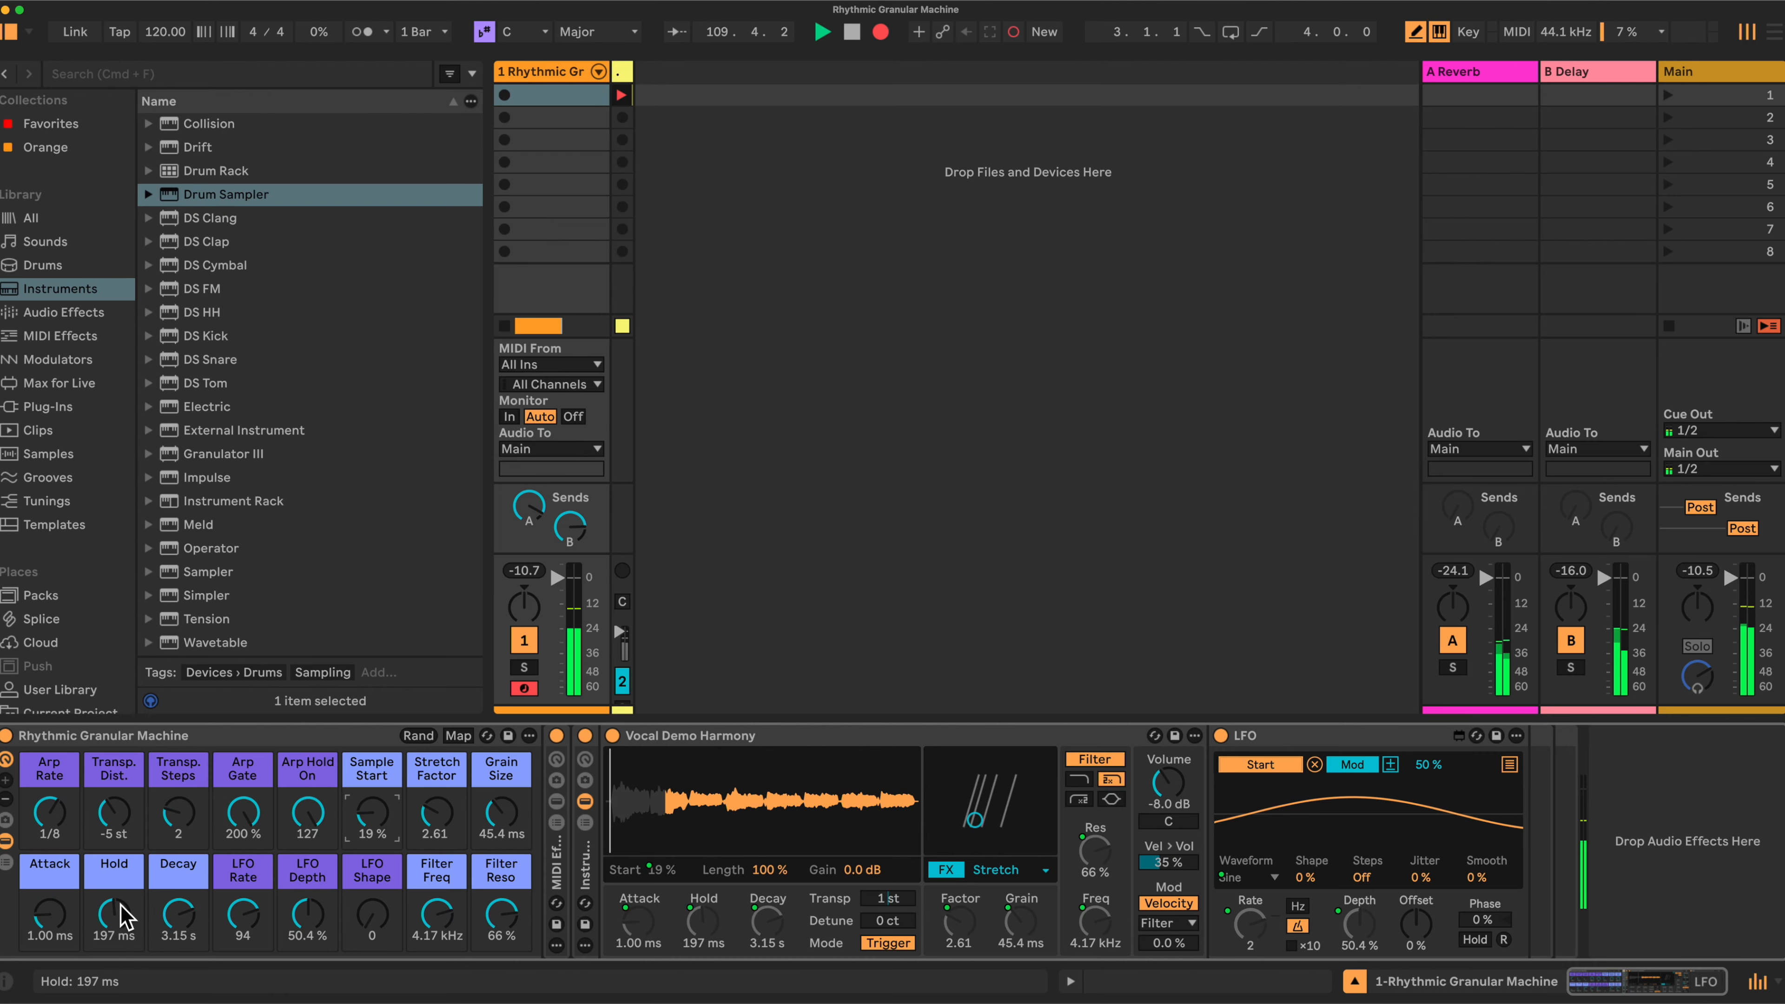
# Step: Minimize the envelope macros, setting Attack to 0.10 ms, Hold to 1.00 ms and Decay to 1.00 ms
pyautogui.moveTo(38, 925); pyautogui.dragTo(39, 897)
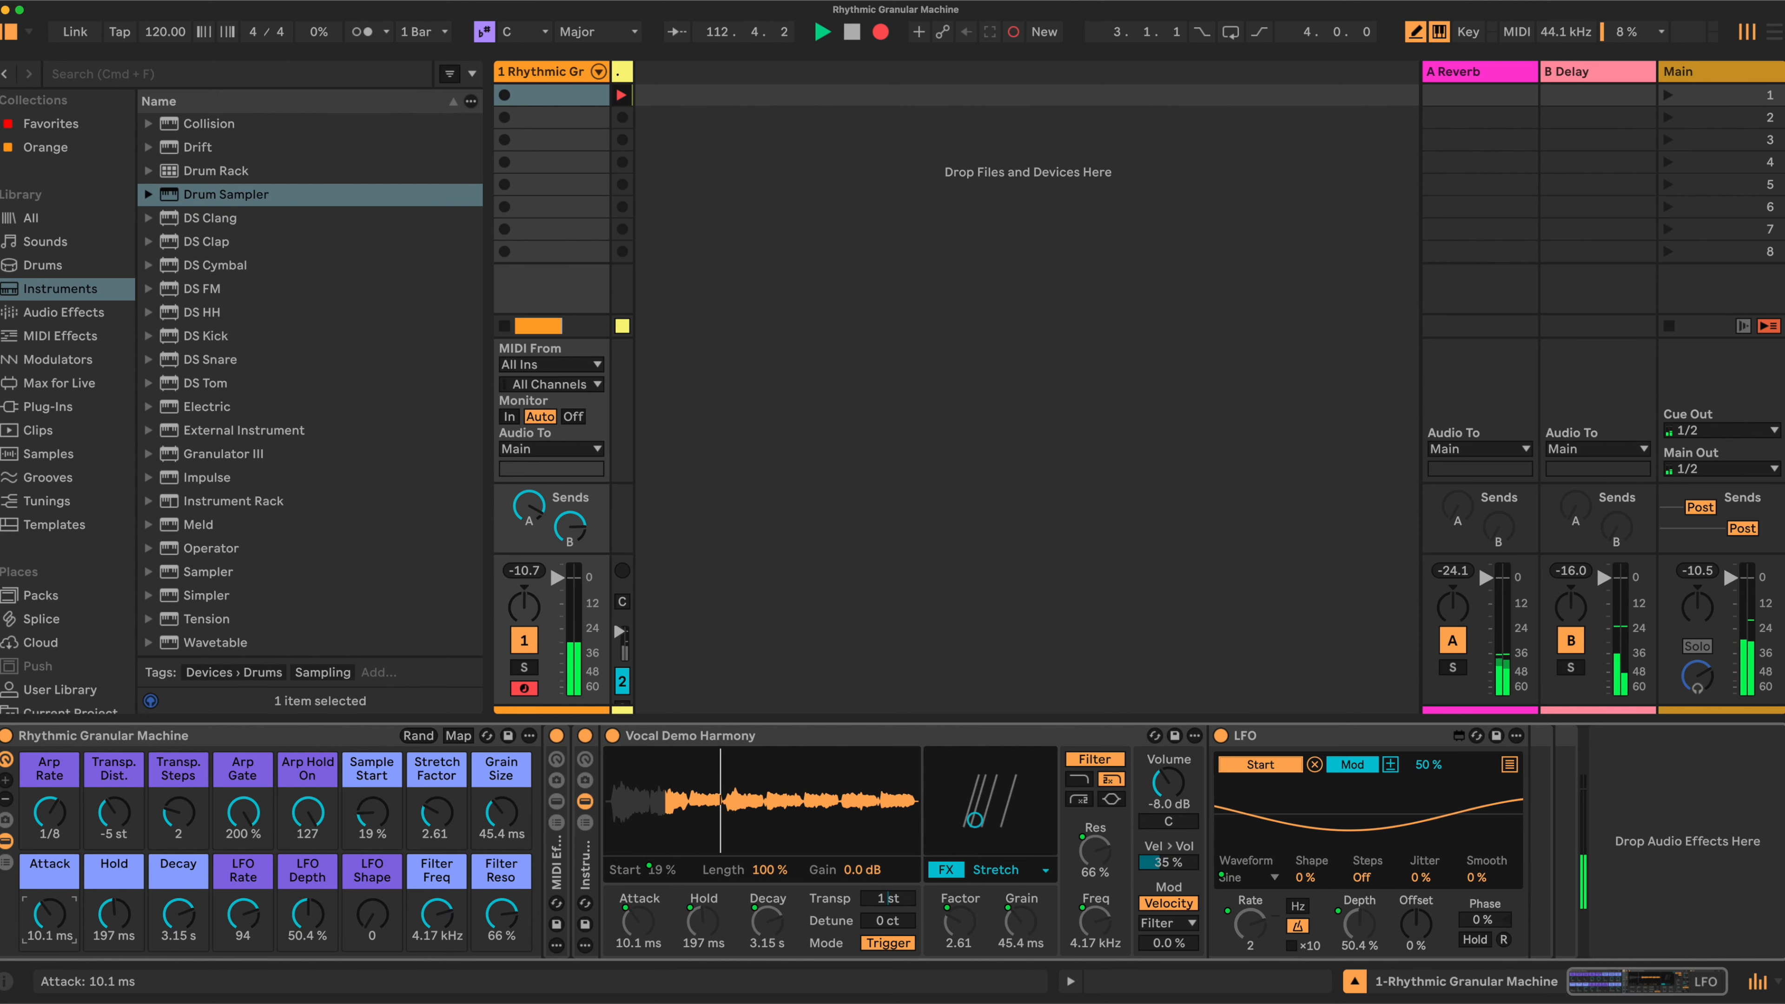
pyautogui.moveTo(49, 914); pyautogui.dragTo(178, 956)
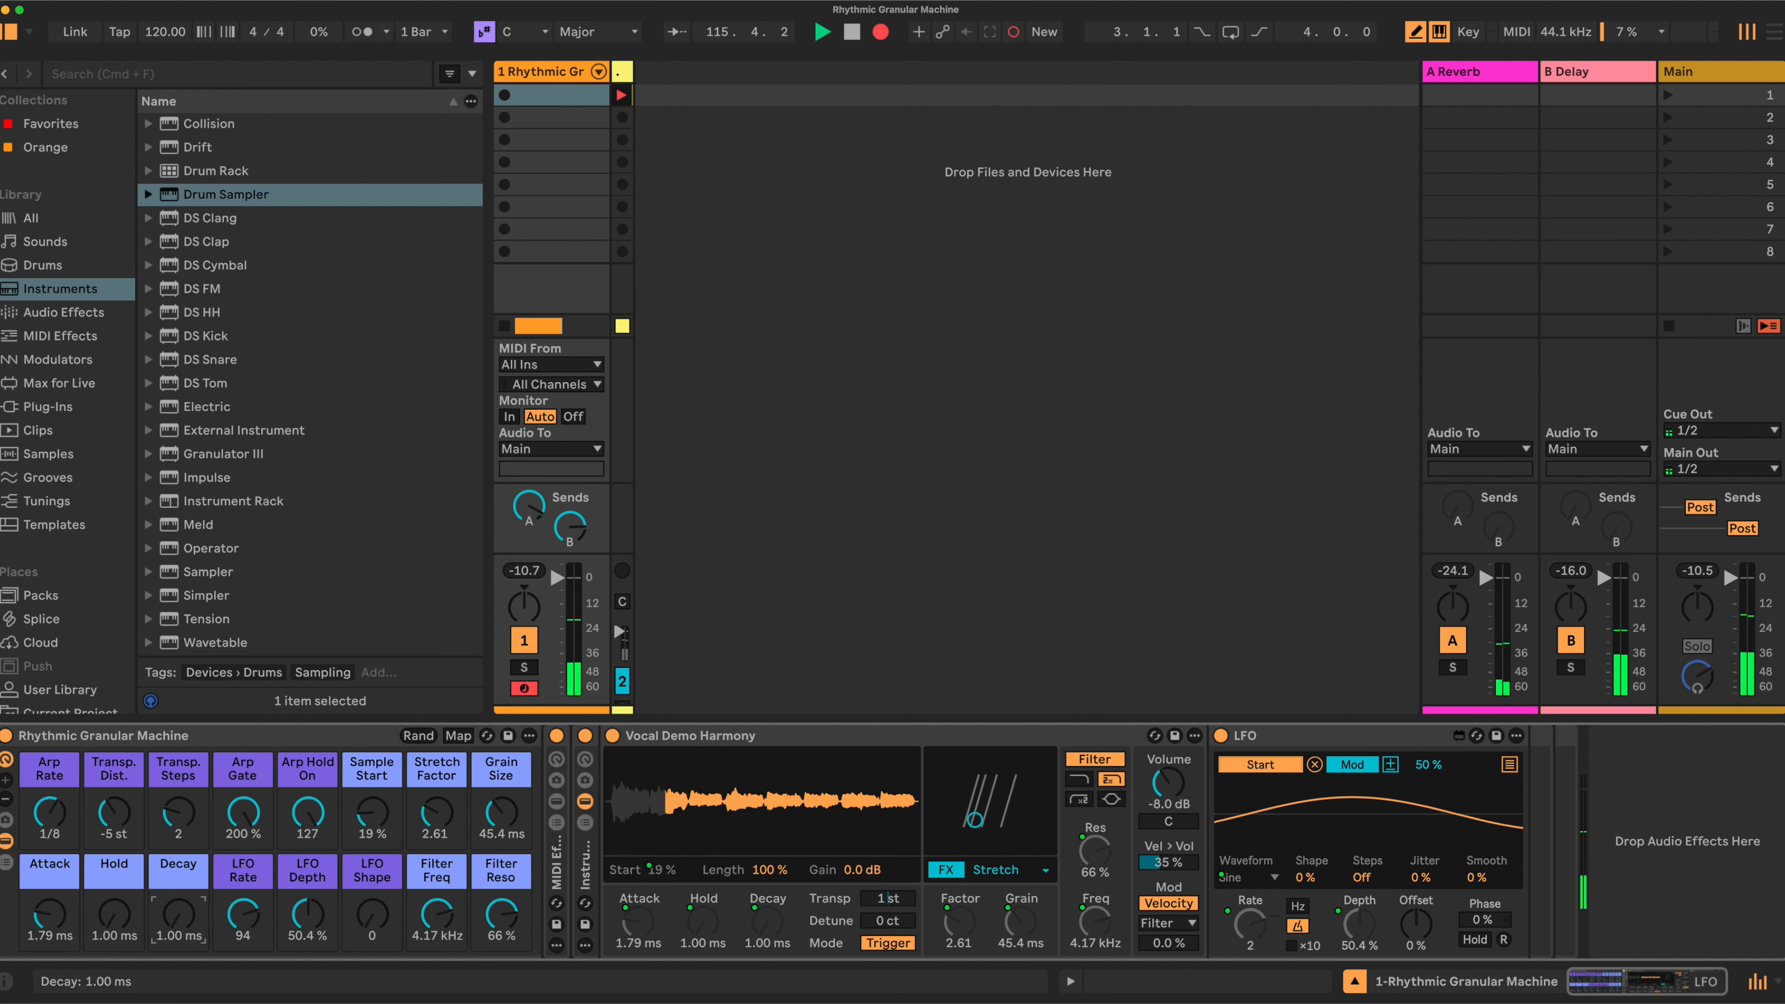
pyautogui.moveTo(49, 914); pyautogui.dragTo(49, 957)
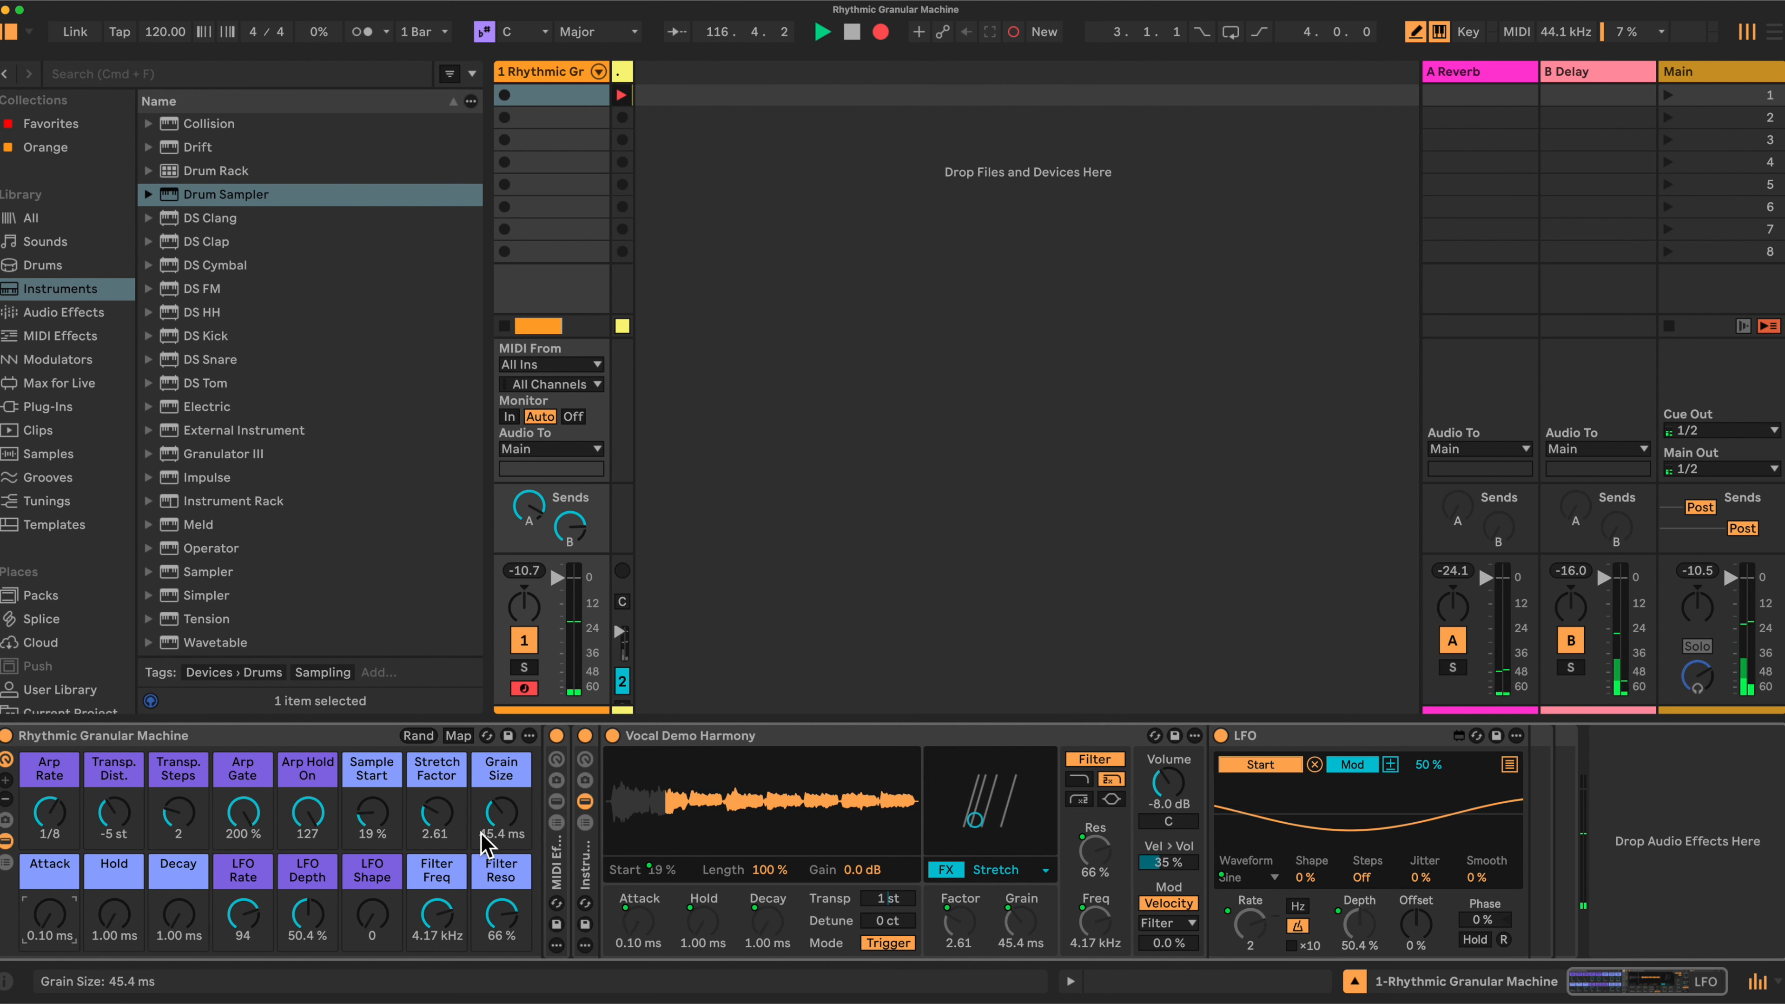
# Step: Set the Grain Size macro to 105 ms and lengthen the envelope with a 152 ms Hold and 938 ms Decay
pyautogui.moveTo(485, 844); pyautogui.dragTo(485, 820)
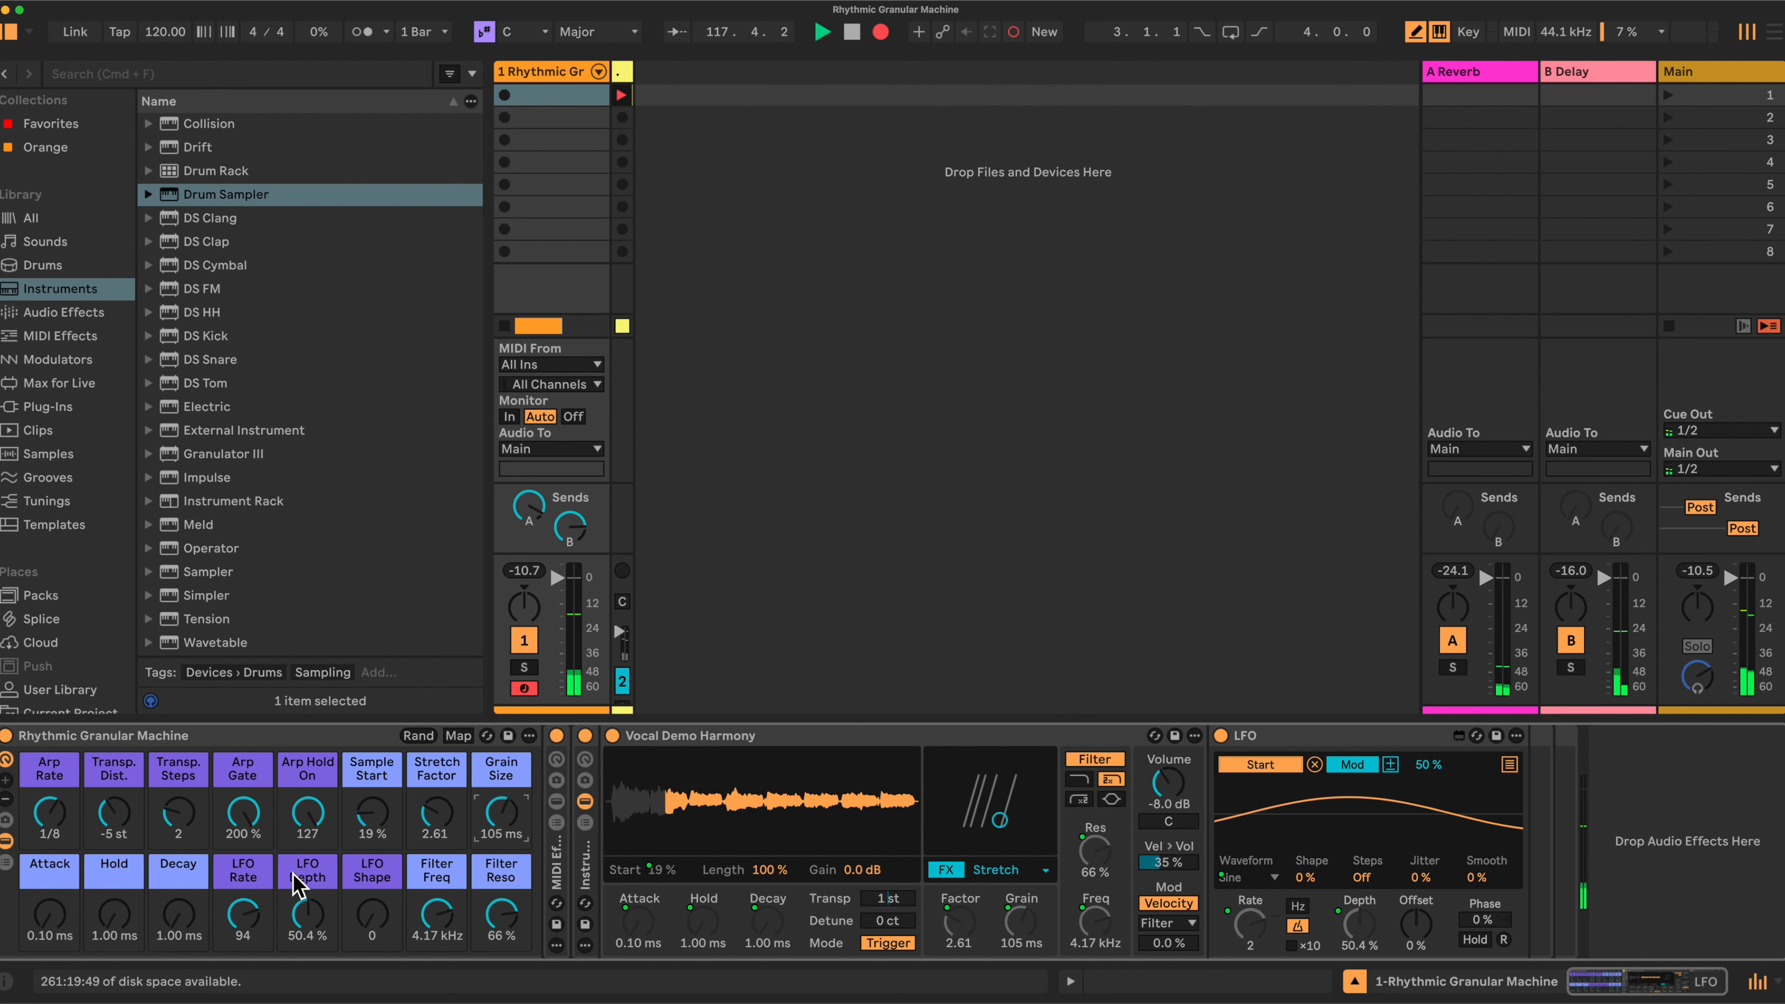
pyautogui.moveTo(114, 914); pyautogui.dragTo(114, 893)
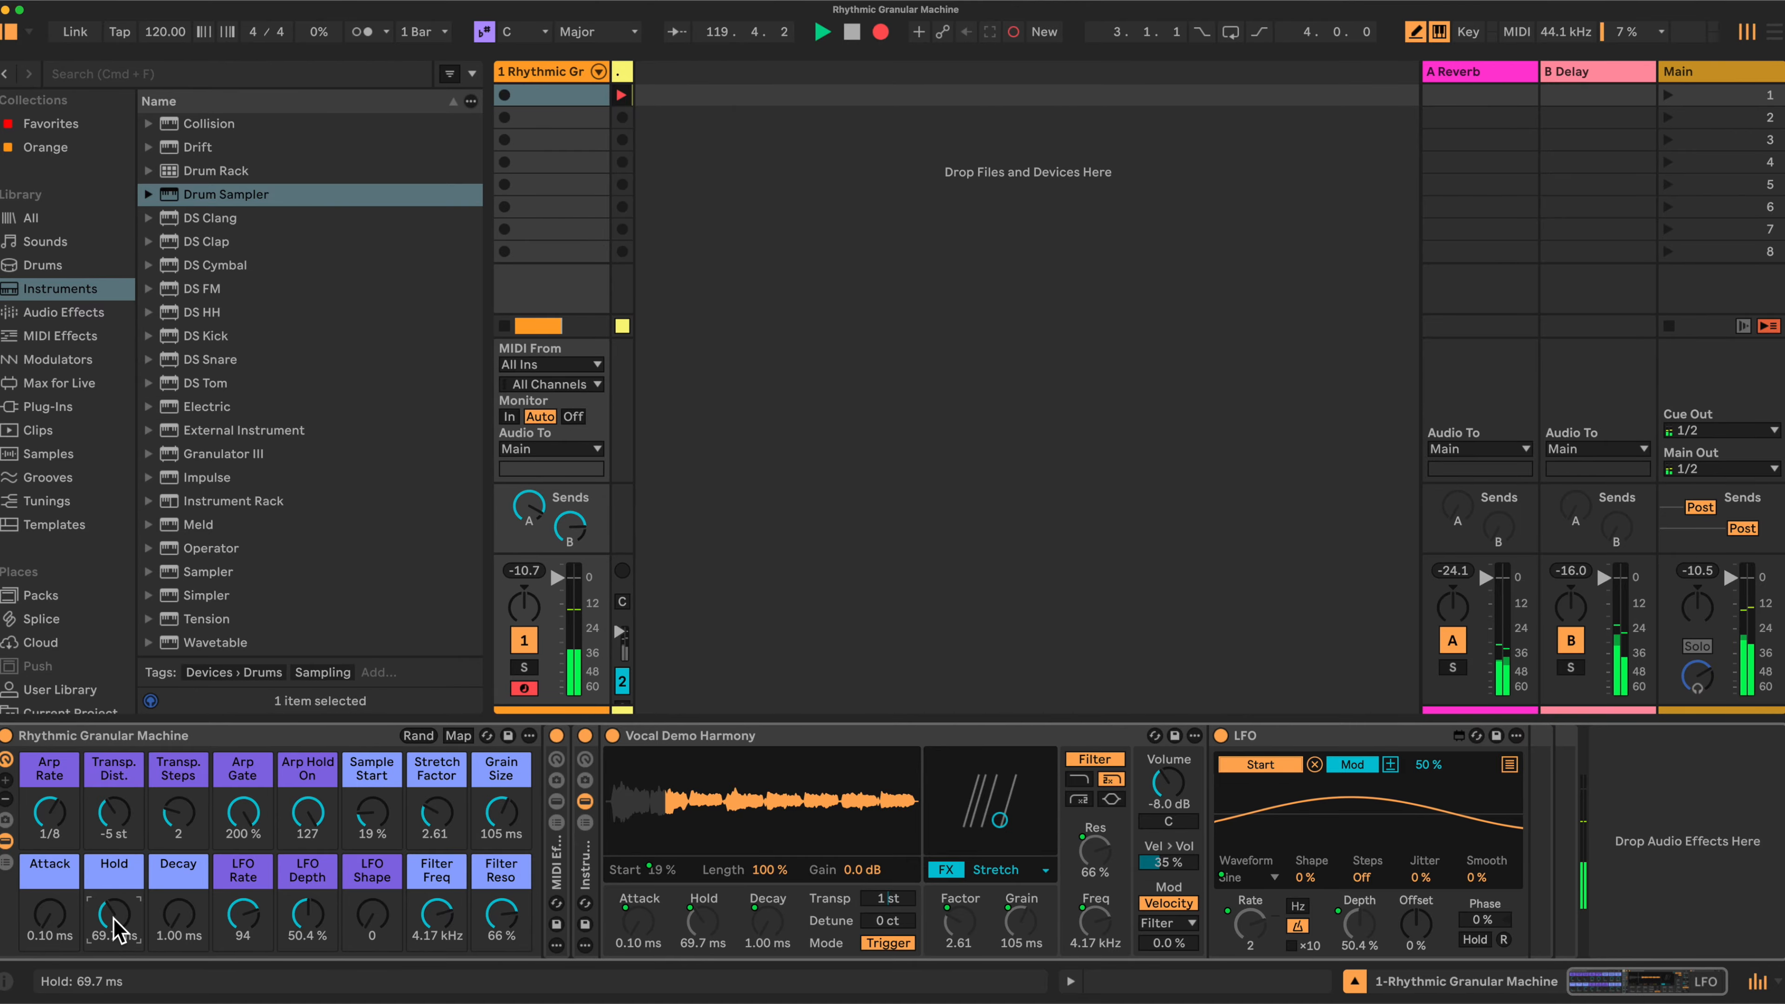
pyautogui.moveTo(114, 918); pyautogui.dragTo(179, 879)
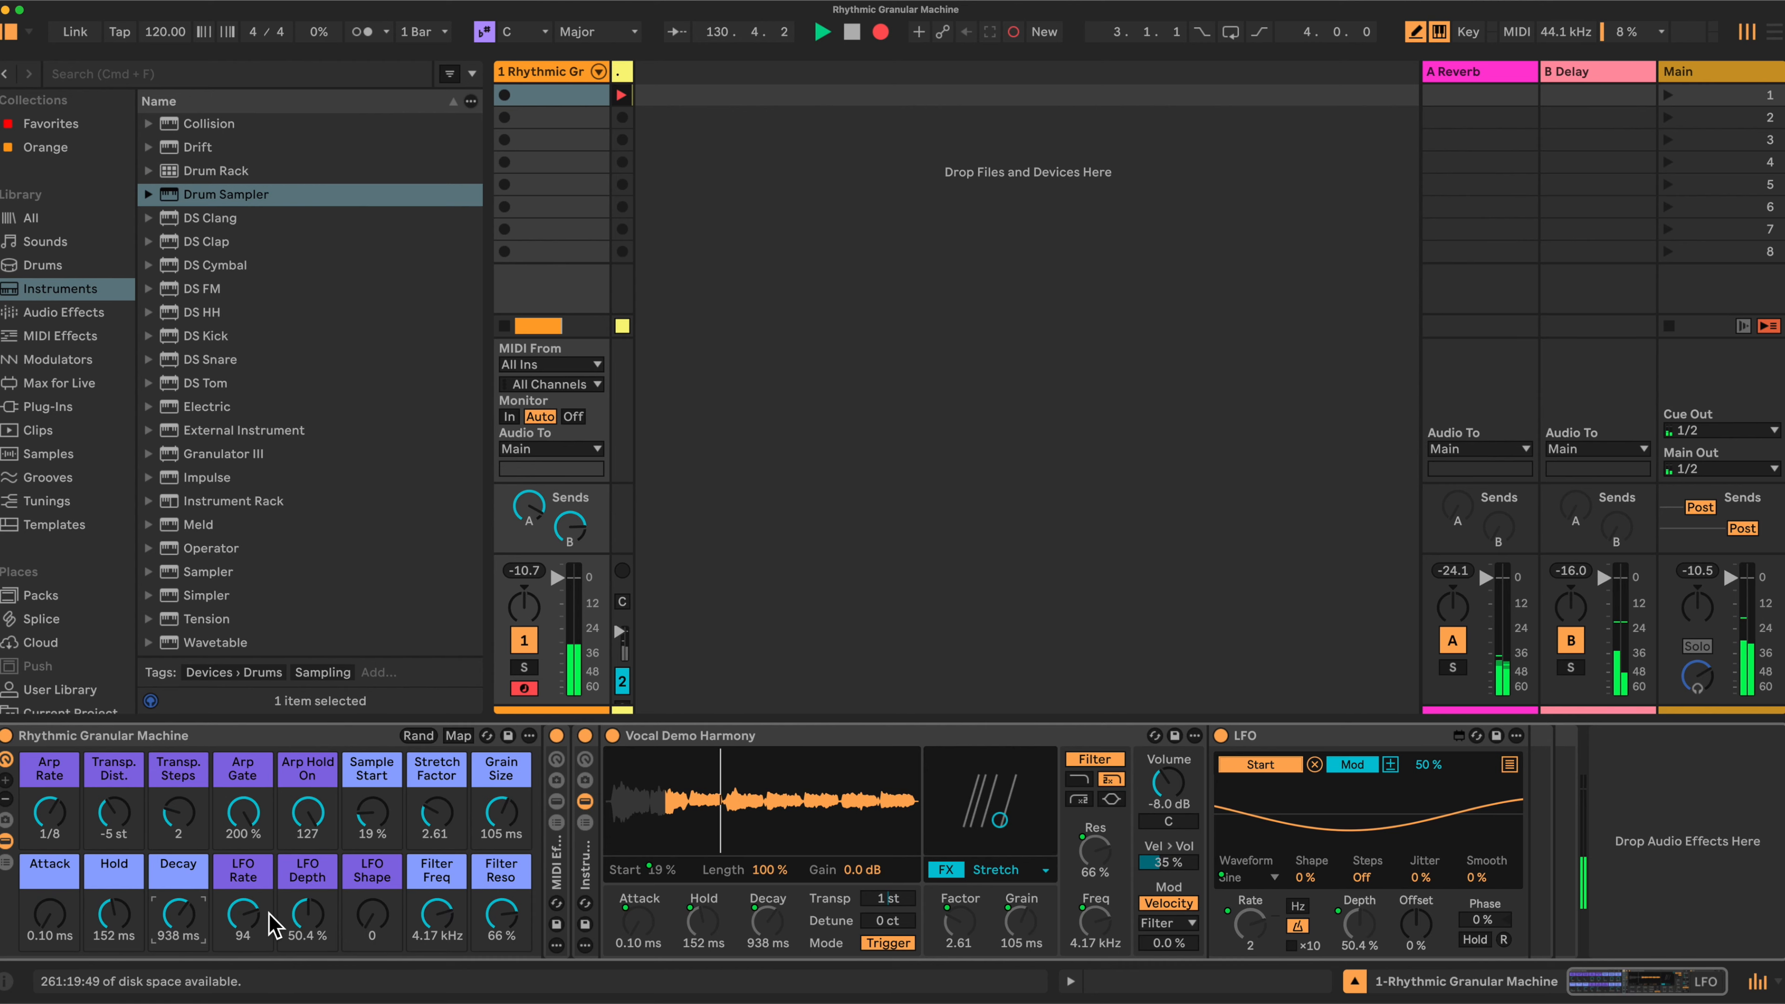
# Step: Turn the LFO Depth macro down to 0 %, raise Sample Start to 50 %, and bring it back to 42 %
pyautogui.moveTo(304, 918); pyautogui.dragTo(304, 971)
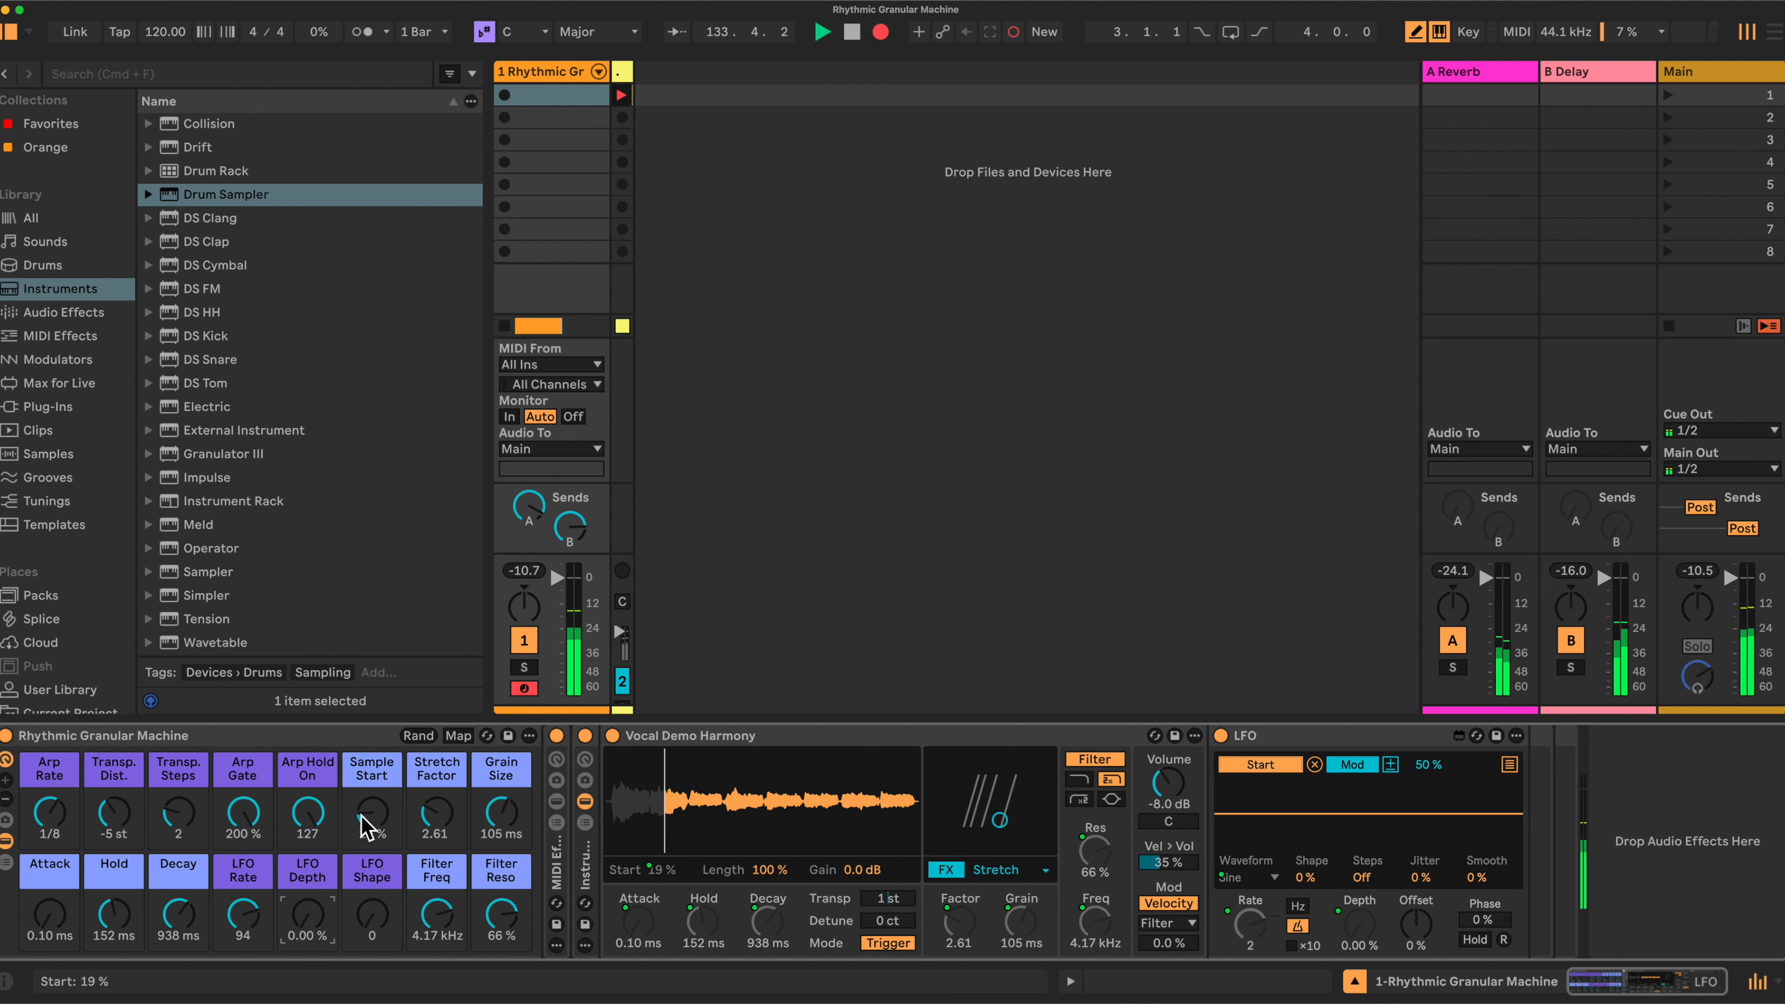
pyautogui.moveTo(372, 812); pyautogui.dragTo(372, 786)
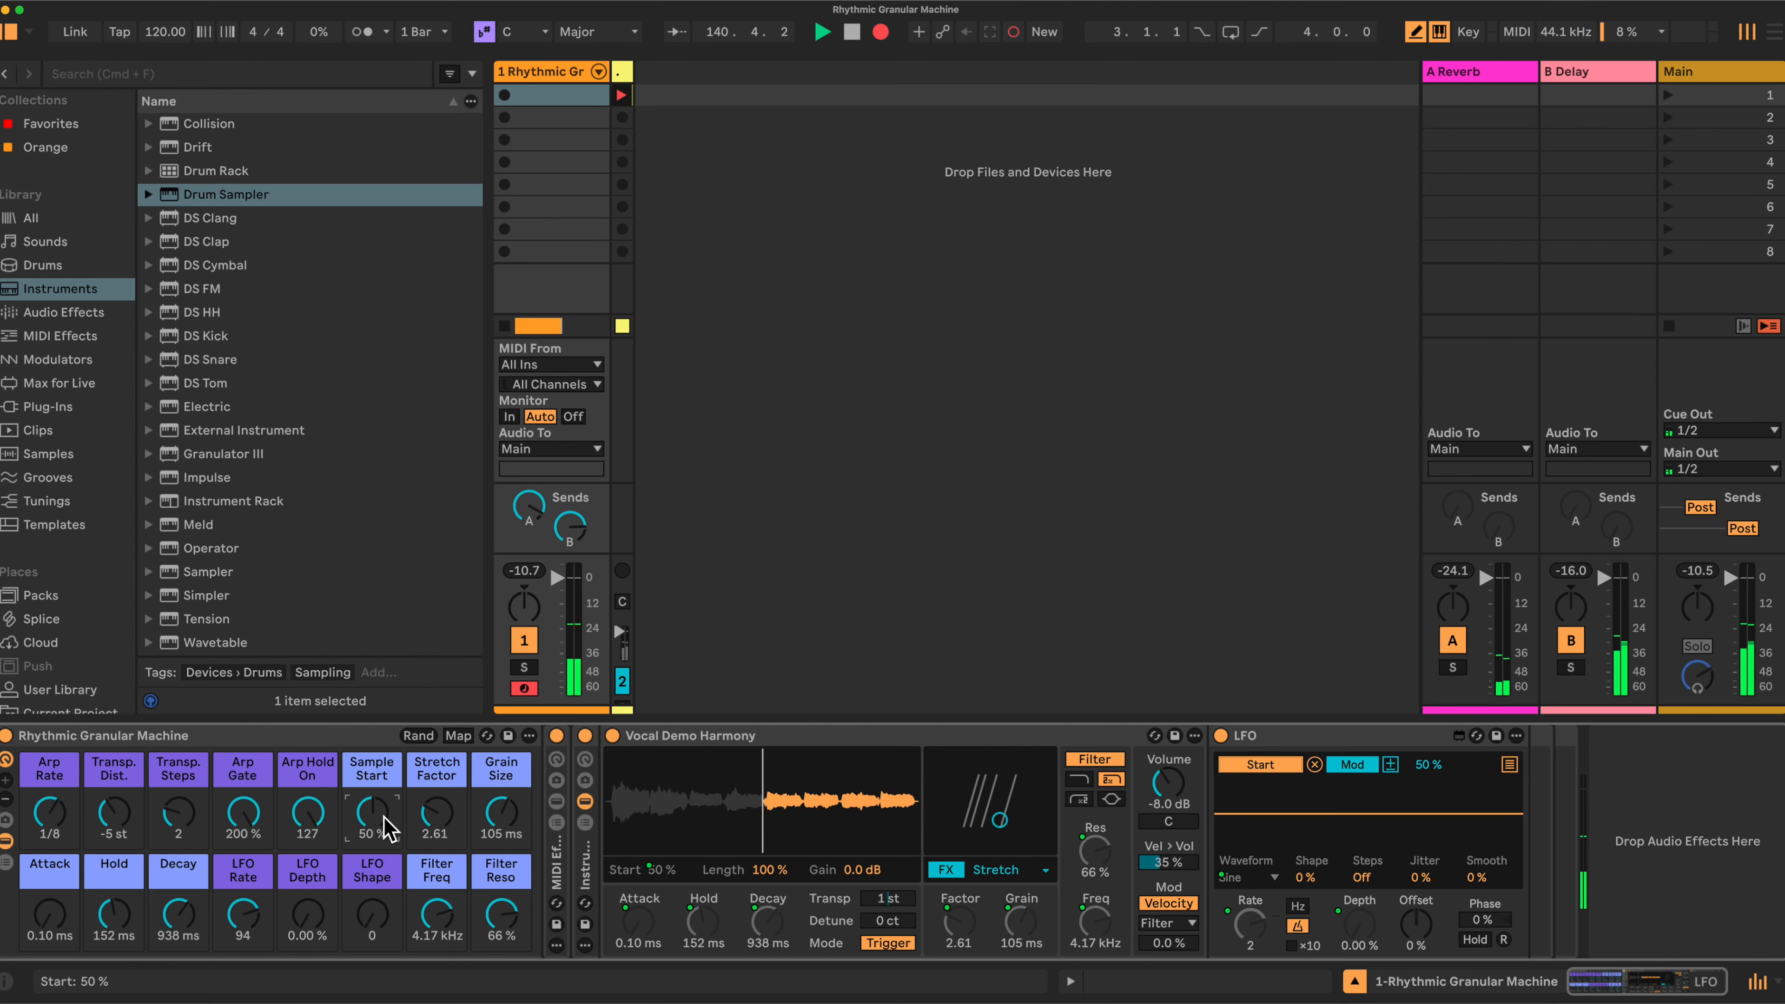
pyautogui.moveTo(372, 813); pyautogui.dragTo(372, 822)
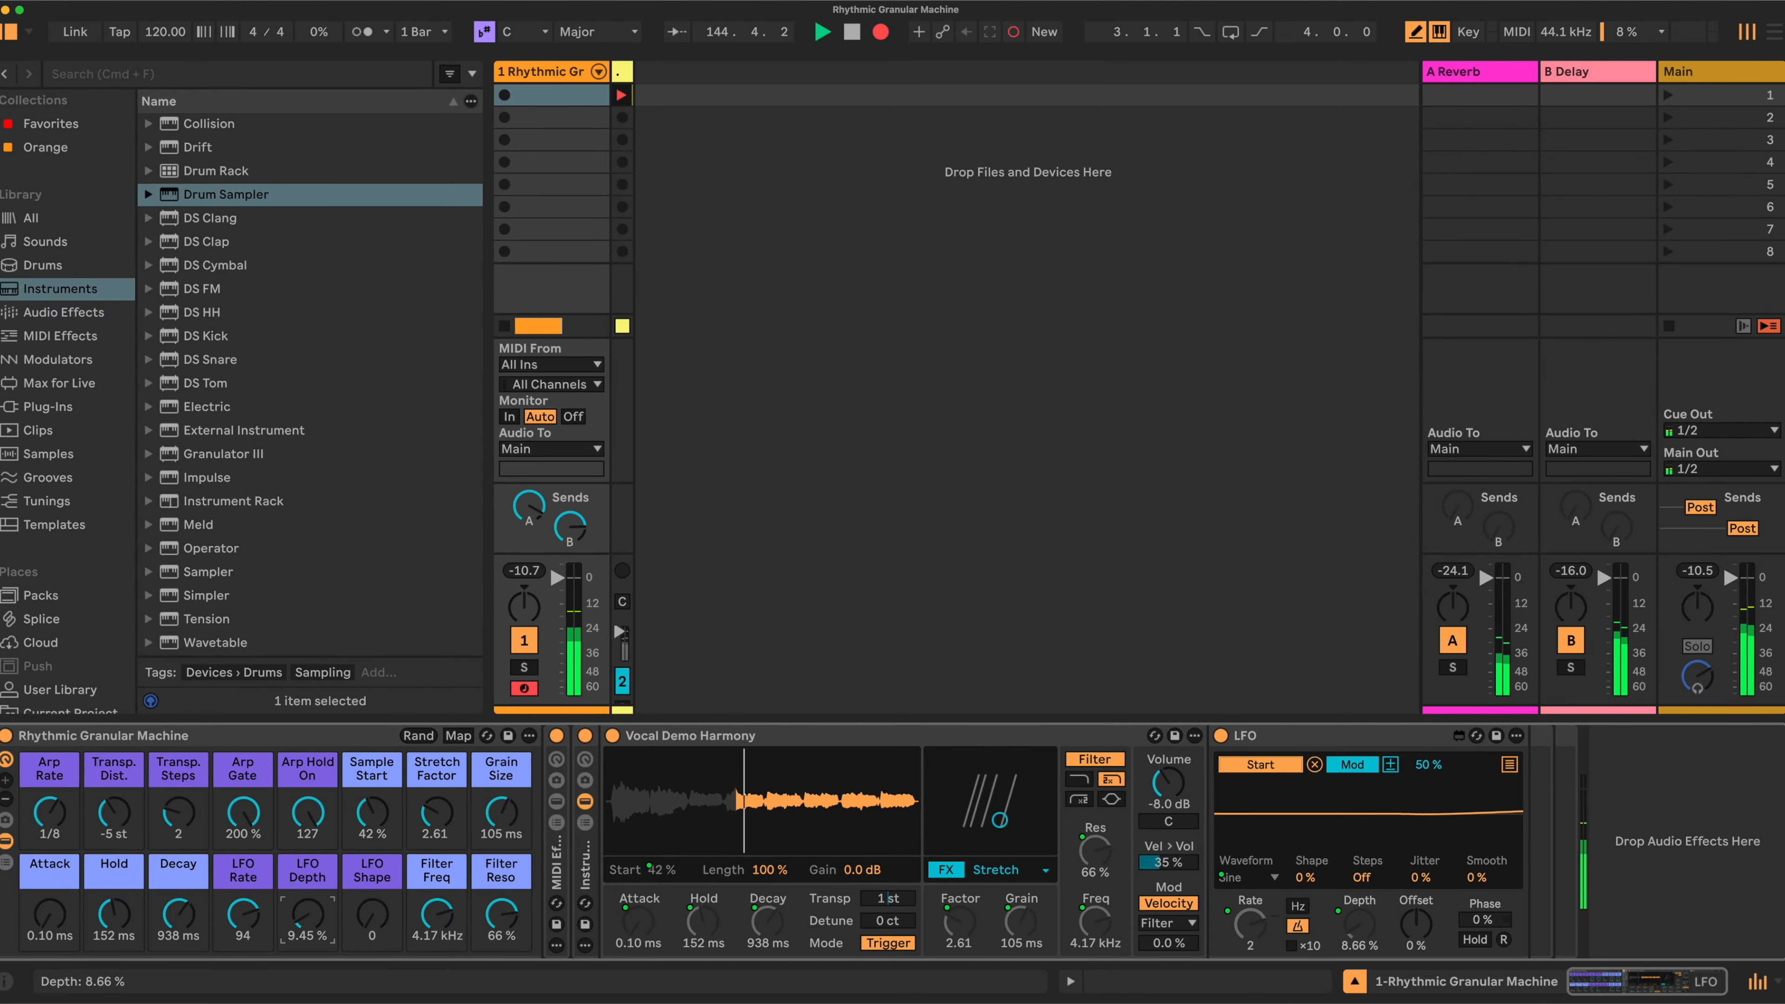
# Step: Set the LFO macros to Depth 50.4 %, Rate 49 and Shape 86 for a Random waveform, with Sample Start at 50 %
pyautogui.moveTo(299, 922); pyautogui.dragTo(299, 909)
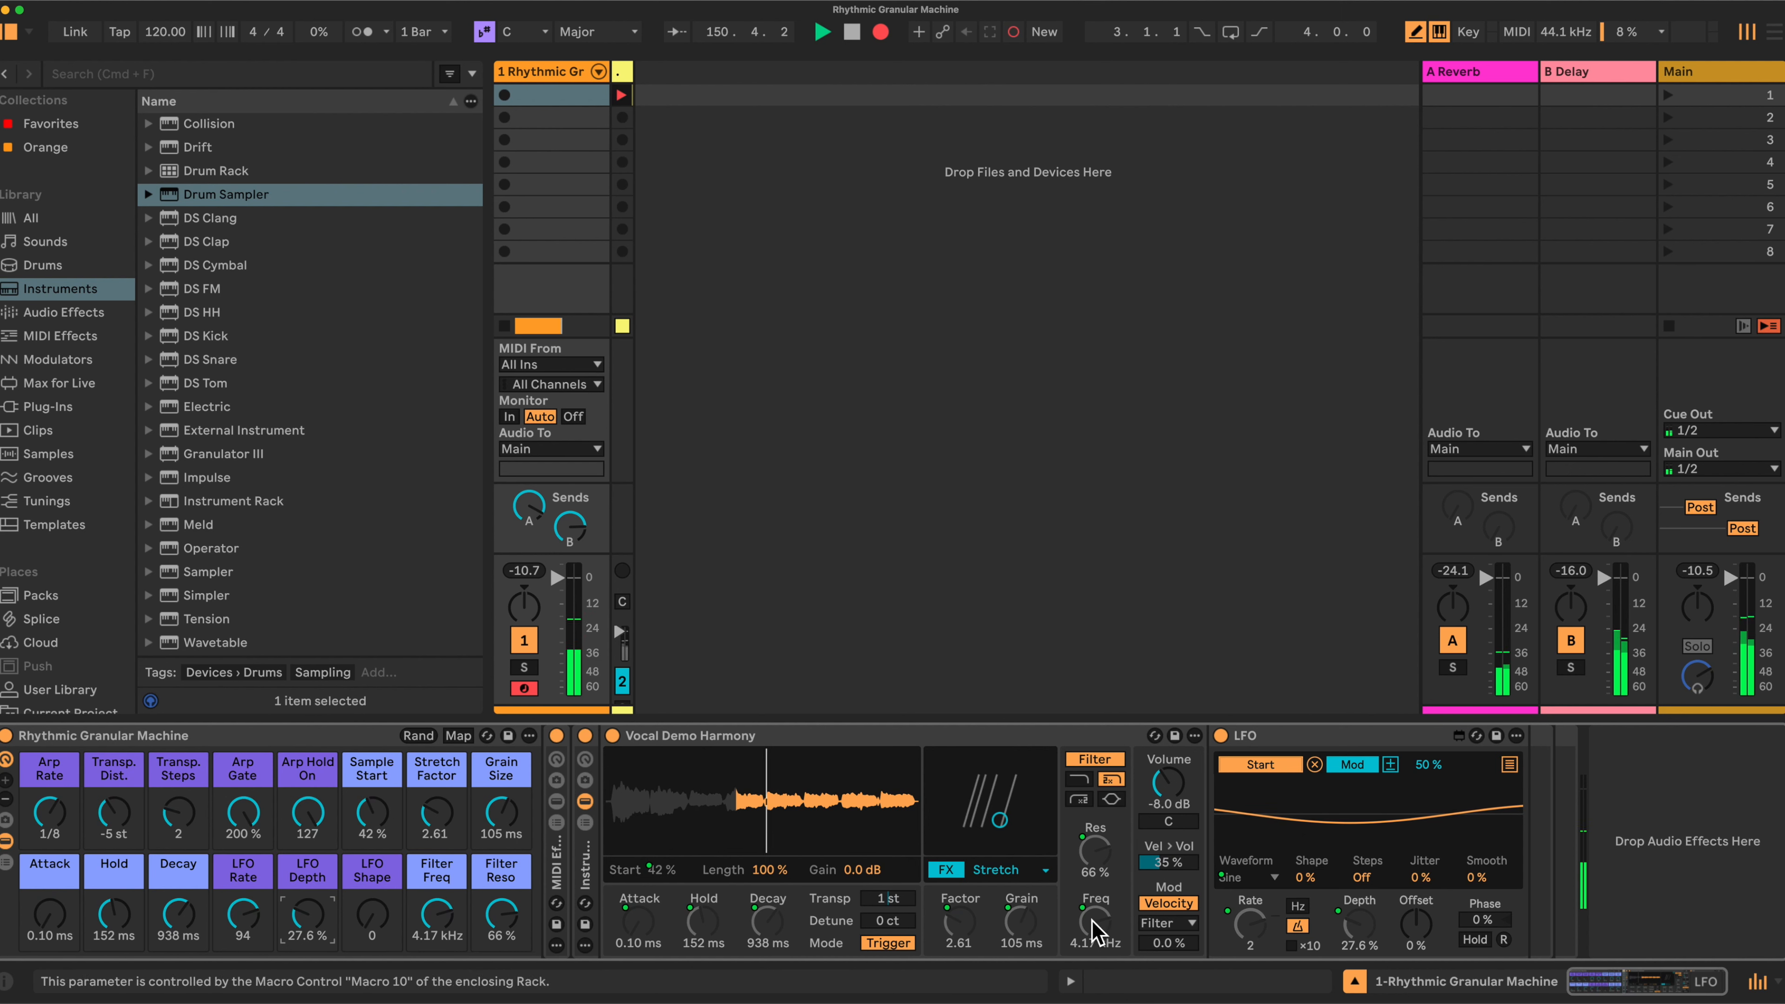
pyautogui.moveTo(245, 916); pyautogui.dragTo(307, 881)
pyautogui.moveTo(372, 819); pyautogui.dragTo(372, 806)
pyautogui.moveTo(264, 923); pyautogui.dragTo(264, 906)
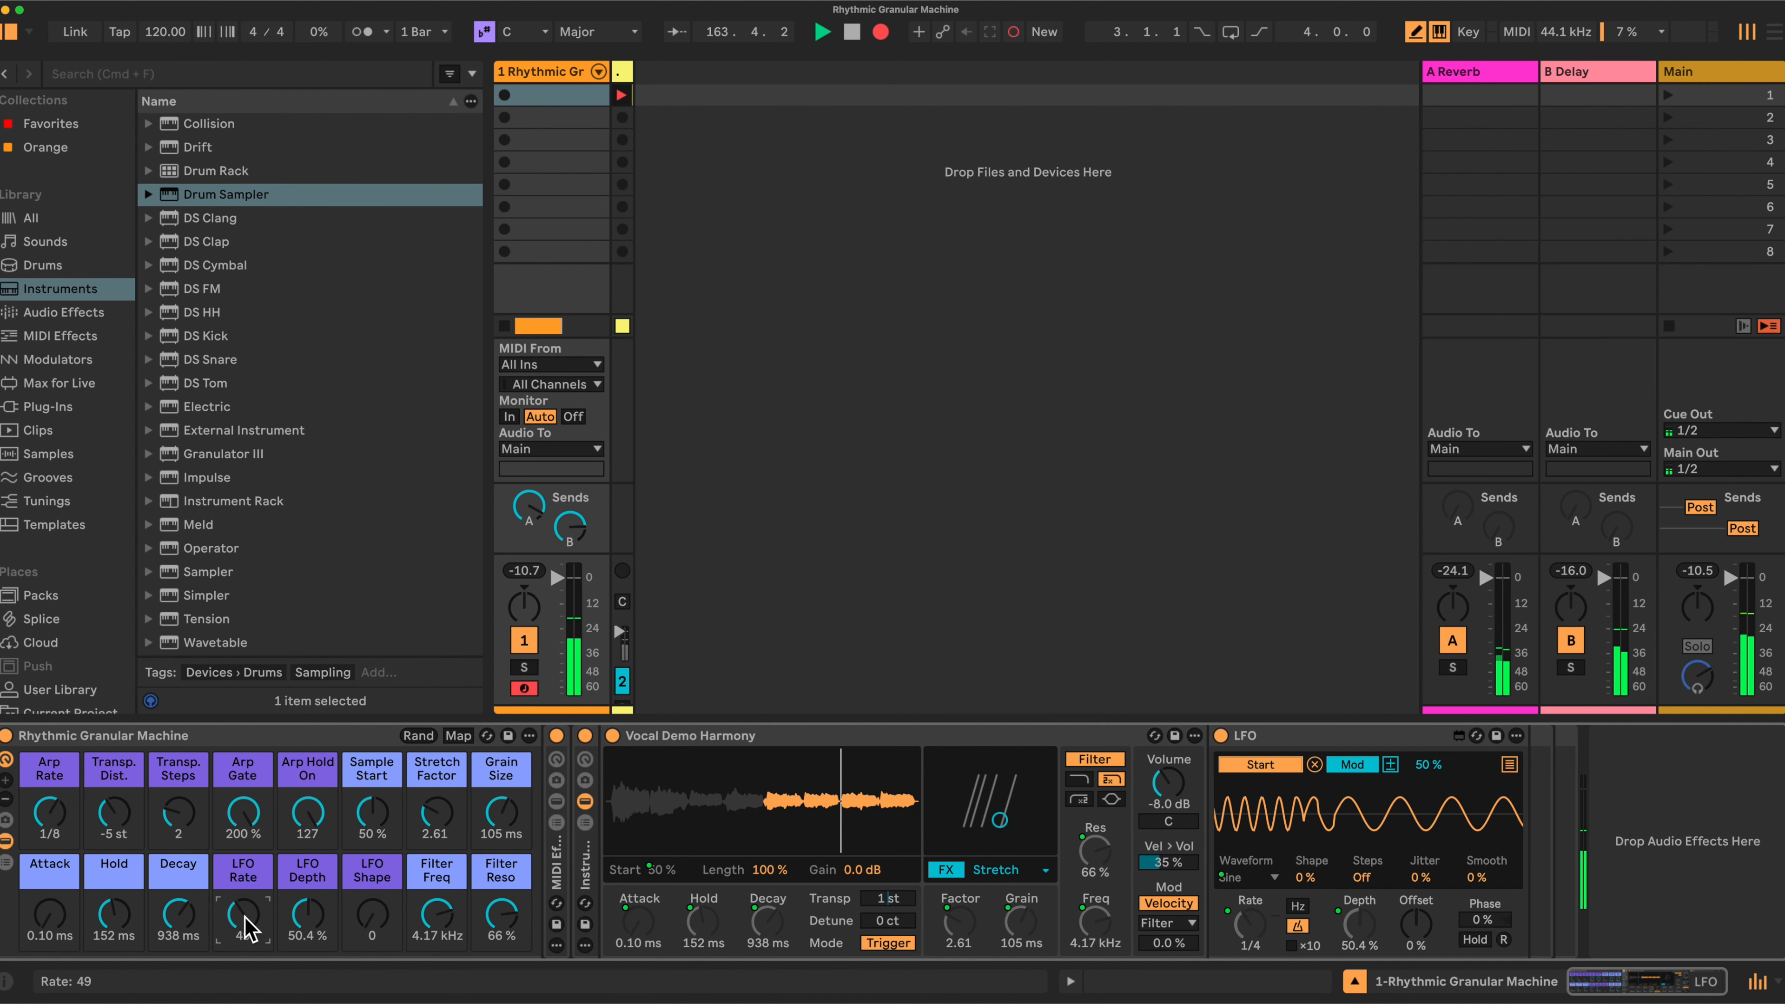
pyautogui.moveTo(307, 905); pyautogui.dragTo(371, 813)
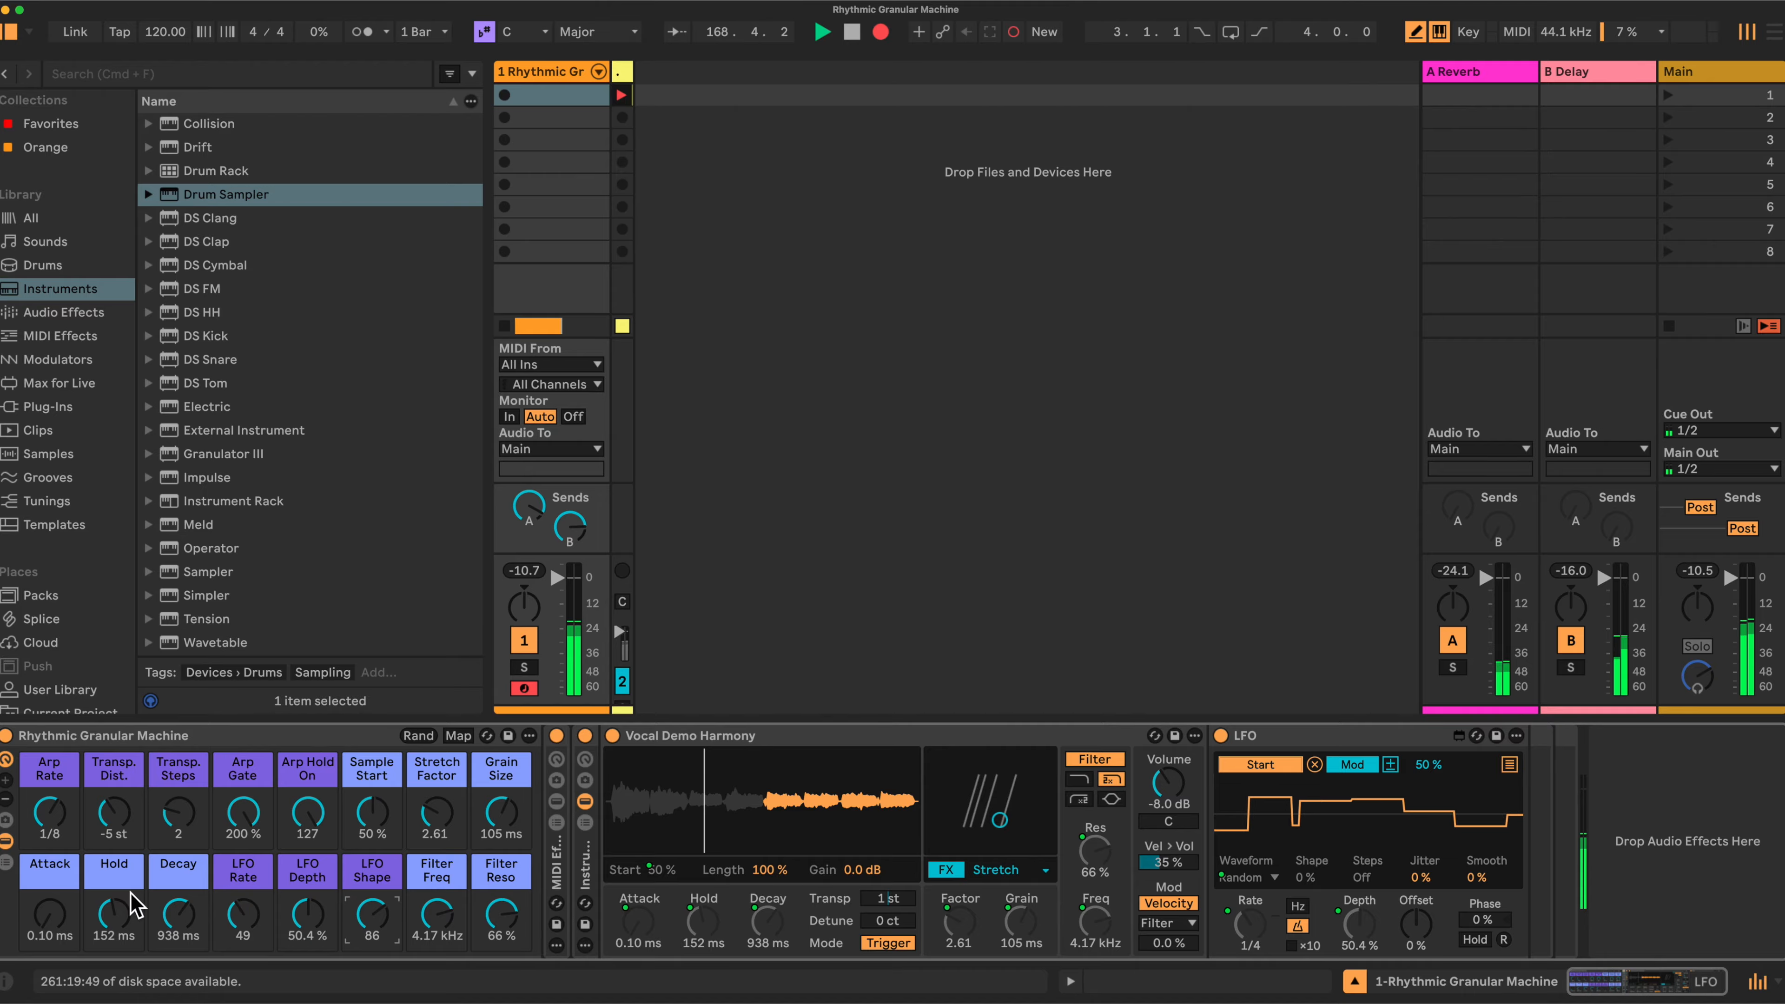
# Step: Set the Hold macro to 279 ms, try an LFO Rate of 93, and set the LFO Rate to 50
pyautogui.moveTo(113, 914); pyautogui.dragTo(112, 883)
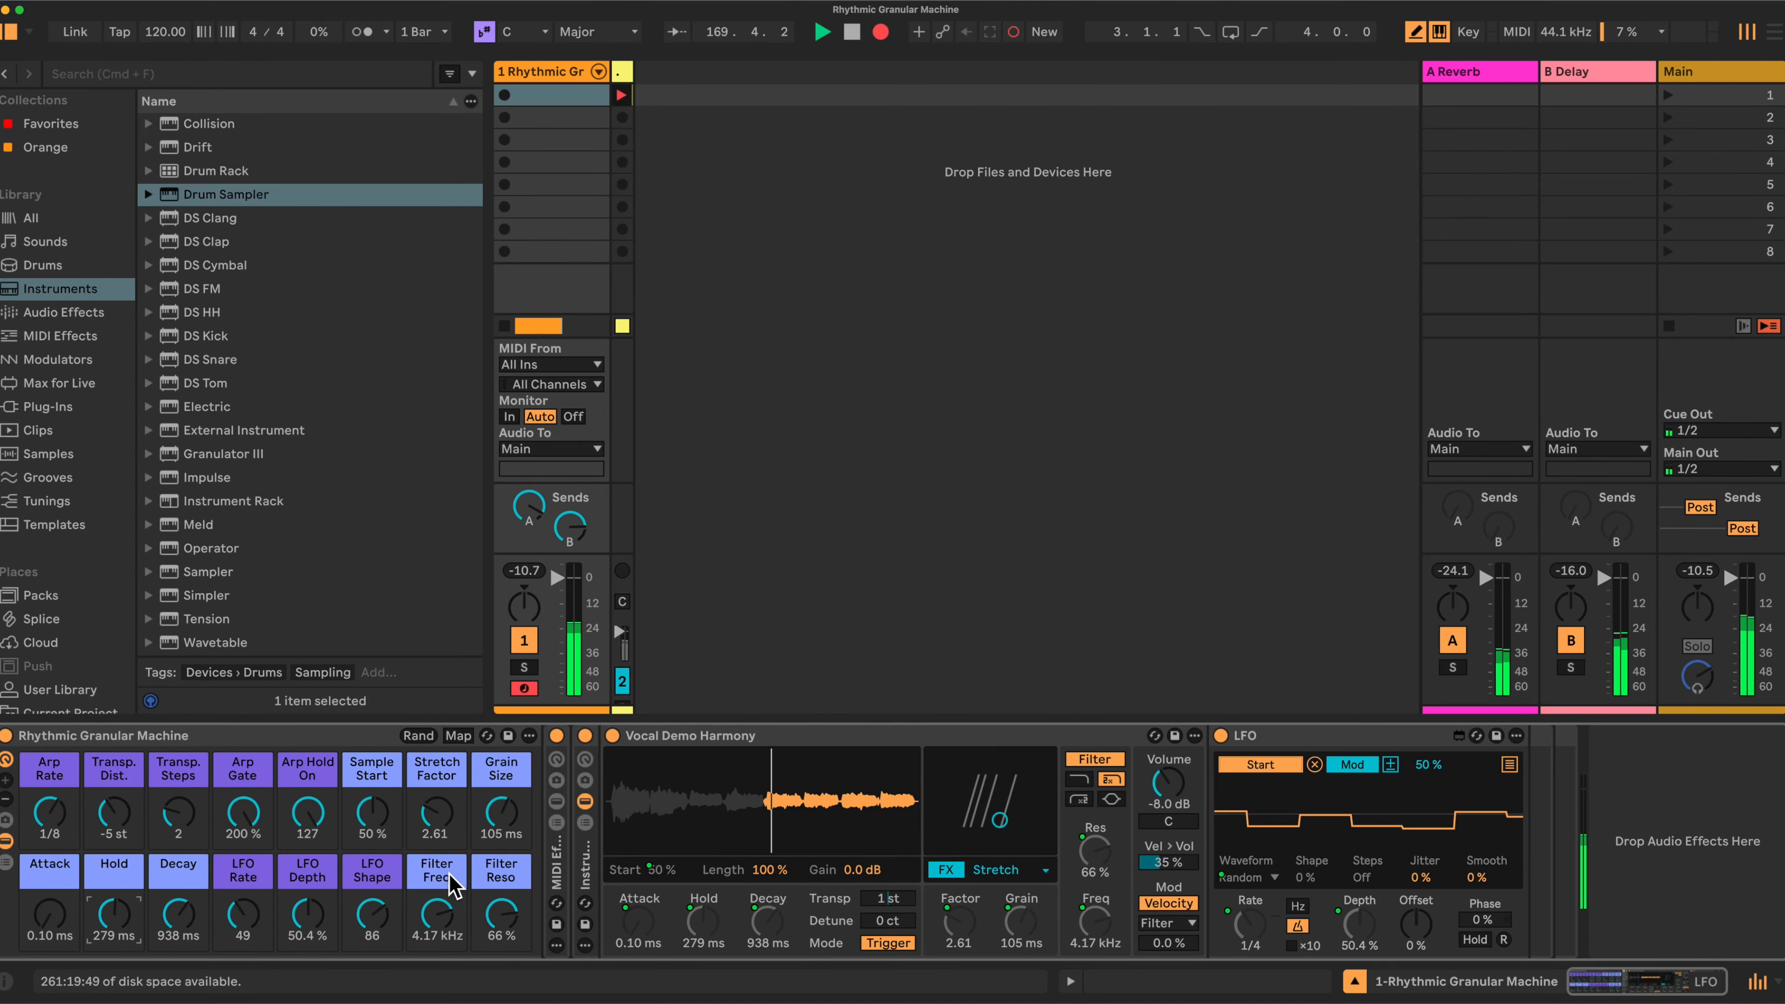
pyautogui.moveTo(243, 914); pyautogui.dragTo(243, 891)
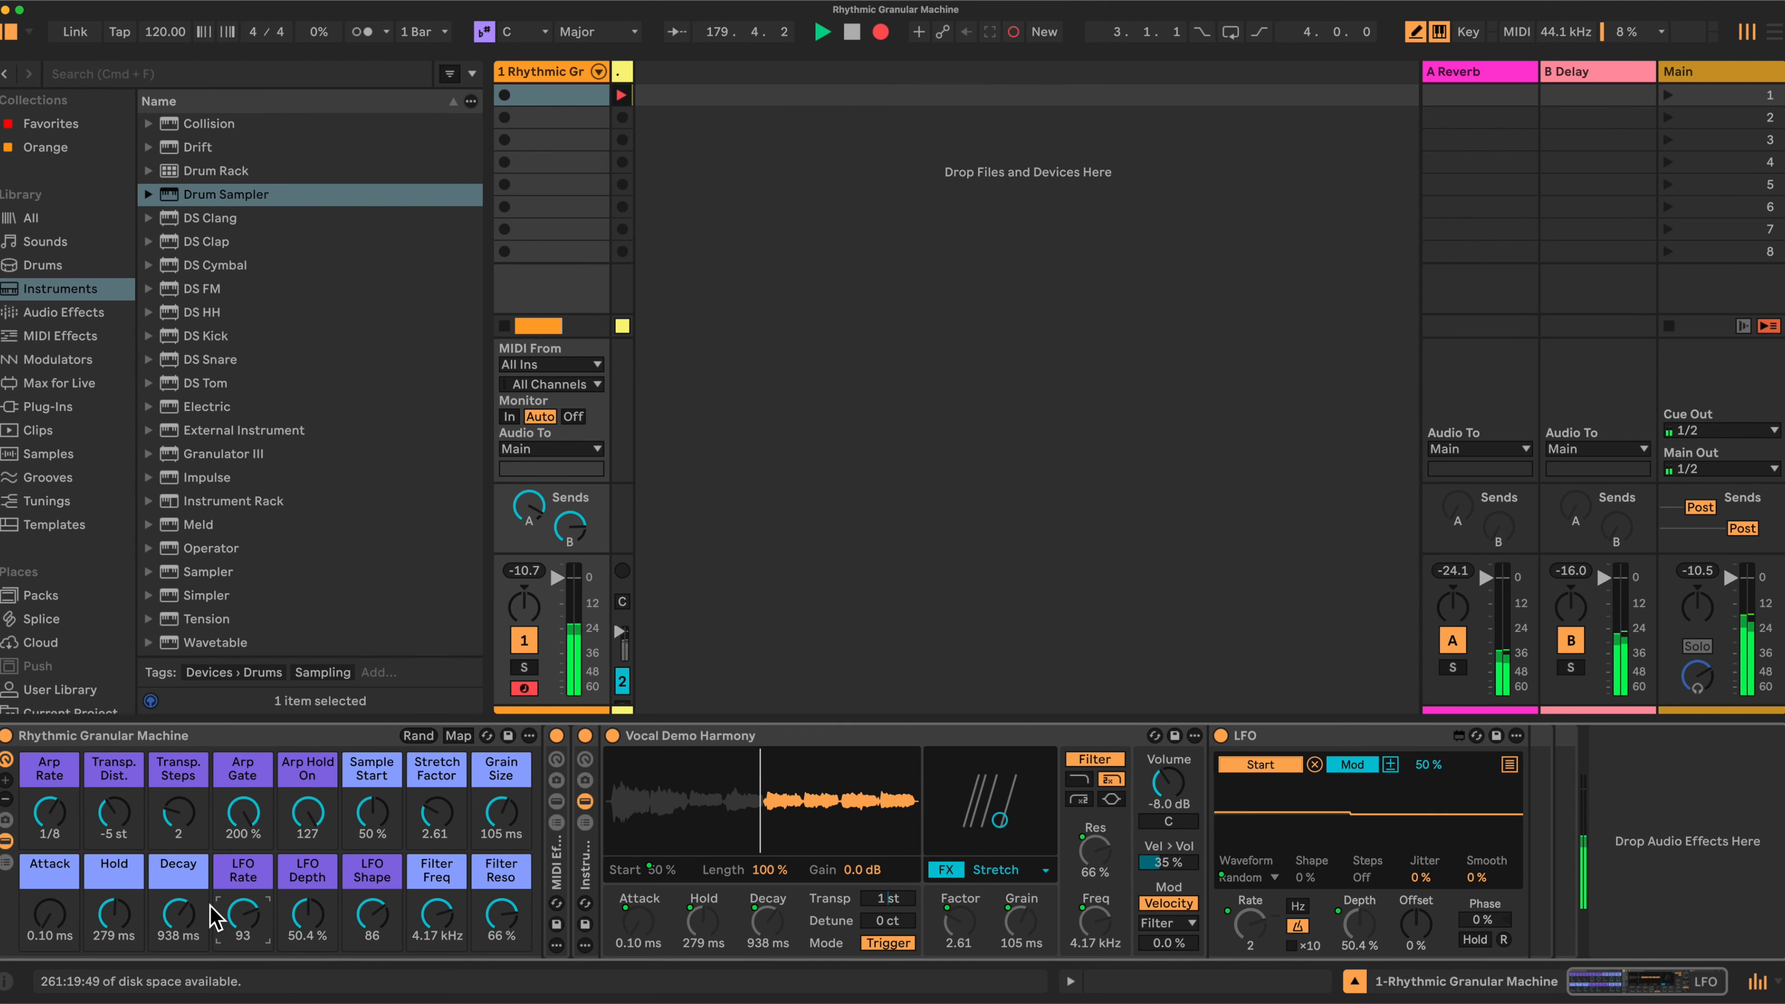
pyautogui.moveTo(242, 914); pyautogui.dragTo(243, 928)
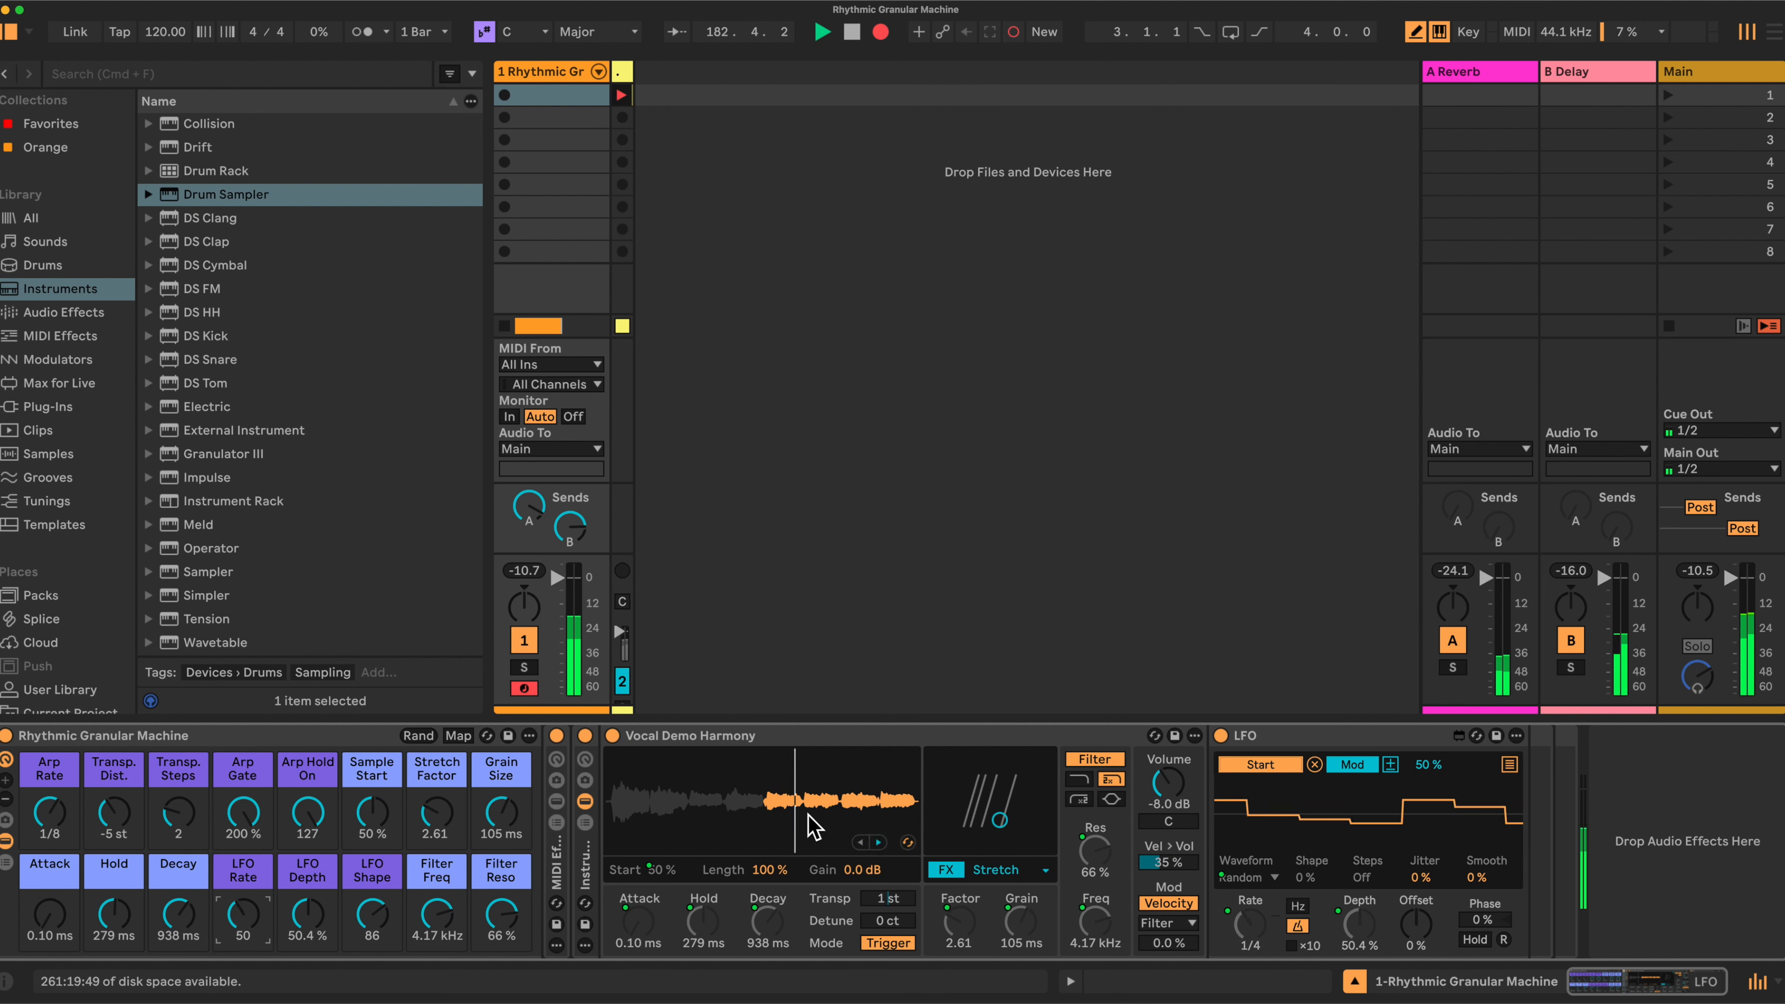
# Step: Lengthen the Hold to 2.89 s and Decay to 2.05 s, and set the Stretch Factor to 5.98 and Grain Size to 300 ms
pyautogui.moveTo(113, 914); pyautogui.dragTo(114, 858)
pyautogui.moveTo(178, 914); pyautogui.dragTo(178, 882)
pyautogui.moveTo(499, 791); pyautogui.dragTo(435, 763)
pyautogui.moveTo(475, 841); pyautogui.dragTo(474, 827)
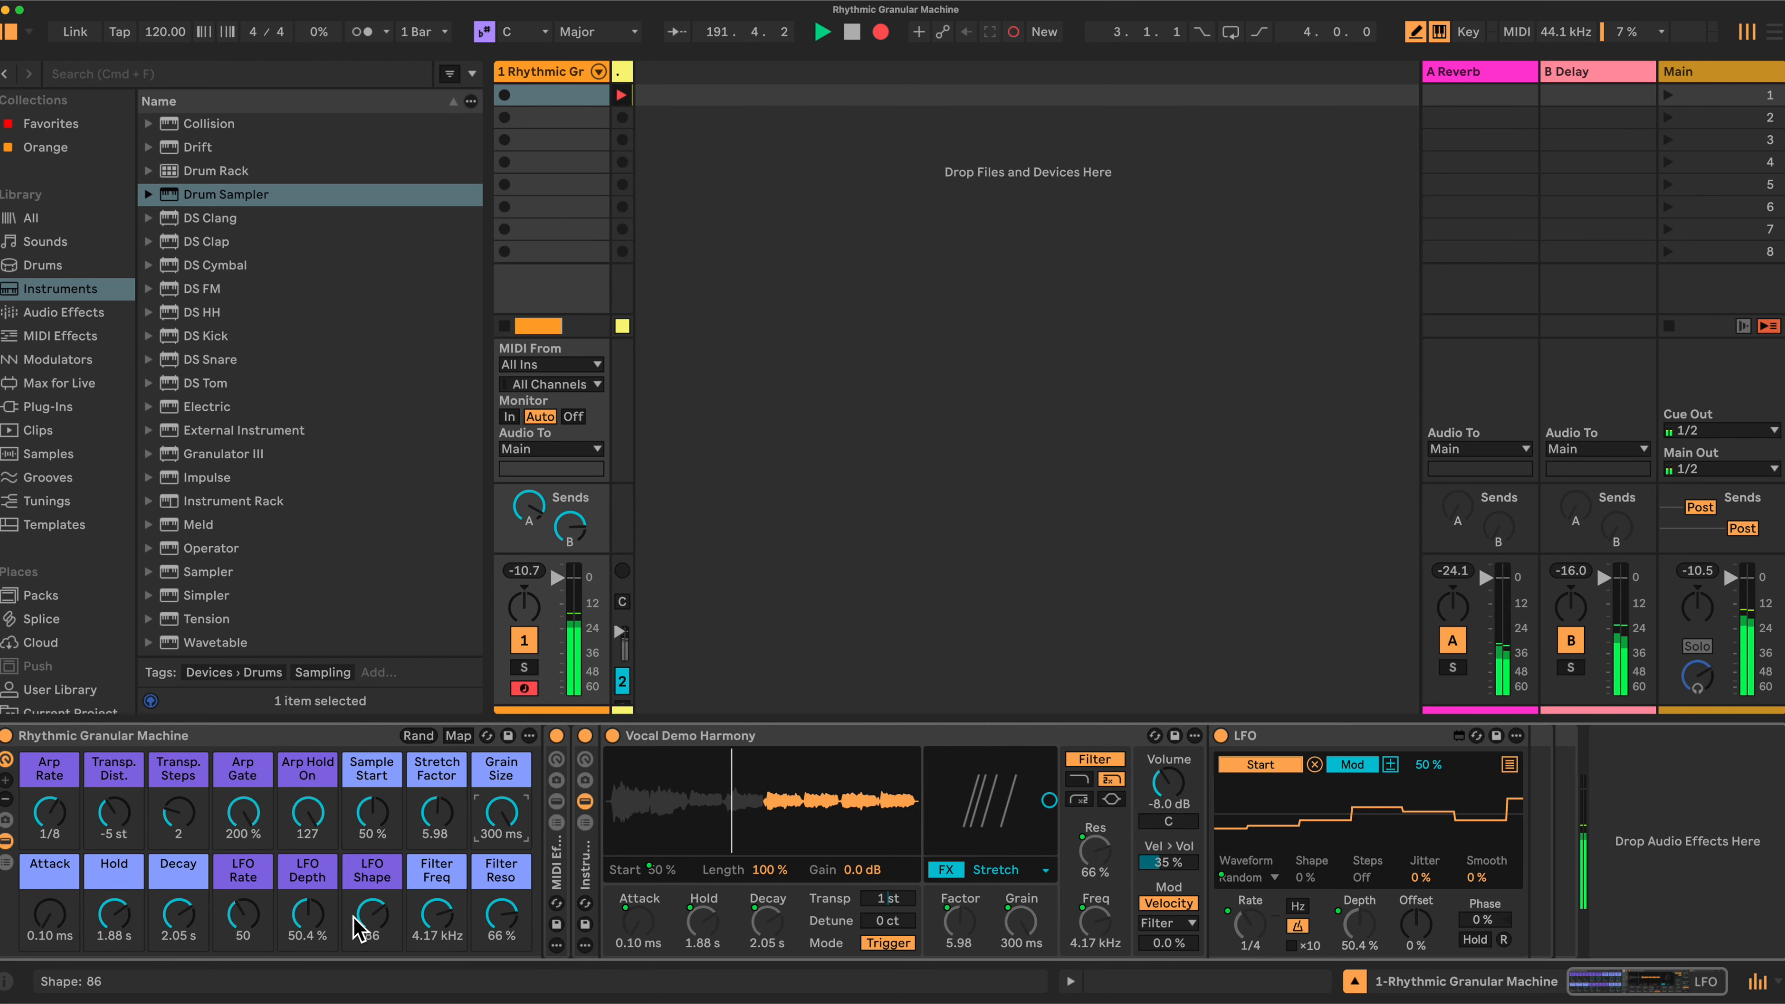
pyautogui.moveTo(113, 914); pyautogui.dragTo(113, 878)
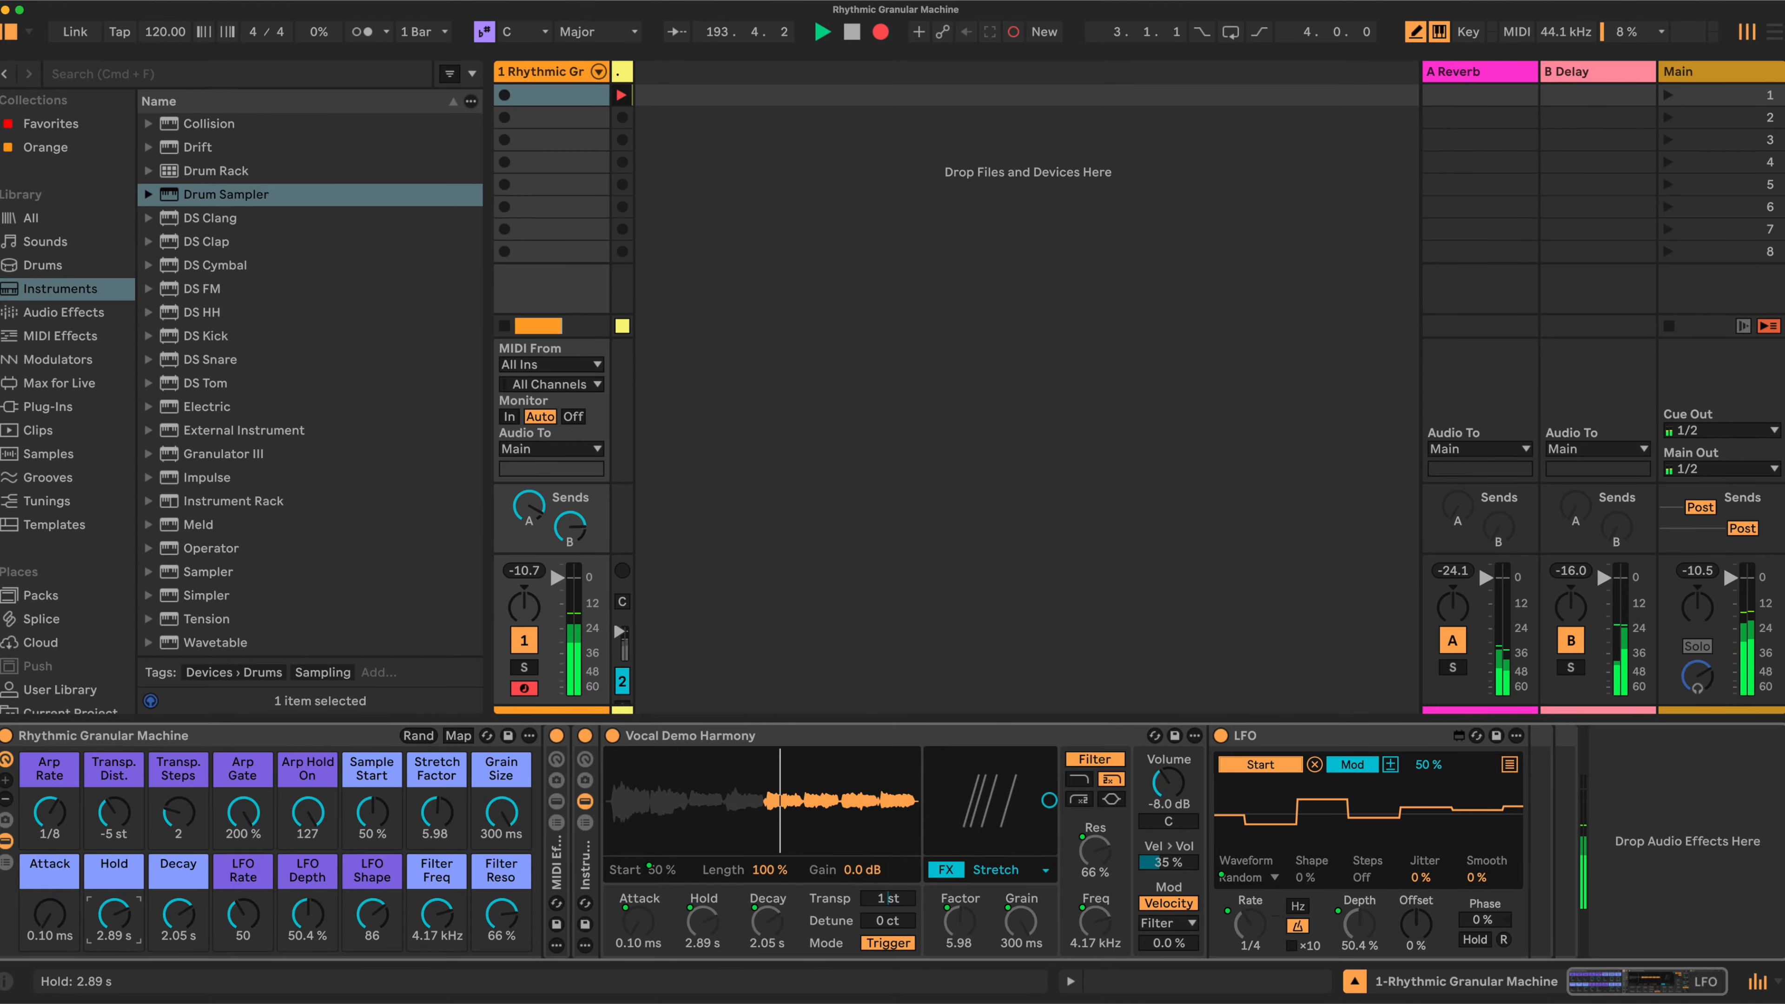
# Step: Set the macros to Arp Rate 1/4, Stretch Factor 11.19, Filter Freq 8.64 kHz, Filter Reso 69 %, LFO Rate 60 and Grain Size 300 ms
pyautogui.moveTo(55, 821); pyautogui.dragTo(54, 815)
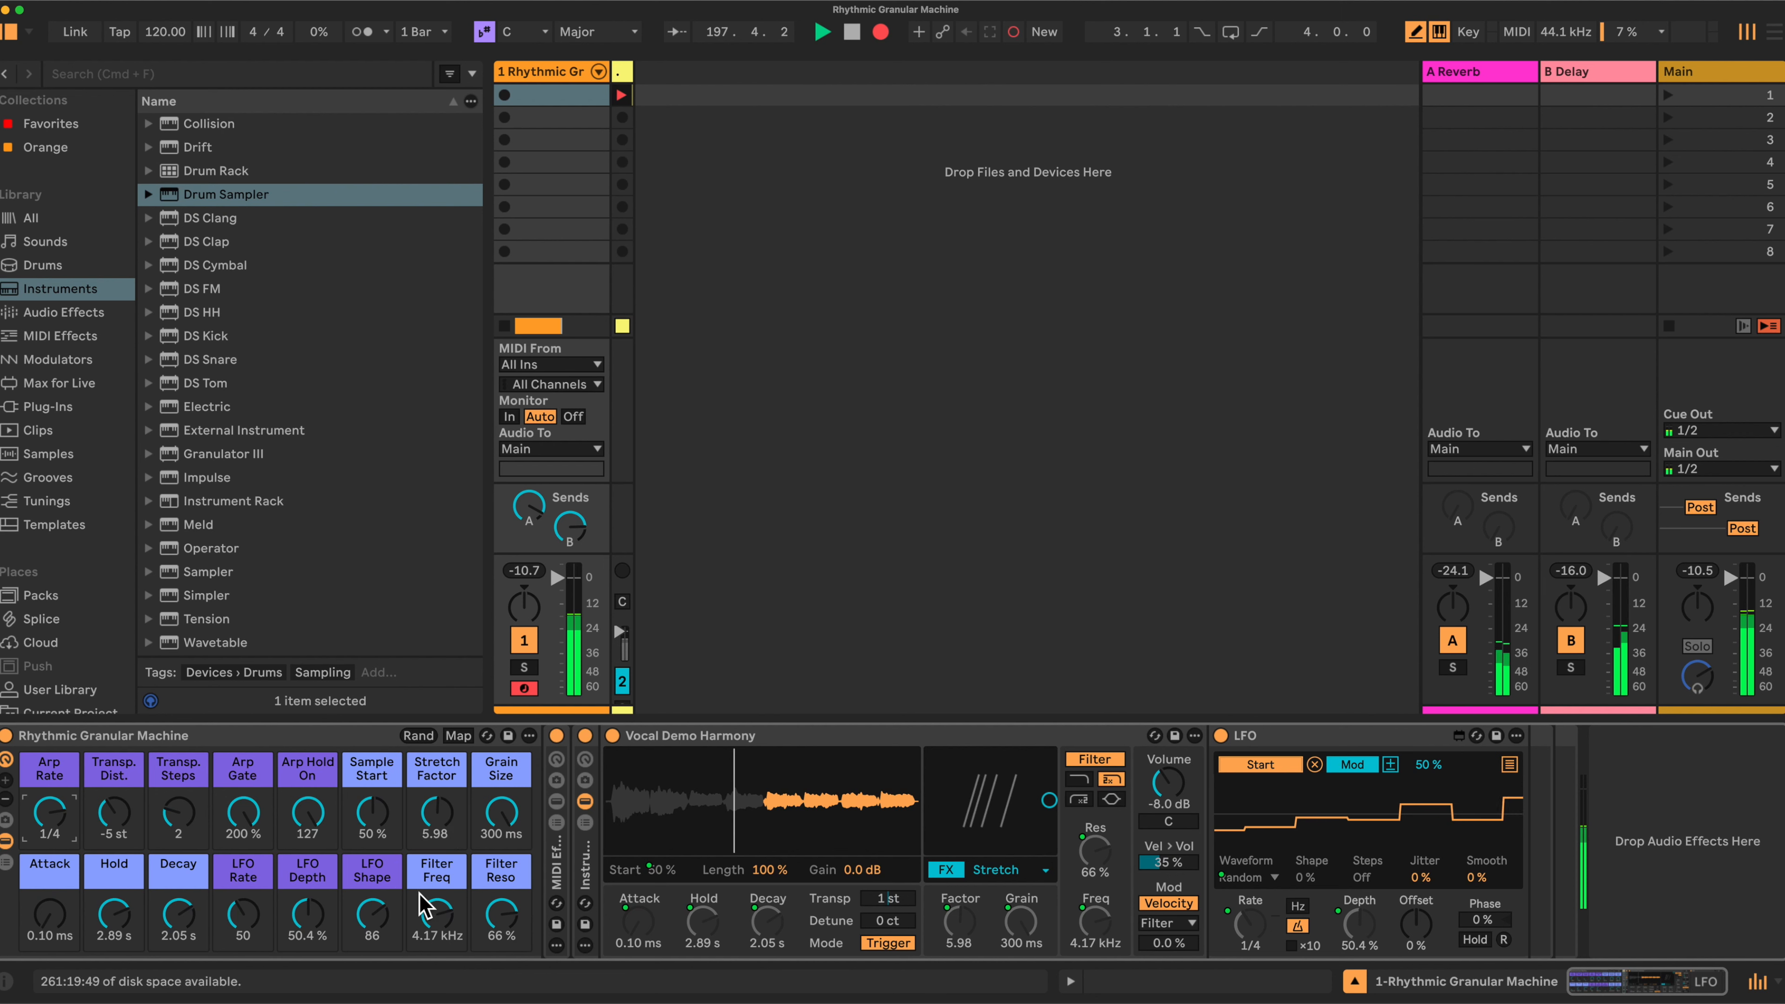
pyautogui.moveTo(441, 833); pyautogui.dragTo(441, 893)
pyautogui.click(437, 914)
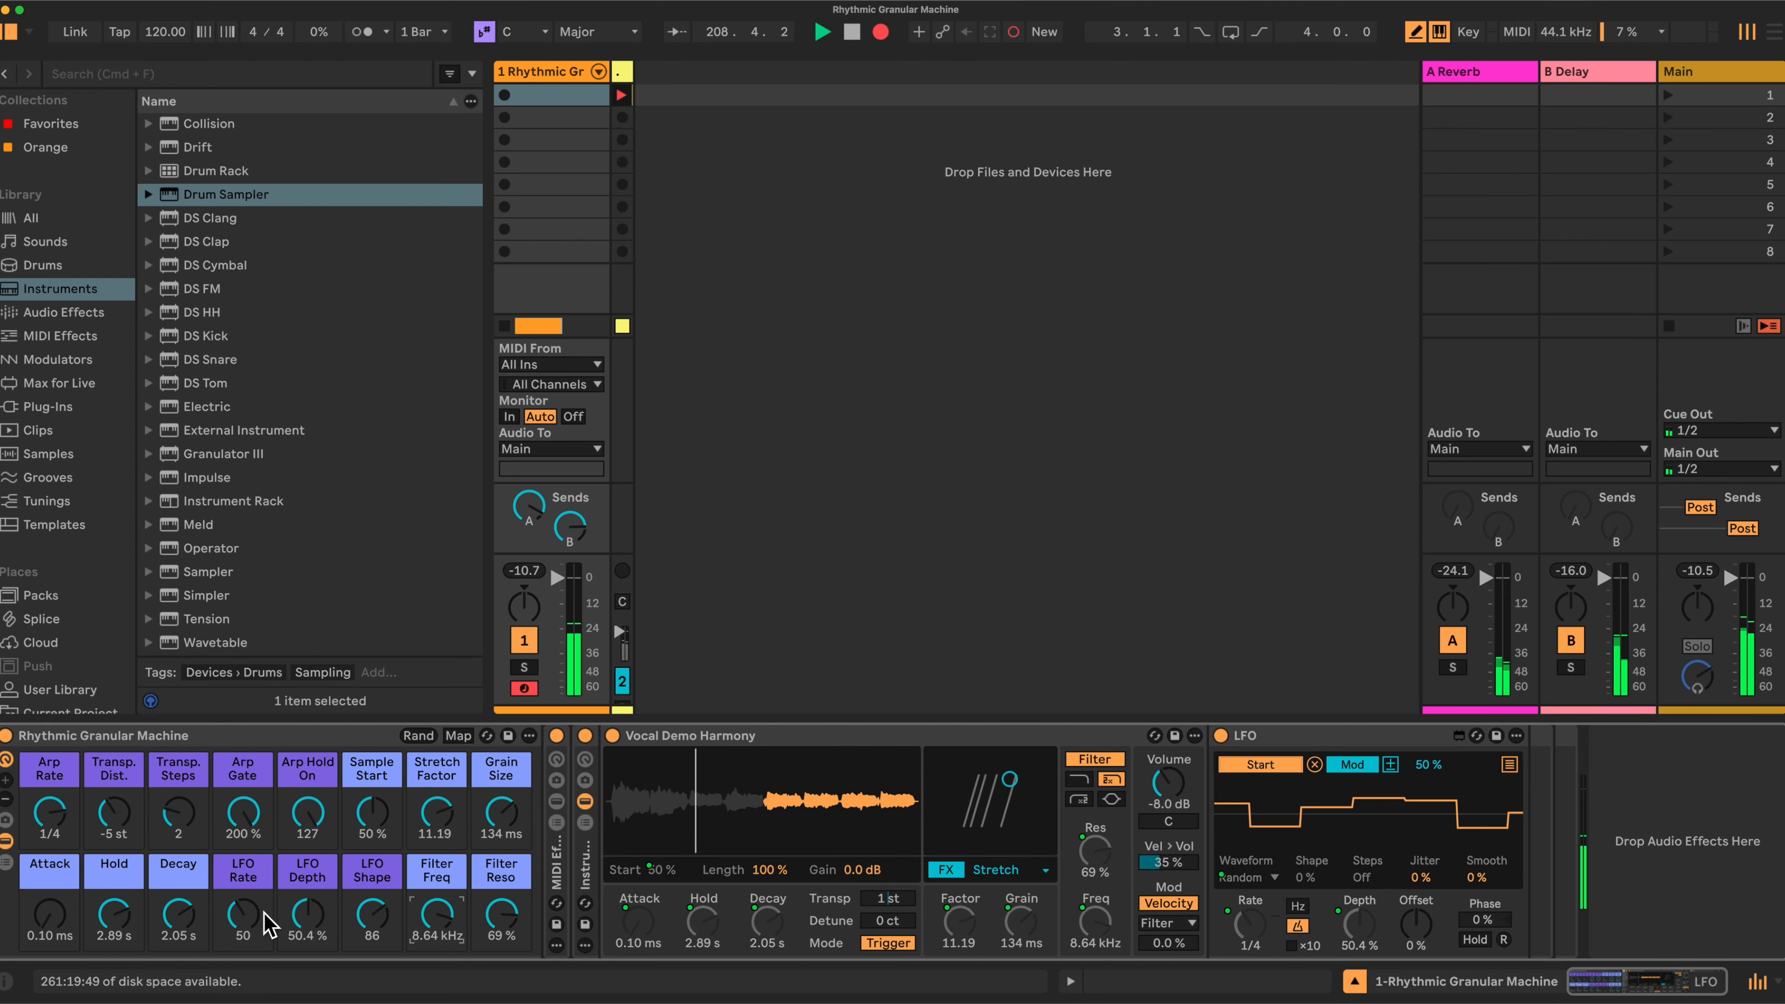
pyautogui.moveTo(246, 922); pyautogui.dragTo(246, 912)
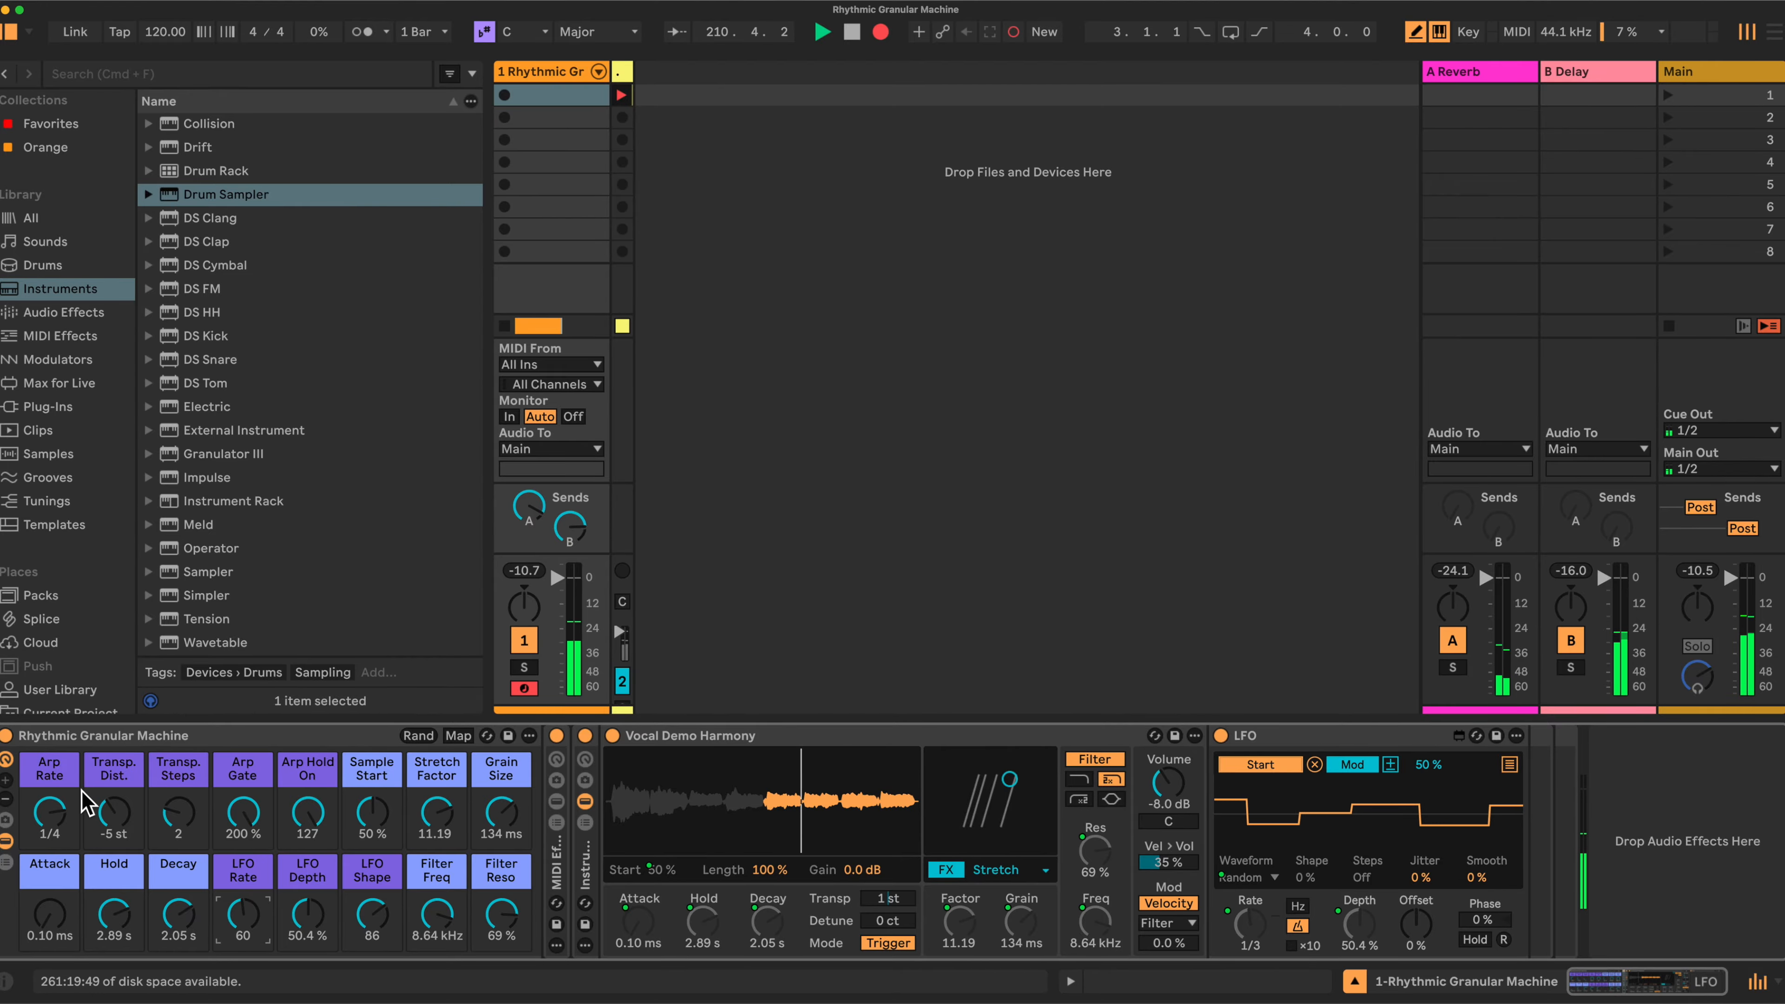
pyautogui.moveTo(501, 819); pyautogui.dragTo(500, 784)
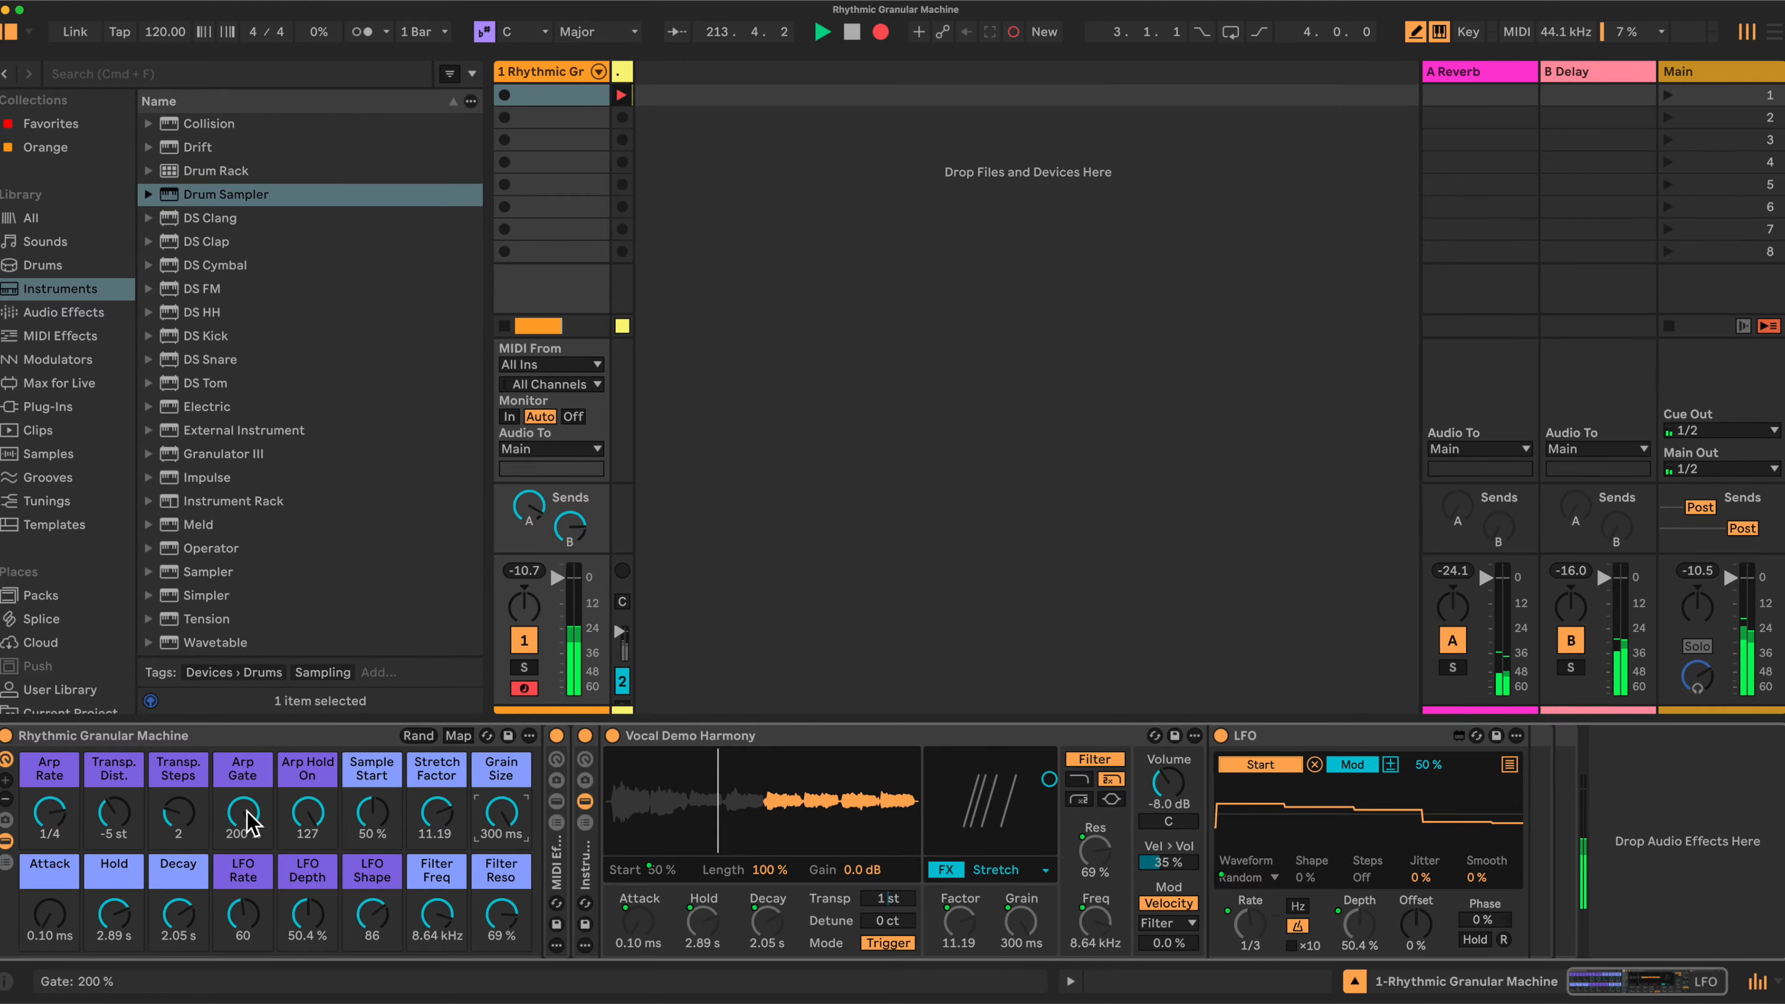
# Step: Drop the Arp Gate to 1 %, unfold the MIDI Effect Rack to show the Arpeggiator, and set the Gate to 125 %
pyautogui.moveTo(246, 808); pyautogui.dragTo(246, 914)
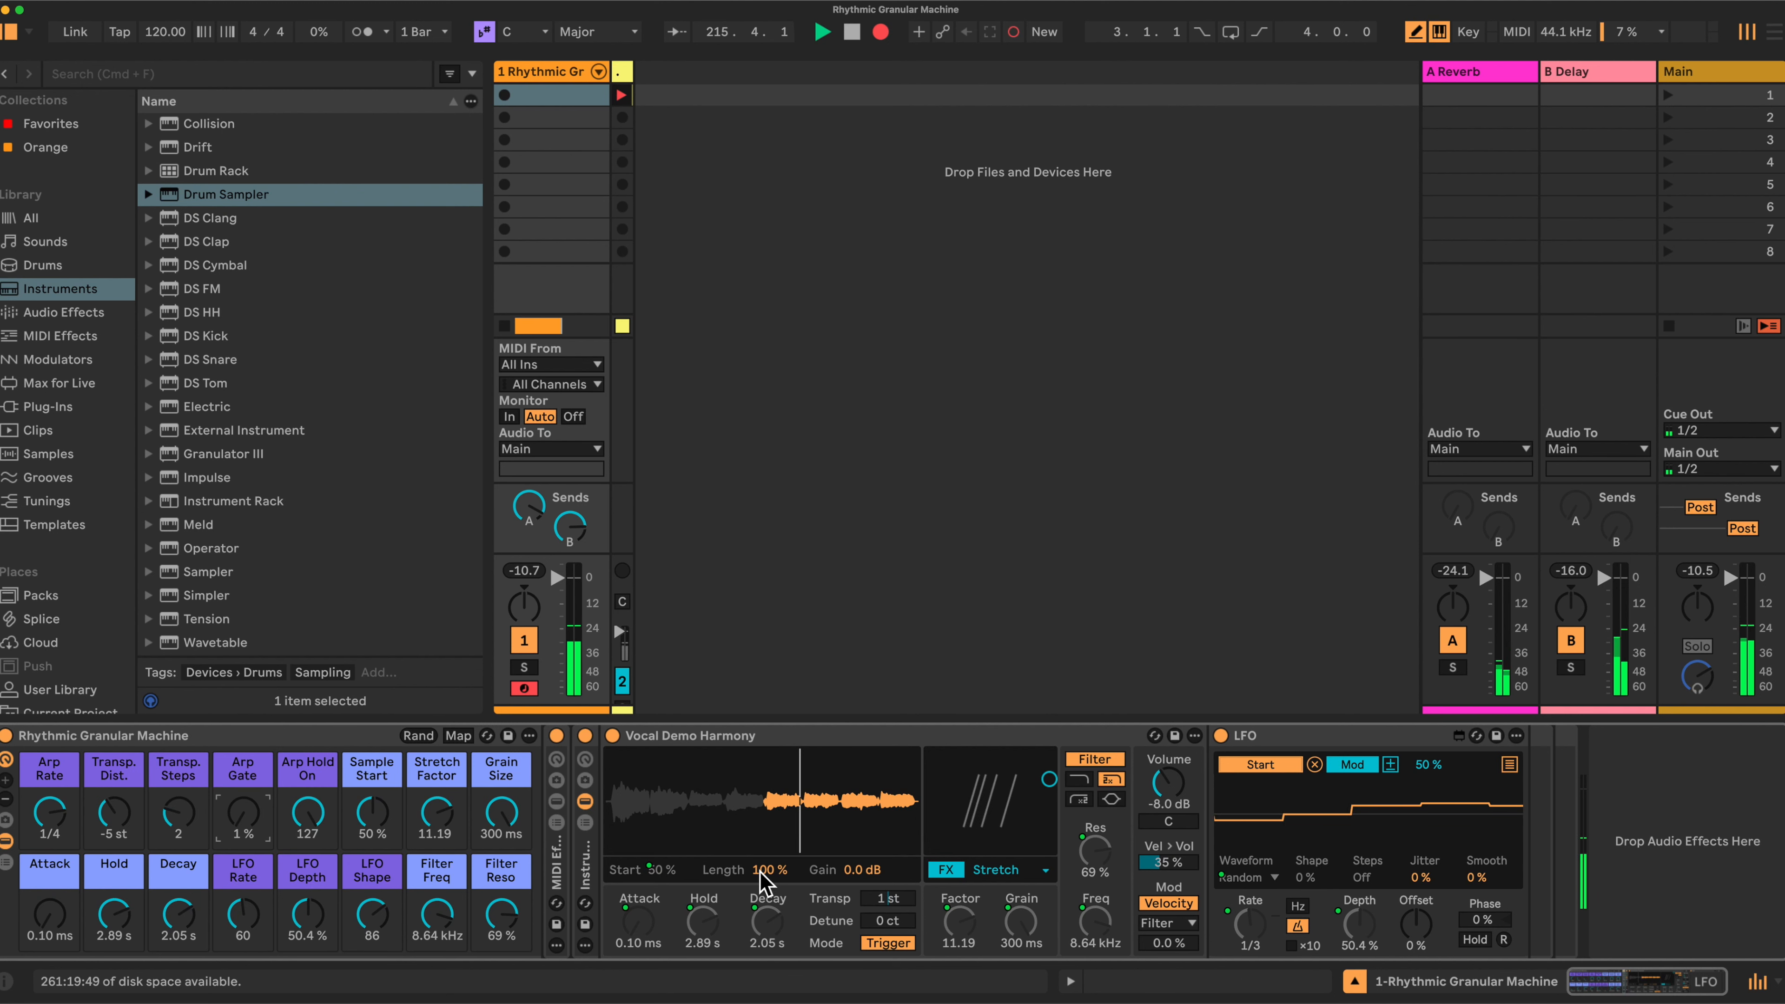
pyautogui.doubleClick(556, 861)
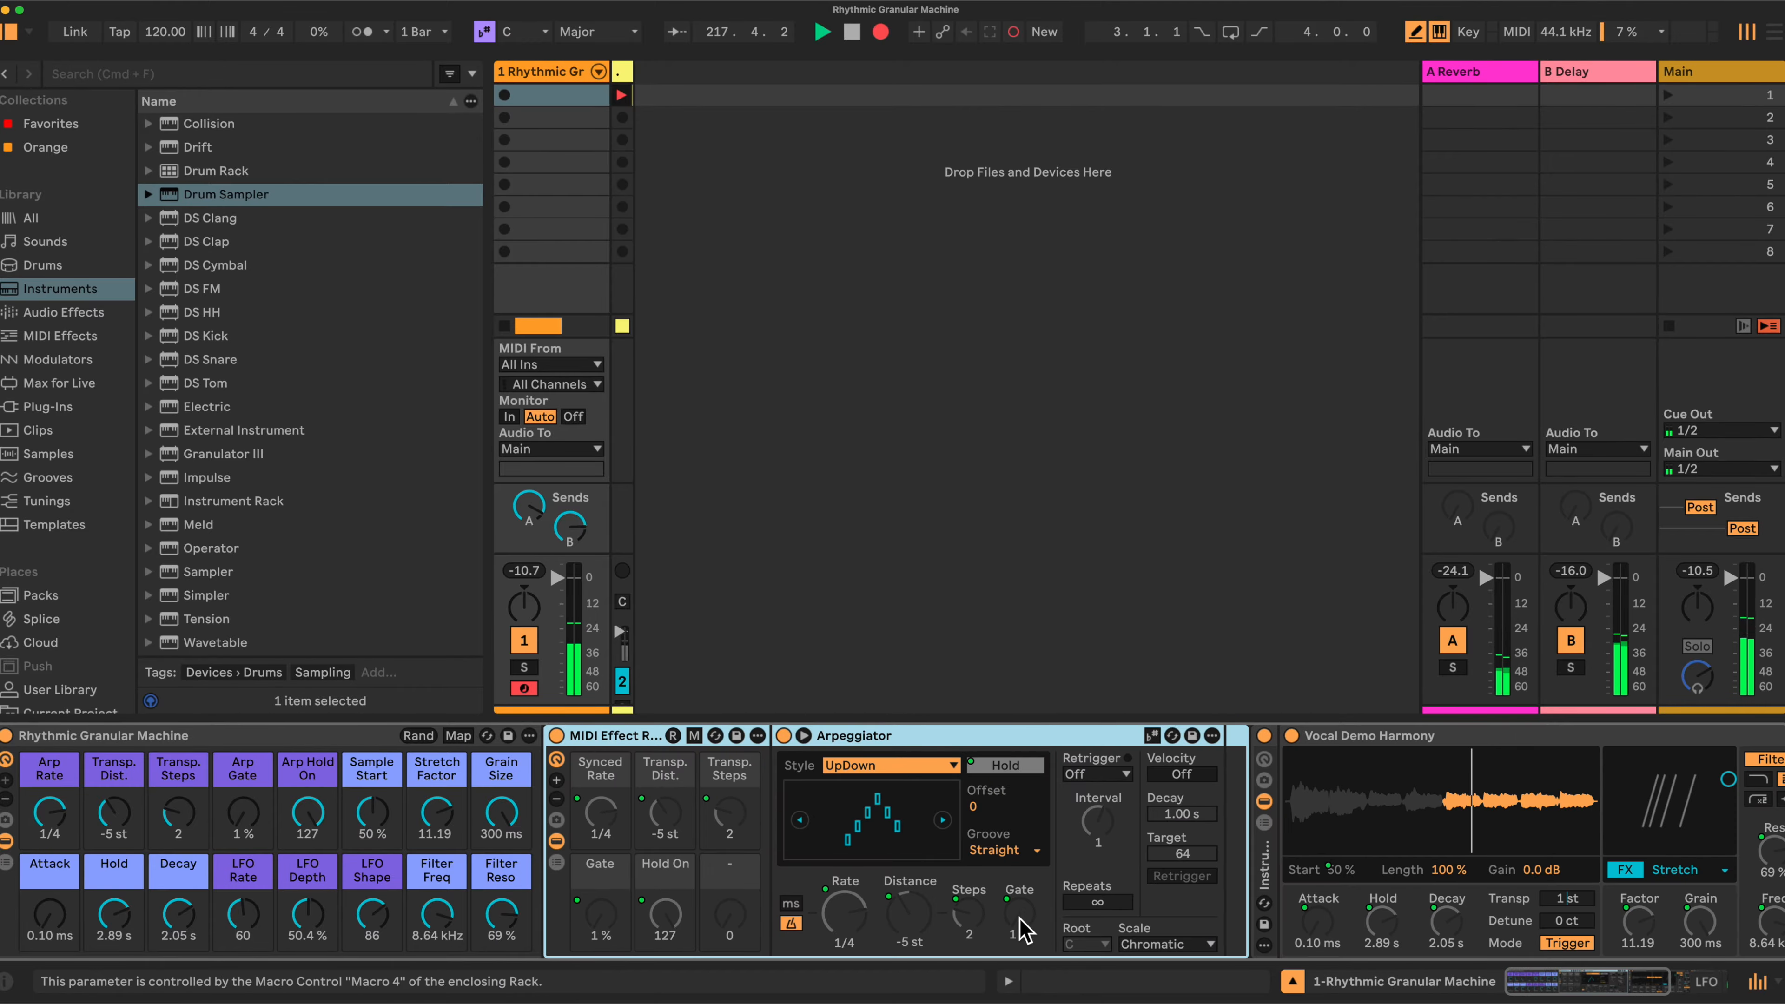
pyautogui.moveTo(243, 812); pyautogui.dragTo(243, 735)
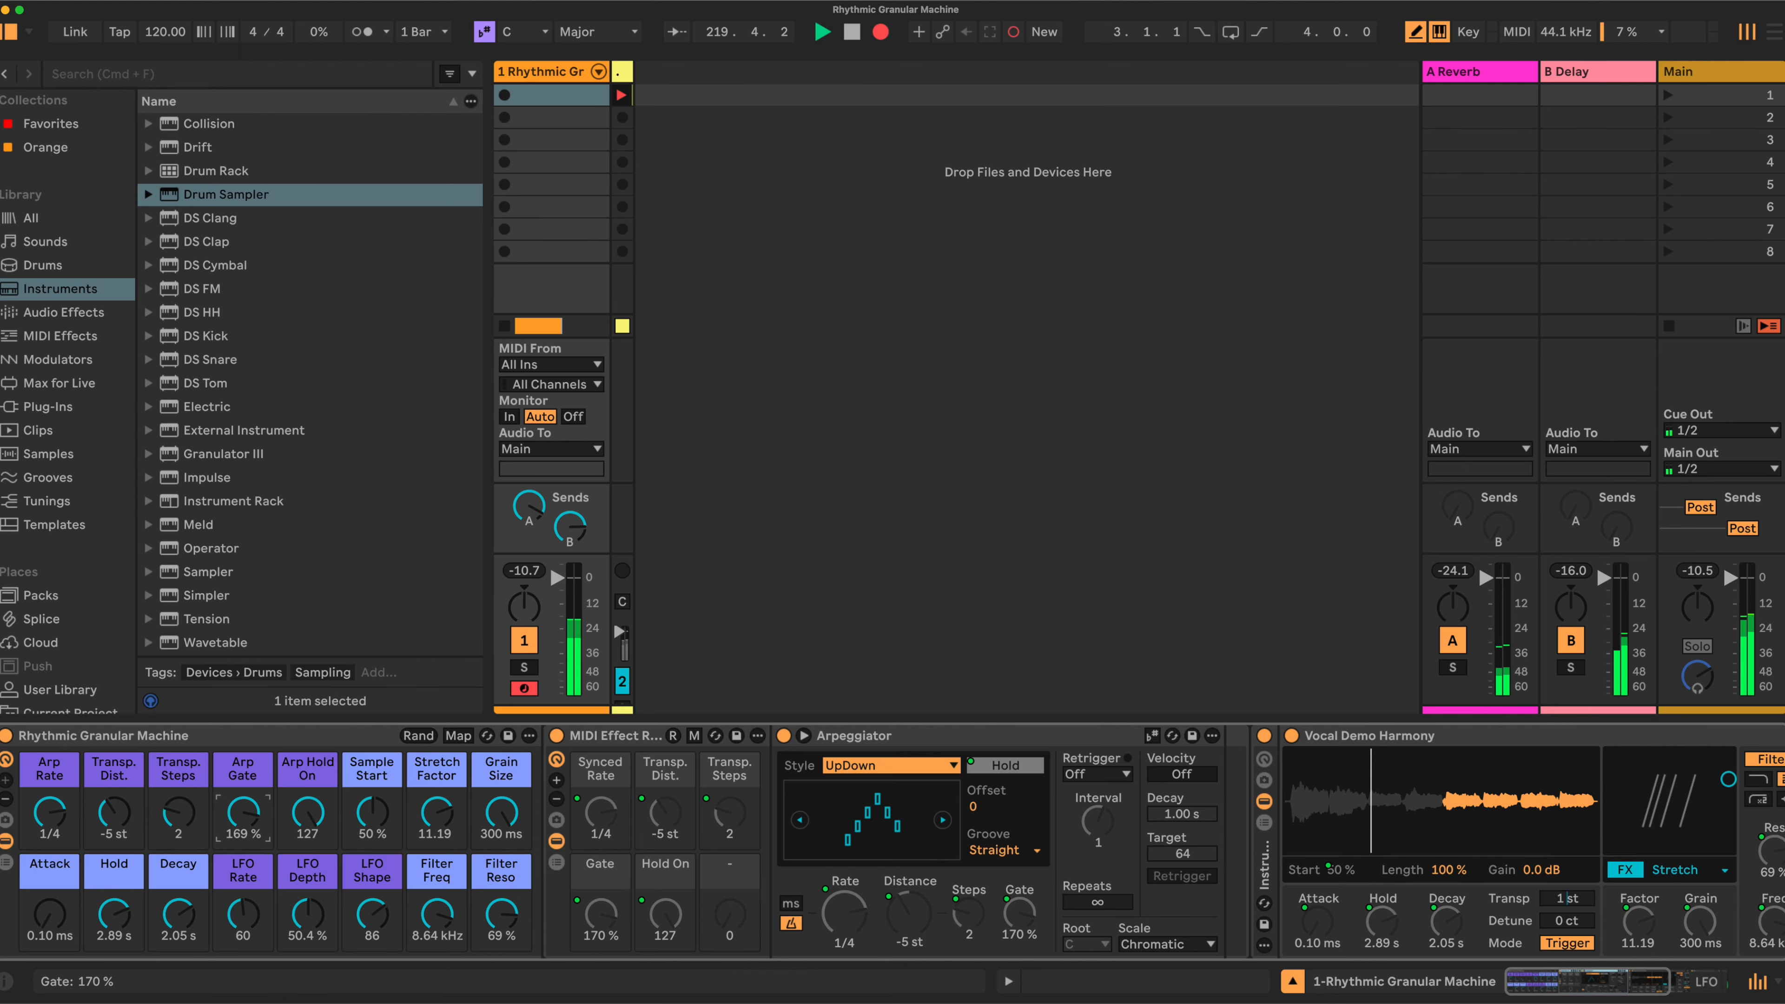
pyautogui.moveTo(243, 808); pyautogui.dragTo(290, 826)
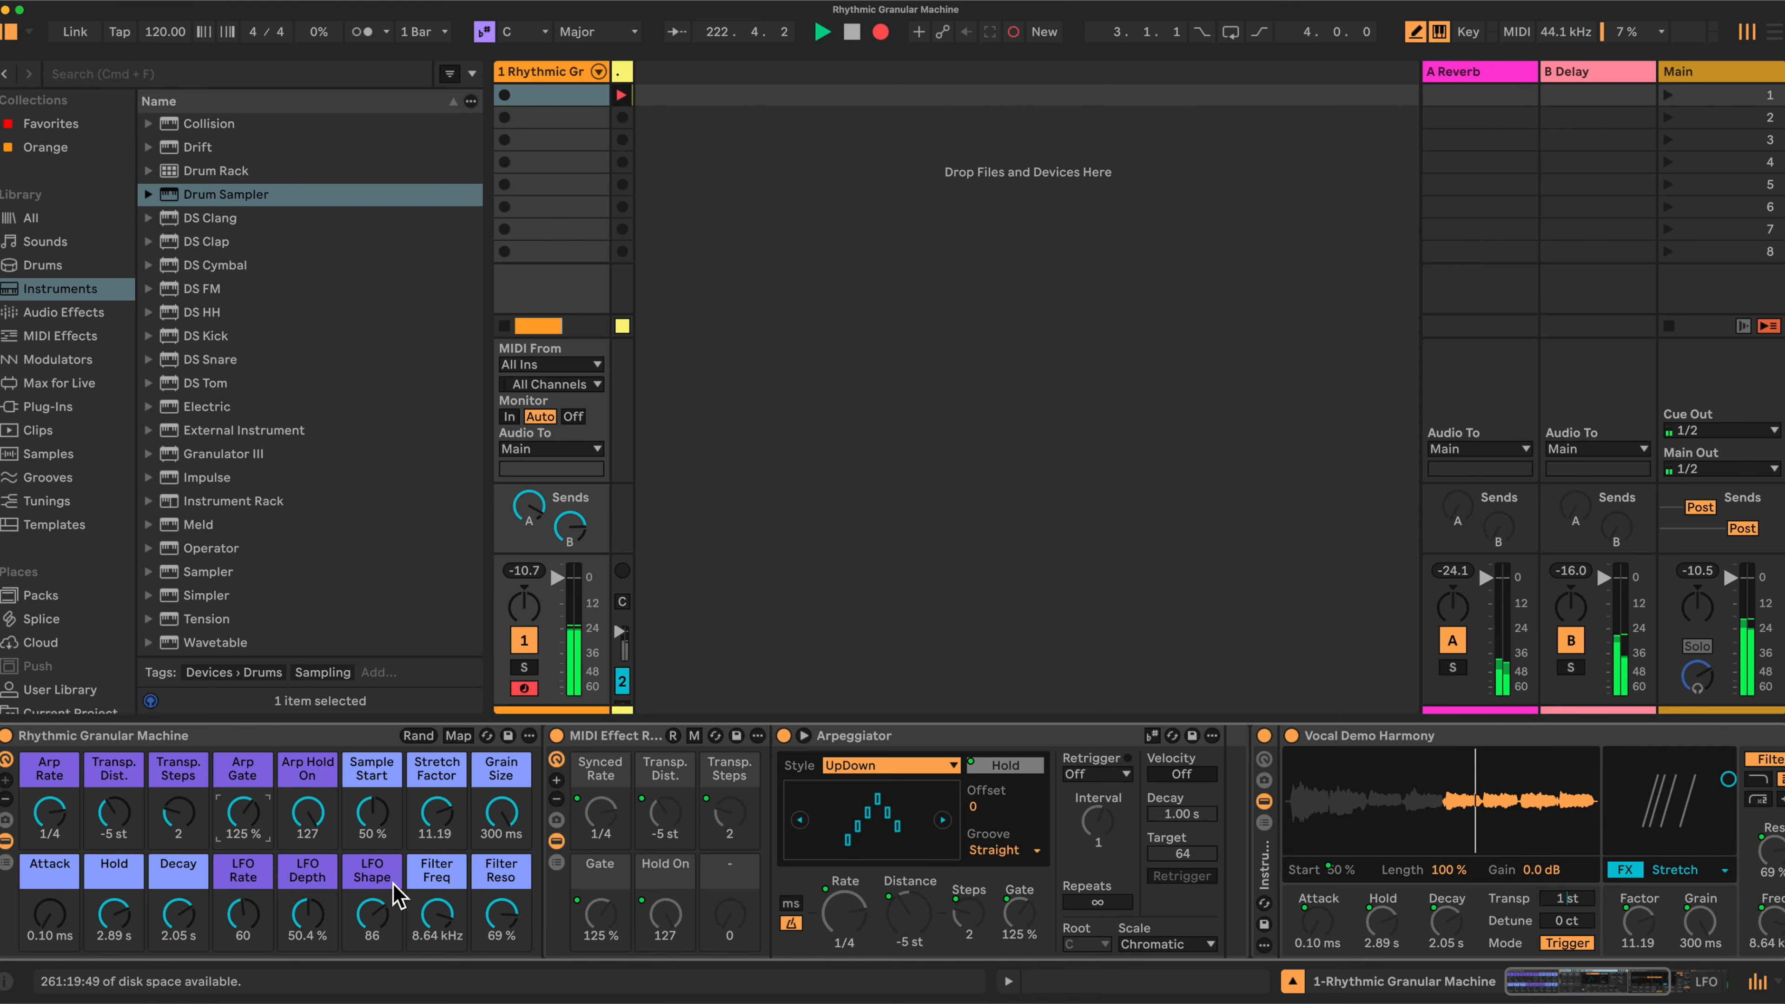
# Step: Fold the sampler and set Stretch Factor 20.00, LFO Shape 0, LFO Rate 93, Filter Freq 20.9 kHz and Filter Reso 61 %
pyautogui.moveTo(435, 815)
pyautogui.mouseDown()
pyautogui.moveTo(436, 774)
pyautogui.moveTo(420, 835)
pyautogui.mouseUp()
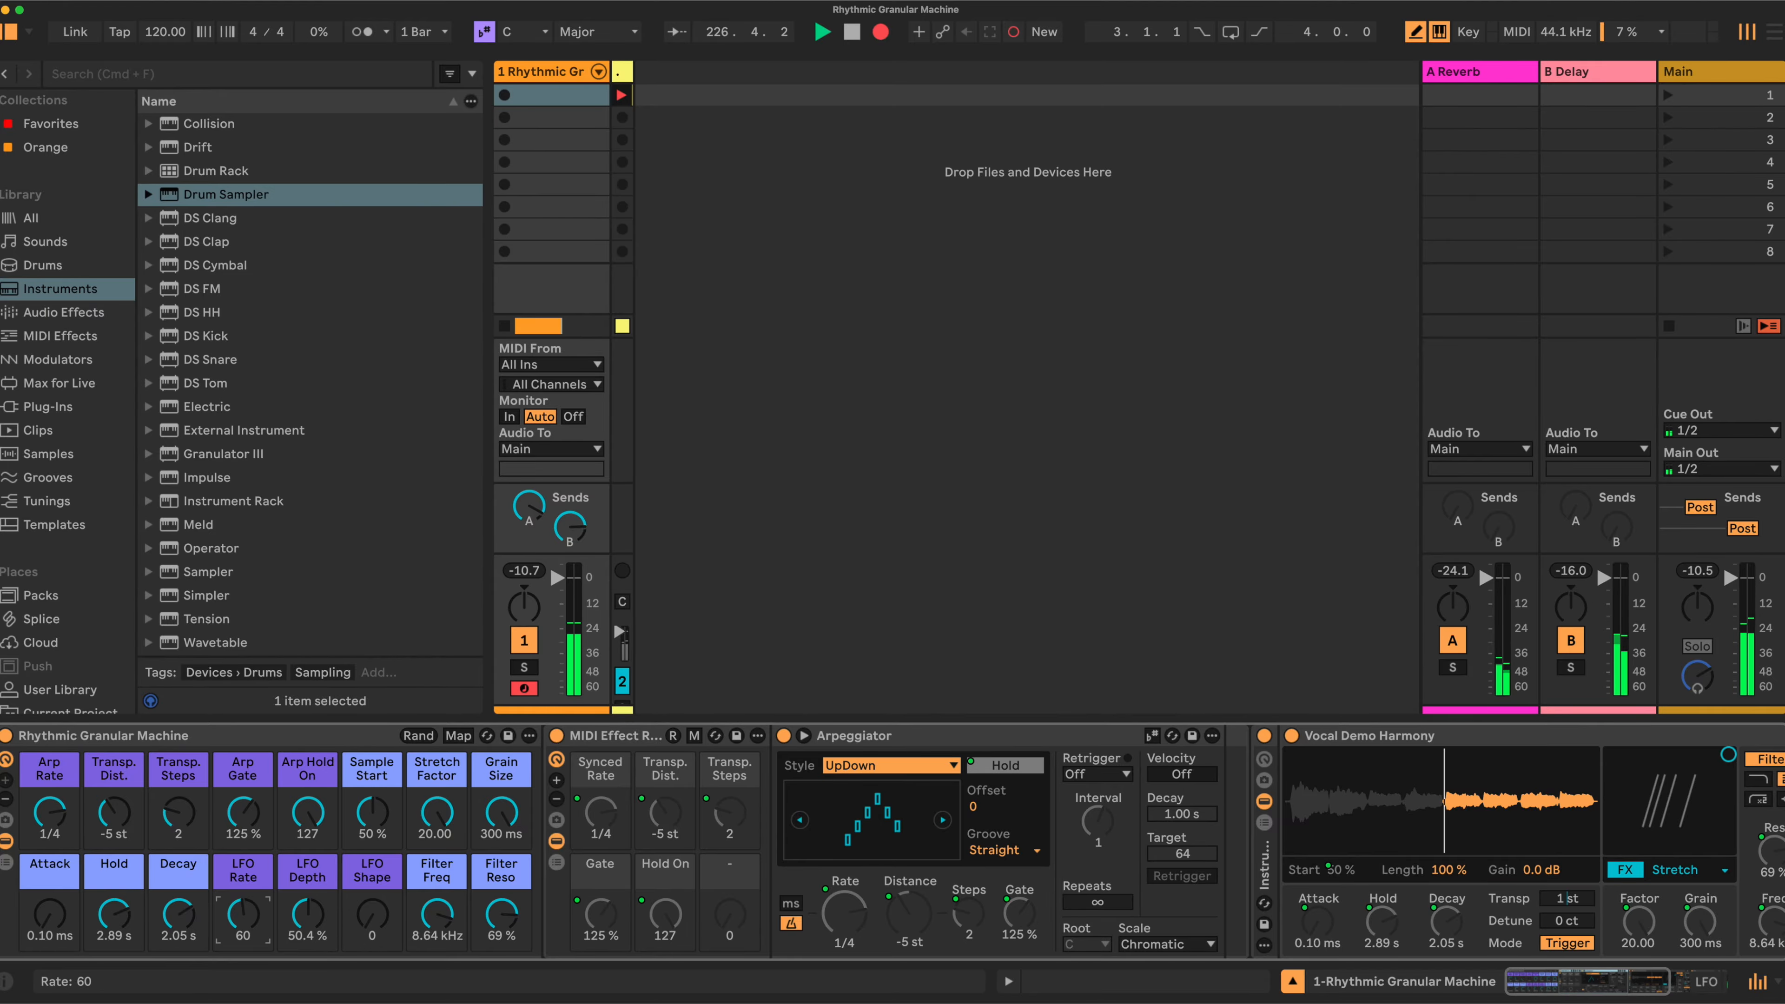
pyautogui.moveTo(243, 914); pyautogui.dragTo(242, 897)
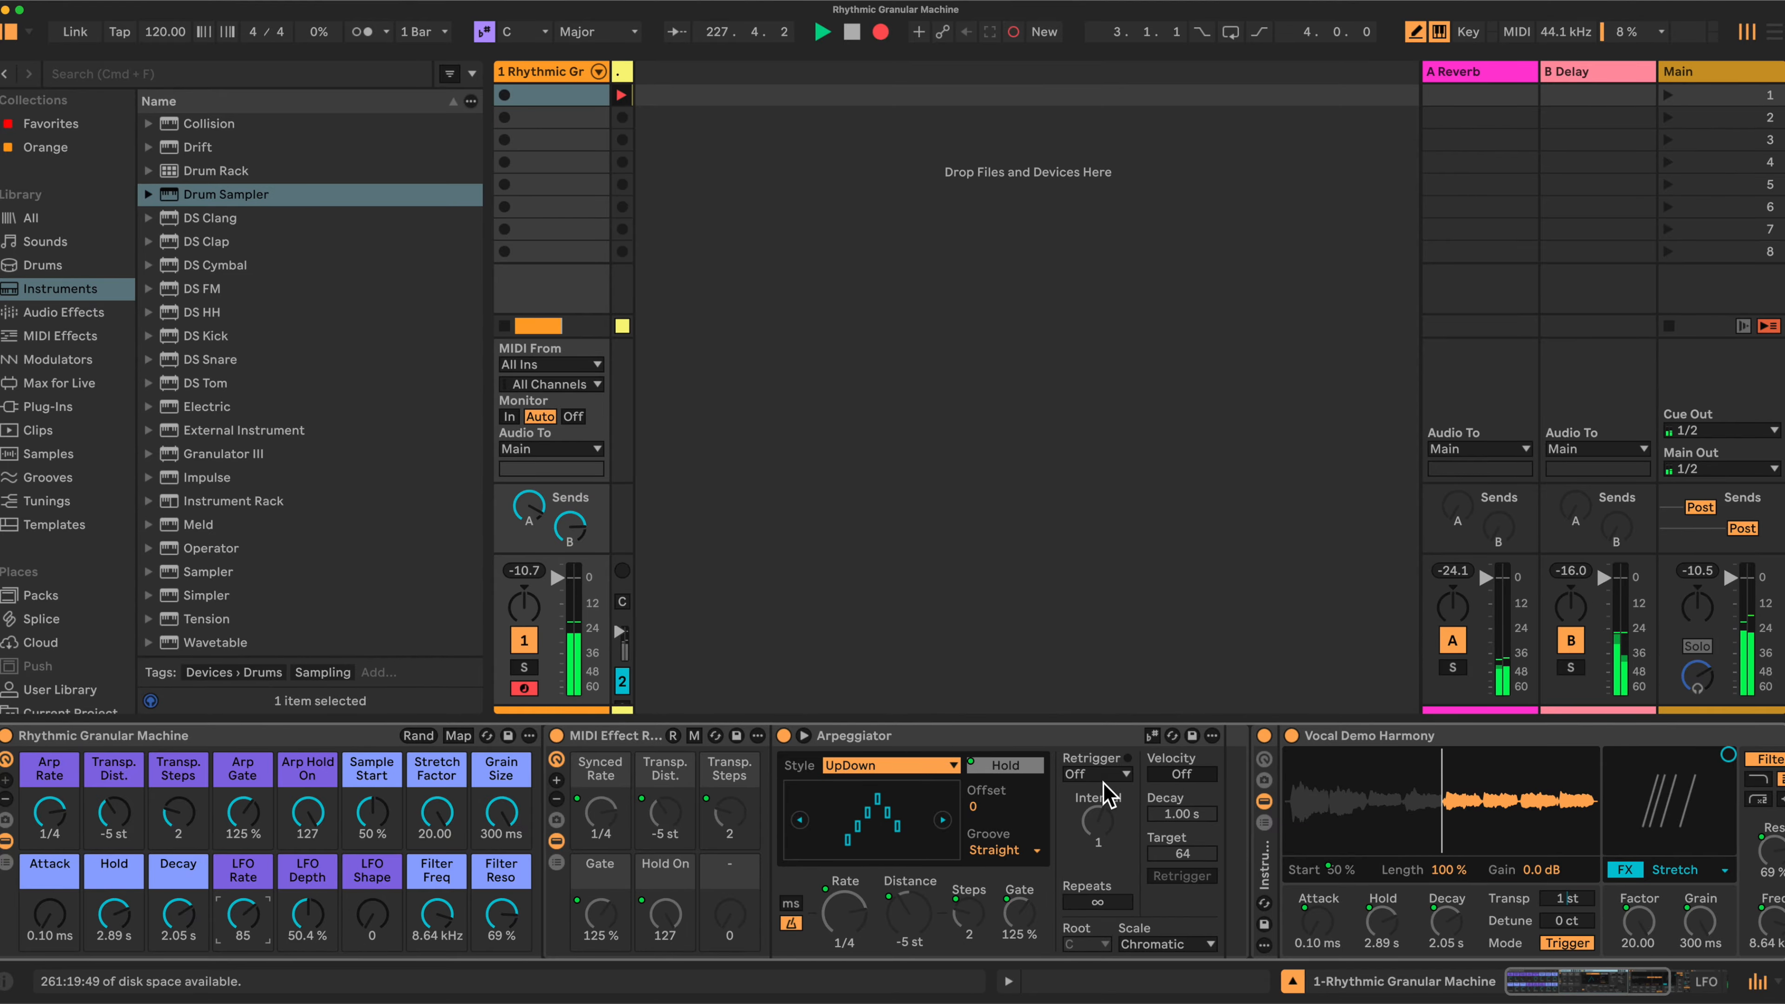
pyautogui.doubleClick(1335, 737)
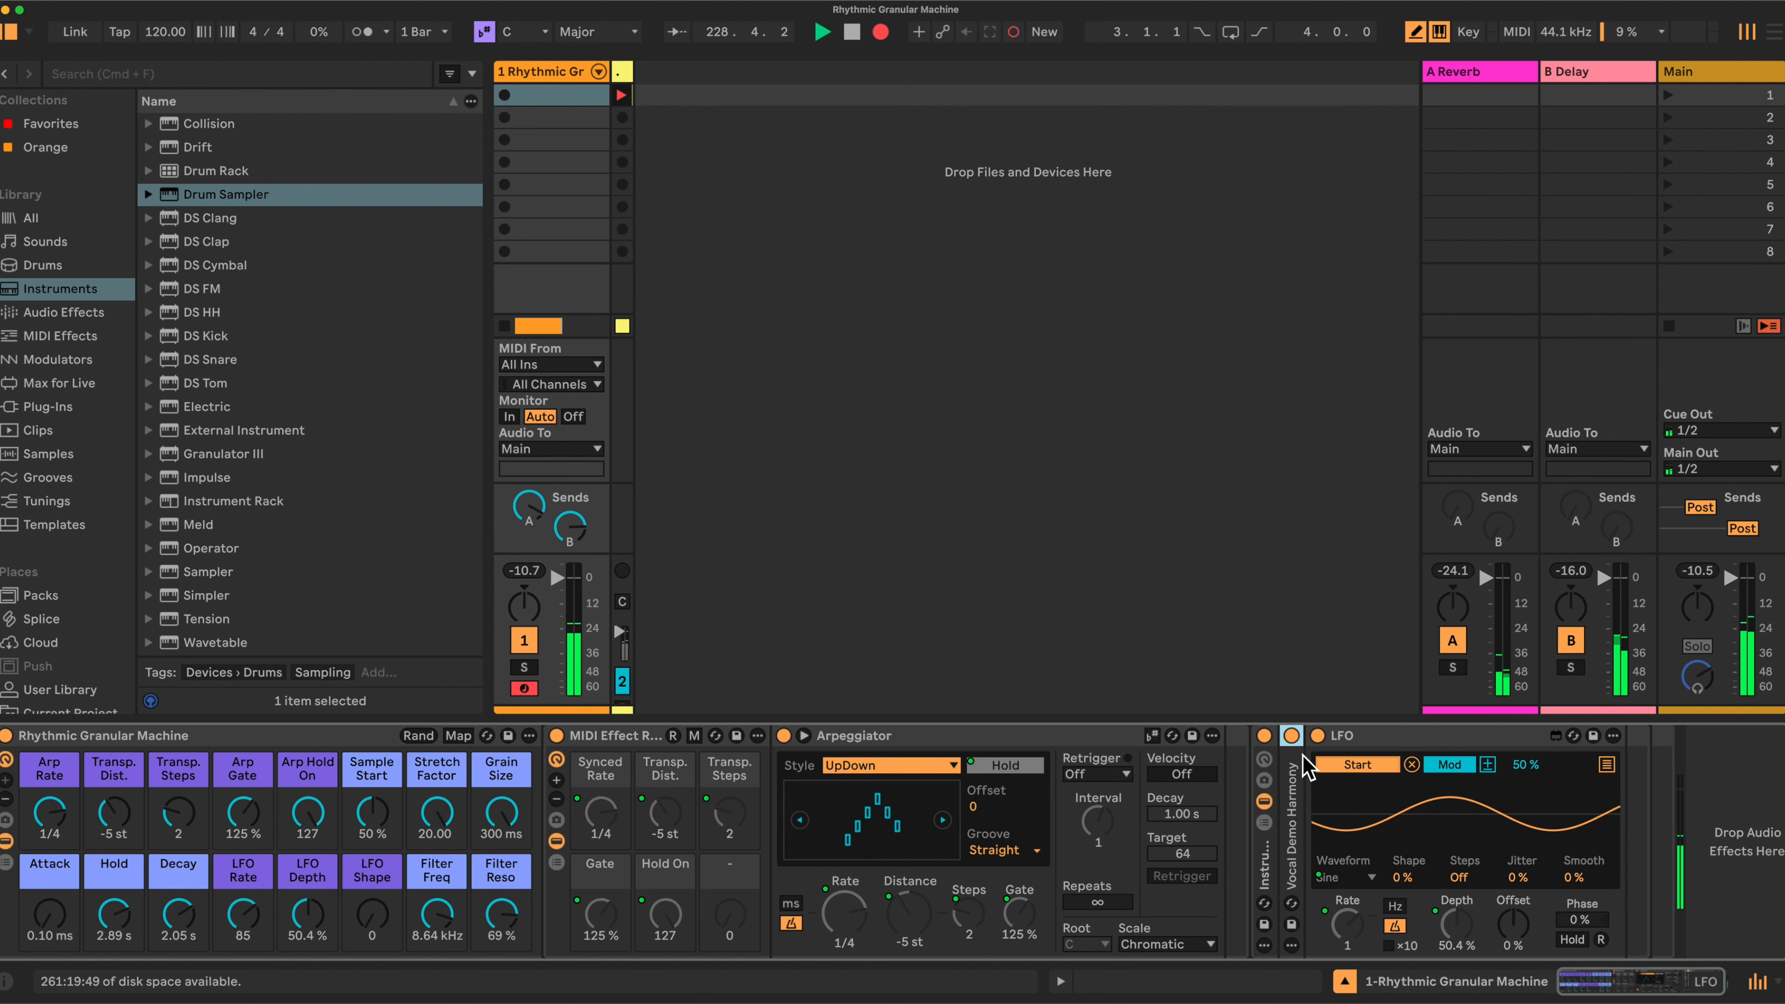
pyautogui.moveTo(242, 914); pyautogui.dragTo(243, 901)
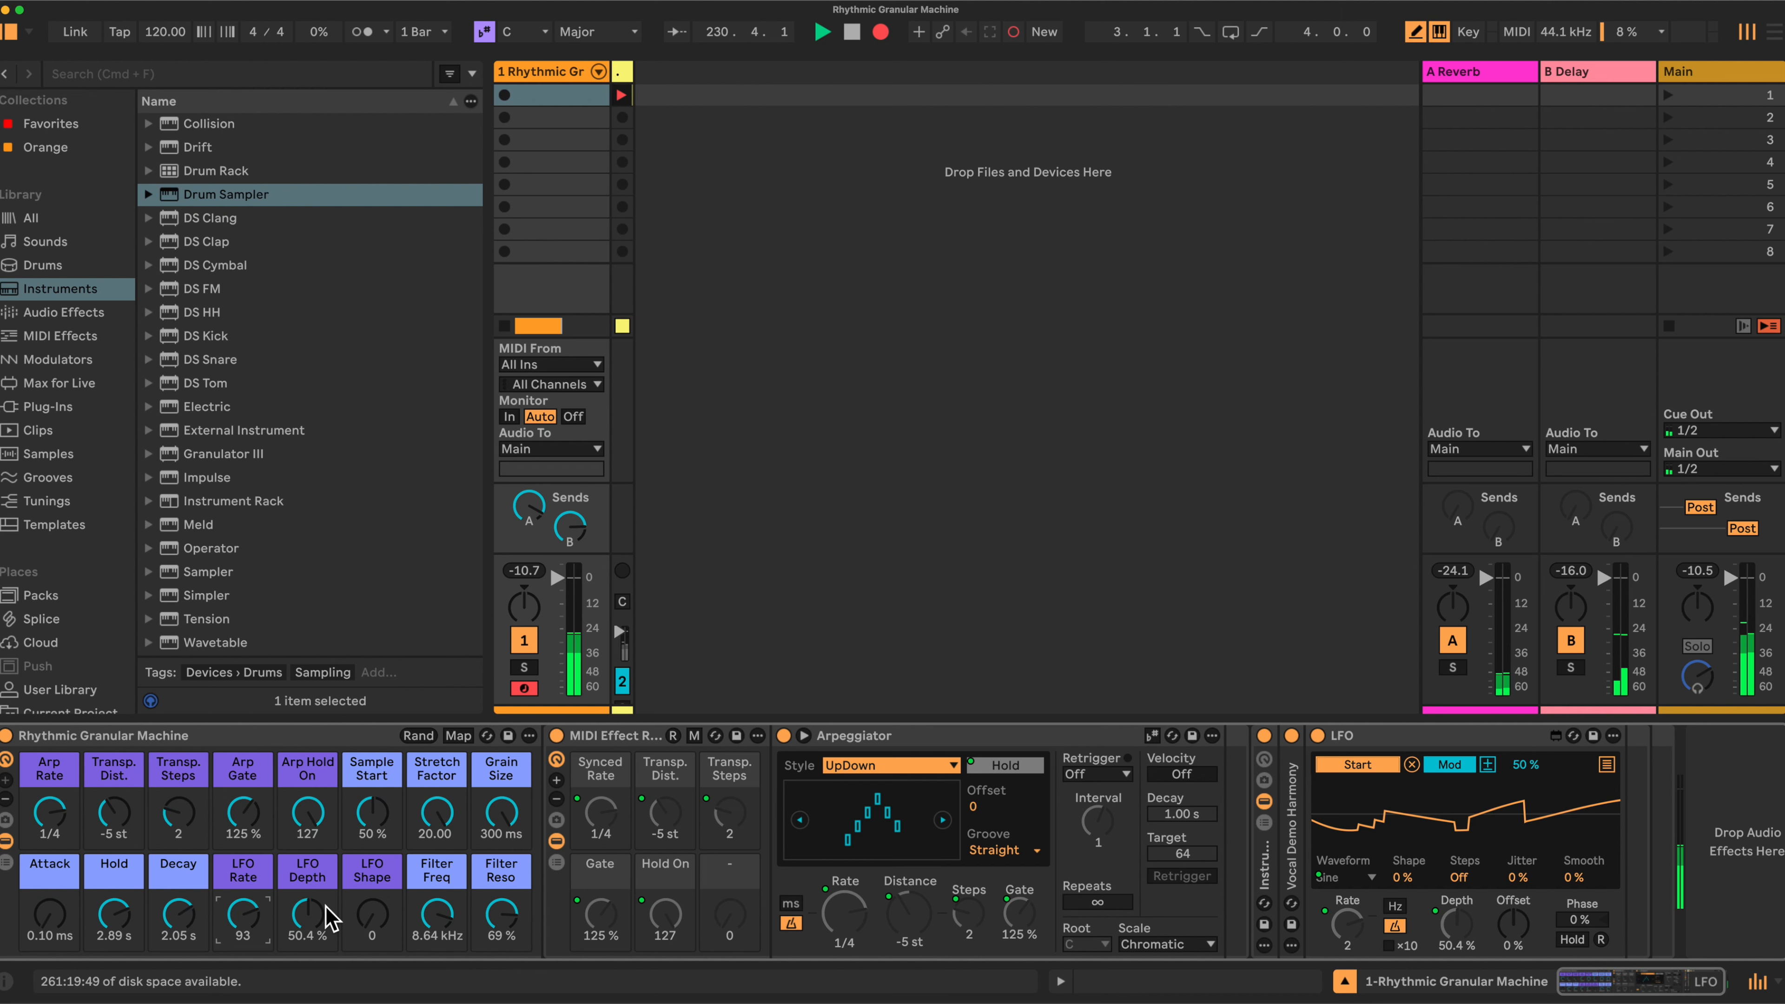
pyautogui.moveTo(437, 915); pyautogui.dragTo(491, 923)
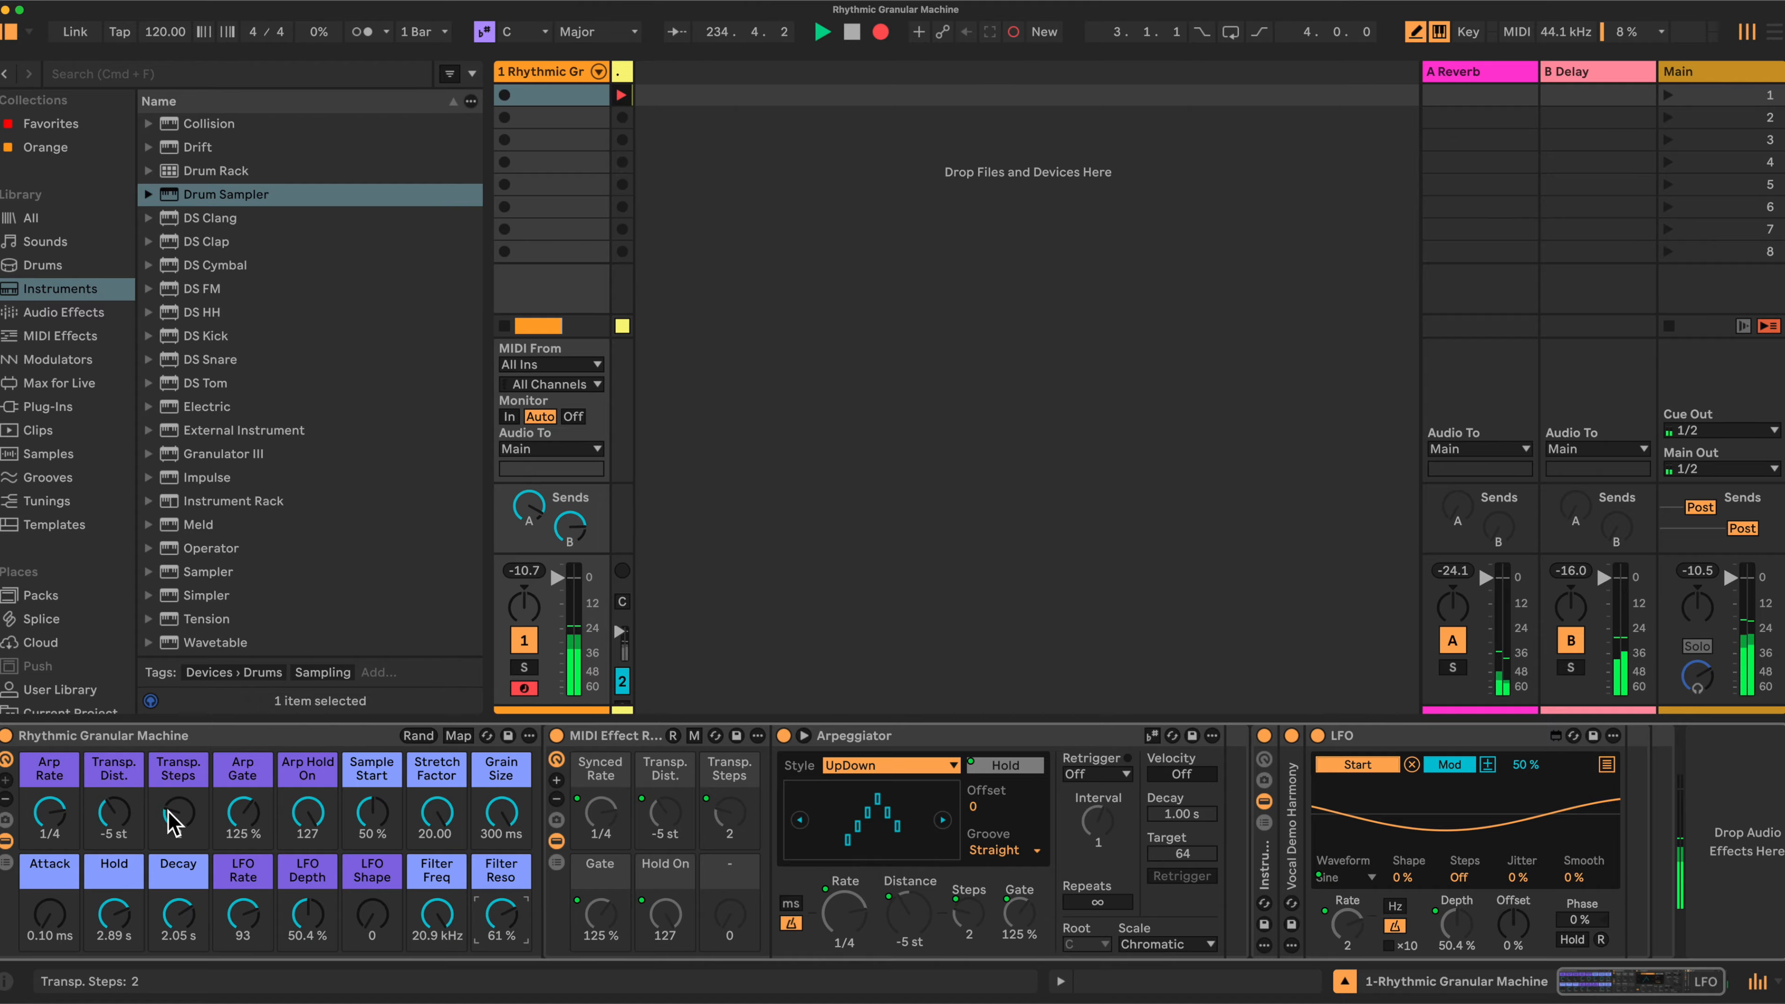
# Step: With Stretch Factor 1.00, try arpeggio transpositions of +12 st in 5 steps and -24 st in 4 steps, and set Arp Gate to 180 %
pyautogui.moveTo(114, 814); pyautogui.dragTo(114, 812)
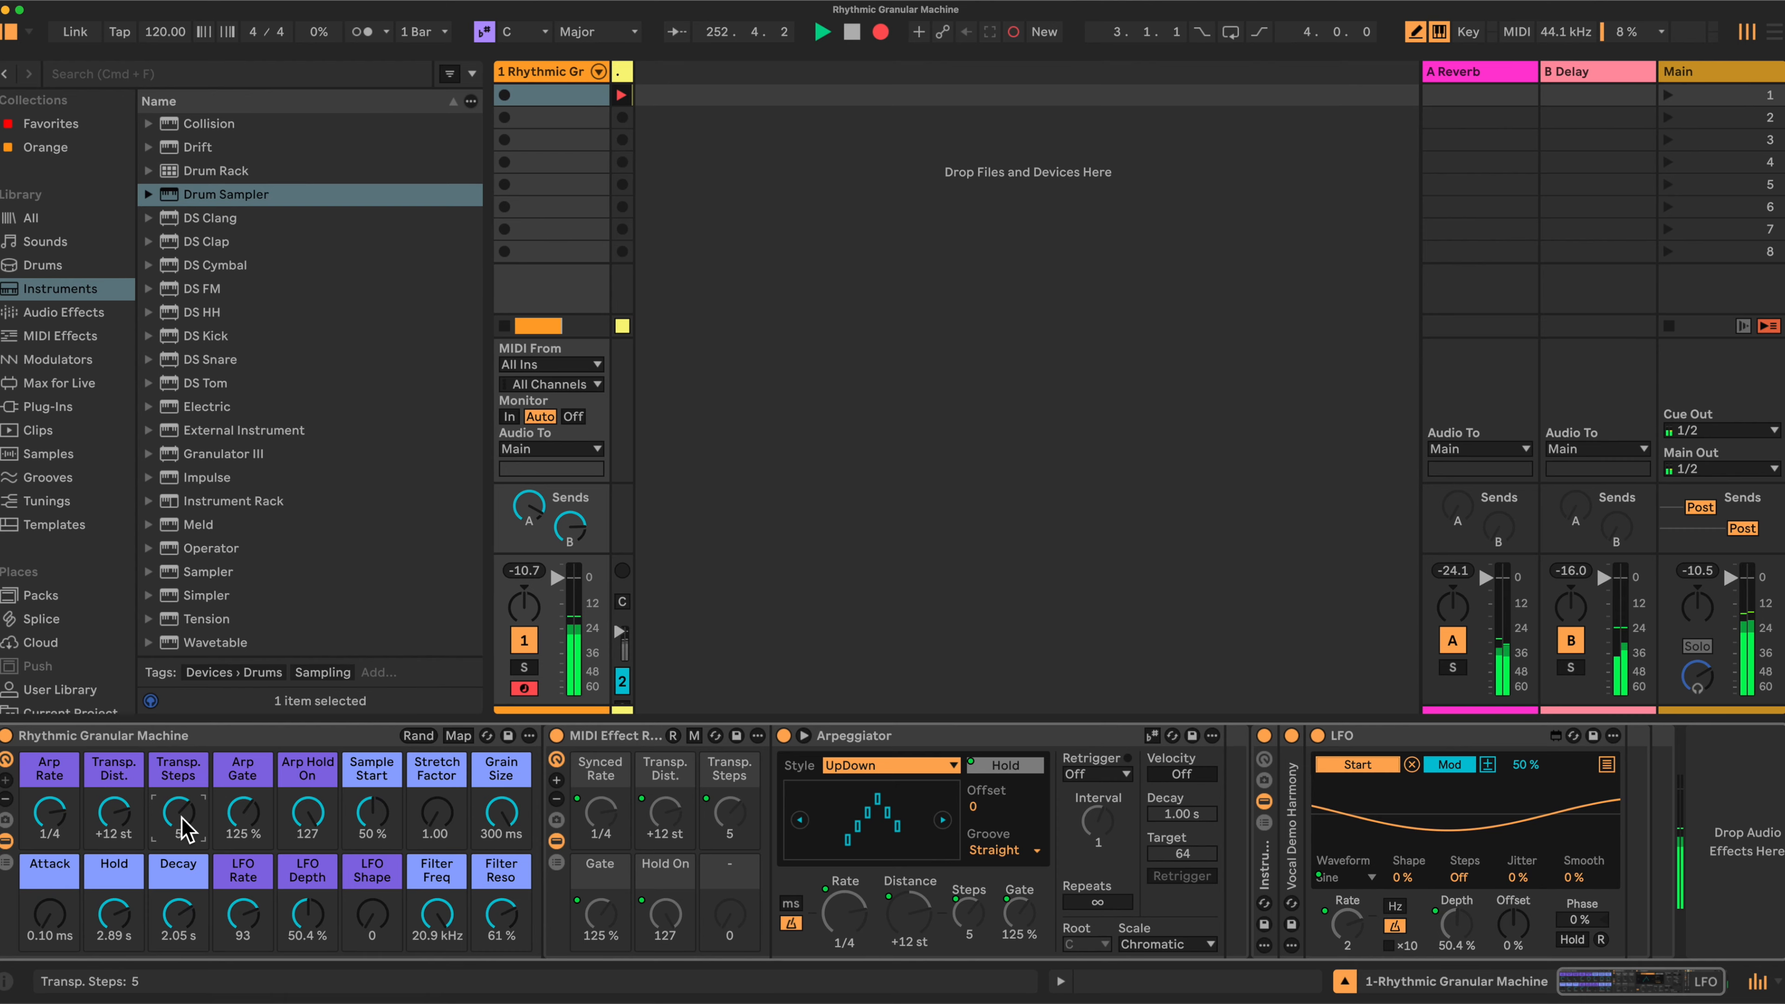
pyautogui.moveTo(114, 815); pyautogui.dragTo(114, 879)
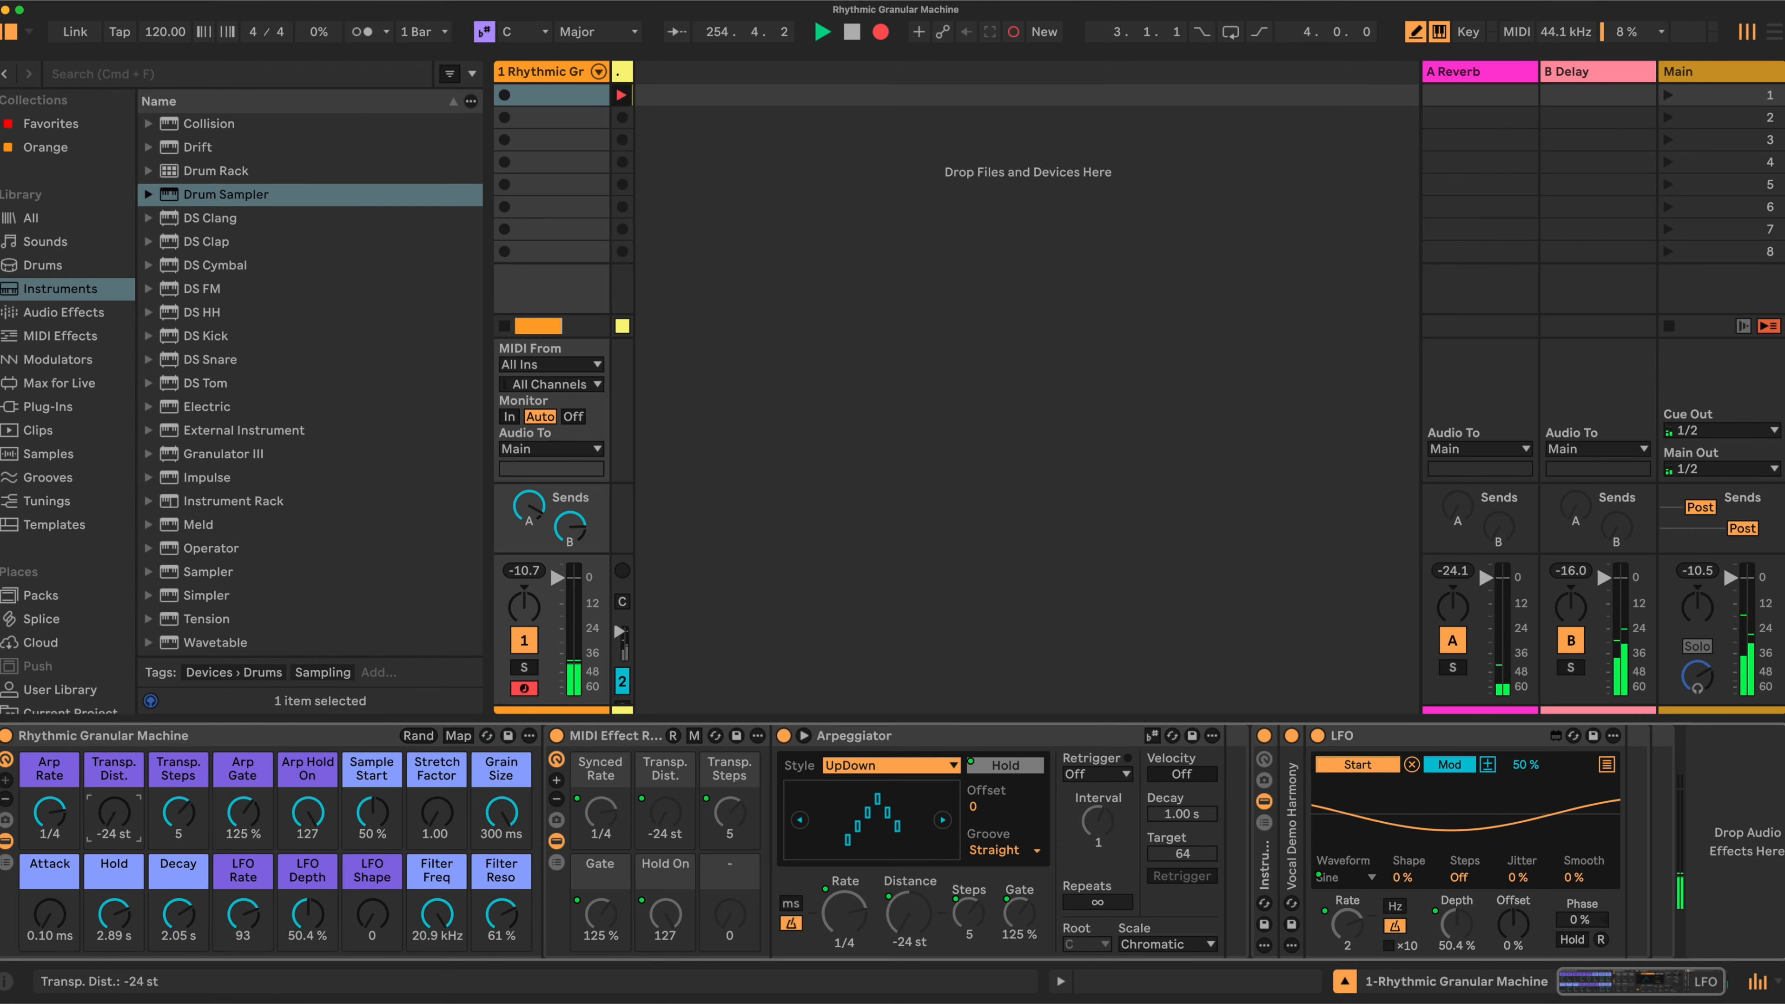
pyautogui.click(193, 807)
pyautogui.moveTo(178, 814); pyautogui.dragTo(178, 832)
pyautogui.moveTo(243, 814); pyautogui.dragTo(243, 752)
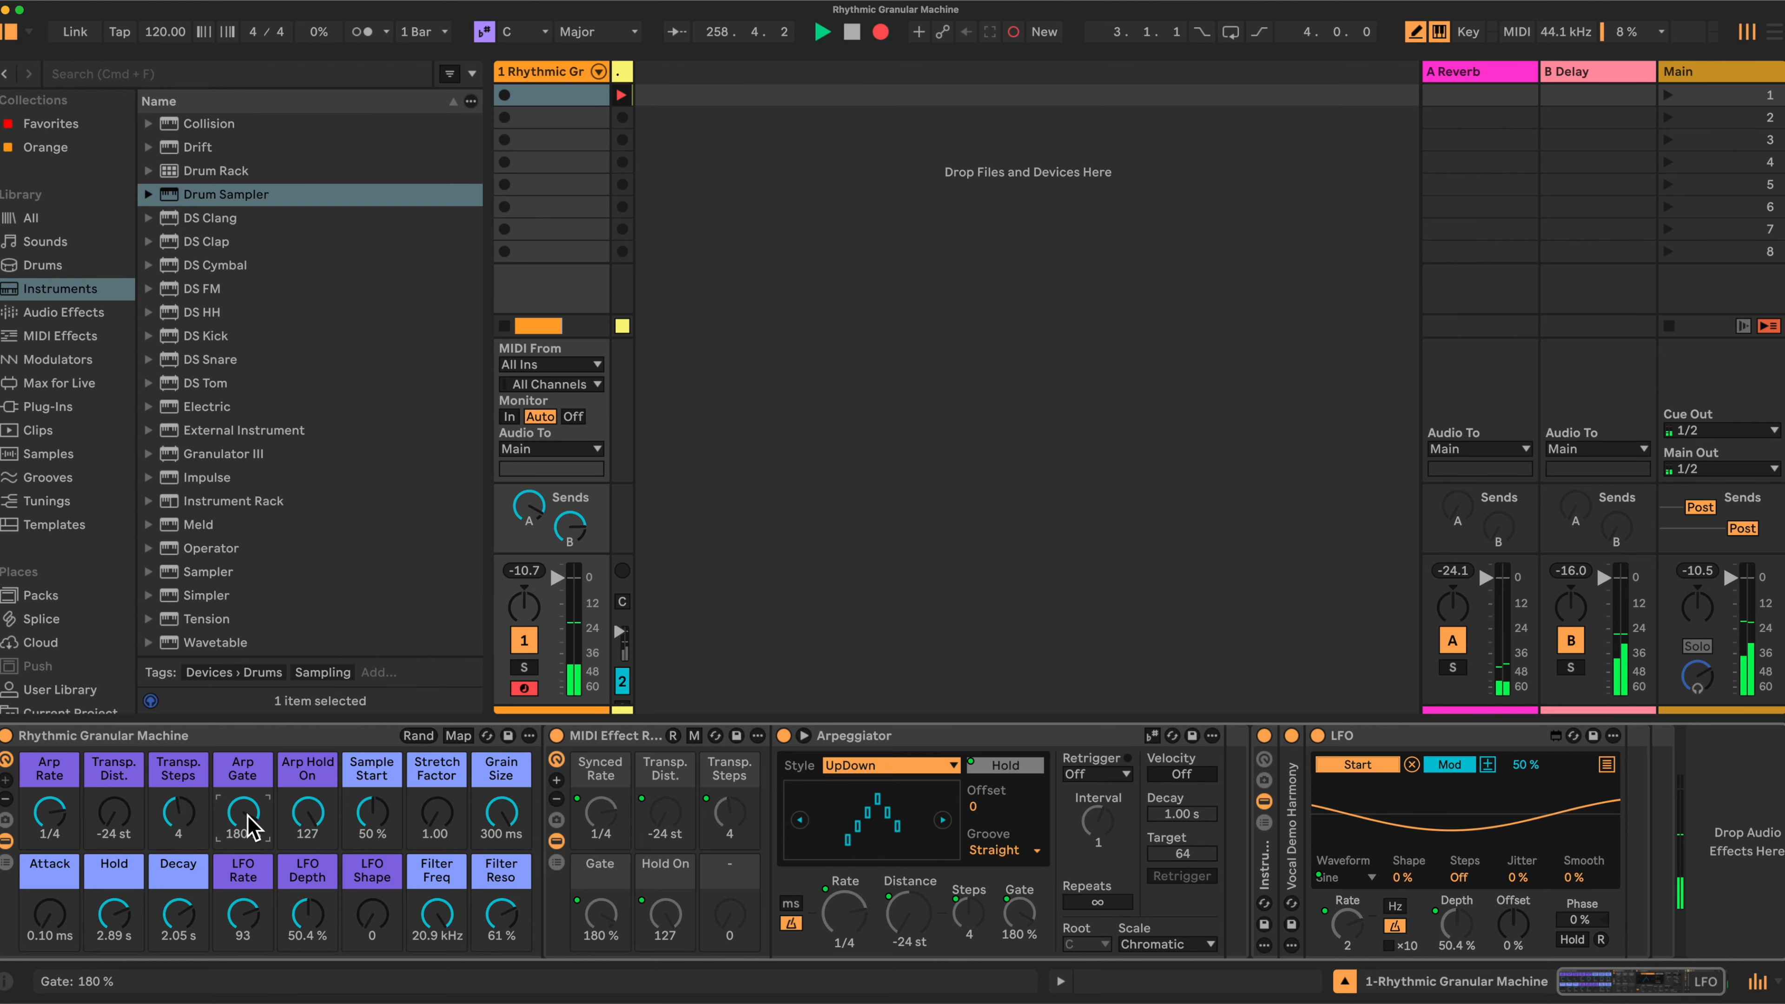
# Step: Try an Arp Rate of 1/16 with -6 st transposition, and settle on Arp Rate 1/8, -5 st and 2 steps
pyautogui.click(56, 813)
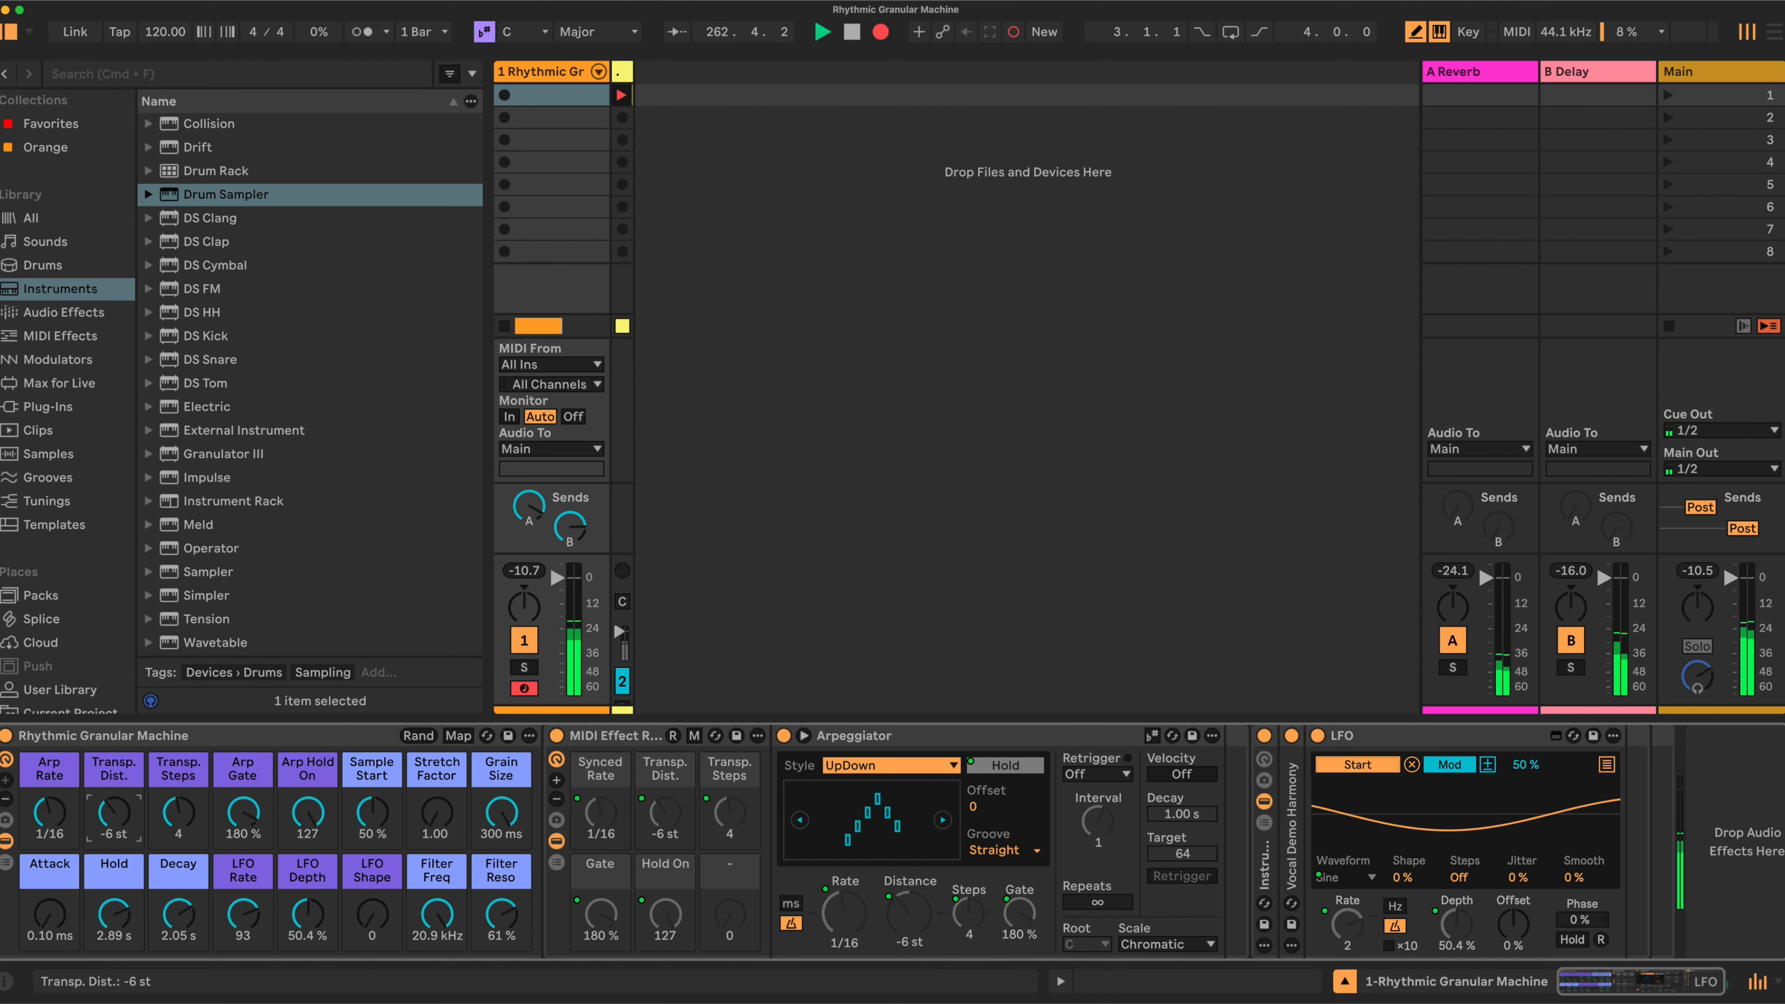
pyautogui.click(173, 812)
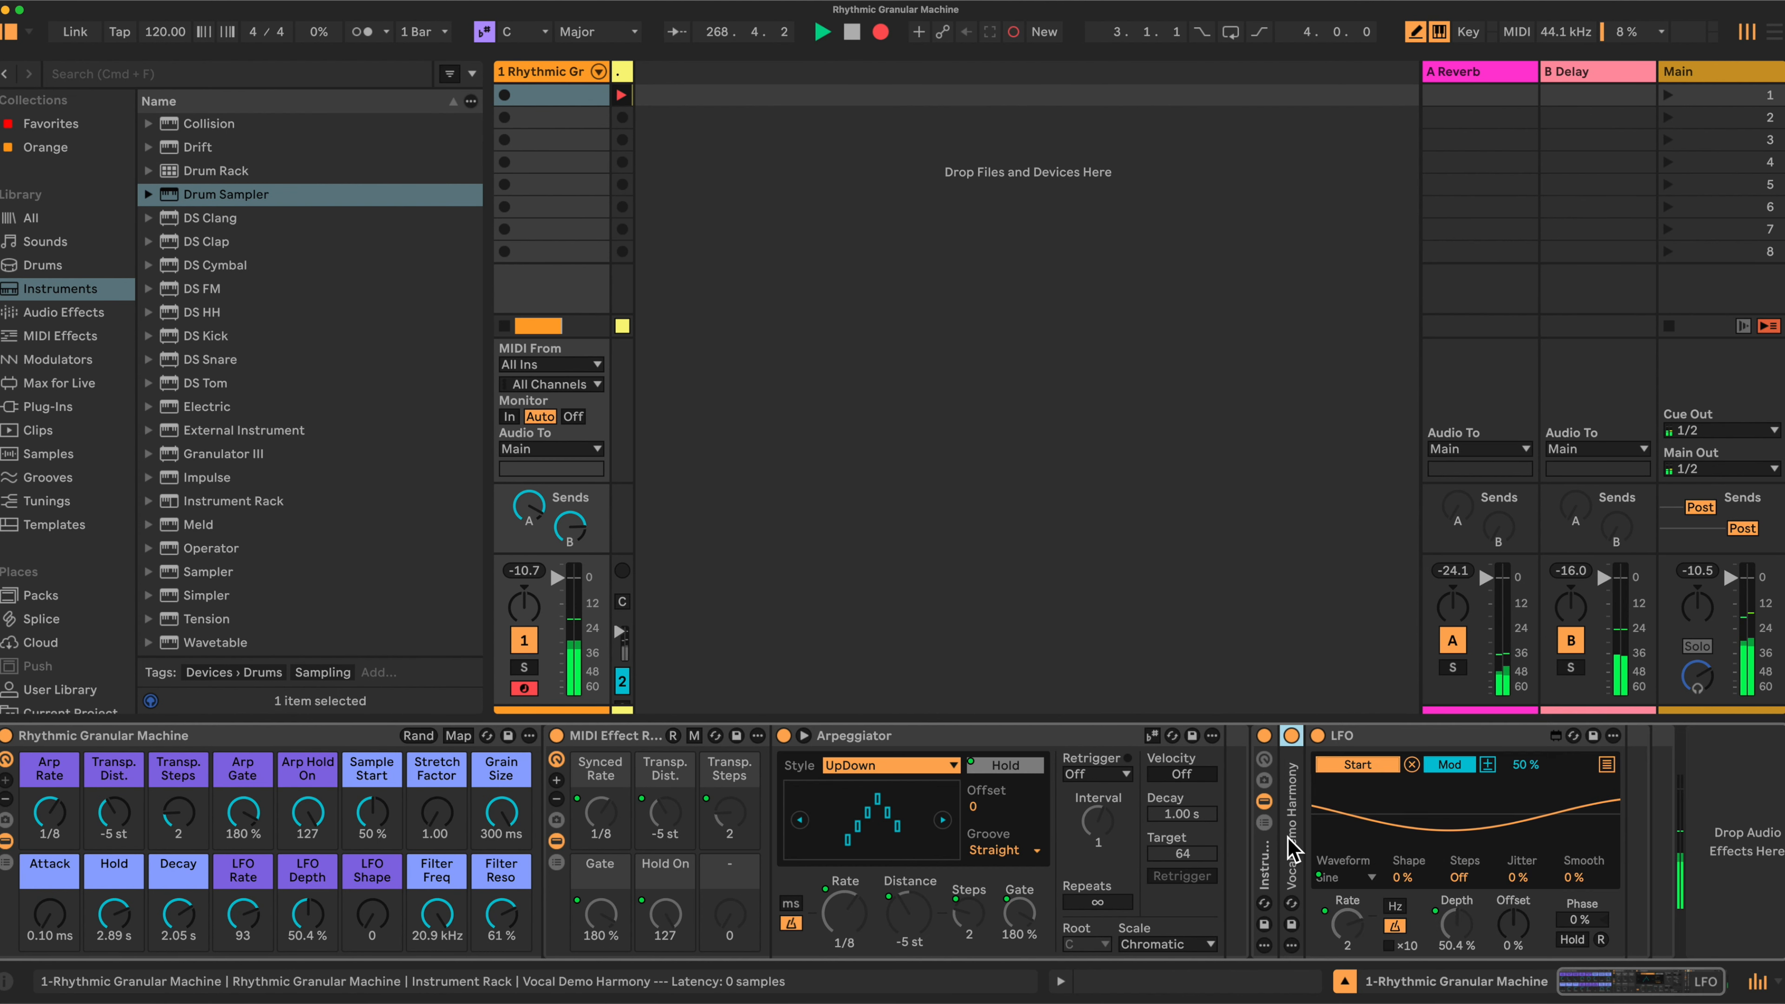
# Step: Unfold the Vocal Demo Harmony sampler and fold the MIDI Effect Rack so the sampler and LFO show side by side
pyautogui.doubleClick(1292, 850)
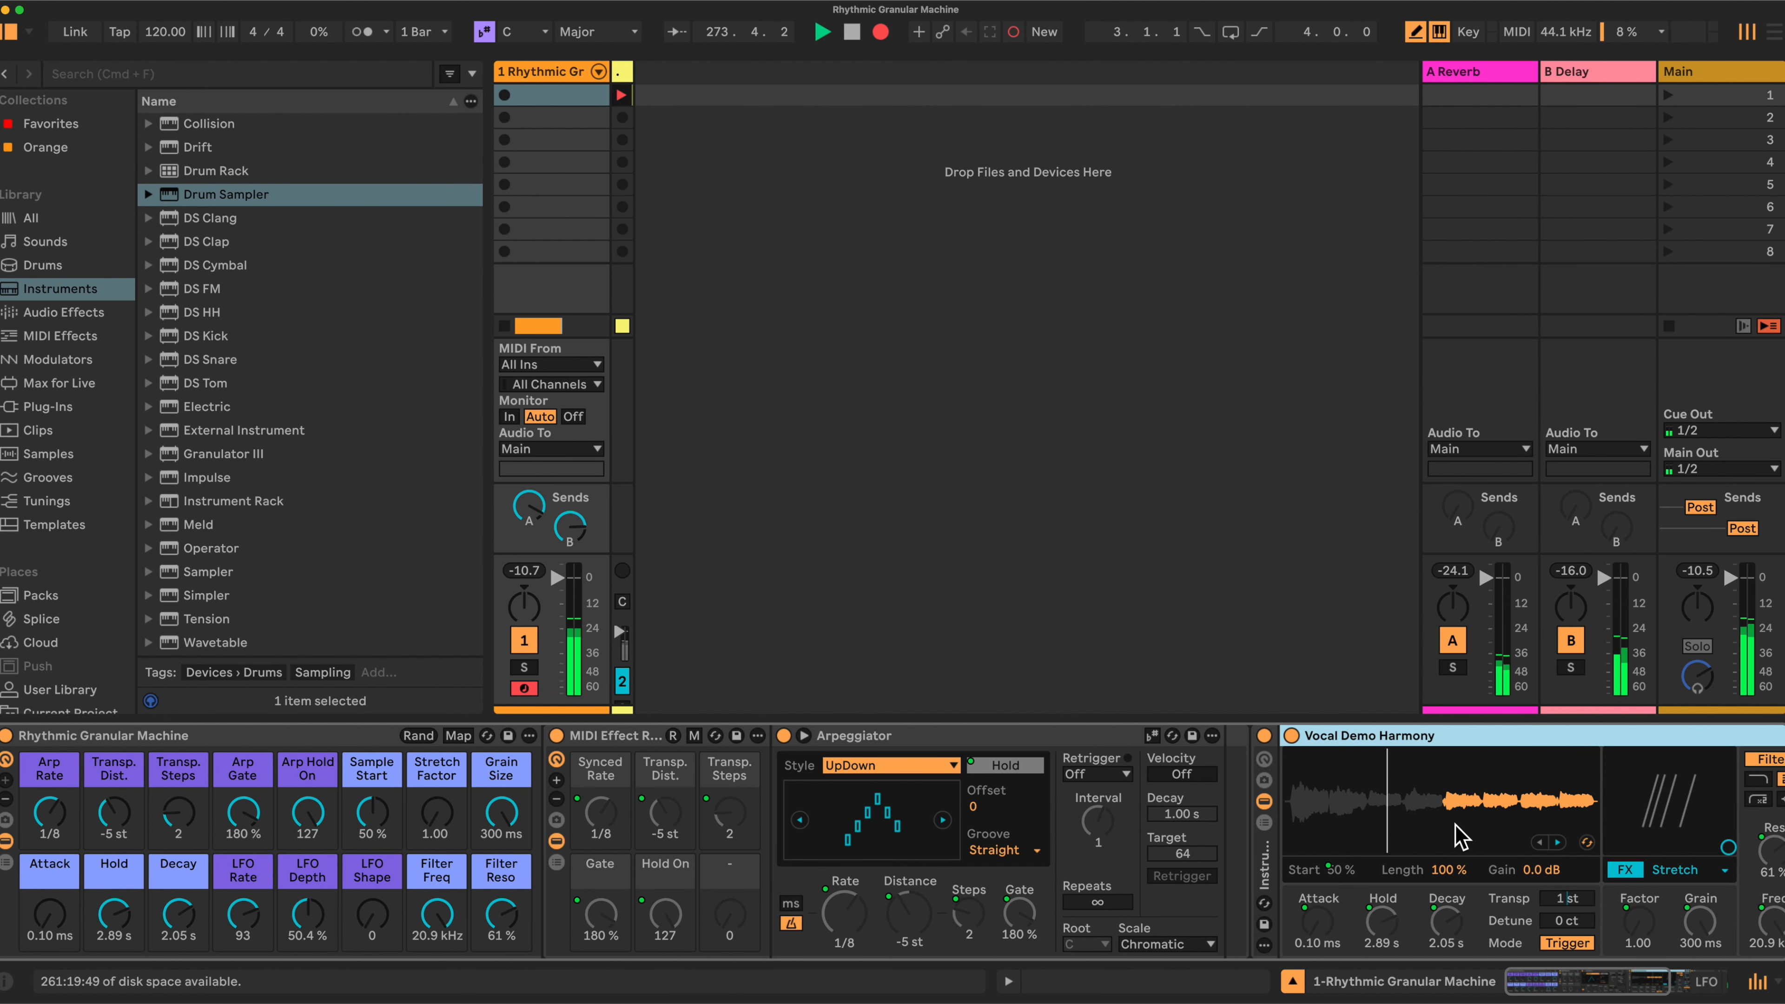
pyautogui.hscroll(5, 1461, 836)
pyautogui.hscroll(-5, 1285, 853)
pyautogui.doubleClick(636, 735)
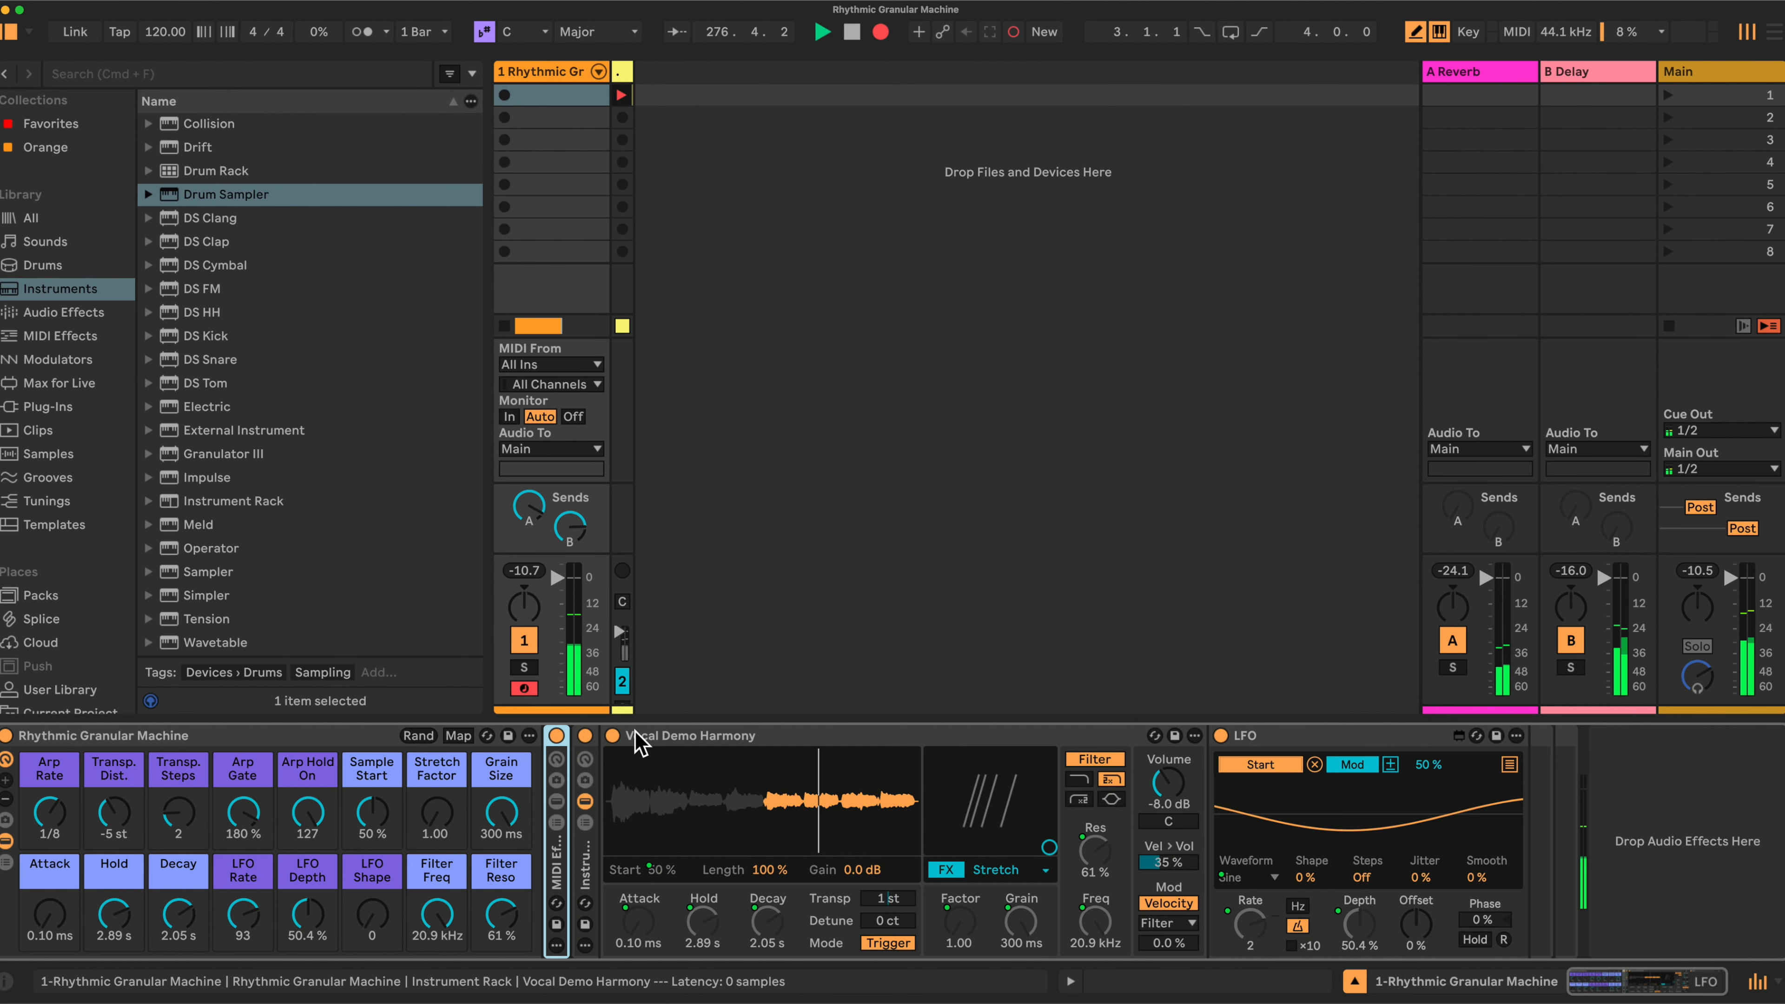
# Step: Open the hot-swap browser for the sampler's sample to view the alternative vocal files, and leave Hot-Swap Mode
pyautogui.moveTo(909, 844)
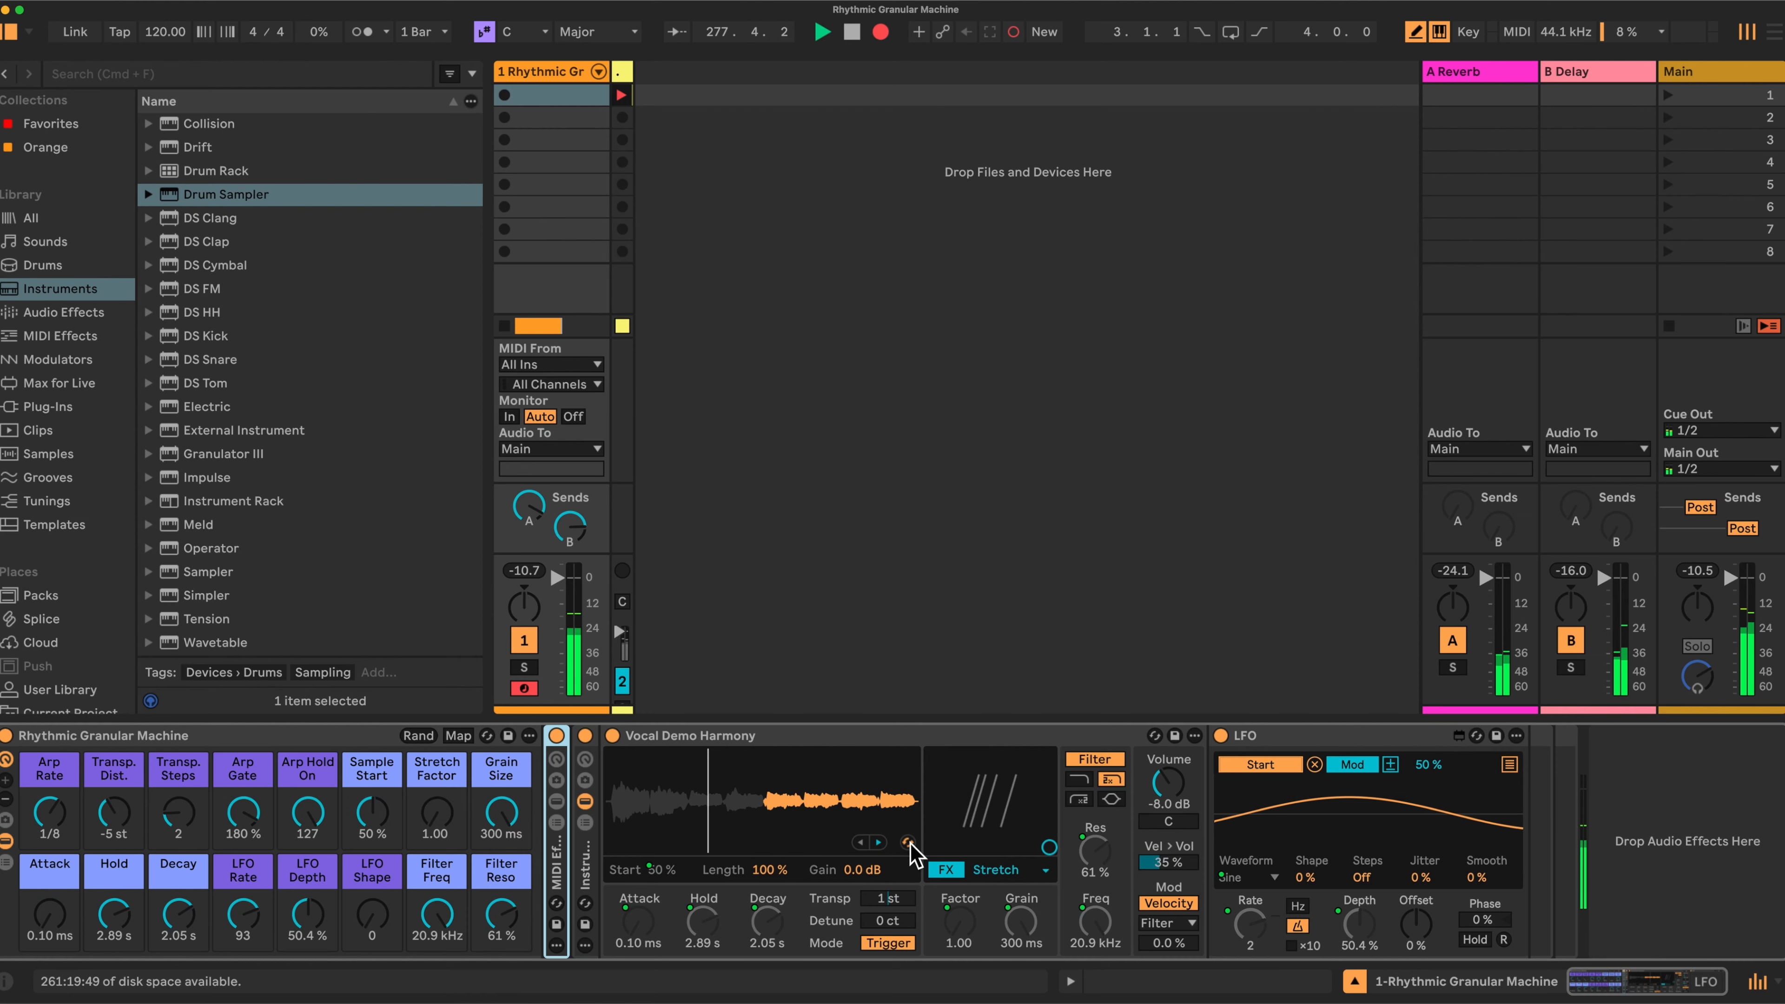
pyautogui.click(908, 843)
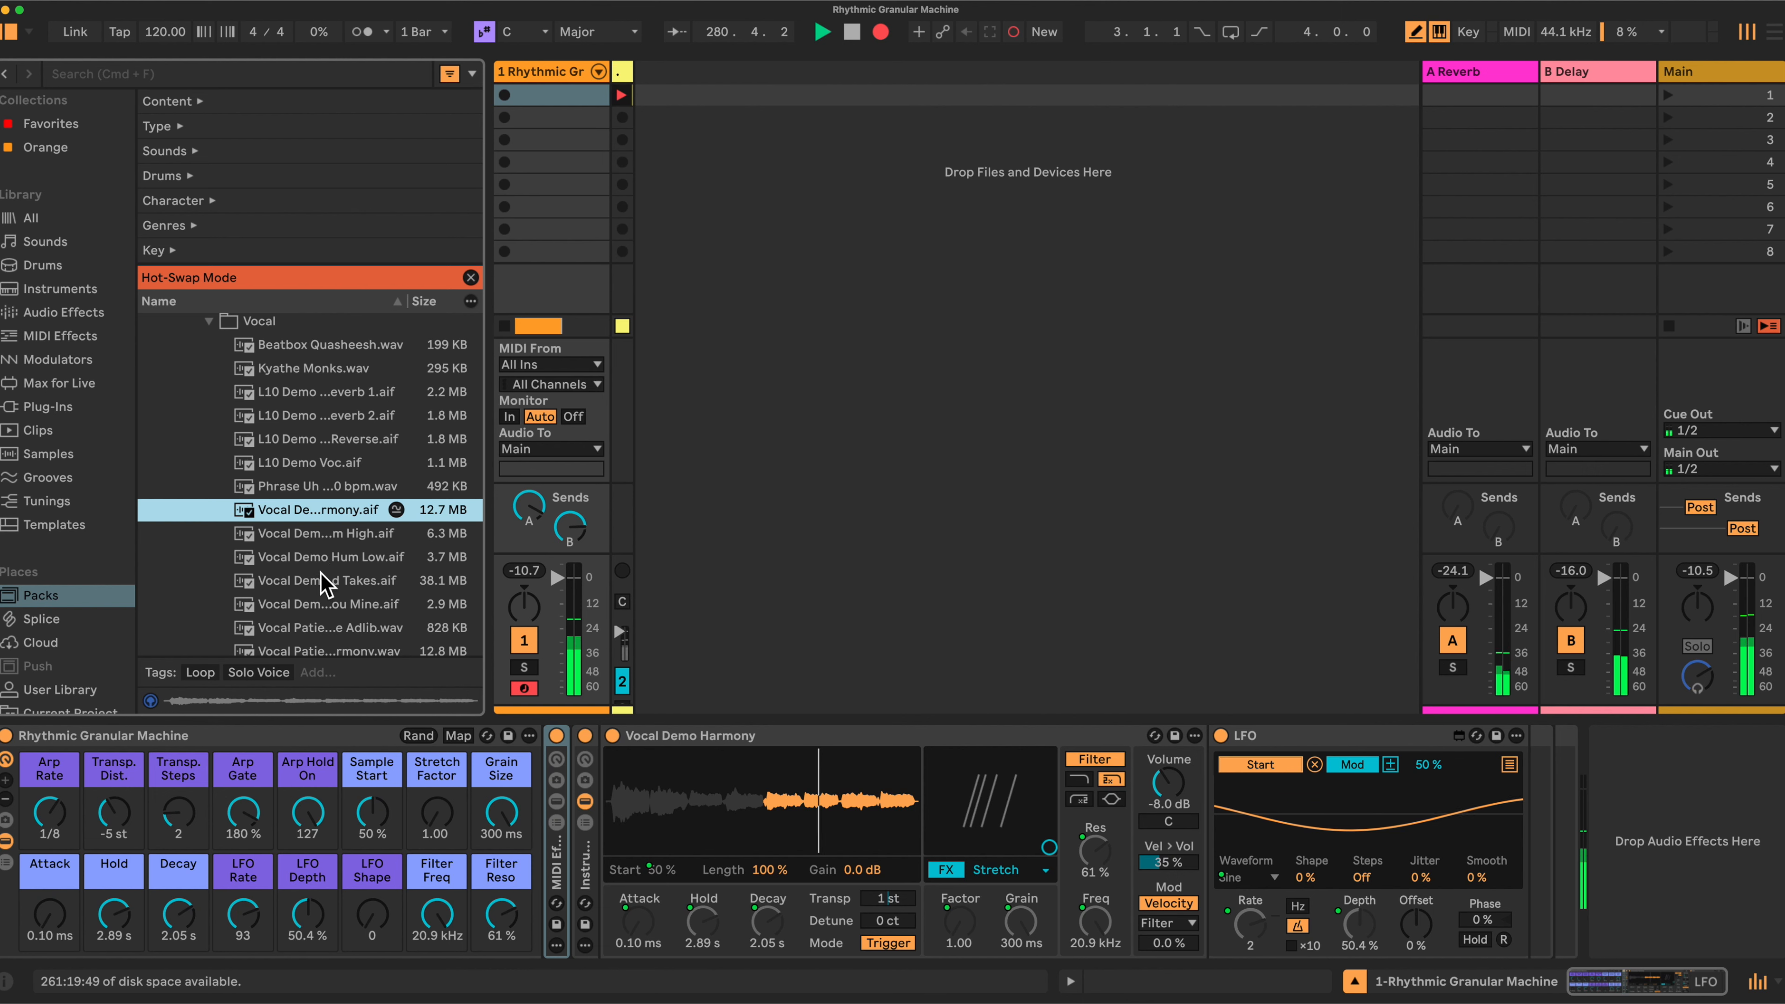
pyautogui.moveTo(763, 805)
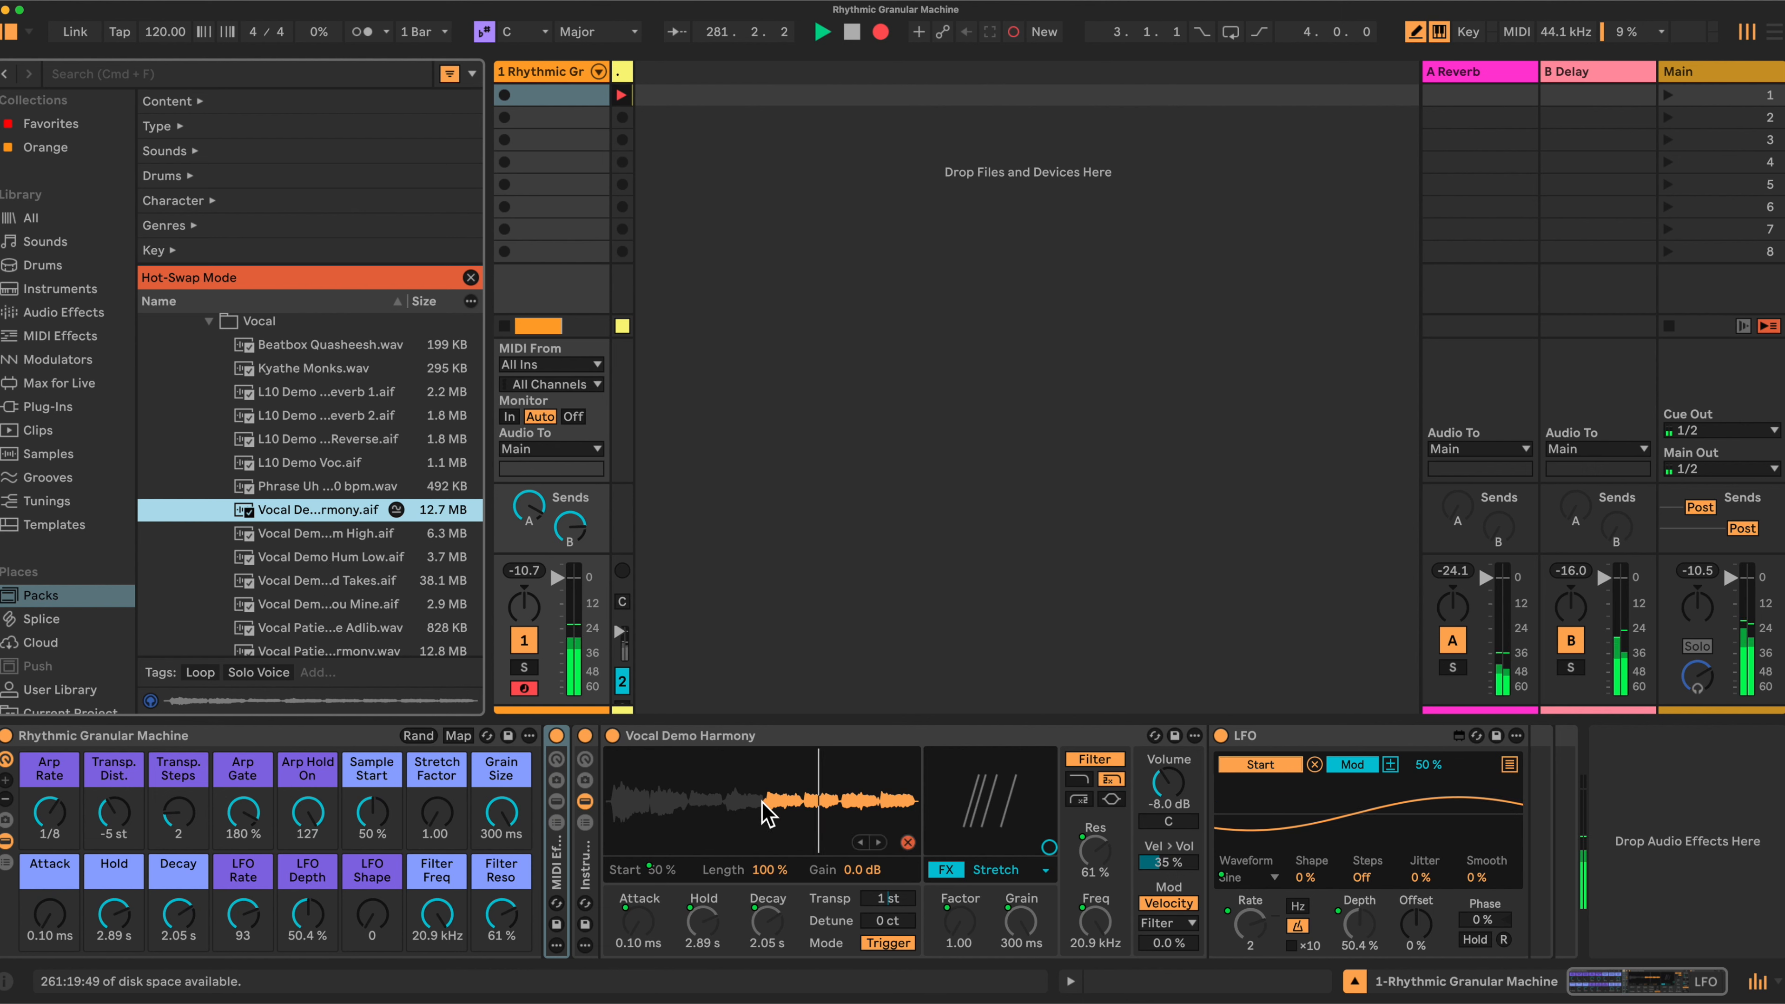
pyautogui.click(908, 844)
# Step: Set the Stretch Factor to 20.00, Filter Freq to 9.58 kHz, Filter Reso to 62 % and Hold to 4.86 s
pyautogui.moveTo(432, 813); pyautogui.dragTo(432, 672)
pyautogui.moveTo(433, 912); pyautogui.dragTo(496, 904)
pyautogui.moveTo(113, 914); pyautogui.dragTo(113, 888)
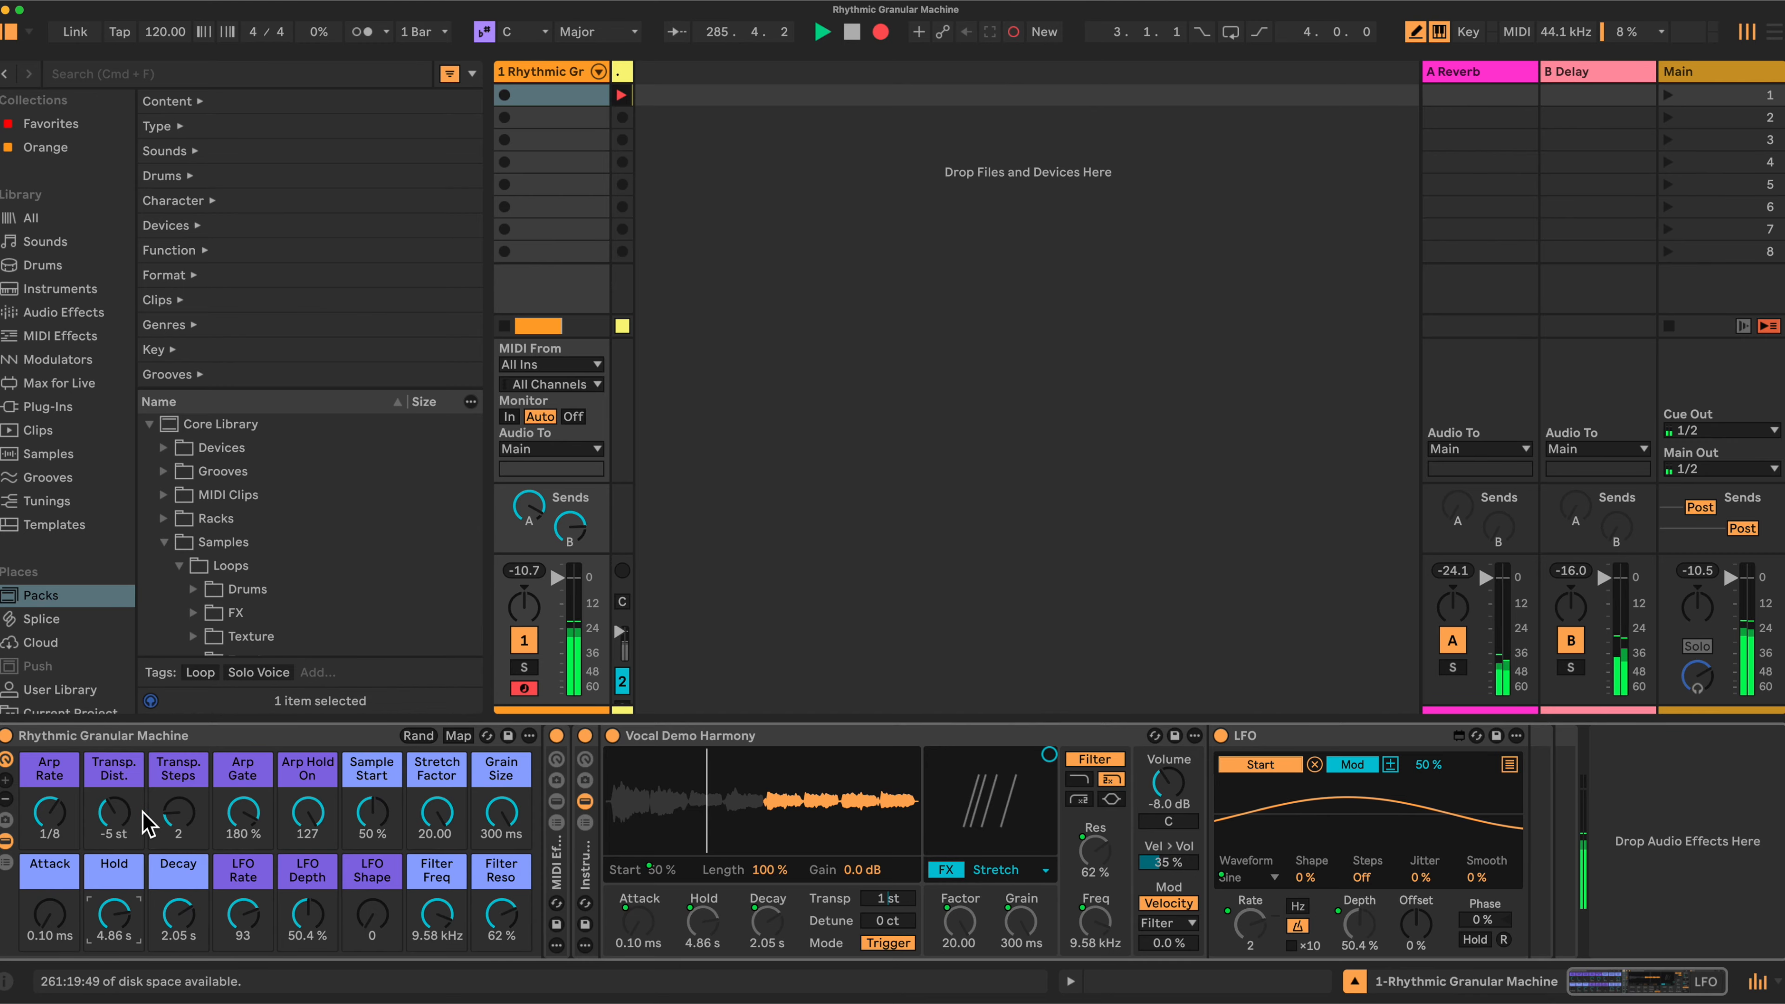
# Step: Set the Transpose Distance to 0 st, Arp Gate to 89 % and Sample Start to 35 %
pyautogui.moveTo(113, 813); pyautogui.dragTo(112, 801)
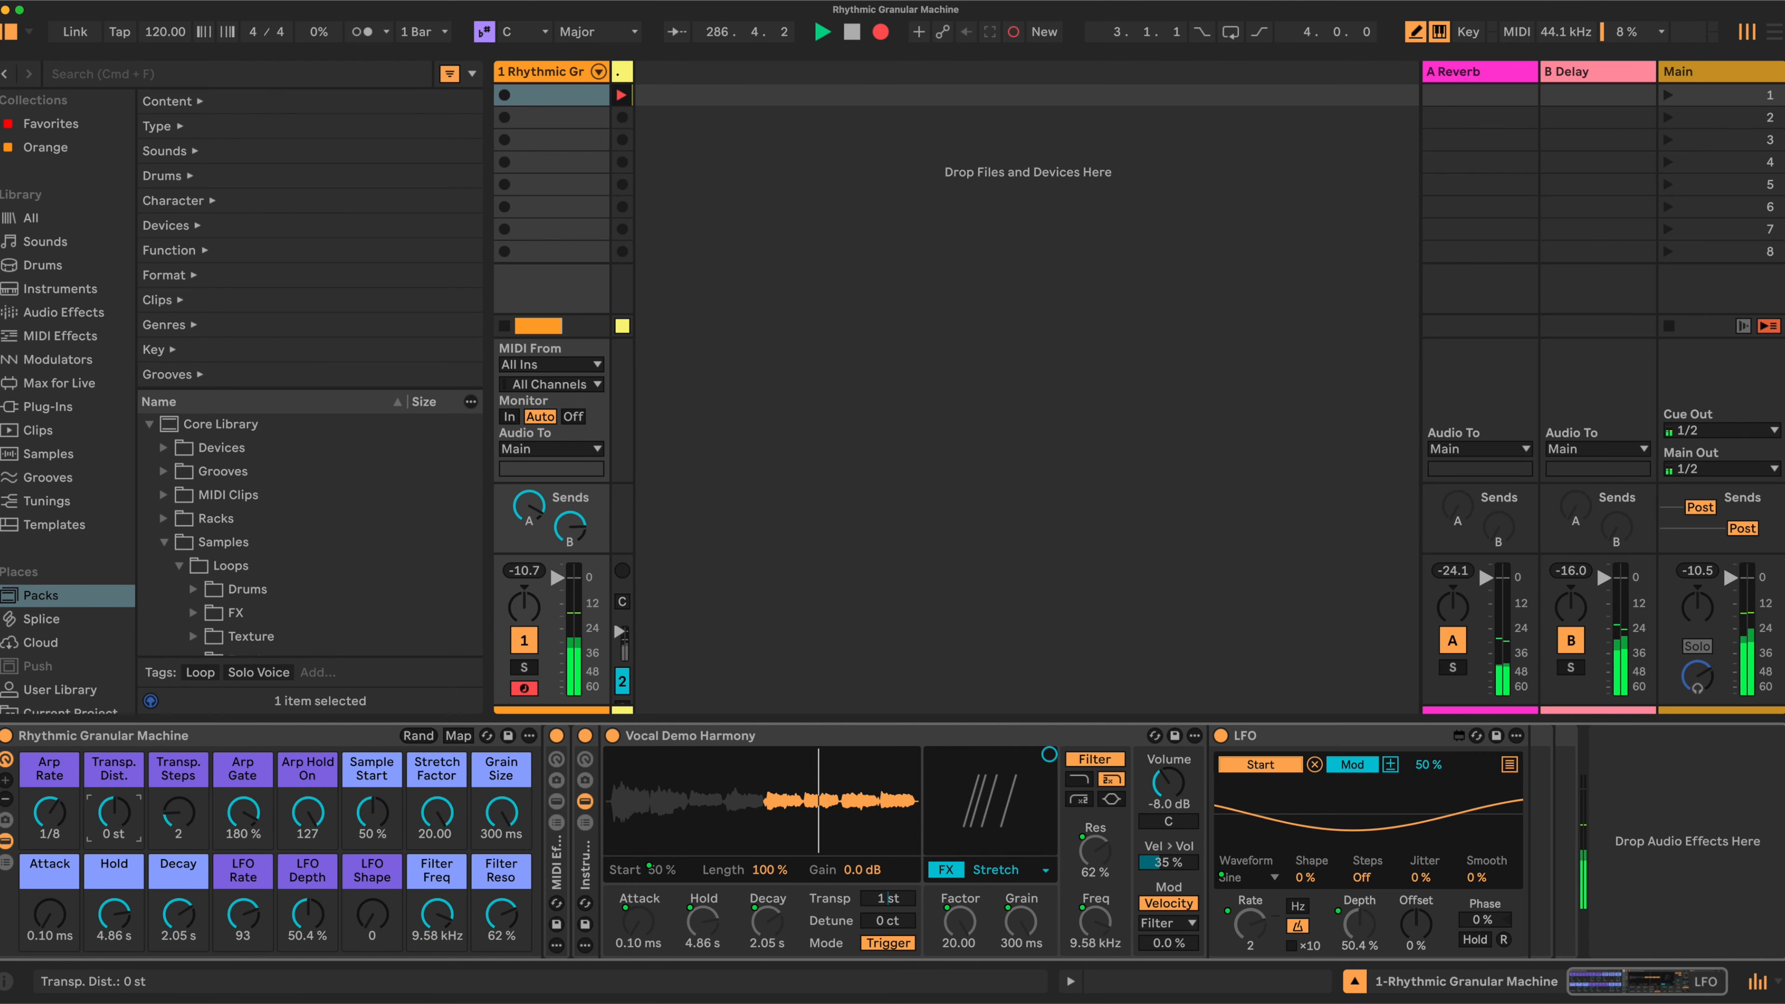
pyautogui.moveTo(243, 813); pyautogui.dragTo(242, 843)
pyautogui.moveTo(372, 813); pyautogui.dragTo(372, 824)
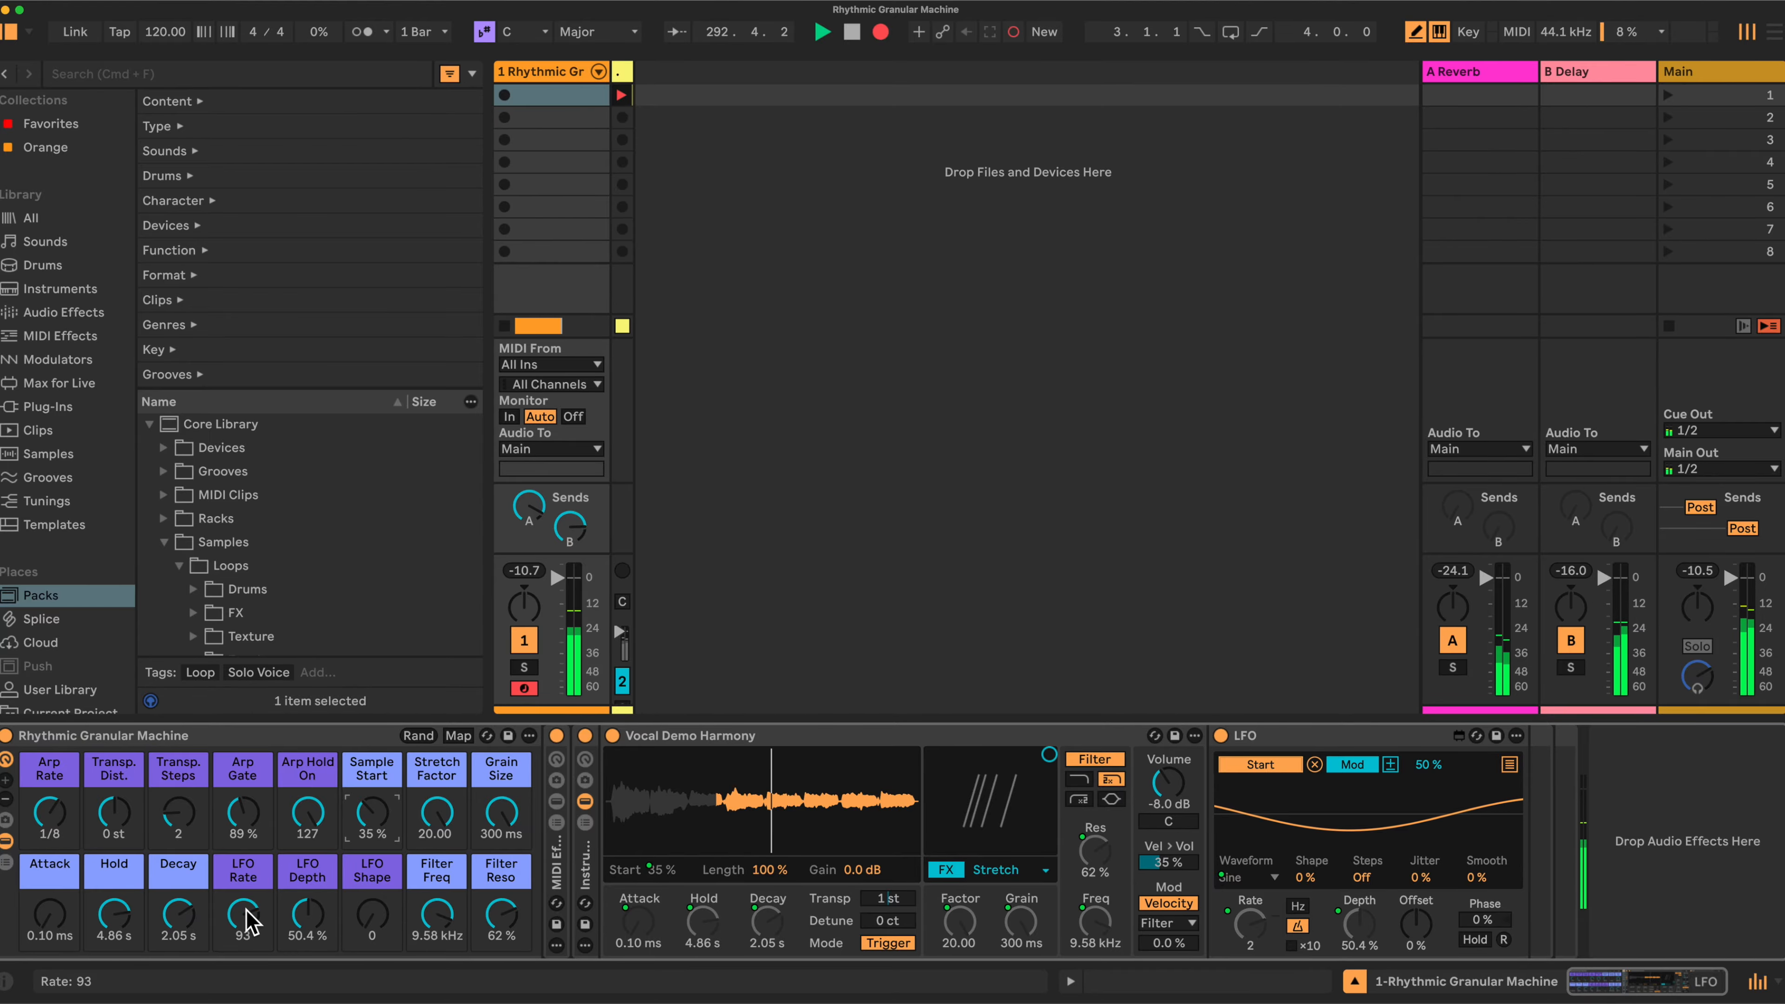
# Step: Tune the grain and filter macros to Stretch Factor 6.94, Grain Size 92.1 ms, Filter Freq 3.57 kHz and Filter Reso 74 %
pyautogui.moveTo(450, 921)
pyautogui.mouseDown()
pyautogui.moveTo(467, 925)
pyautogui.moveTo(445, 930)
pyautogui.mouseUp()
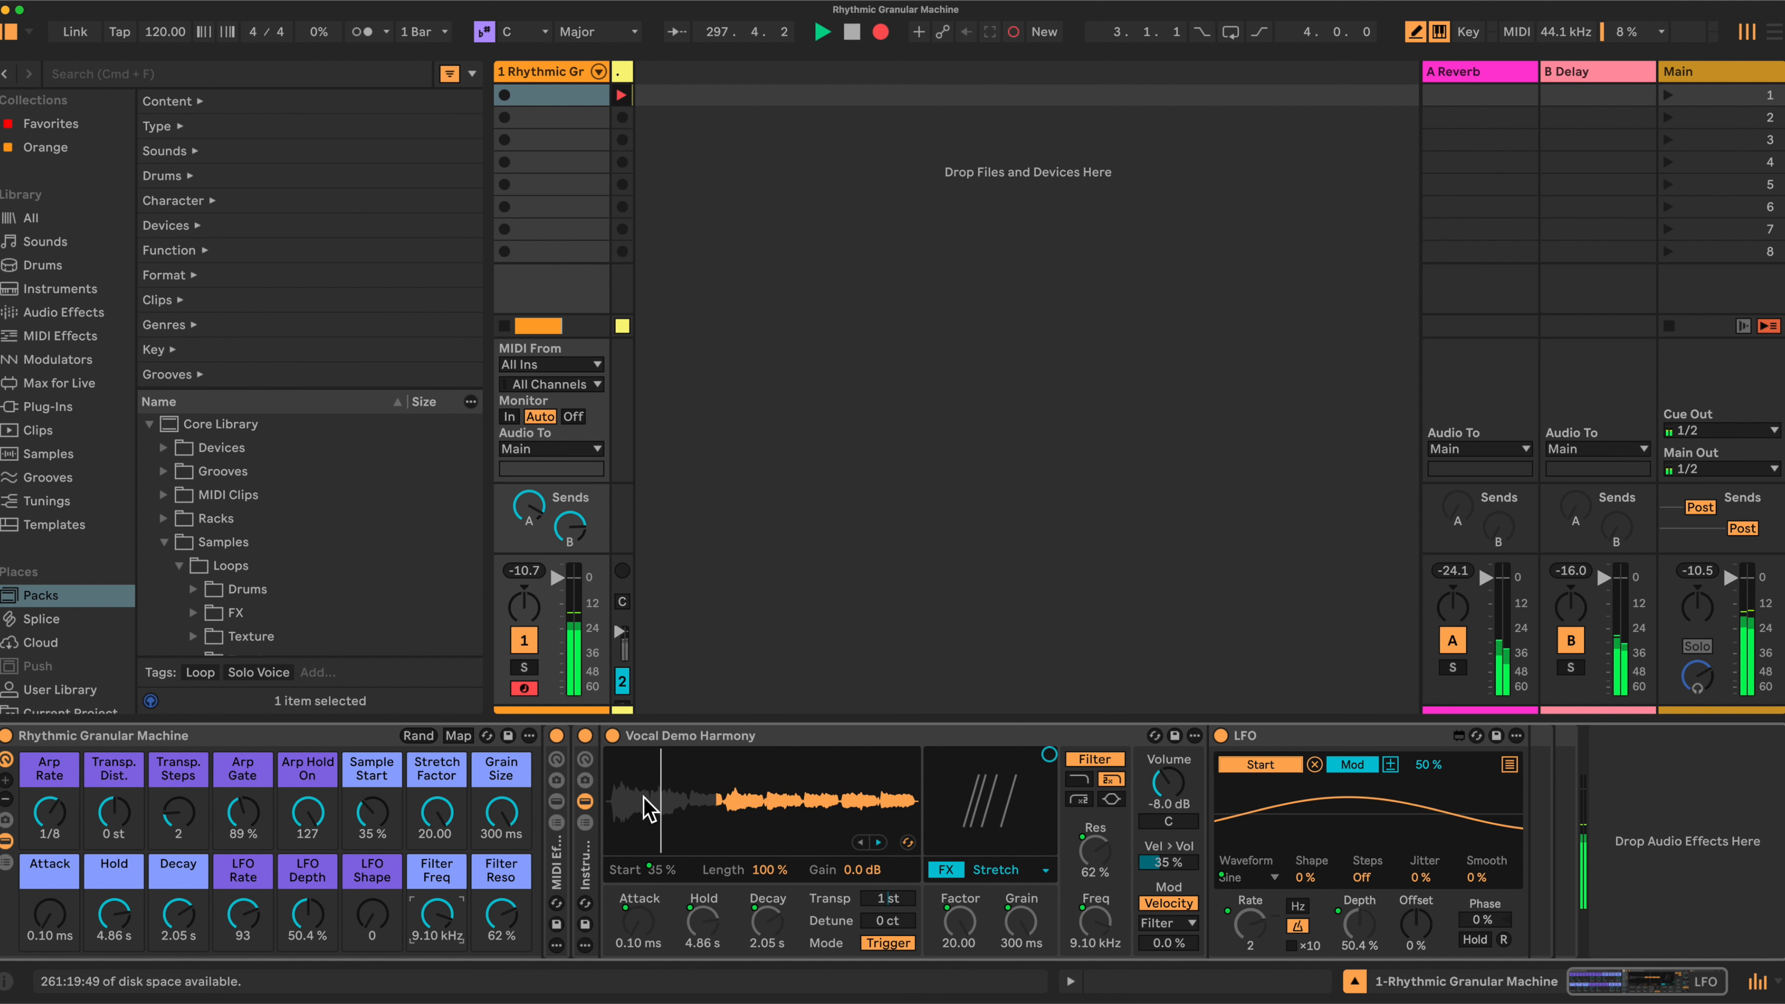
pyautogui.moveTo(501, 812); pyautogui.dragTo(501, 939)
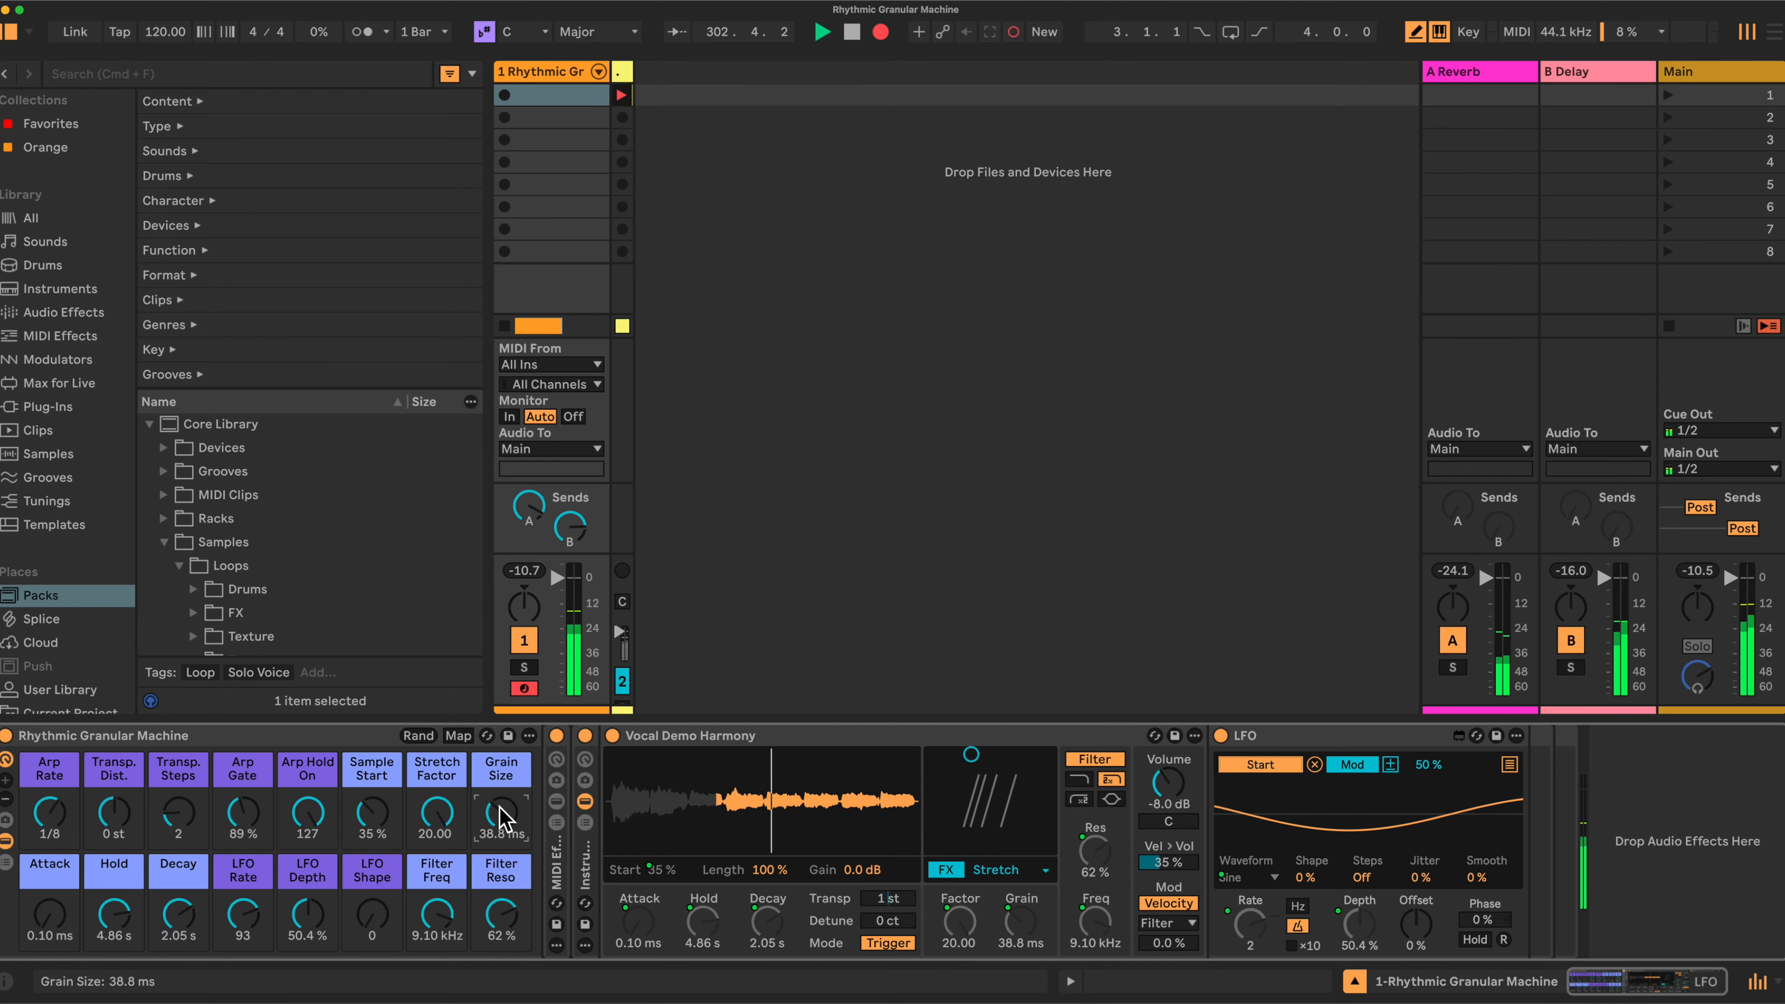
pyautogui.moveTo(447, 808); pyautogui.dragTo(447, 873)
pyautogui.moveTo(502, 812); pyautogui.dragTo(502, 784)
pyautogui.moveTo(437, 914); pyautogui.dragTo(437, 931)
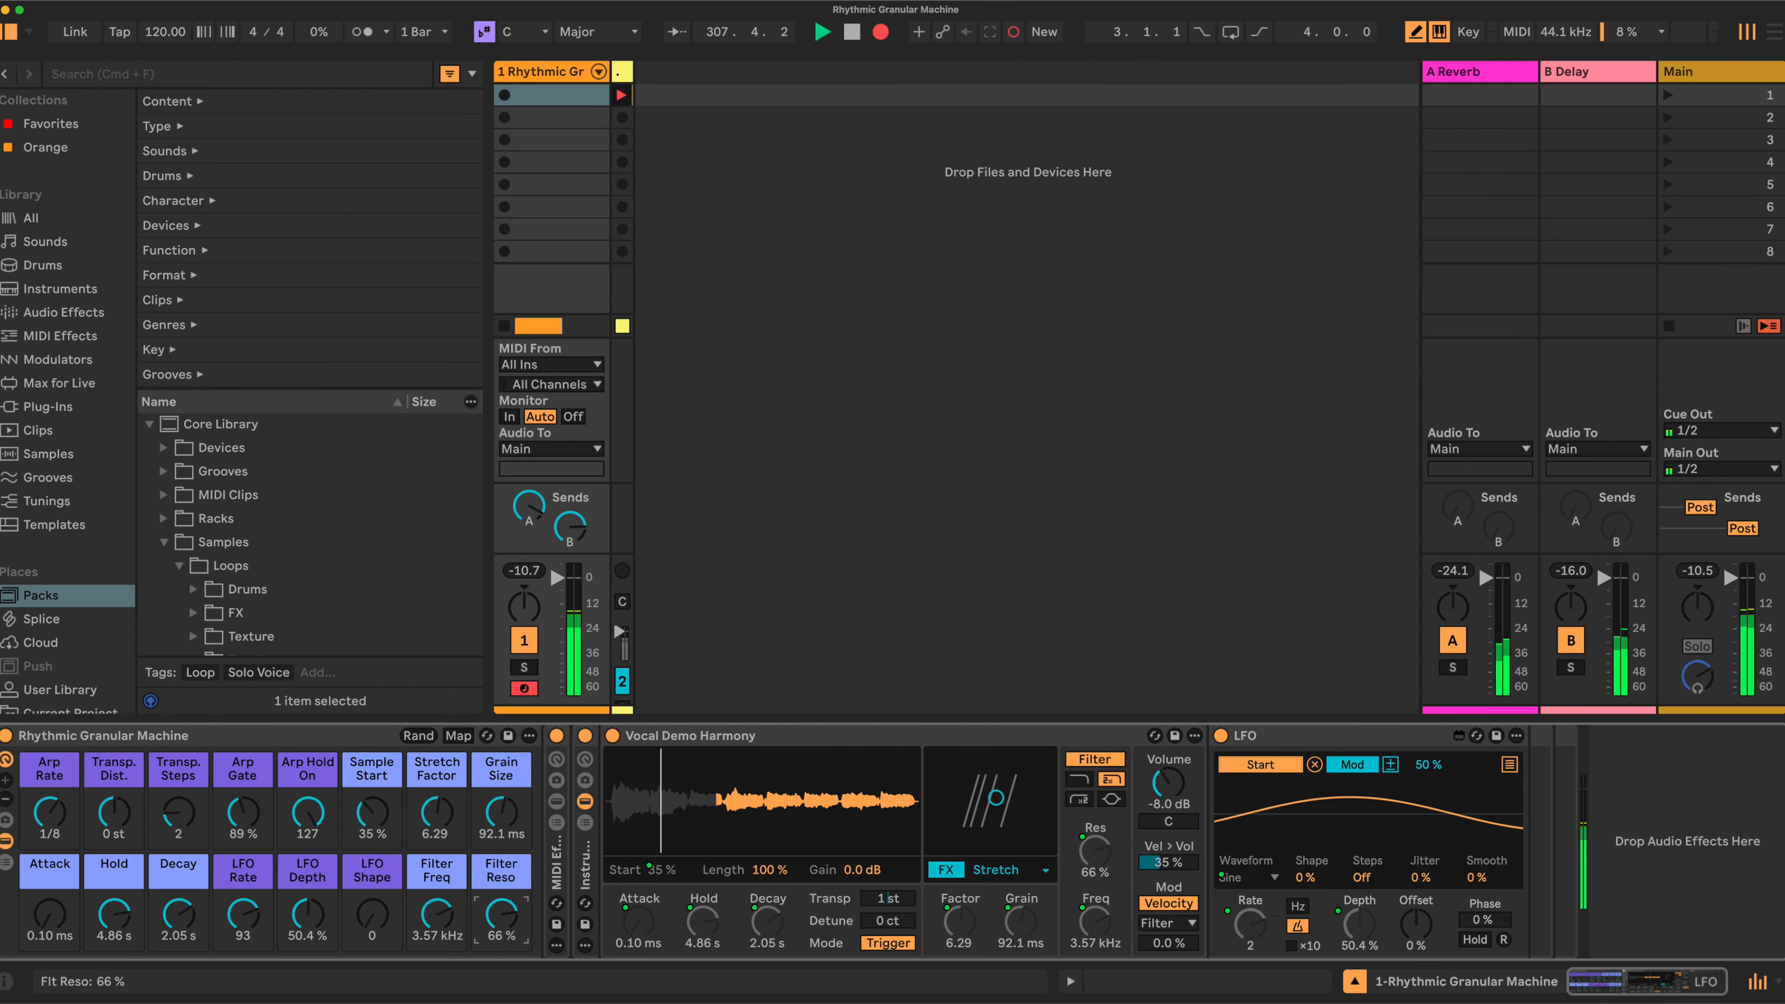
pyautogui.moveTo(500, 918); pyautogui.dragTo(501, 913)
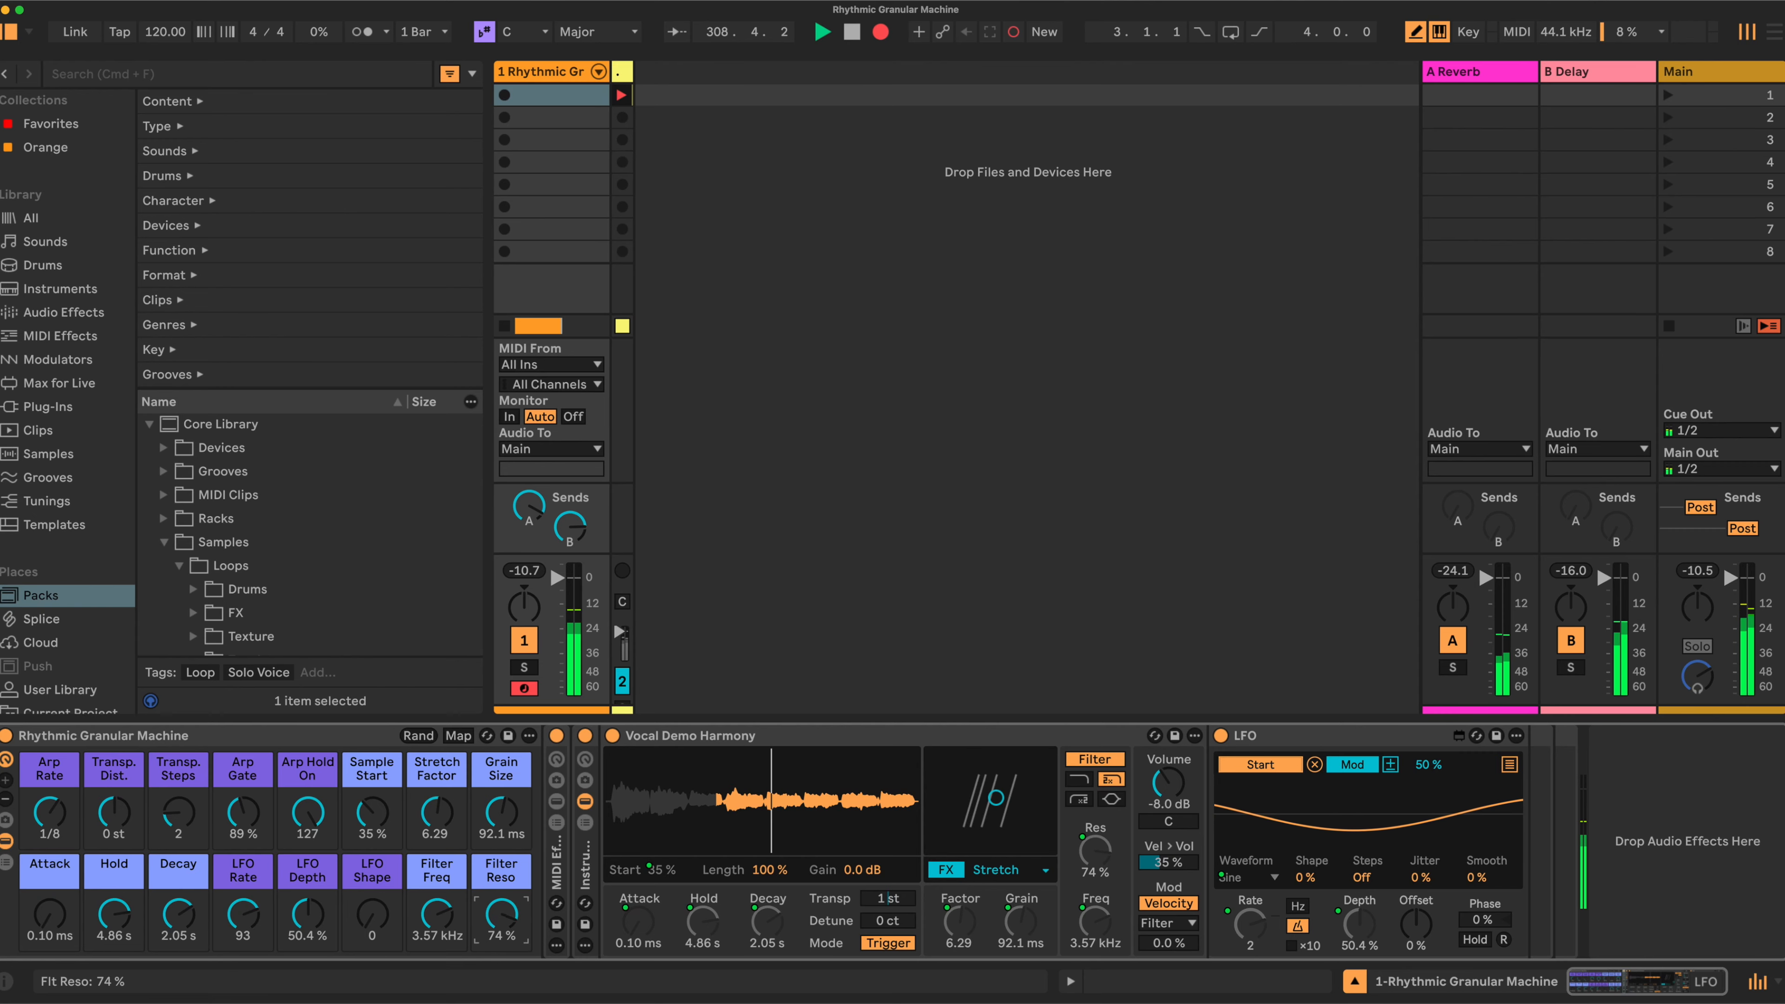
pyautogui.moveTo(437, 813); pyautogui.dragTo(441, 804)
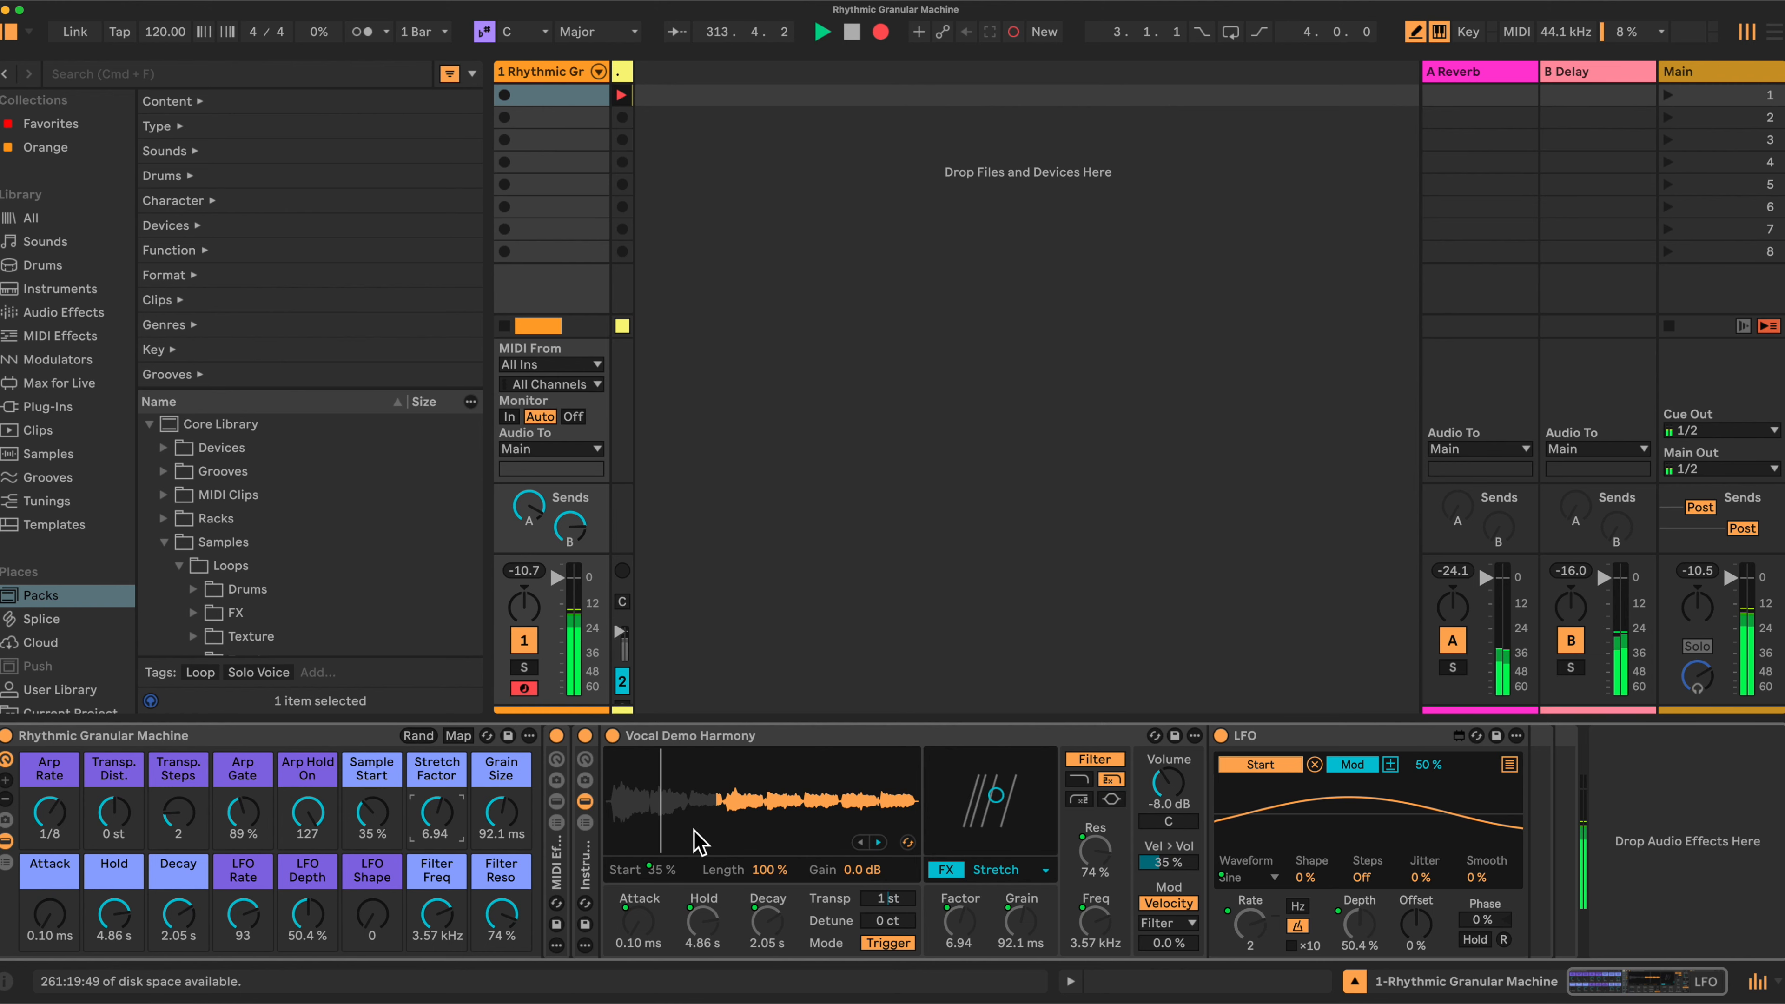
# Step: Show the rack's Macro Variations and select the Vocal Demo Harmony variation
pyautogui.click(4, 819)
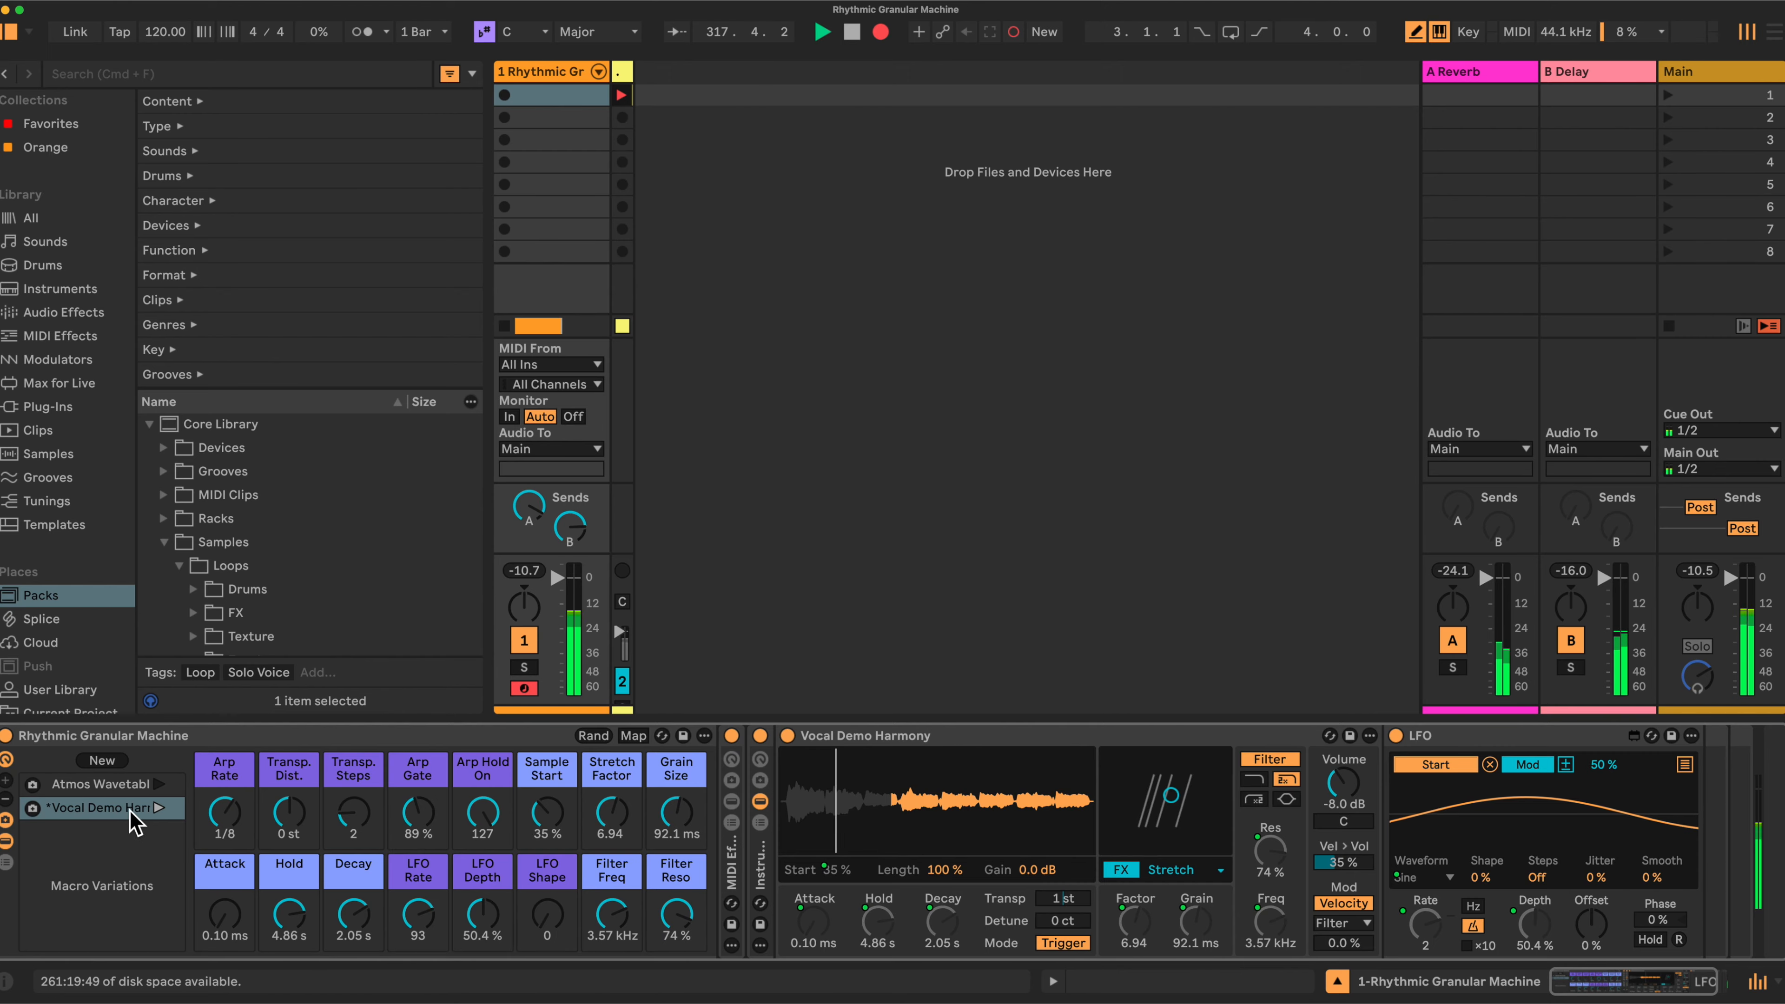
pyautogui.click(102, 809)
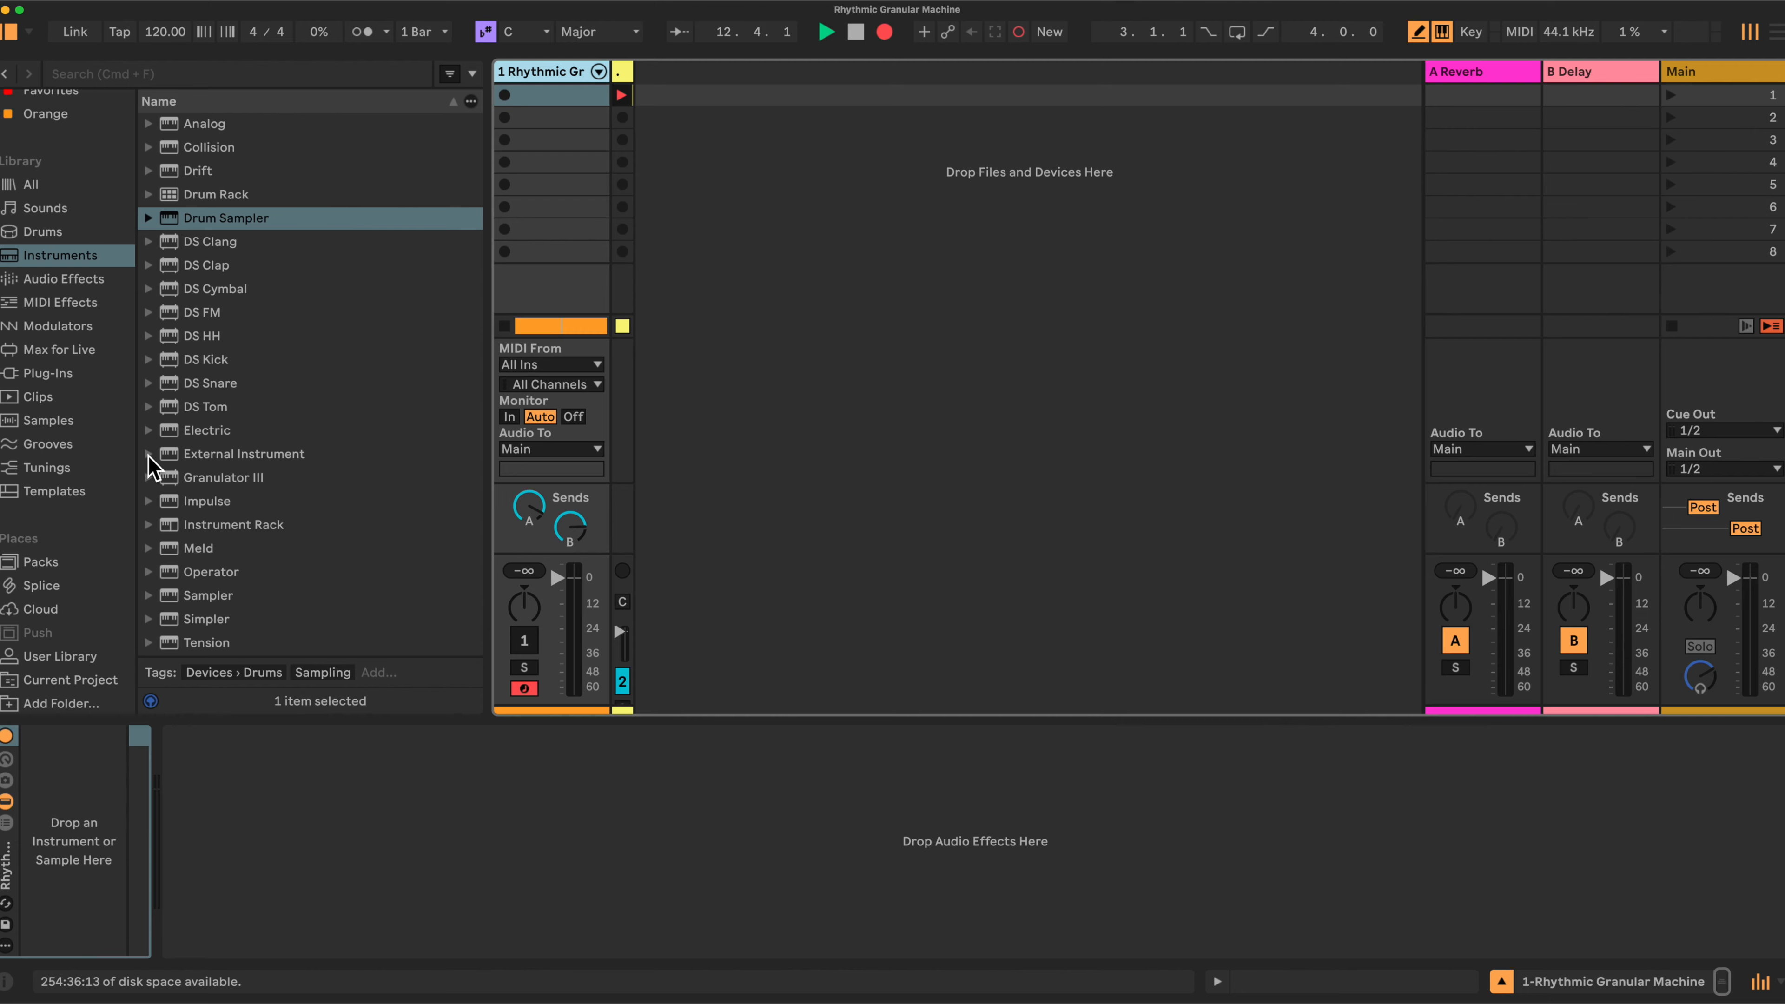
# Step: Browse the Instruments category and select Instrument Rack in the device list
pyautogui.click(42, 256)
pyautogui.scroll(-1, 273, 376)
pyautogui.scroll(1, 273, 376)
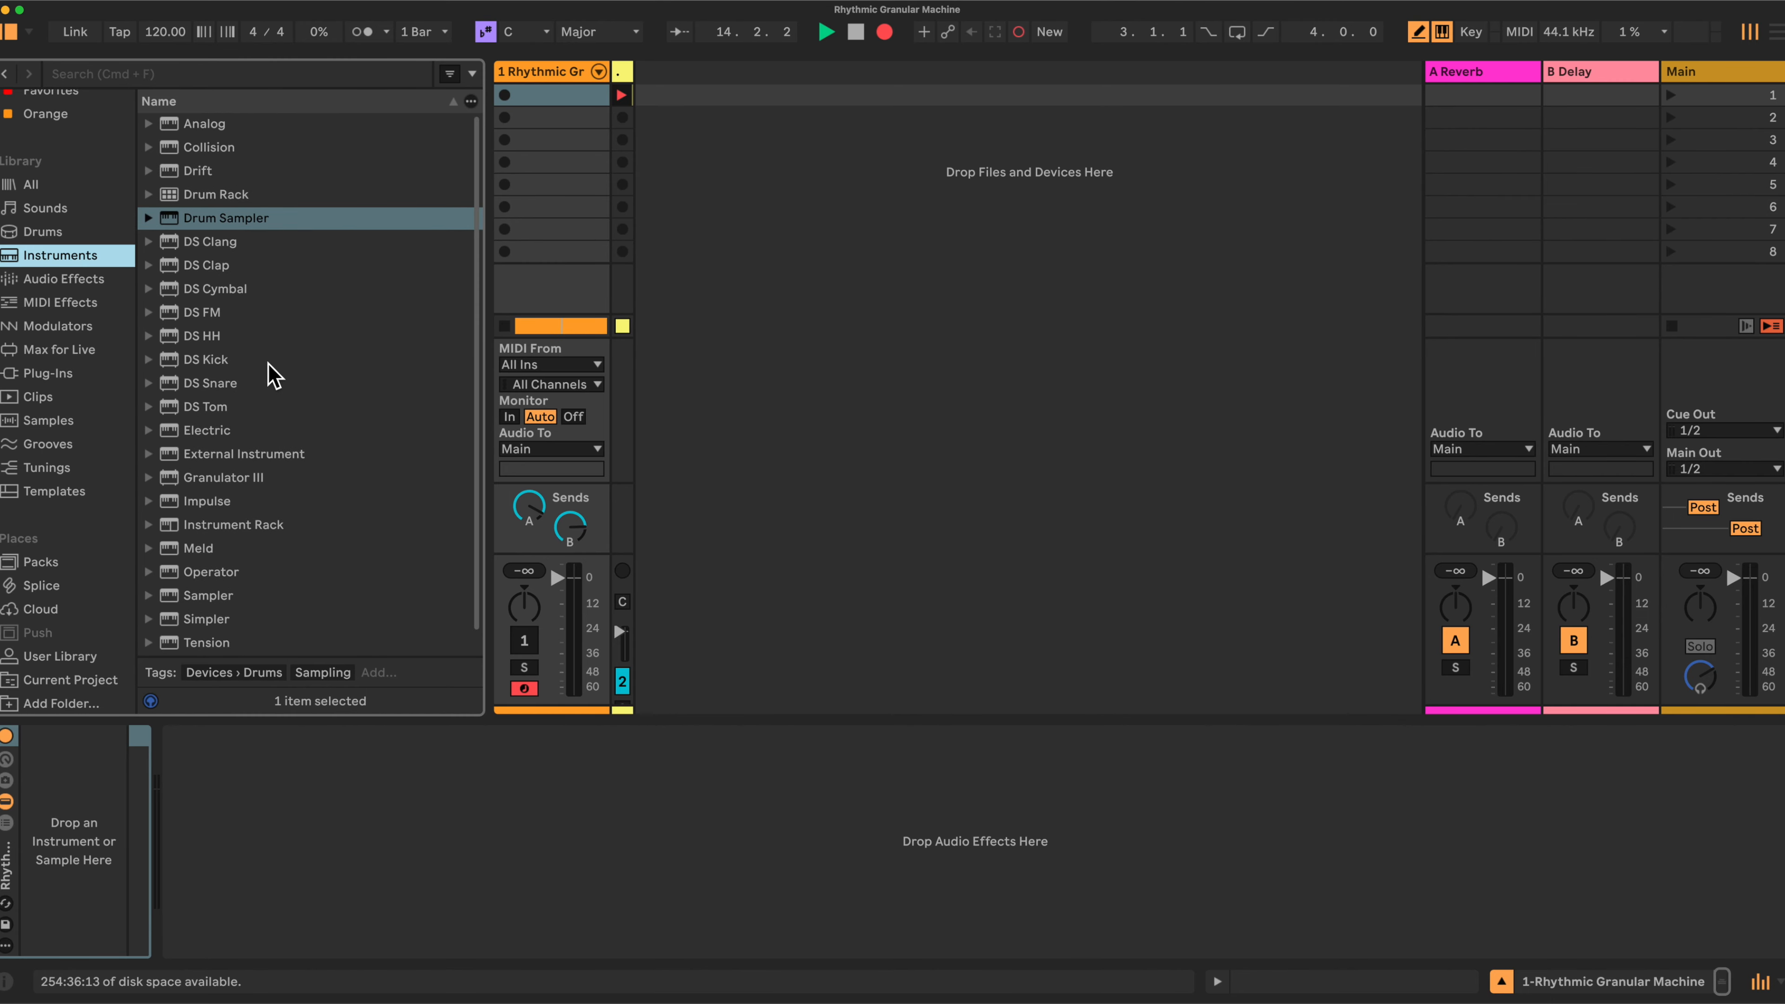
pyautogui.click(267, 529)
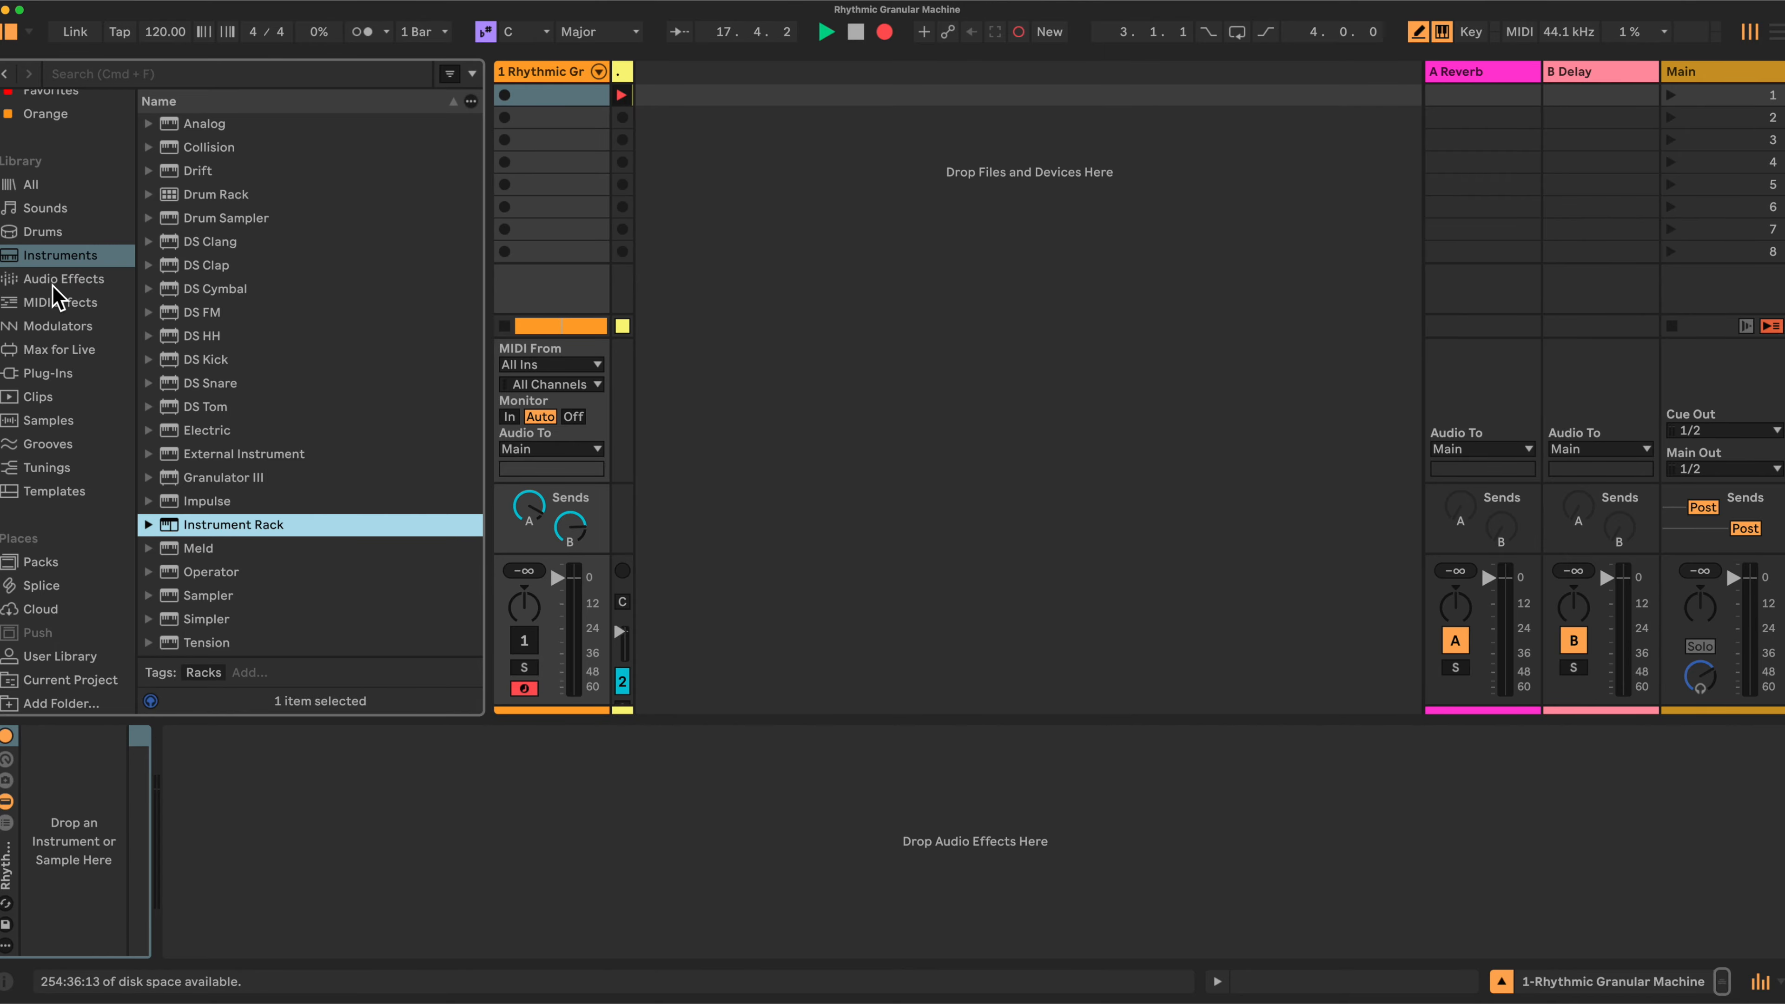
# Step: Nest a second Instrument Rack inside the empty one and place a MIDI Effect Rack before it in the chain
pyautogui.moveTo(236, 535); pyautogui.dragTo(109, 817)
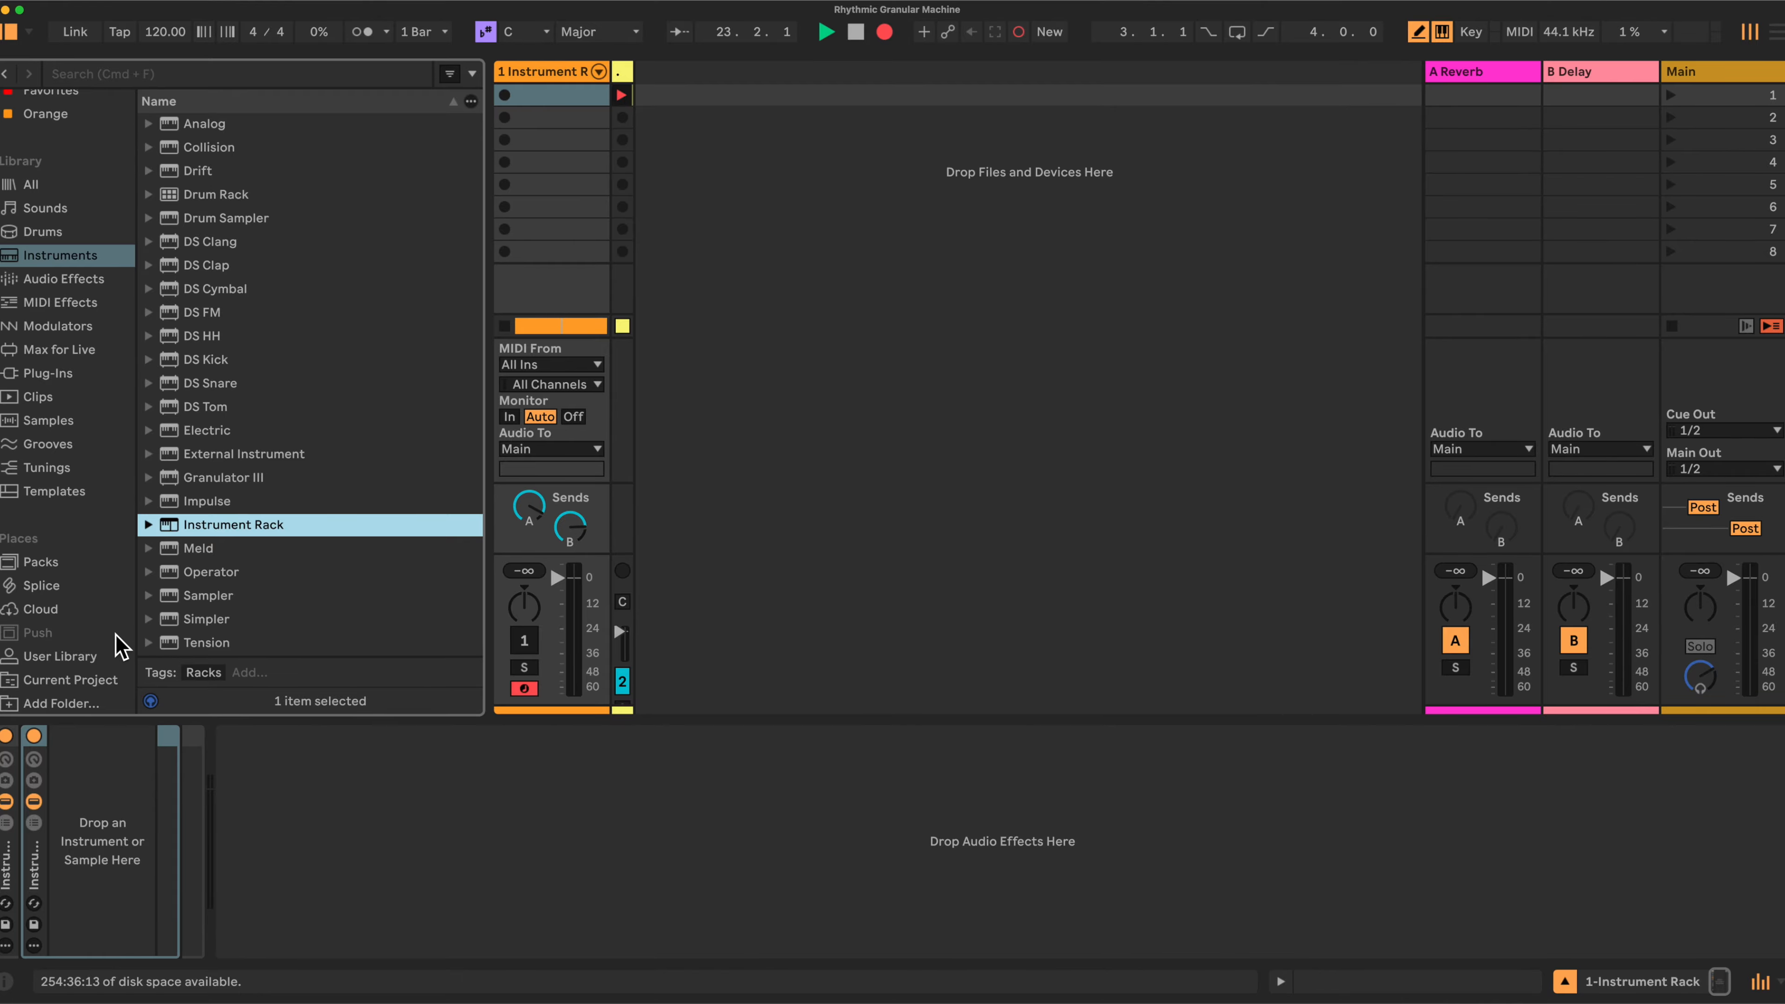
pyautogui.click(44, 305)
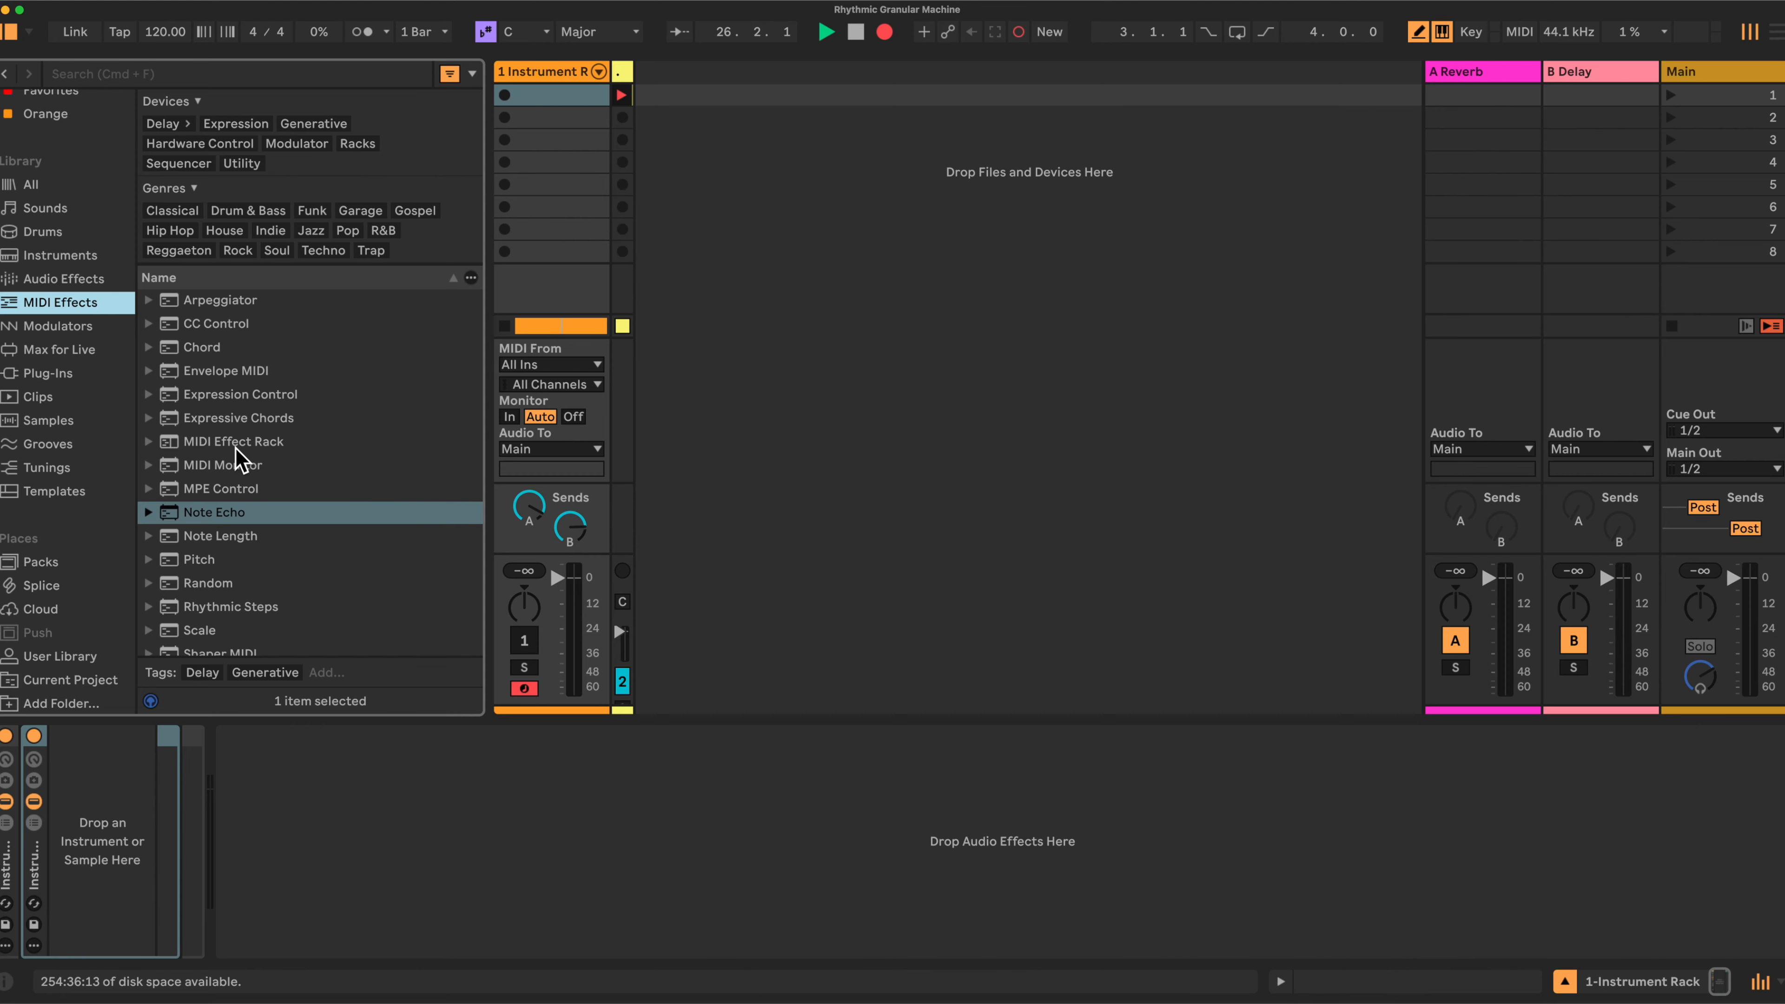
pyautogui.click(253, 440)
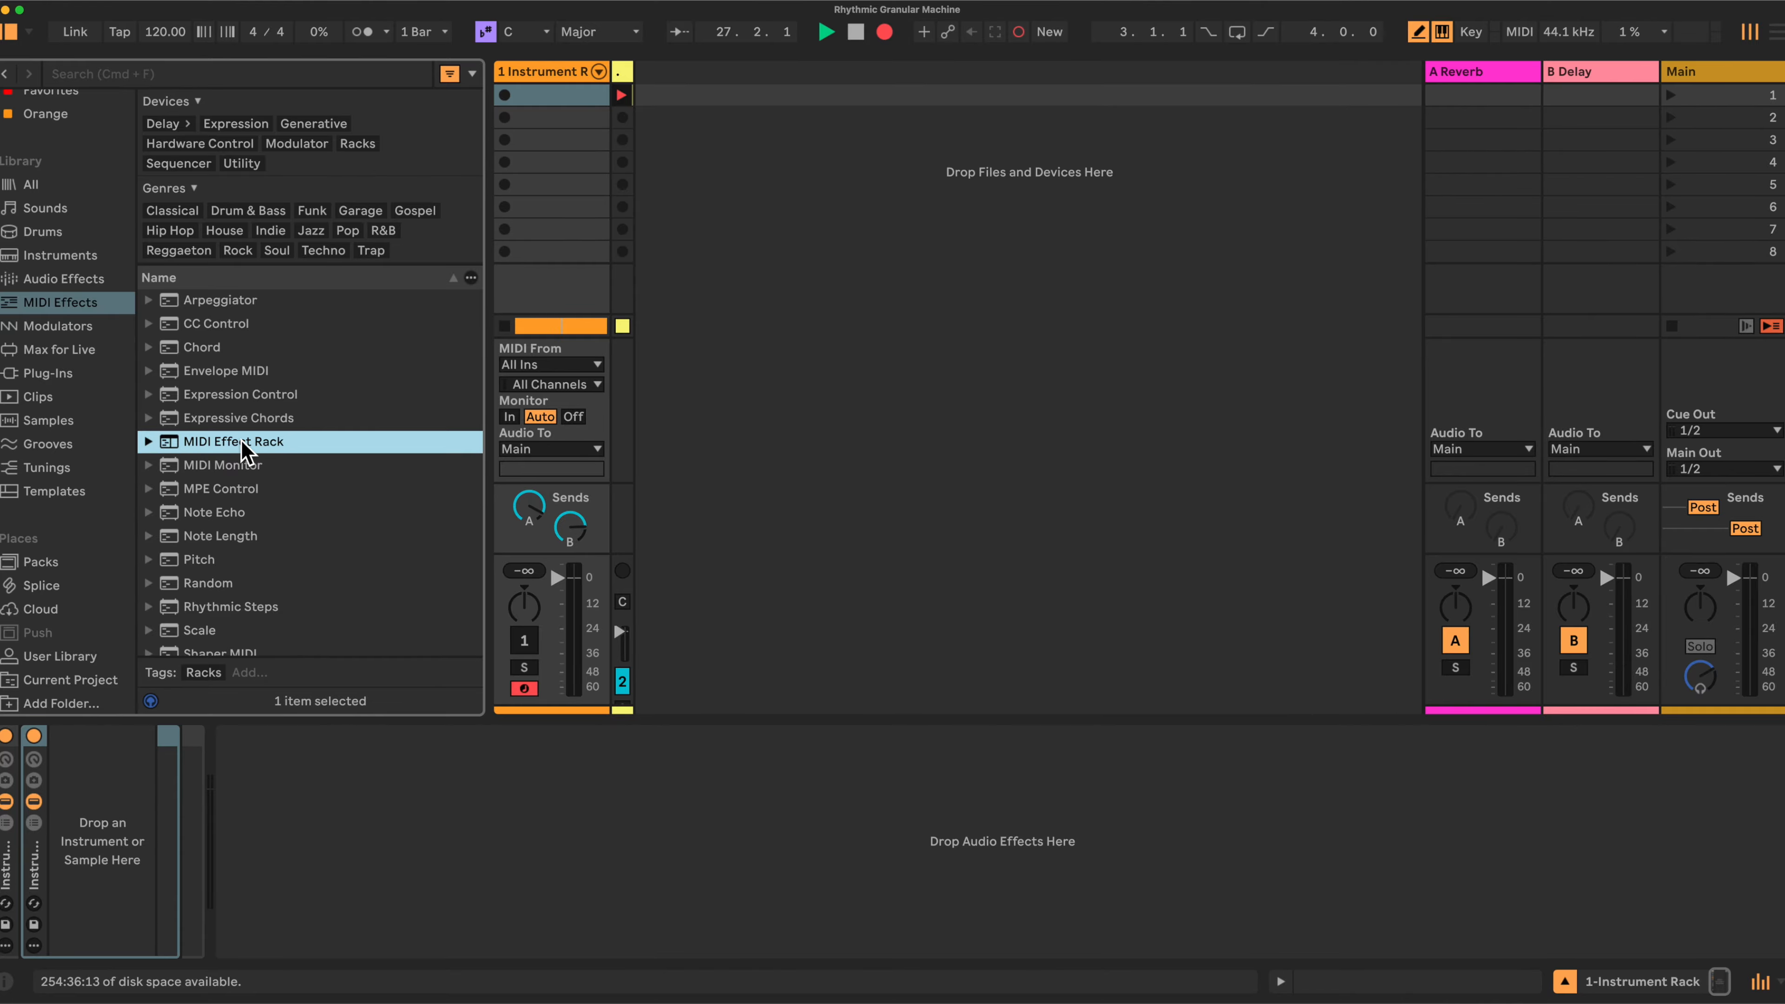
pyautogui.moveTo(250, 450); pyautogui.dragTo(26, 821)
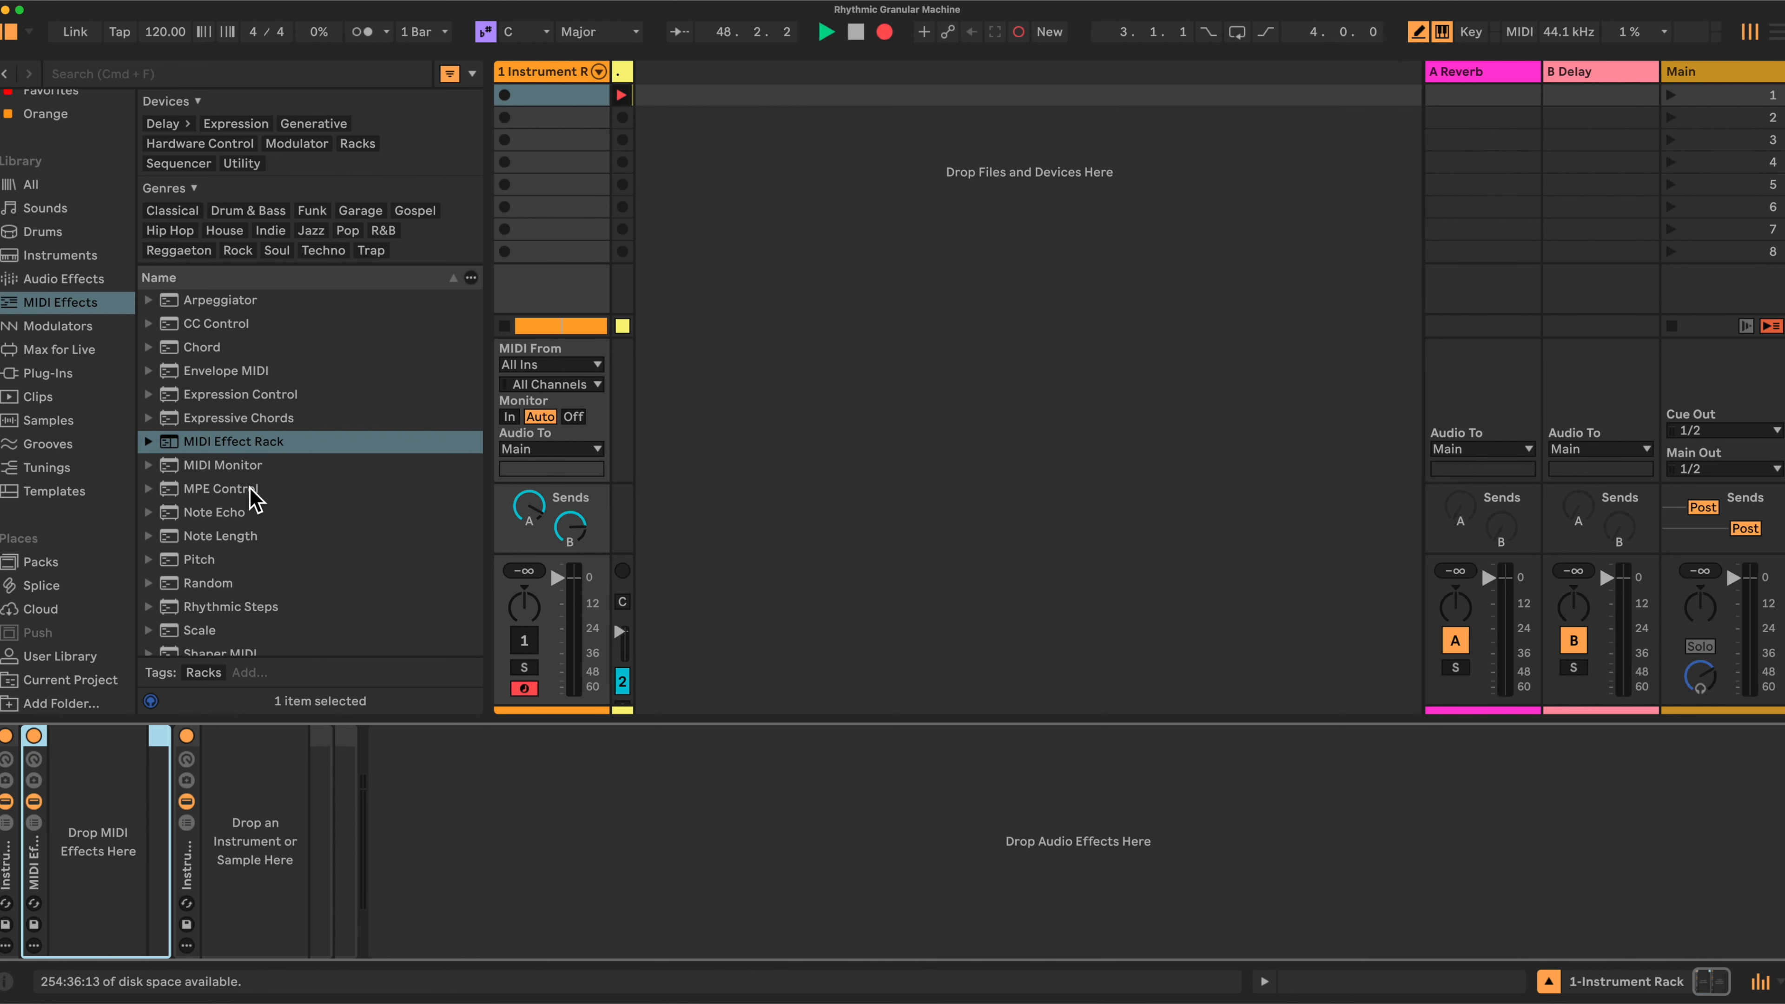
# Step: Add an Arpeggiator to the MIDI Effect Rack and a Drum Sampler to the inner Instrument Rack with its macro controls shown
pyautogui.moveTo(215, 303); pyautogui.dragTo(104, 847)
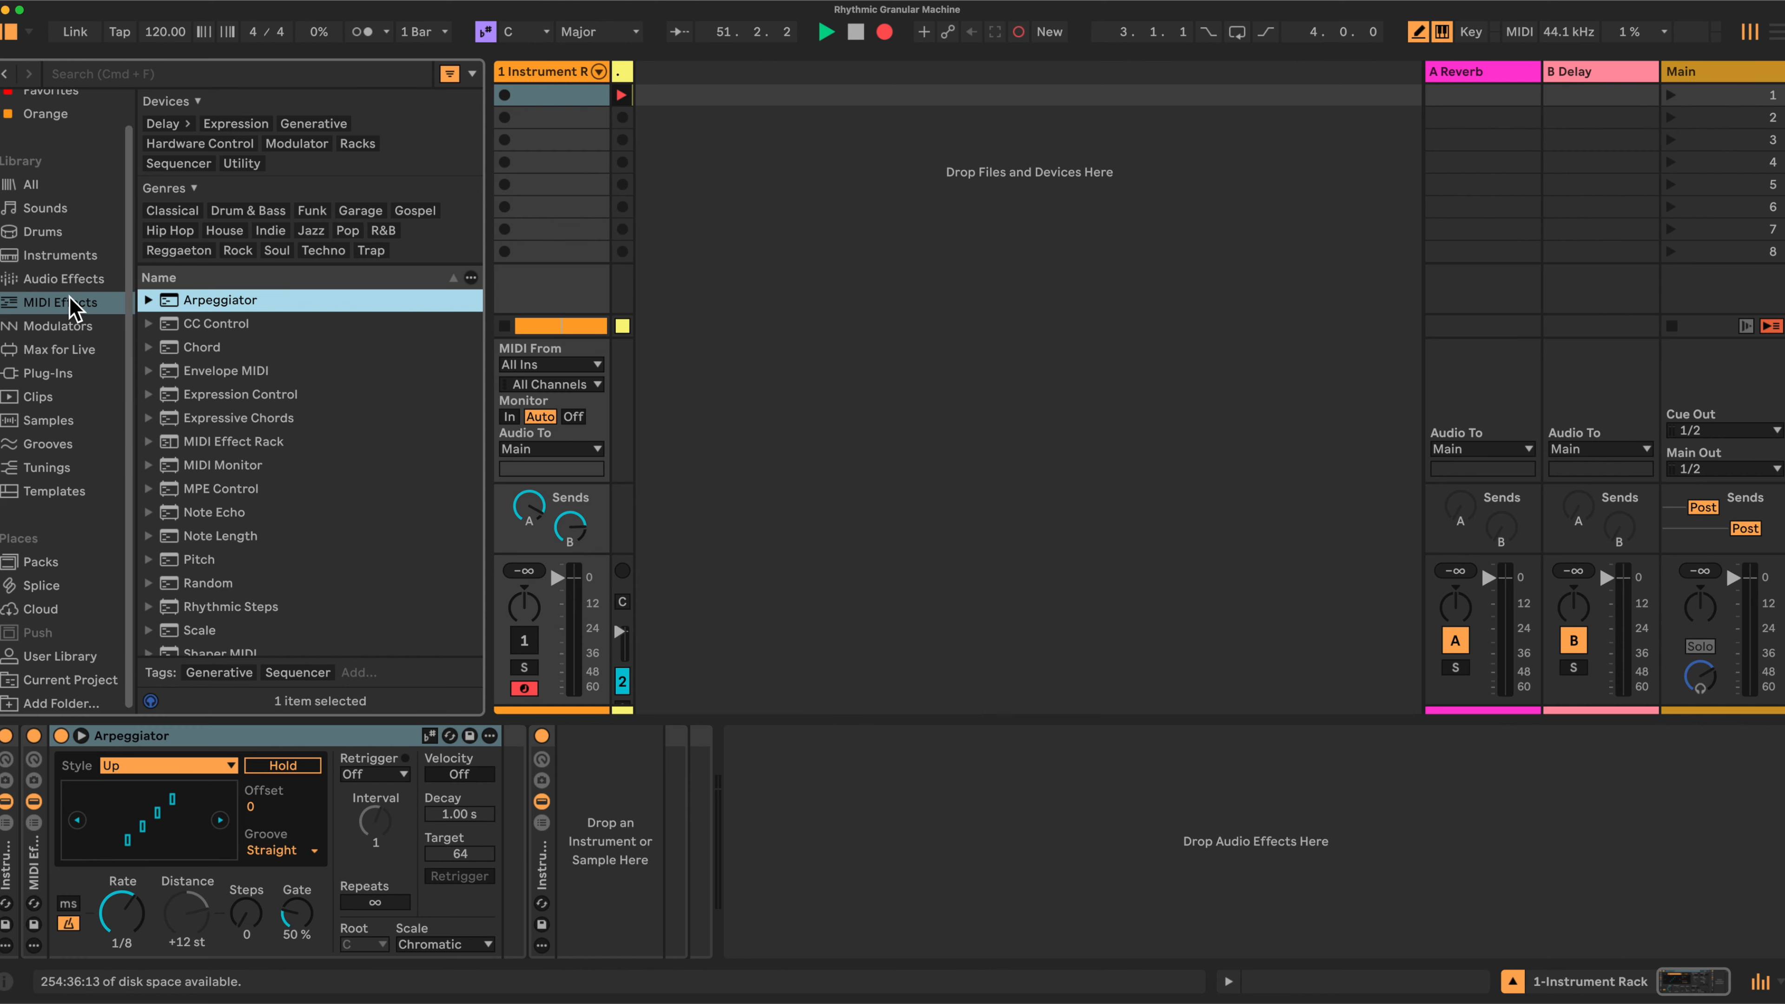
pyautogui.click(44, 257)
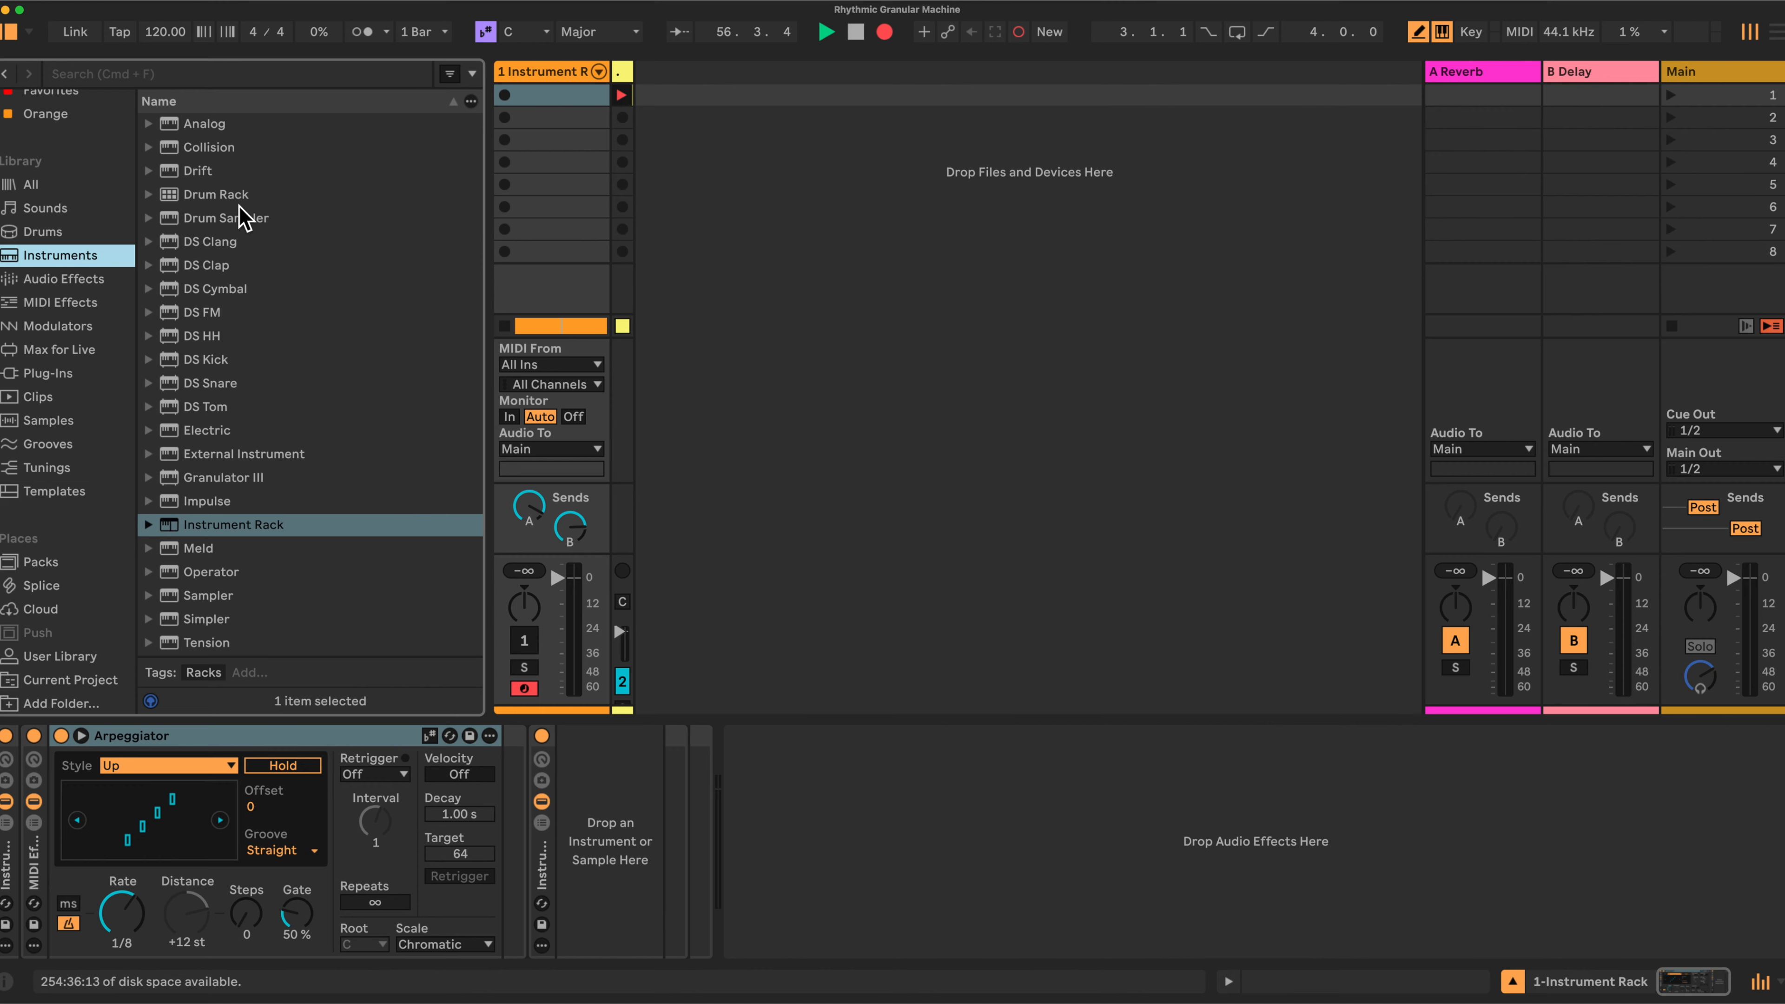
pyautogui.moveTo(239, 205); pyautogui.dragTo(582, 800)
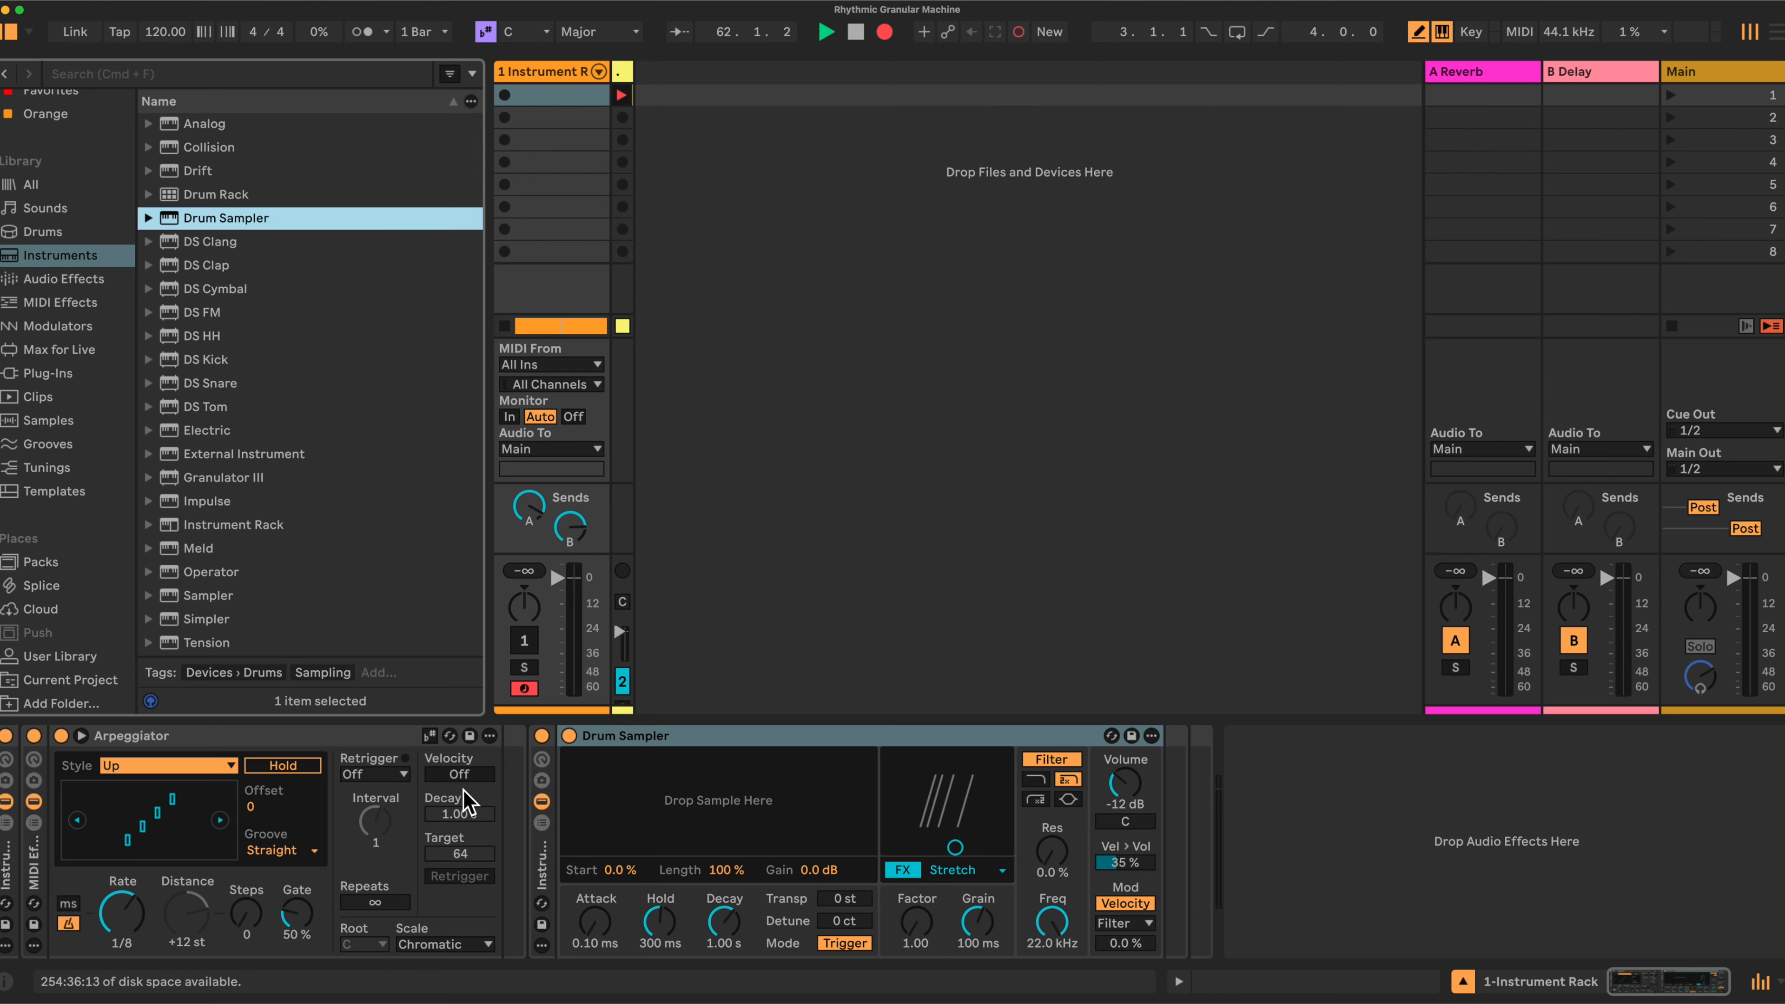
pyautogui.click(543, 760)
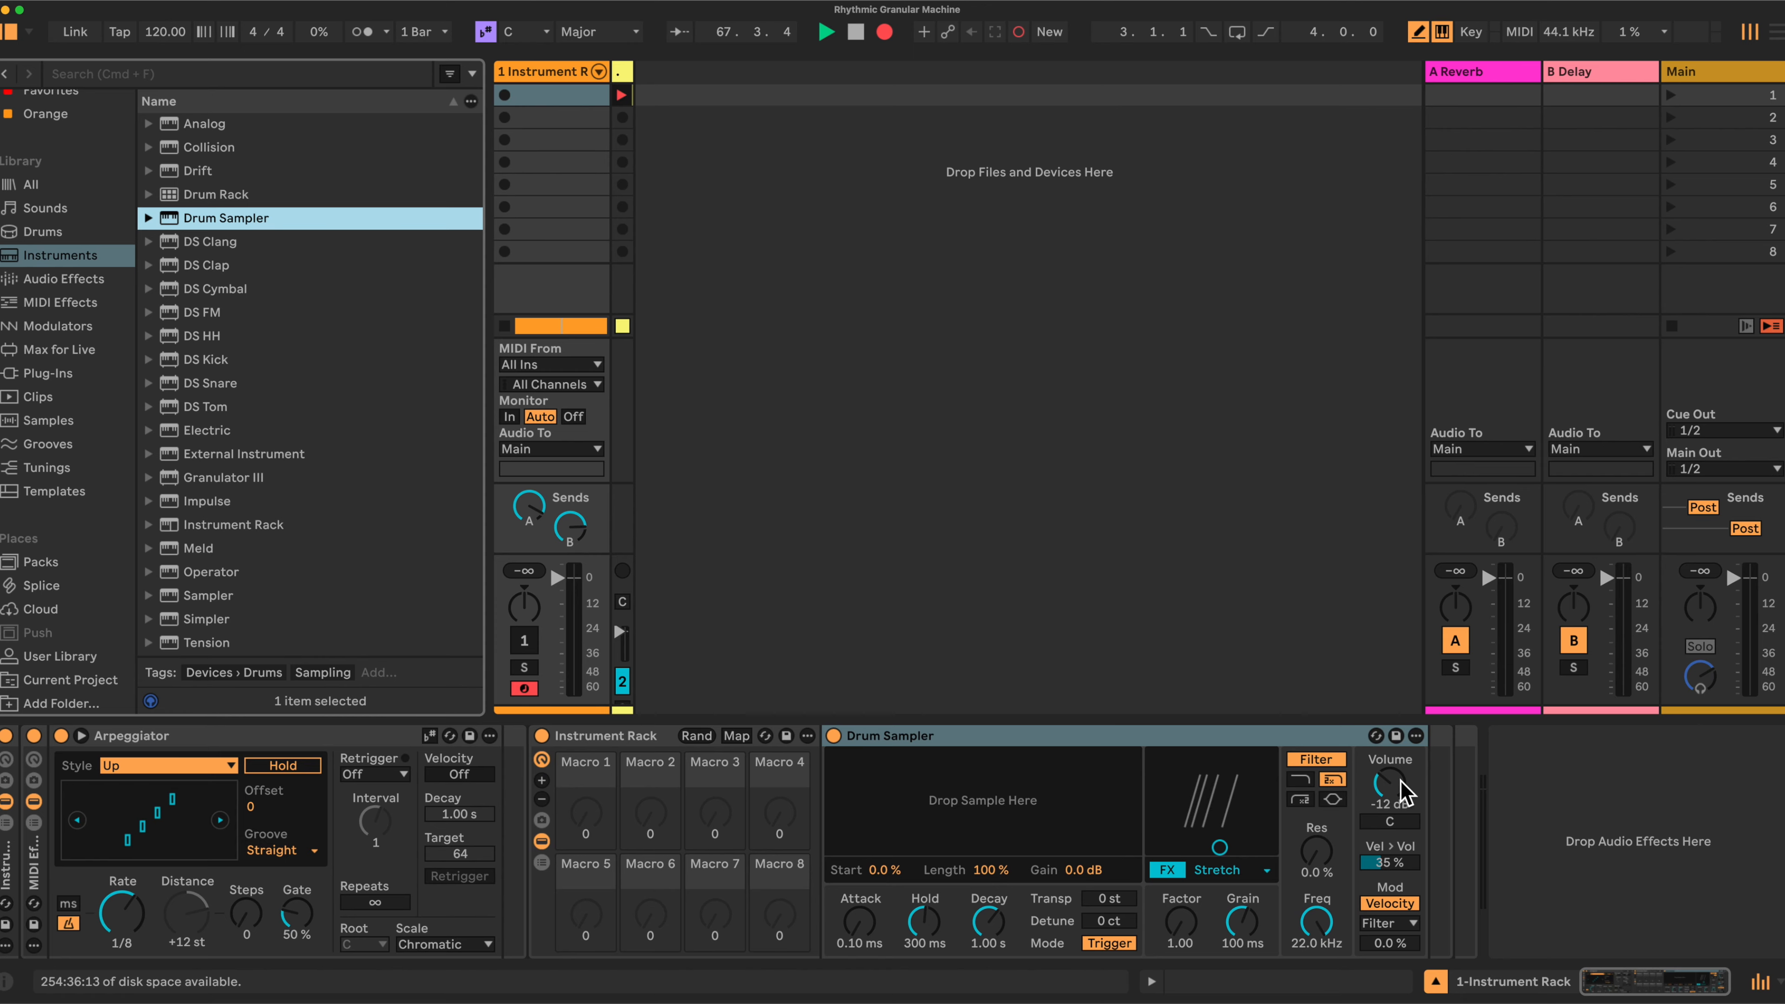
# Step: Add a tempo-synced LFO after the Drum Sampler and map it to the sampler's Start parameter
pyautogui.scroll(-1, 253, 394)
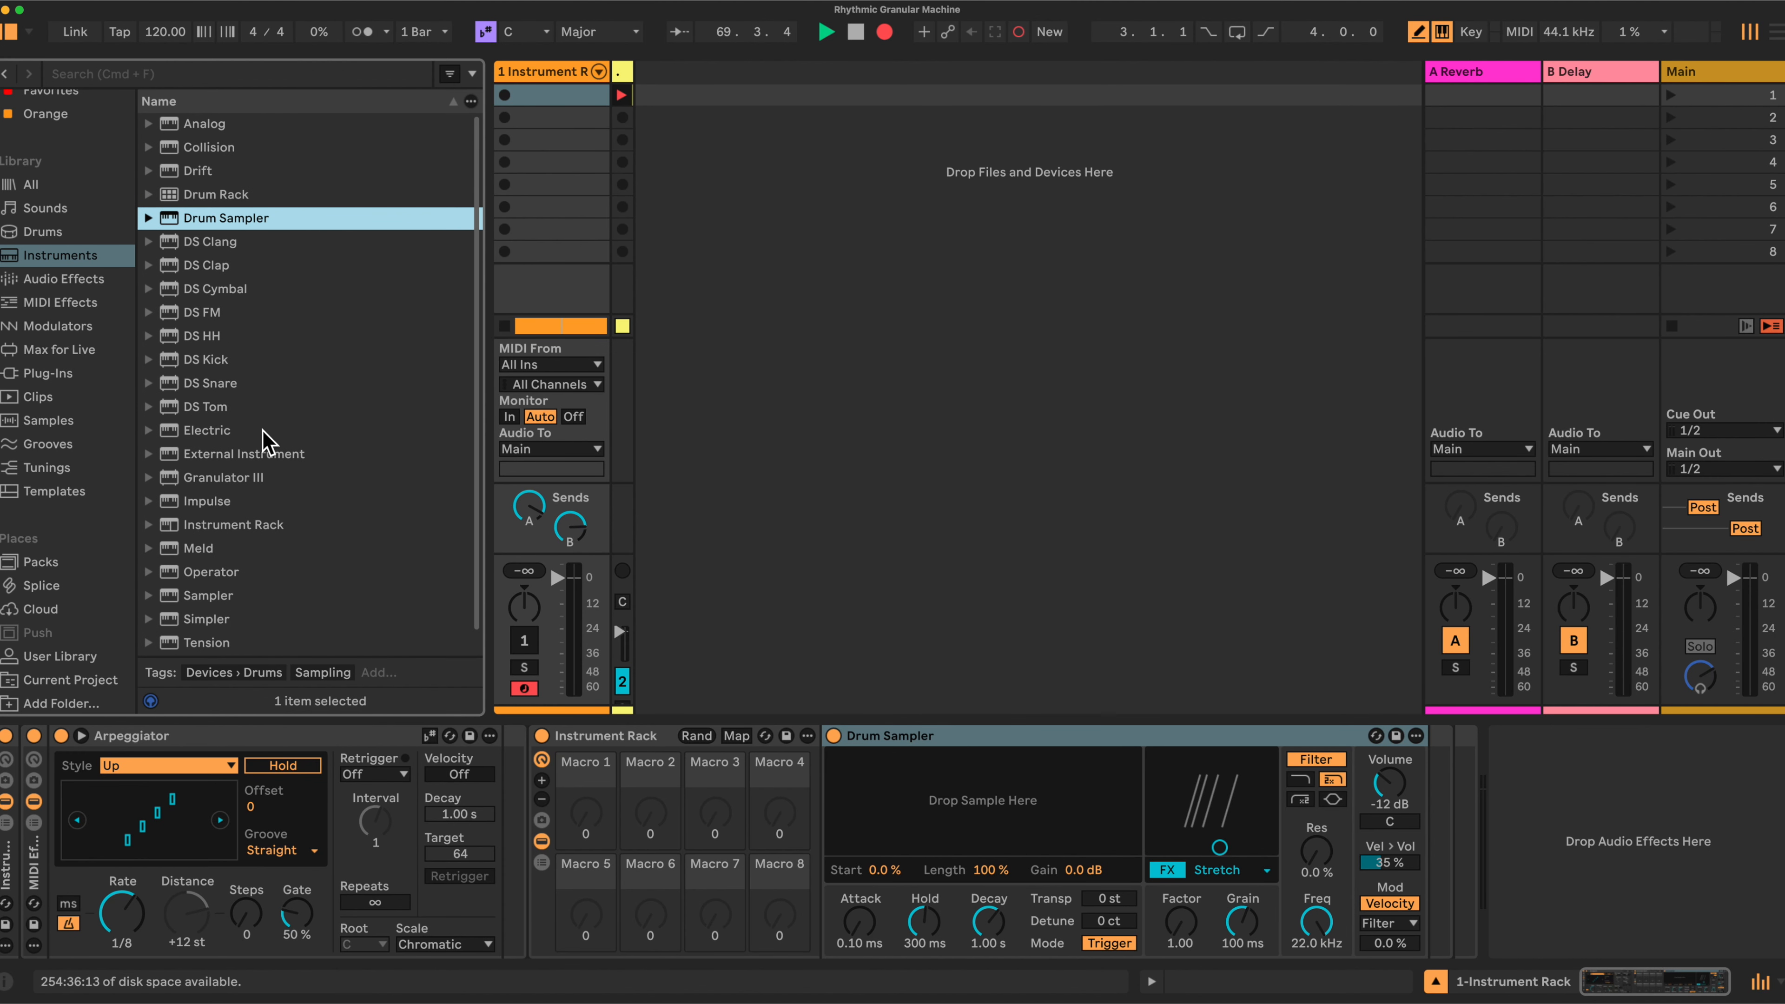
pyautogui.click(63, 280)
pyautogui.scroll(-10, 318, 298)
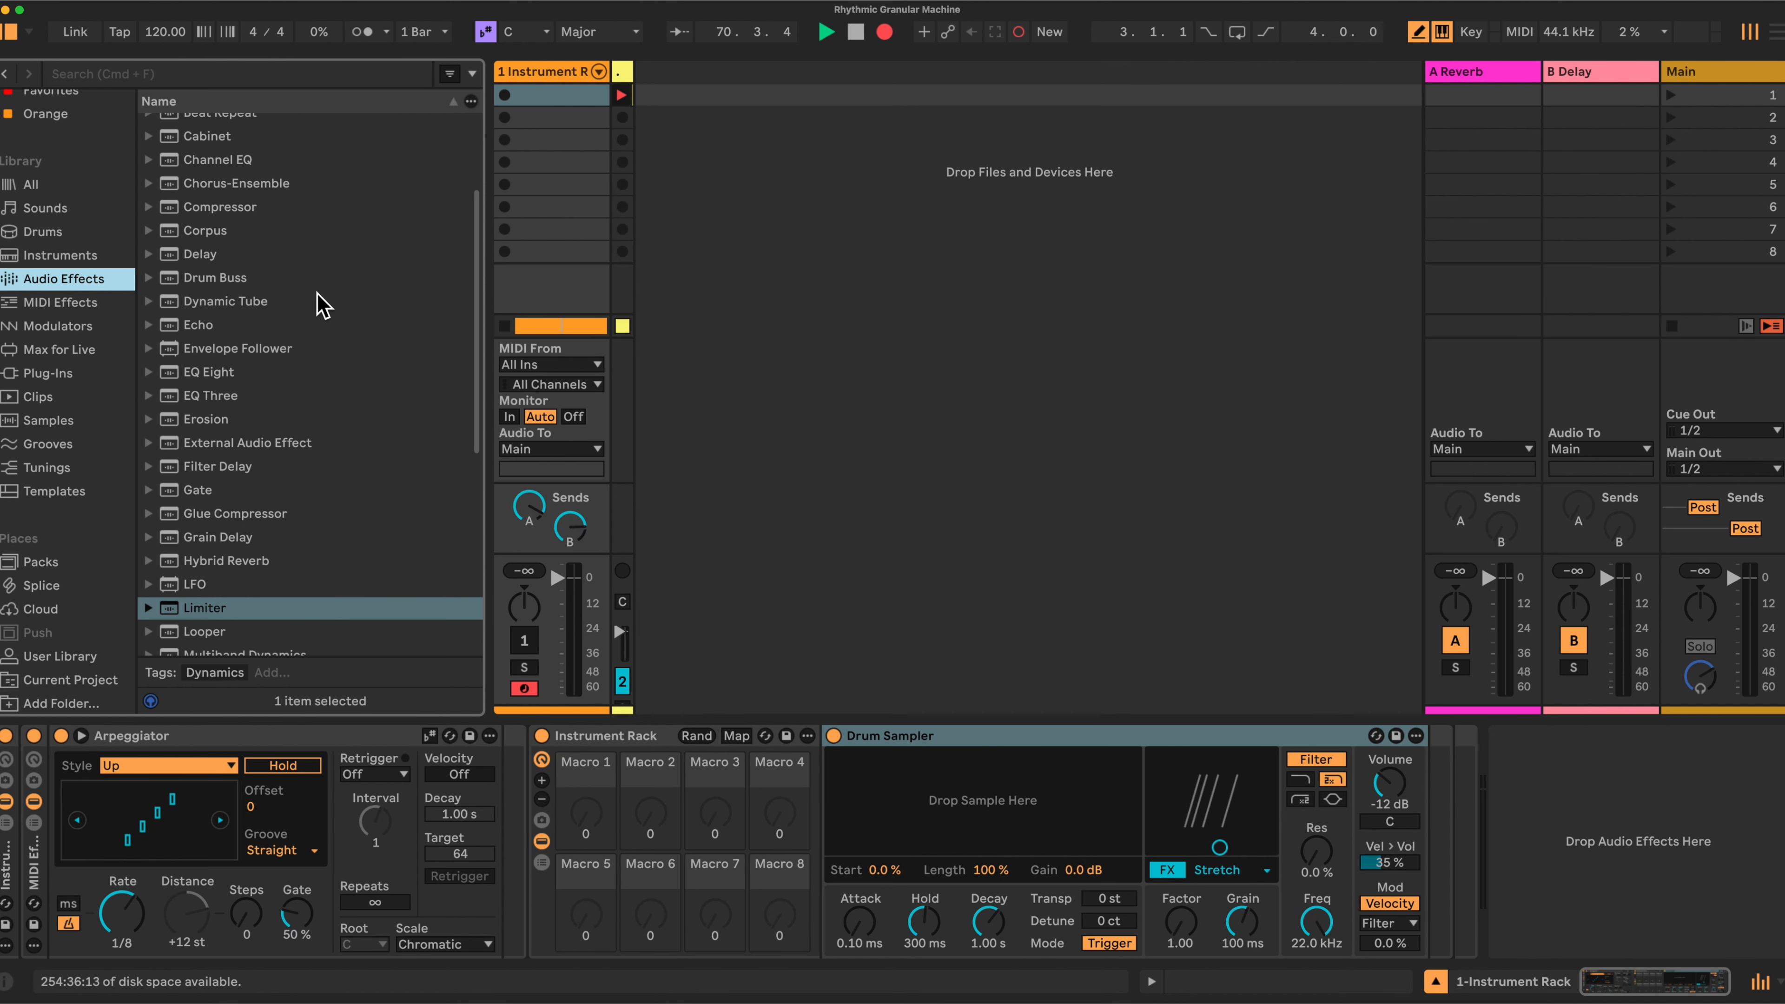
pyautogui.moveTo(215, 459); pyautogui.dragTo(1428, 805)
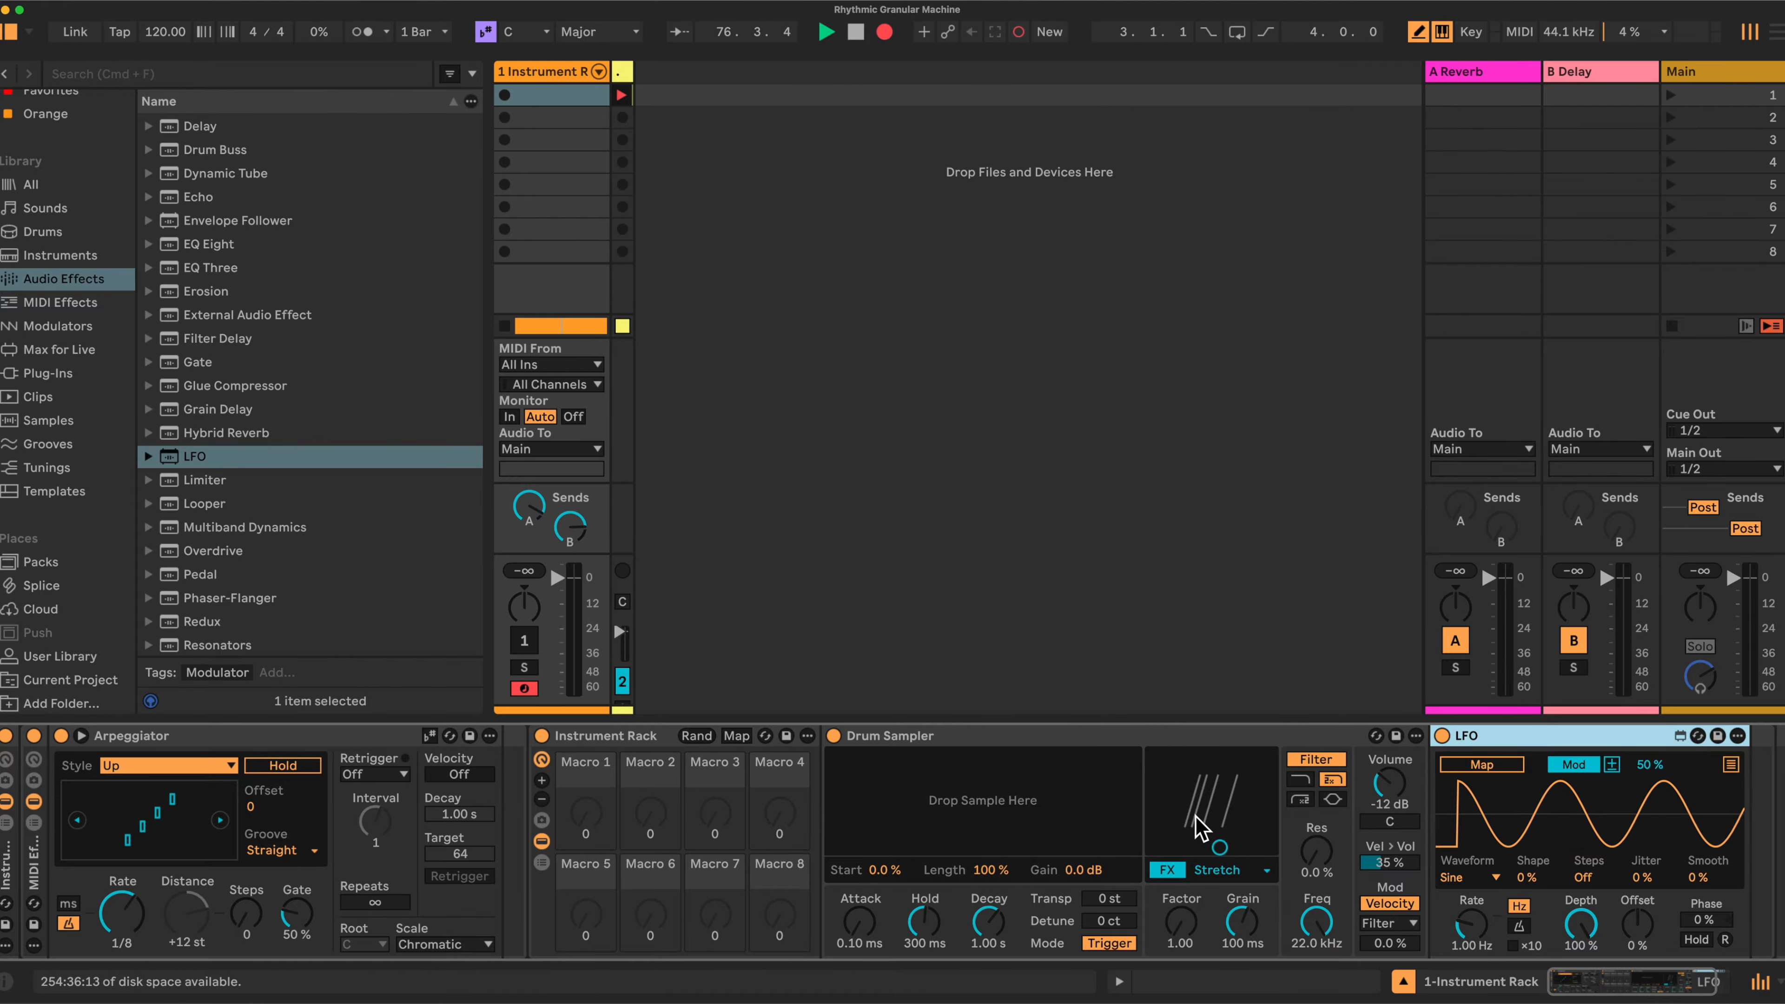
pyautogui.click(1520, 927)
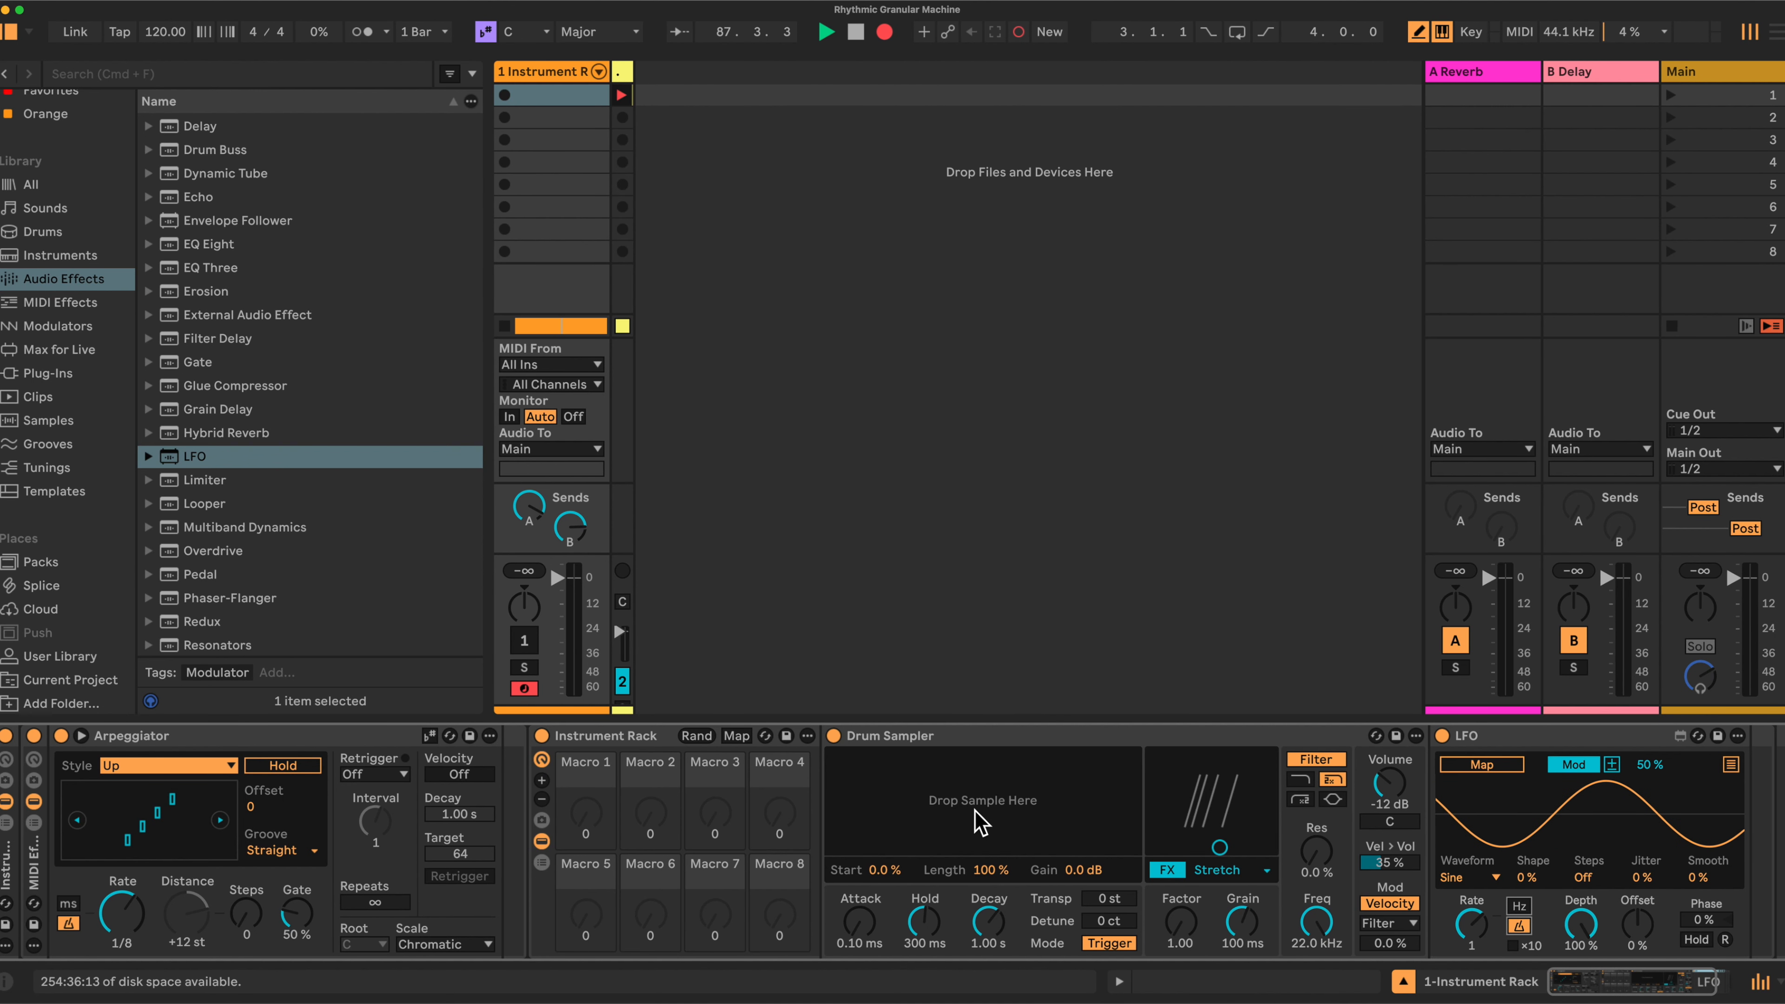
pyautogui.click(1475, 768)
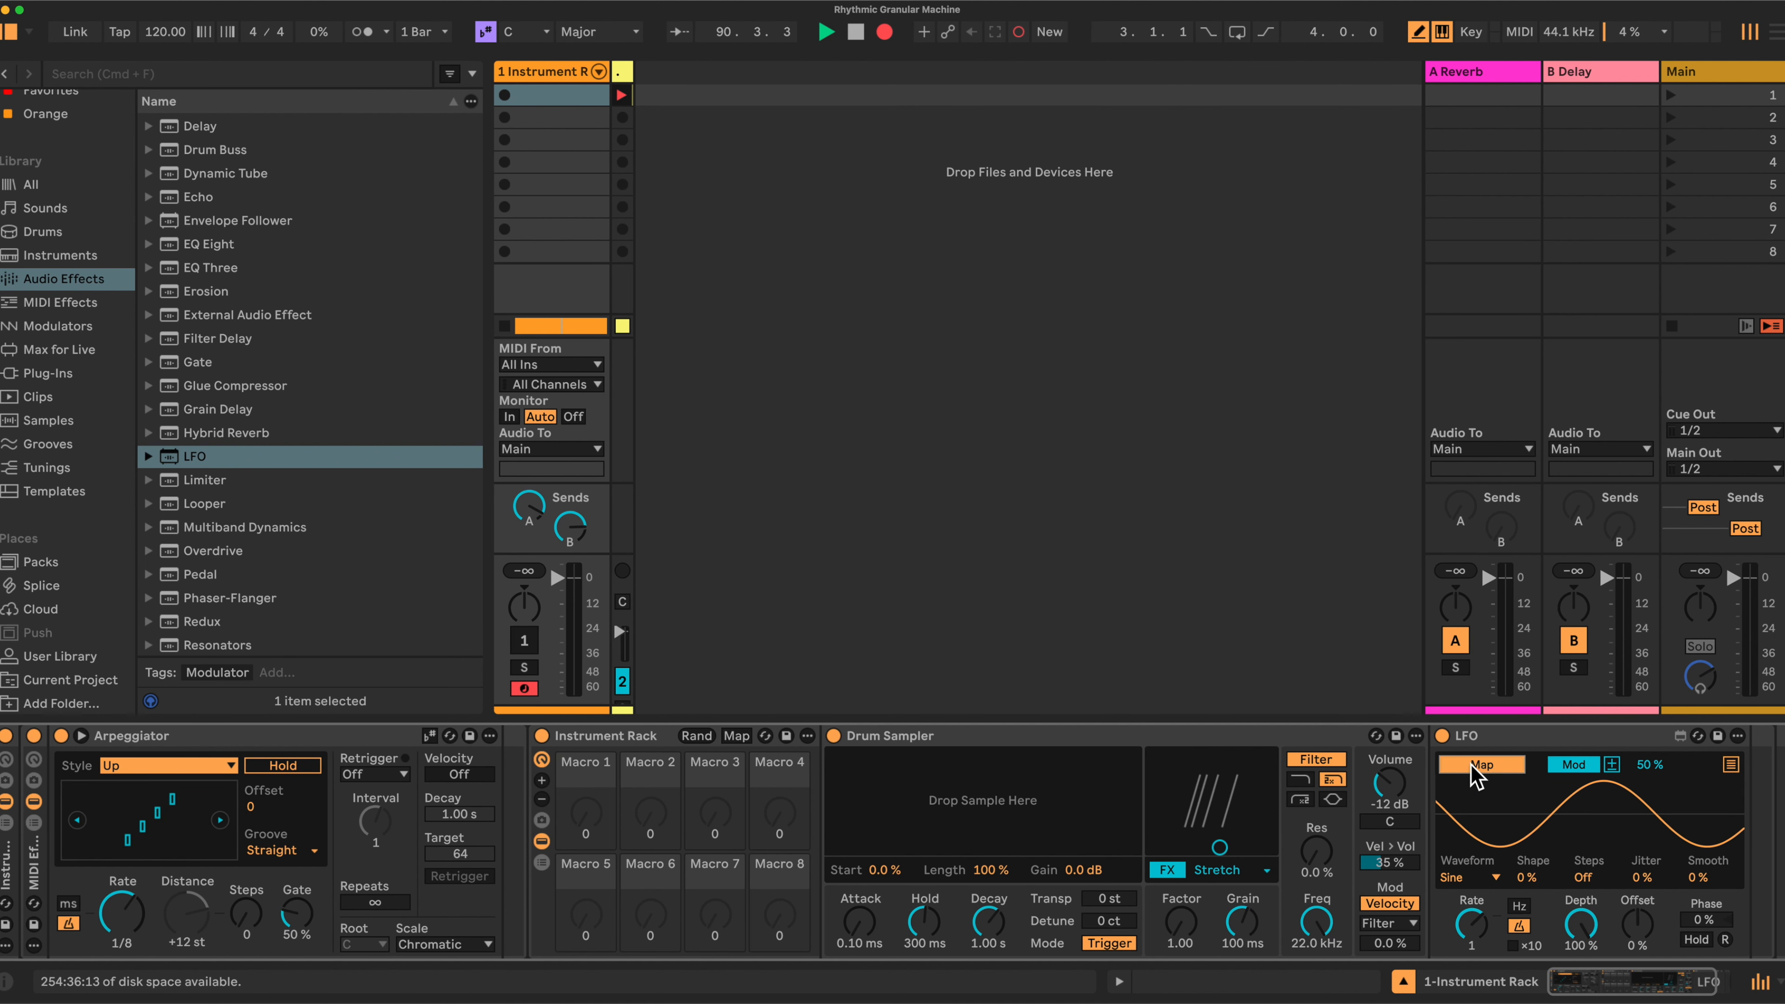
pyautogui.click(884, 872)
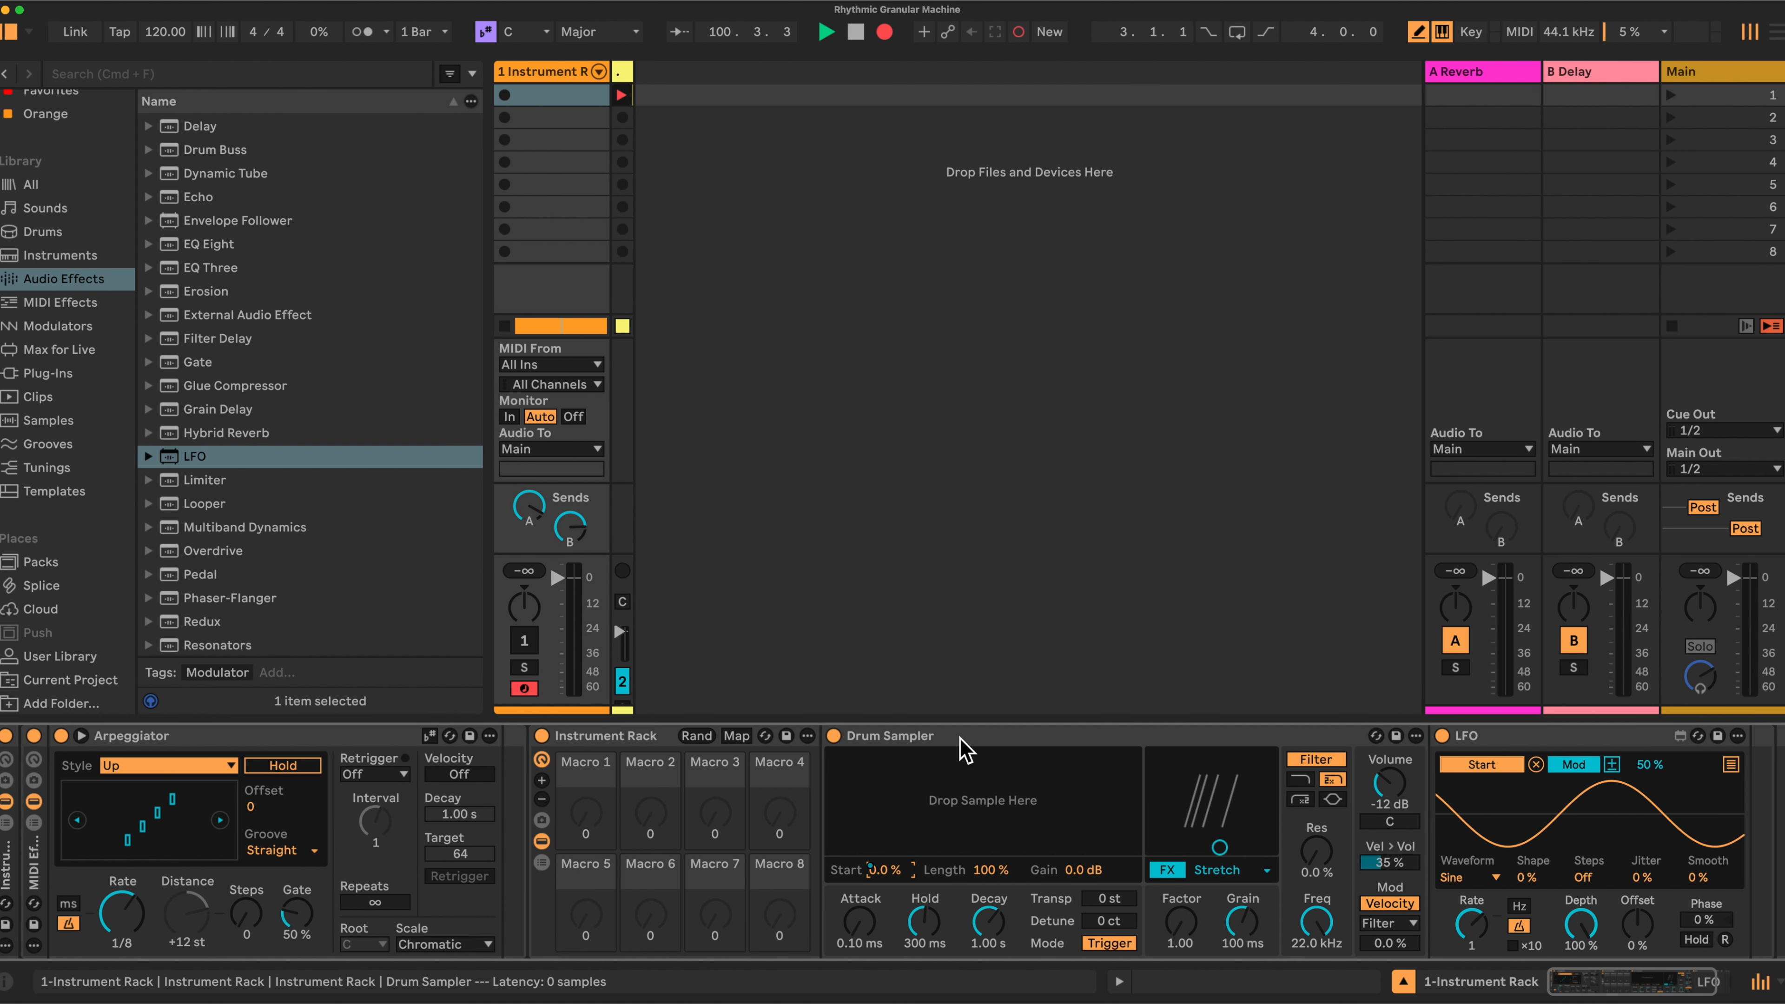
# Step: Map the Drum Sampler's Attack, Hold, Decay and Start to Macros 1 to 4 of the inner Instrument Rack
pyautogui.click(745, 740)
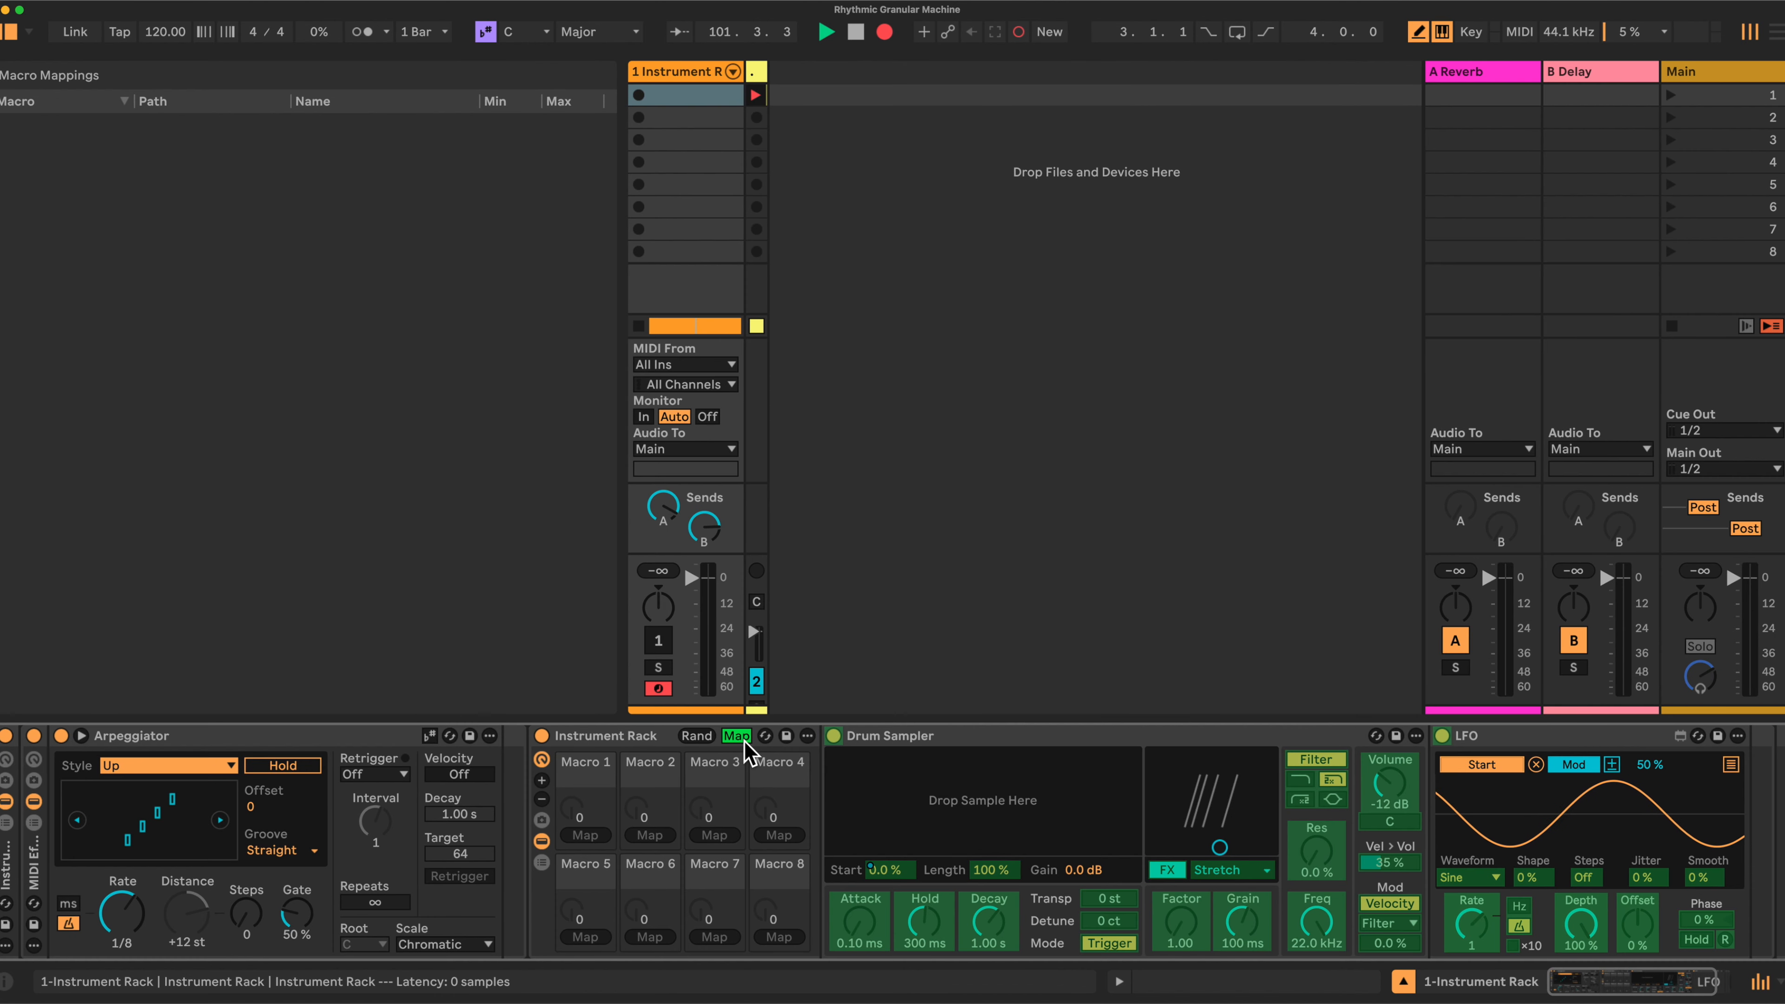
pyautogui.click(861, 924)
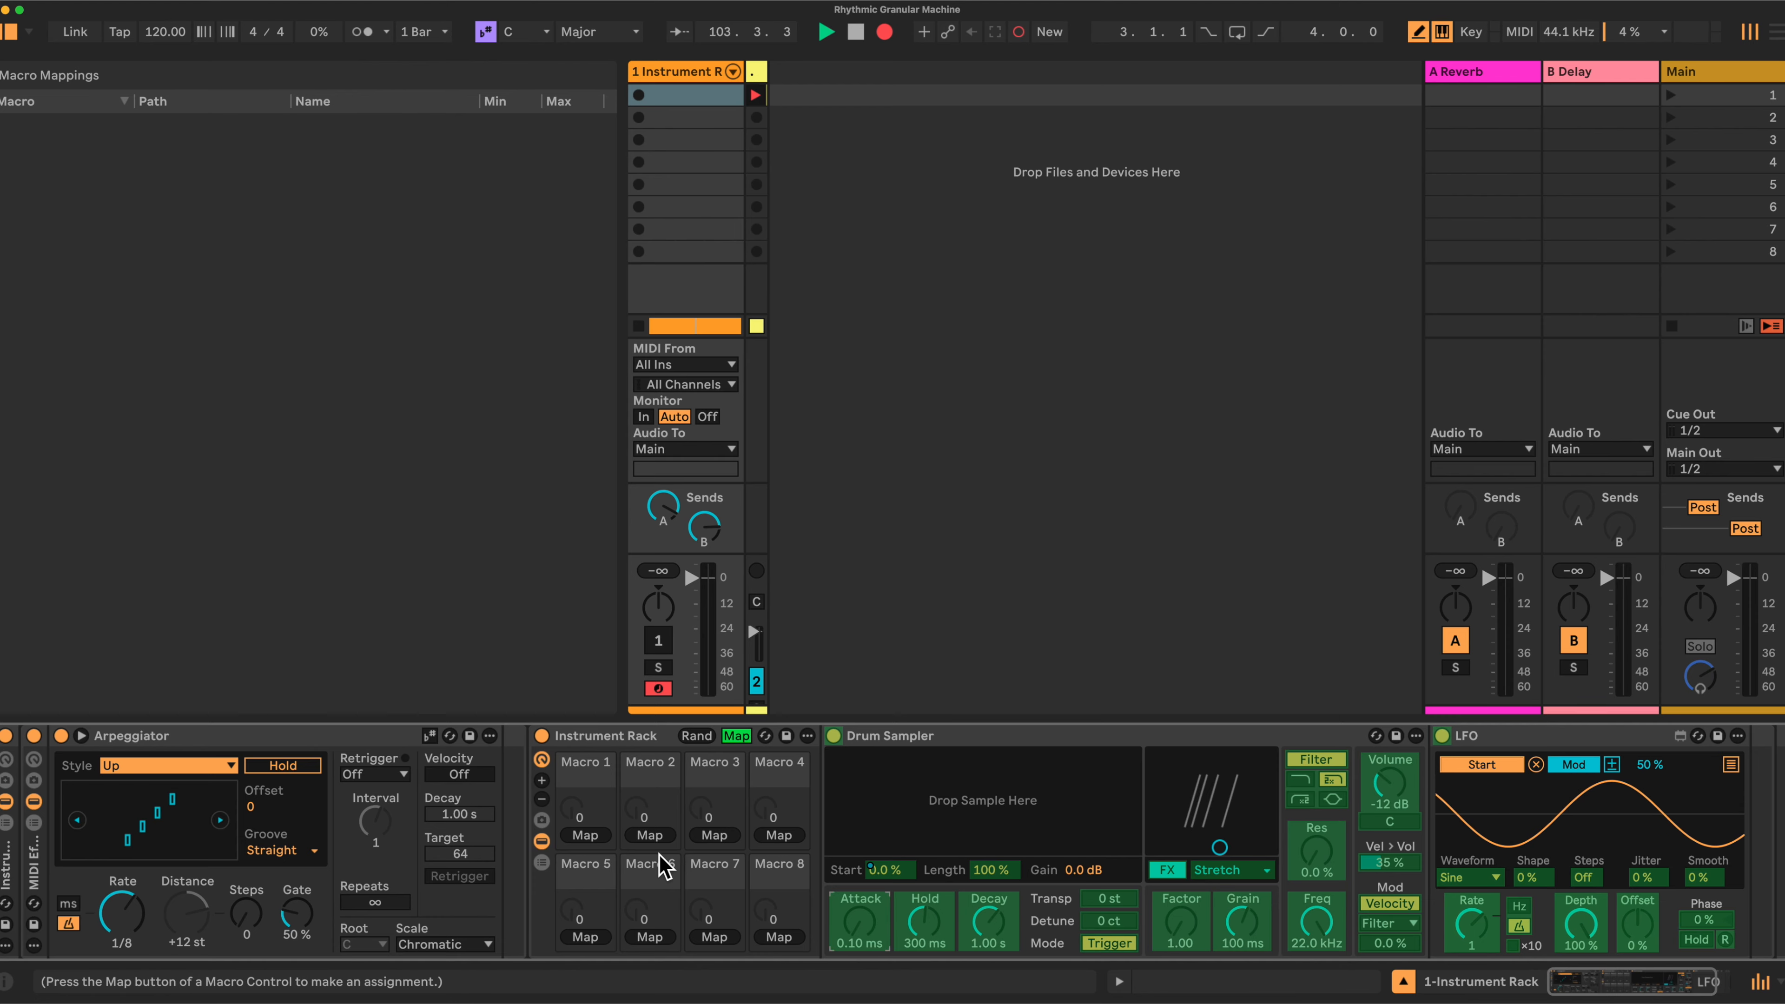
pyautogui.click(586, 835)
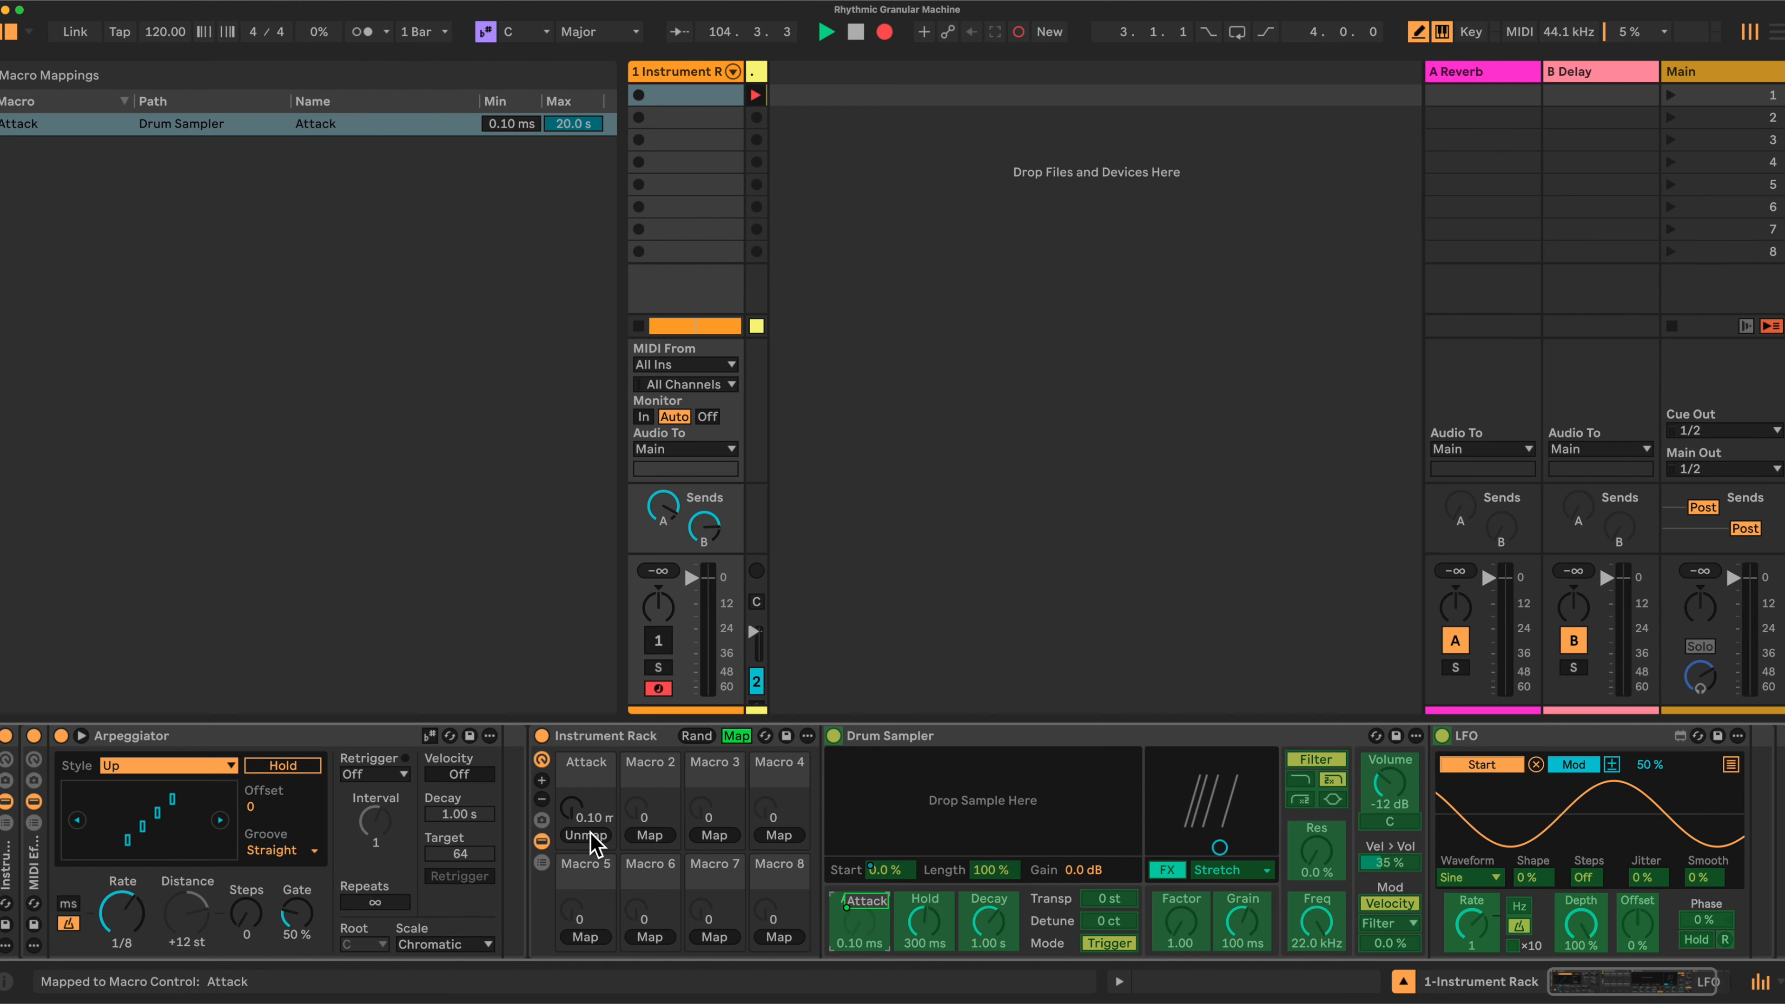
pyautogui.click(925, 926)
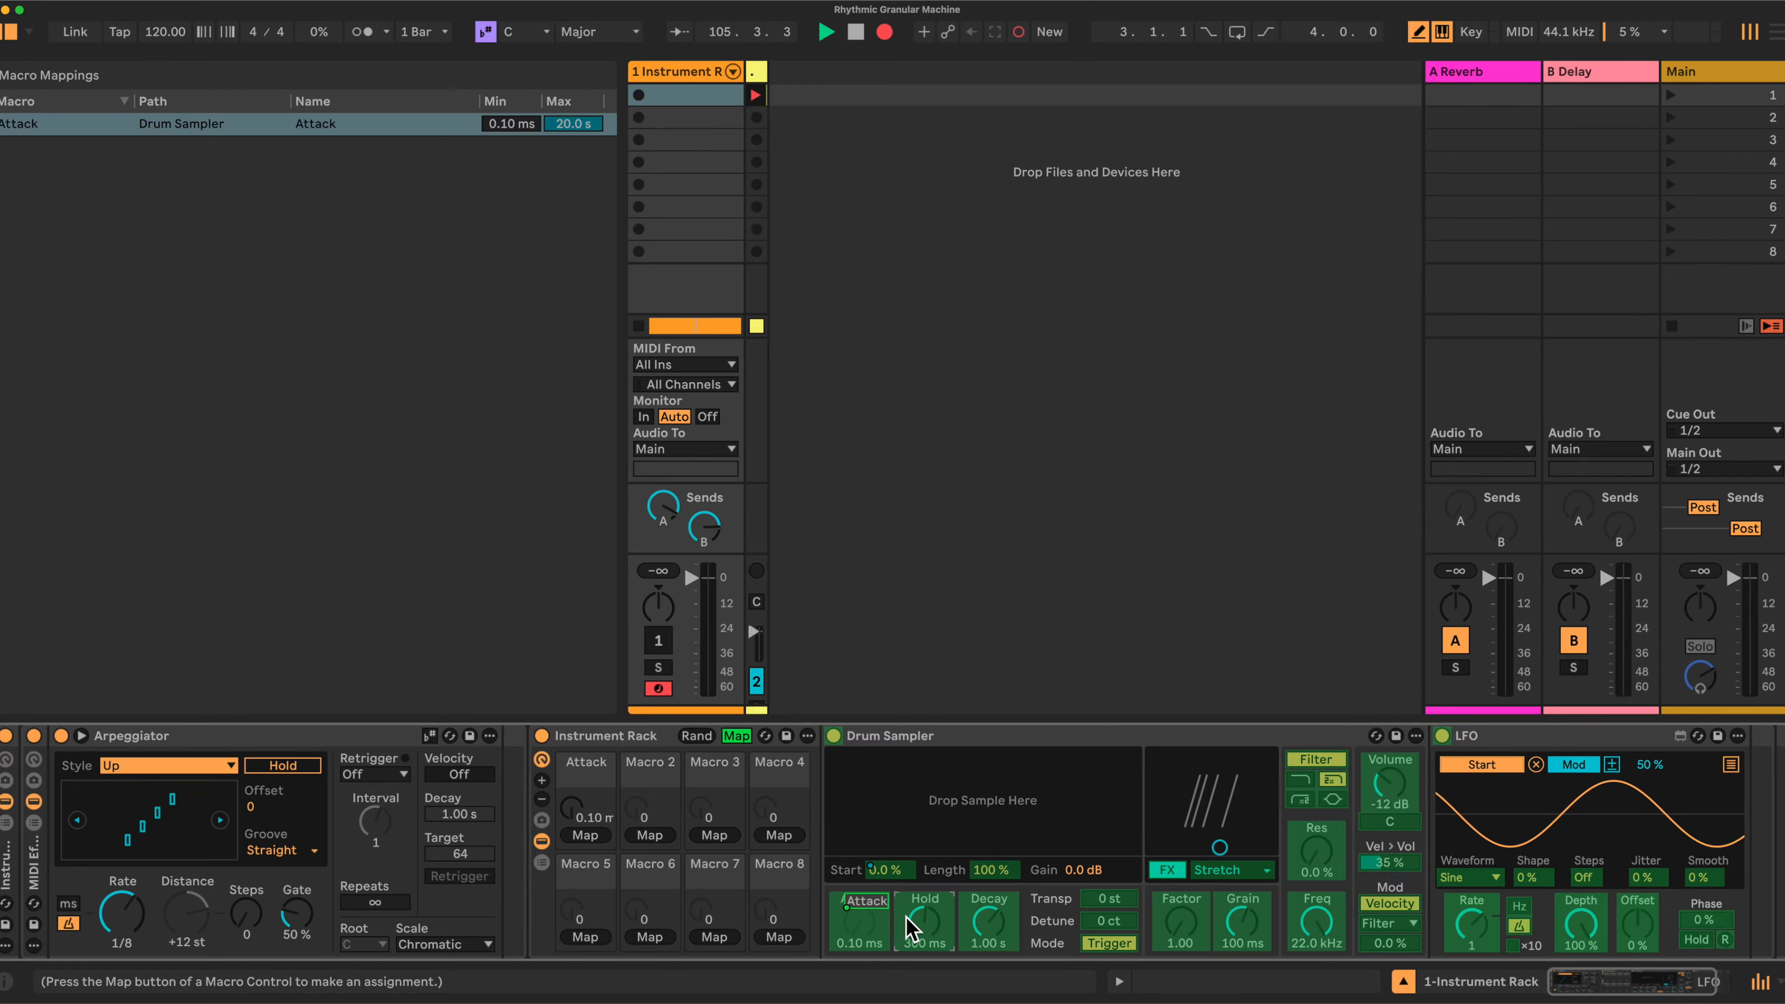
pyautogui.click(648, 835)
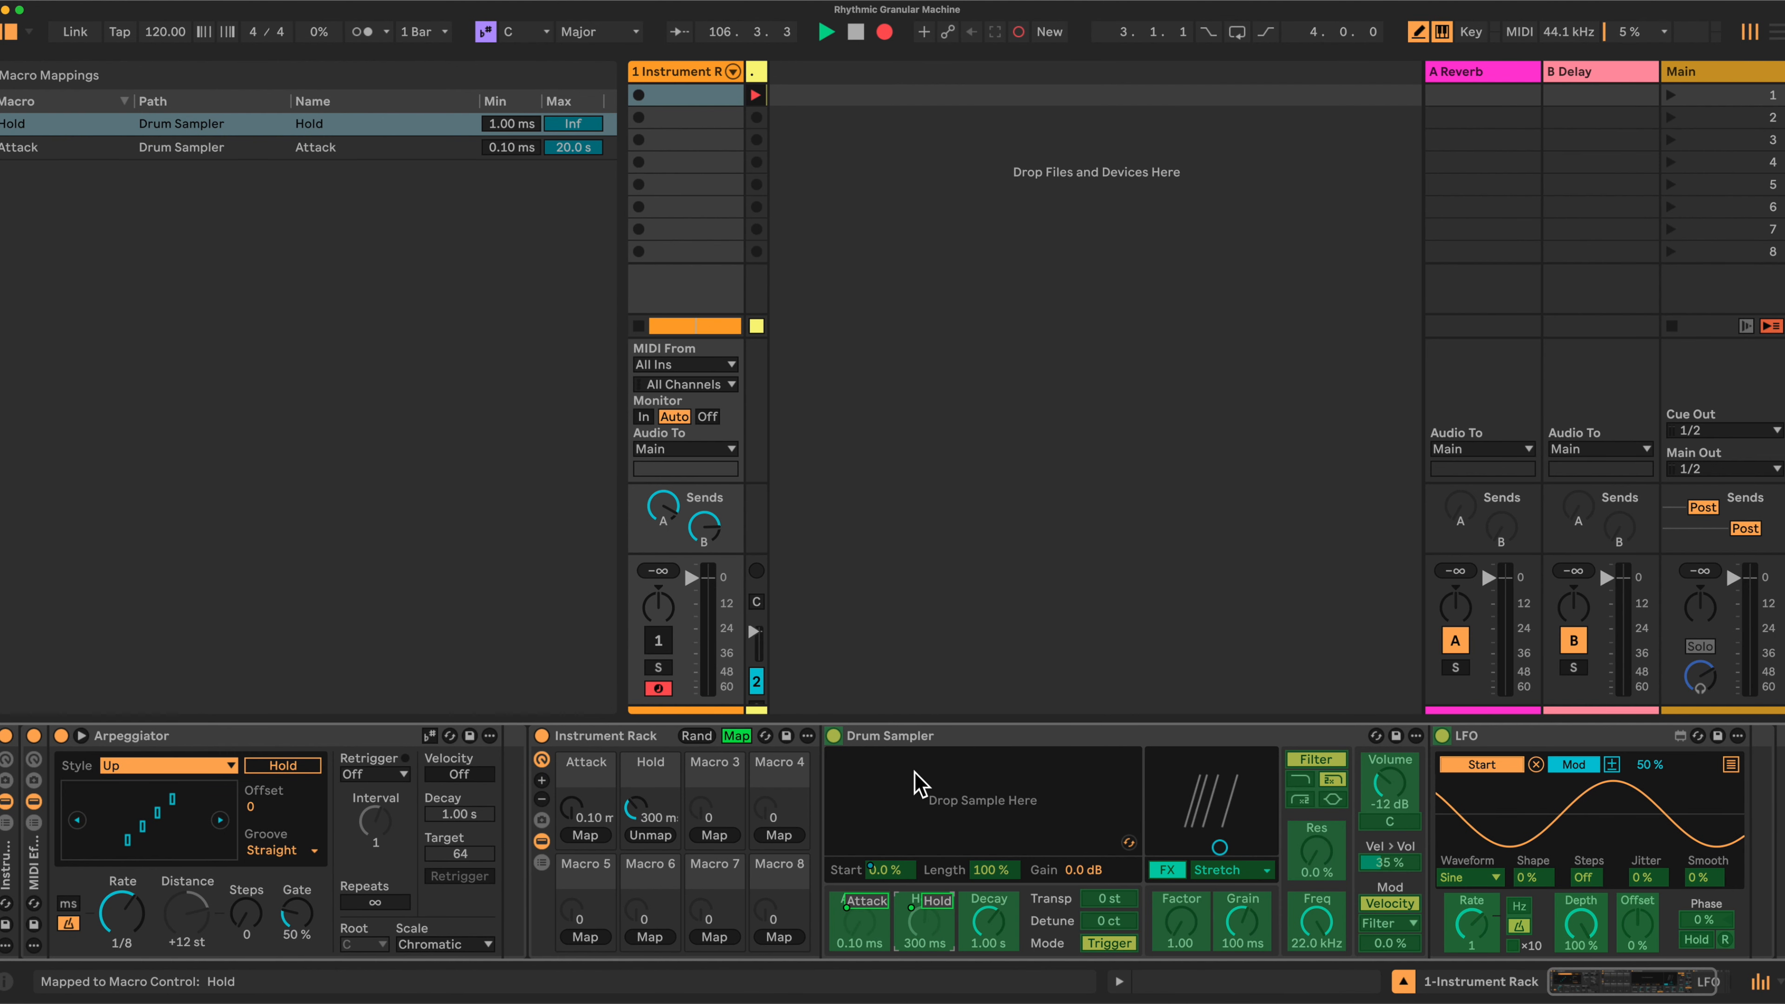
pyautogui.click(717, 835)
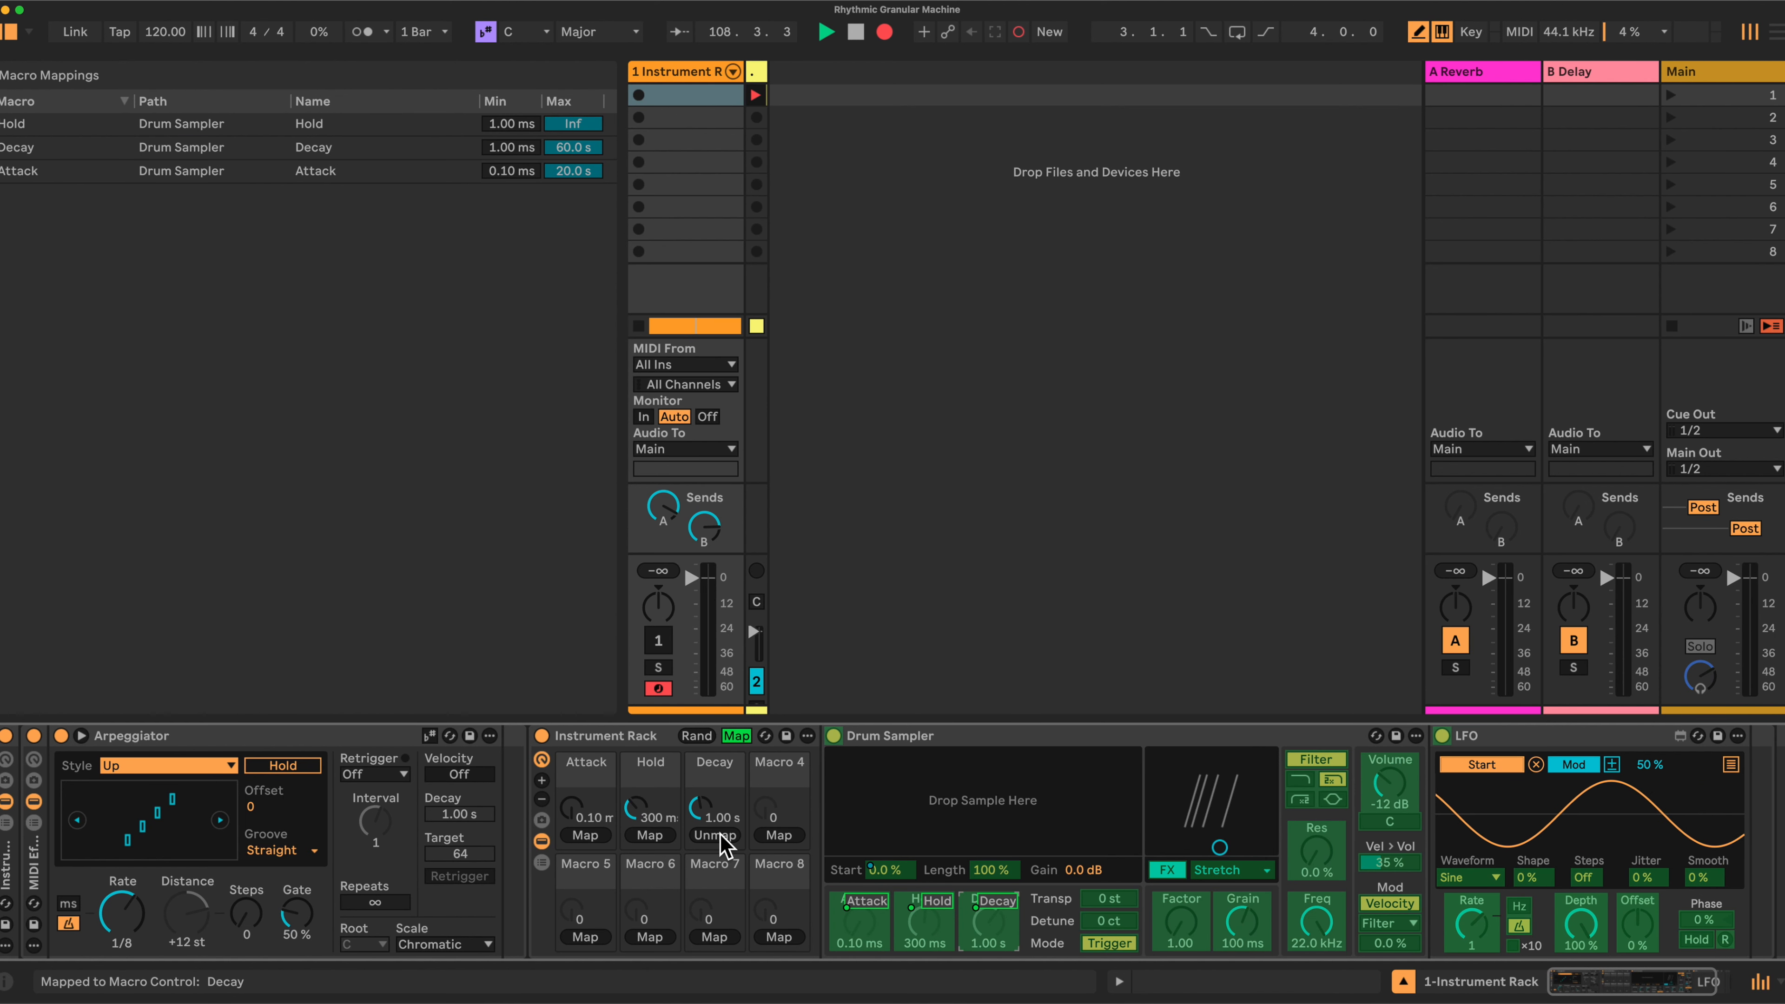
pyautogui.click(903, 872)
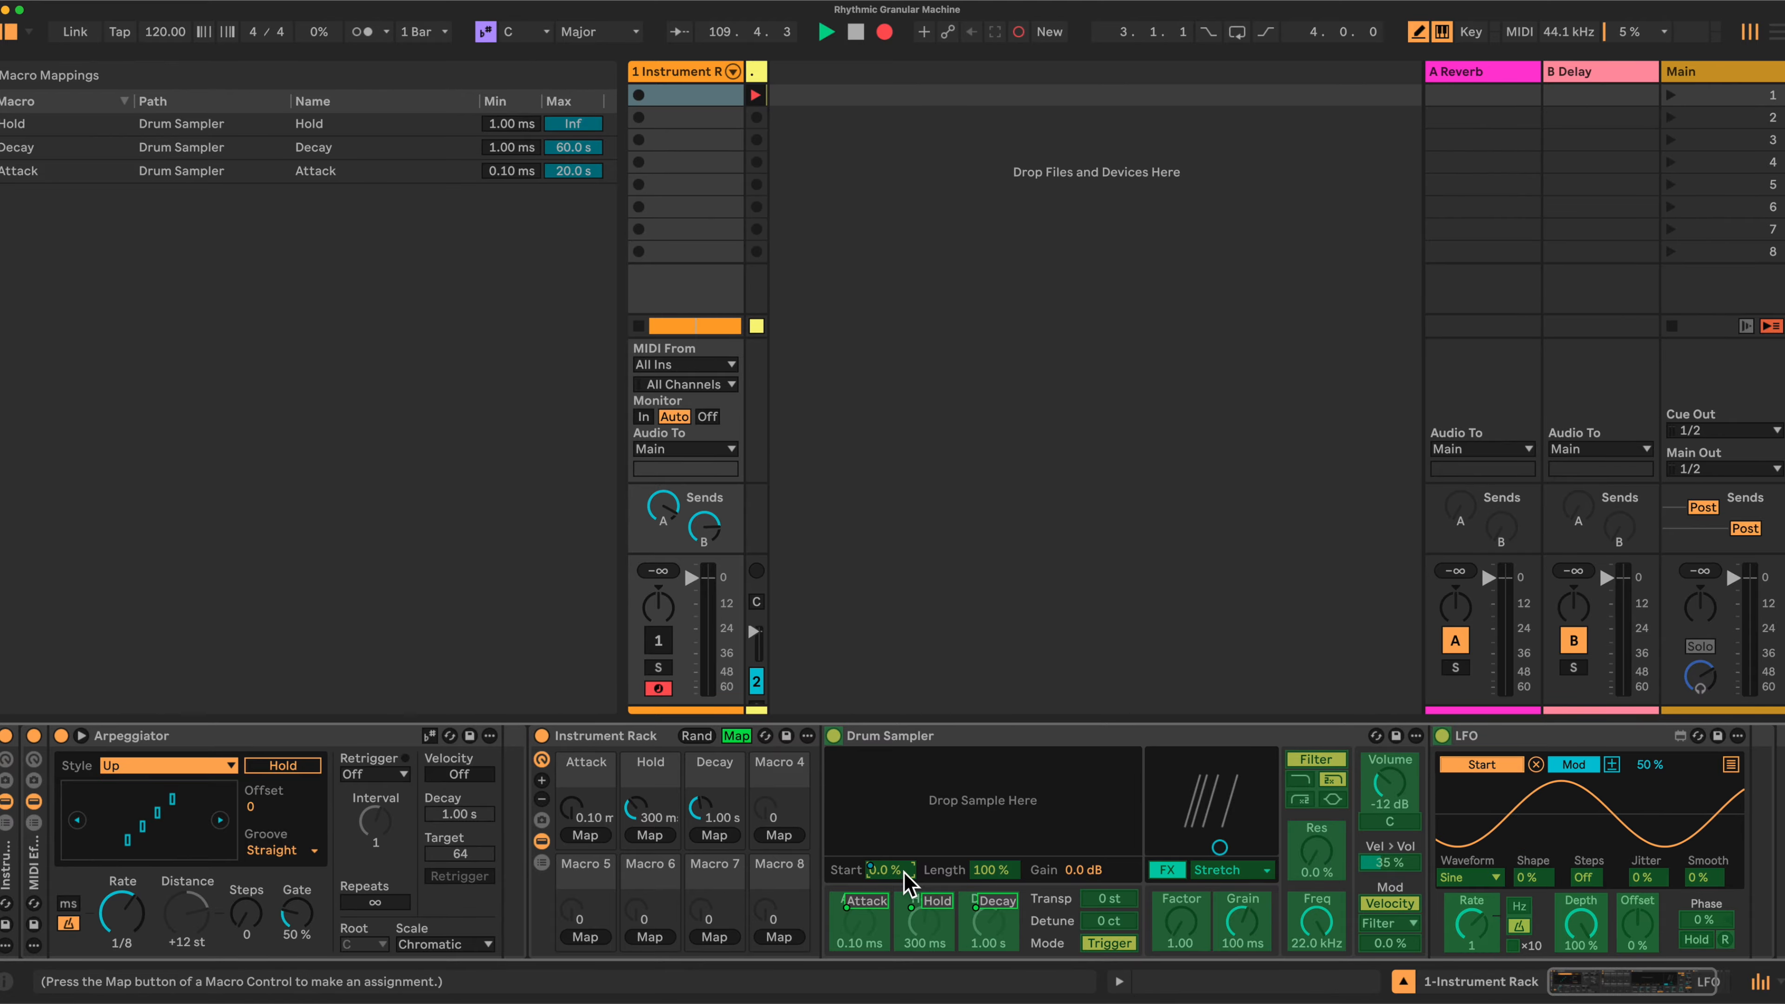
pyautogui.click(779, 835)
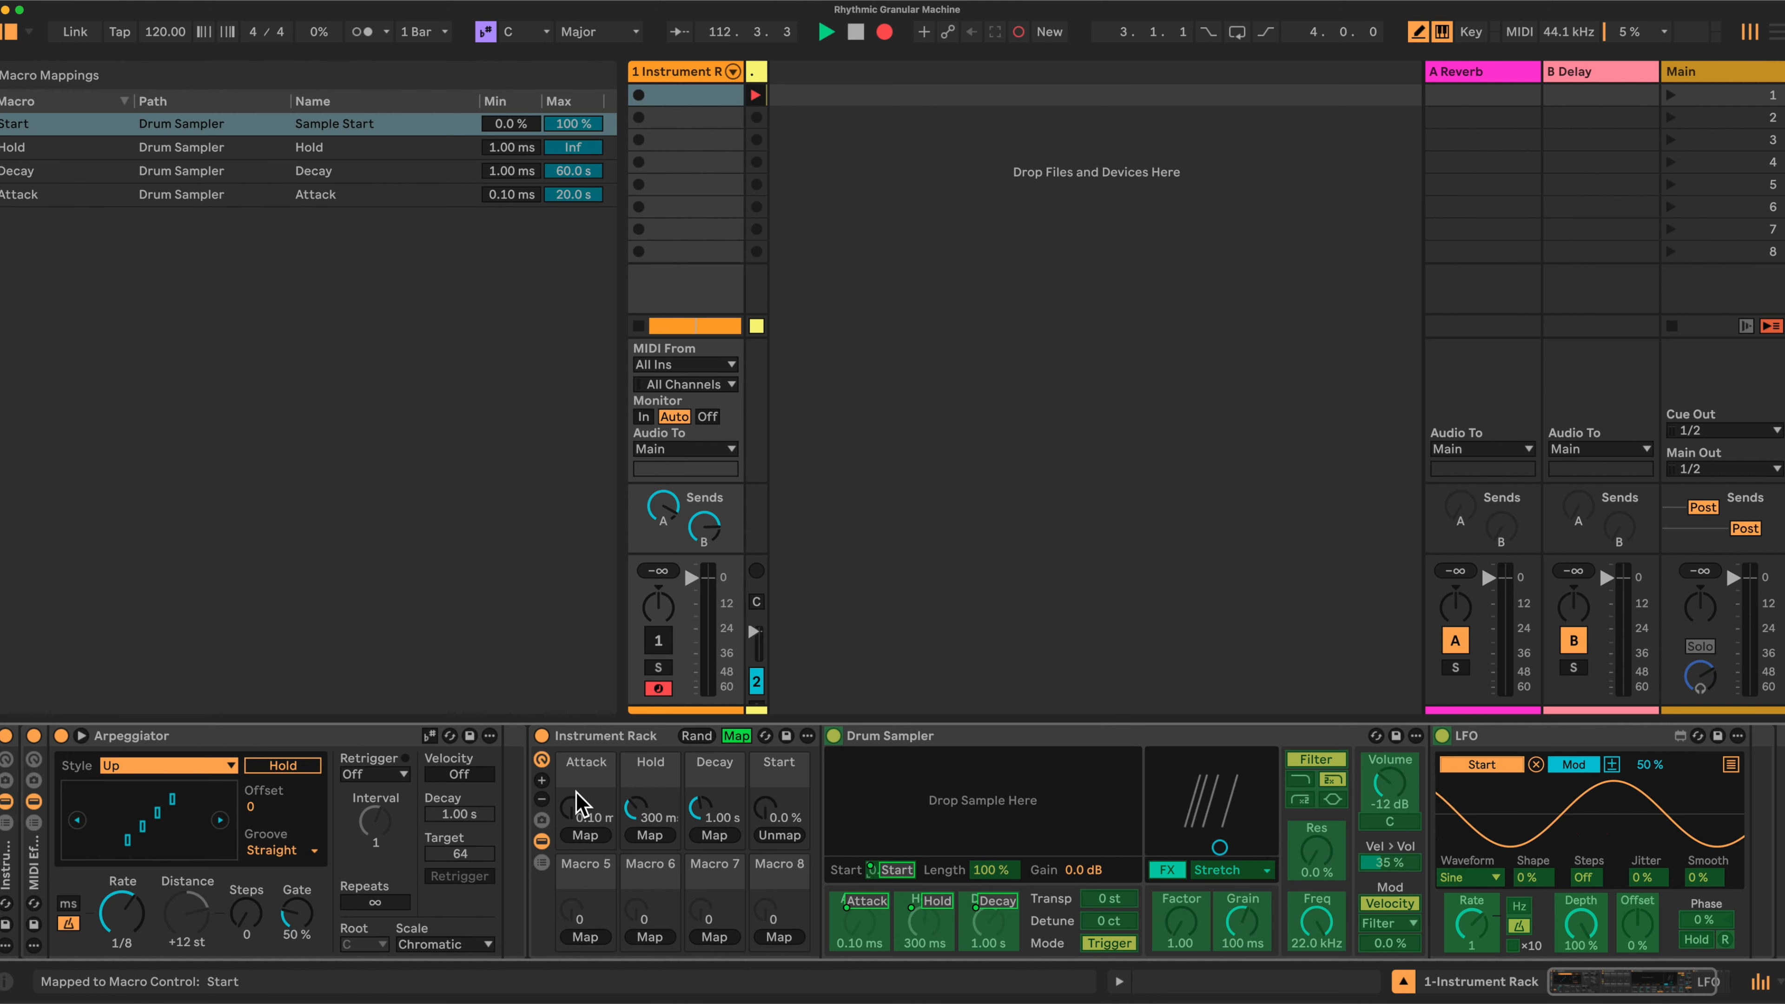
# Step: Expand the inner rack to twelve macros and map the LFO's Rate, Depth and Shape to Macros 5, 6 and 7
pyautogui.click(542, 782)
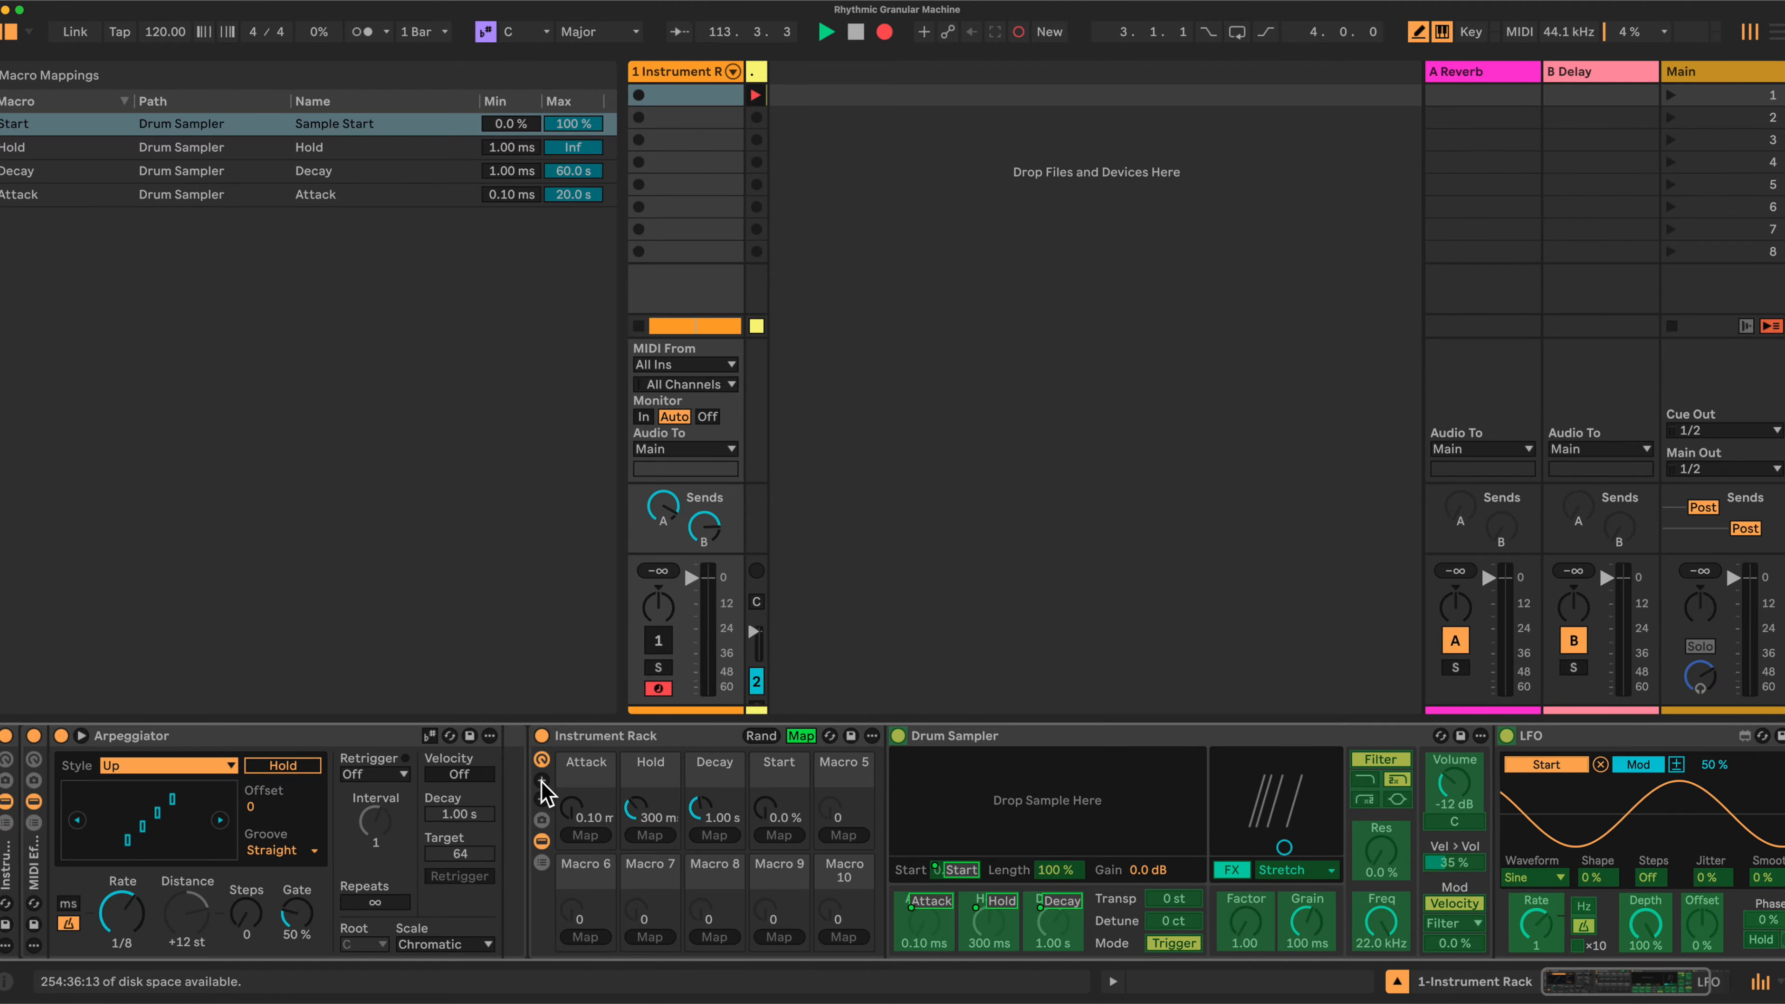
pyautogui.click(543, 782)
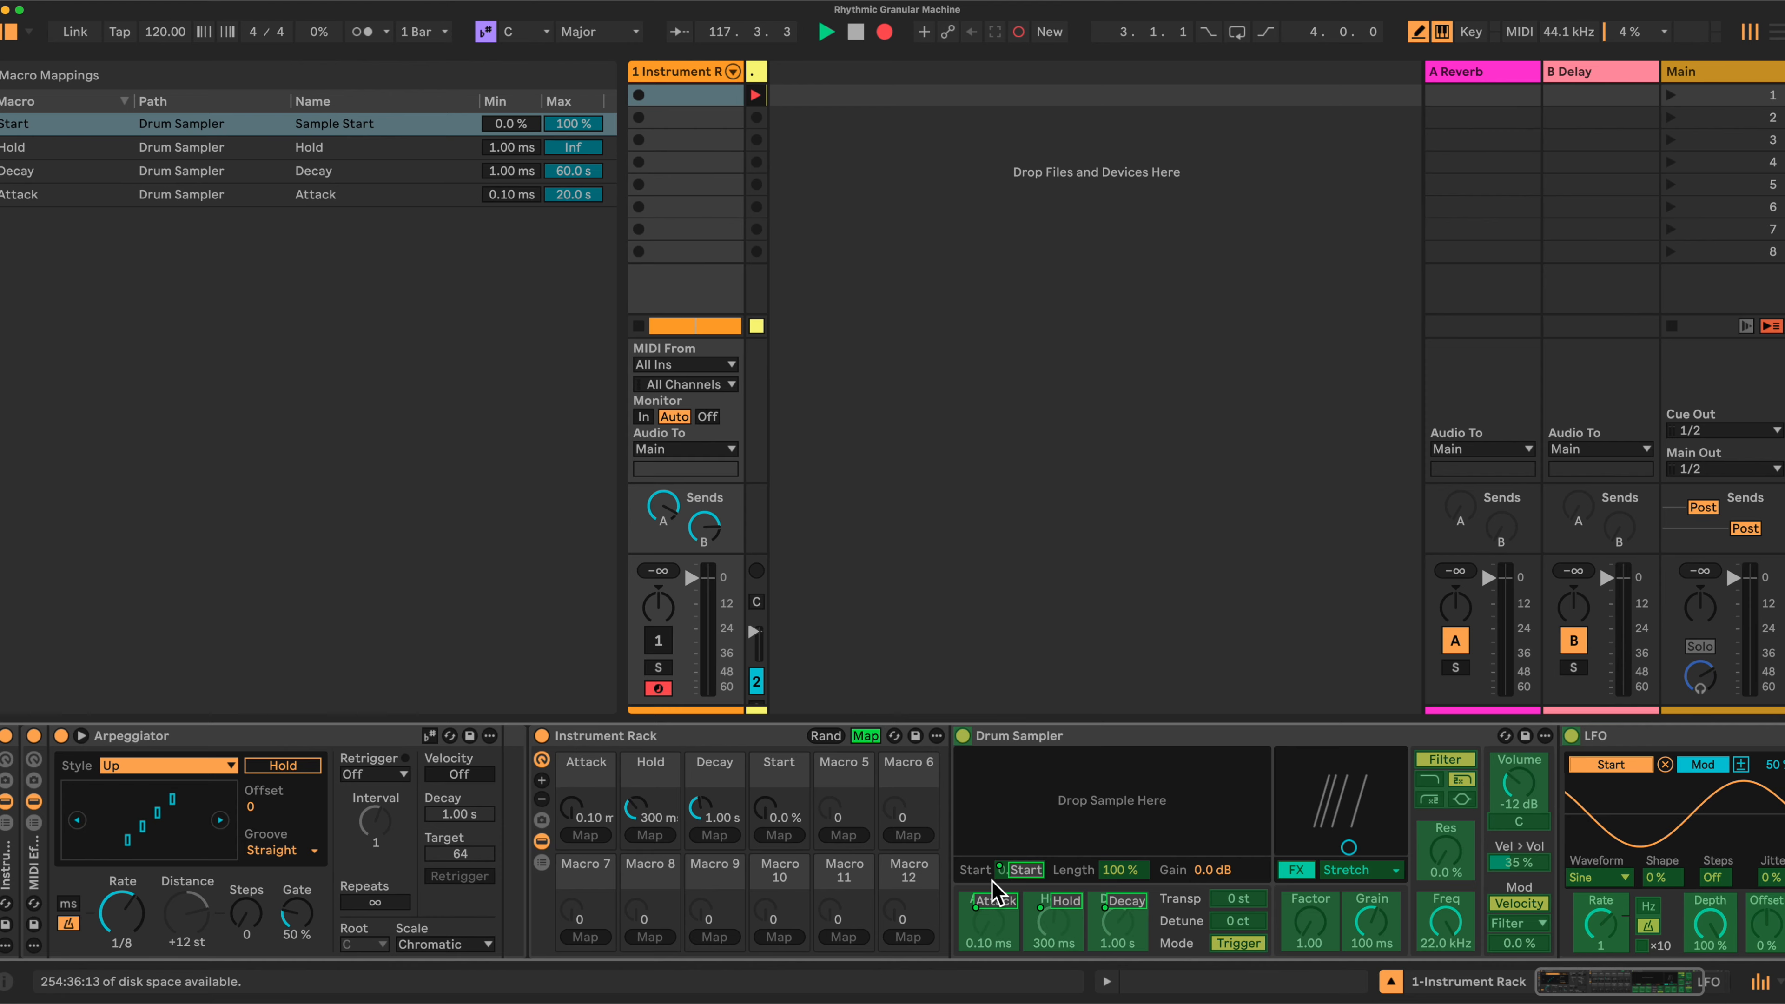
pyautogui.click(1596, 932)
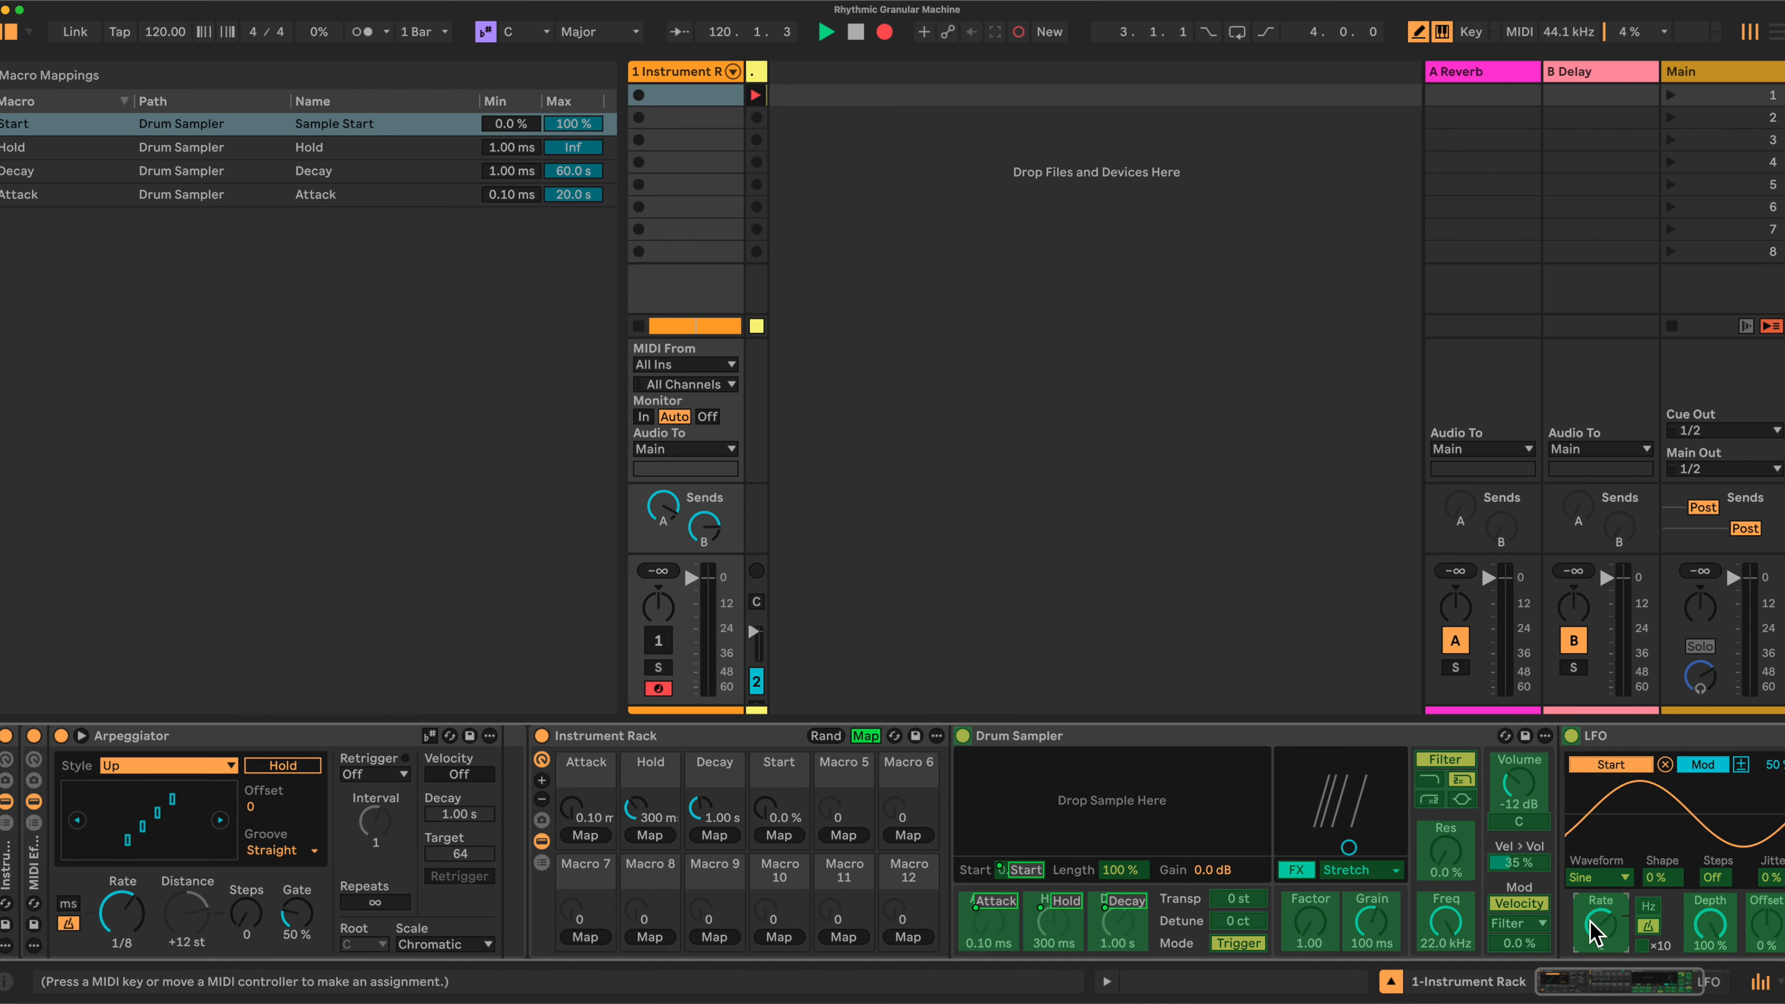
pyautogui.click(846, 835)
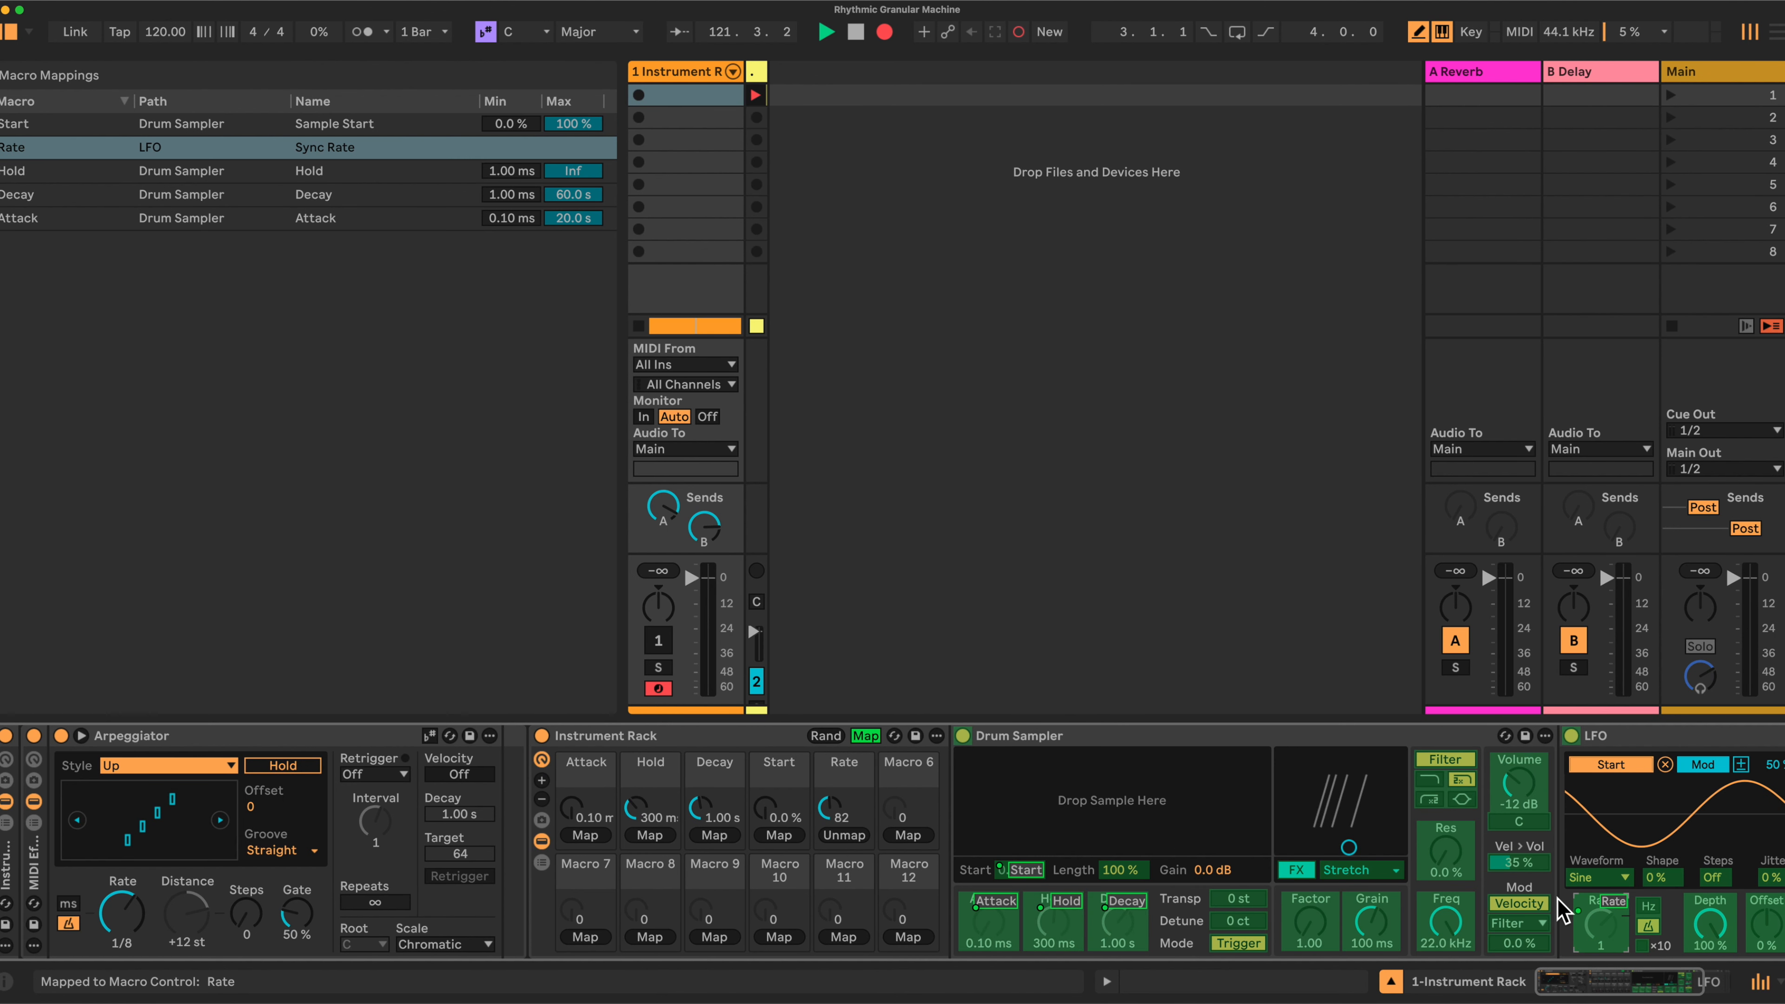
pyautogui.click(1711, 936)
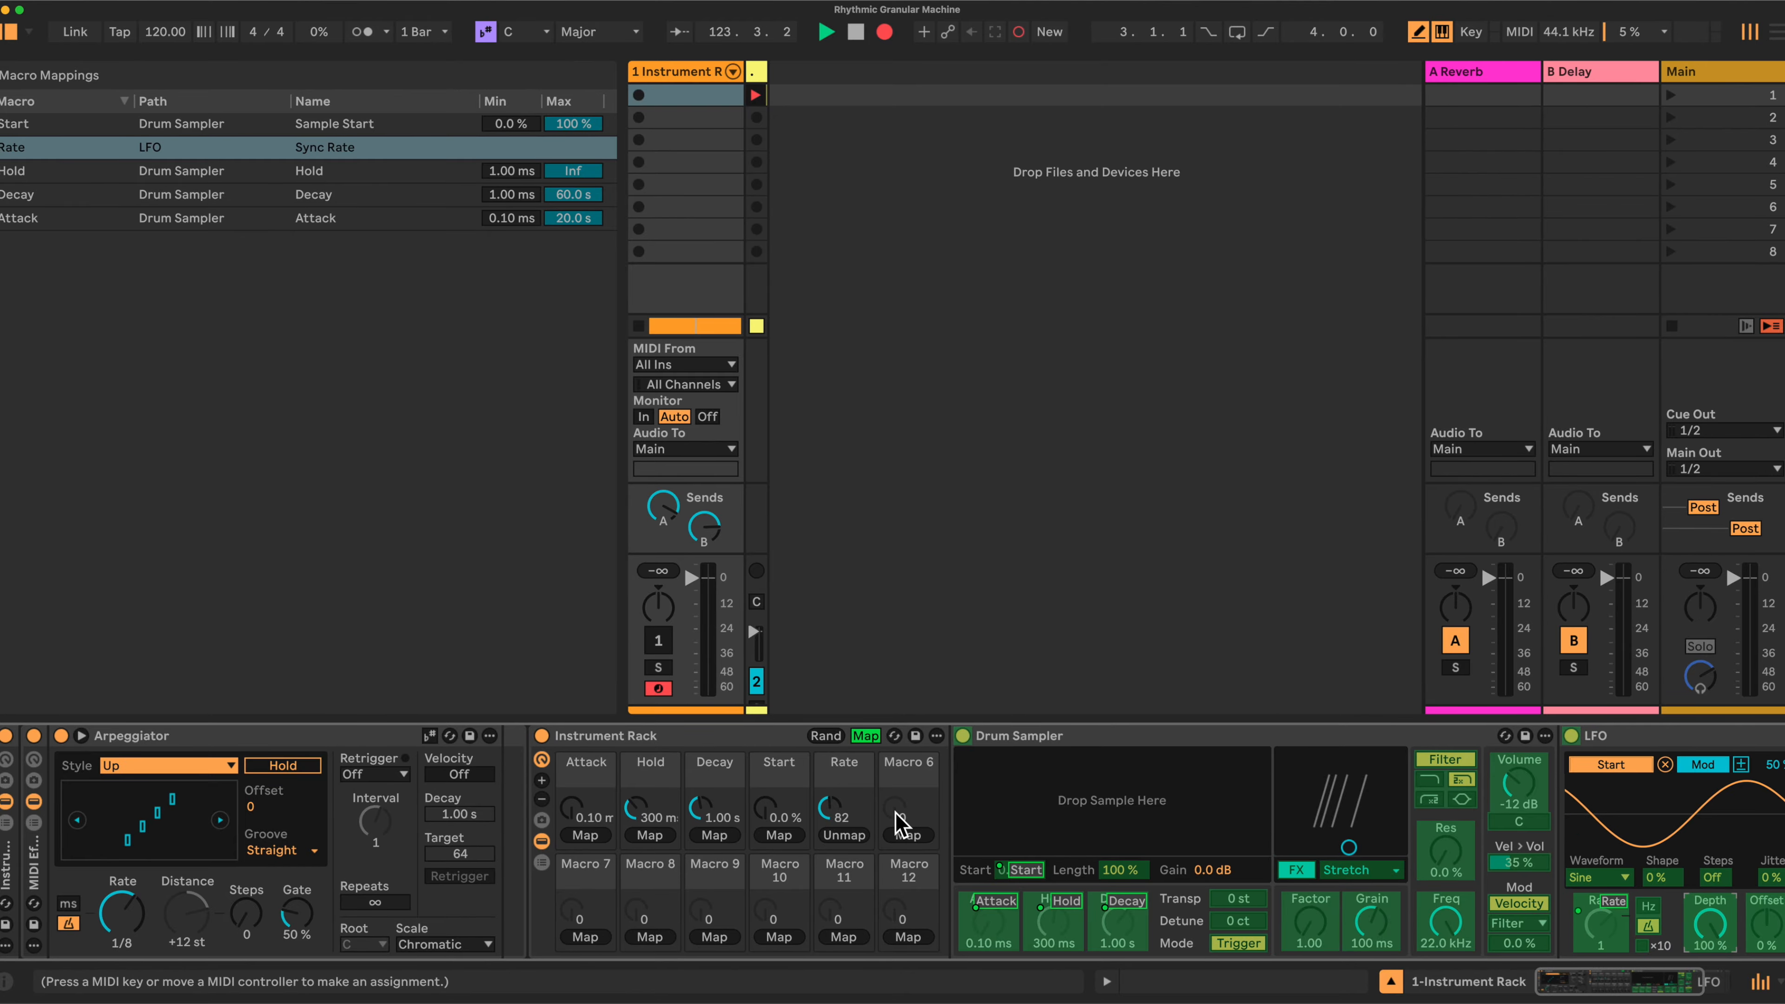
pyautogui.click(906, 835)
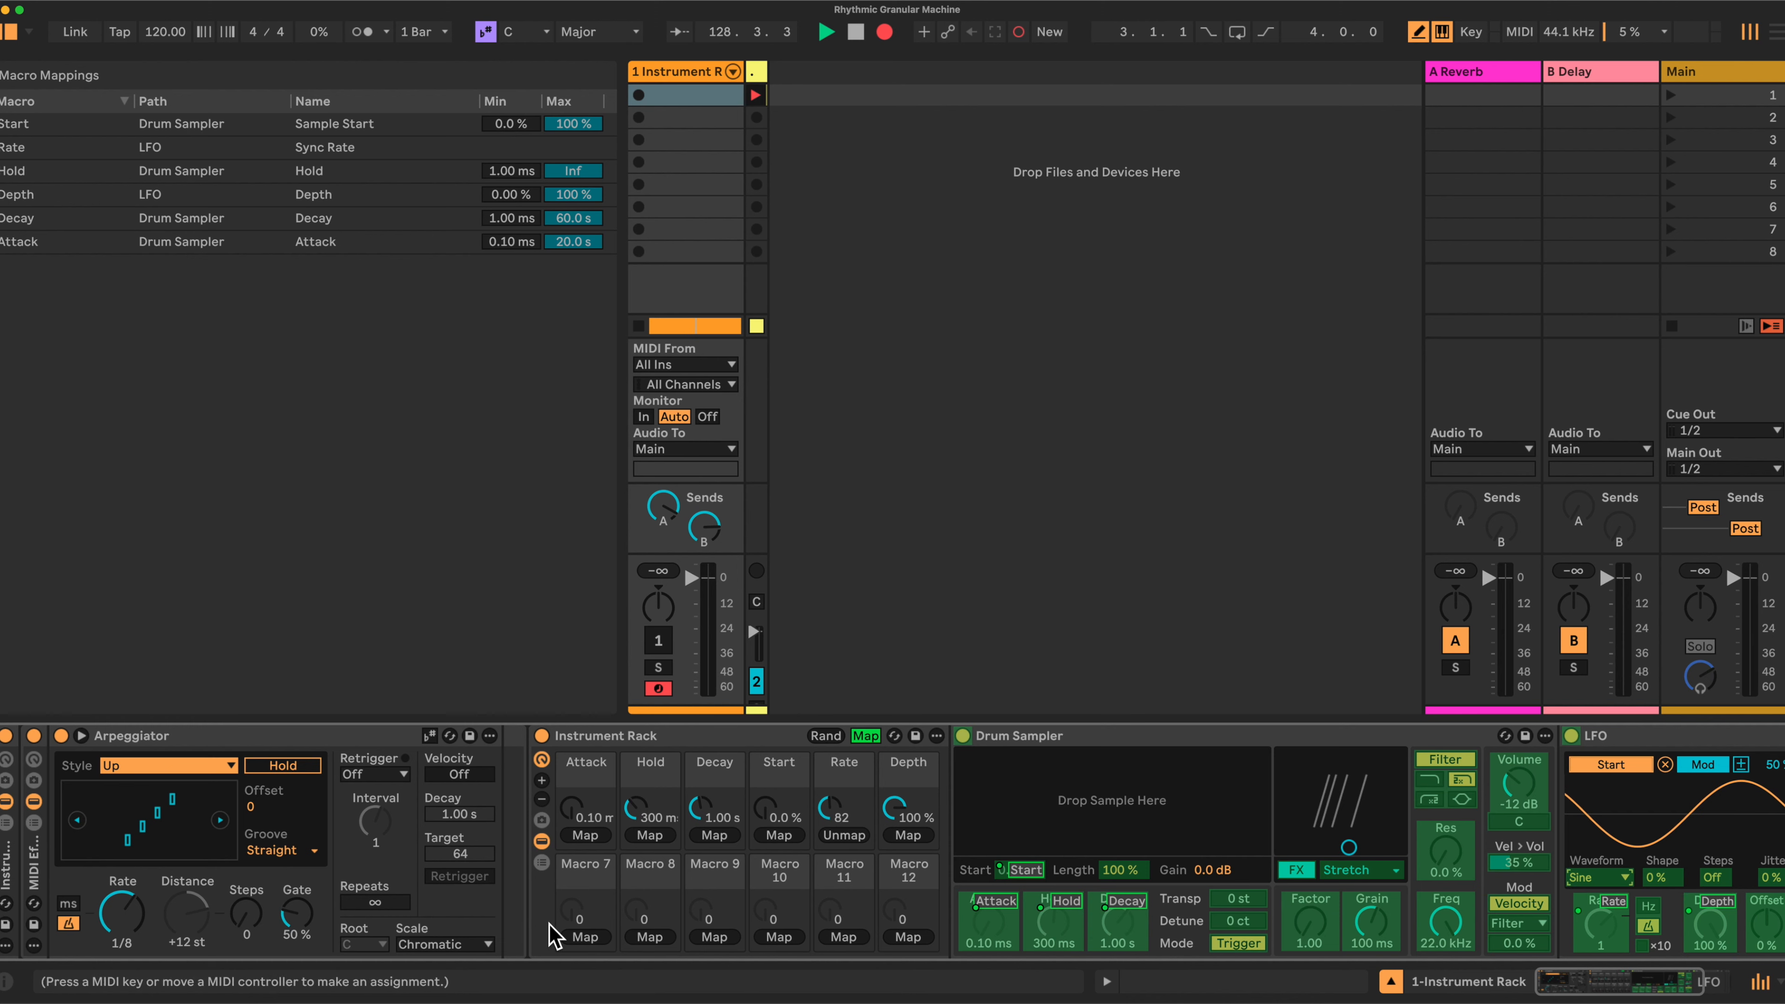
pyautogui.click(584, 937)
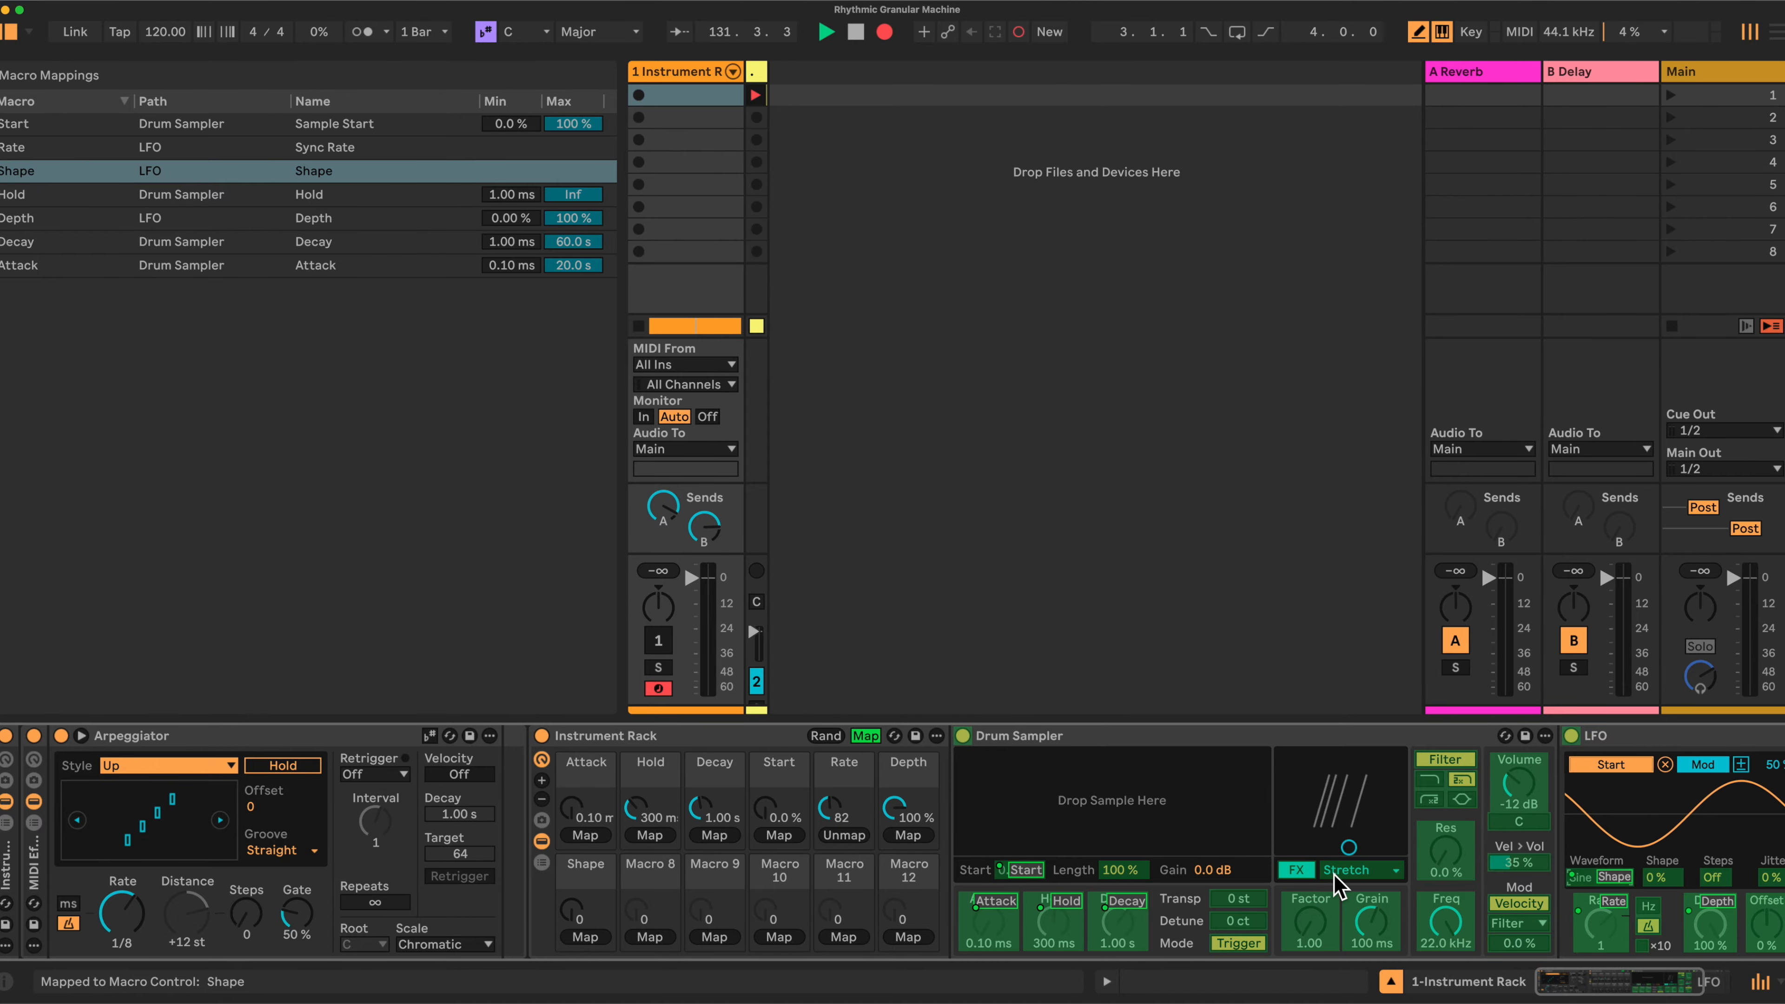
# Step: Map the Drum Sampler's Grain size to Macro 8 and its stretch Factor to Macro 9
pyautogui.click(1376, 929)
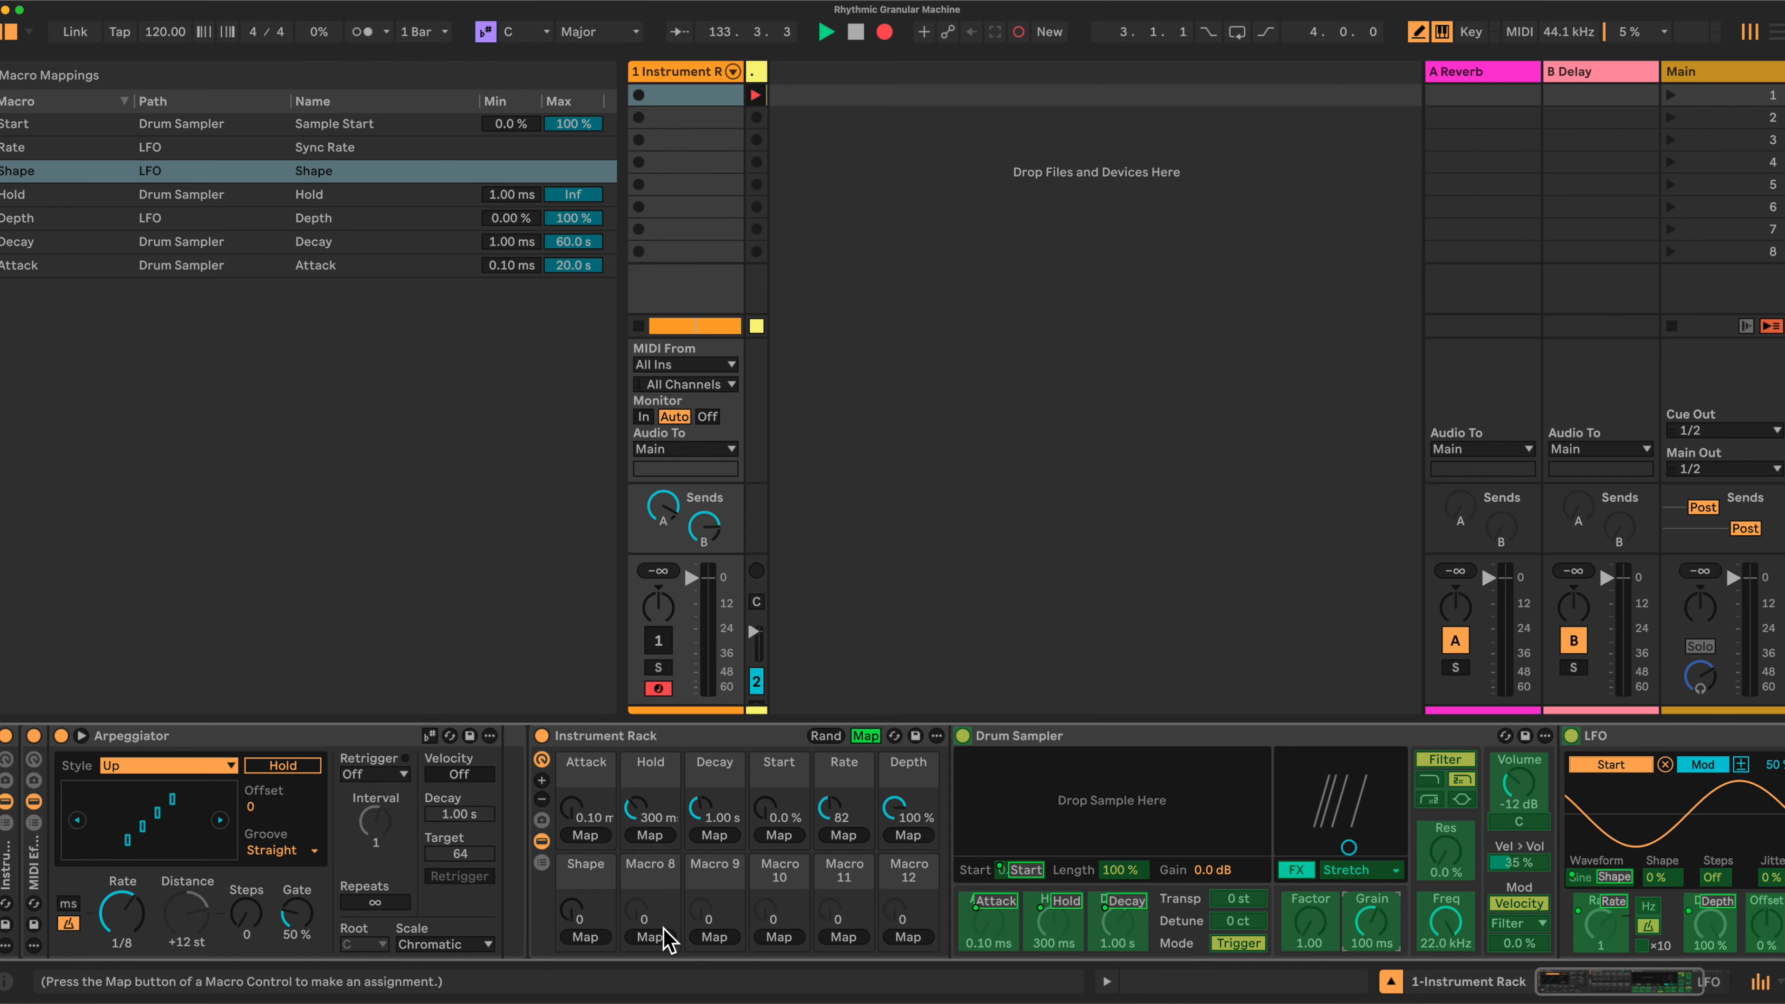
pyautogui.click(648, 937)
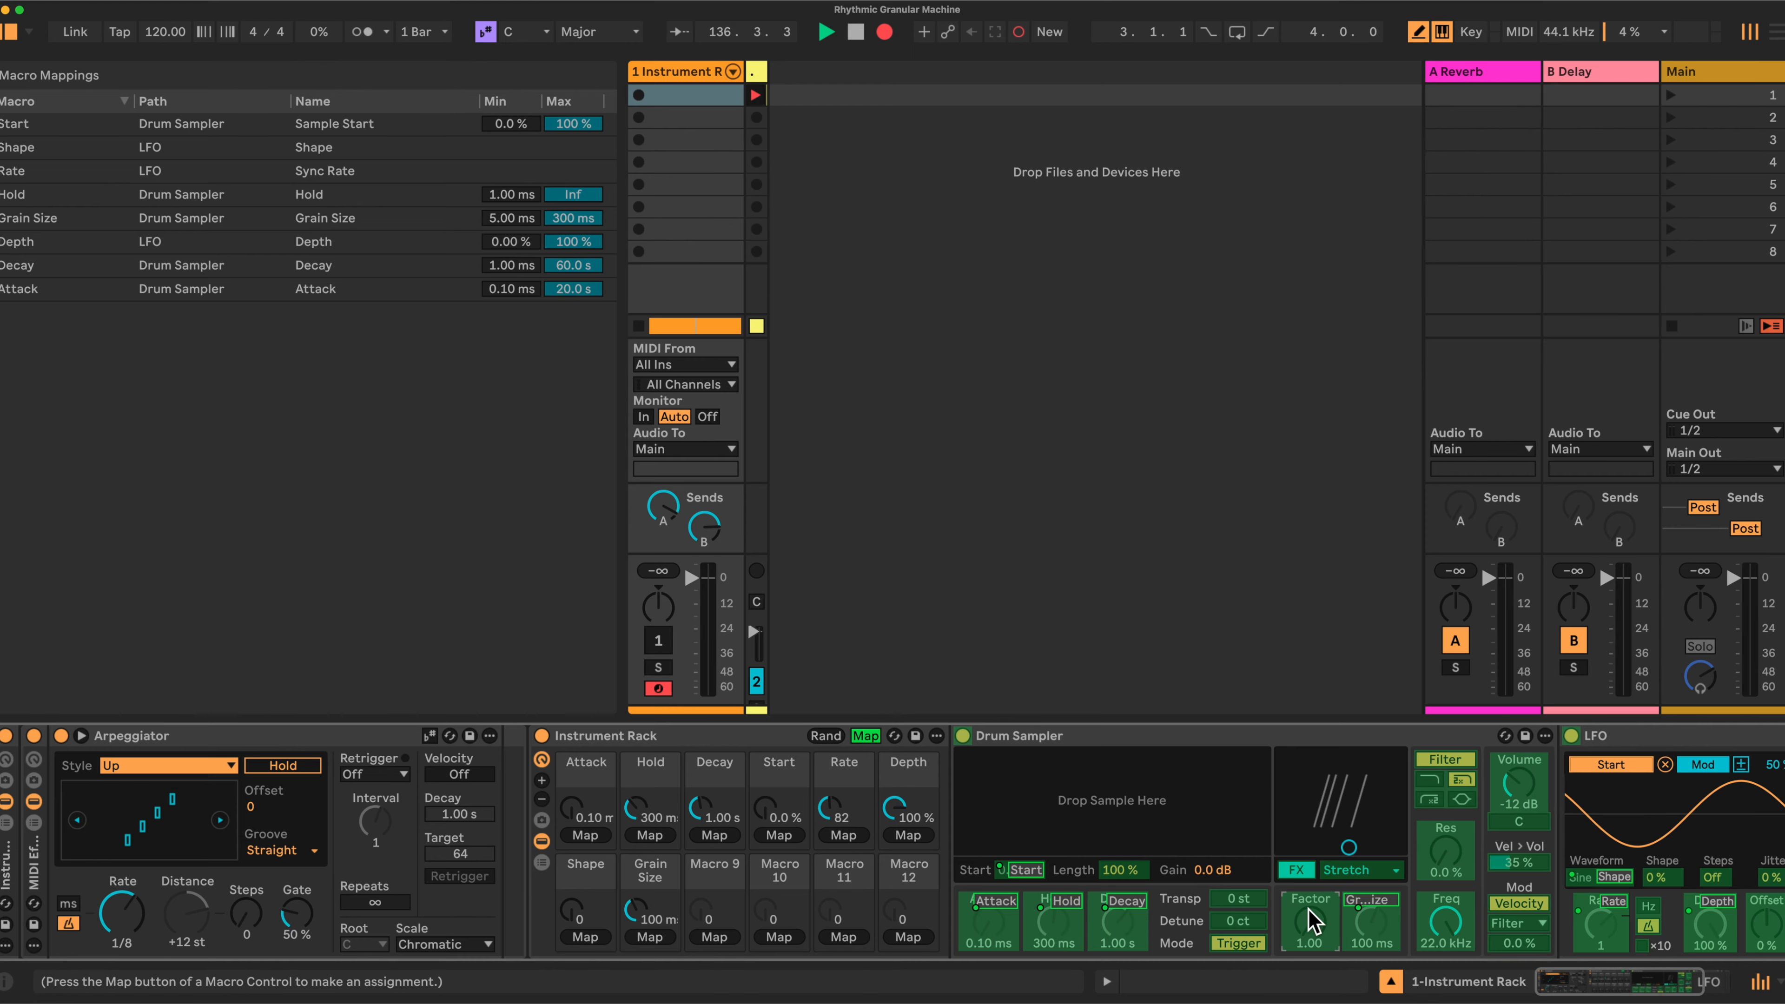
pyautogui.click(714, 937)
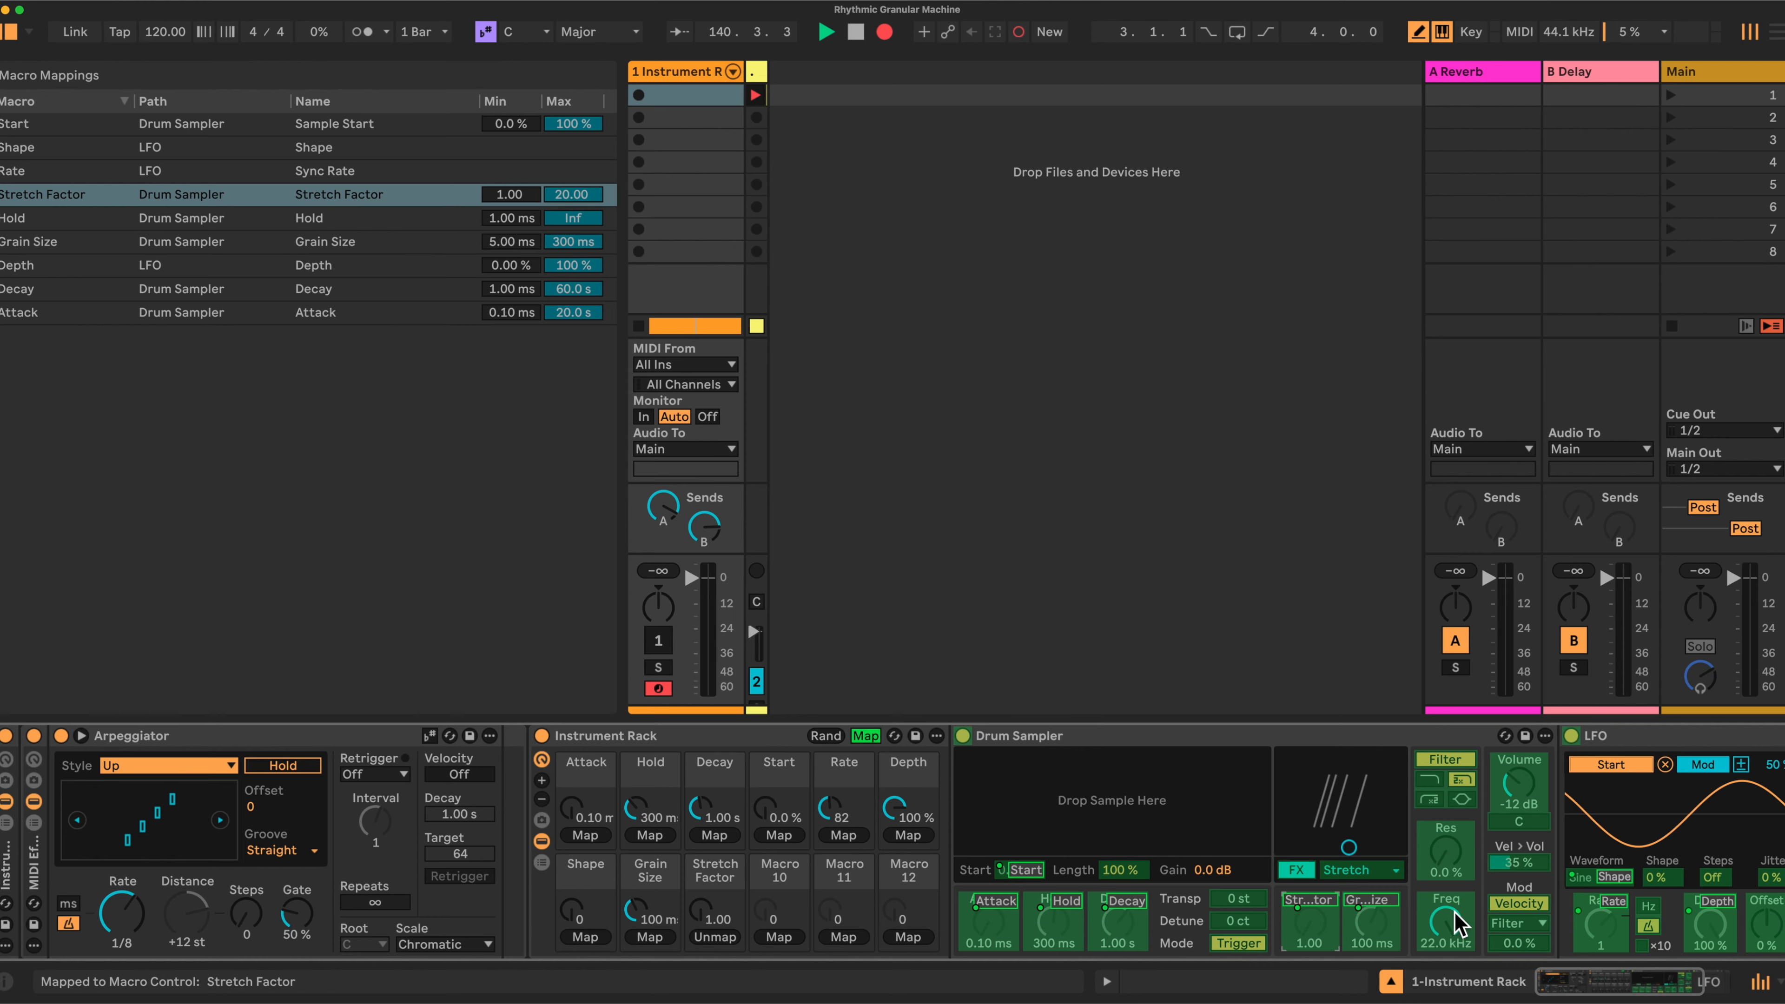
# Step: Map the Drum Sampler's filter frequency to Macro 10 and its filter resonance to Macro 11 of the inner Instrument Rack
pyautogui.click(1464, 934)
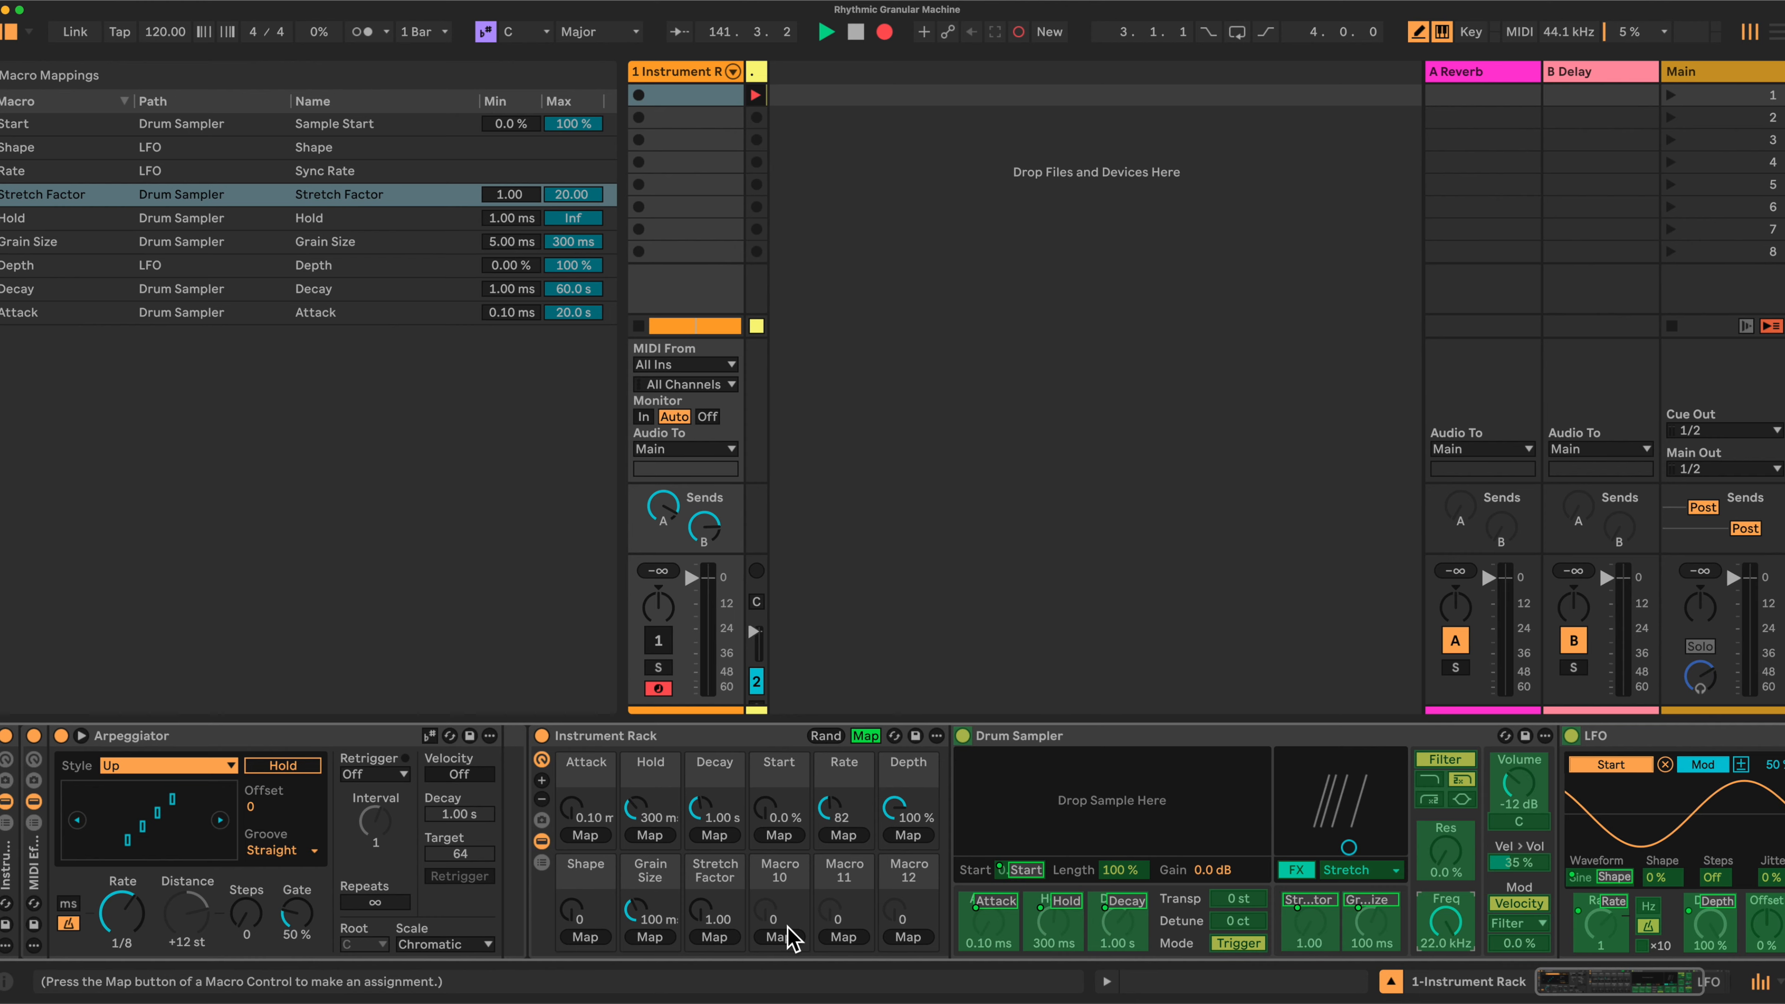
pyautogui.click(779, 937)
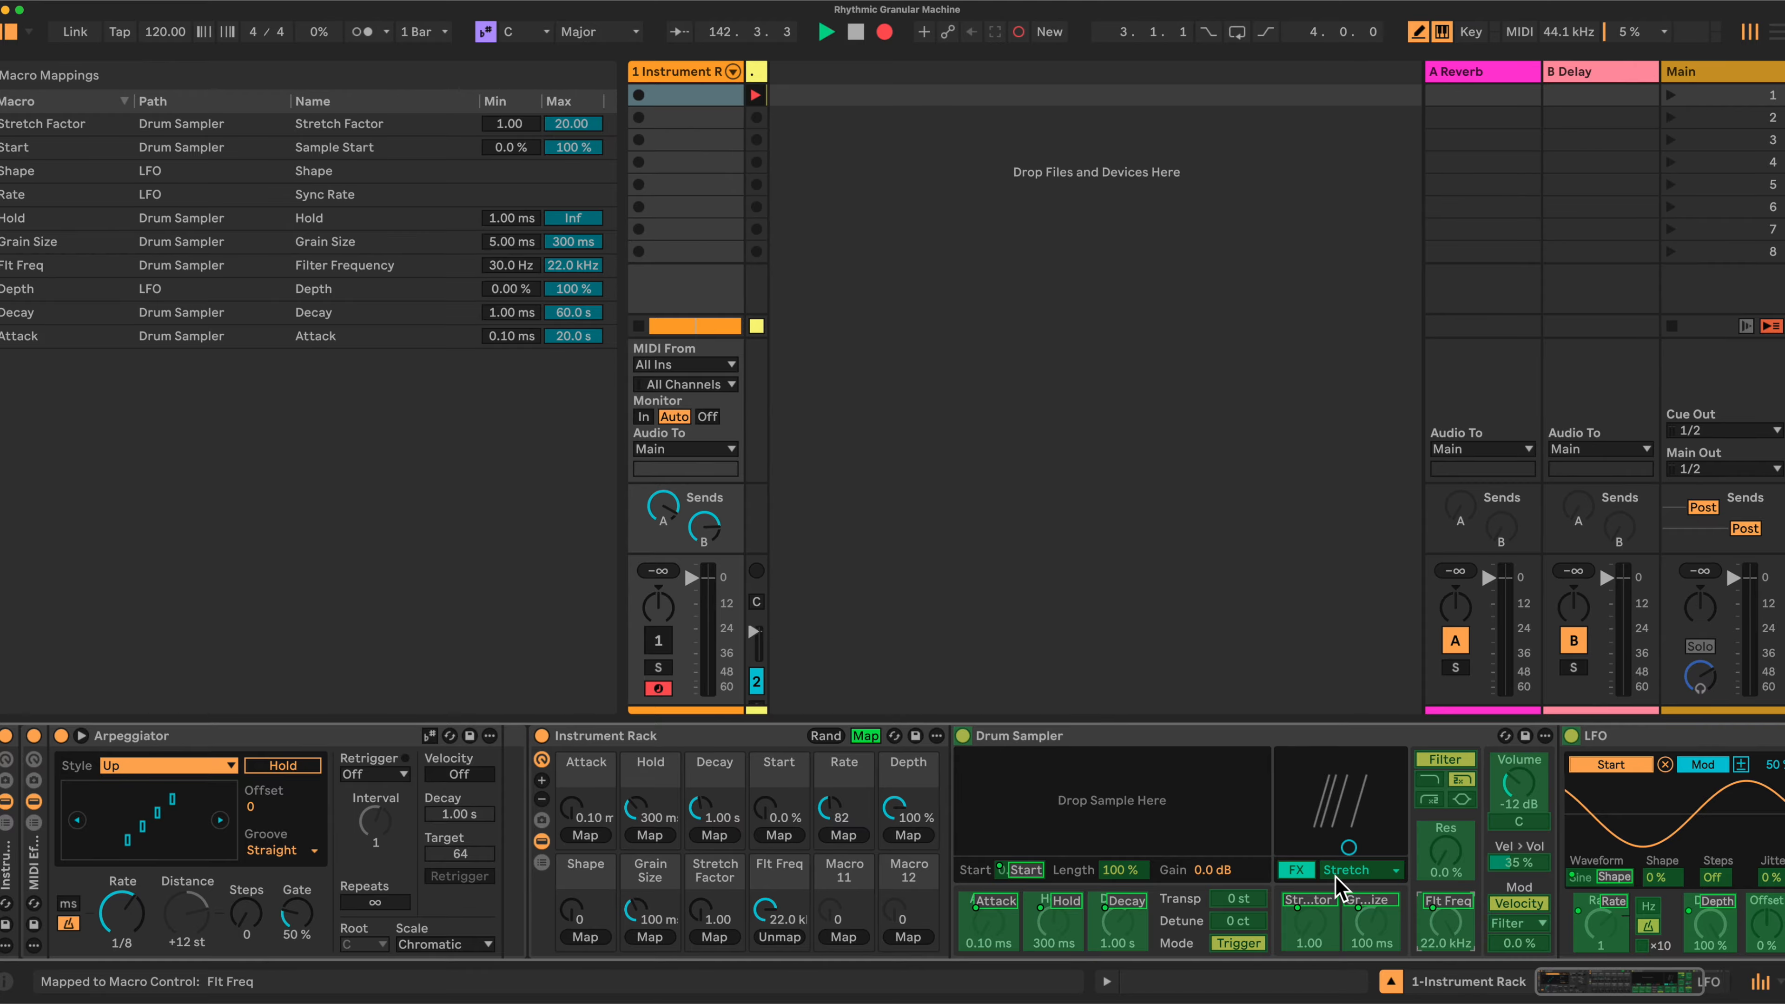
pyautogui.click(1446, 850)
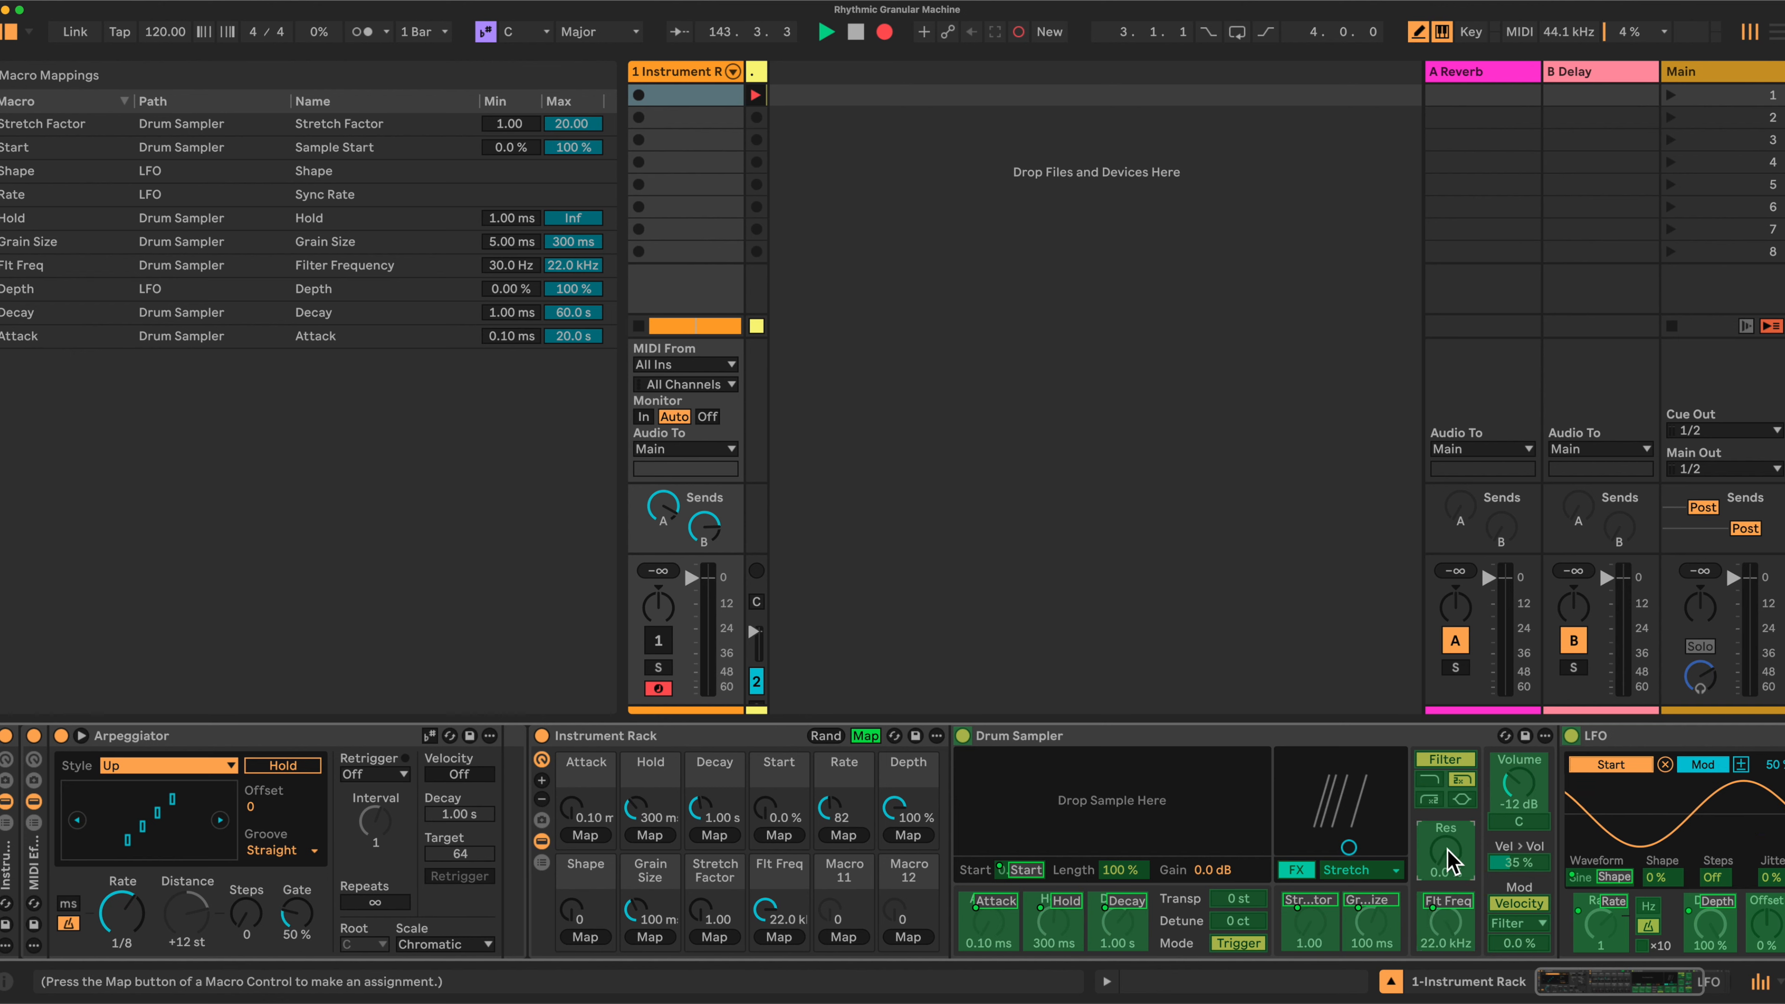
pyautogui.click(843, 937)
# Step: Rename the inner rack's unused Macro 12 as "-", leave mapping mode, and collapse the Drum Sampler and LFO devices
pyautogui.rightClick(919, 892)
pyautogui.click(957, 669)
pyautogui.press('BackSpace')
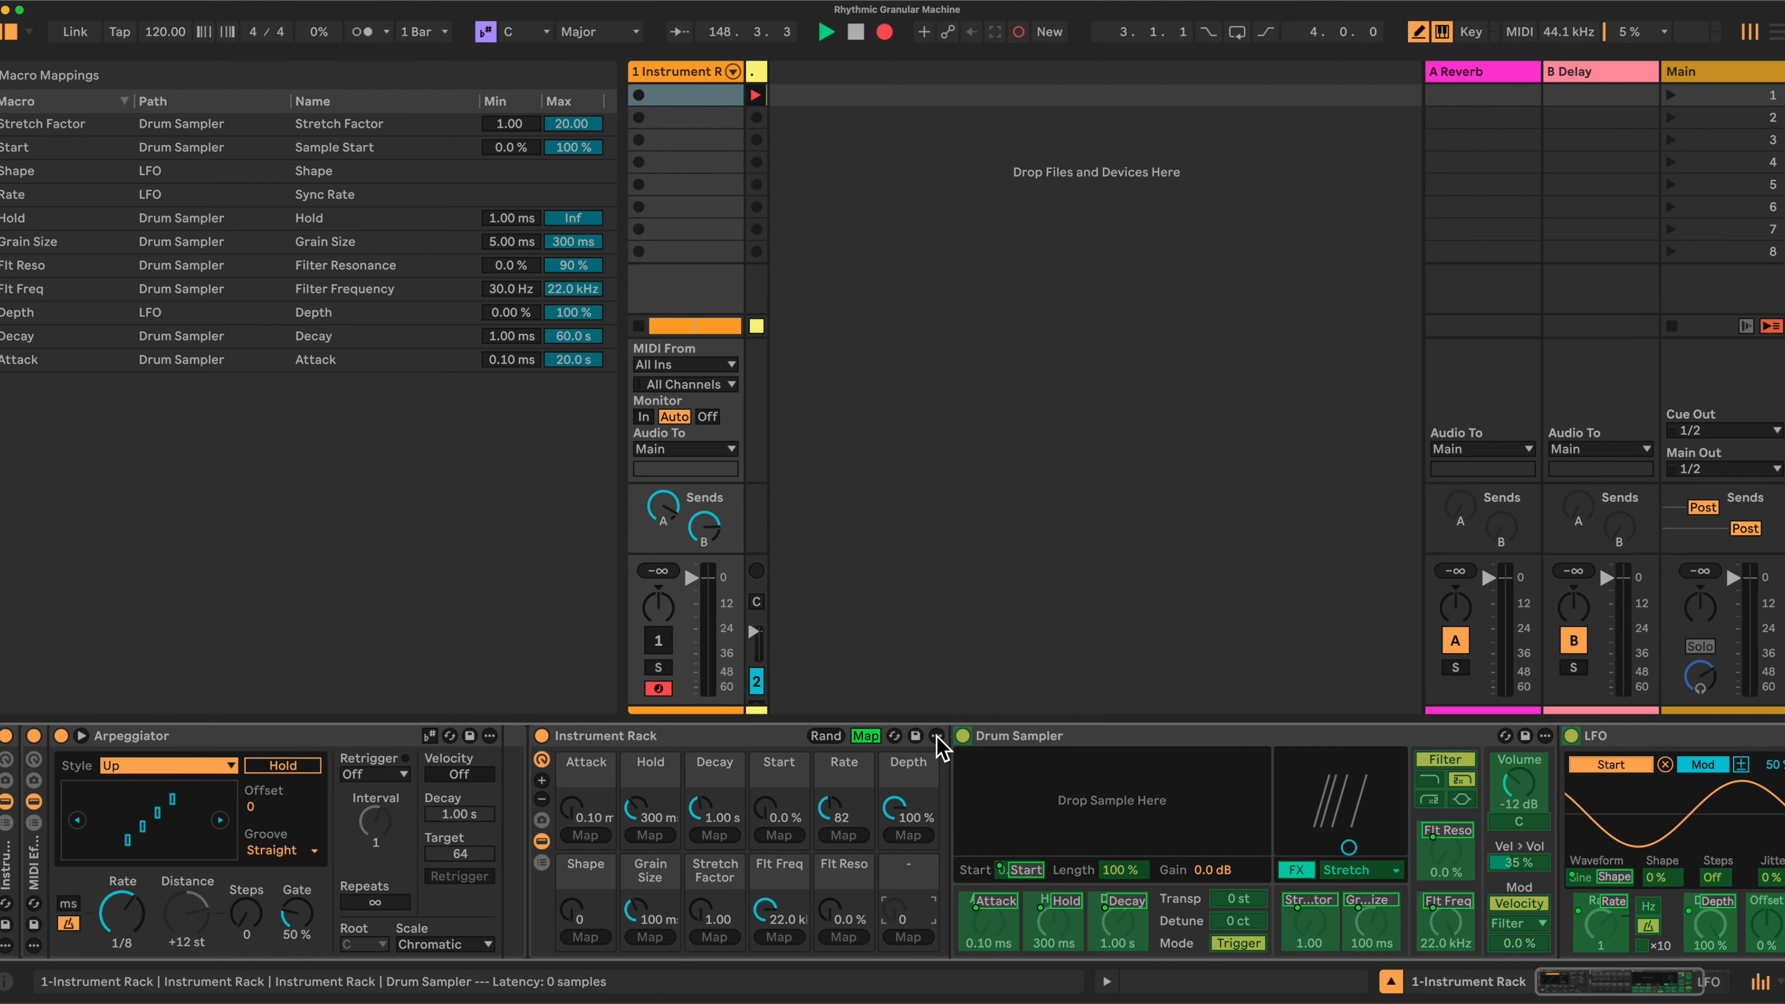
pyautogui.click(868, 737)
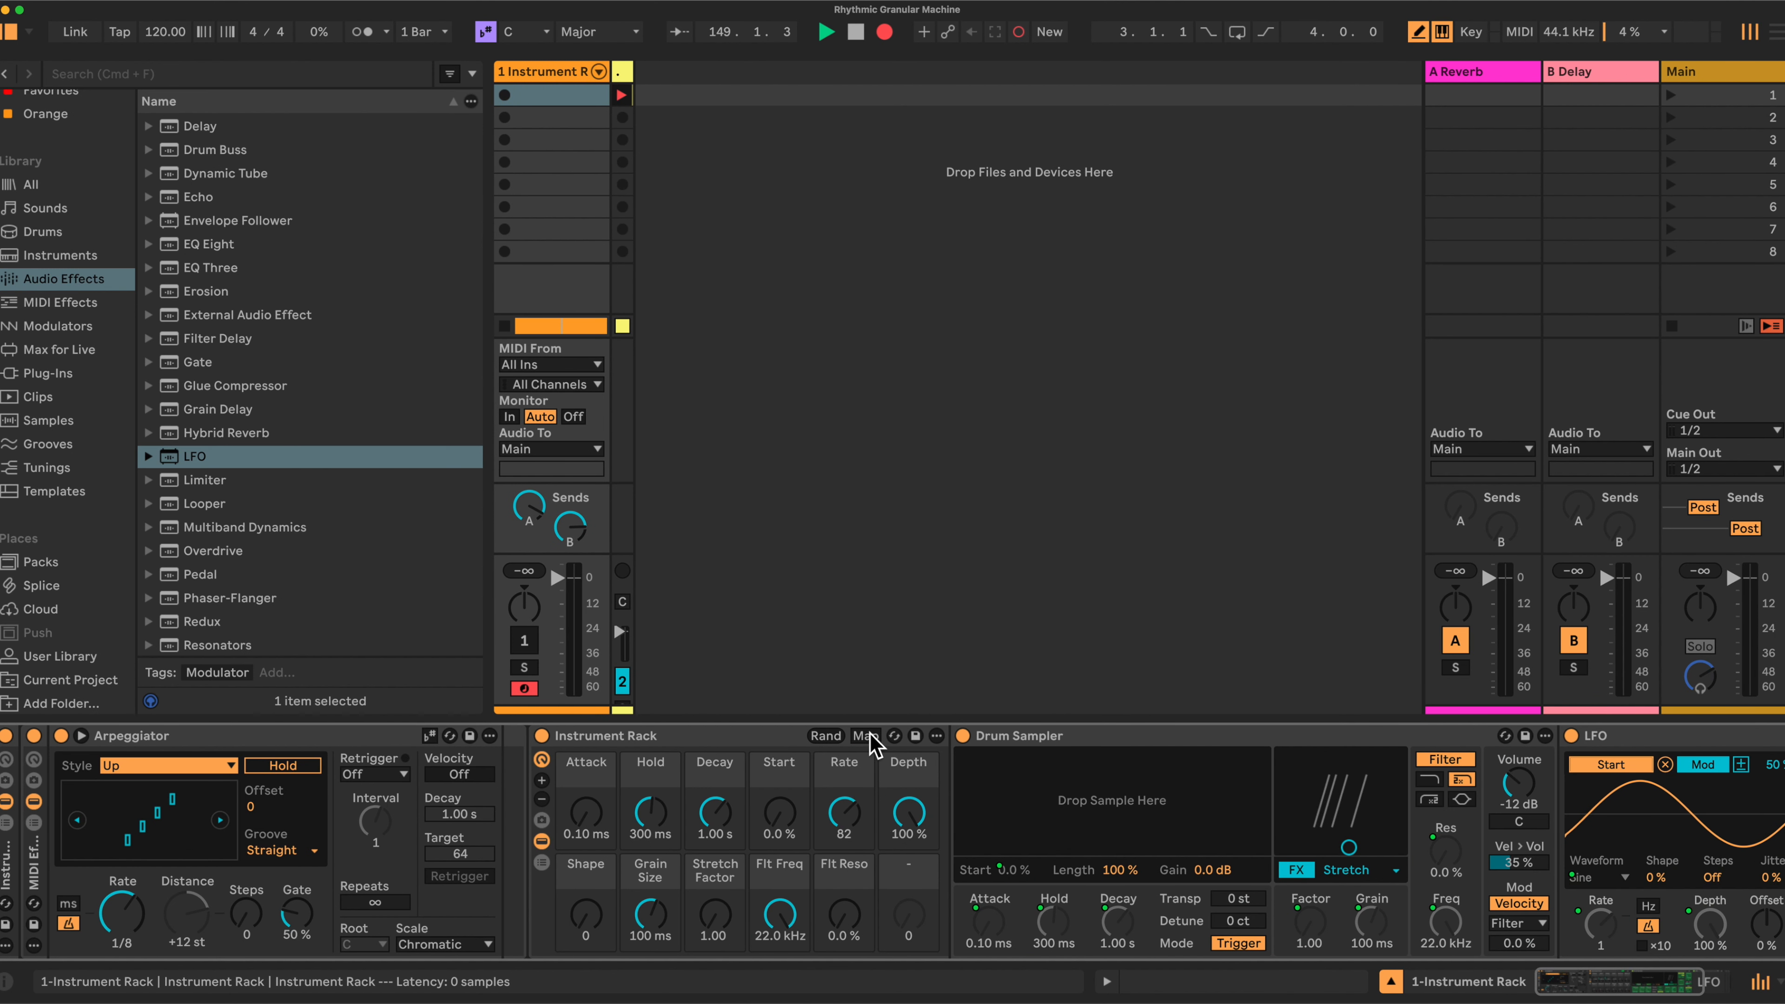
pyautogui.doubleClick(1047, 737)
pyautogui.doubleClick(1060, 738)
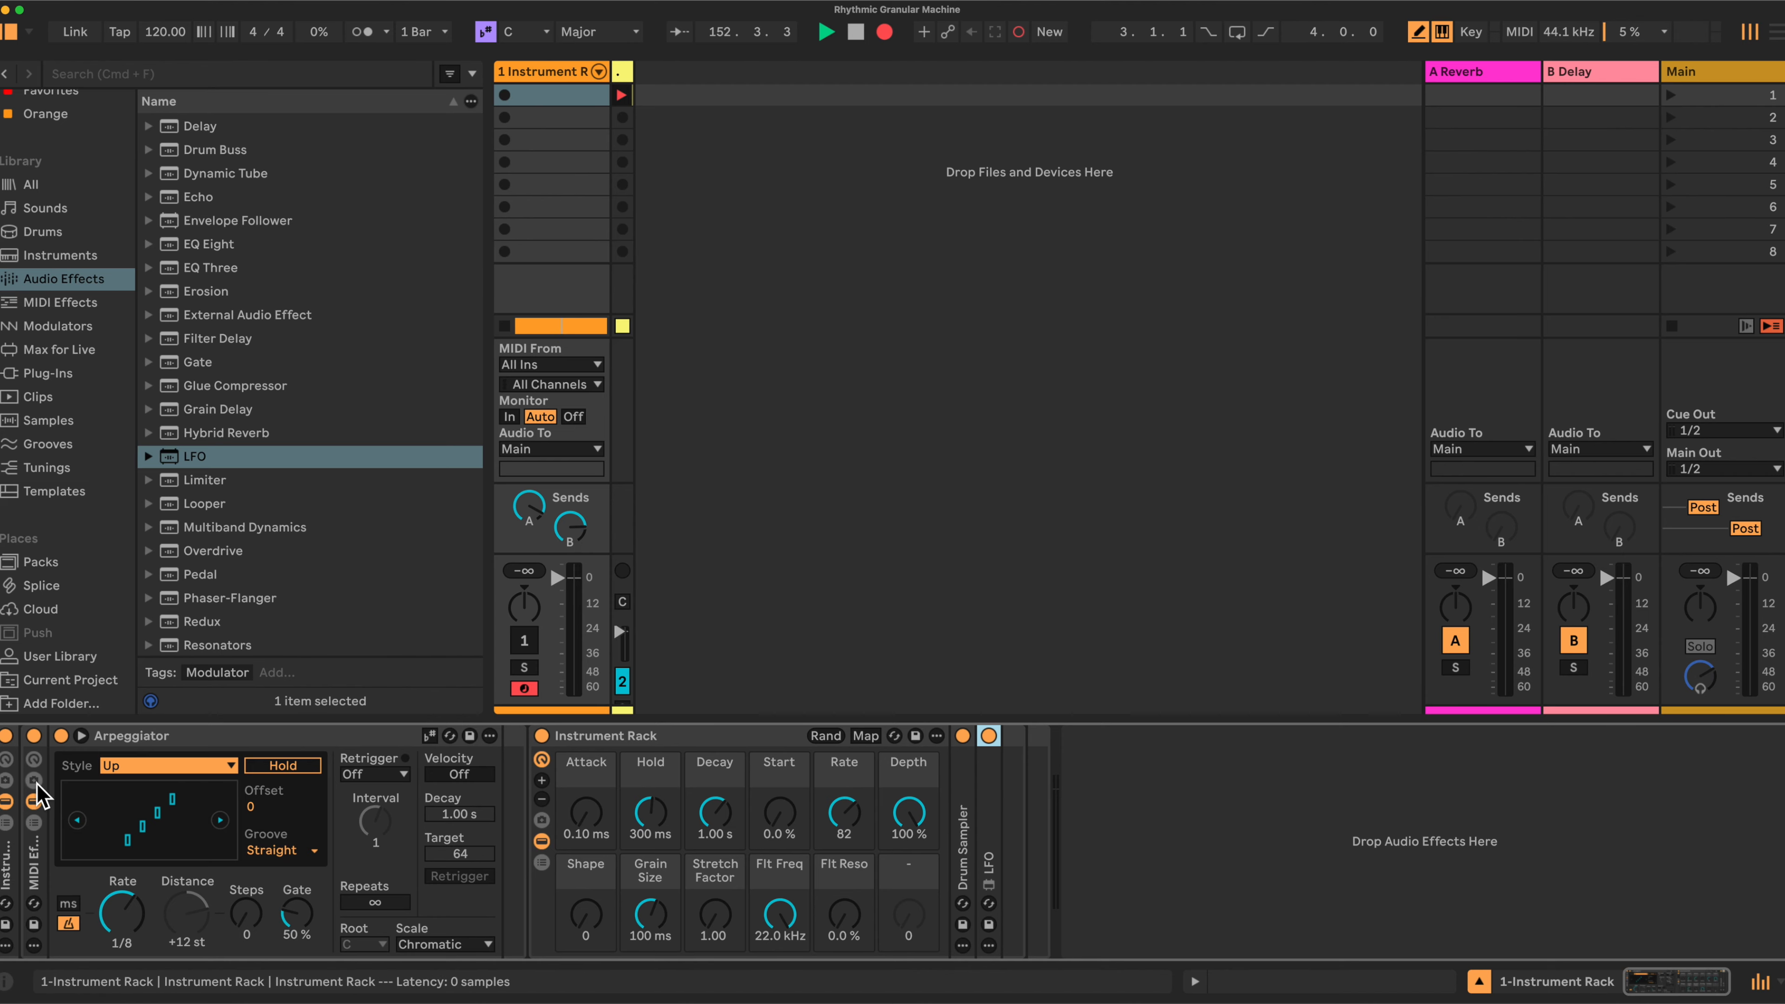
# Step: Show the MIDI Effect Rack's macro controls, reduce them to six, and turn on its macro mapping
pyautogui.click(33, 761)
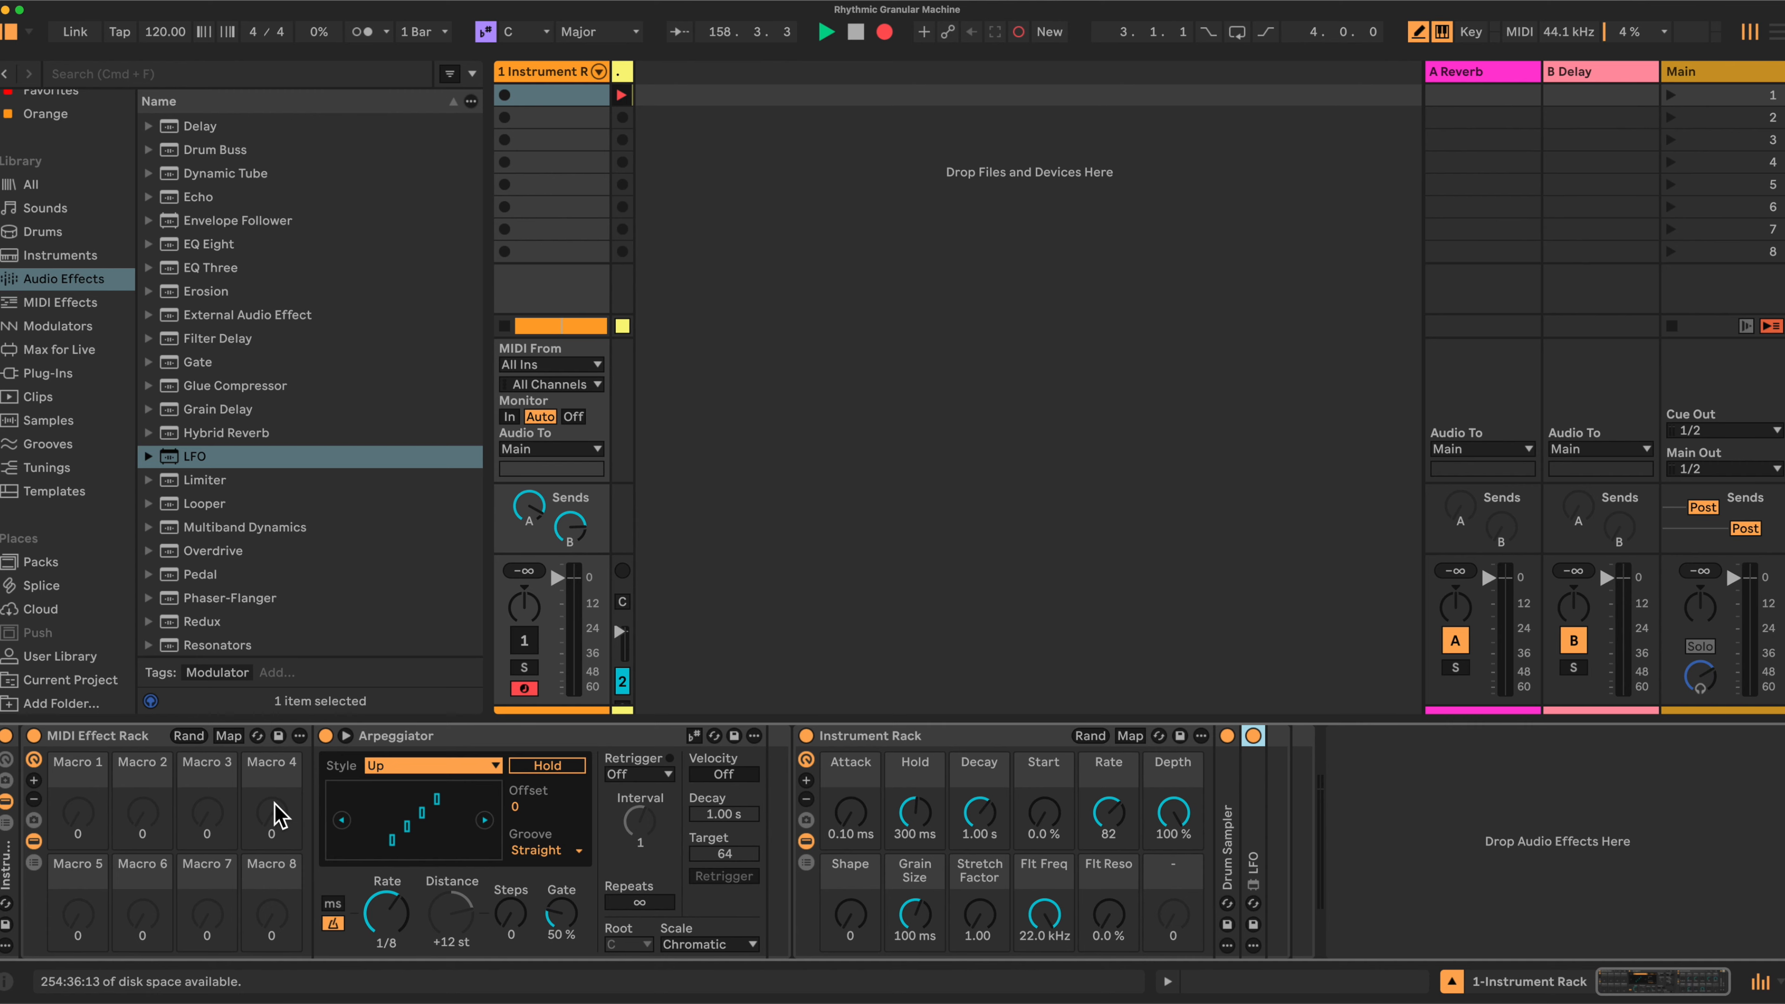
pyautogui.click(34, 800)
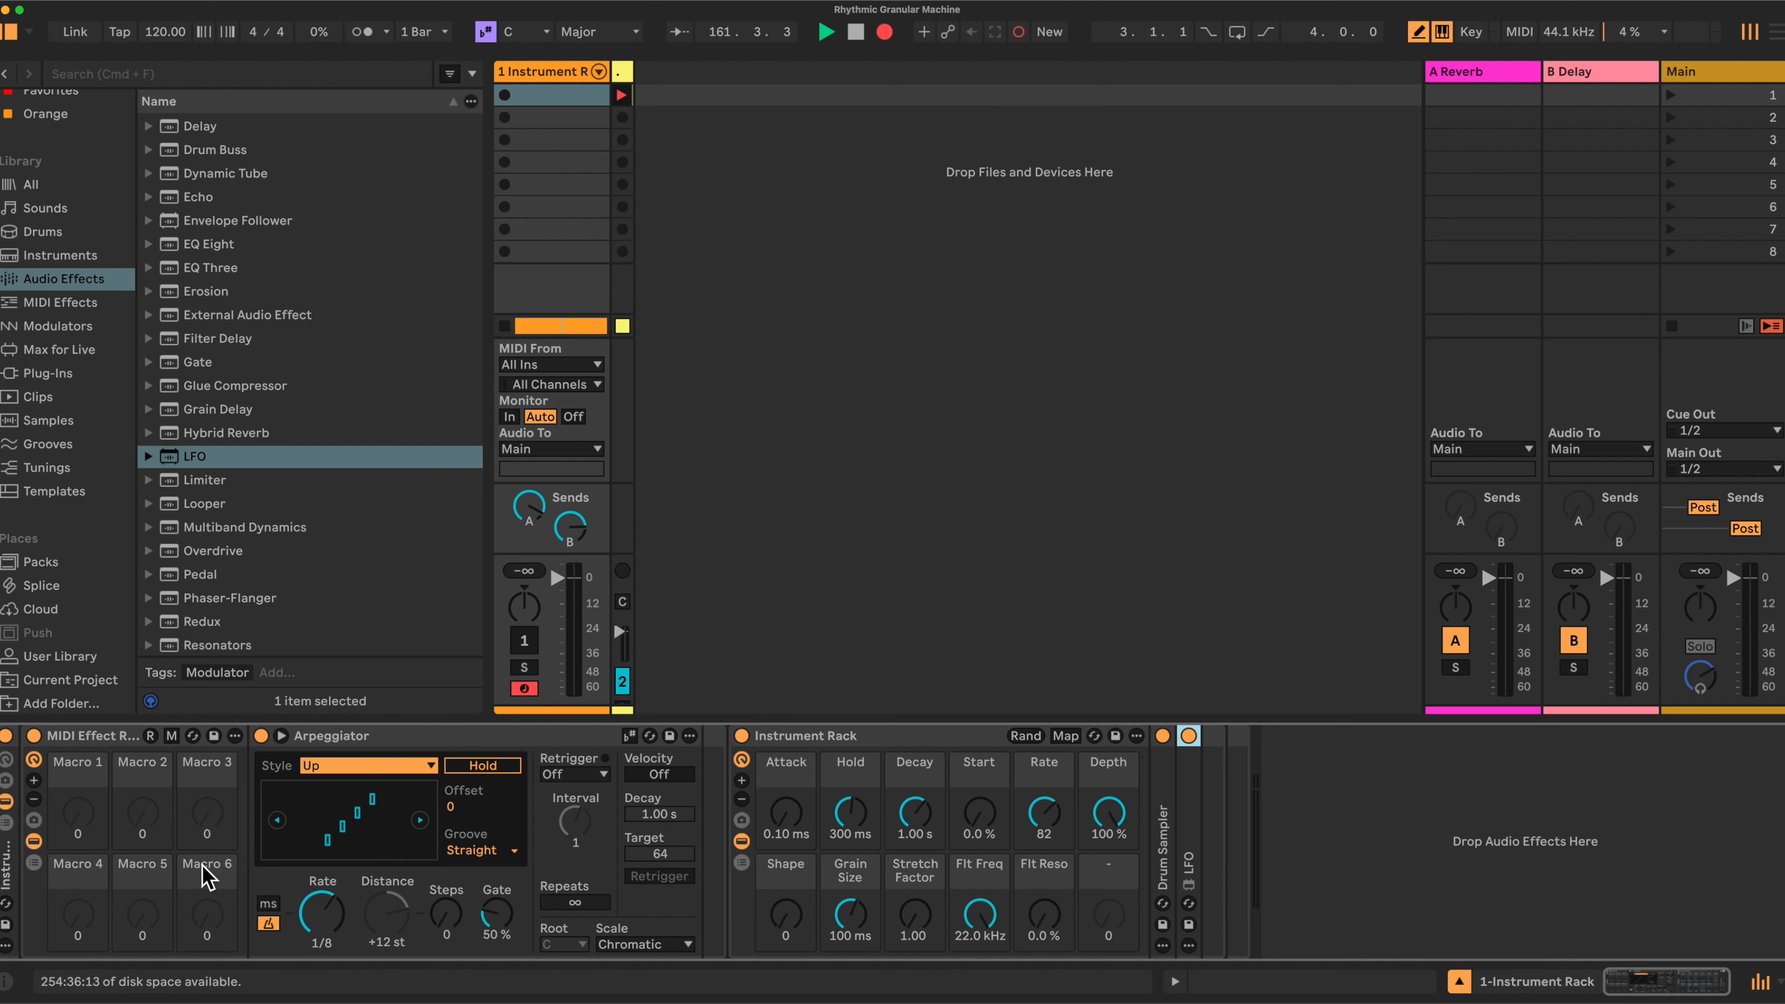
pyautogui.click(171, 737)
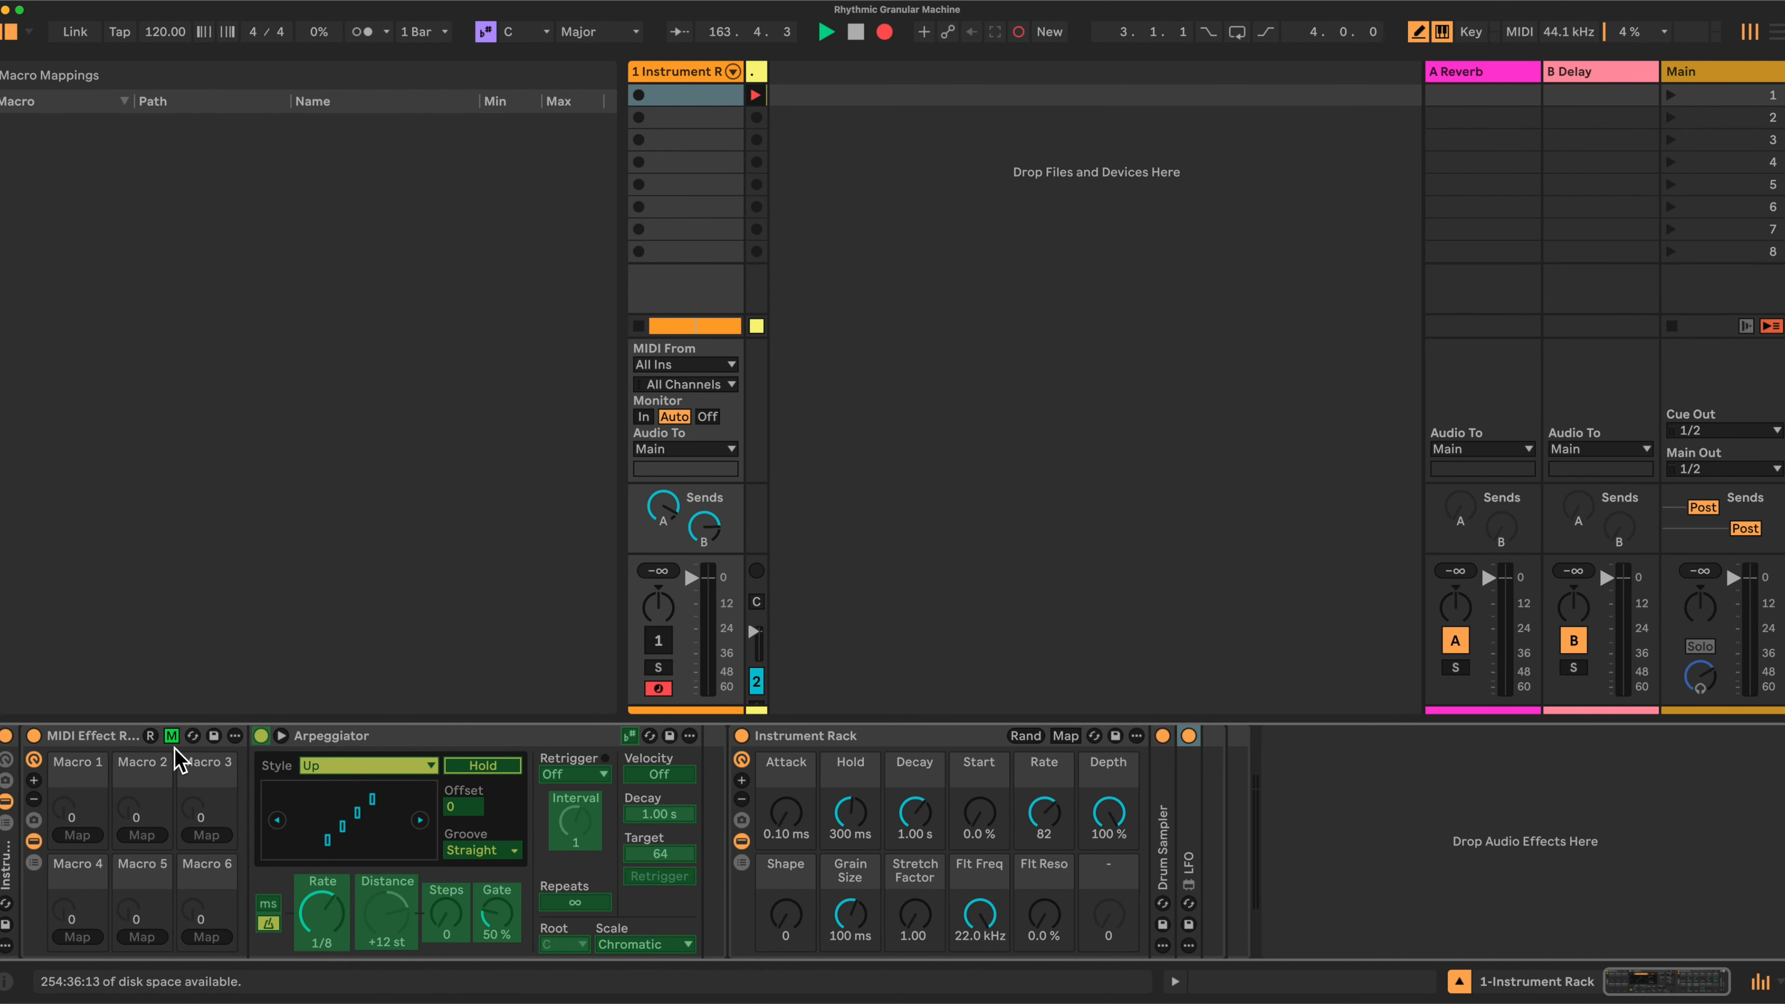
pyautogui.click(34, 780)
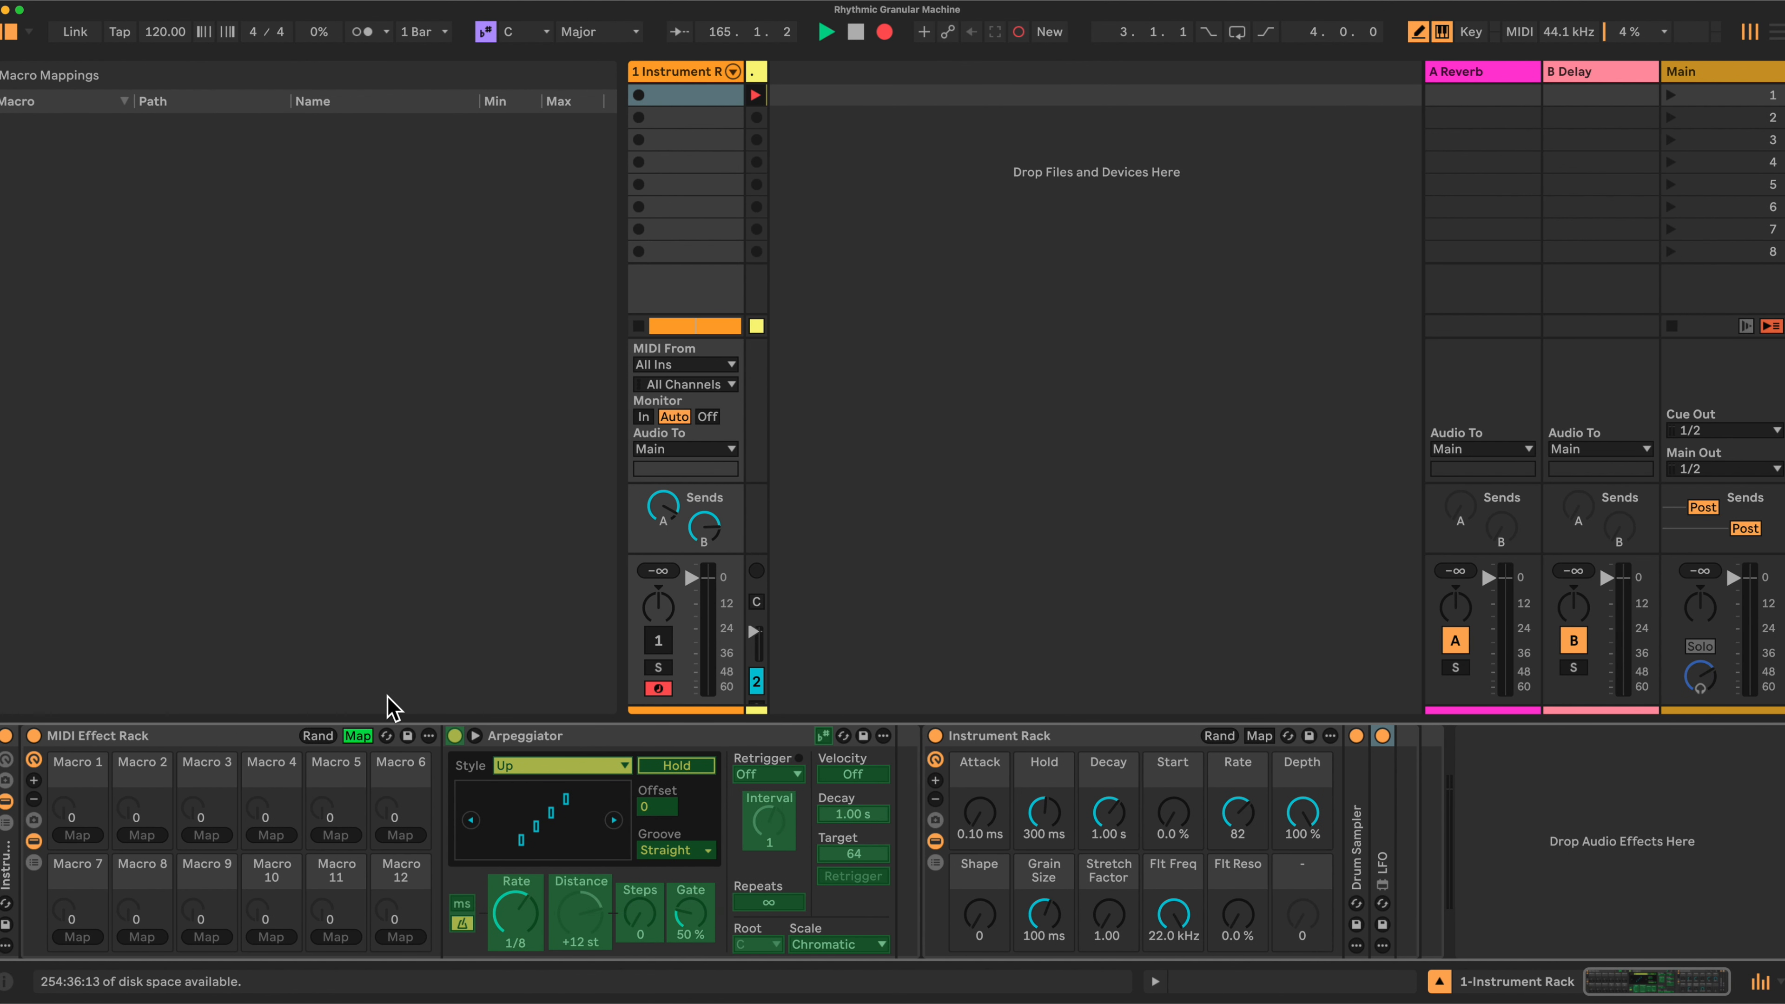
pyautogui.click(33, 799)
pyautogui.click(34, 798)
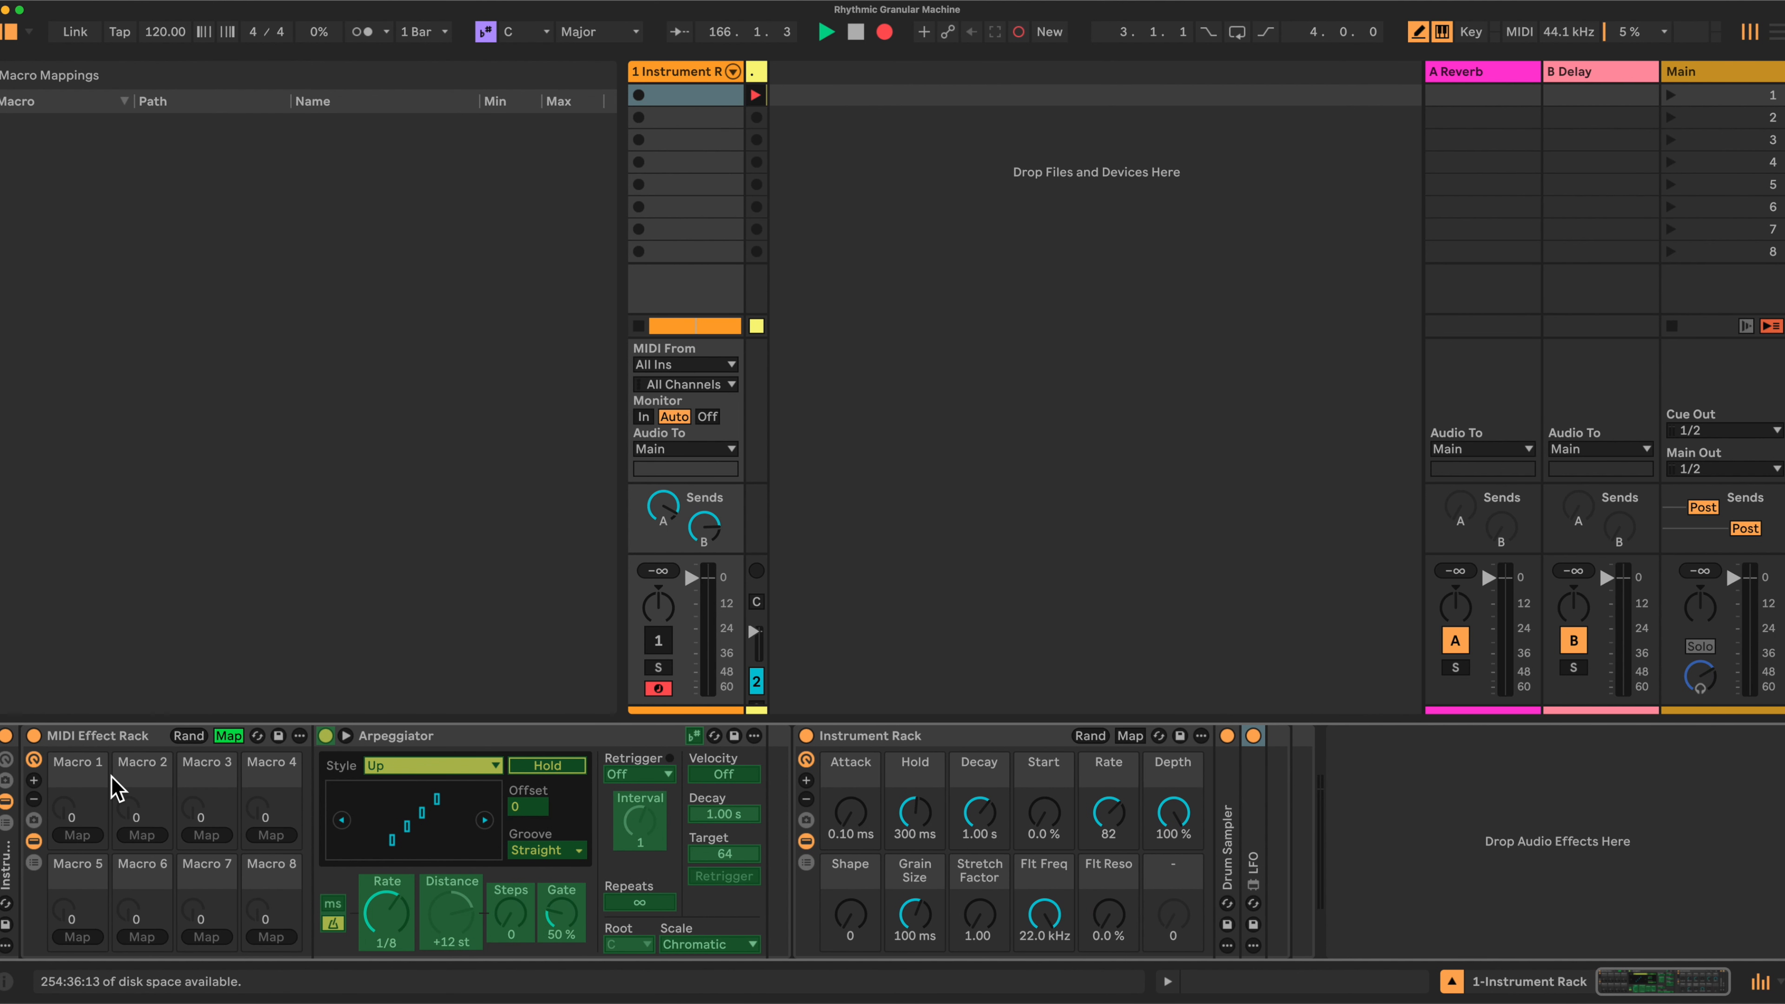
pyautogui.click(34, 799)
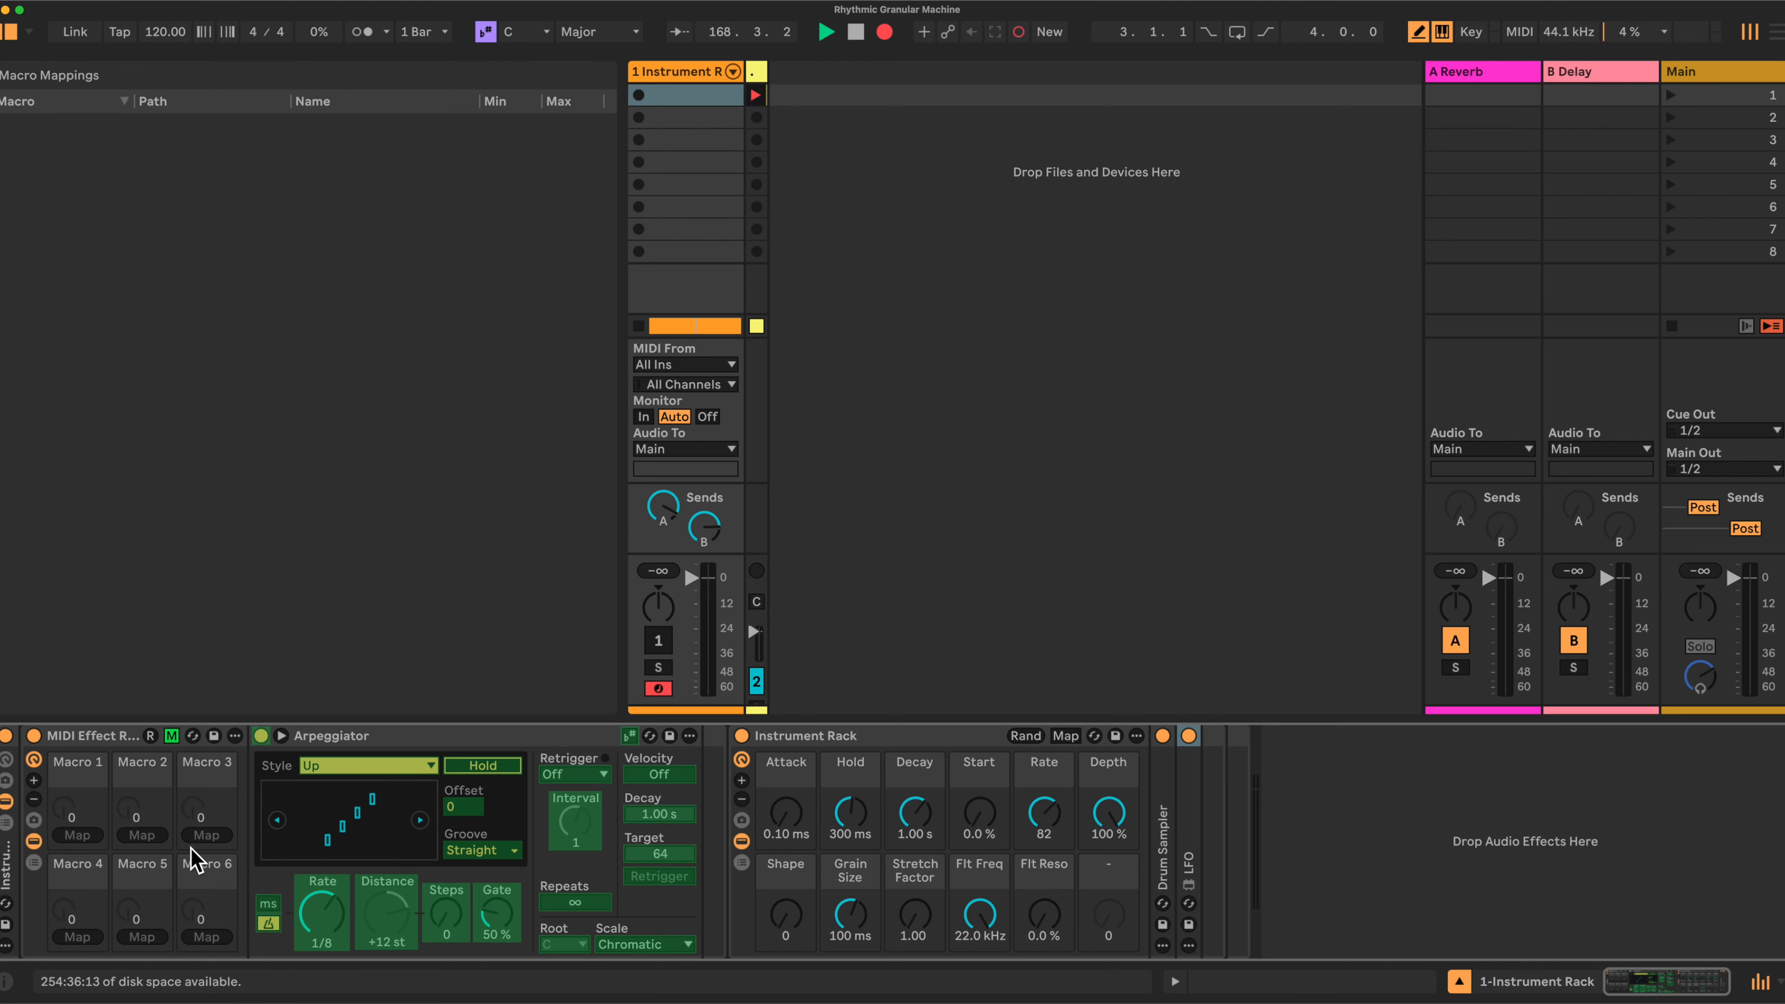
# Step: Map the Arpeggiator's Rate, Distance and Steps to Macros 1, 2 and 3 of the MIDI Effect Rack
pyautogui.click(320, 918)
pyautogui.click(80, 837)
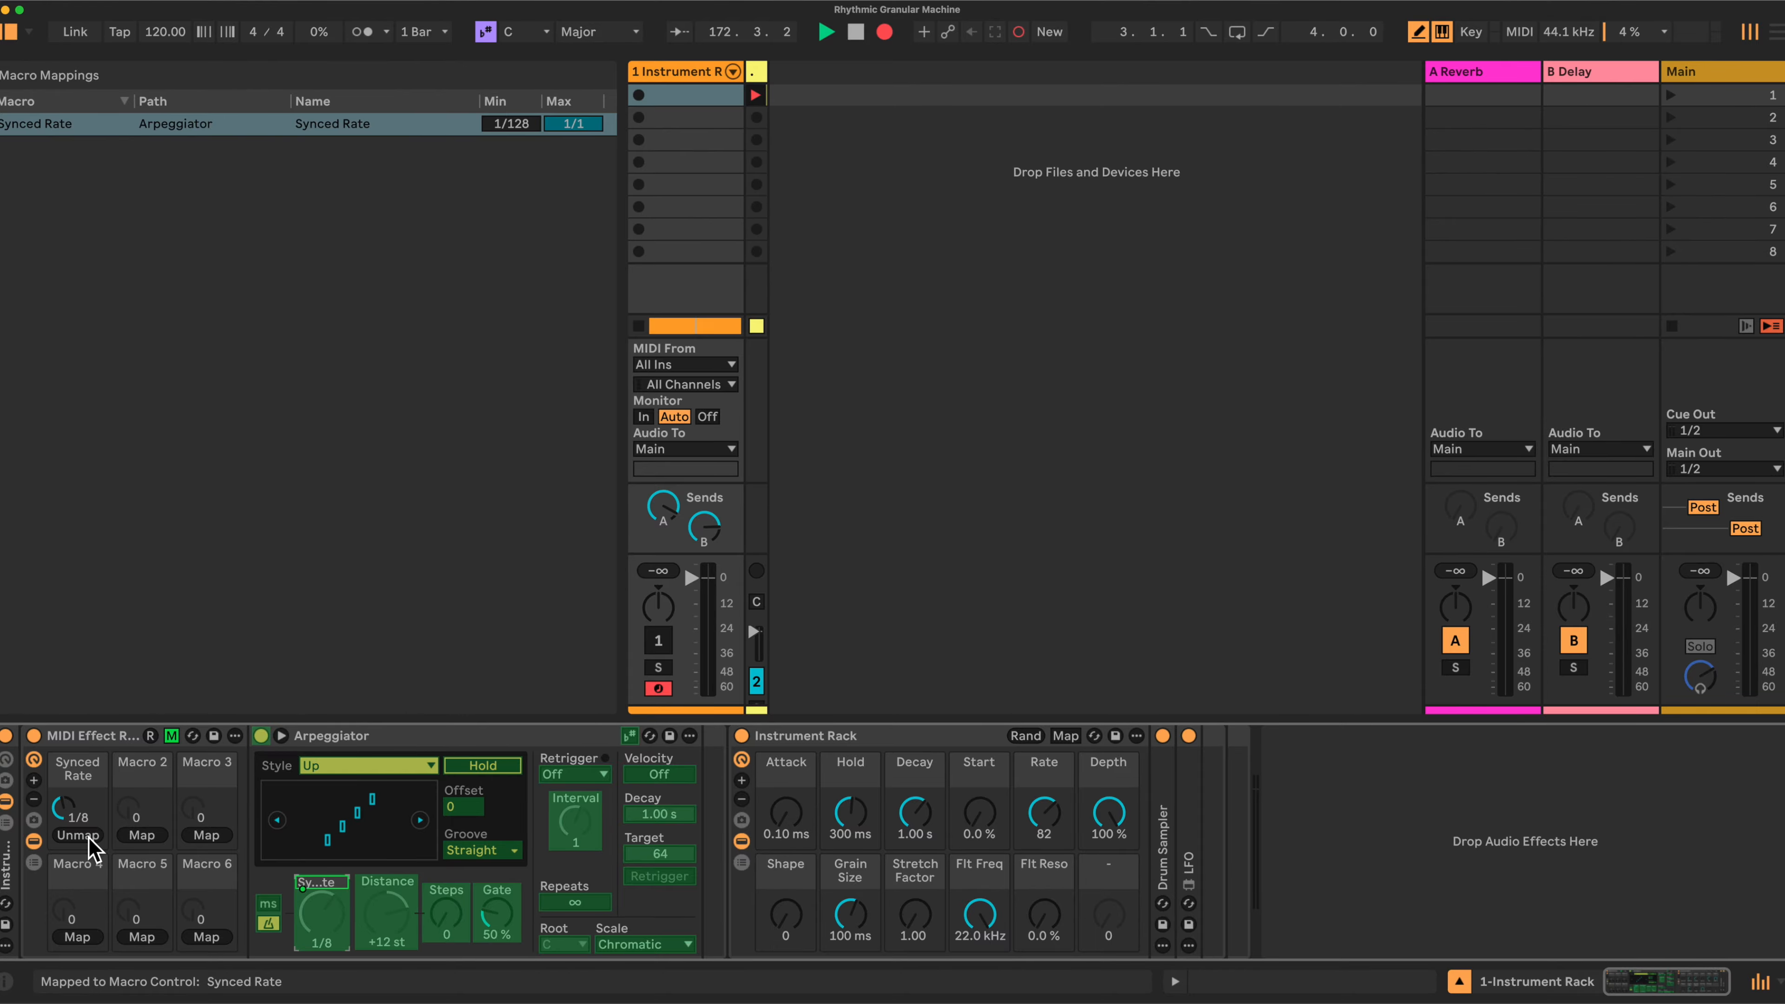
pyautogui.click(385, 921)
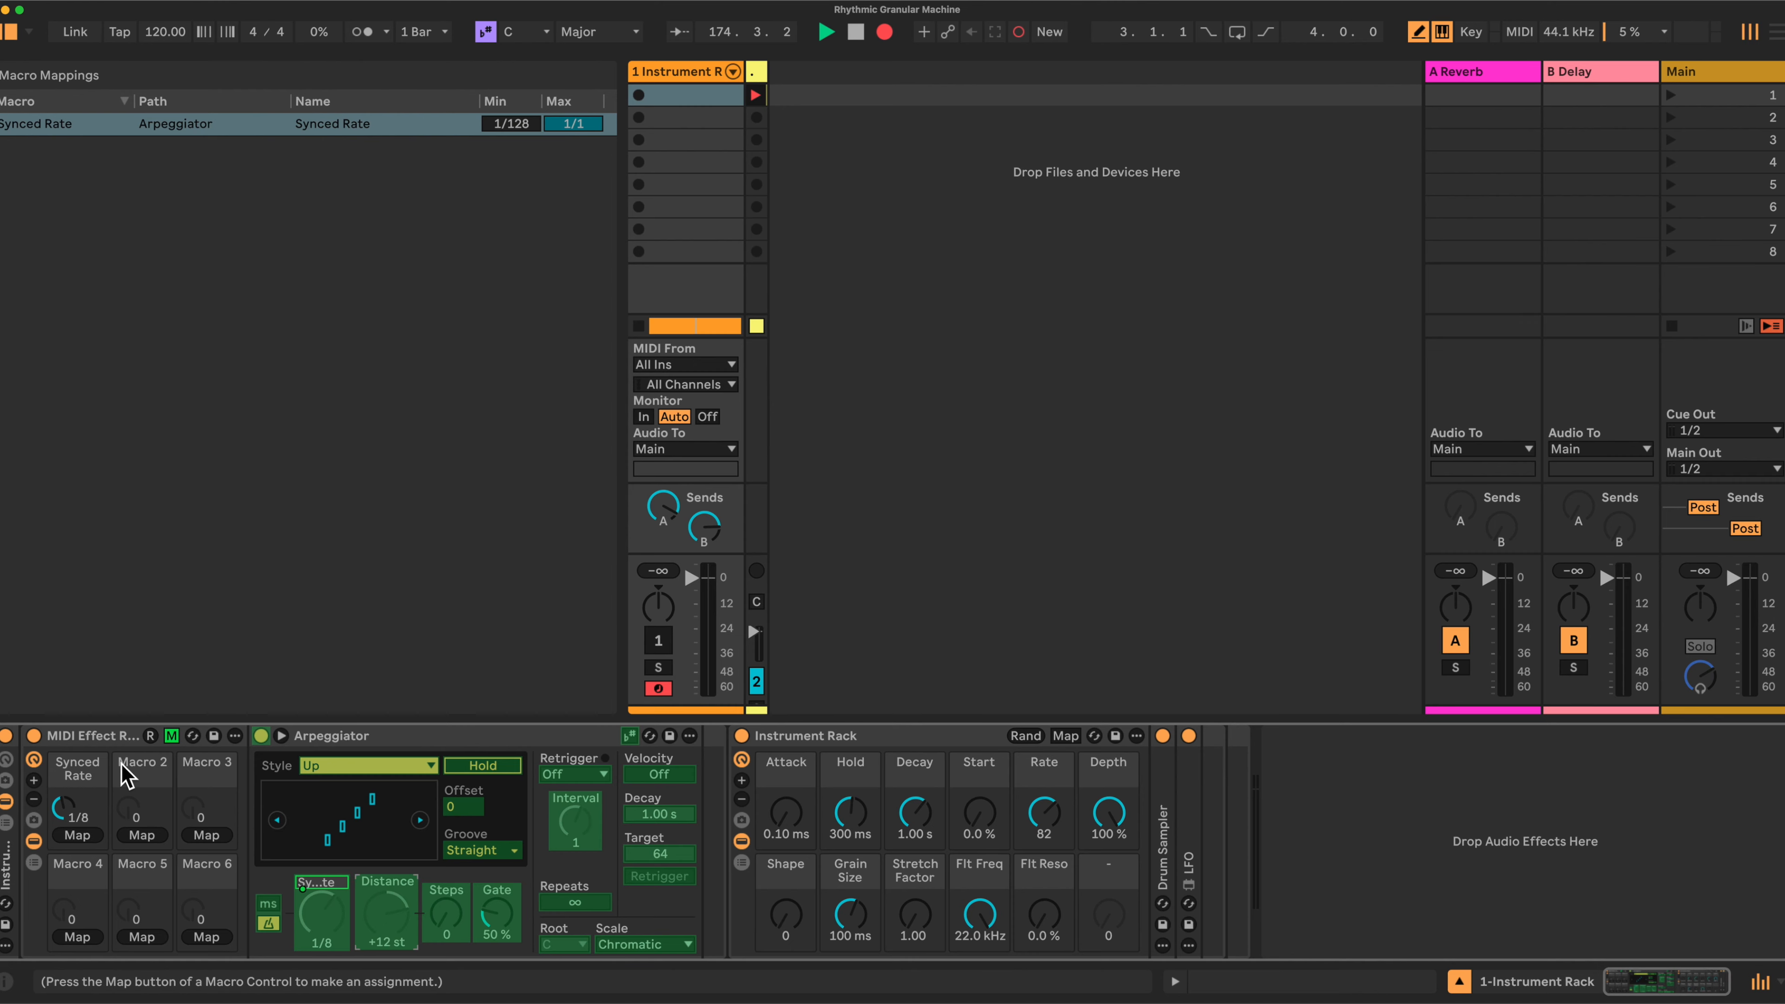
pyautogui.click(142, 835)
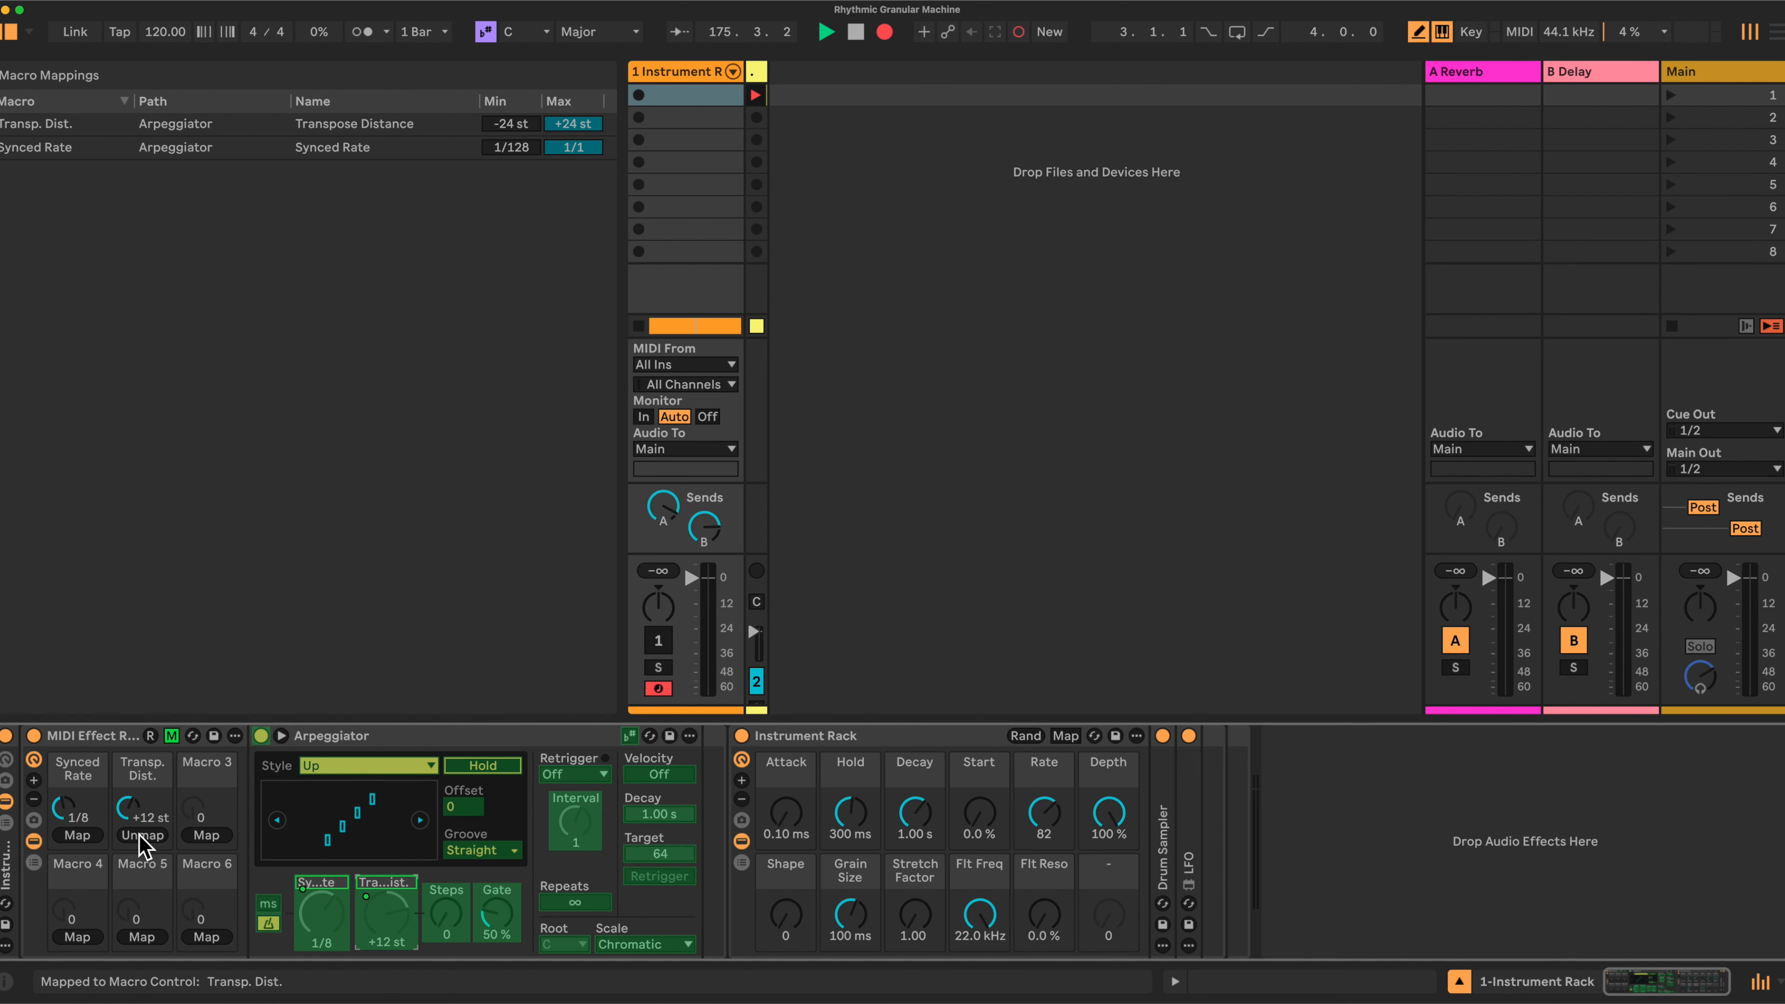
pyautogui.click(446, 918)
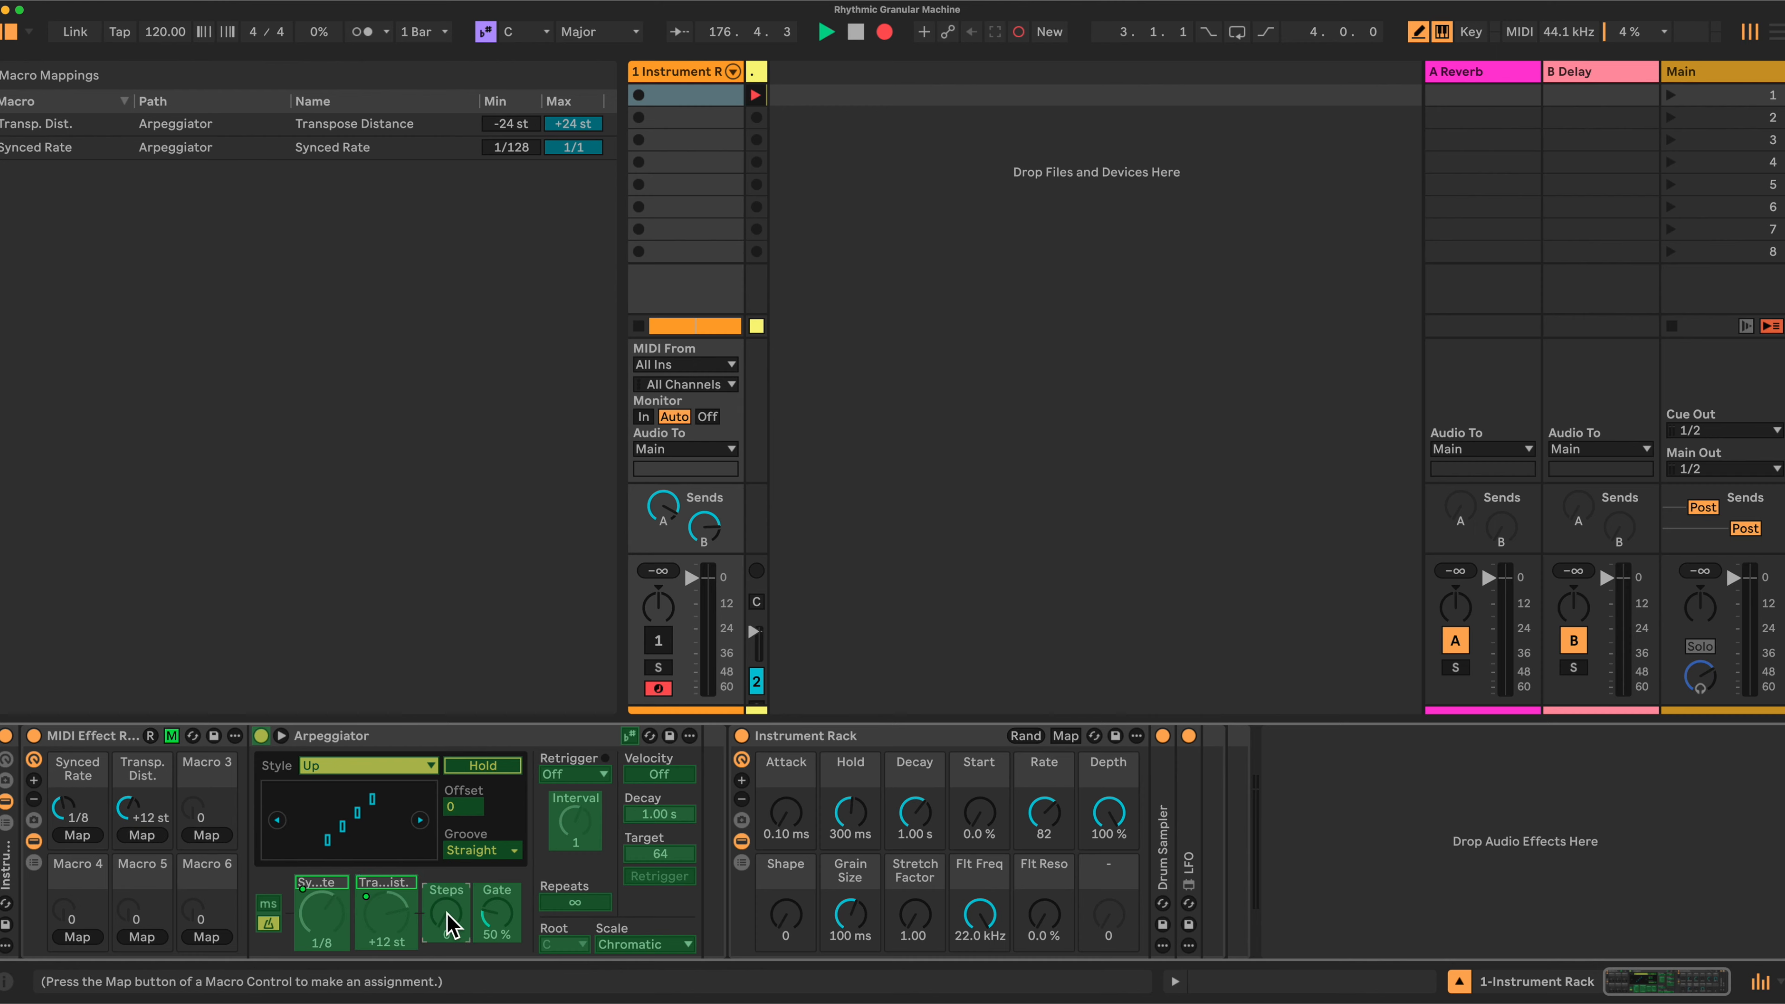
pyautogui.click(206, 835)
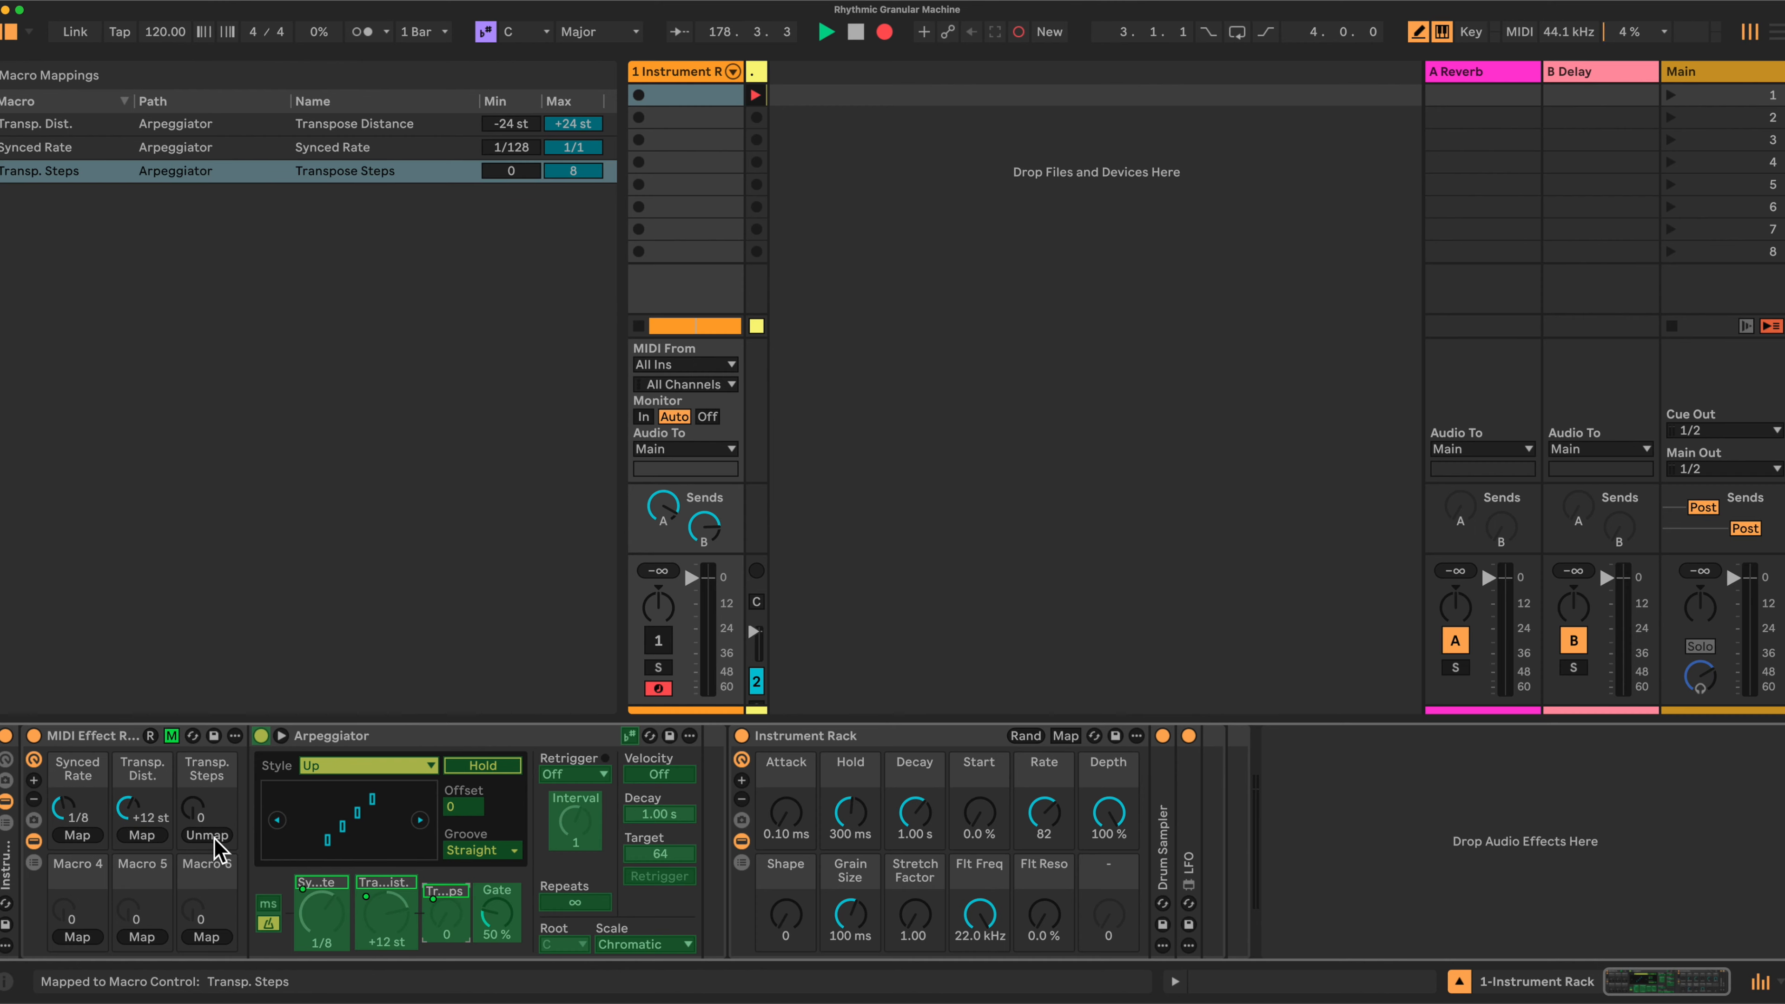
# Step: Map the Arpeggiator's Gate to Macro 4 and its Hold switch to Macro 5 of the MIDI Effect Rack
pyautogui.click(497, 914)
pyautogui.click(77, 937)
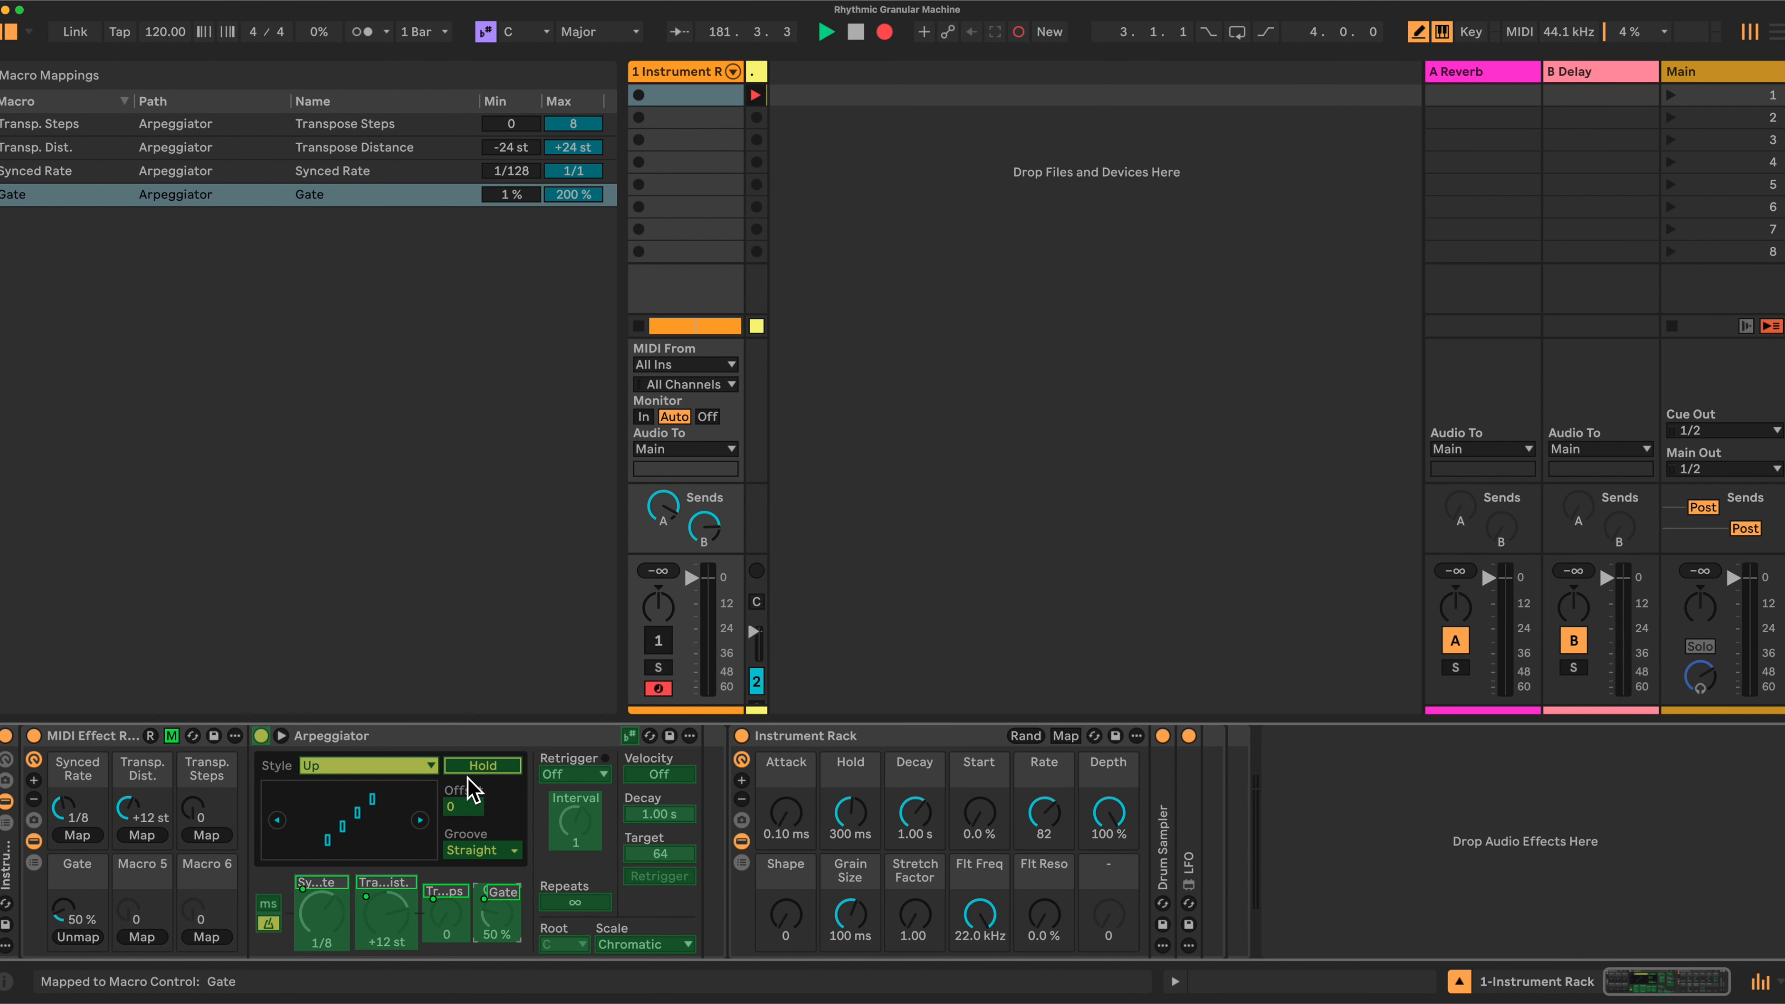
pyautogui.click(483, 769)
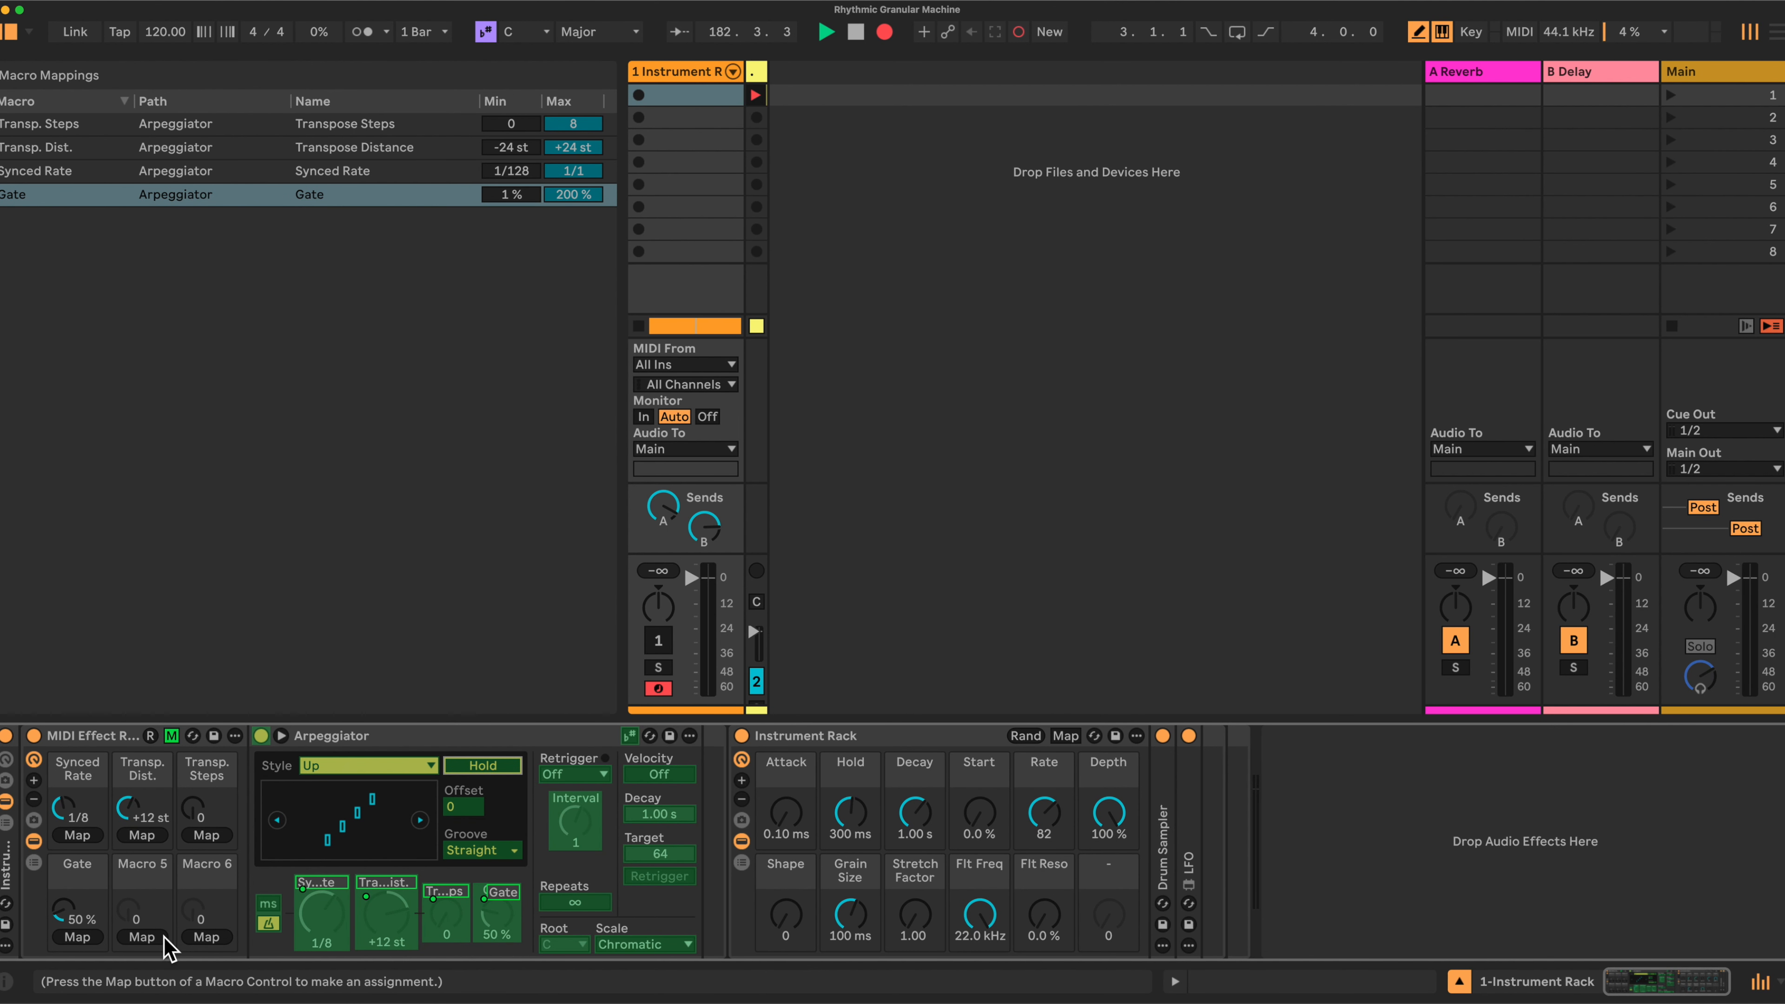
pyautogui.click(141, 938)
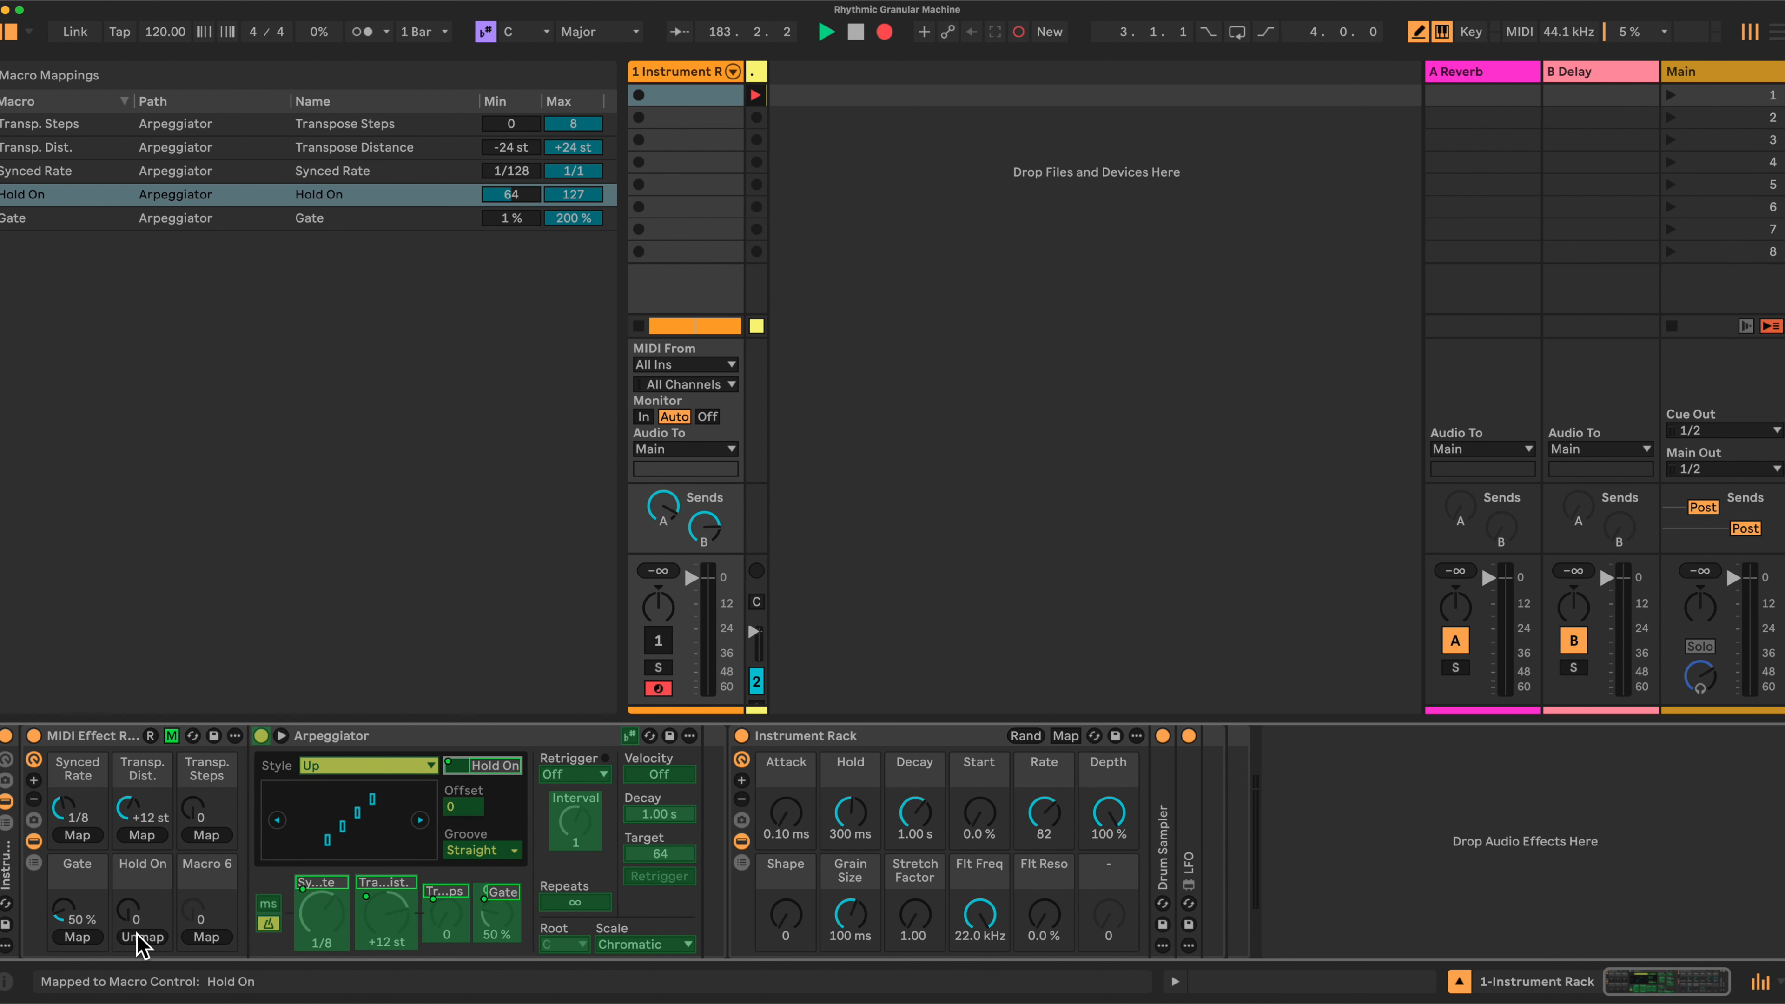
# Step: Rename the MIDI Effect Rack's unused Macro 6 as "-", leave mapping mode, and collapse the Arpeggiator
pyautogui.rightClick(216, 873)
pyautogui.click(262, 668)
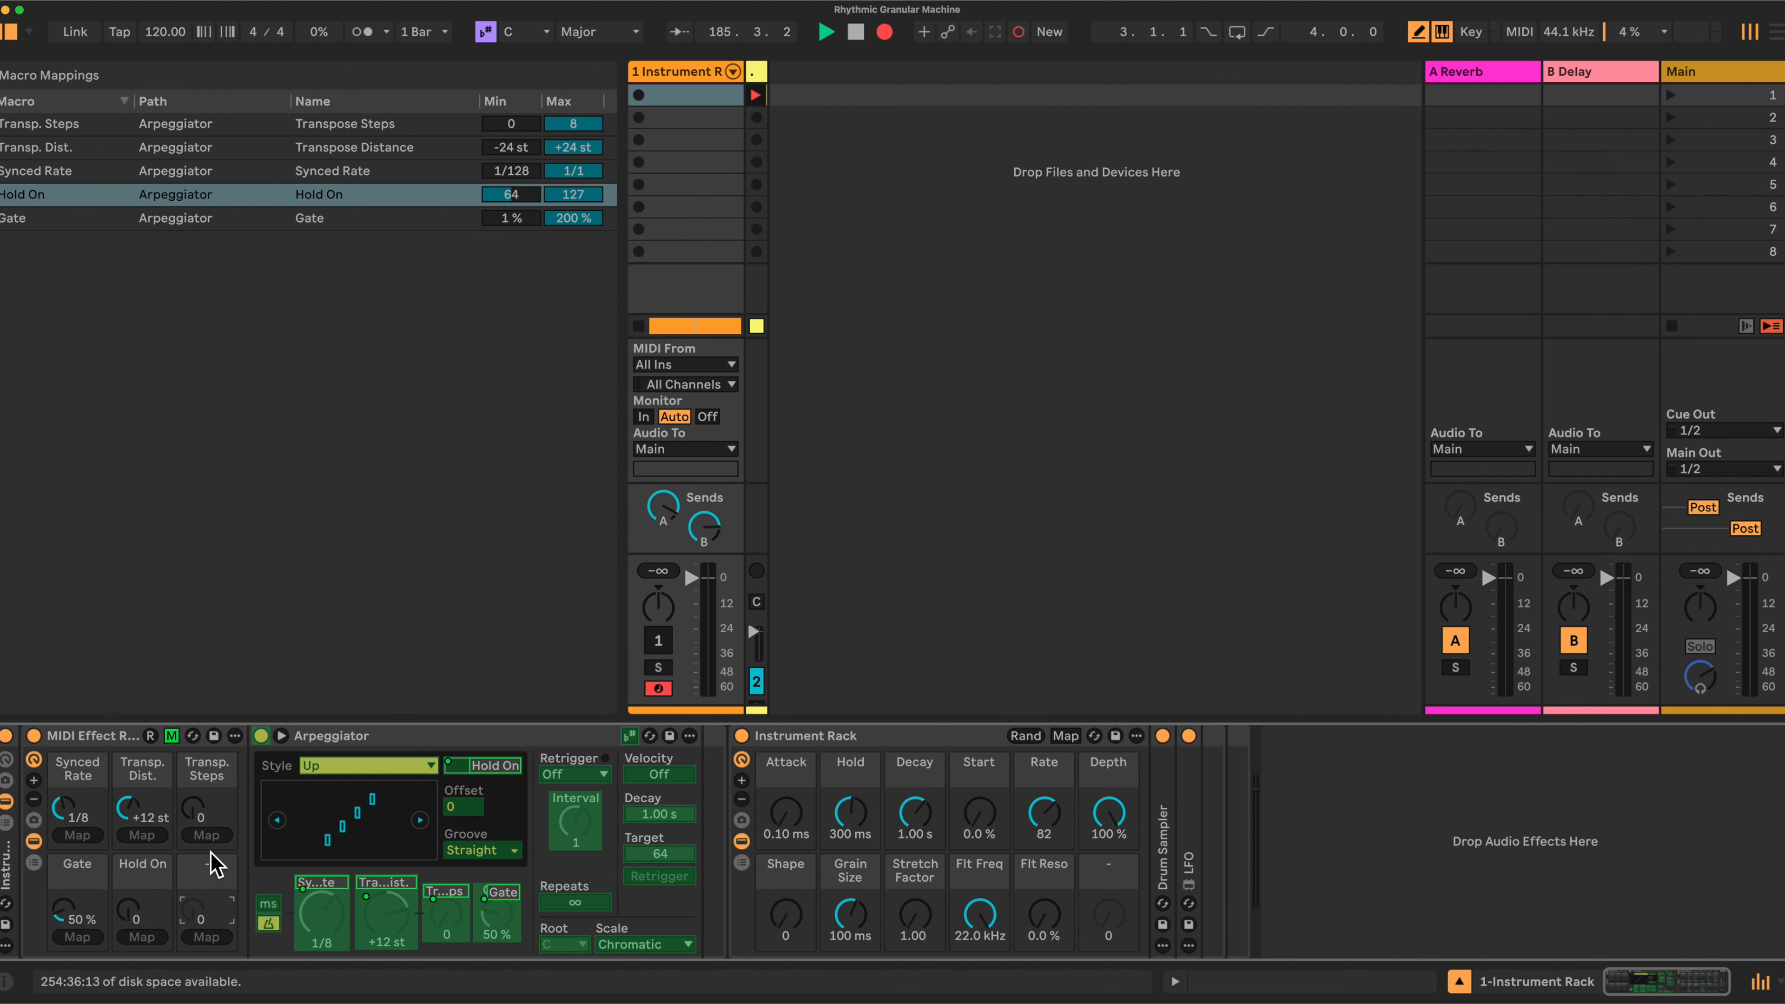
pyautogui.click(172, 736)
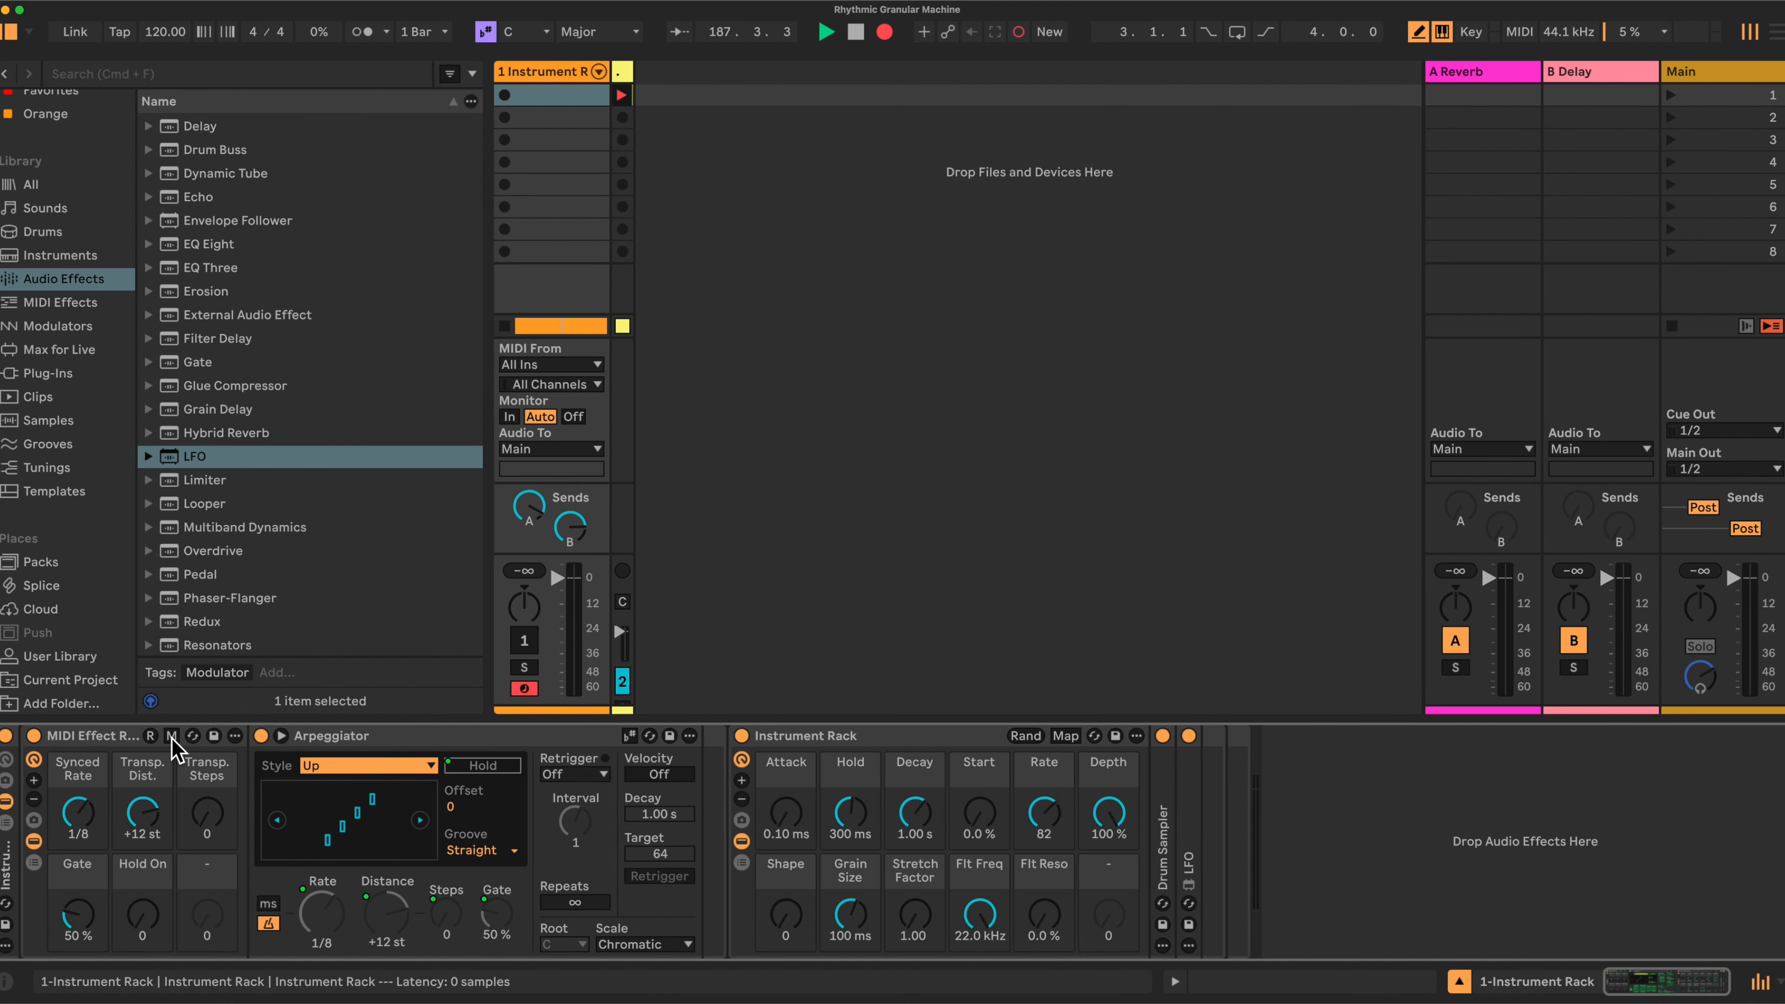
pyautogui.doubleClick(404, 738)
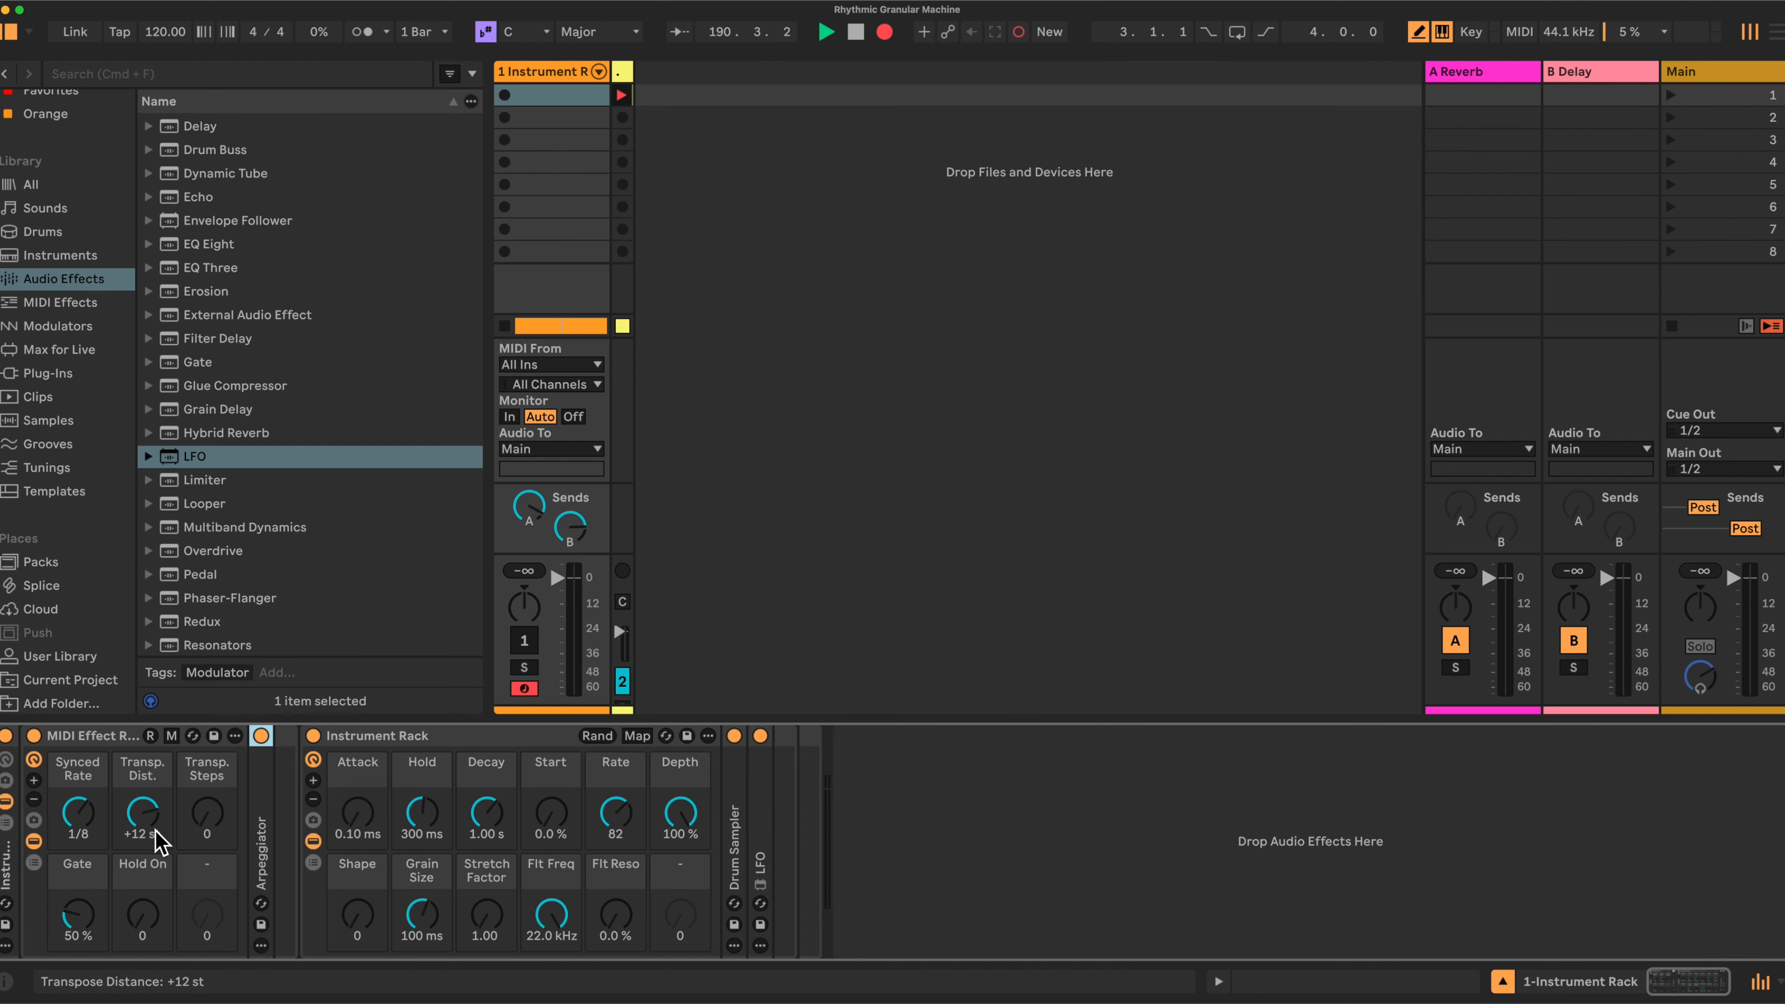
# Step: Show the outer Instrument Rack's macro controls and expand them to sixteen
pyautogui.click(7, 760)
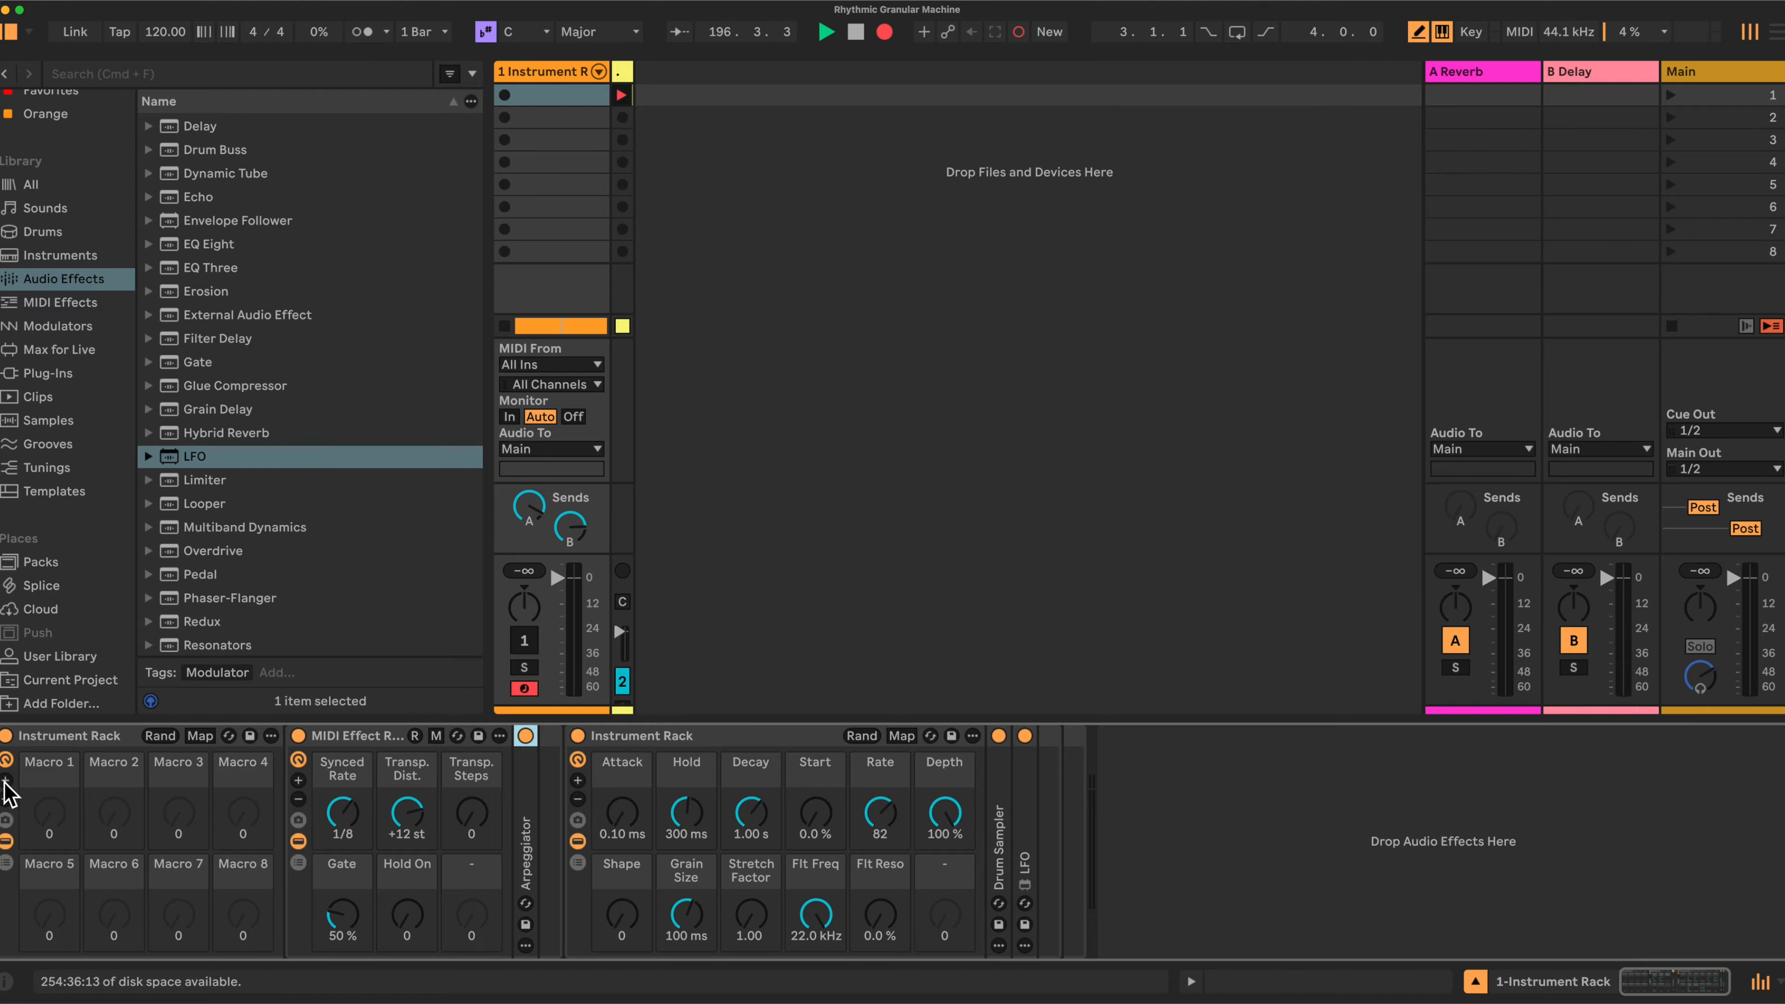
pyautogui.click(5, 782)
pyautogui.click(6, 781)
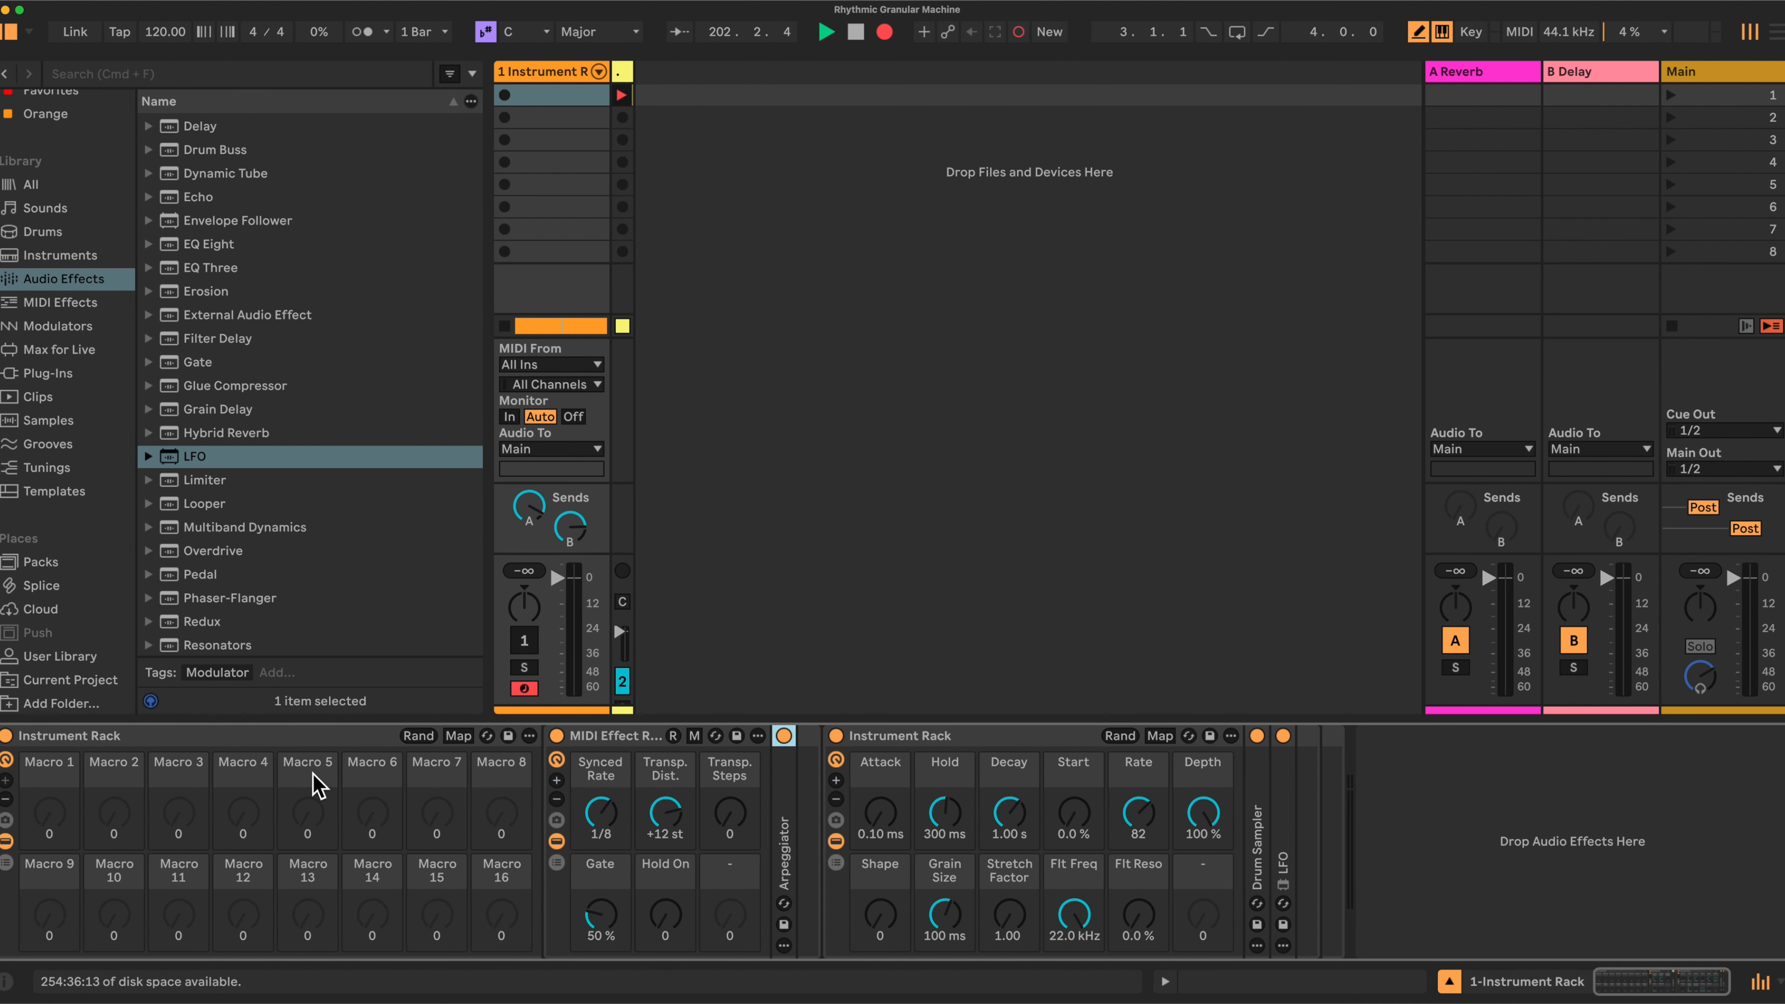
# Step: Map the MIDI Effect Rack's Synced Rate, Transp. Dist. and Transp. Steps macros to Macros 1 to 3 of the outer Instrument Rack
pyautogui.click(457, 737)
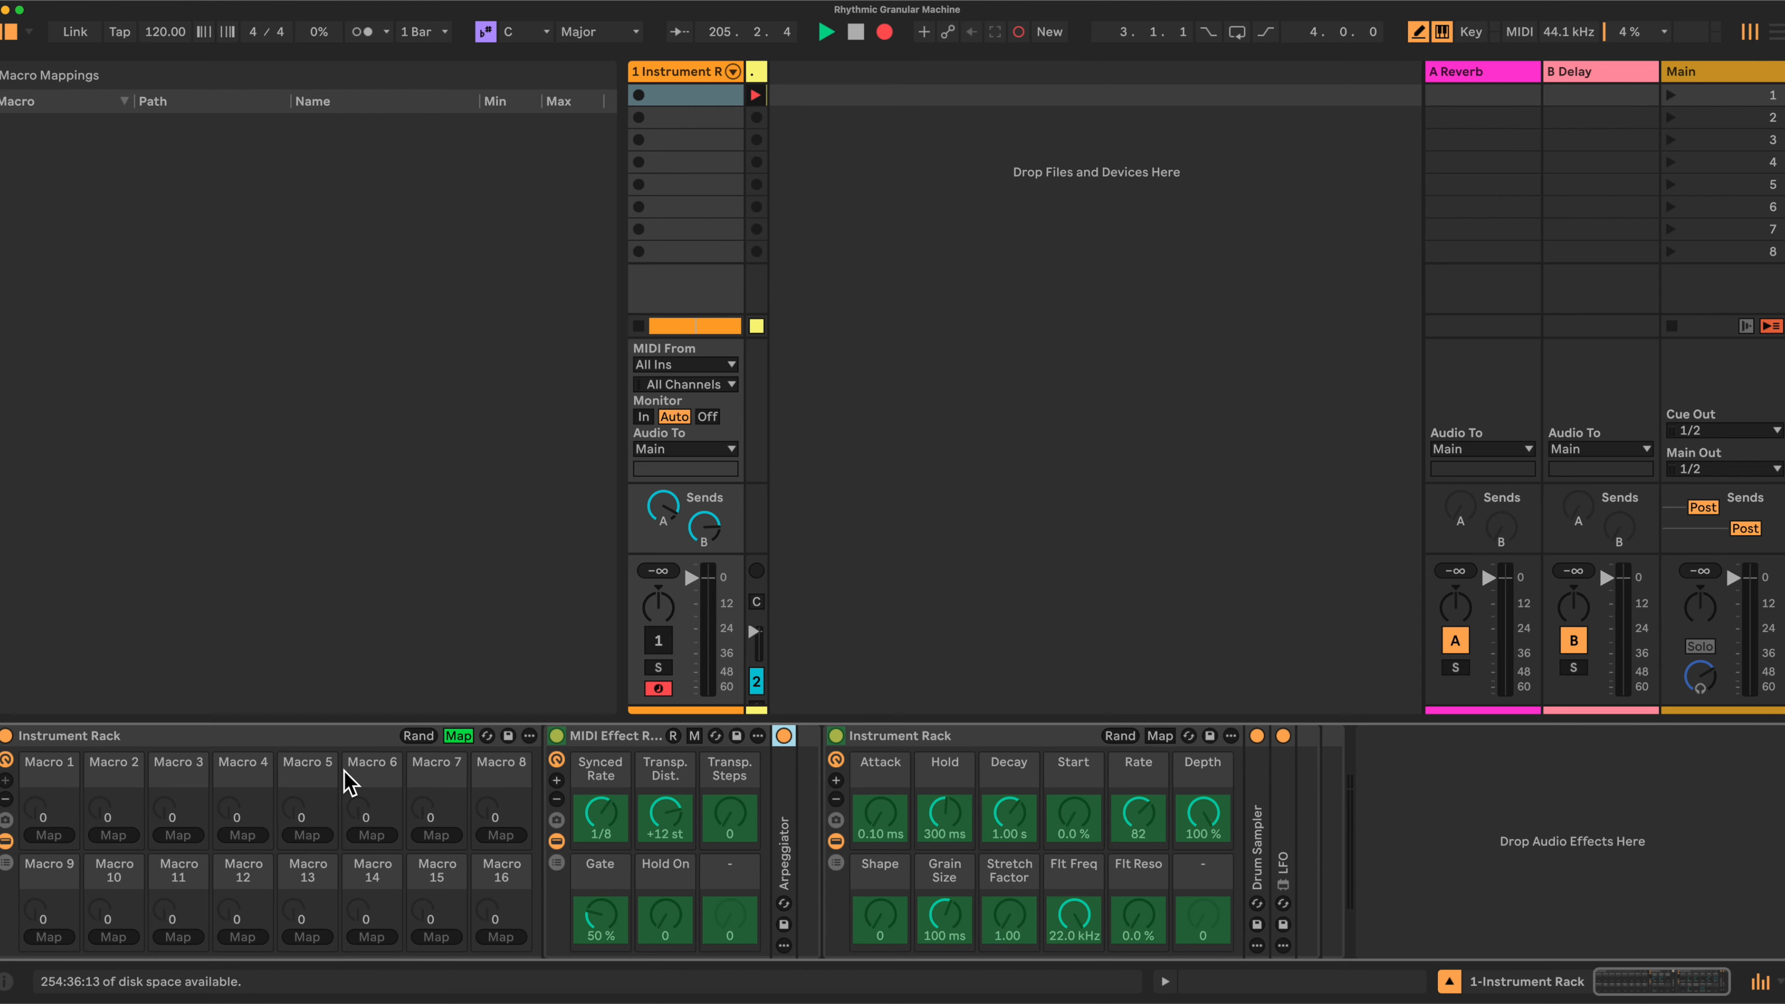
pyautogui.click(602, 822)
pyautogui.click(58, 834)
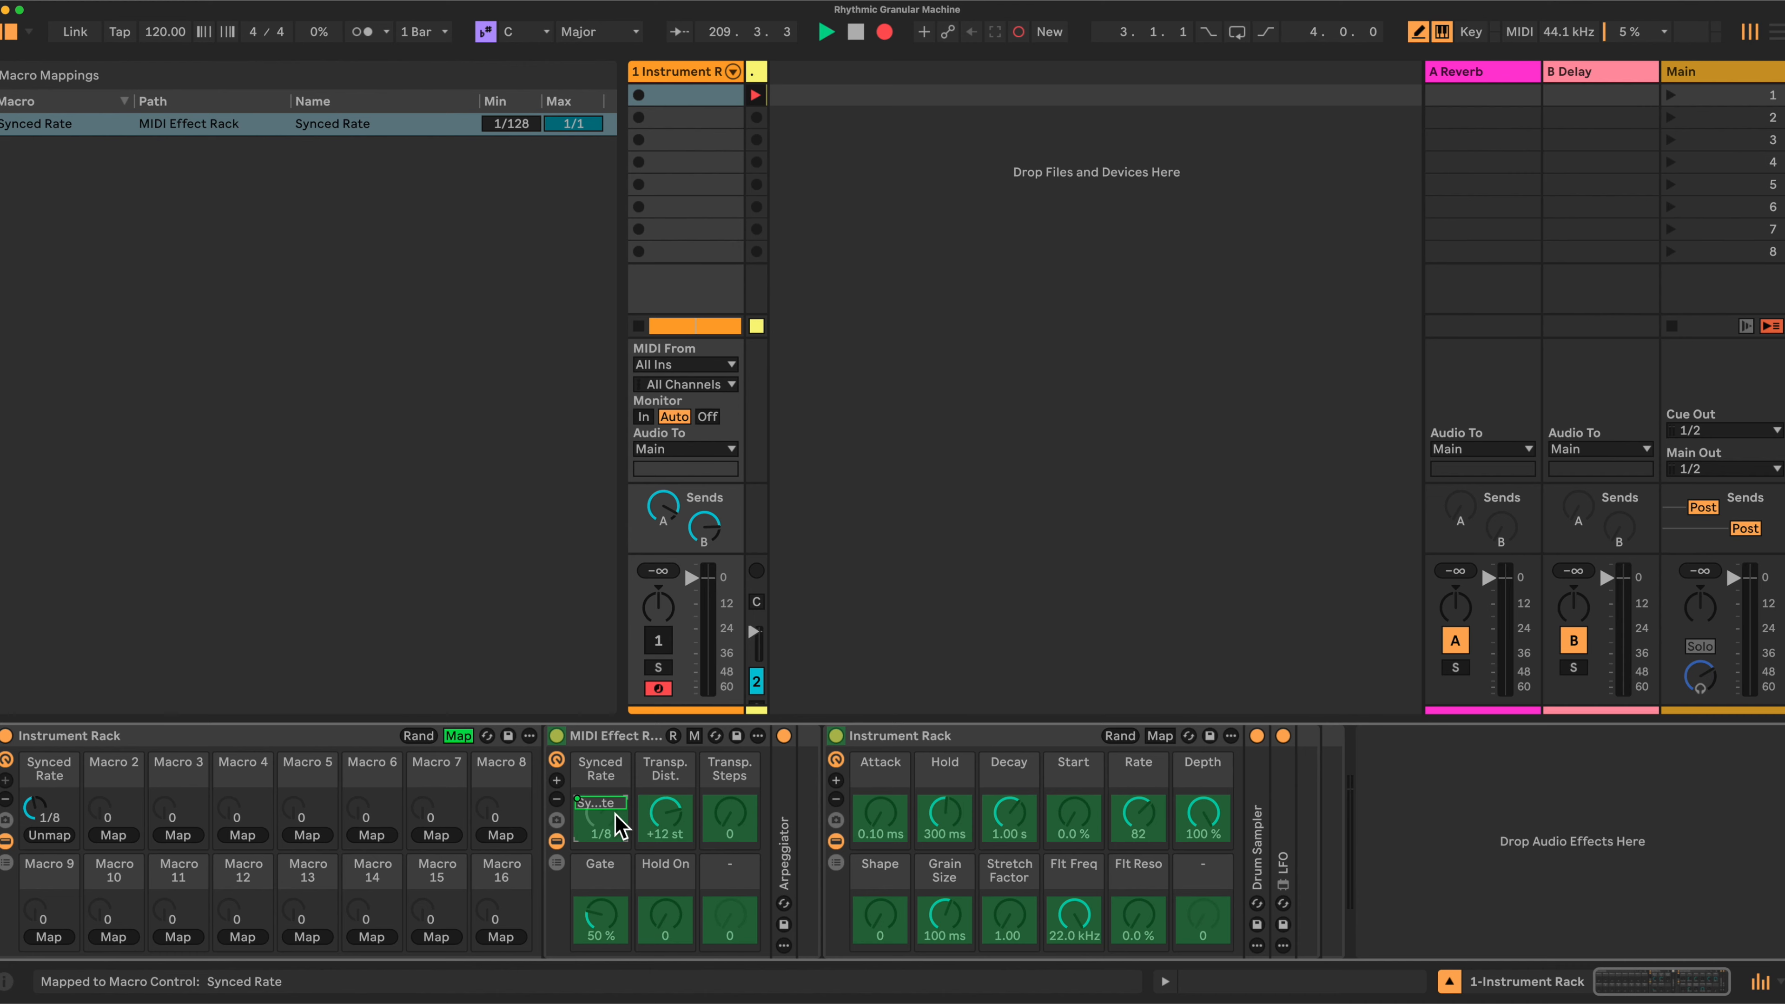
pyautogui.click(671, 828)
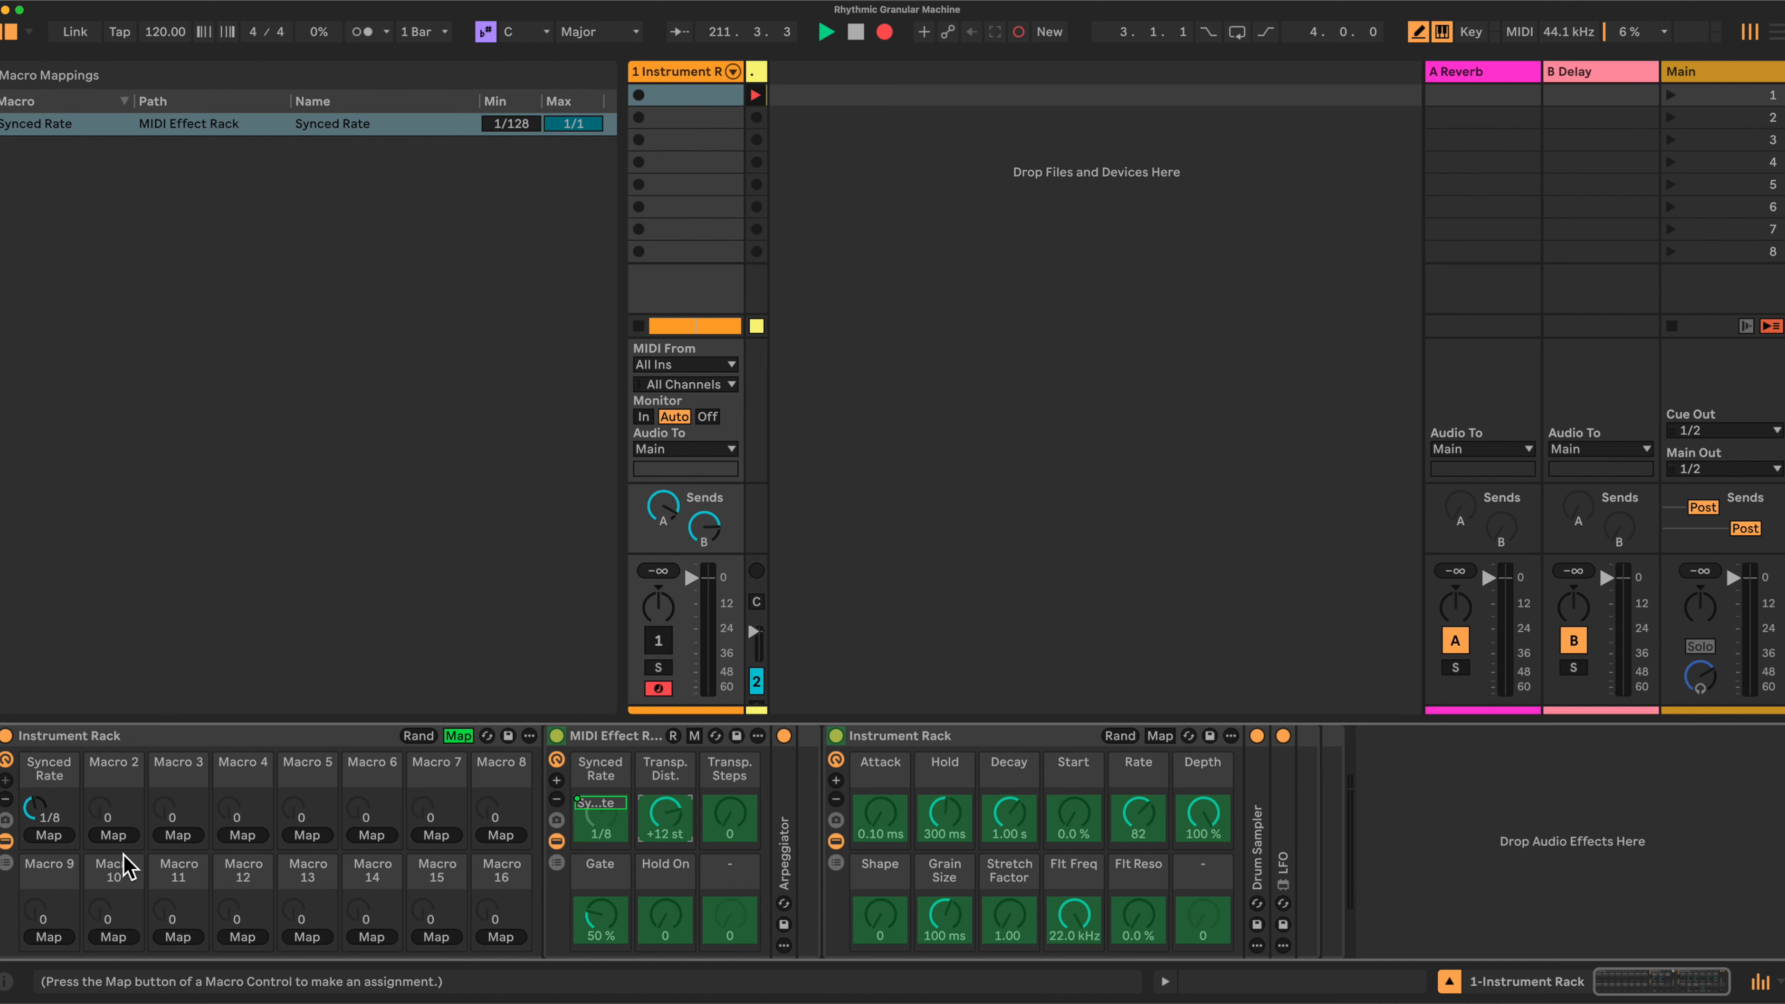
pyautogui.click(127, 836)
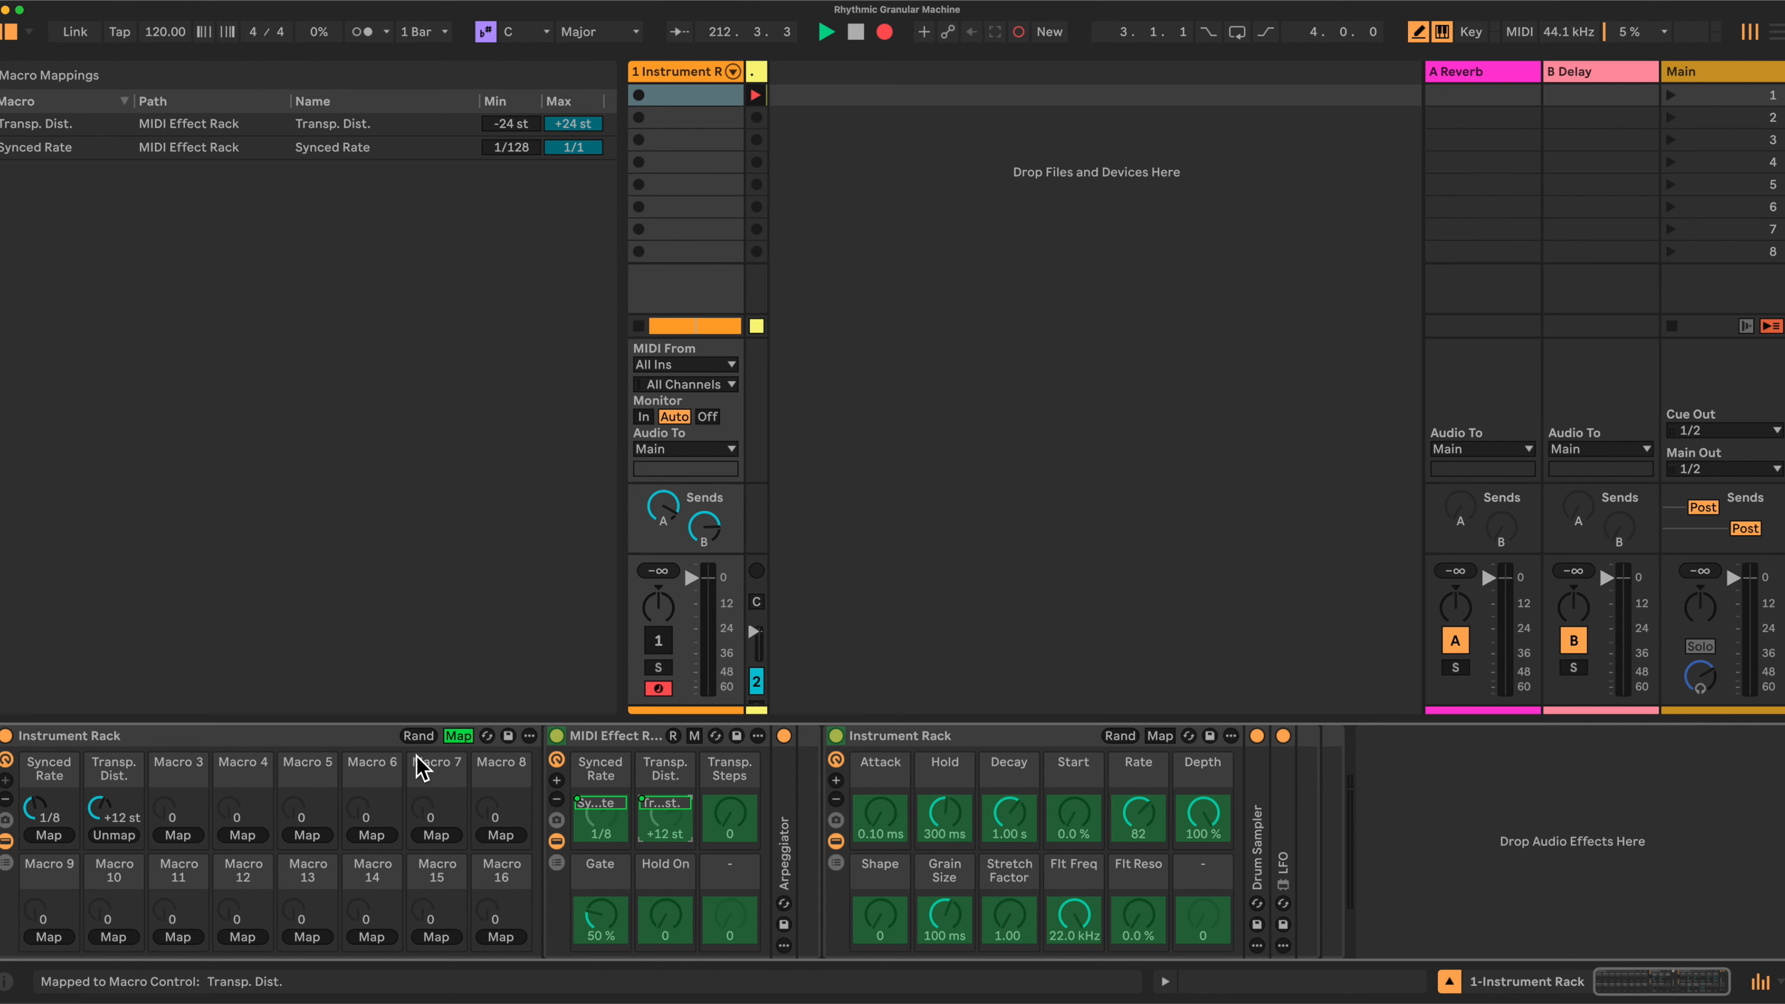
pyautogui.click(728, 825)
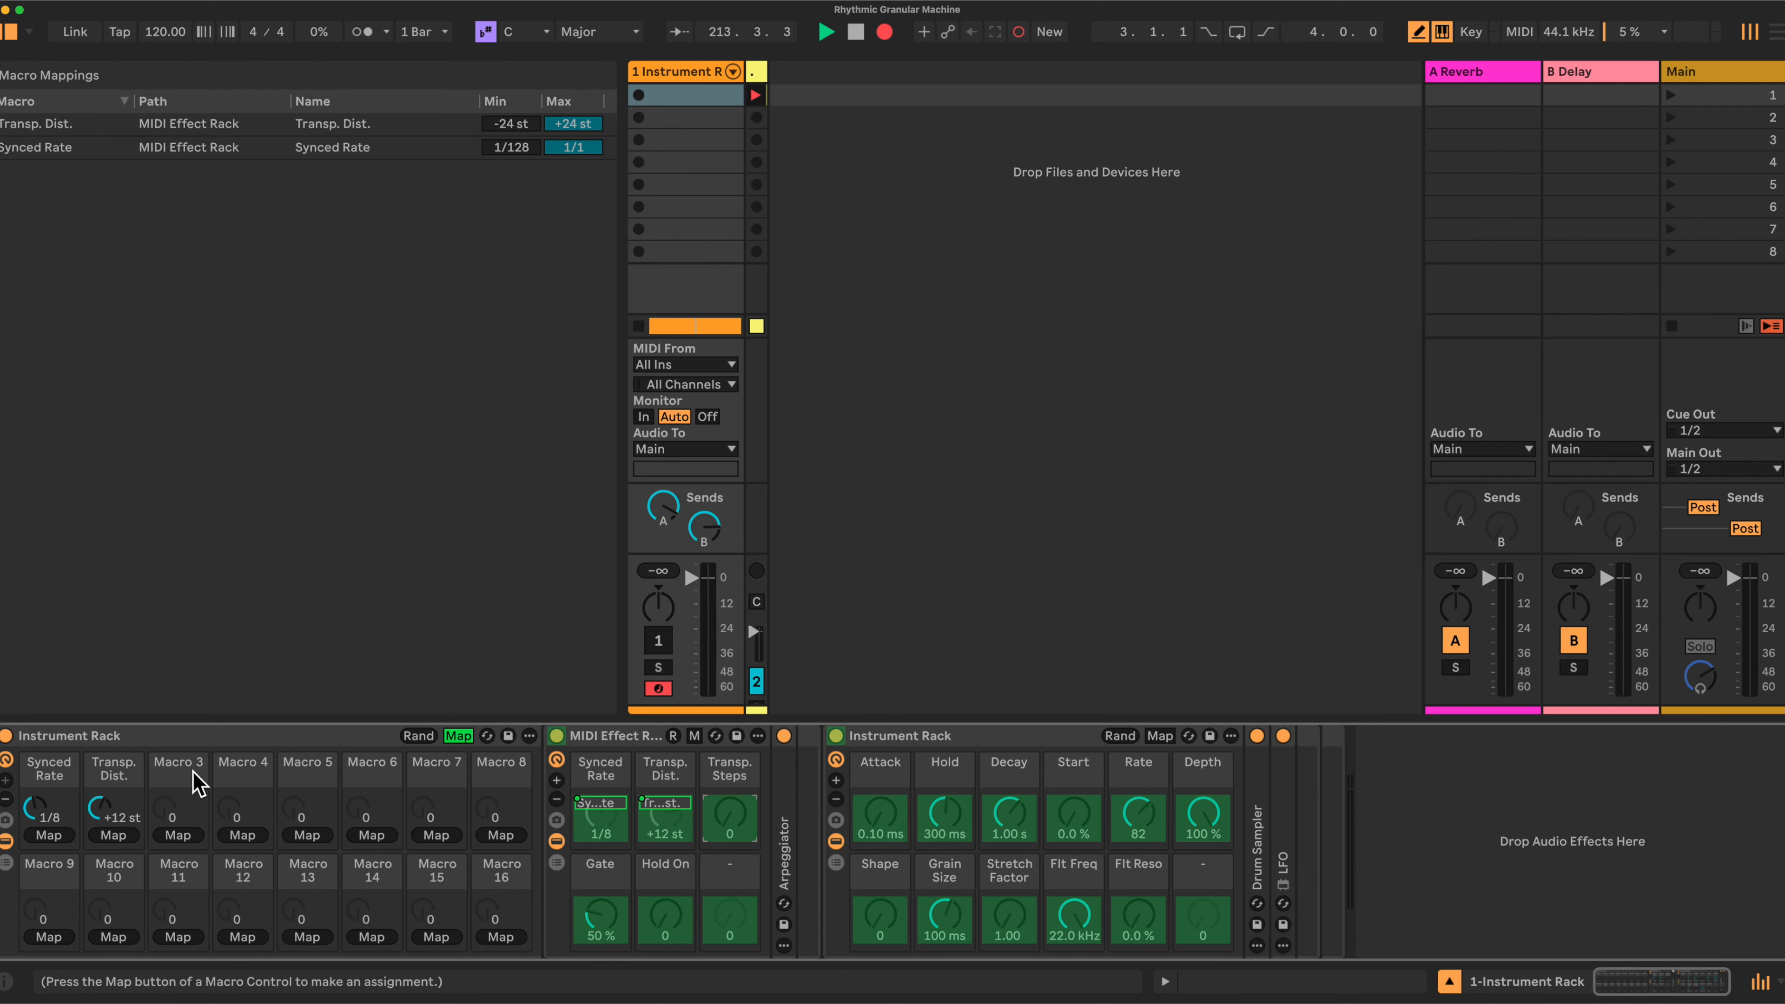
pyautogui.click(179, 836)
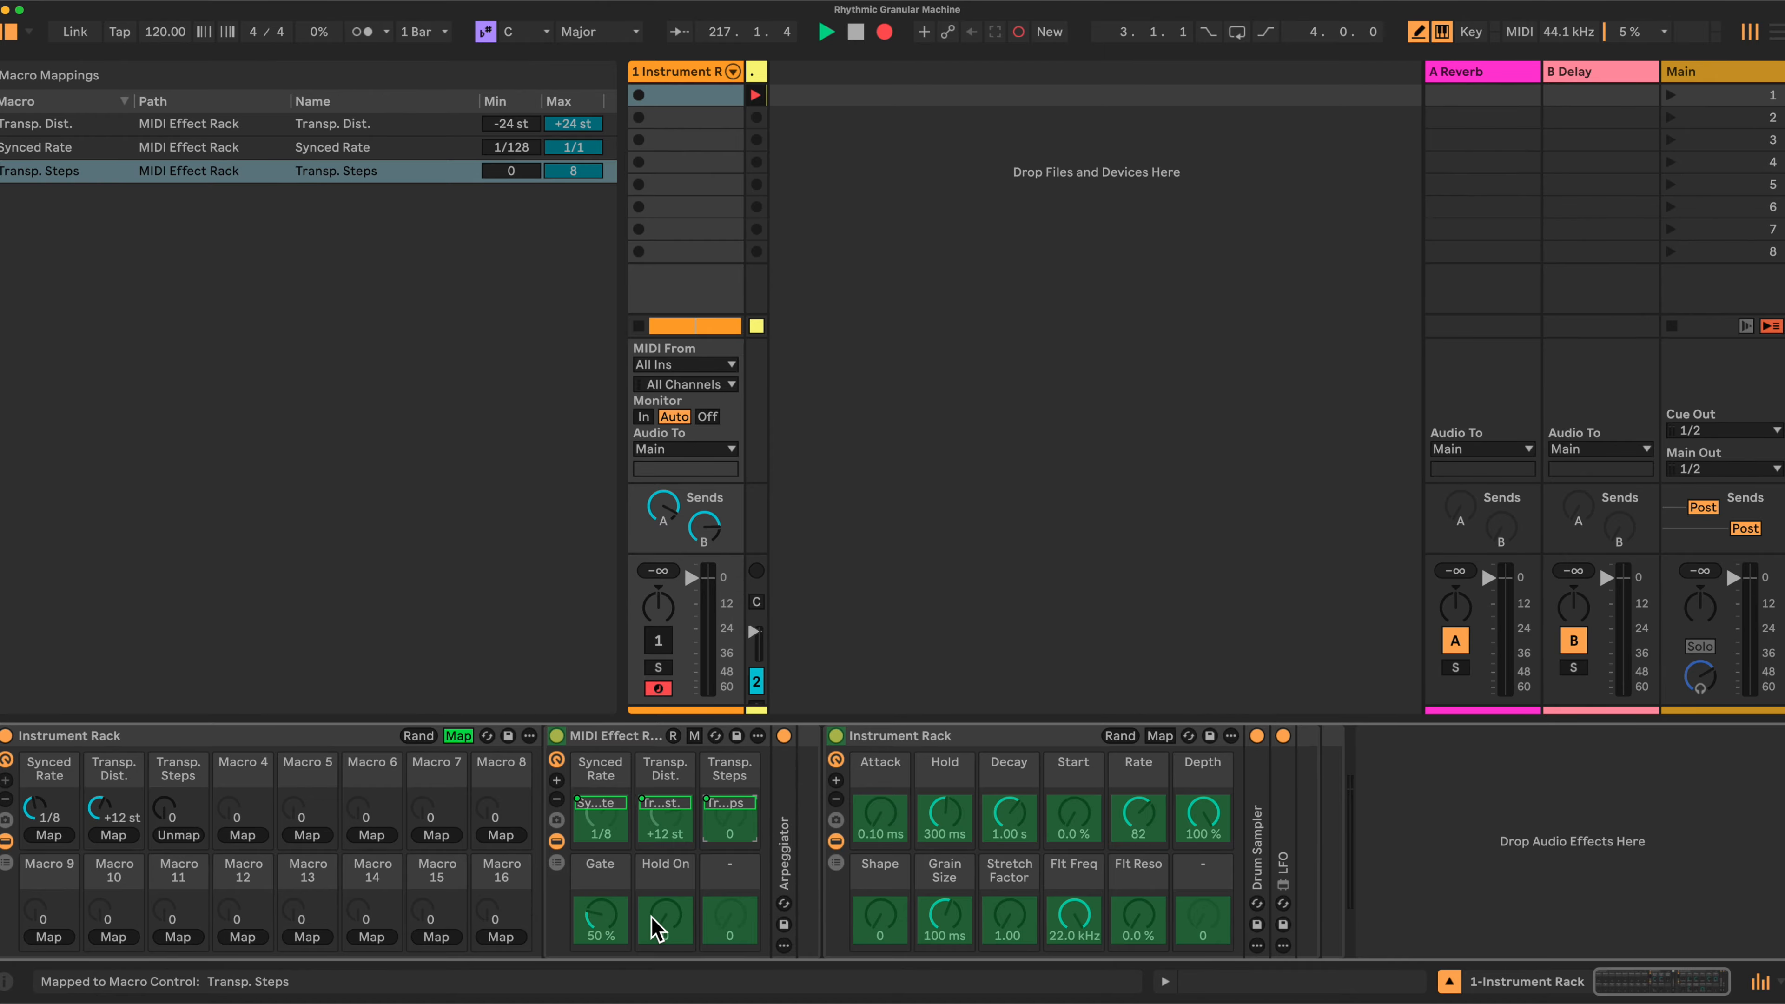
# Step: Map the MIDI Effect Rack's Gate and Hold On macros to Macros 4 and 5 of the outer Instrument Rack
pyautogui.click(598, 927)
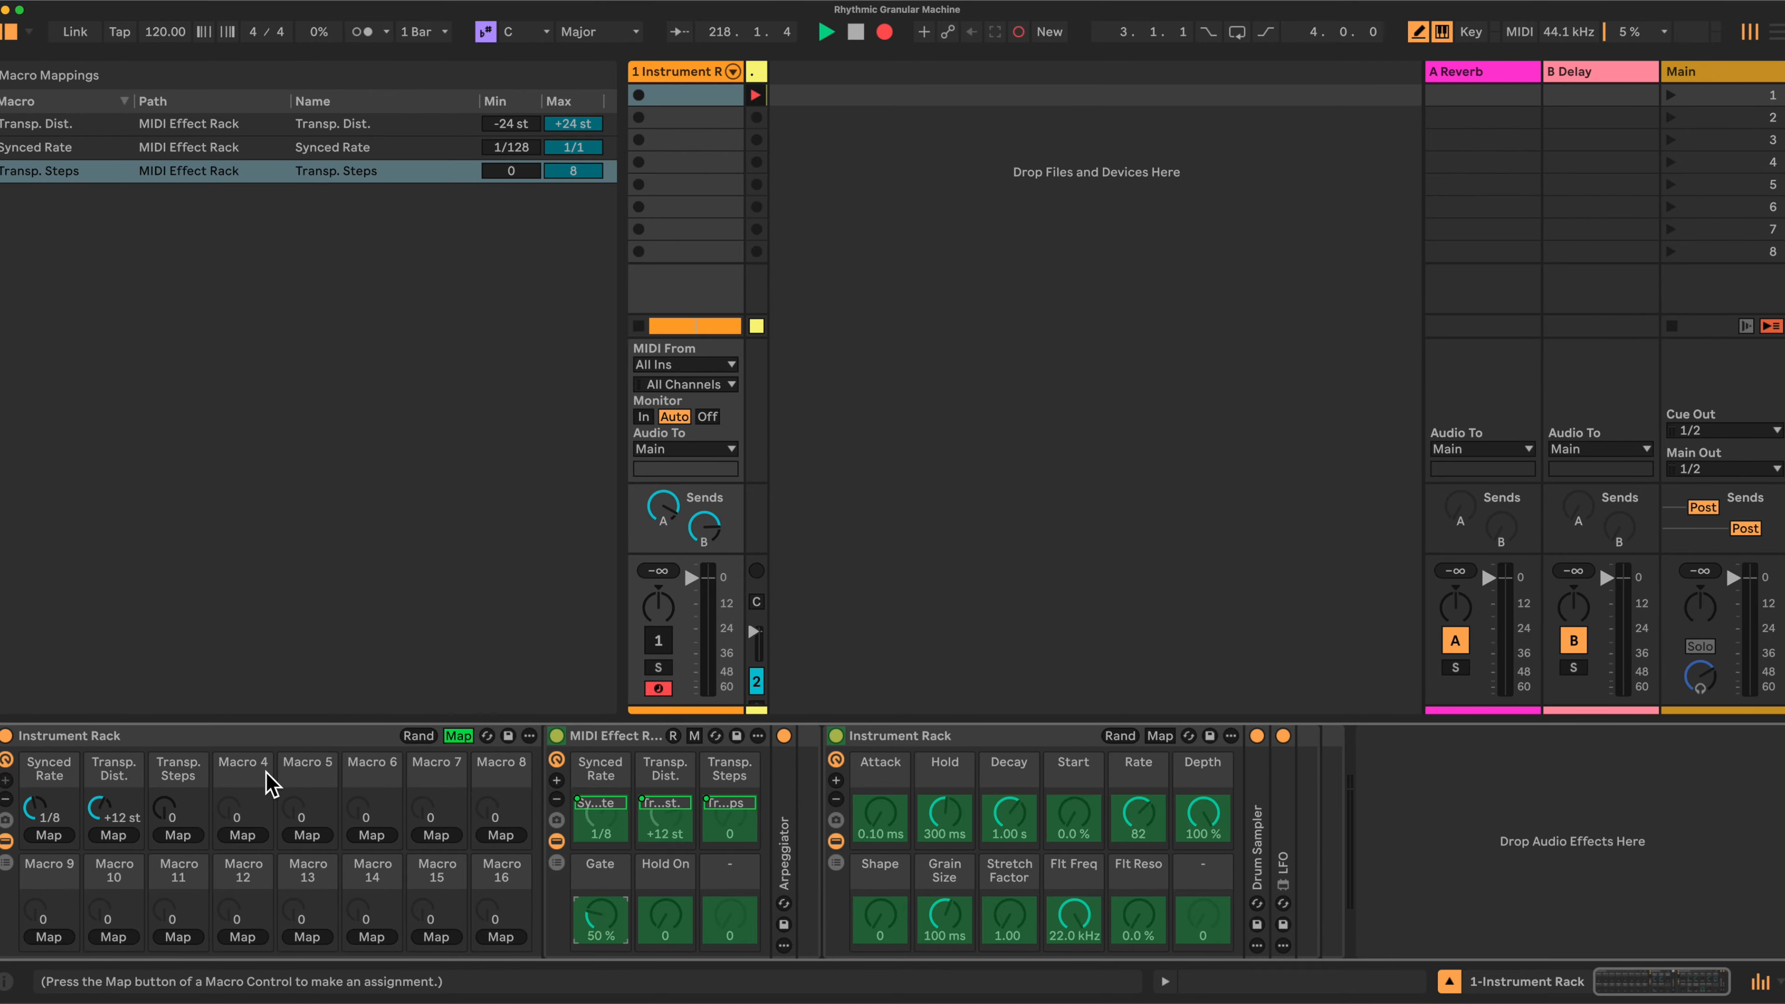
pyautogui.click(247, 835)
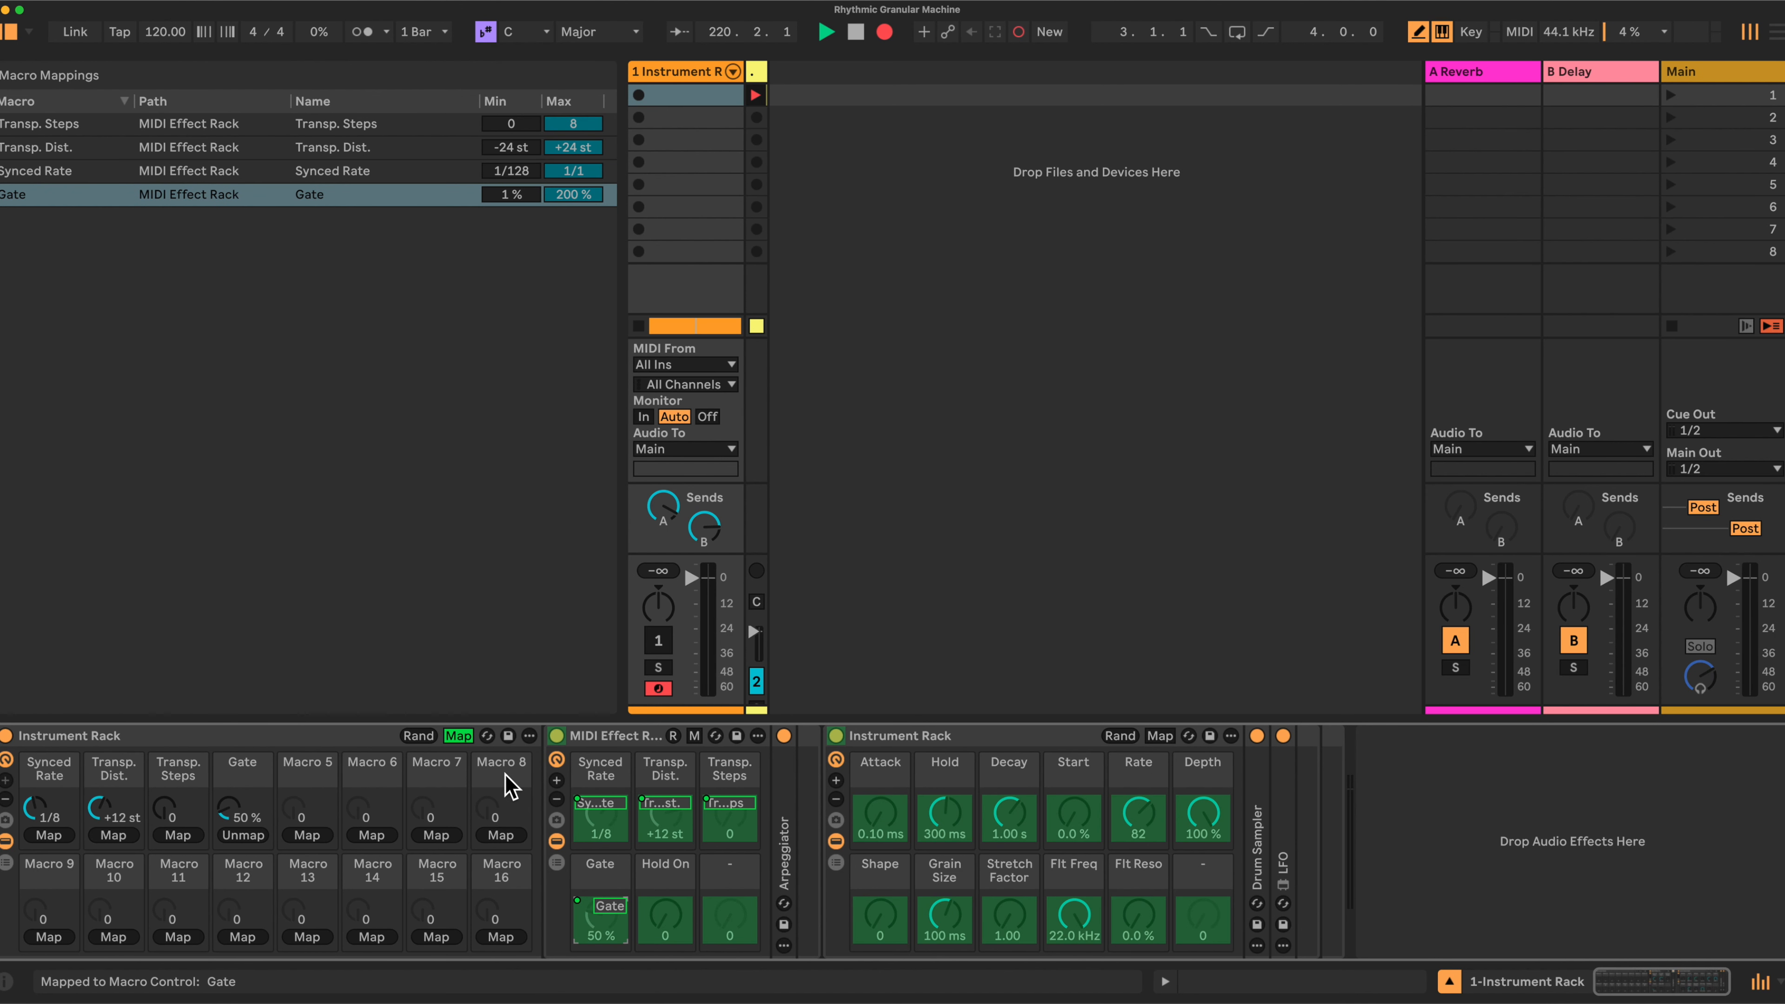
pyautogui.click(666, 919)
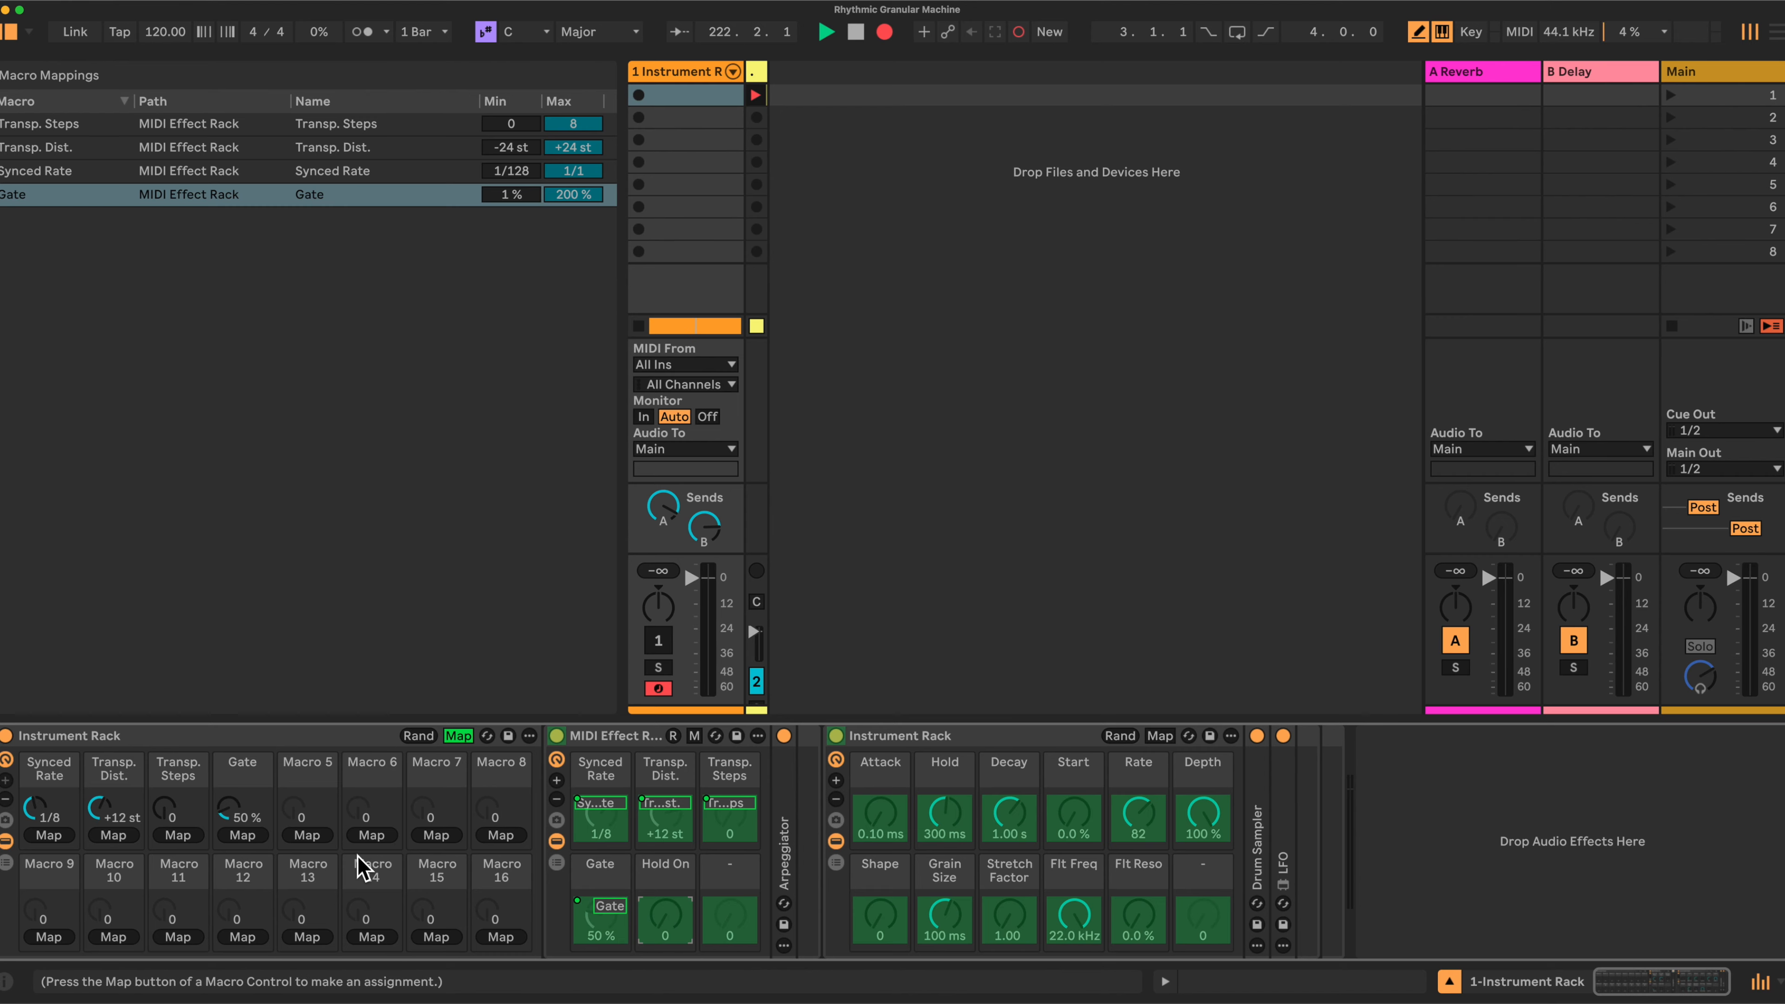
pyautogui.click(307, 835)
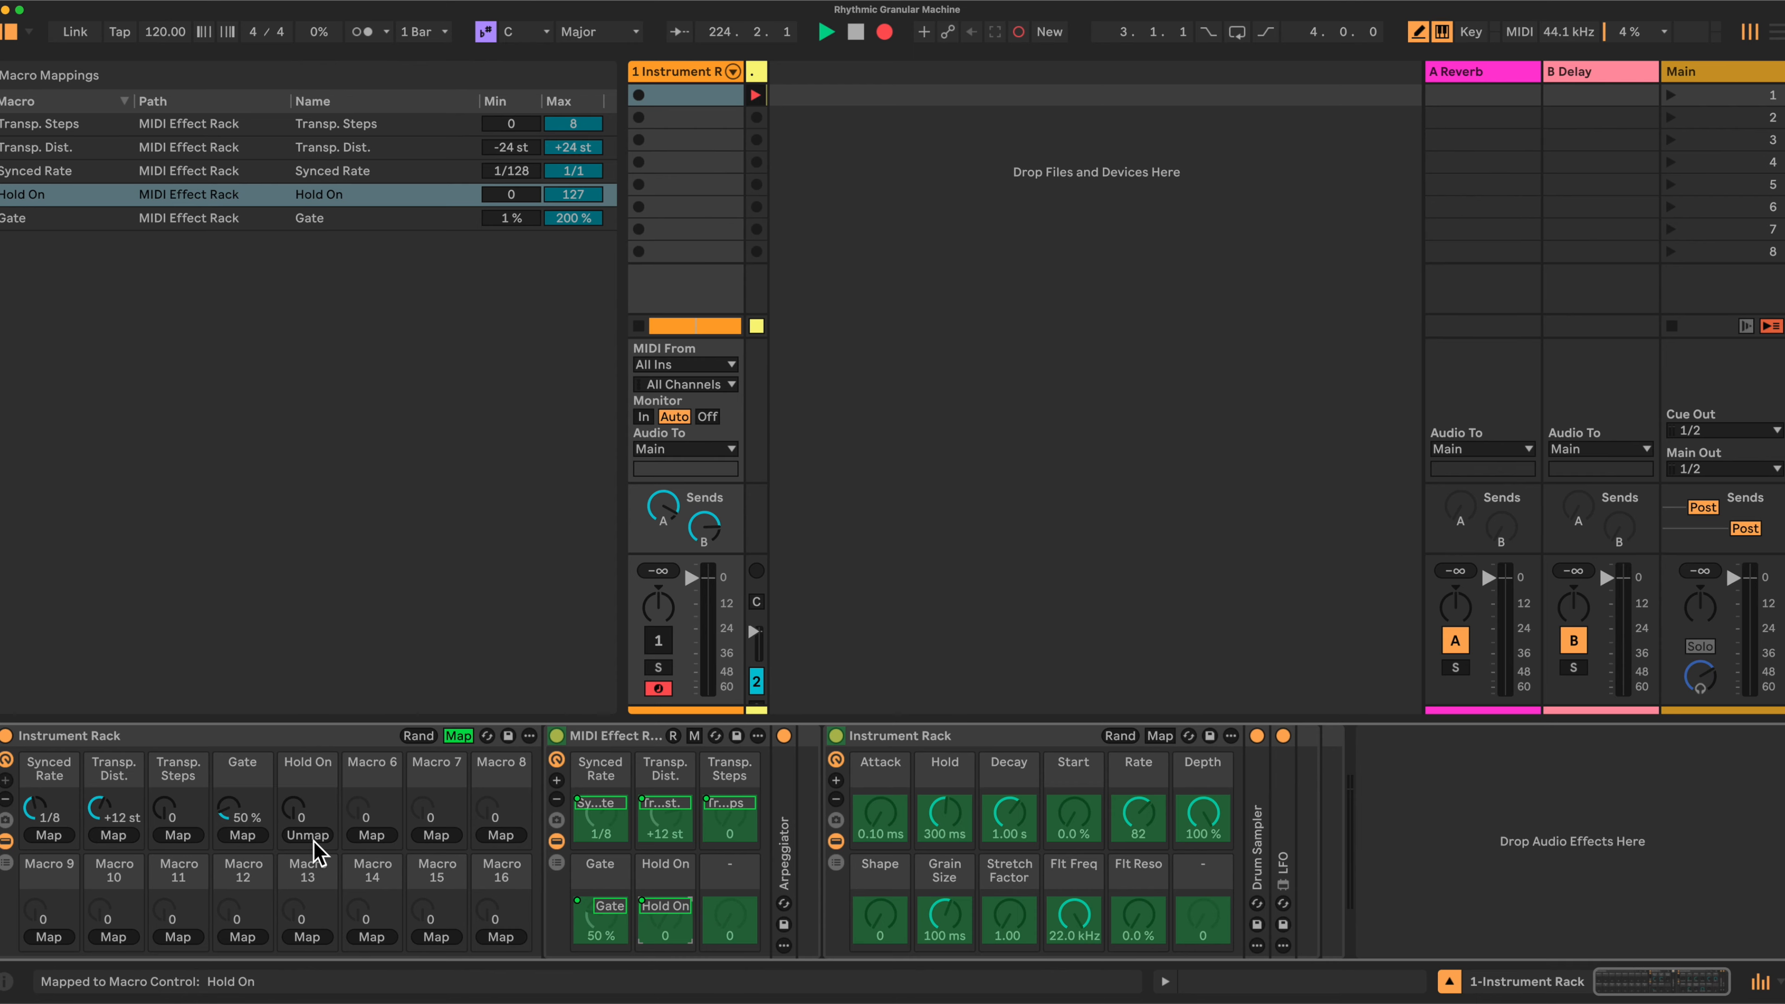
# Step: Collapse the MIDI Effect Rack and map the inner Instrument Rack's Start, Stretch Factor and Grain Size to the outer rack's Macros 6 to 8
pyautogui.doubleClick(622, 742)
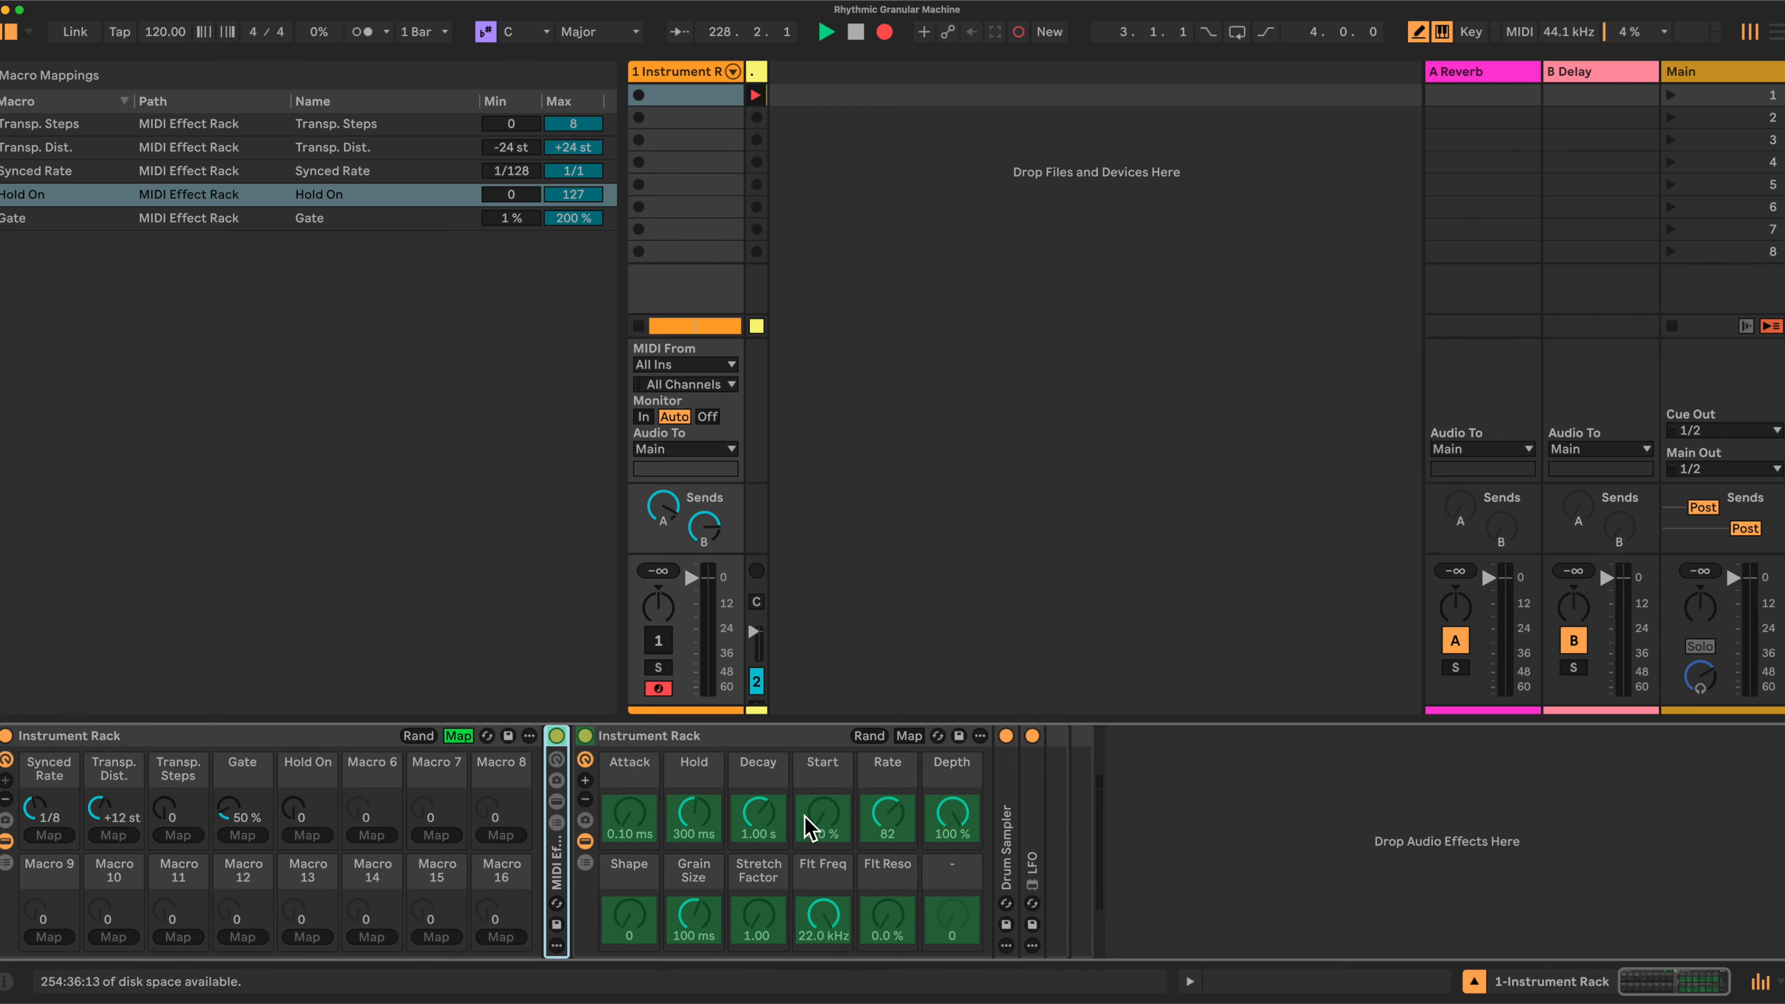
pyautogui.click(823, 818)
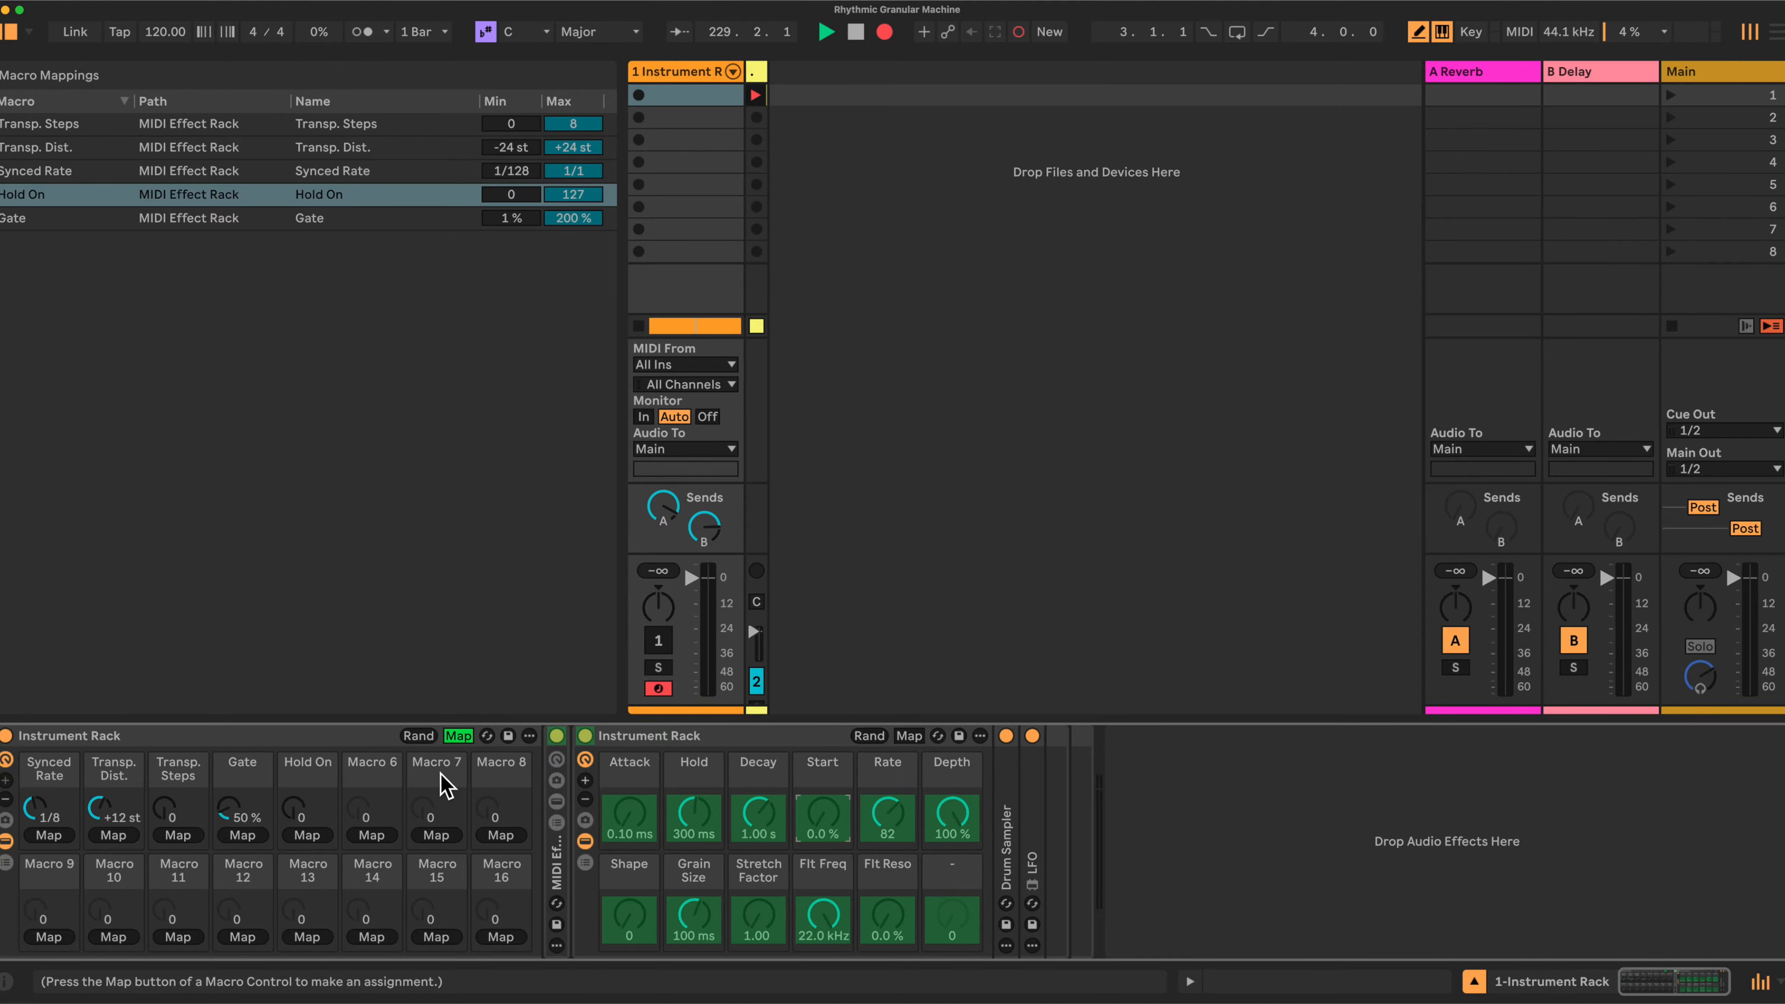
pyautogui.click(372, 835)
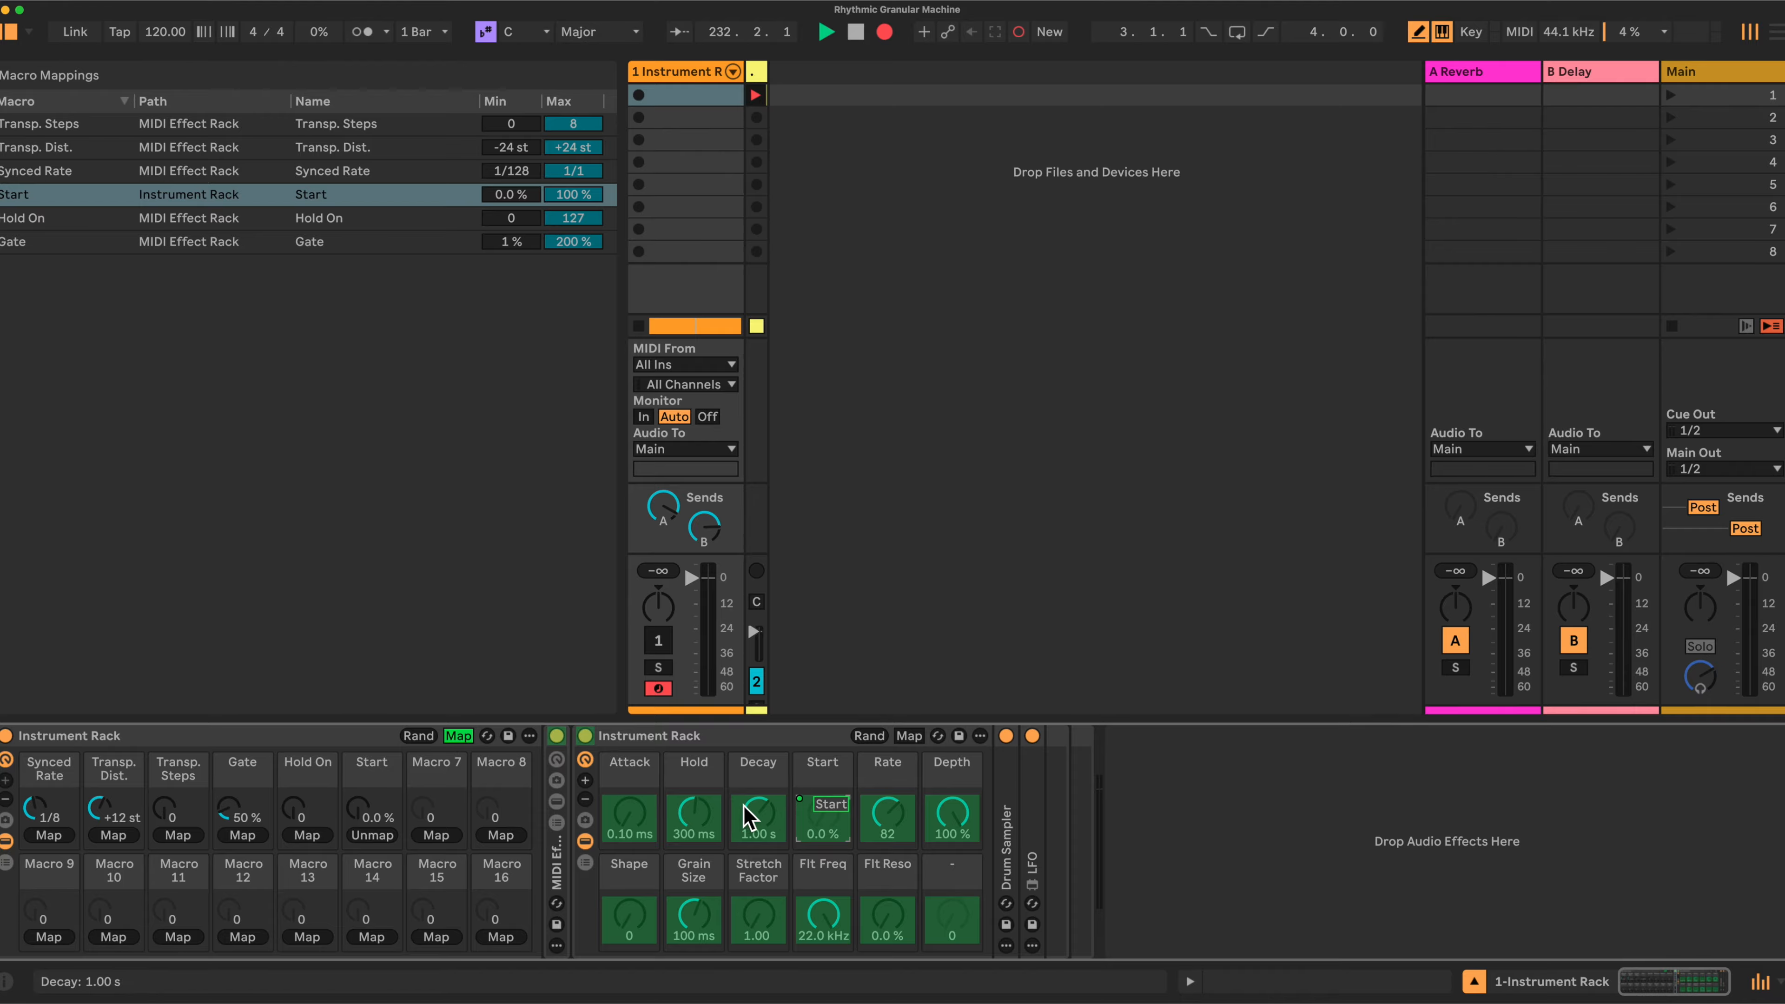
pyautogui.click(755, 914)
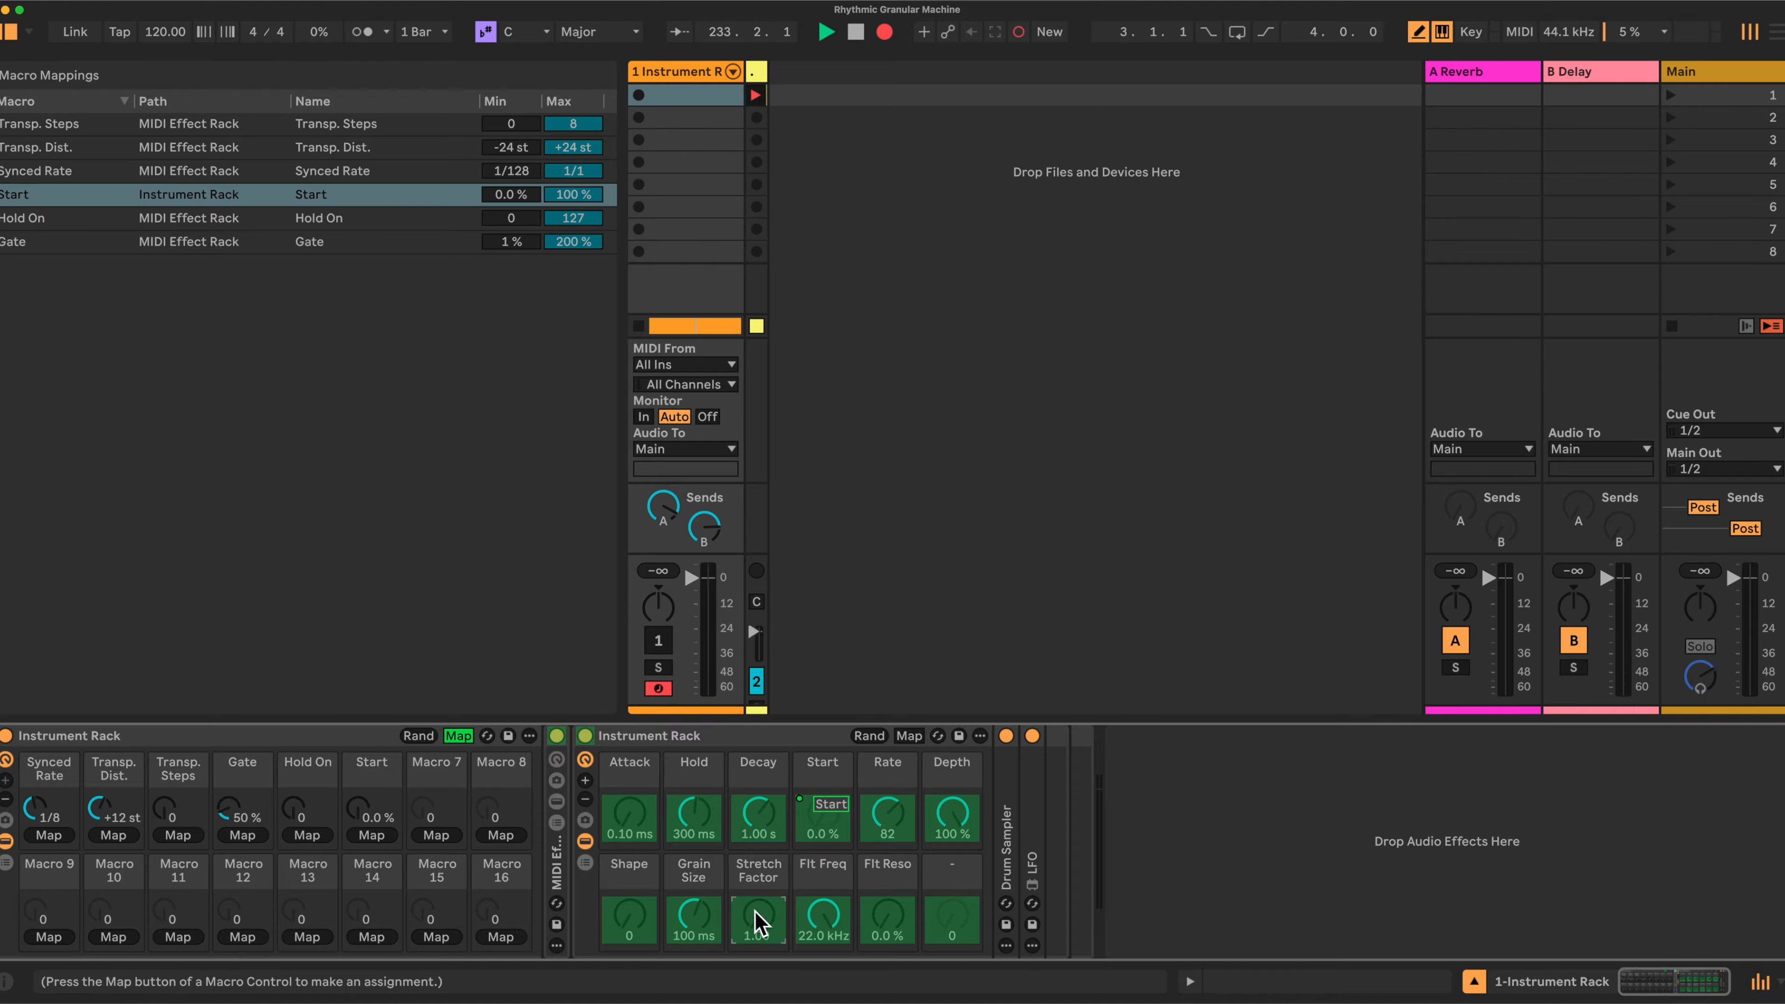
pyautogui.click(436, 836)
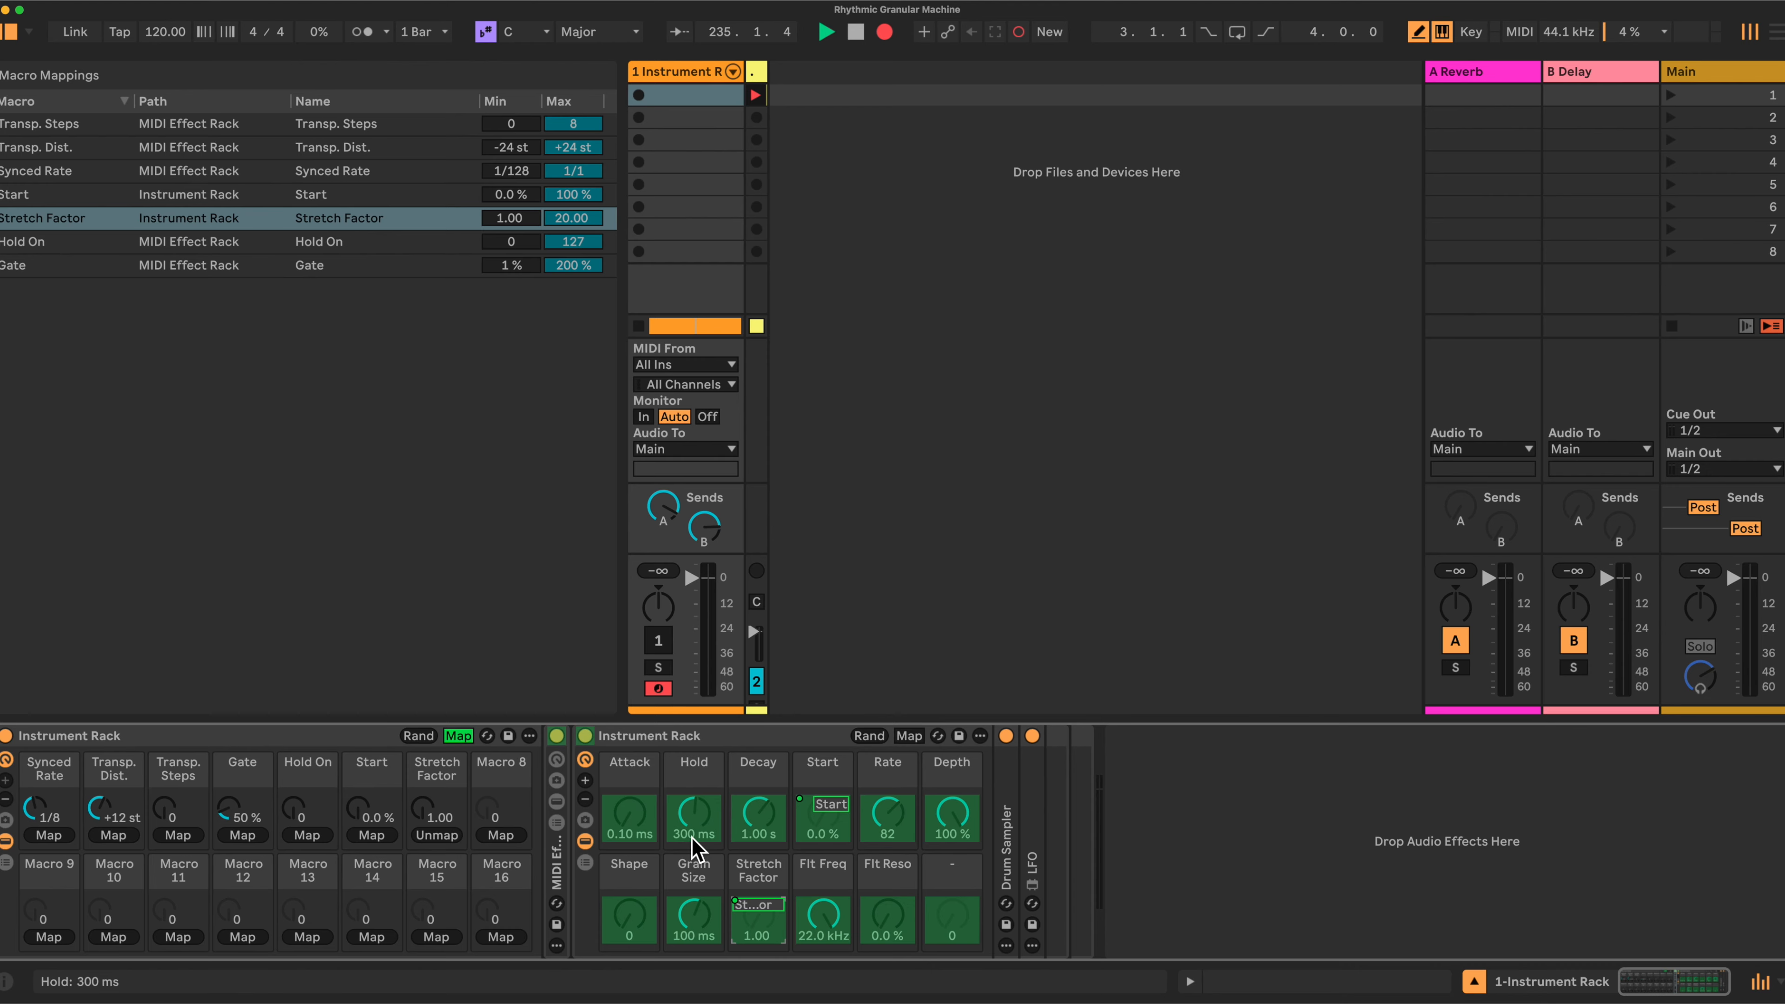
pyautogui.click(694, 923)
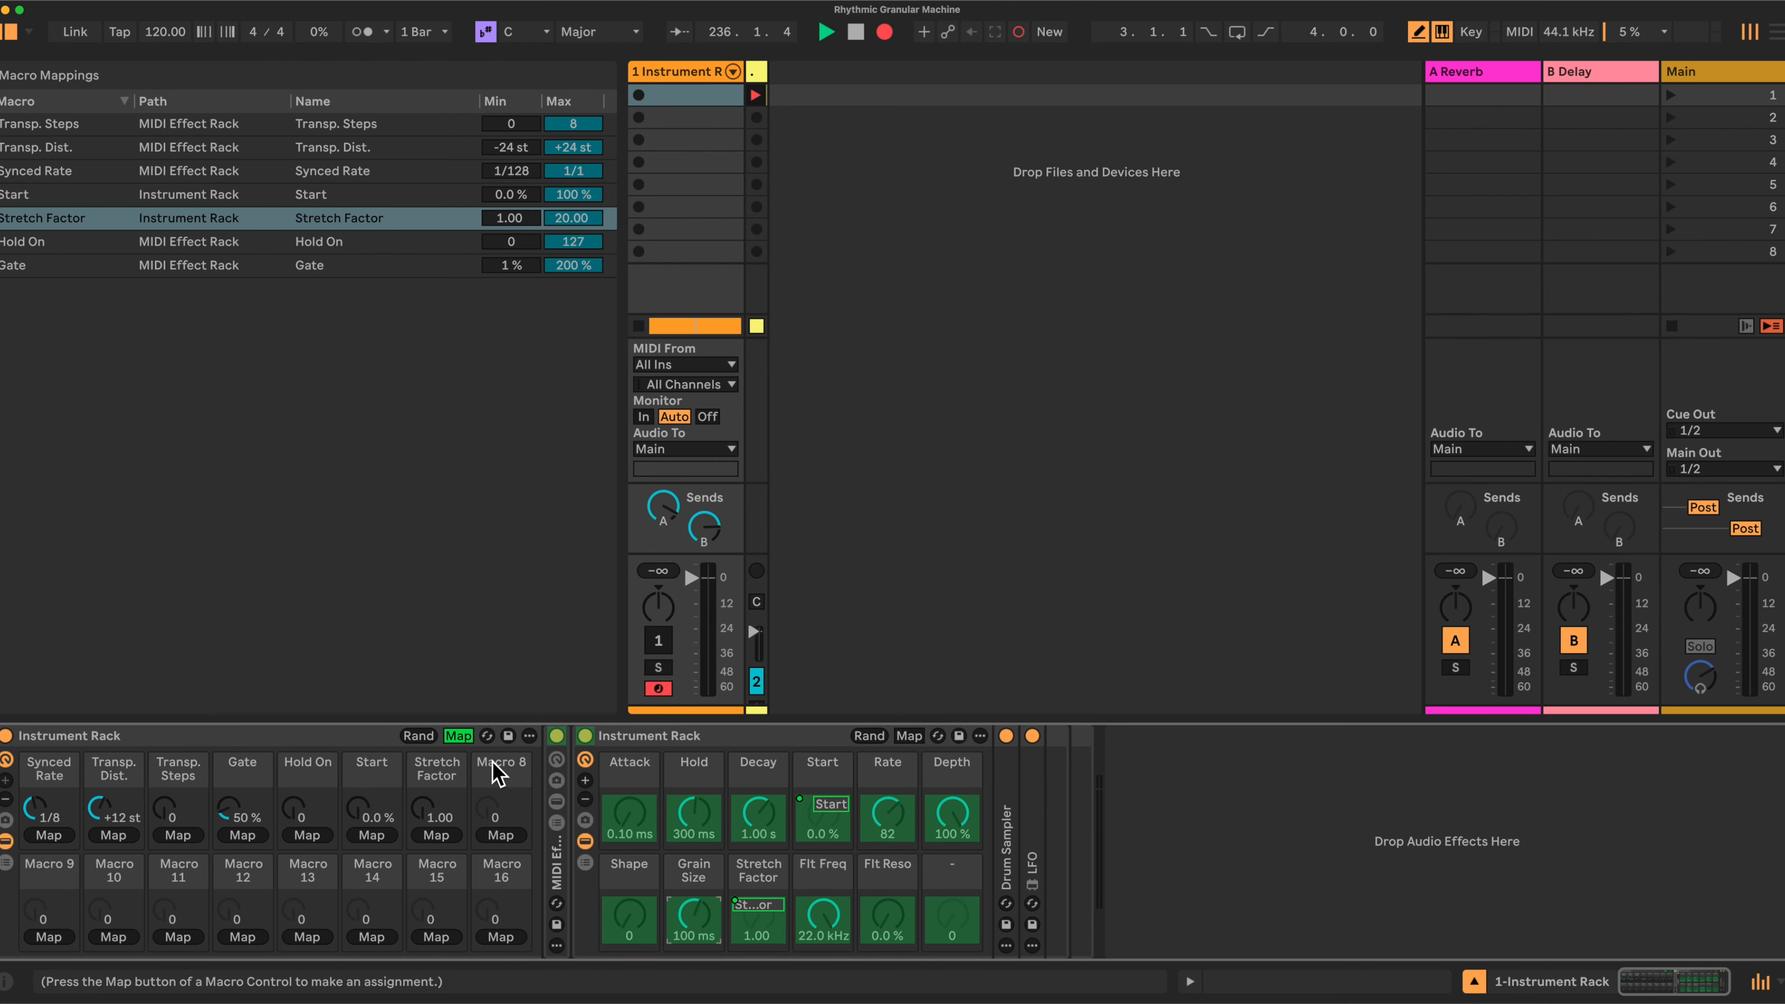
pyautogui.click(500, 836)
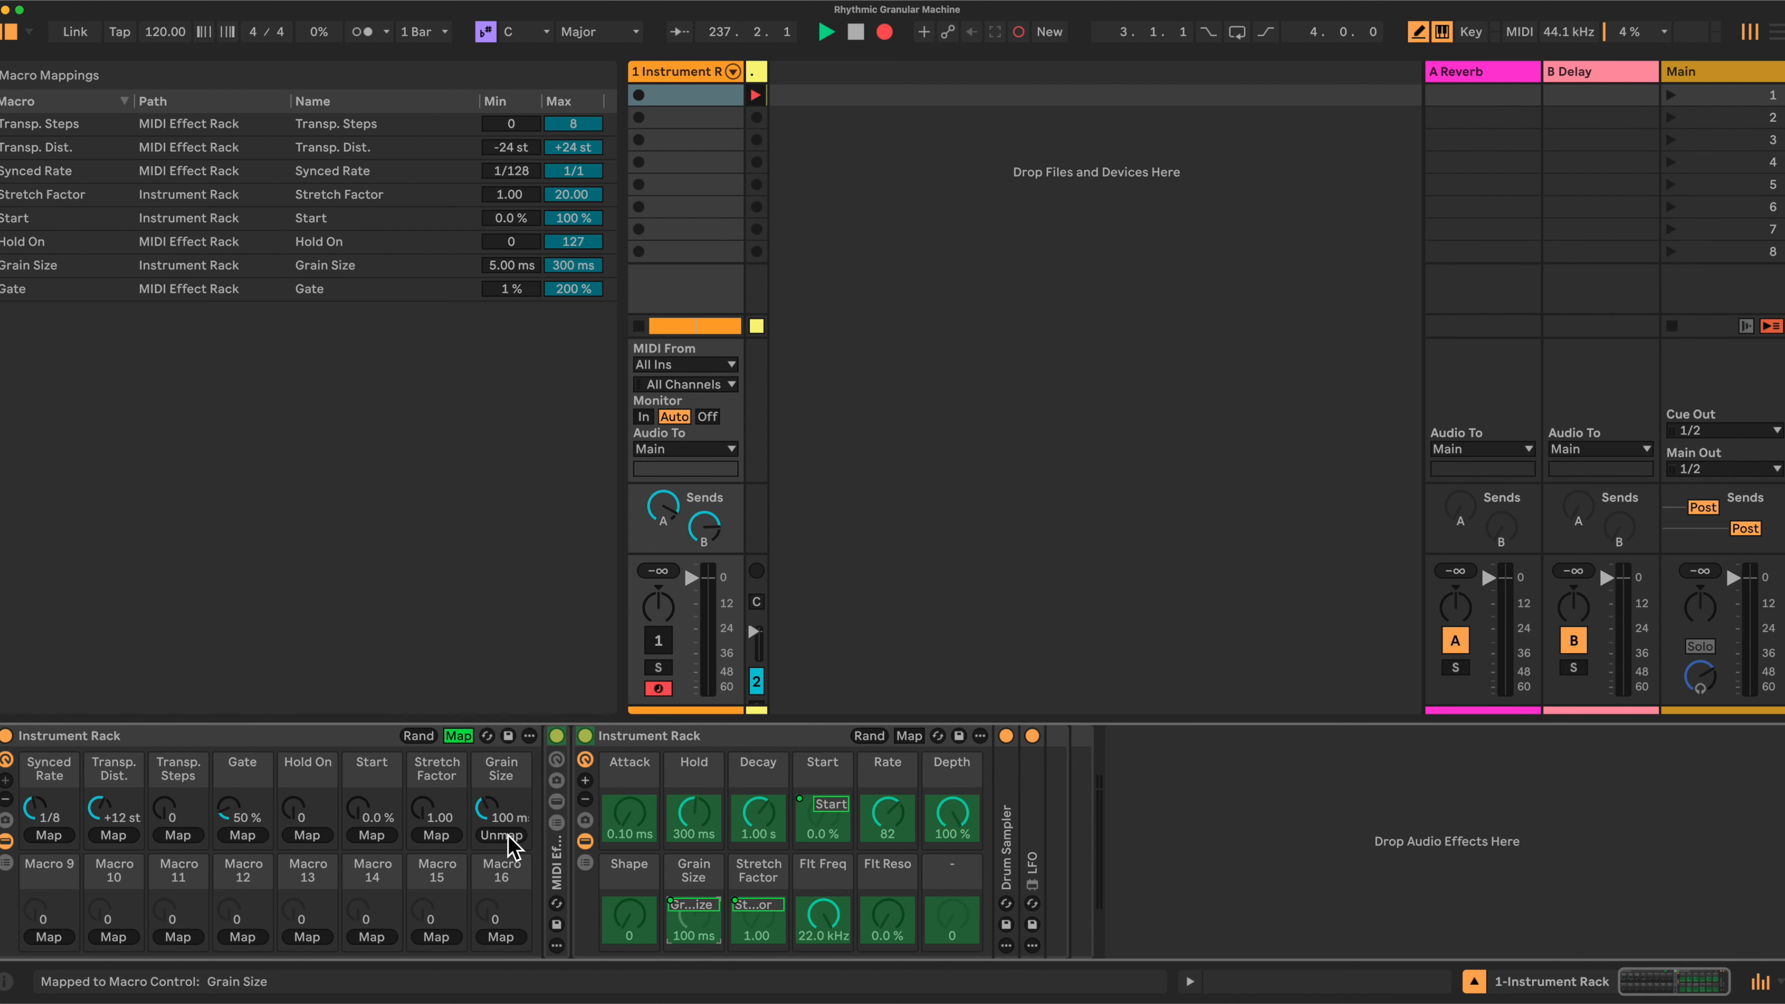
# Step: Map the inner Instrument Rack's Attack, Hold and Decay macros to Macros 9 to 11 of the outer rack
pyautogui.click(628, 816)
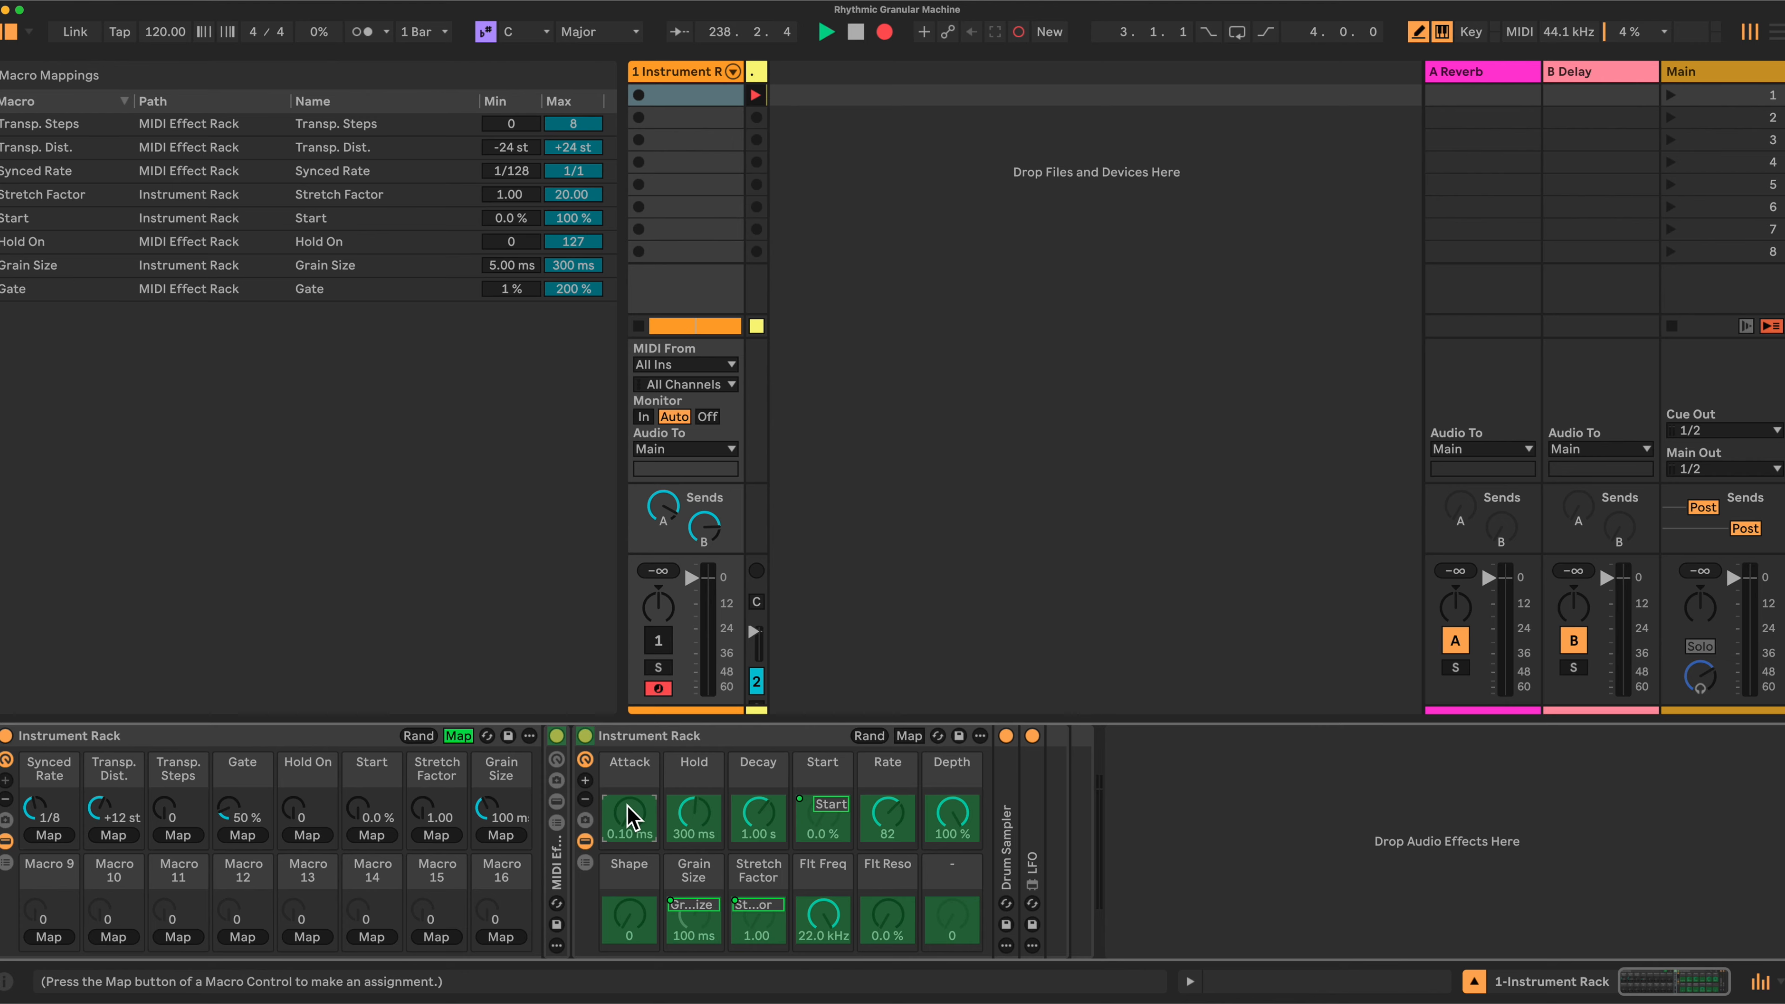
pyautogui.click(50, 937)
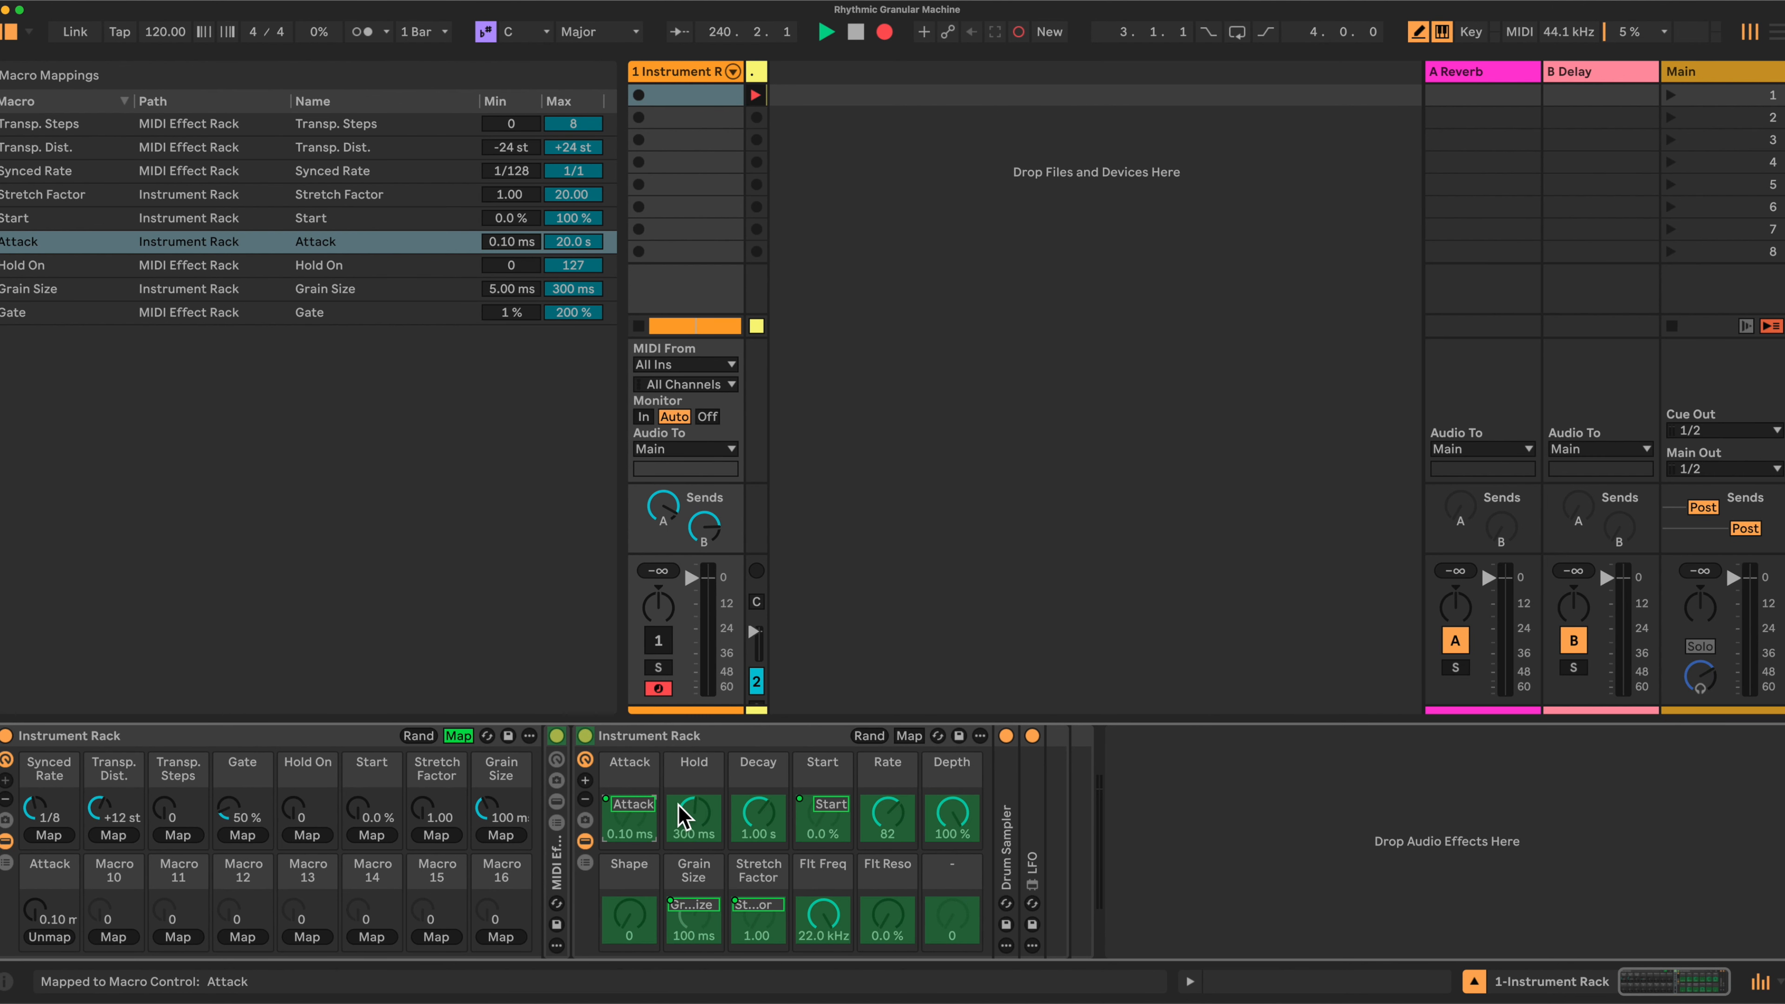
pyautogui.click(689, 815)
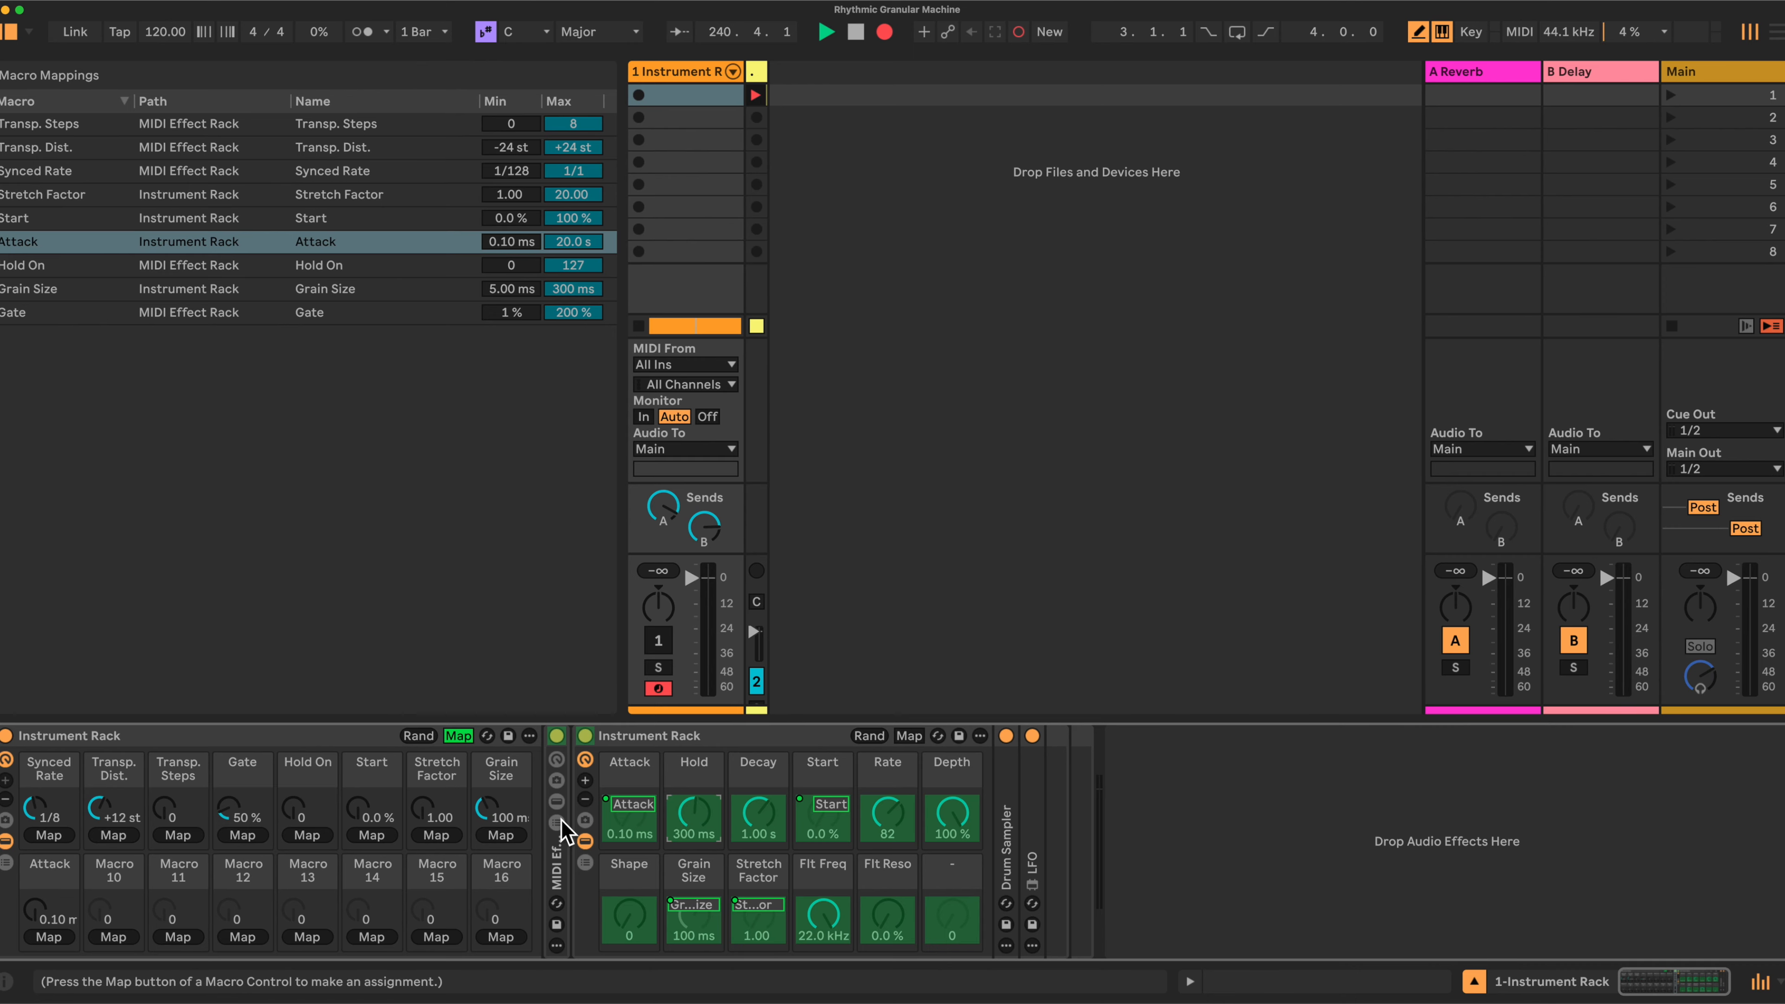
pyautogui.click(110, 937)
pyautogui.click(756, 809)
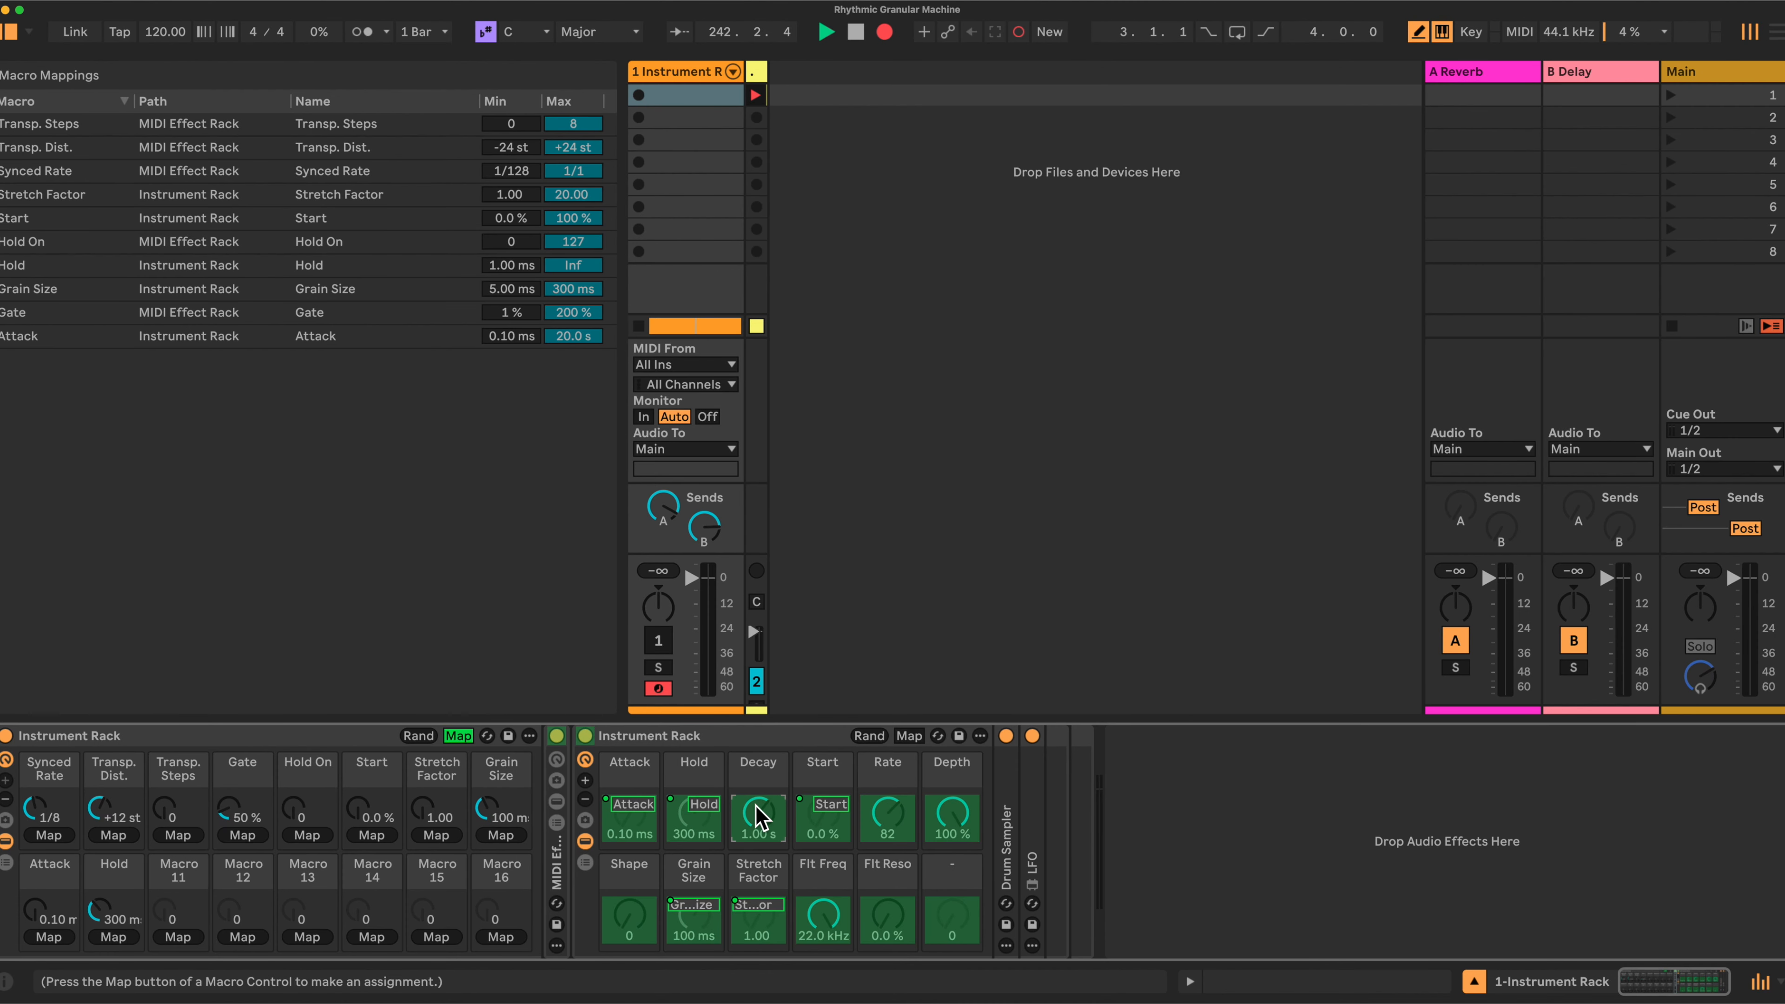
pyautogui.click(178, 937)
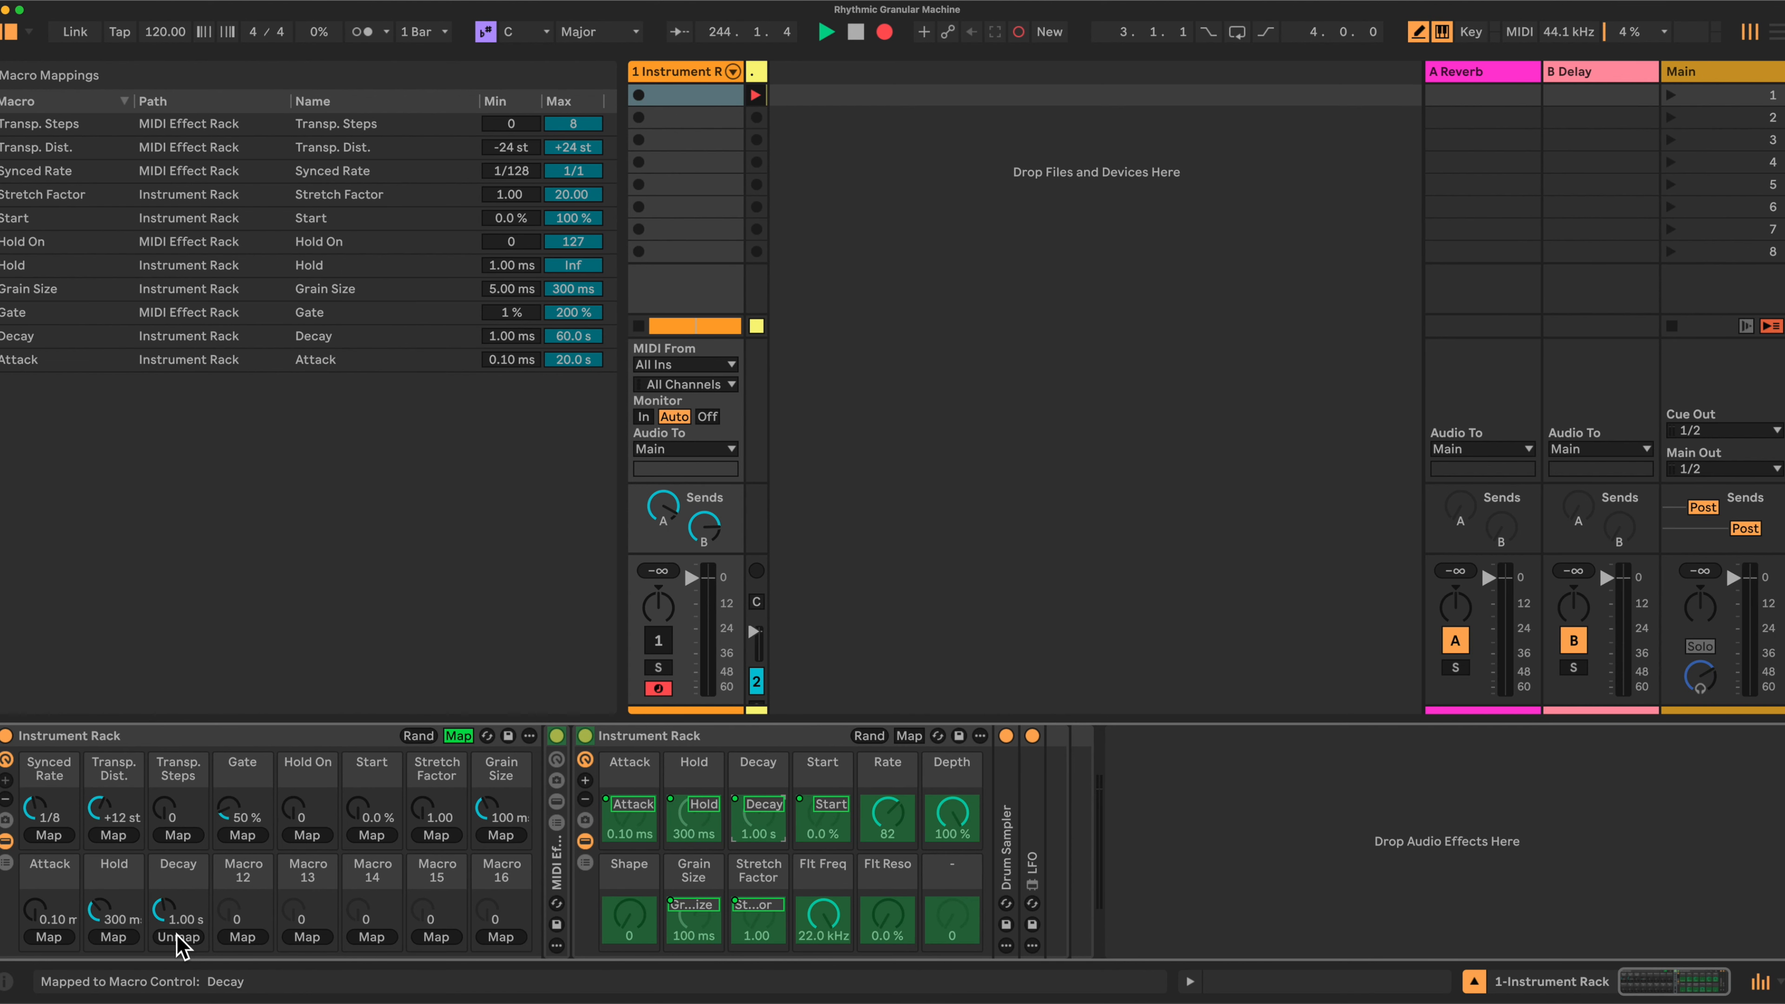
# Step: Map the inner Instrument Rack's Rate, Depth and Shape macros to Macros 12 to 14 of the outer rack
pyautogui.click(888, 816)
pyautogui.click(243, 937)
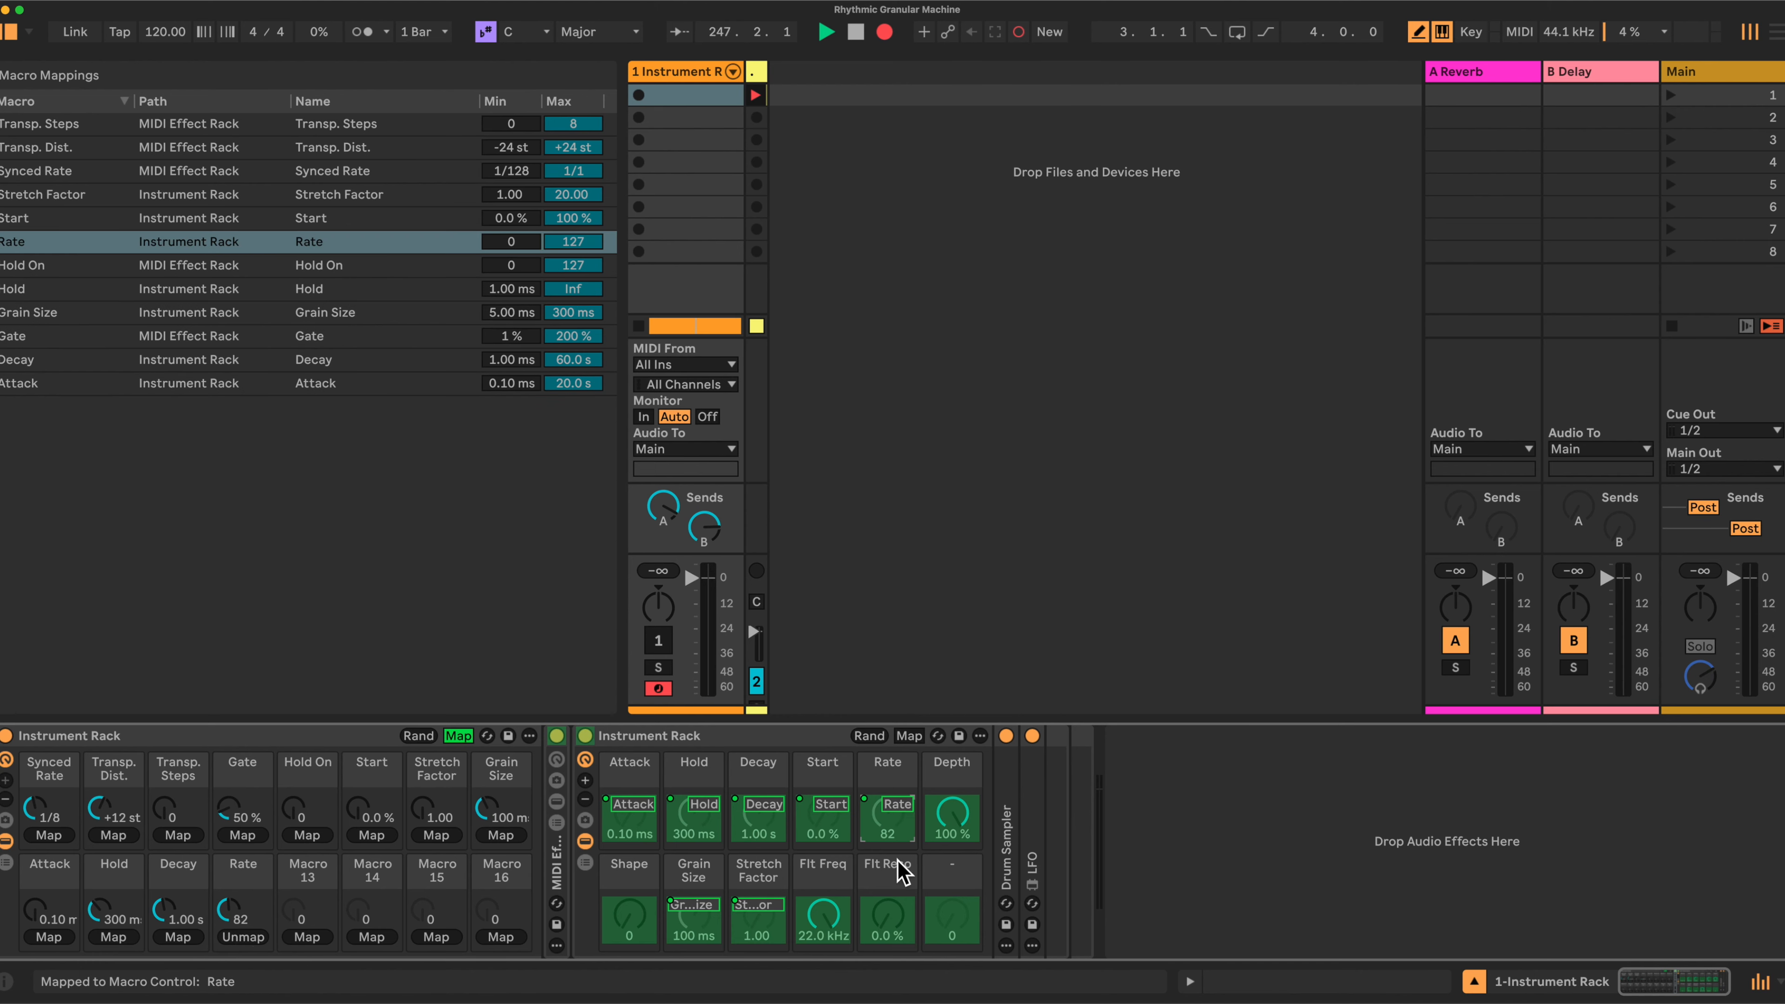
pyautogui.click(954, 817)
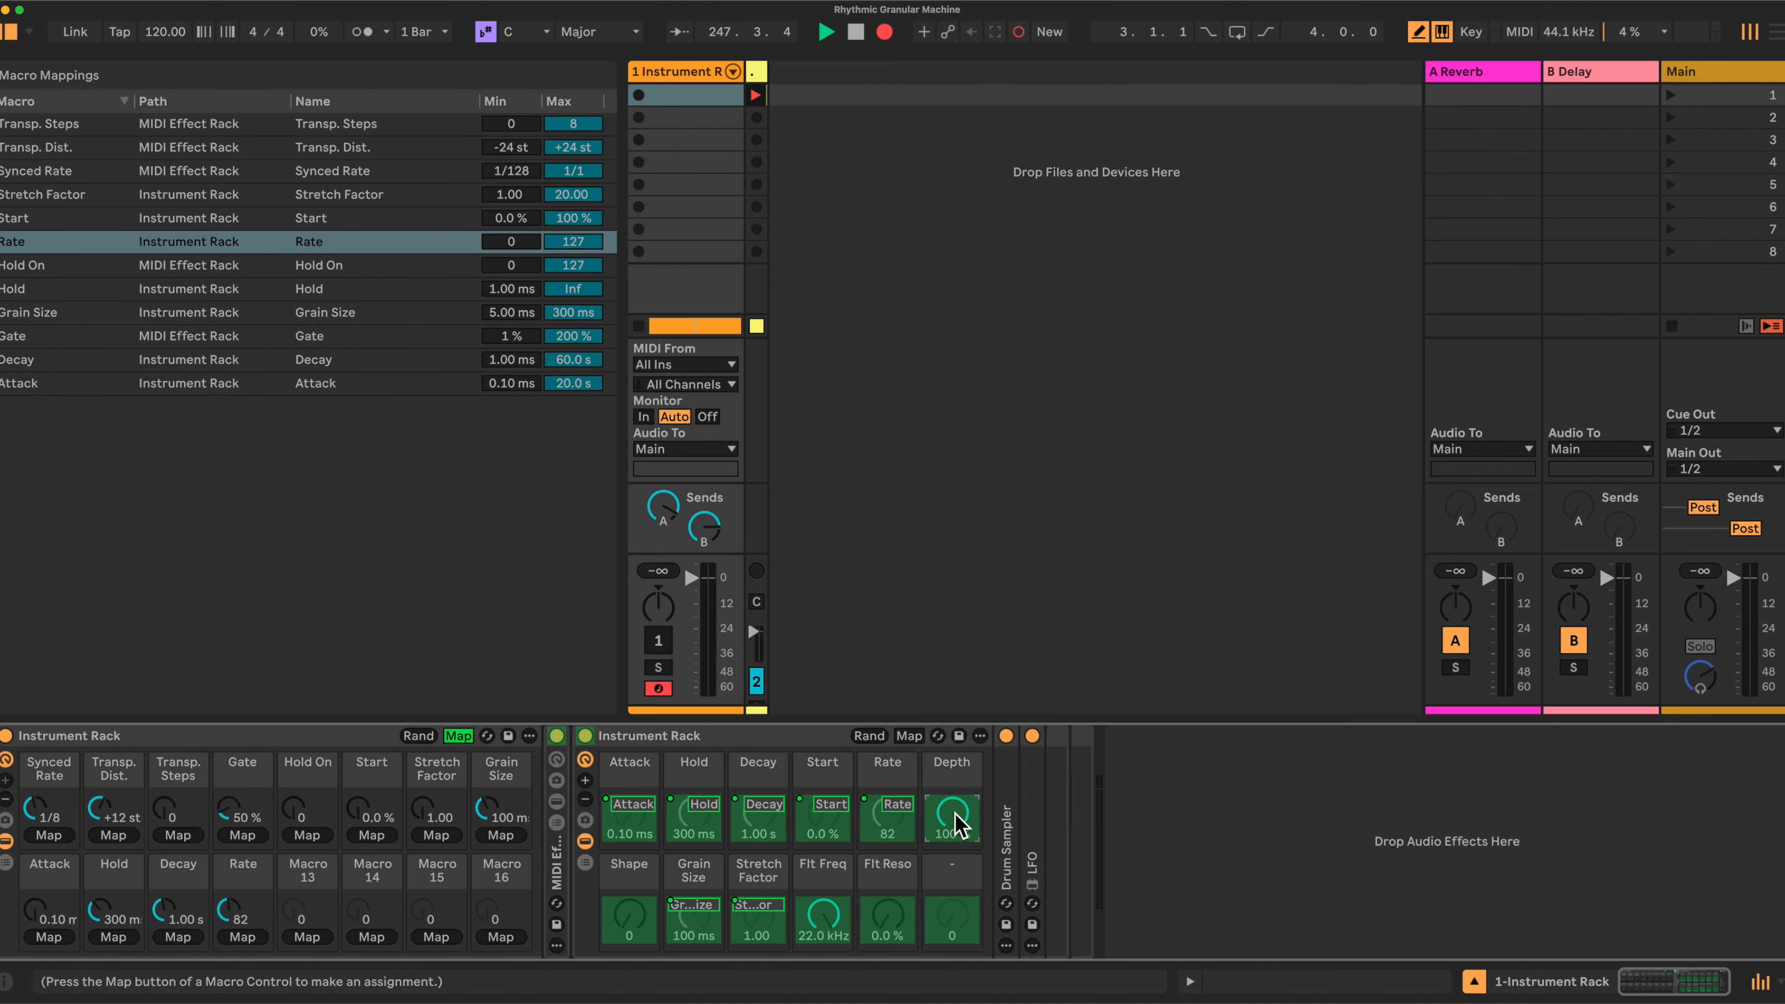
pyautogui.click(308, 938)
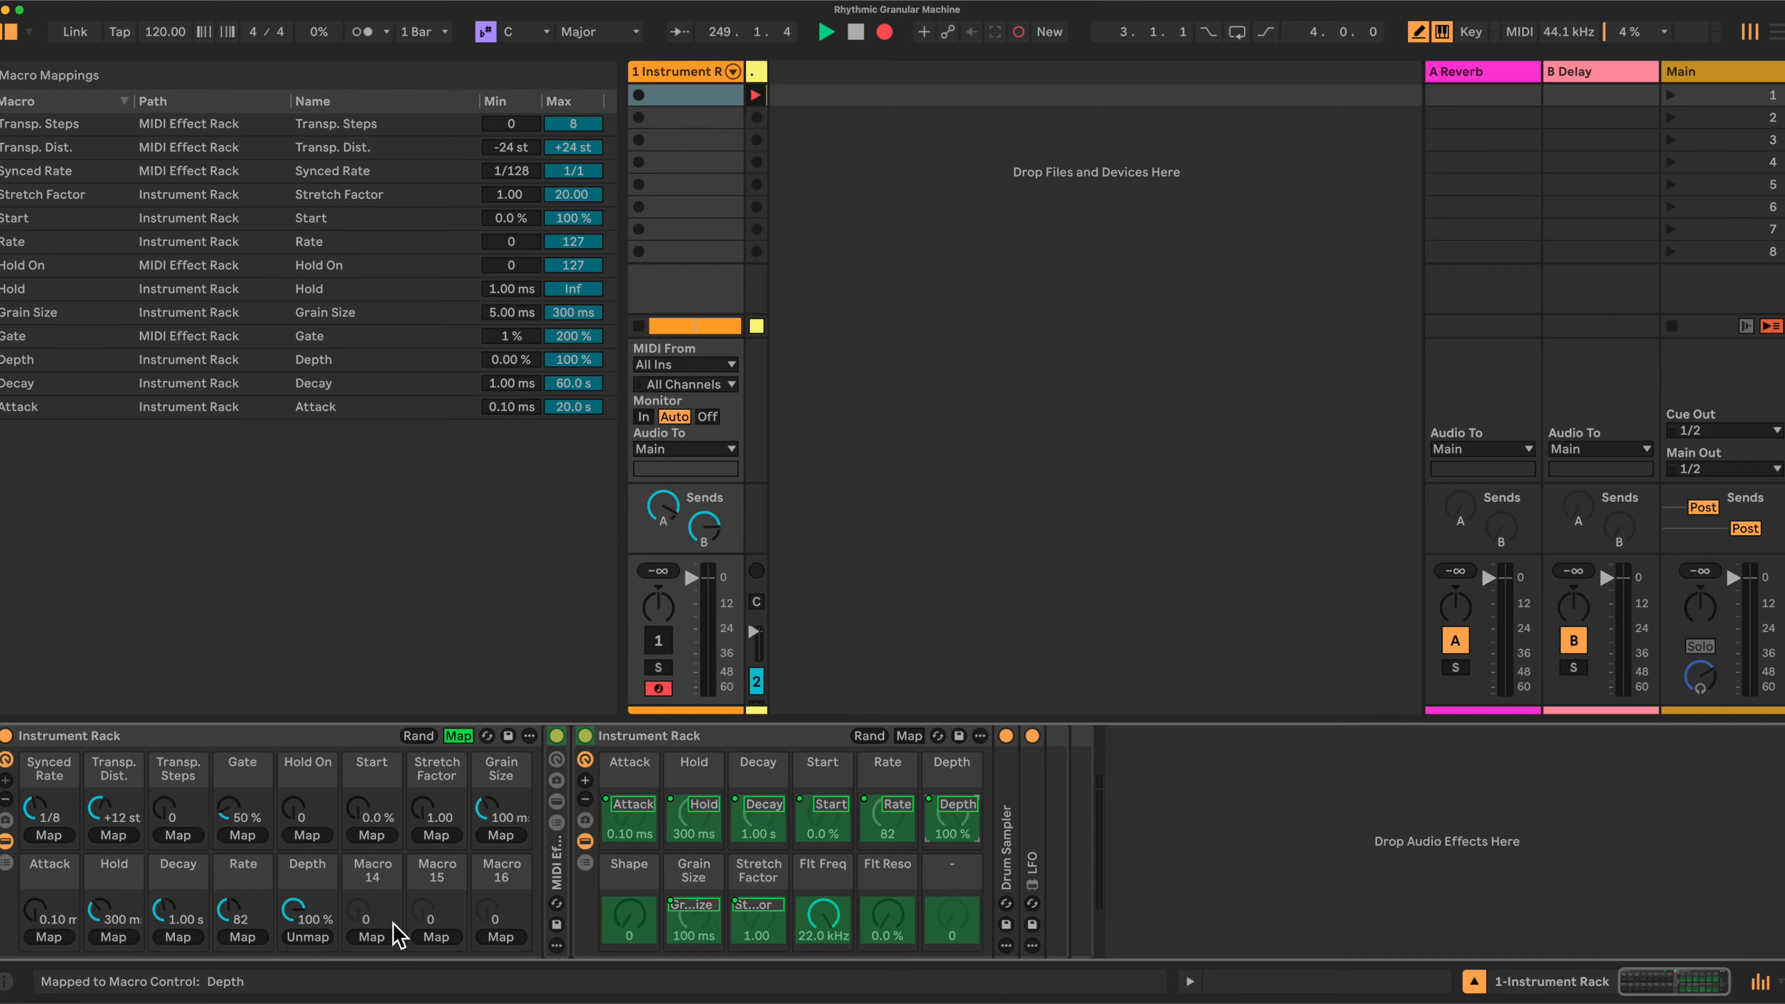
pyautogui.click(632, 927)
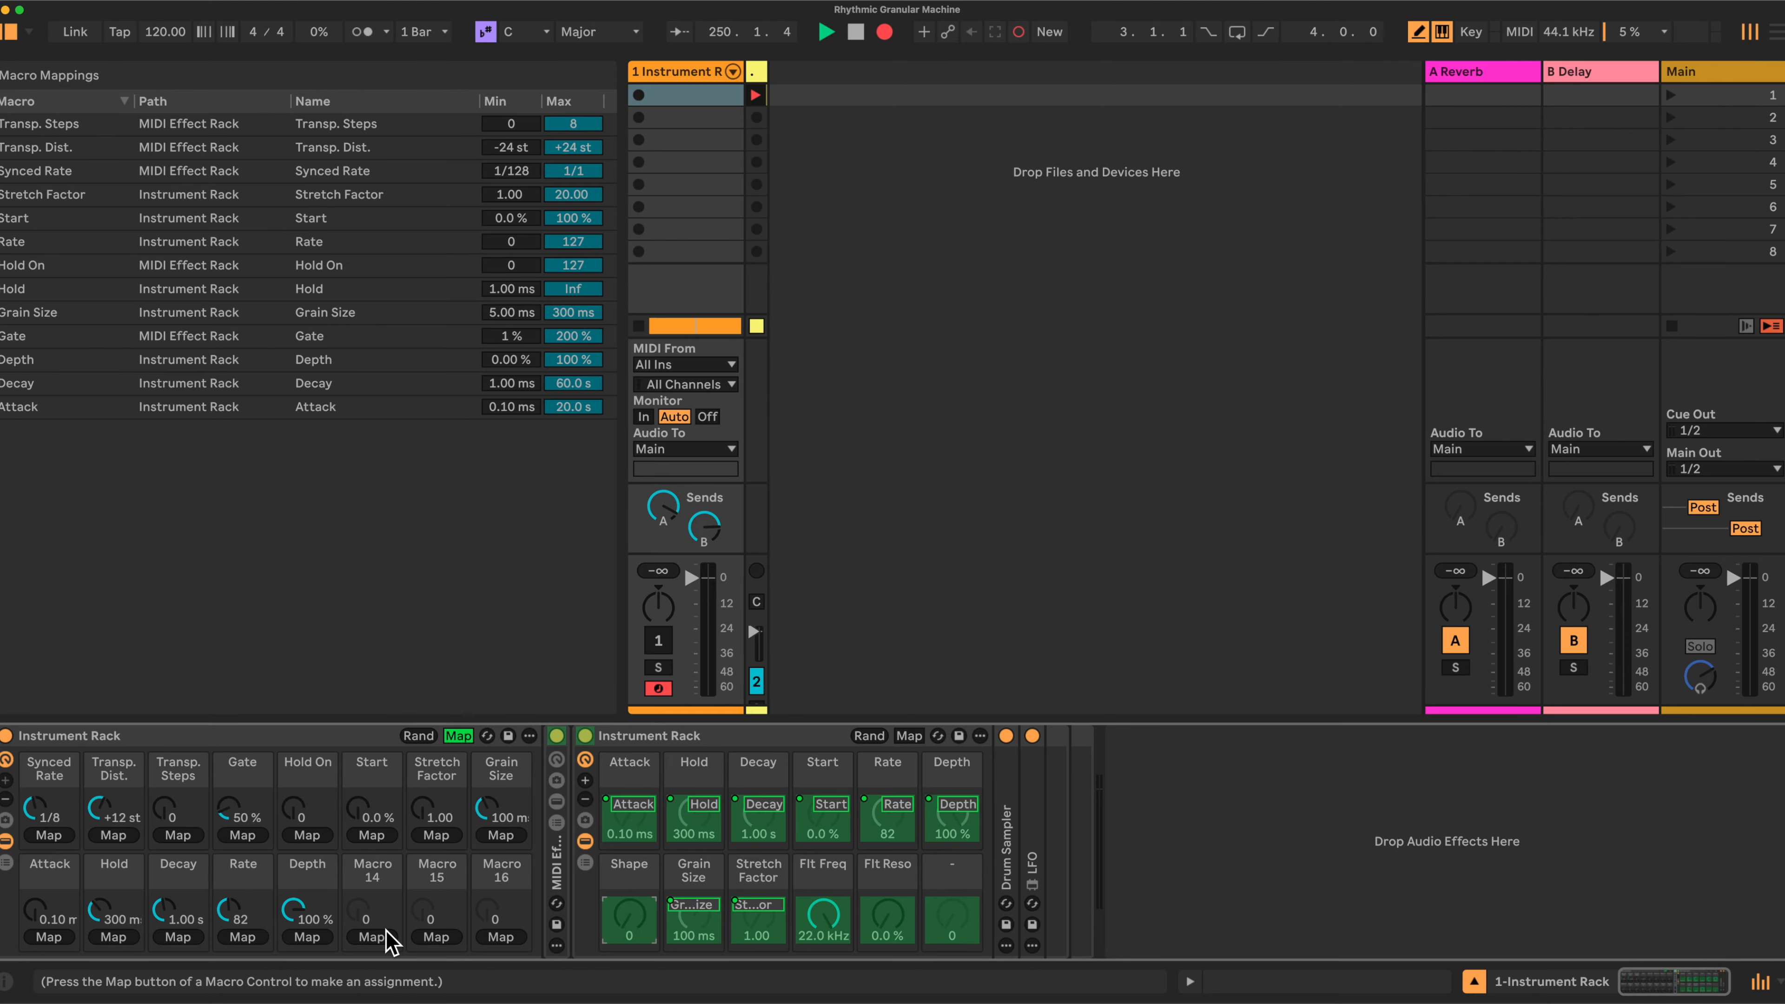
pyautogui.click(372, 937)
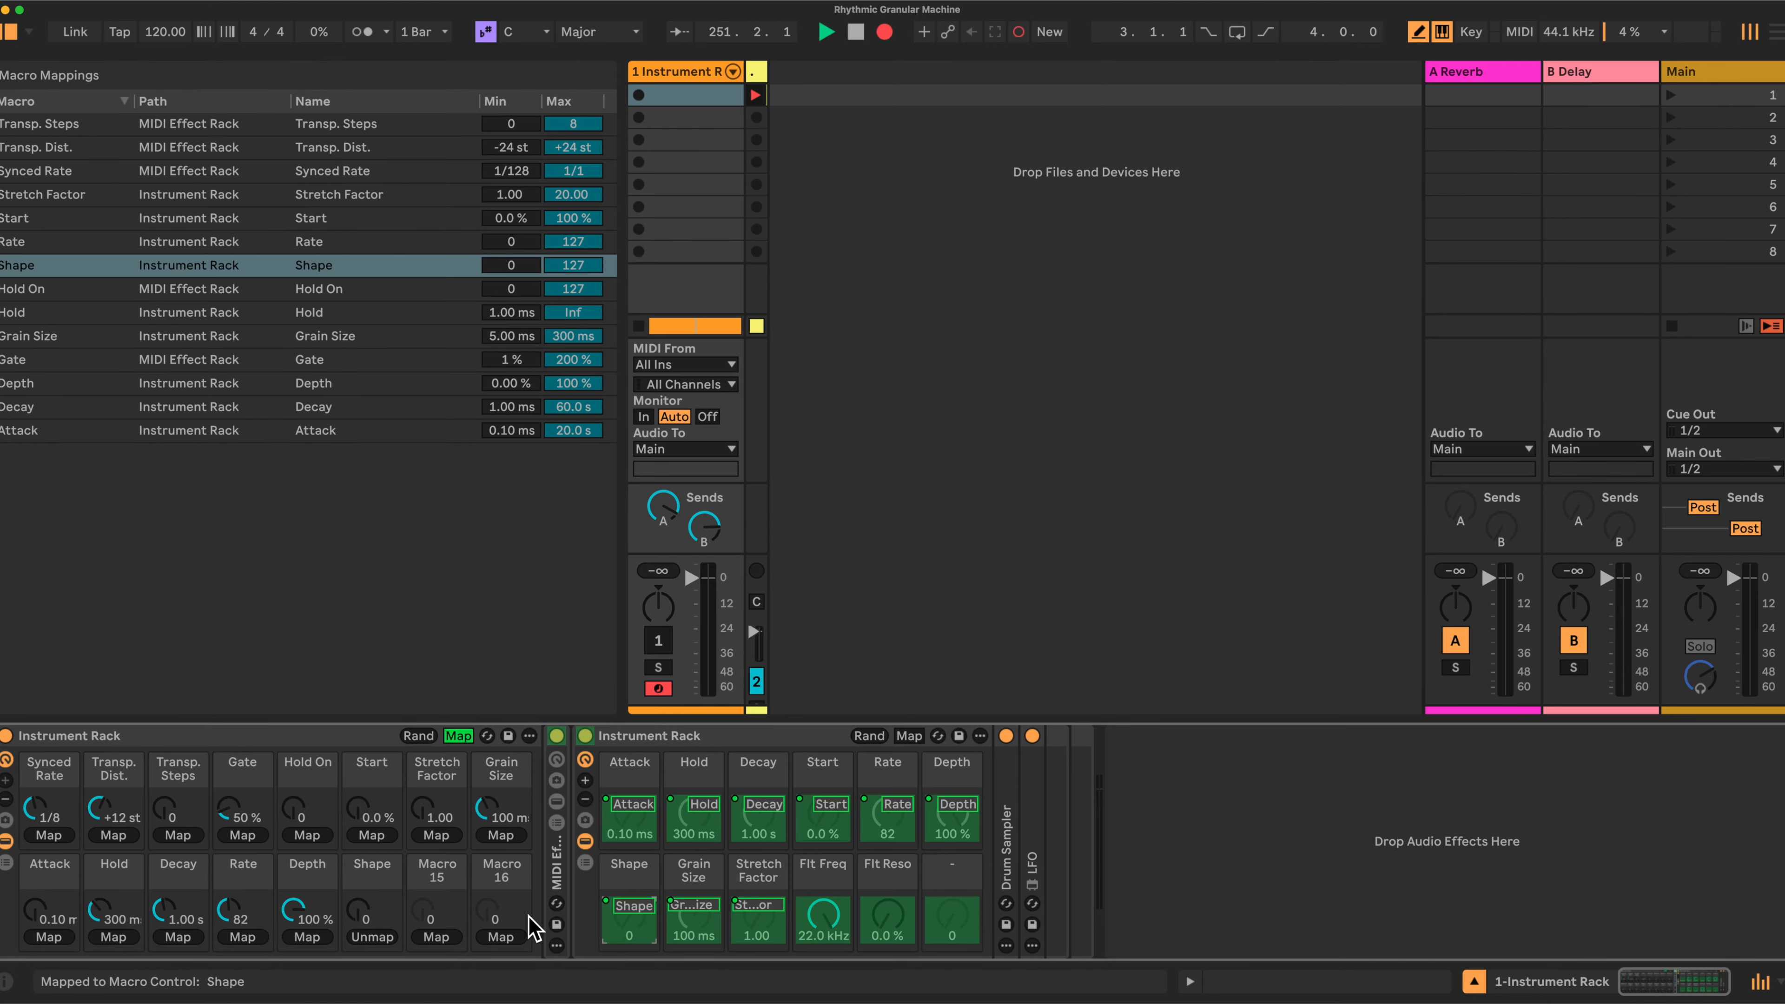
# Step: Map the inner rack's Flt Freq and Flt Reso to the outer rack's Macros 15 and 16, and set the Flt Reso mapping's maximum to 85 %
pyautogui.click(822, 915)
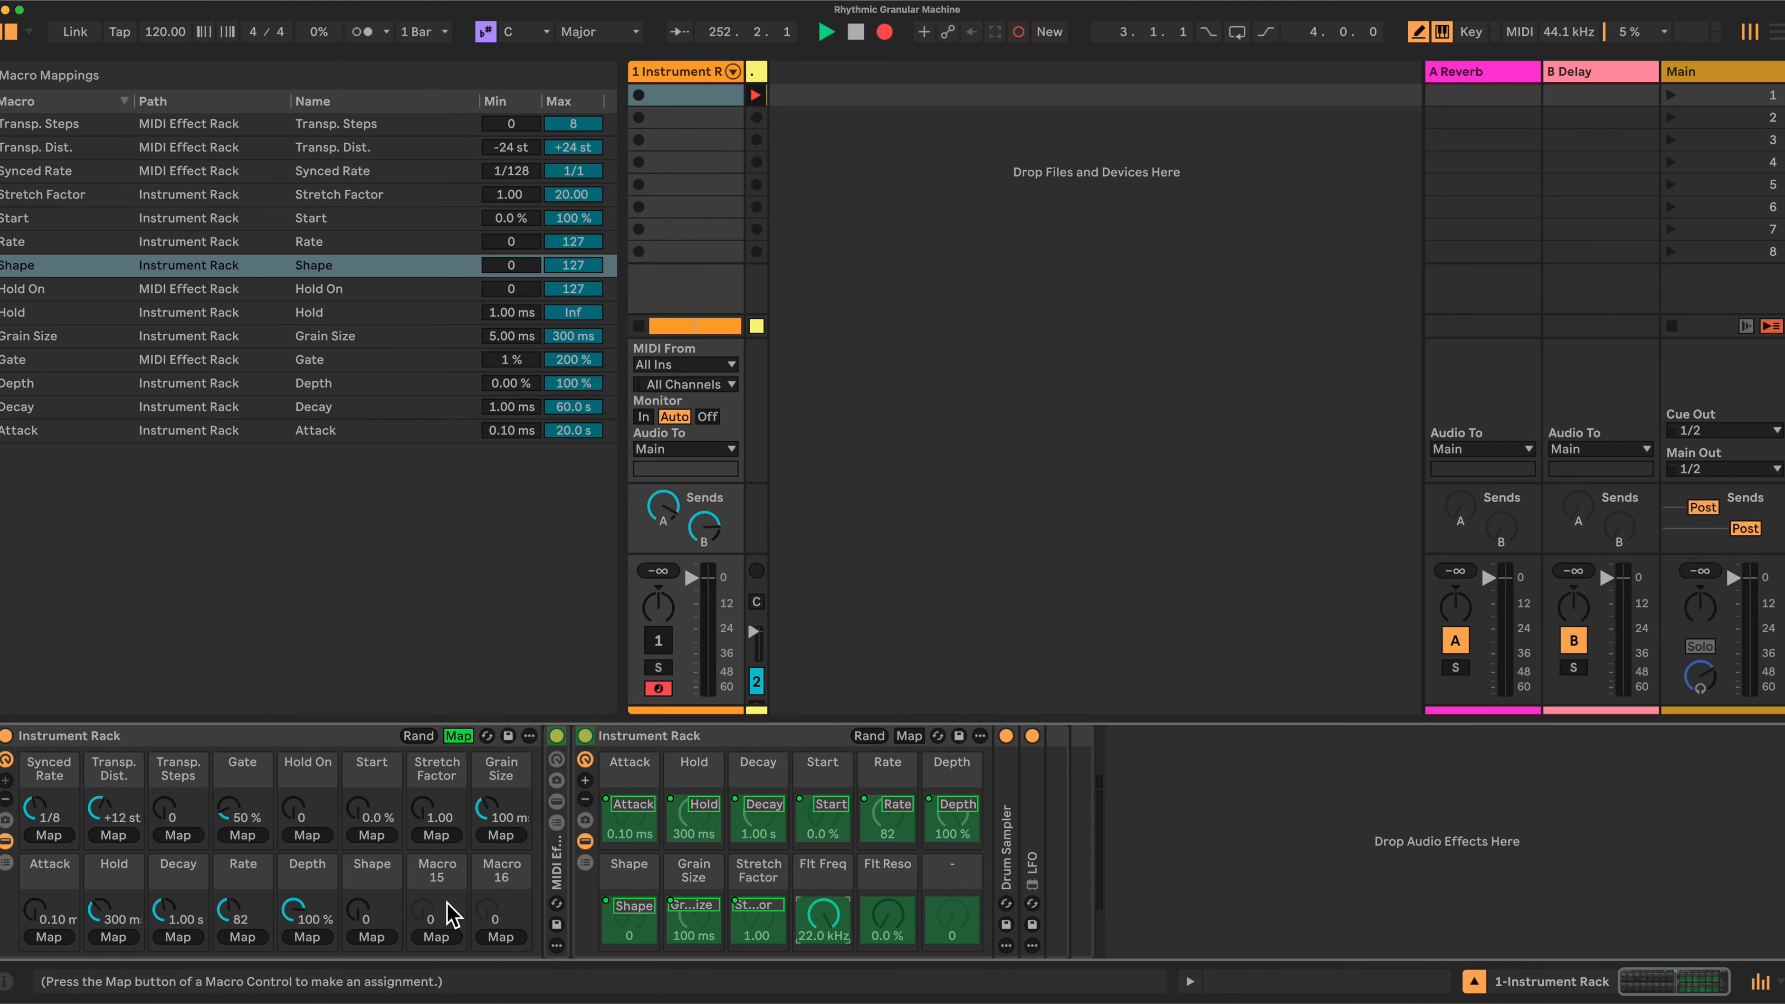
pyautogui.click(436, 937)
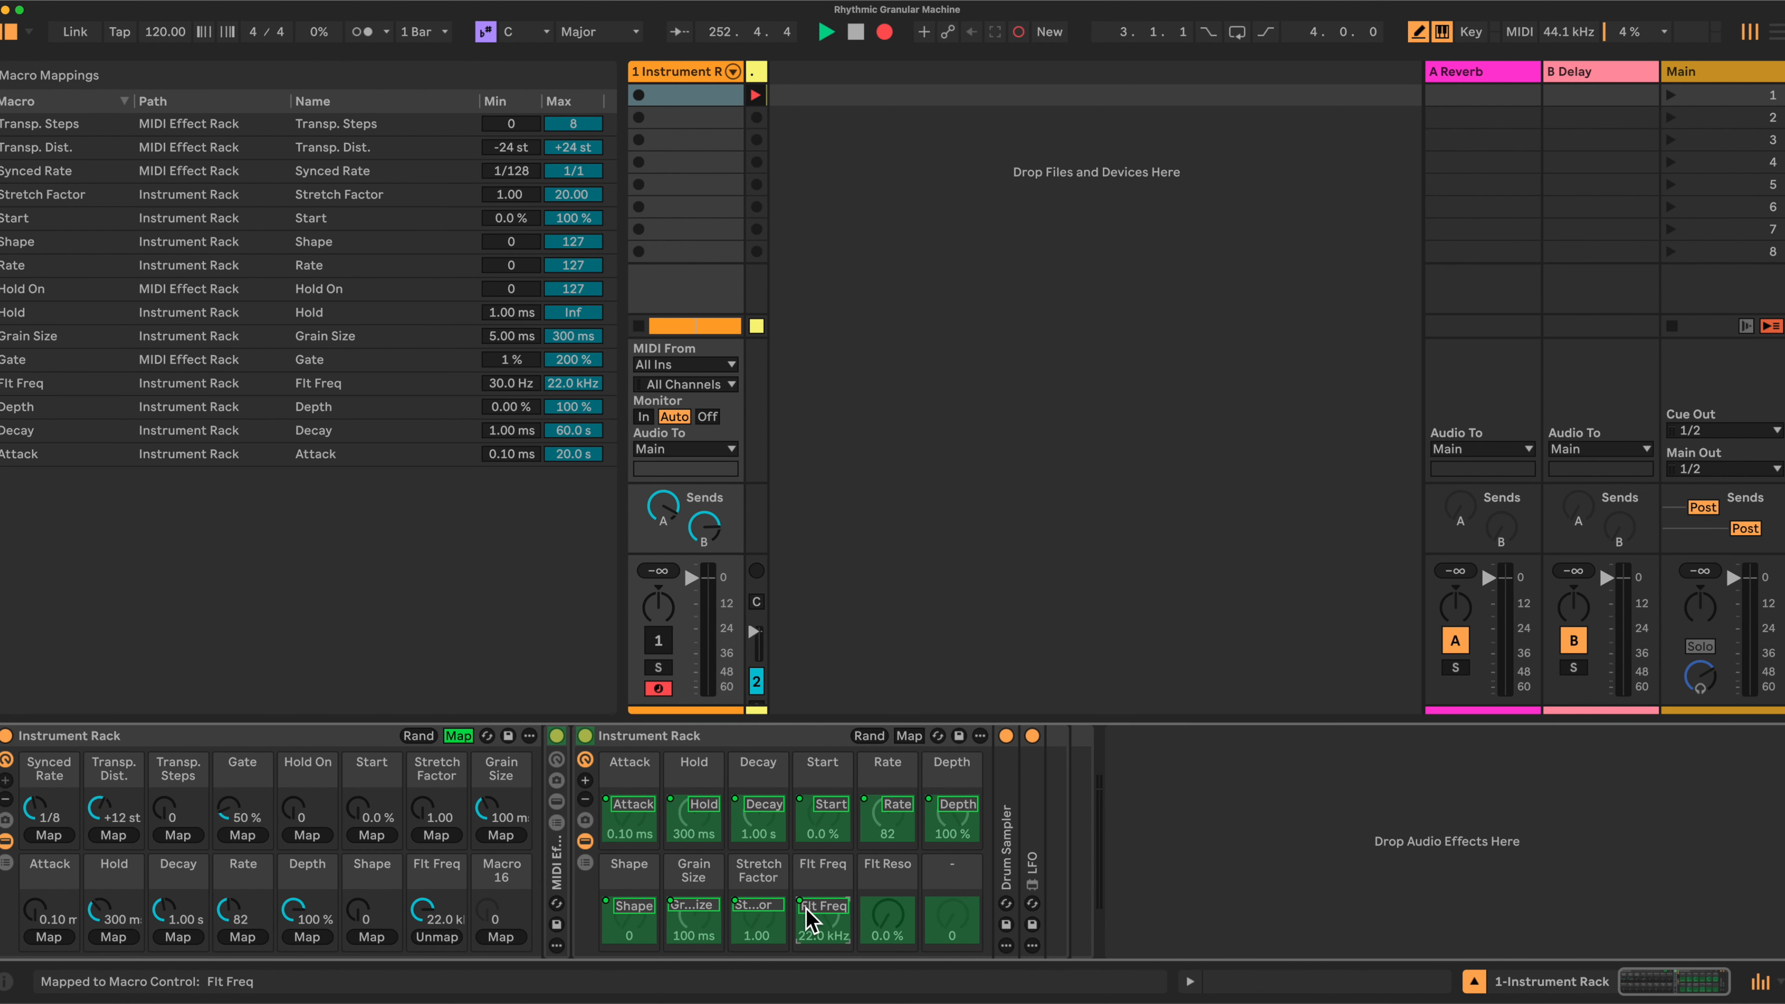
pyautogui.click(889, 921)
pyautogui.click(500, 938)
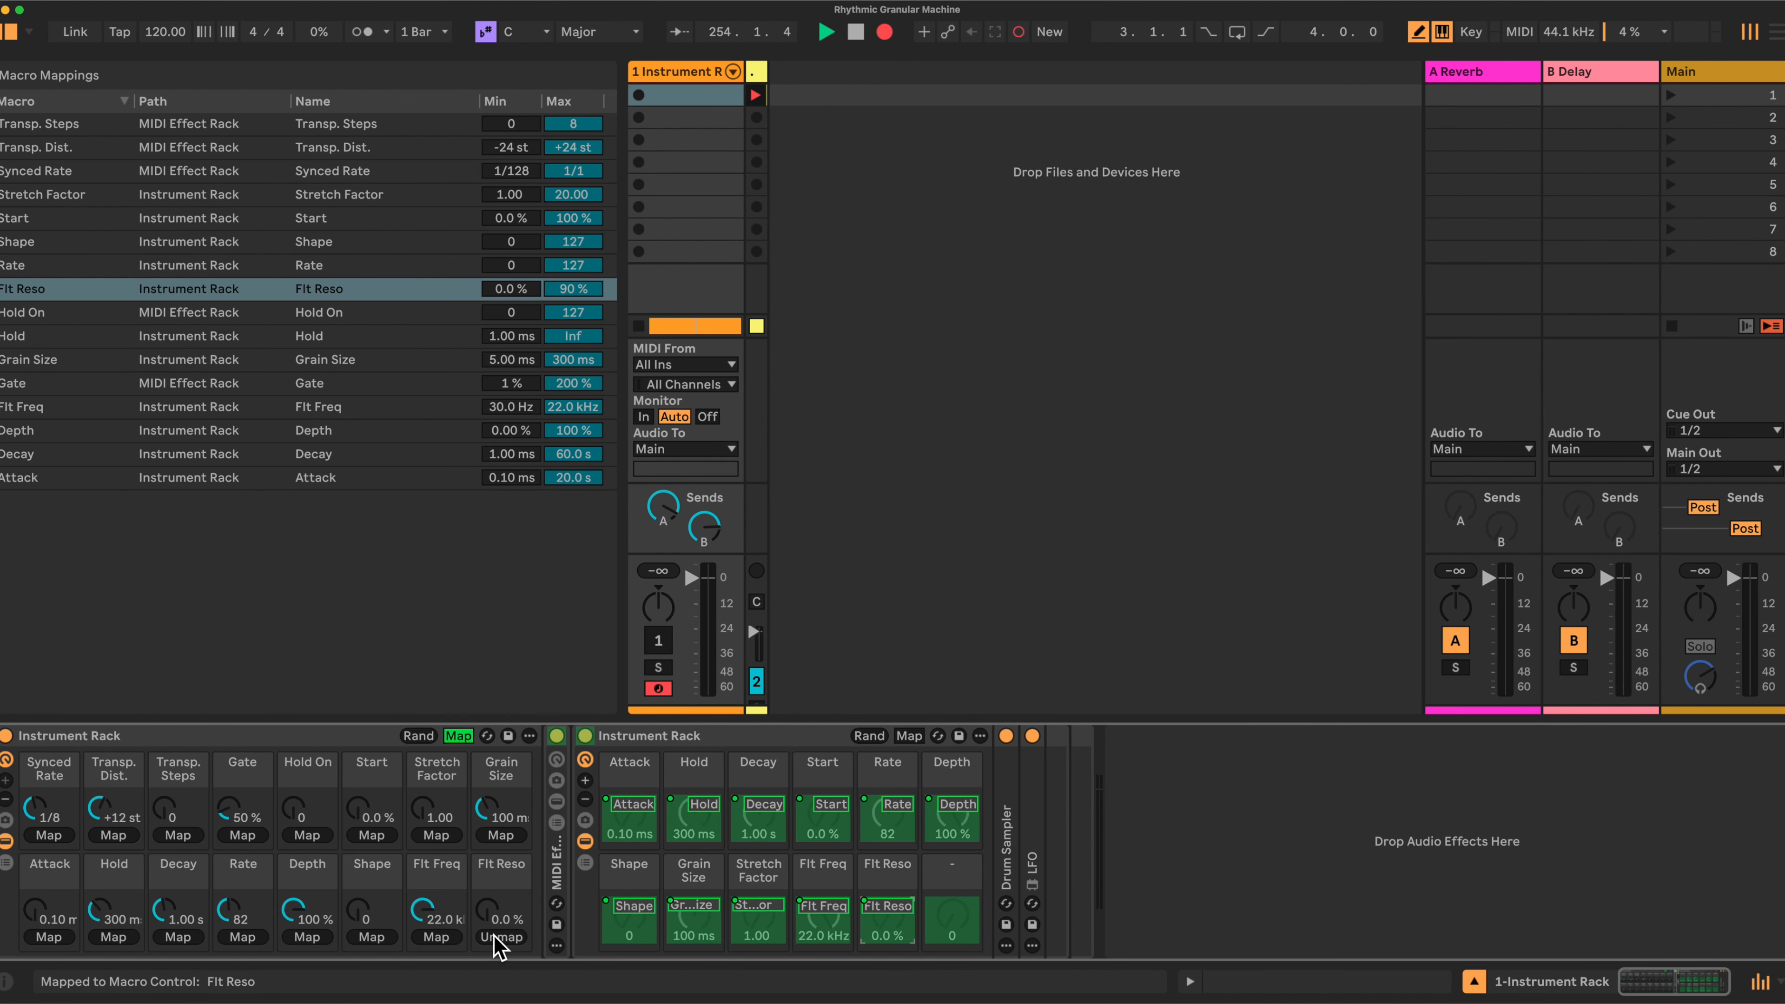
pyautogui.click(578, 289)
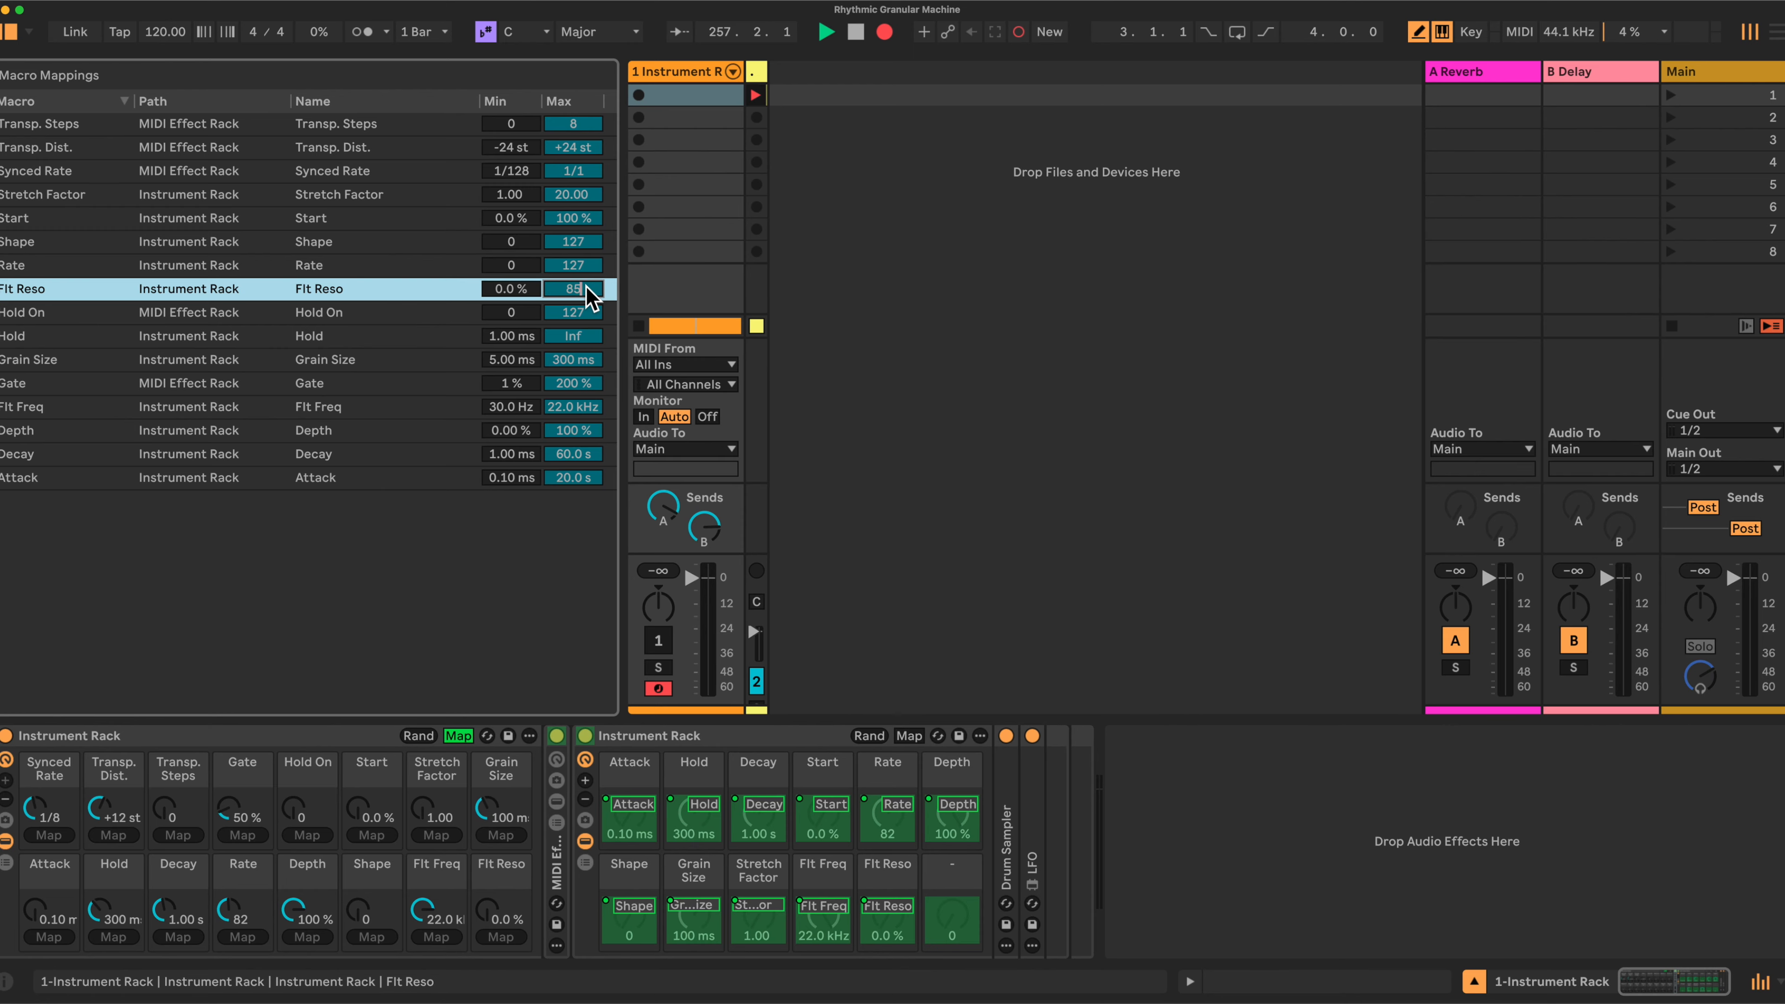
pyautogui.press('Return')
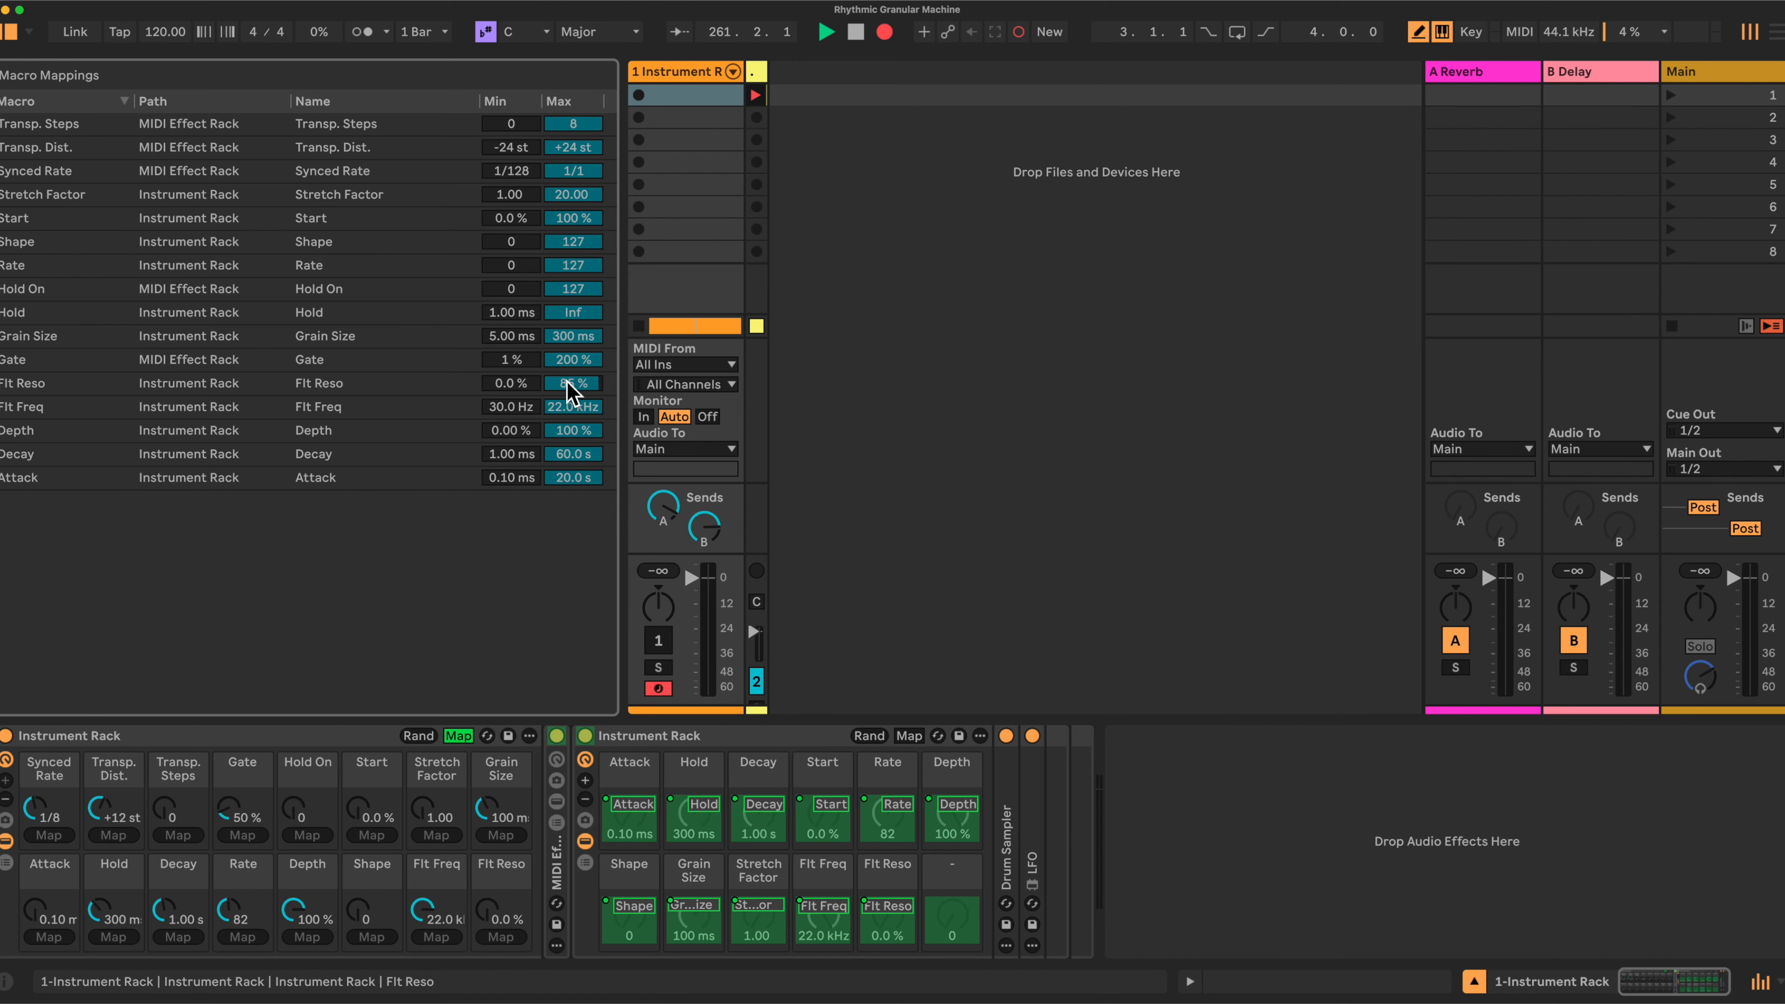
# Step: Rename the outer Instrument Rack's Synced Rate macro as "Arp Rate"
pyautogui.rightClick(53, 775)
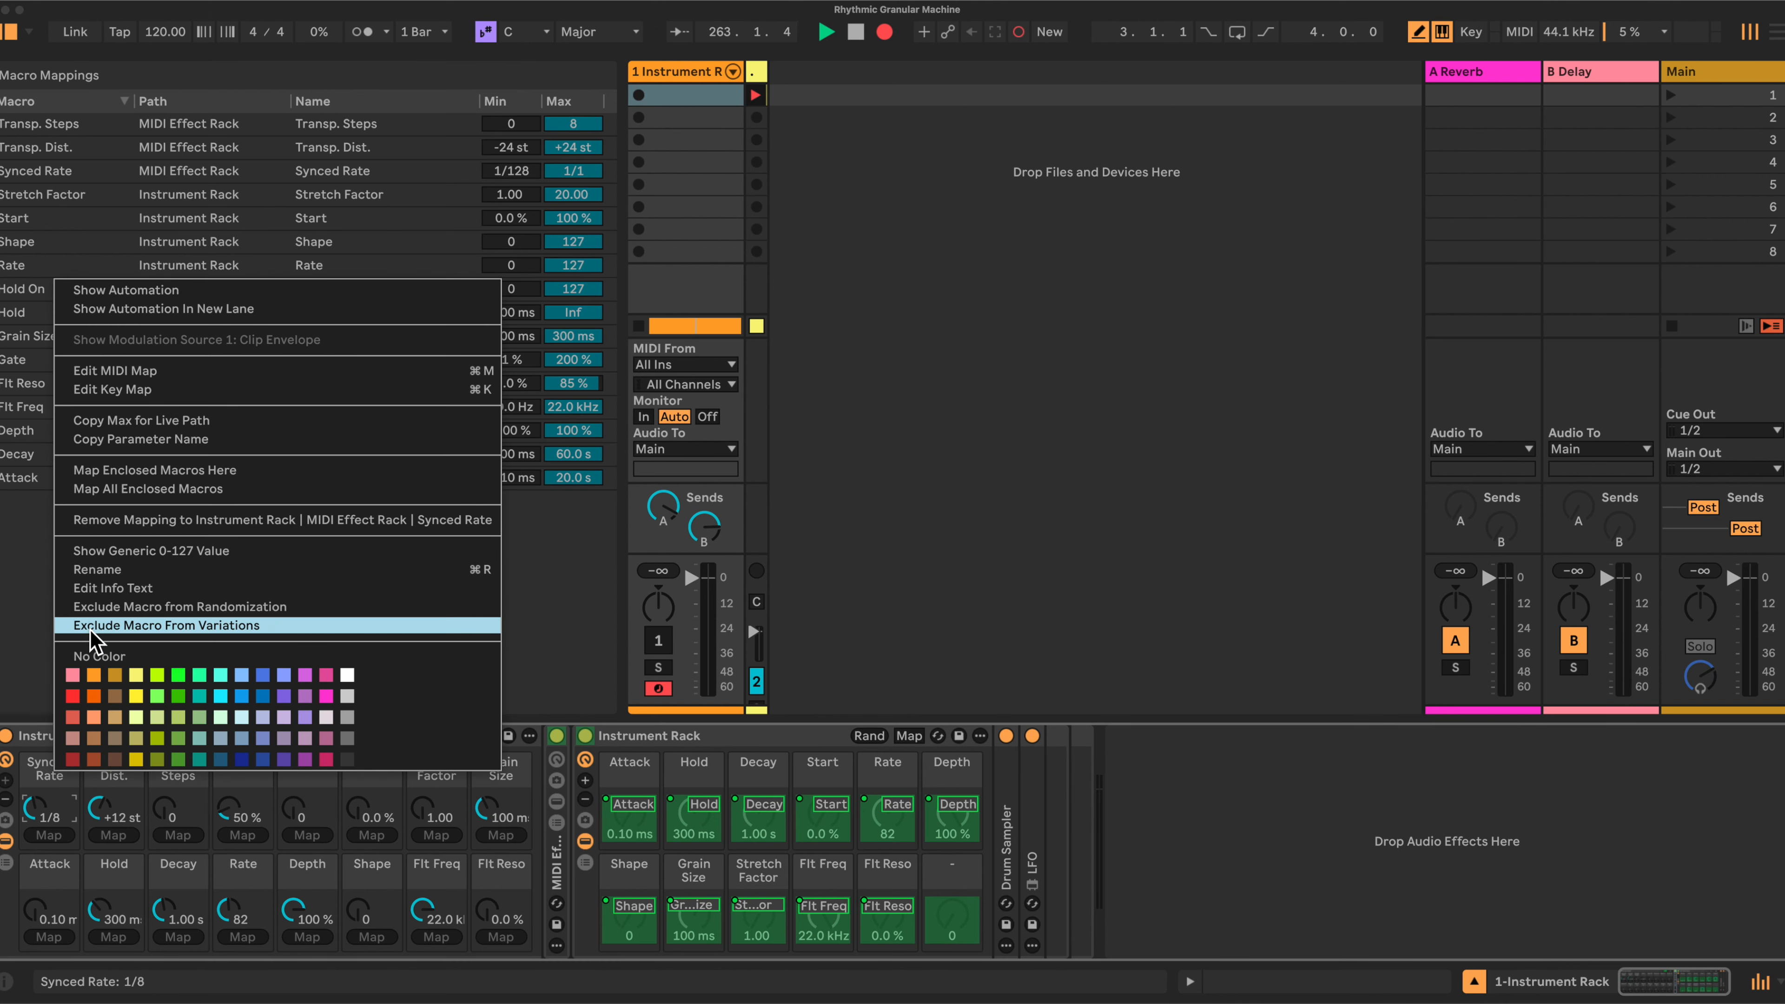
pyautogui.click(99, 569)
pyautogui.write('Arp')
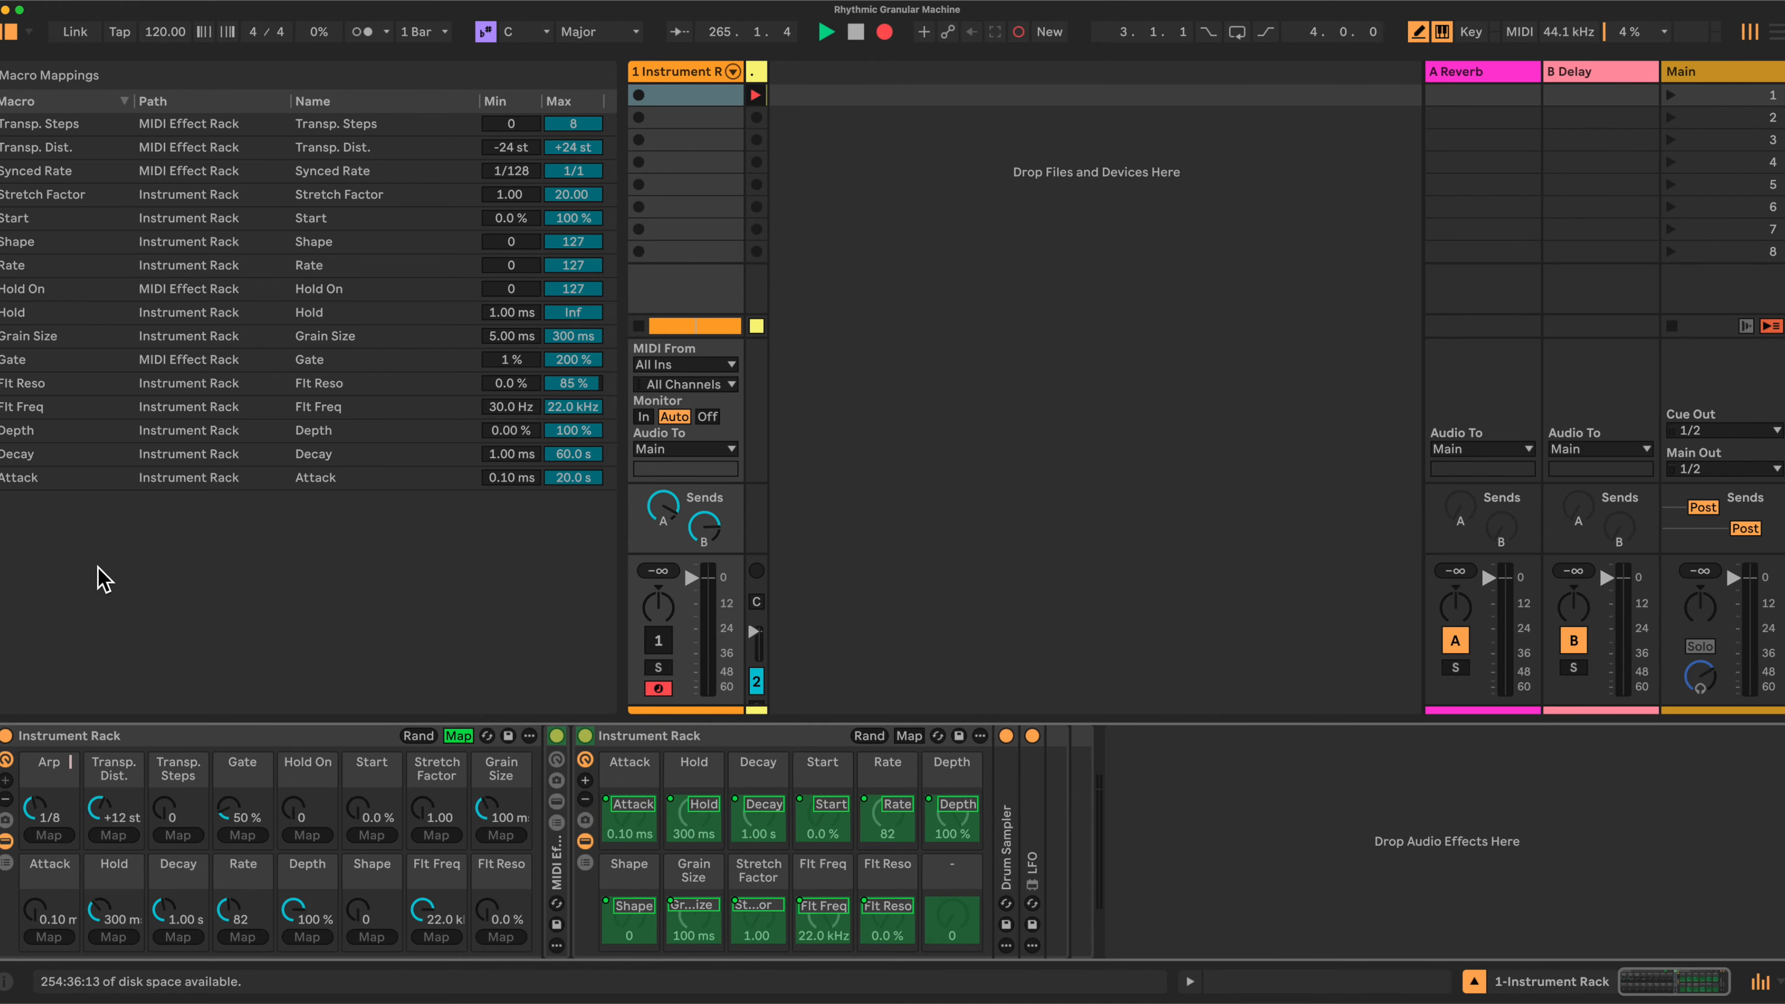
pyautogui.write(' Rate')
# Step: Rename the outer Instrument Rack's Gate macro as "Arp Gate"
pyautogui.rightClick(123, 773)
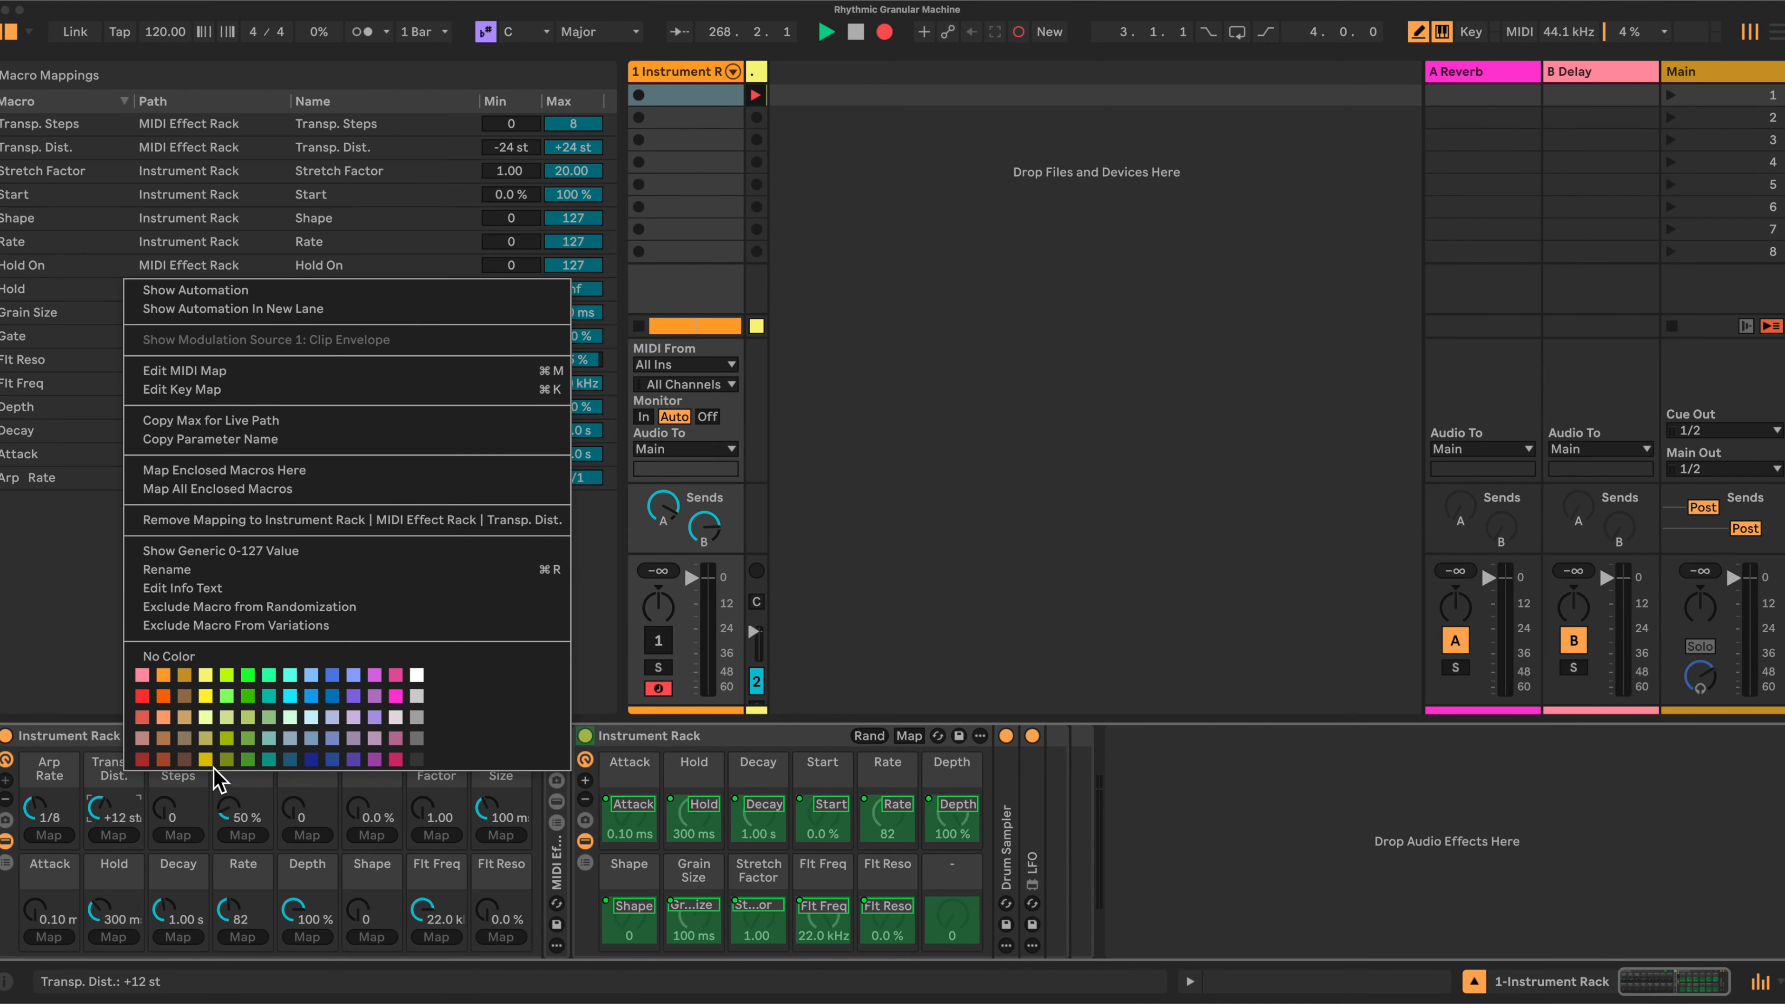
pyautogui.rightClick(246, 777)
pyautogui.rightClick(247, 774)
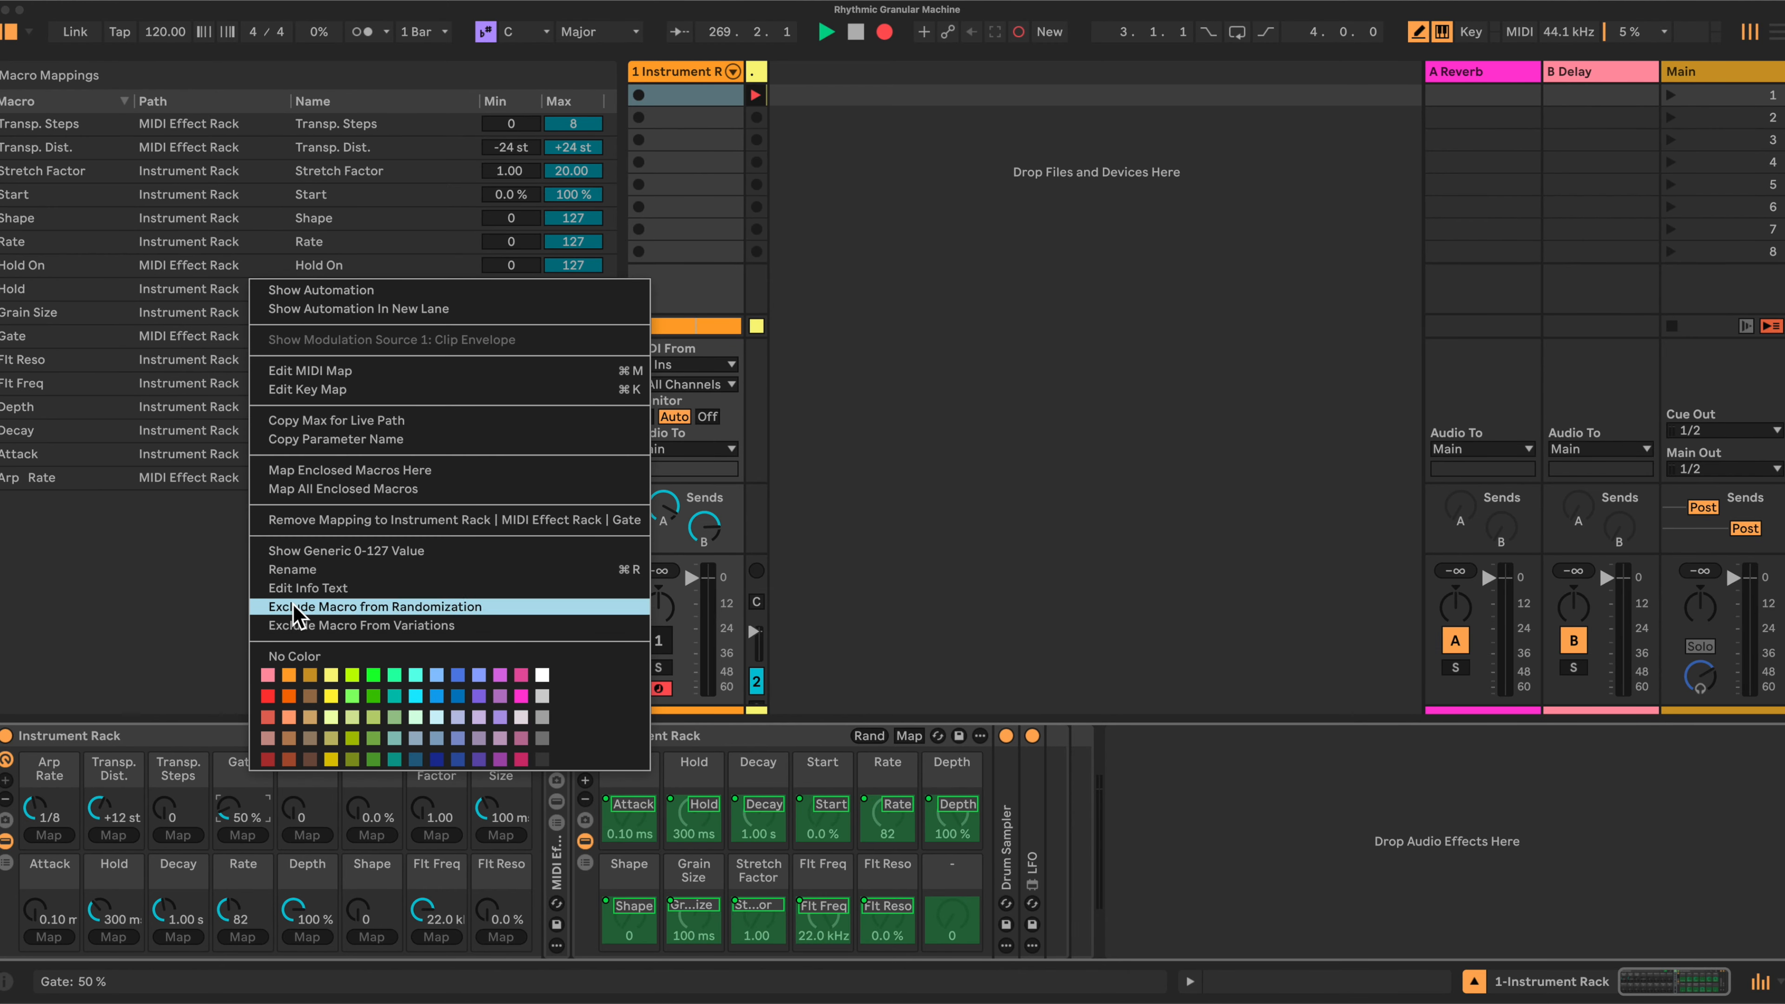
pyautogui.click(288, 570)
pyautogui.click(229, 761)
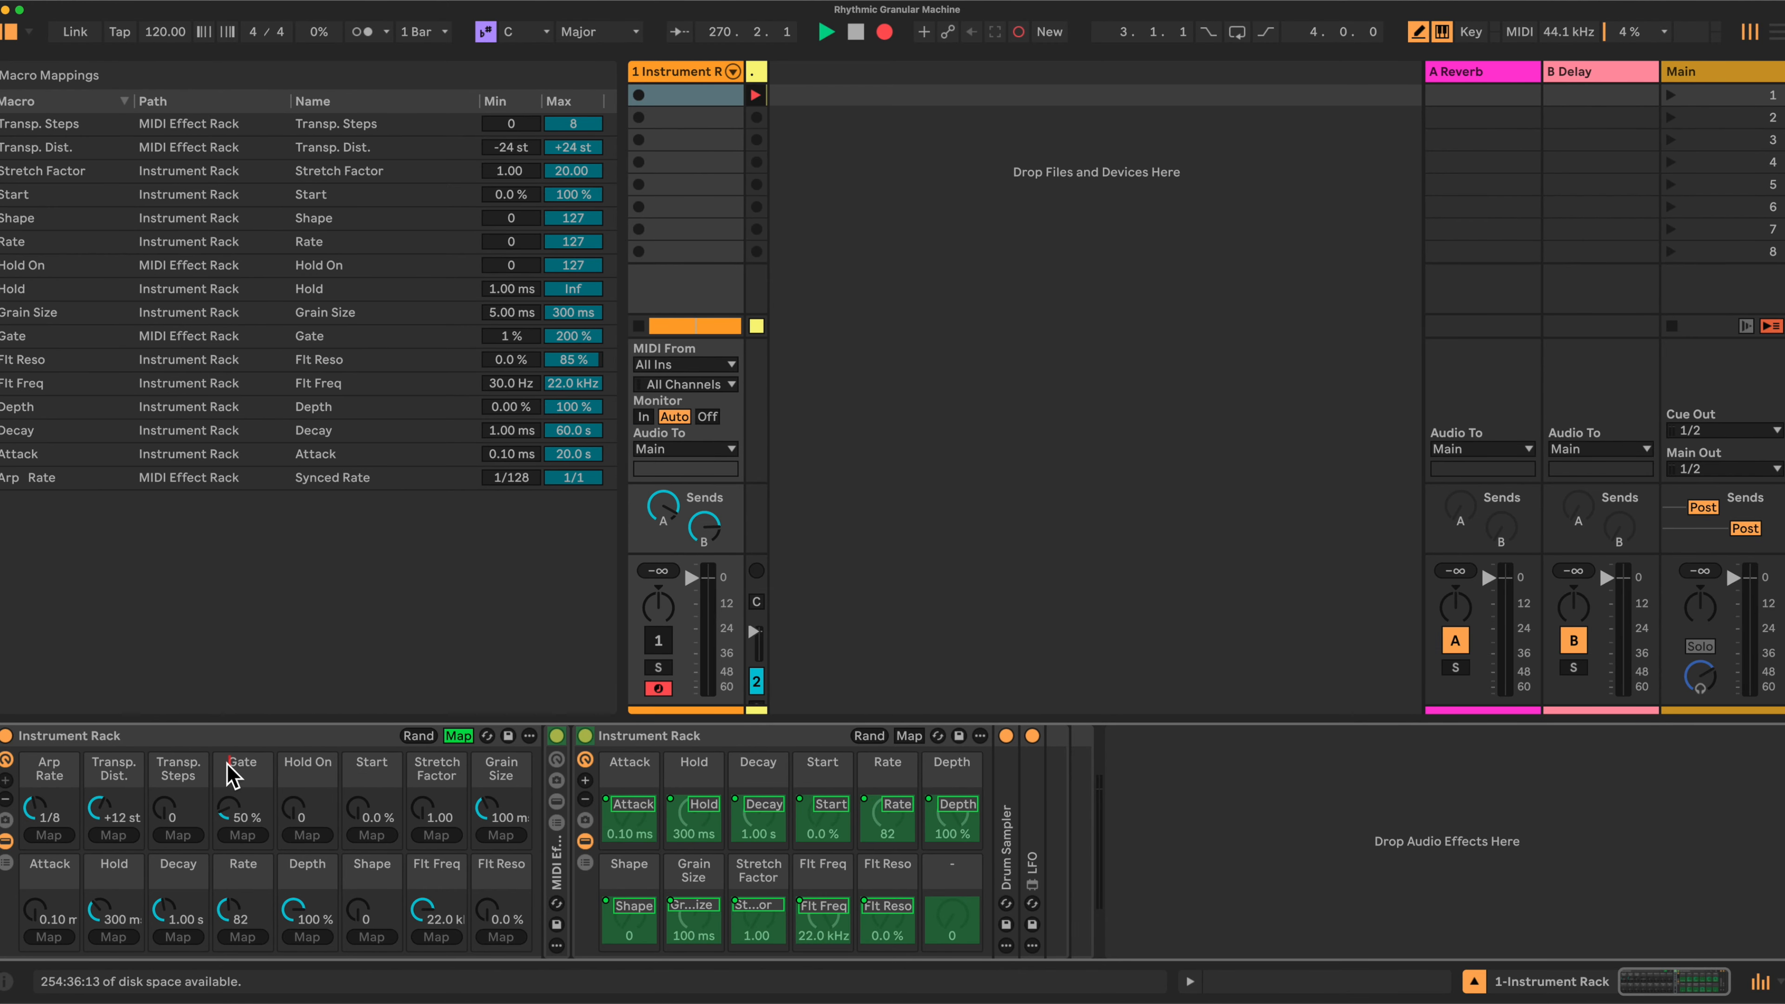
pyautogui.write('Arp')
pyautogui.press('Return')
# Step: Rename the outer Instrument Rack's Hold On macro as "Arp Hold On" and leave macro mapping mode
pyautogui.rightClick(319, 785)
pyautogui.click(359, 573)
pyautogui.click(293, 781)
pyautogui.rightClick(292, 776)
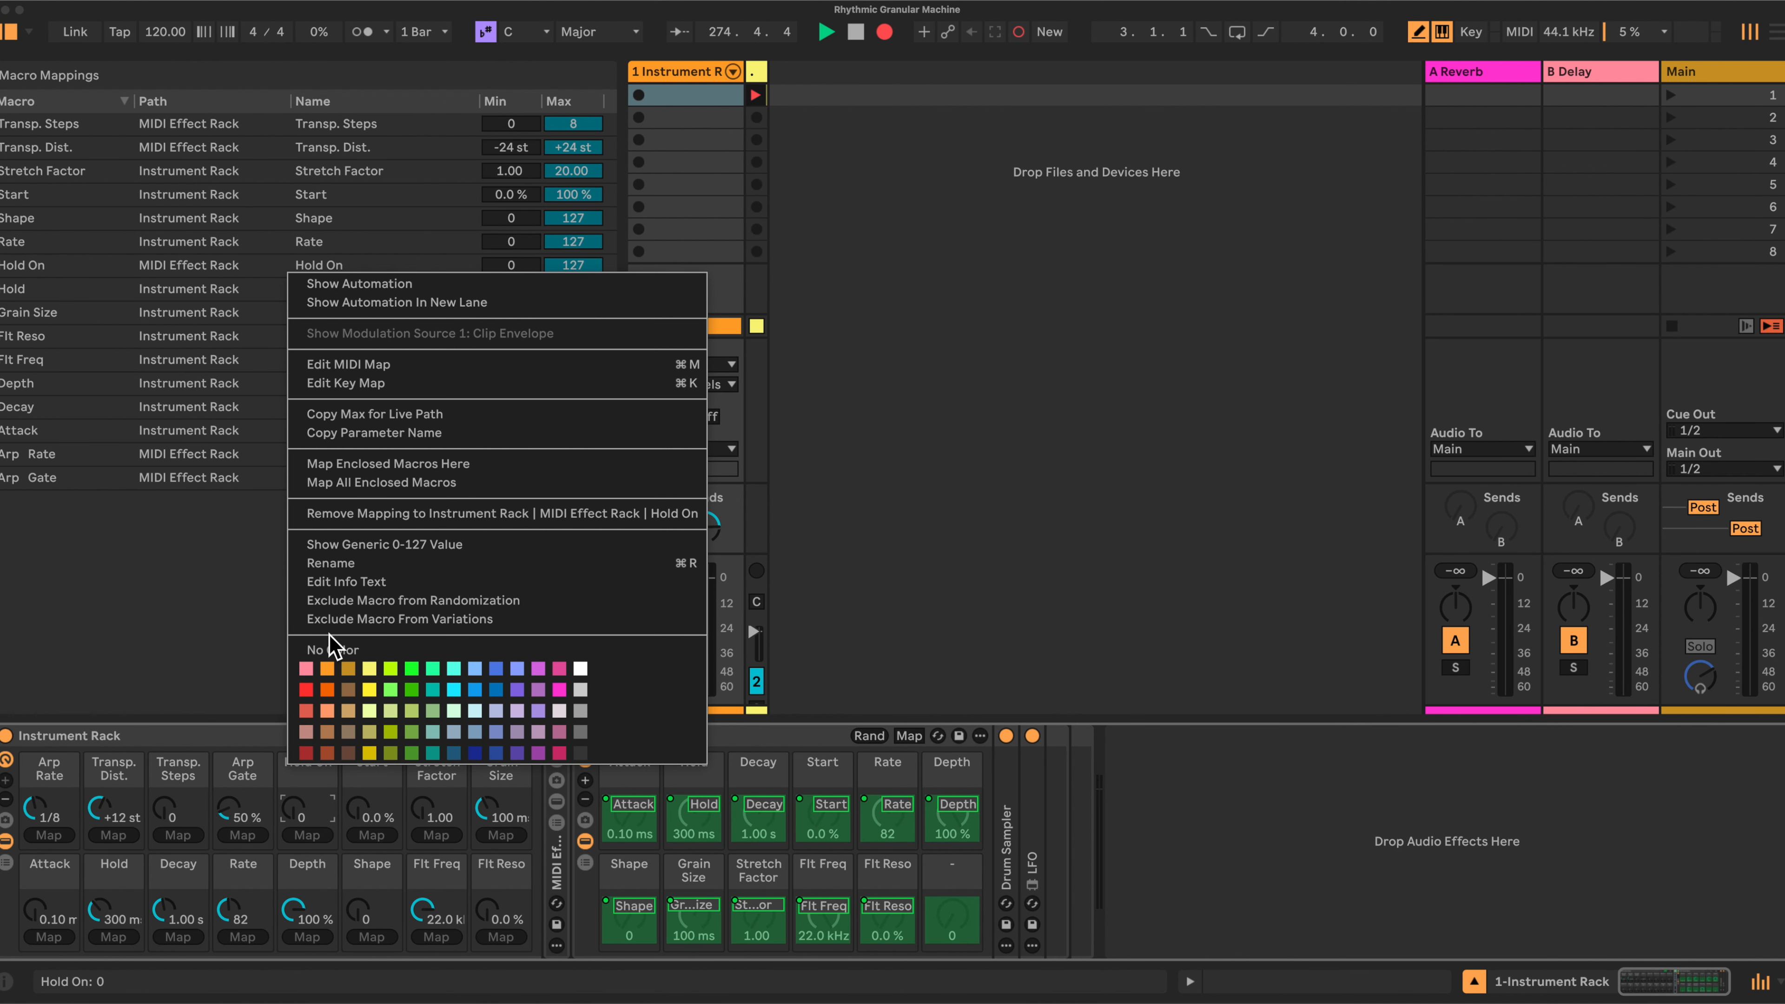
pyautogui.click(330, 567)
pyautogui.click(285, 758)
pyautogui.write('Arp Hold On')
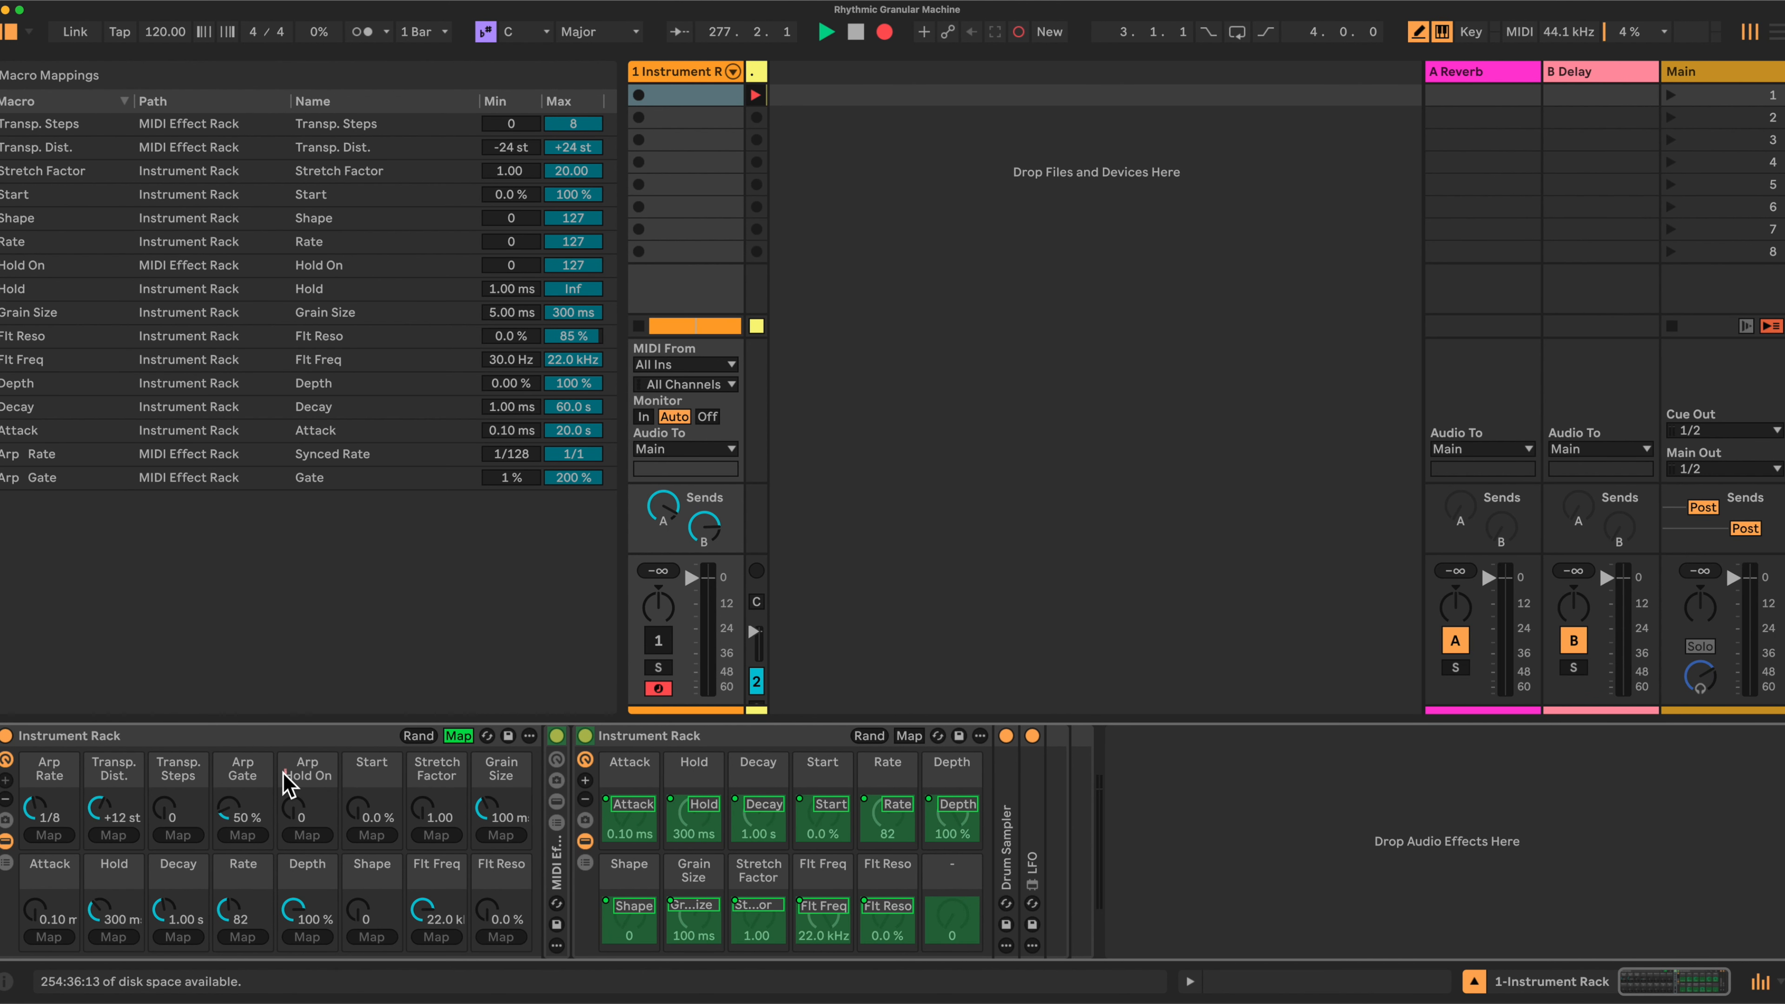
pyautogui.rightClick(242, 777)
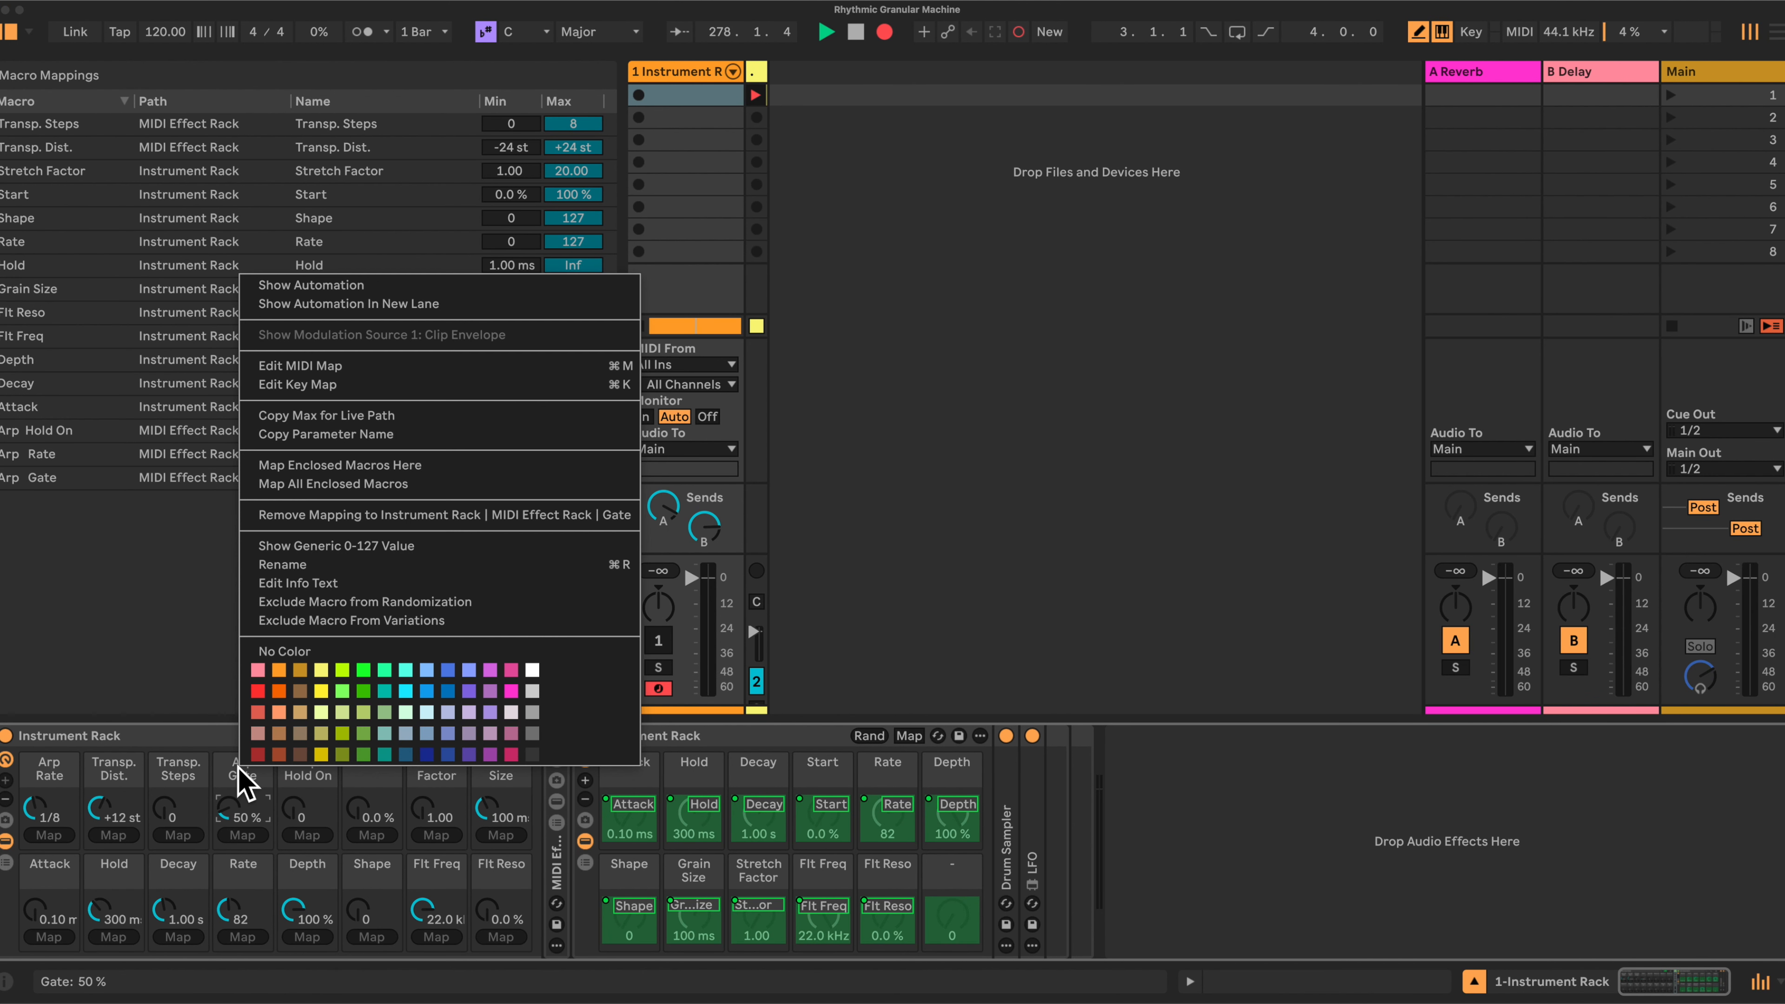
pyautogui.click(179, 734)
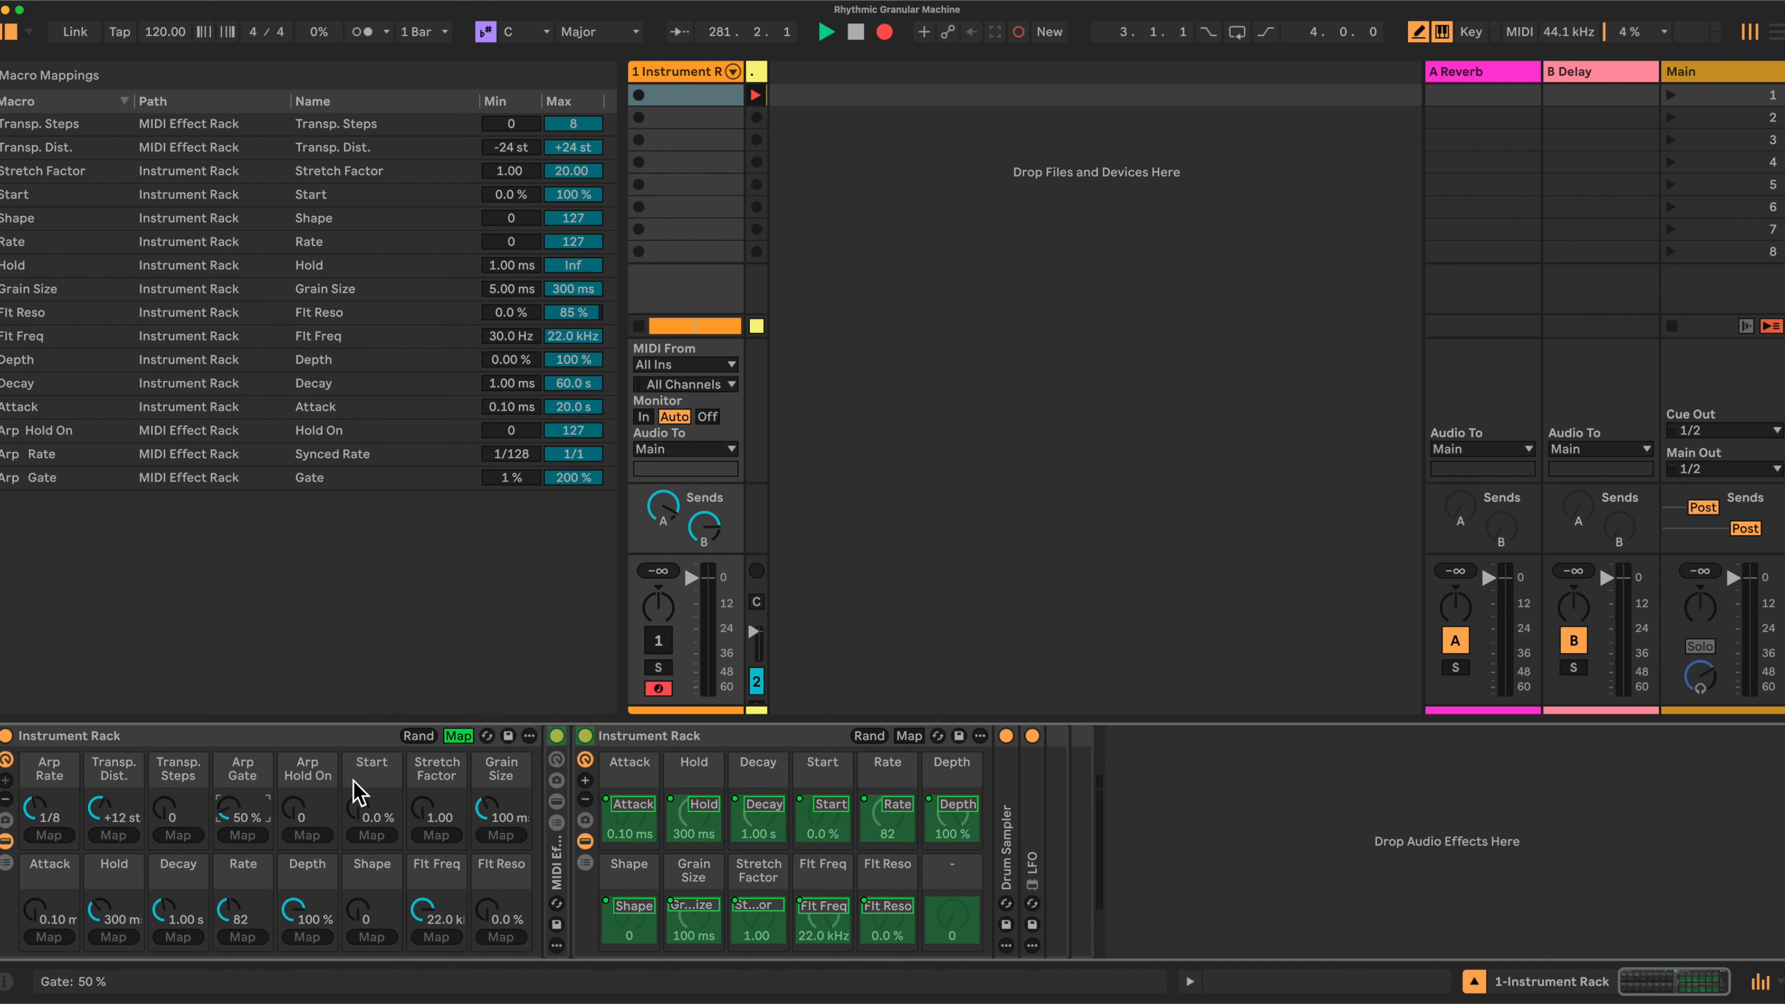
pyautogui.click(457, 735)
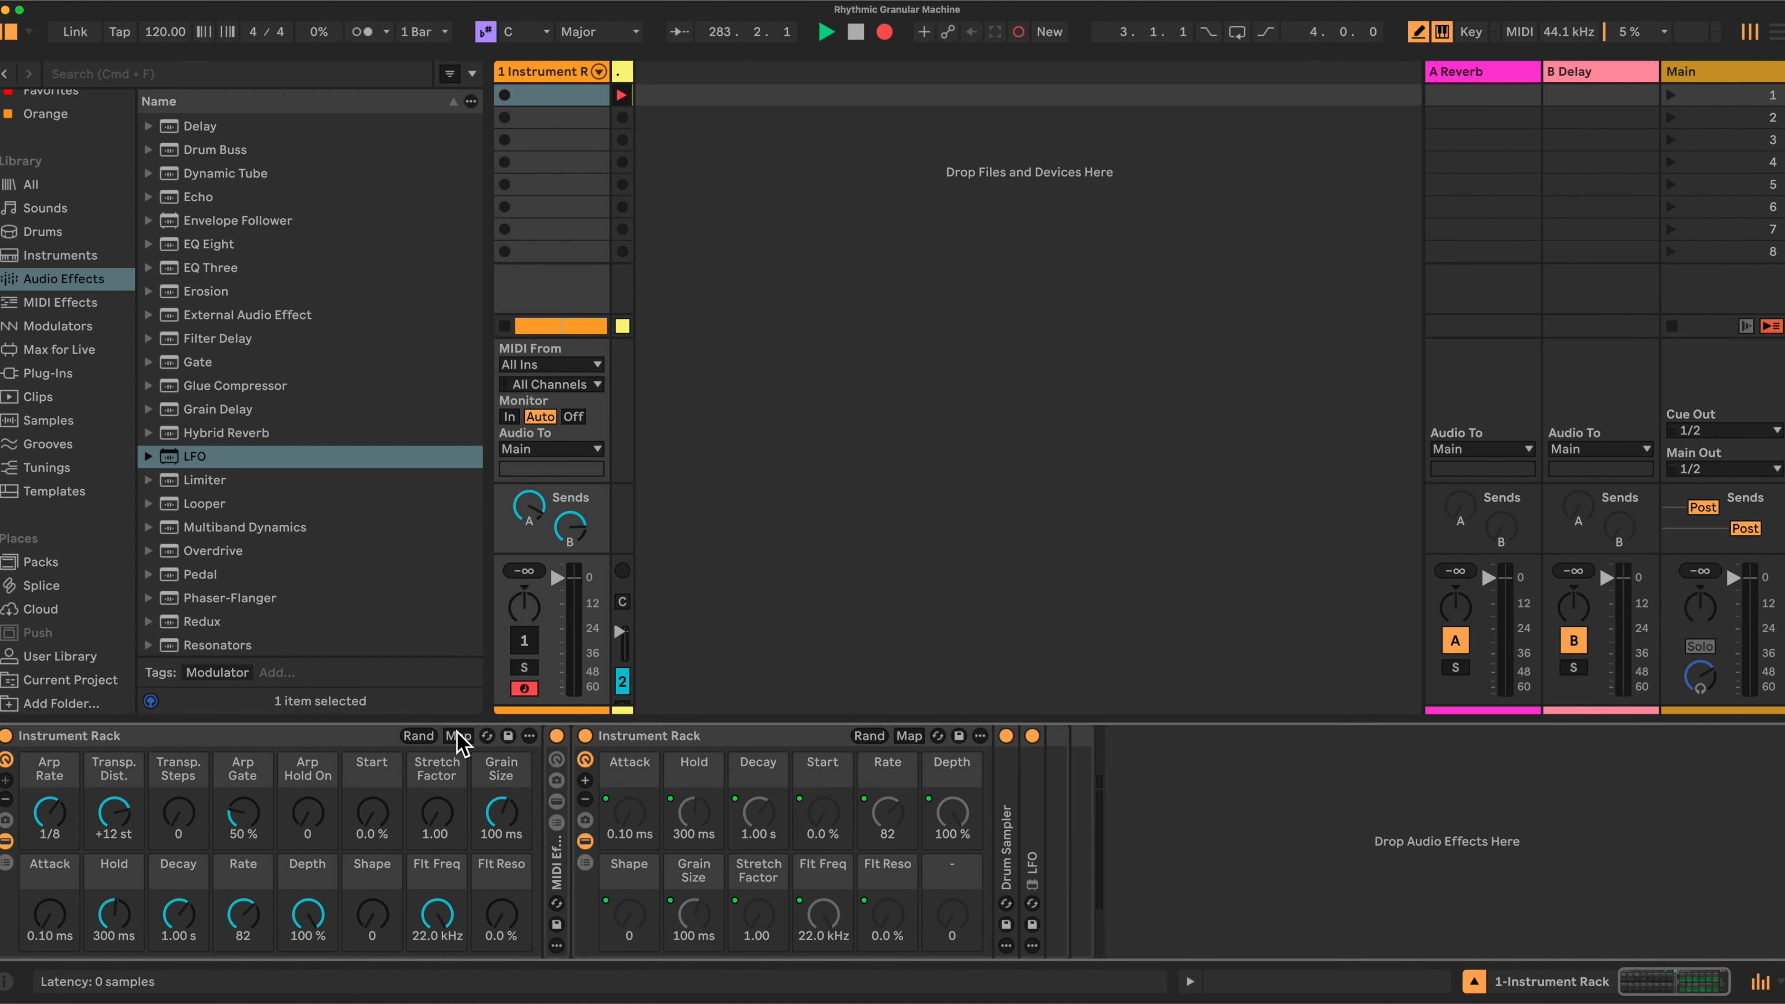
# Step: Activate track 1, then expand the Drum Sampler and filter its sample hot-swap browser to Voice sounds
pyautogui.click(524, 640)
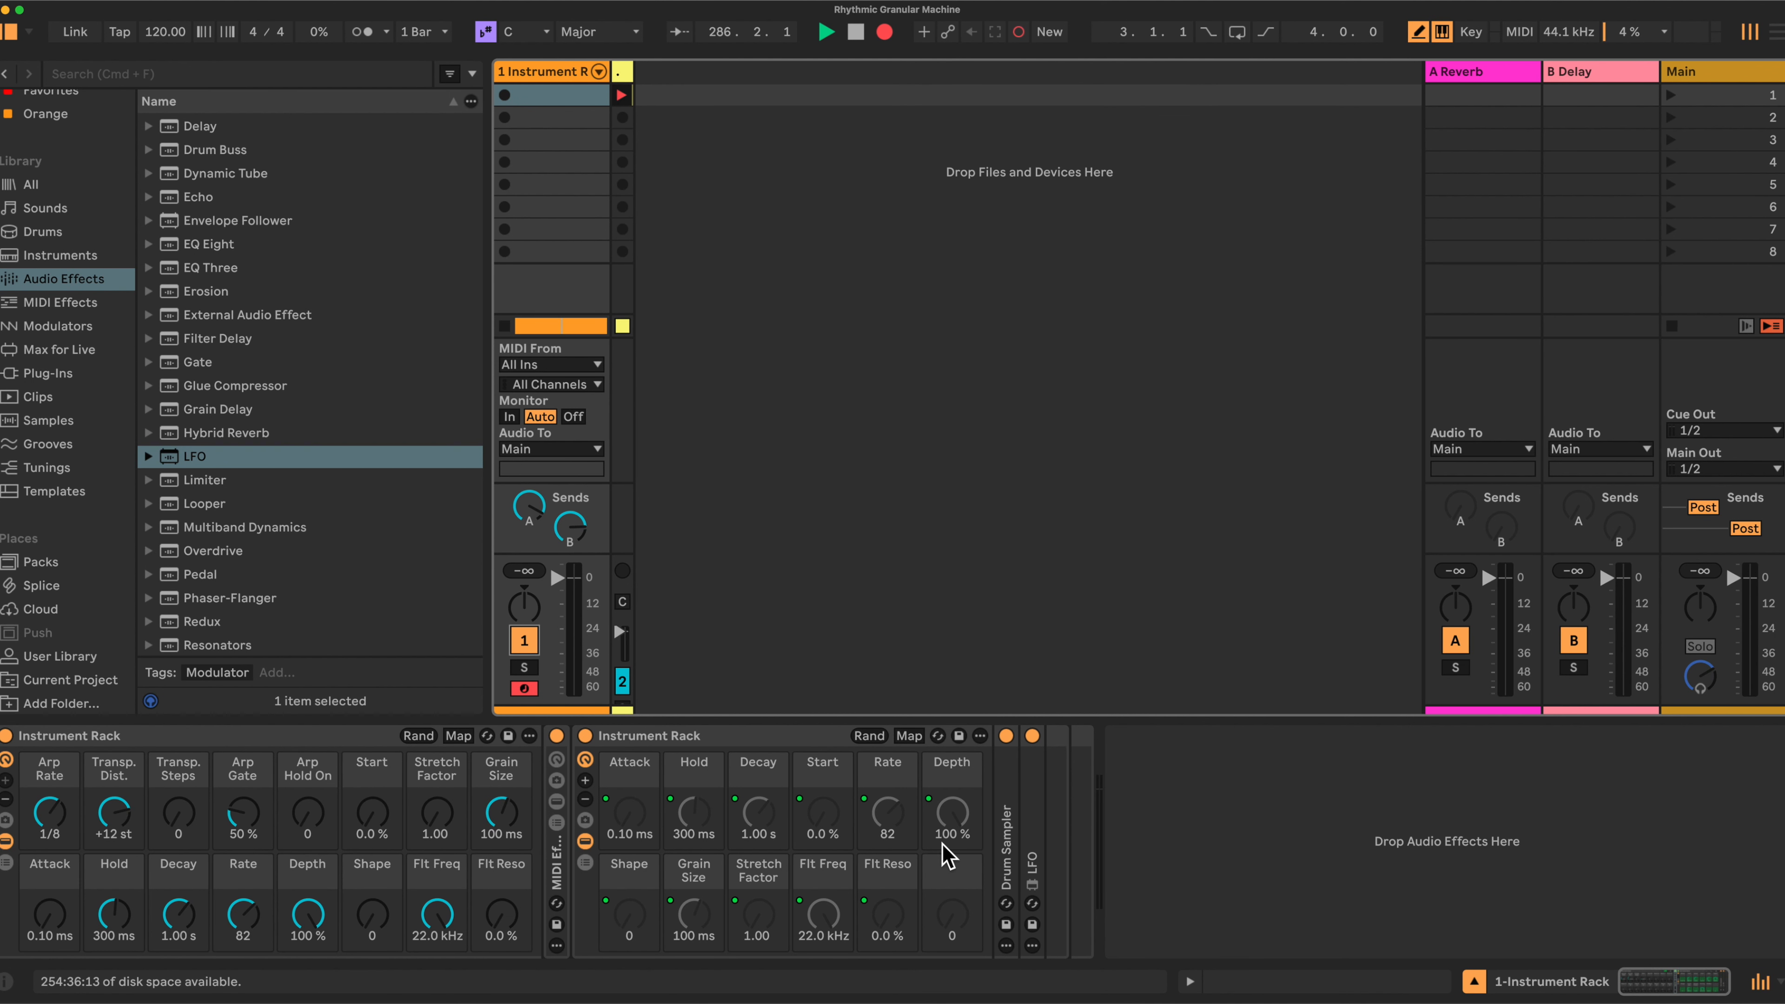
pyautogui.doubleClick(1003, 839)
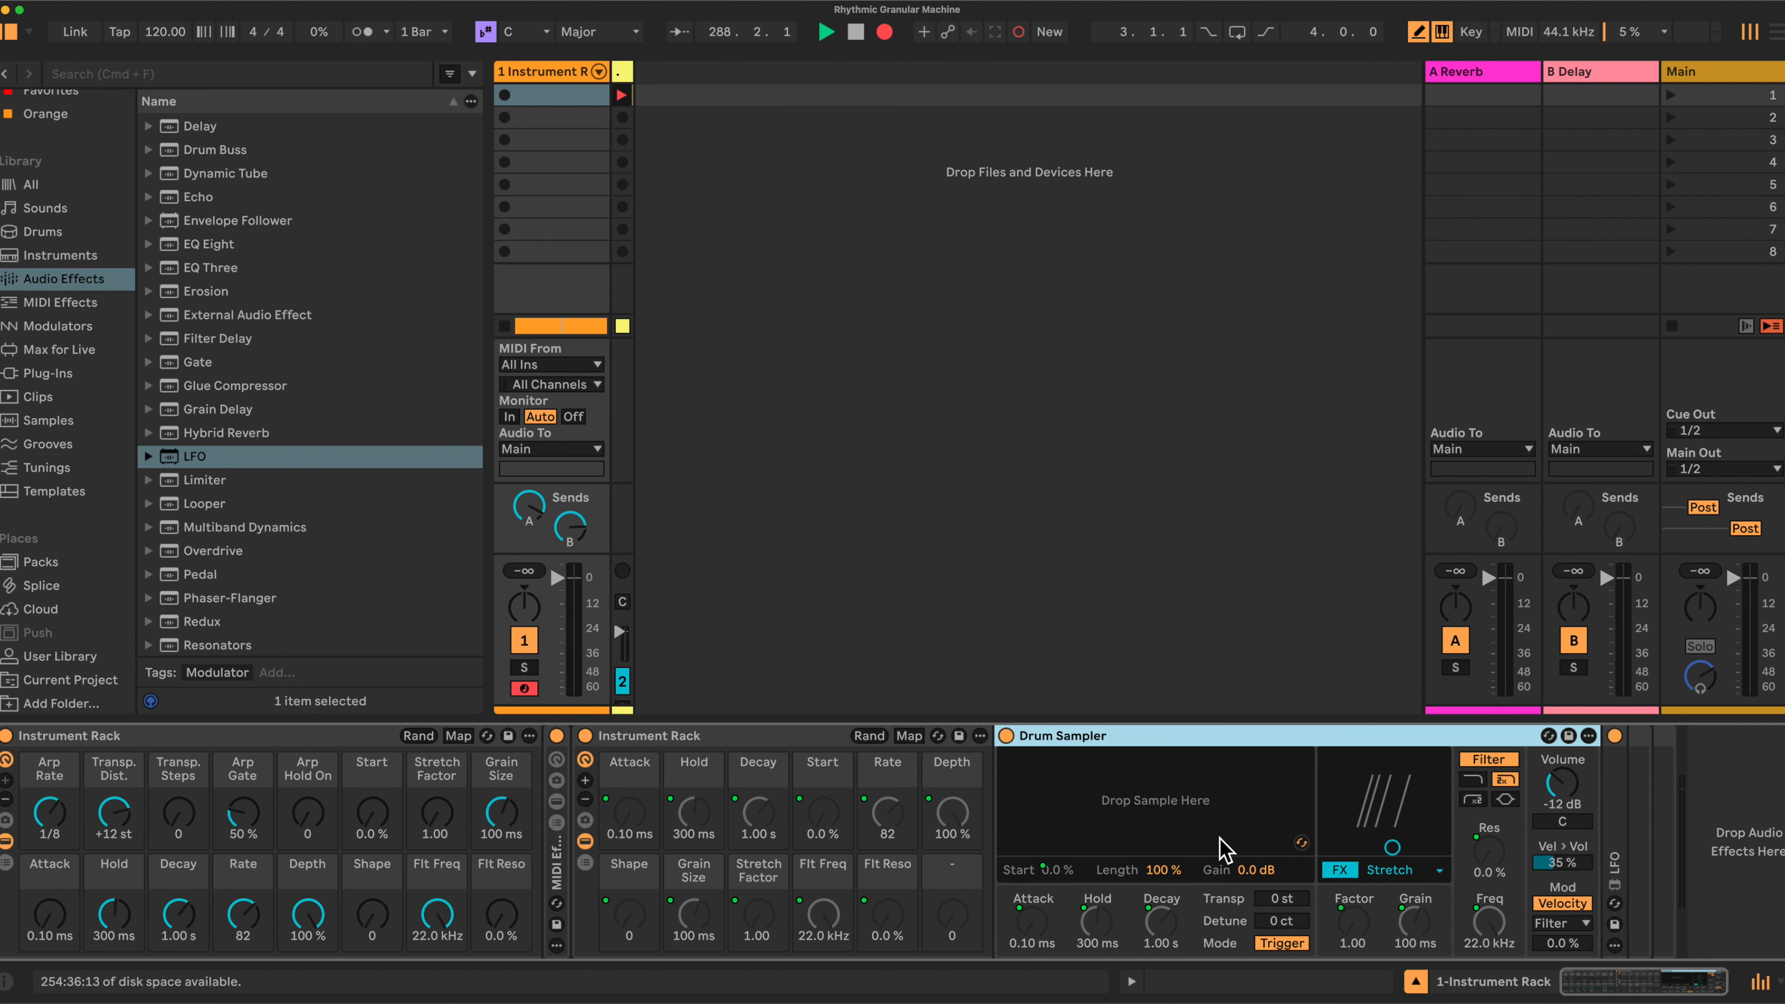
pyautogui.click(1301, 843)
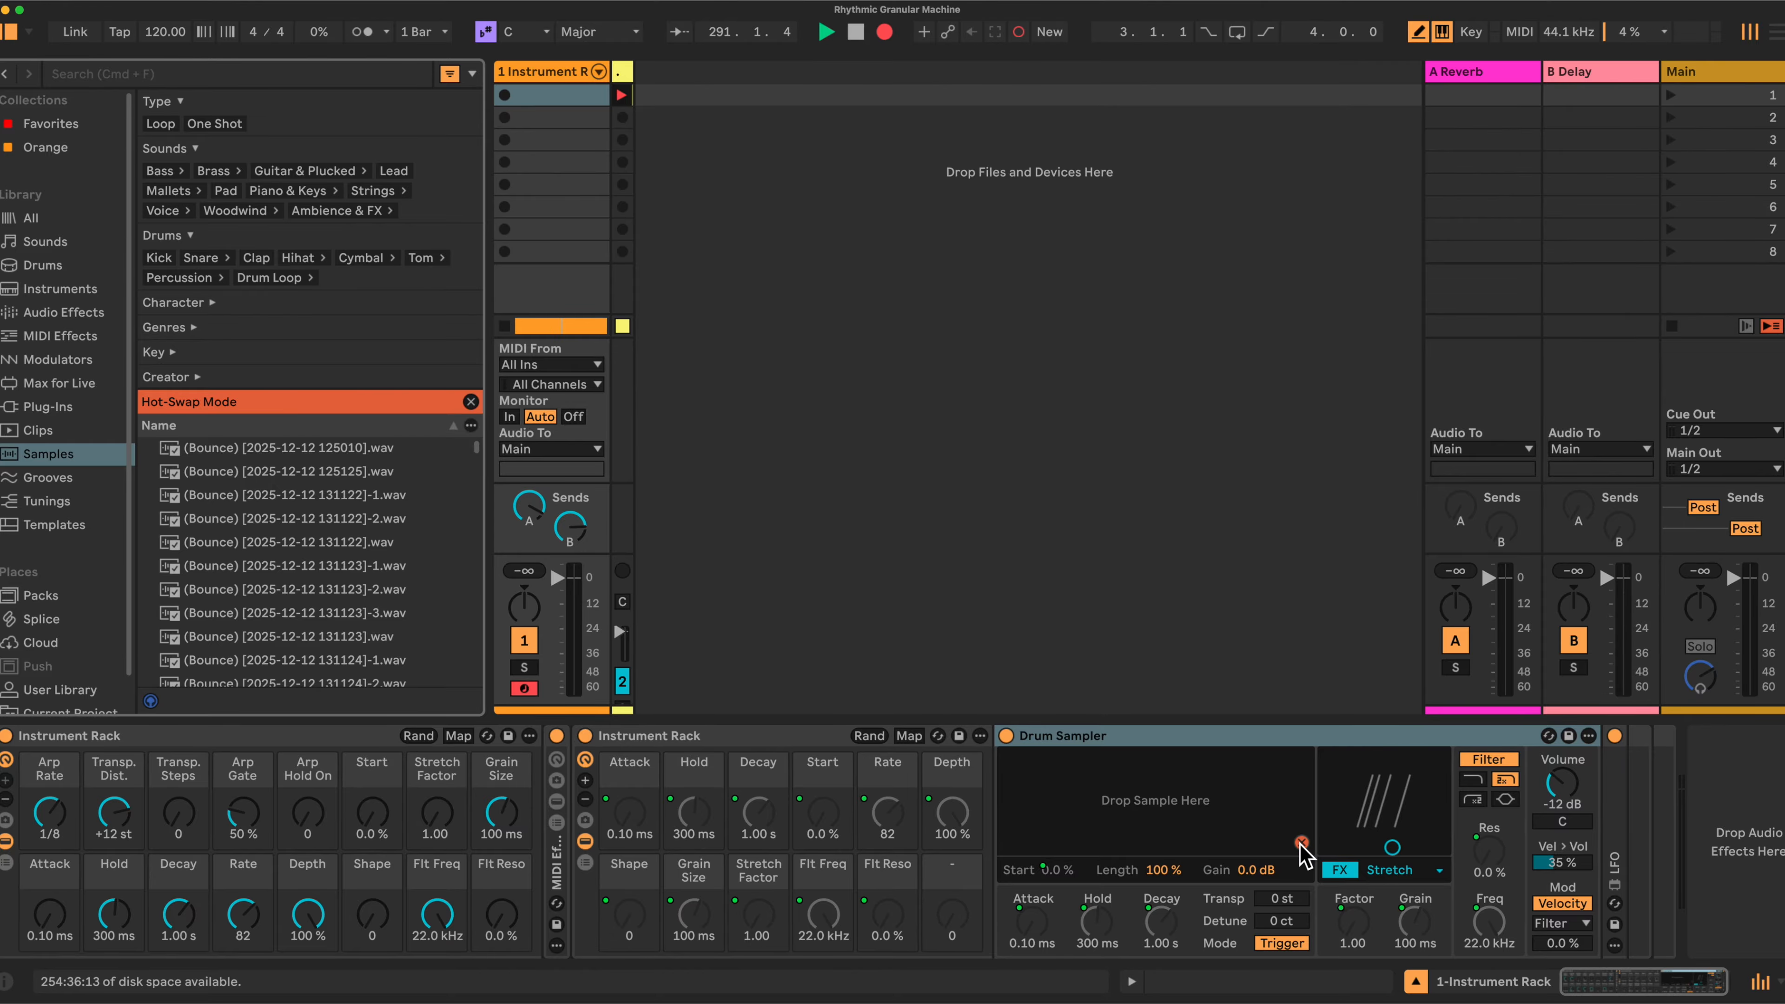
pyautogui.scroll(-1, 362, 529)
pyautogui.scroll(-15, 362, 529)
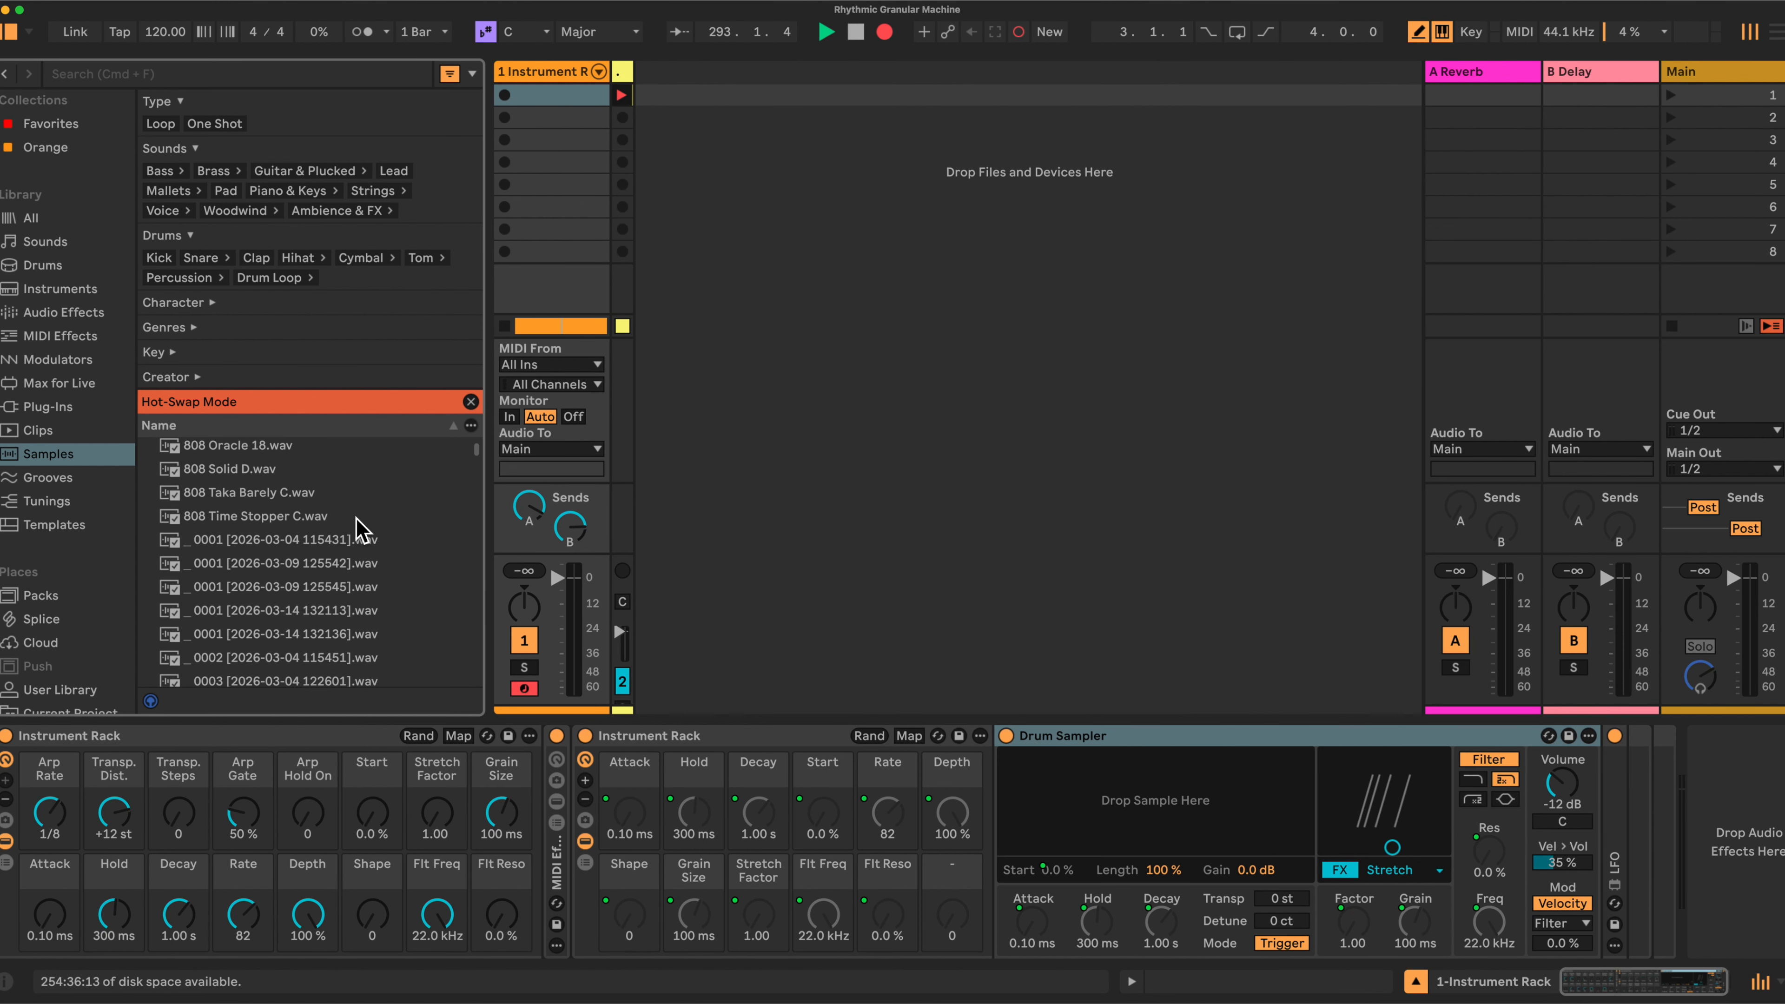
pyautogui.scroll(-10, 362, 528)
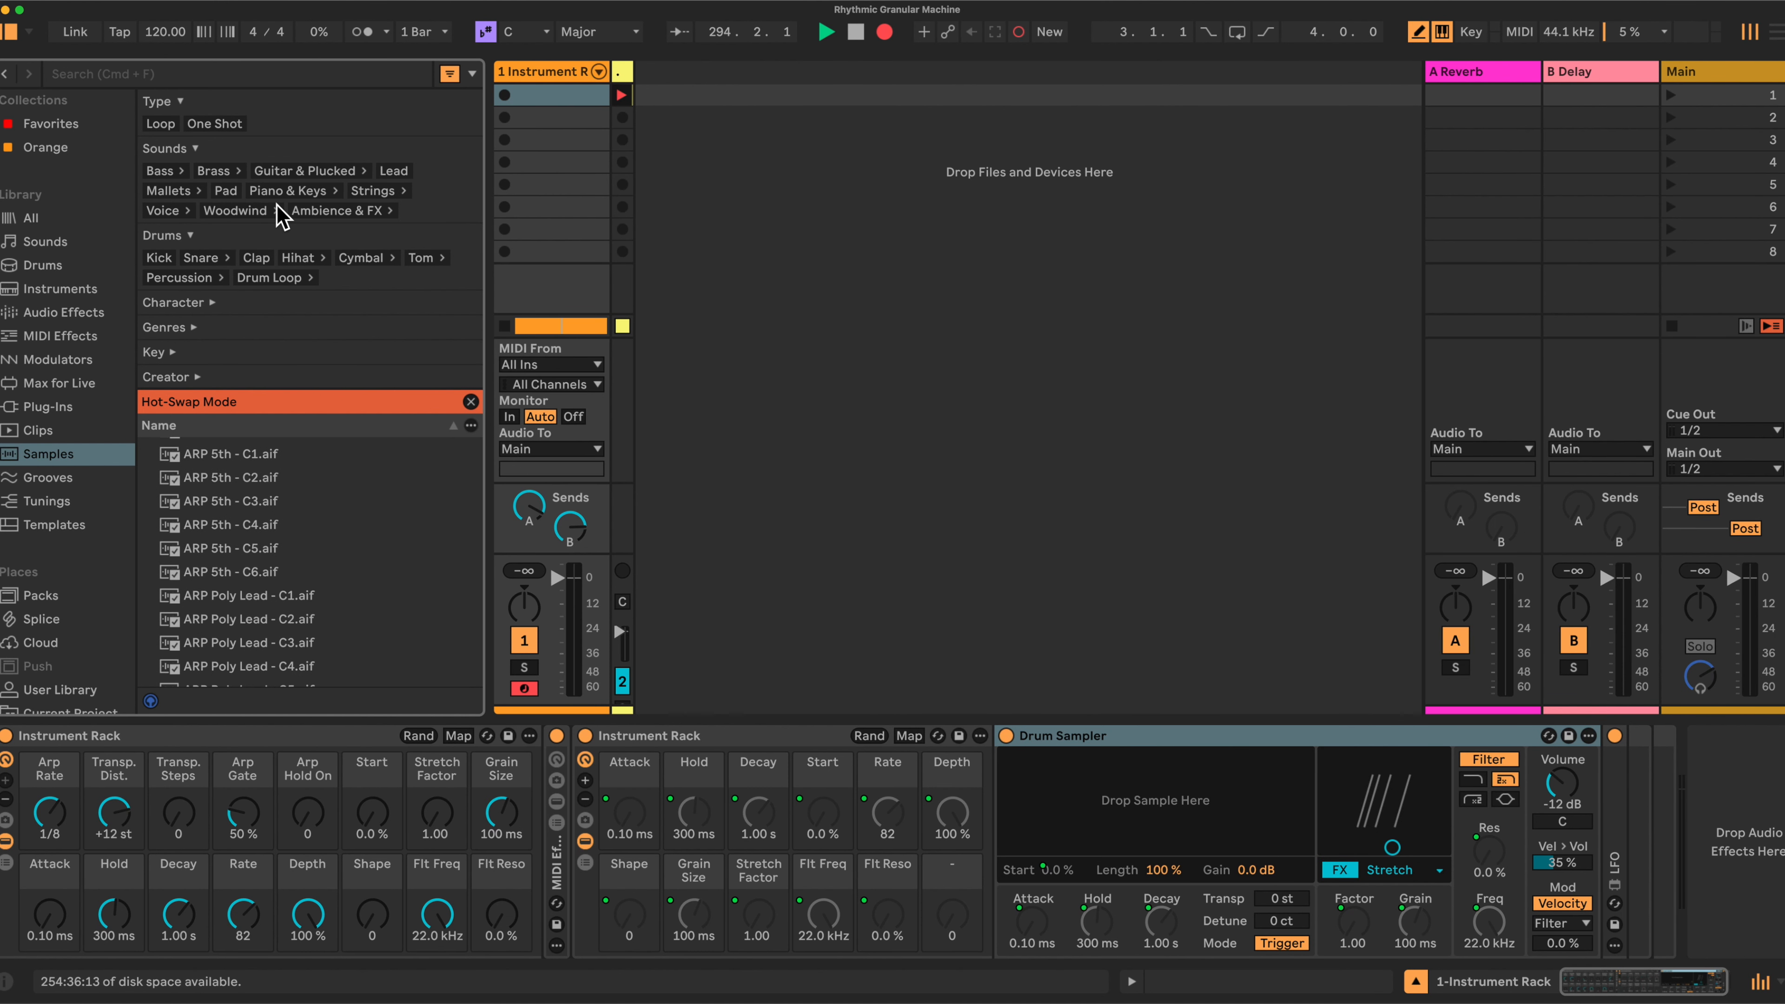
pyautogui.click(164, 209)
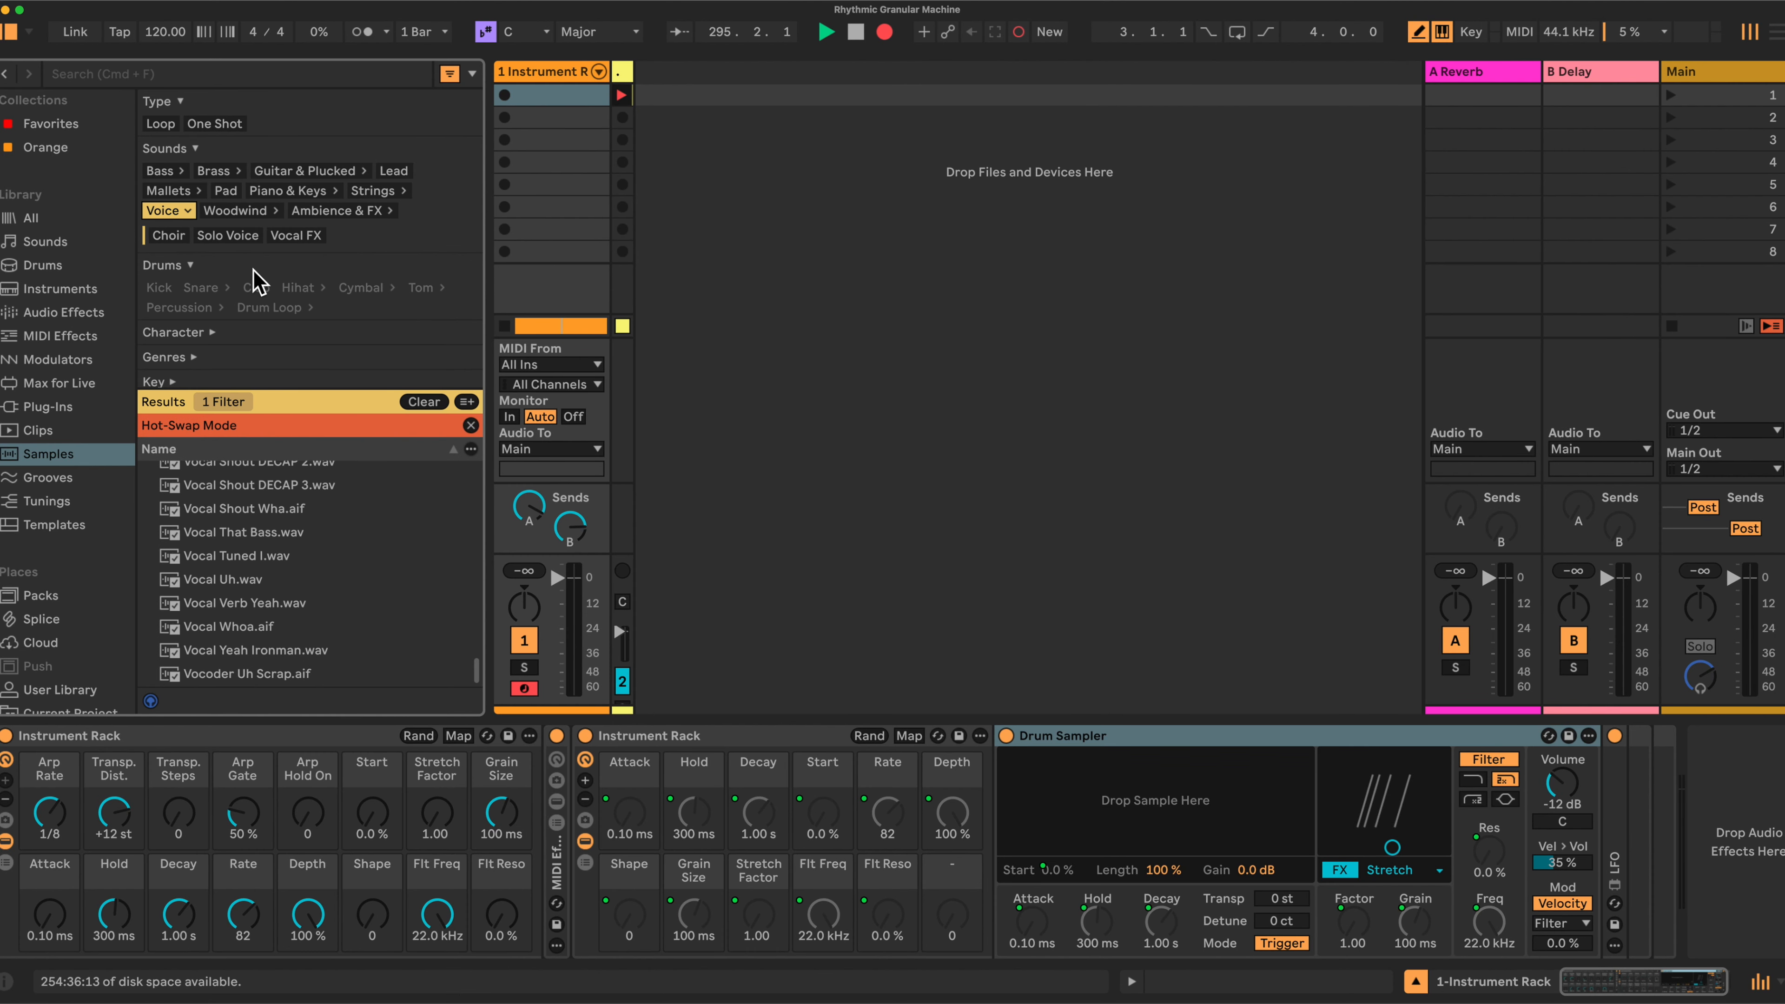
# Step: Load Vocal Demo Harmony.aif into the Drum Sampler, leave hot-swap mode and show the Instruments category in the browser
pyautogui.scroll(8, 365, 542)
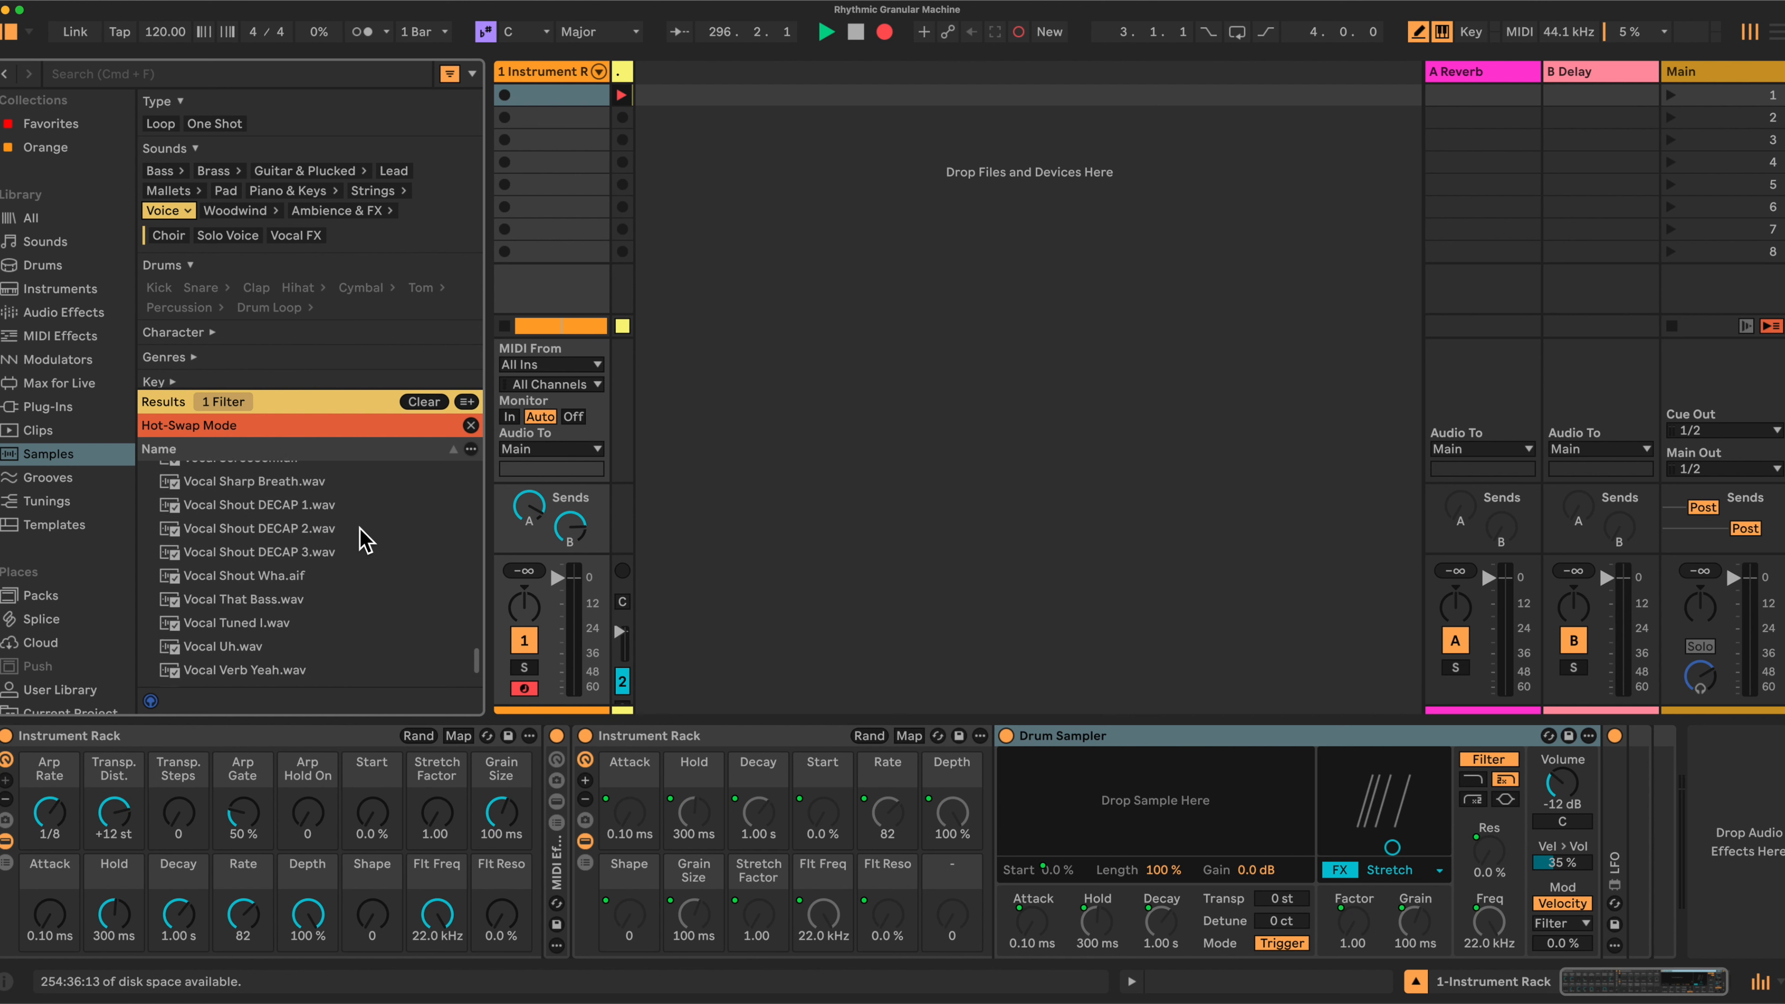
pyautogui.scroll(10, 365, 541)
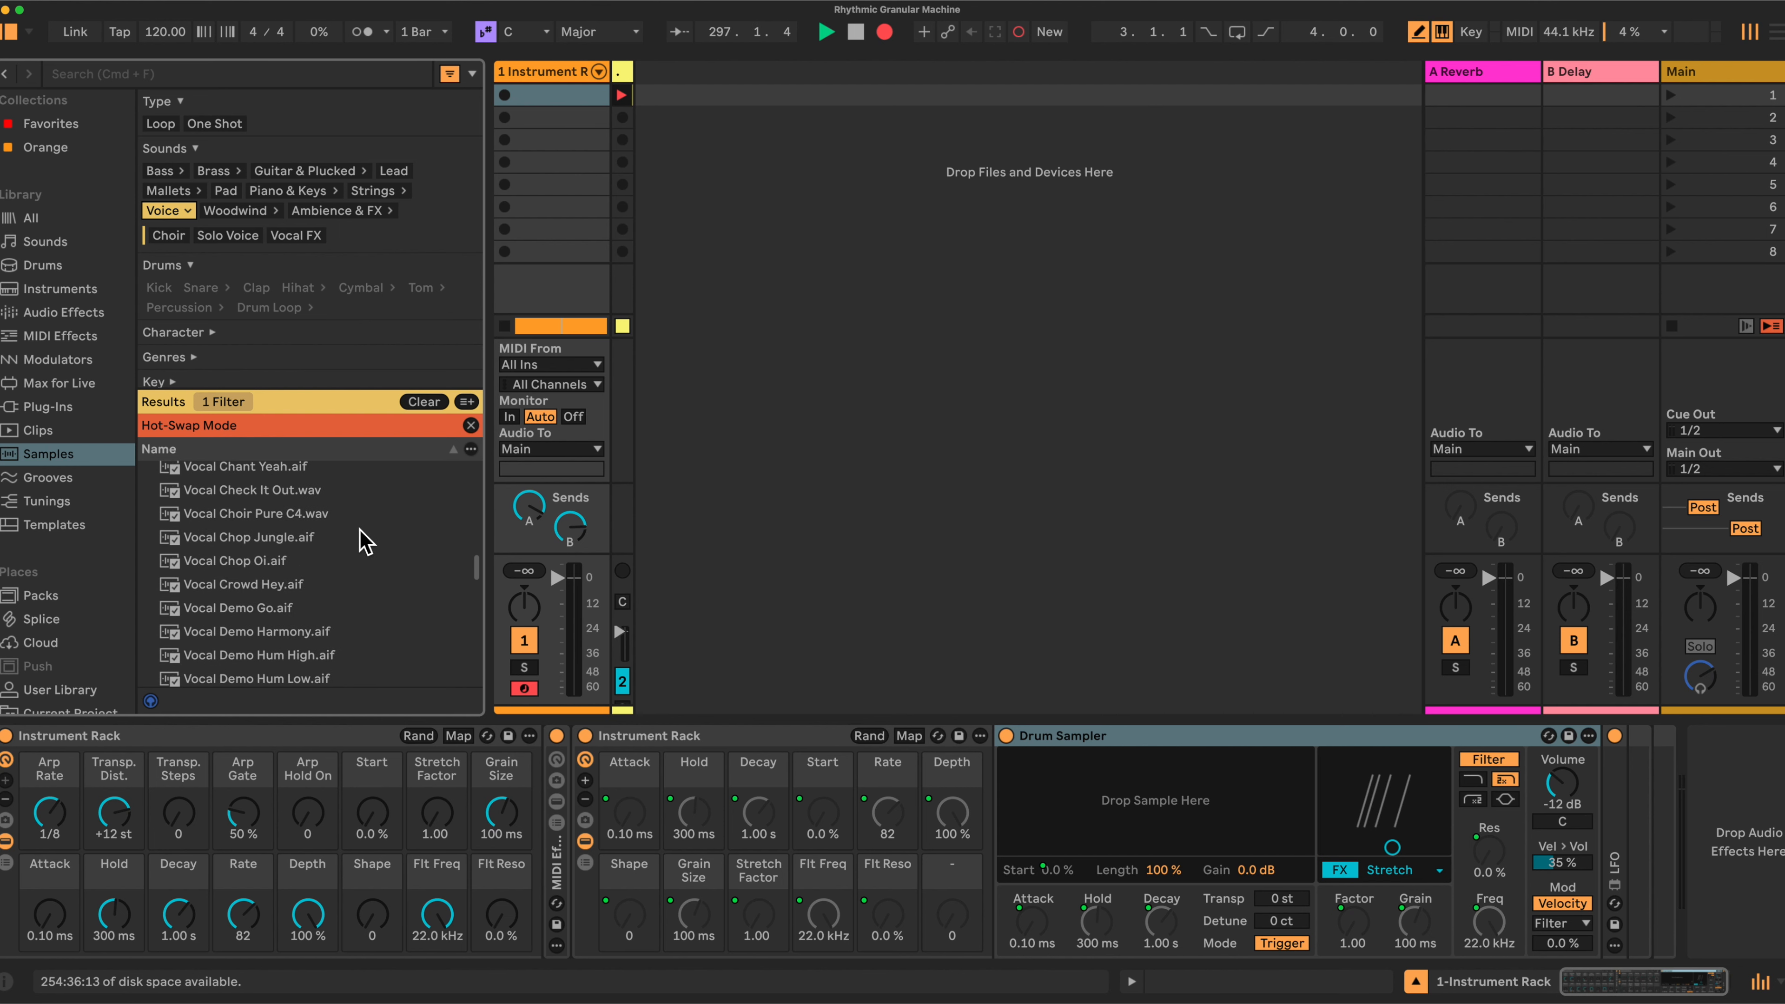
pyautogui.scroll(-1, 365, 542)
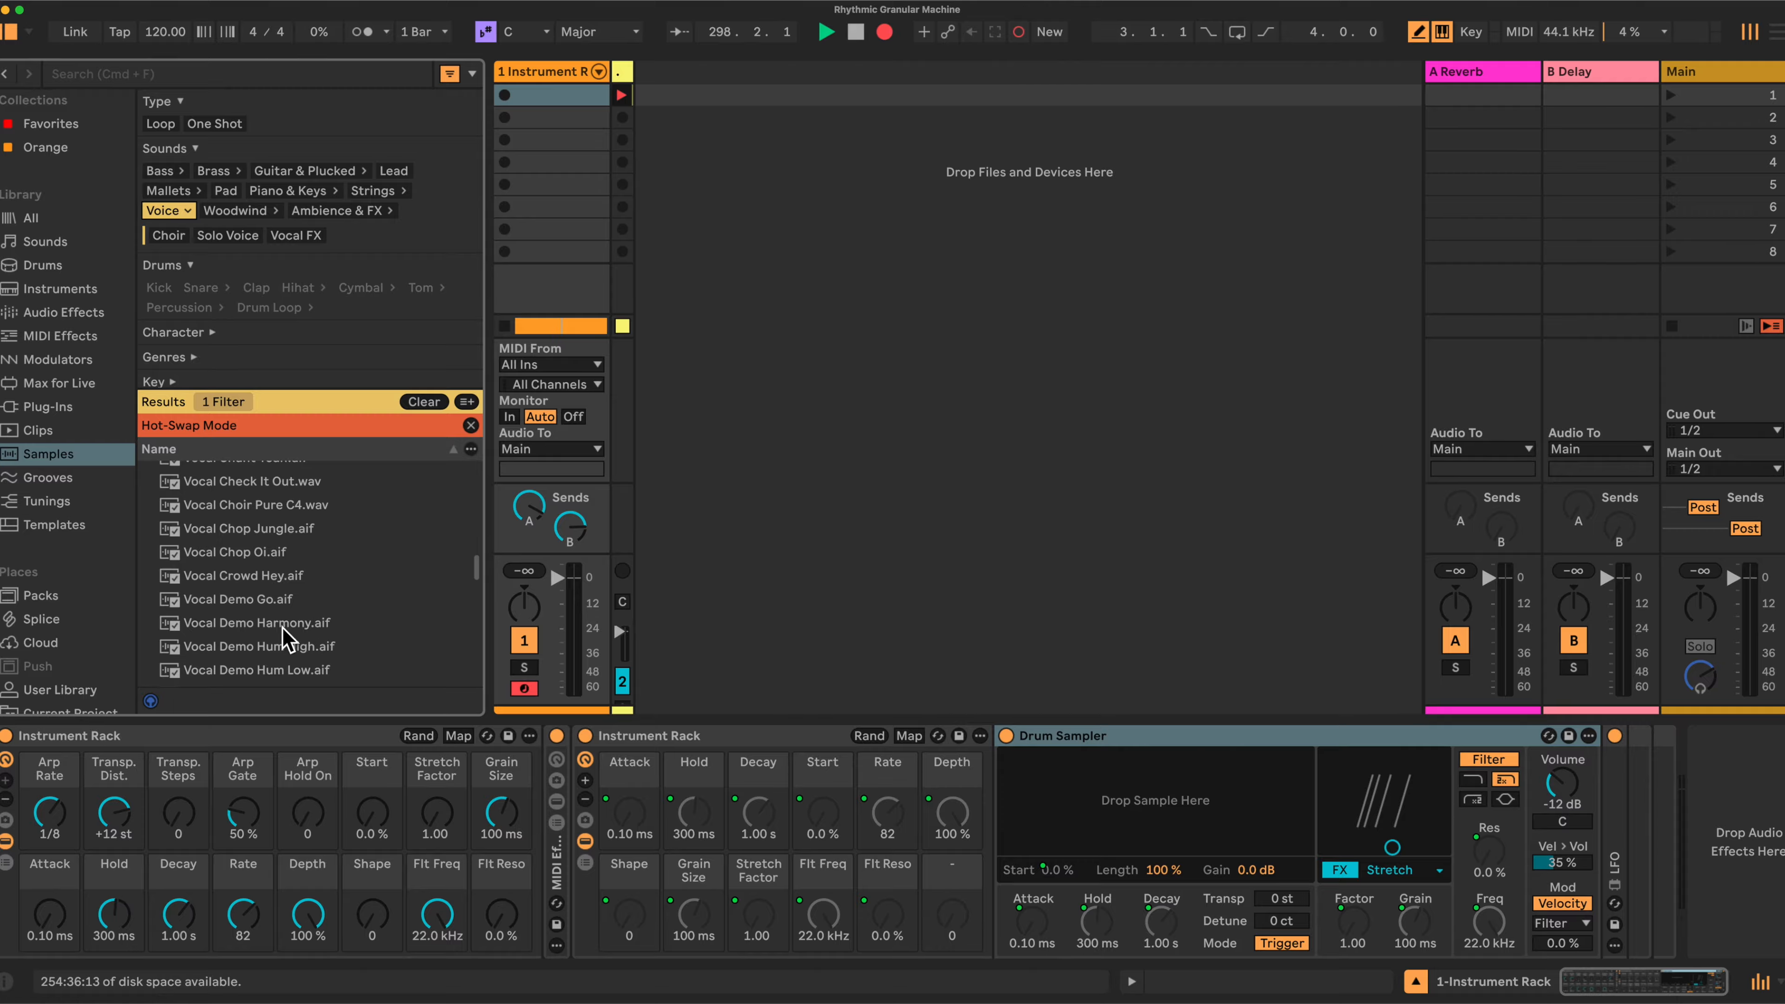
pyautogui.doubleClick(278, 626)
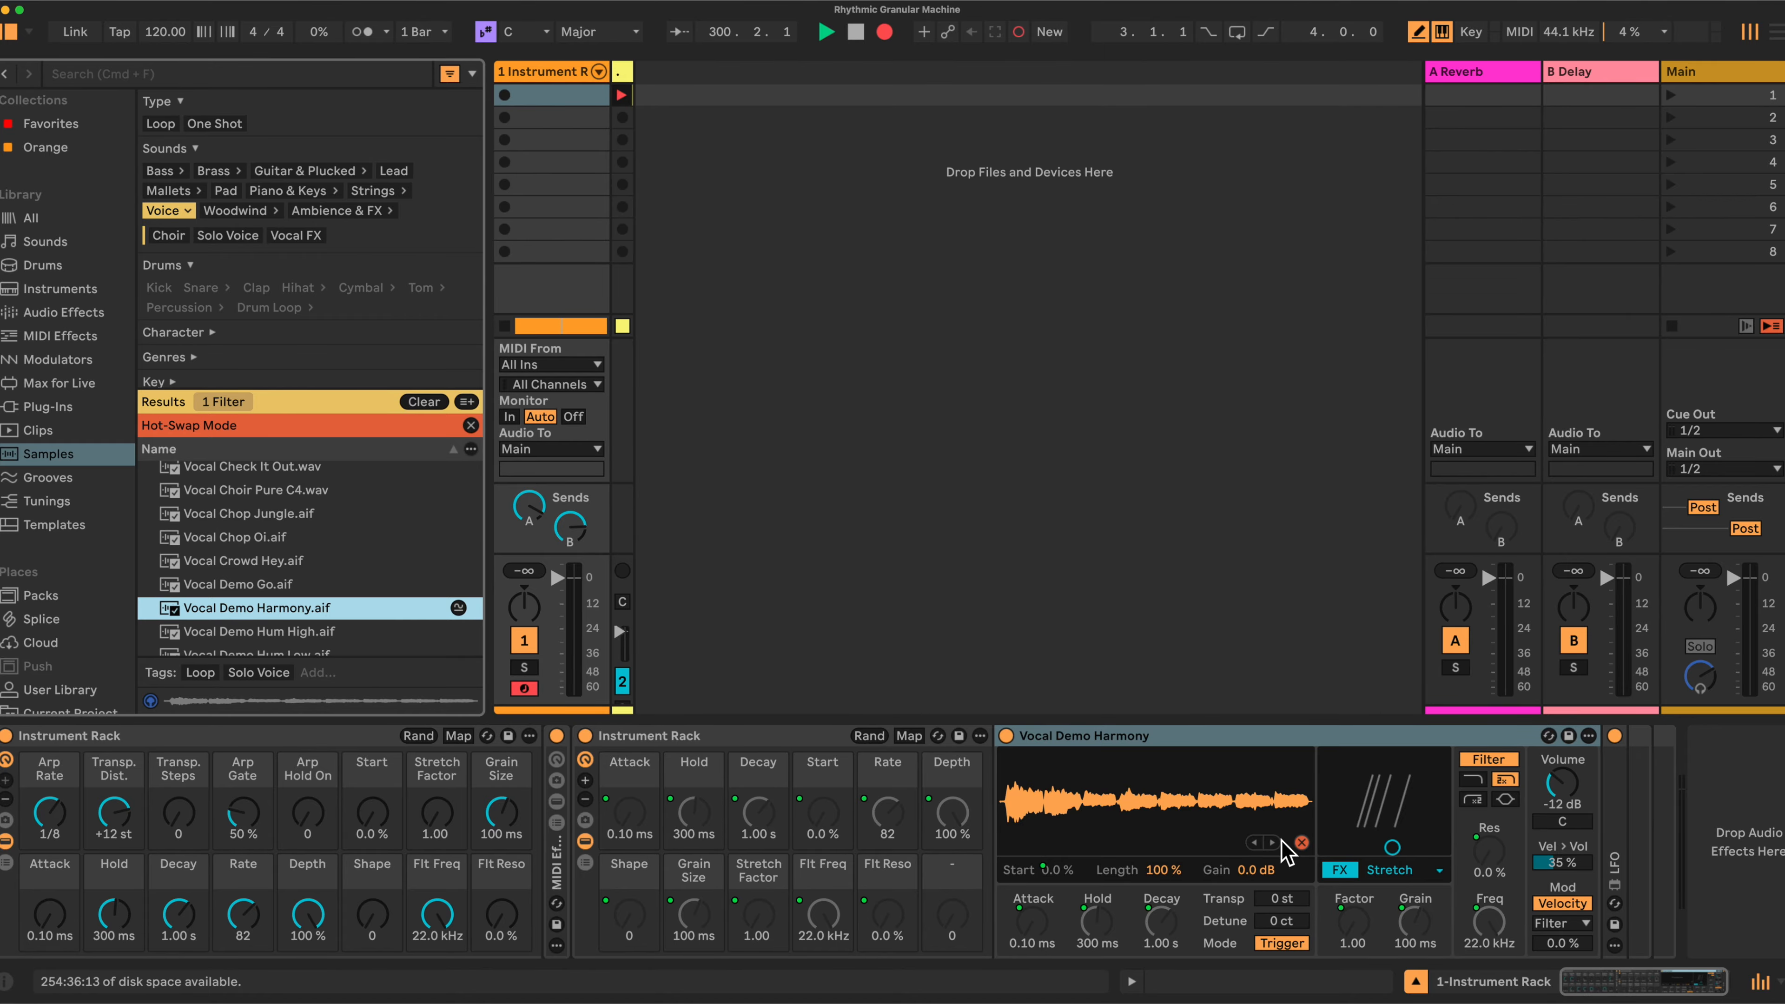
pyautogui.moveTo(1277, 825)
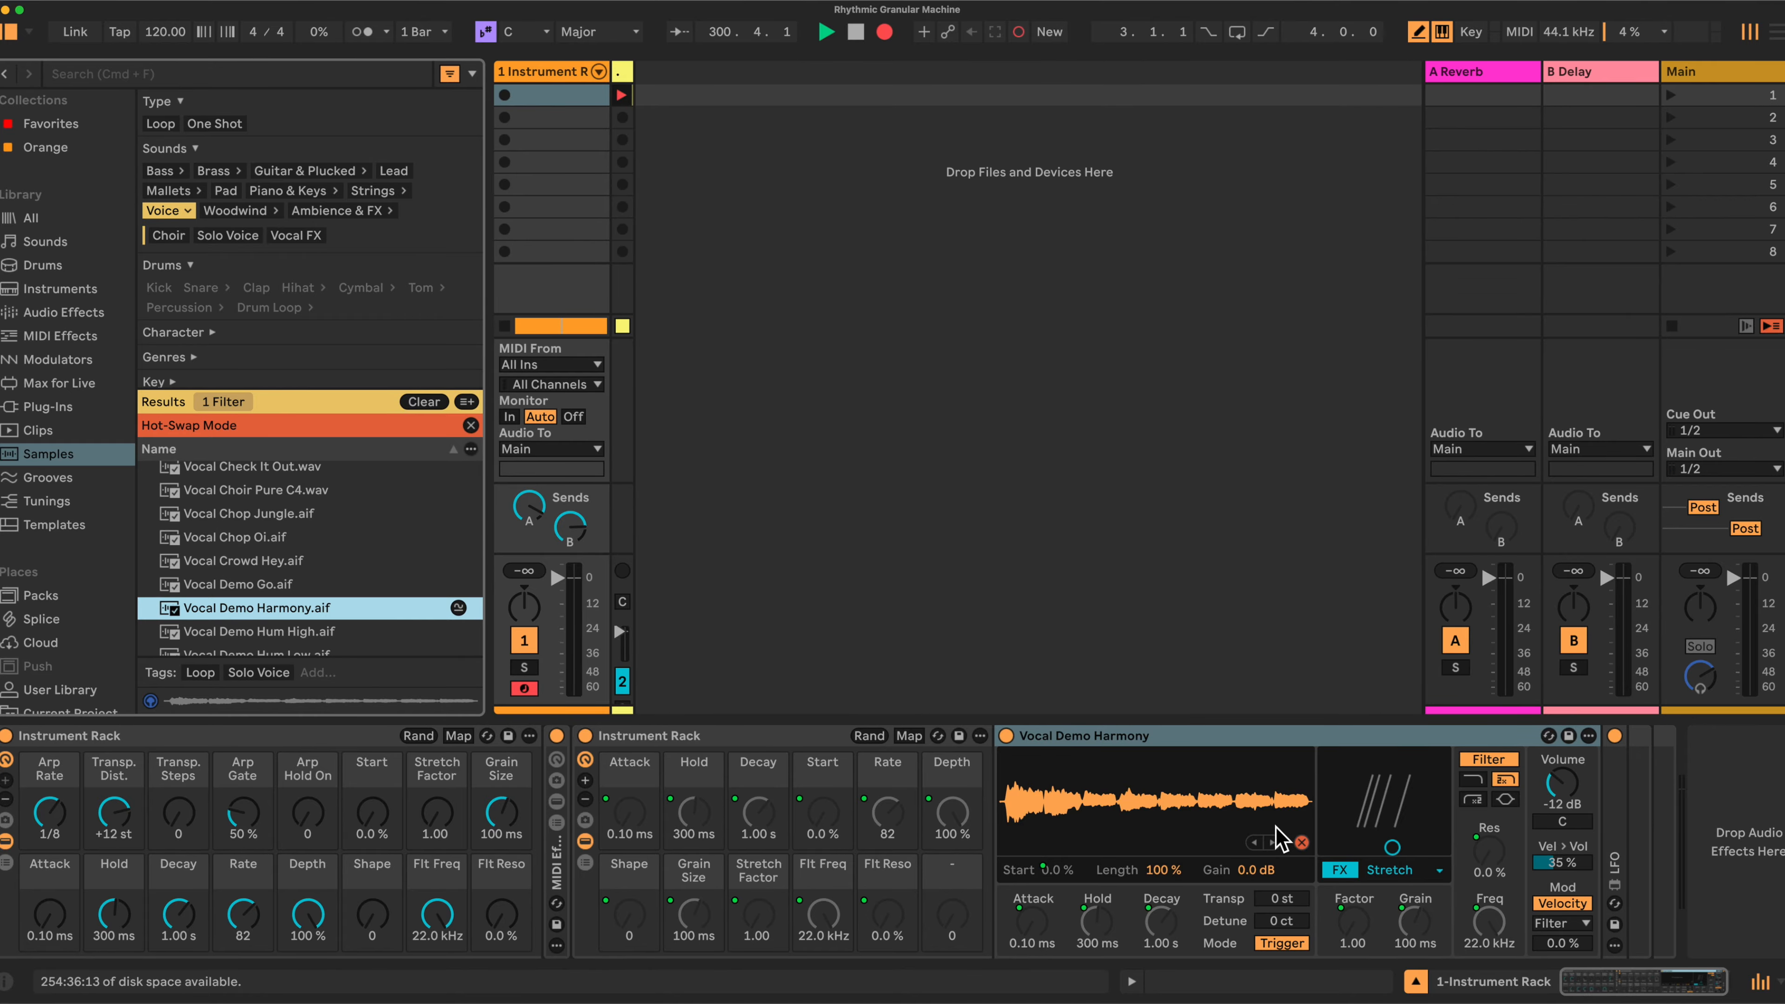
pyautogui.click(1301, 842)
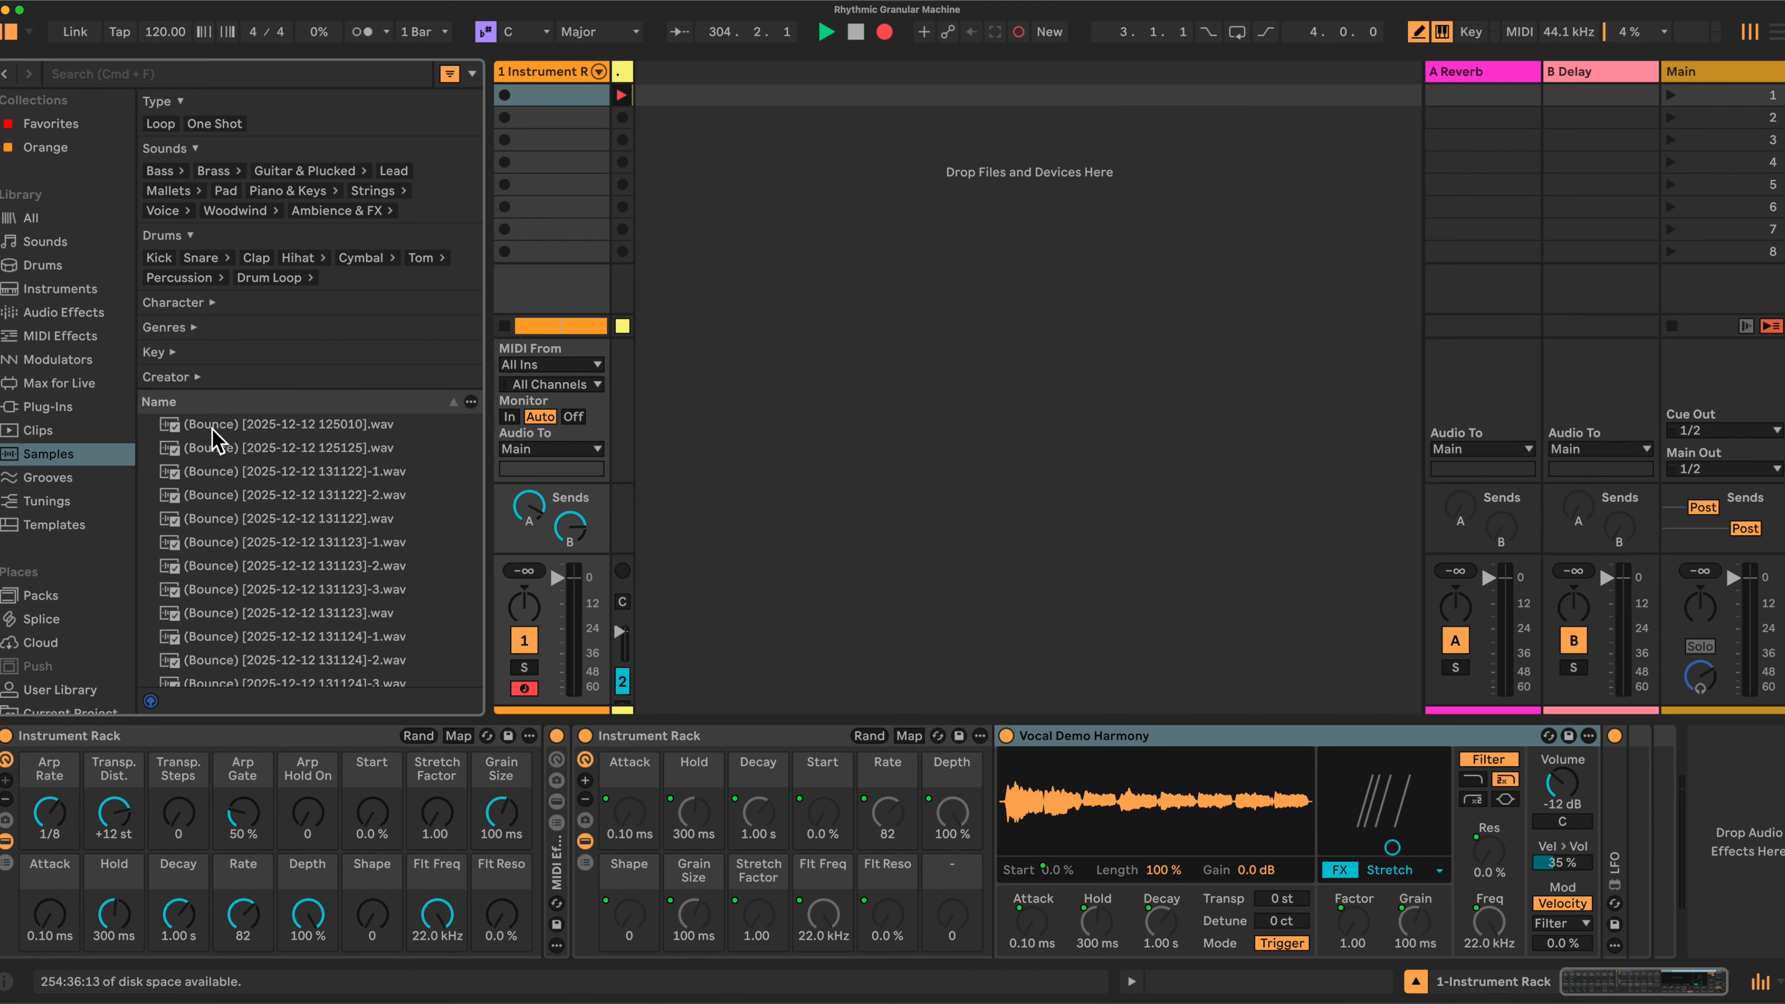
pyautogui.click(45, 288)
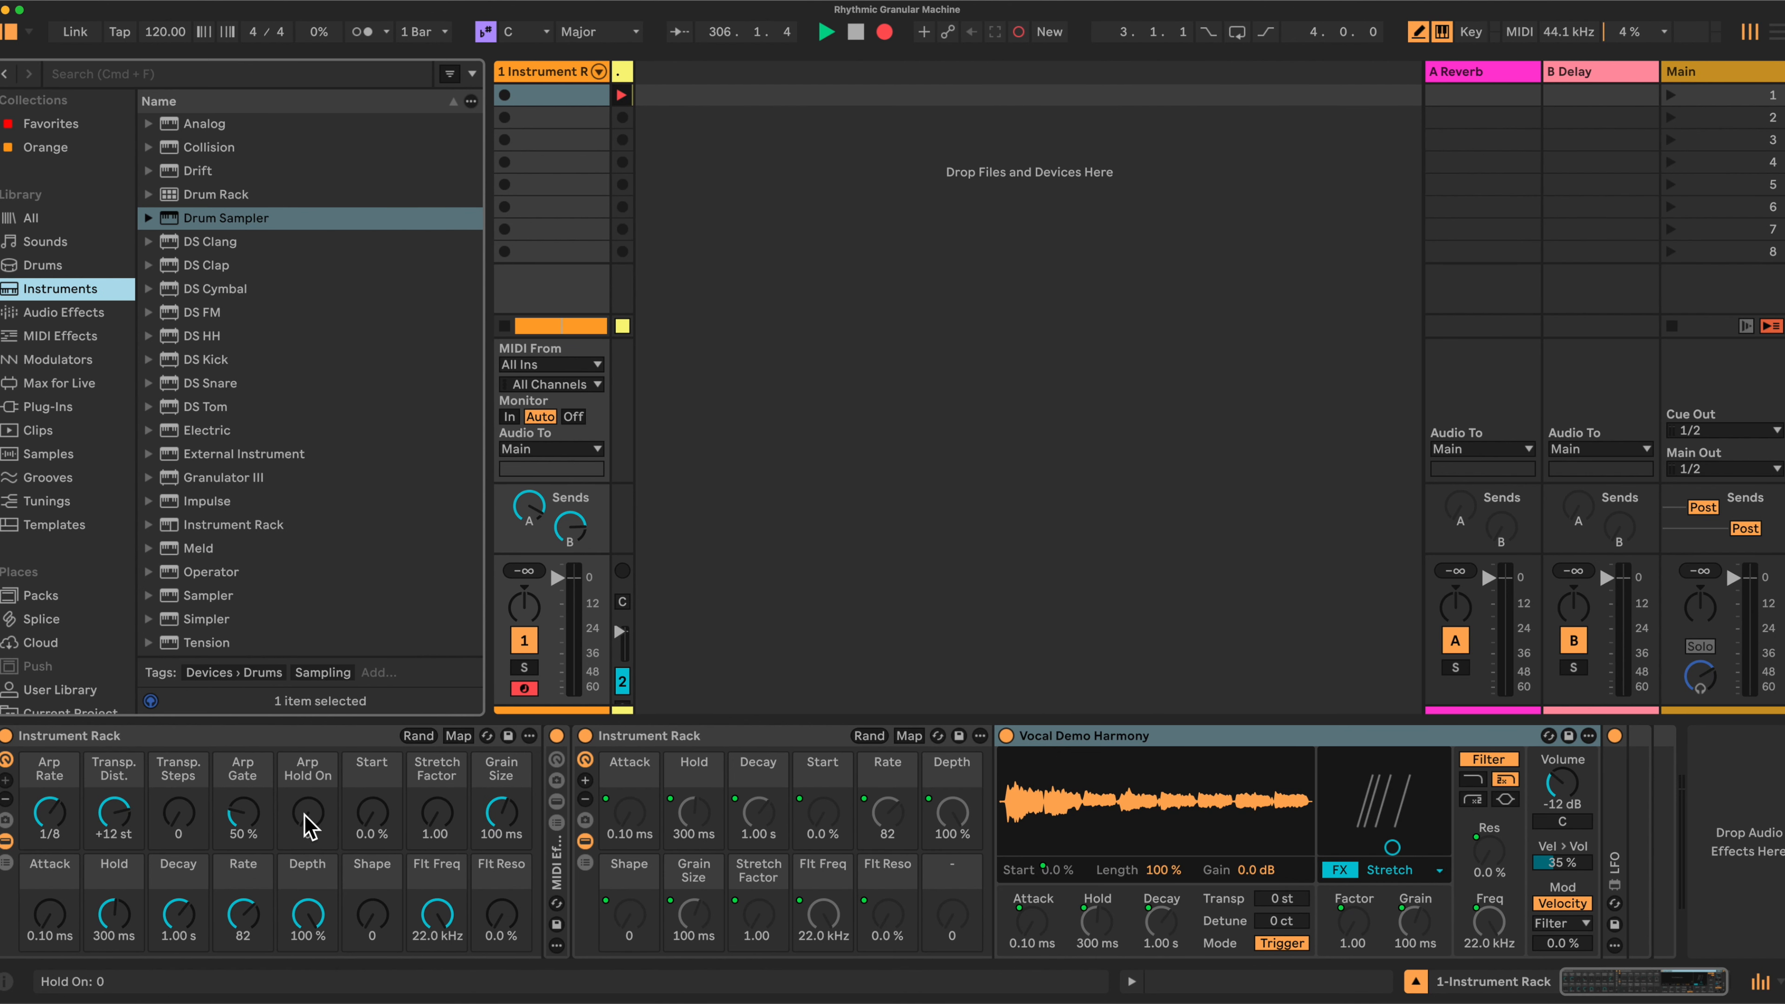
# Step: Set the outer rack's Arp Hold On macro to 127 and its Arp Rate macro to 1/16
pyautogui.moveTo(302, 819); pyautogui.dragTo(303, 798)
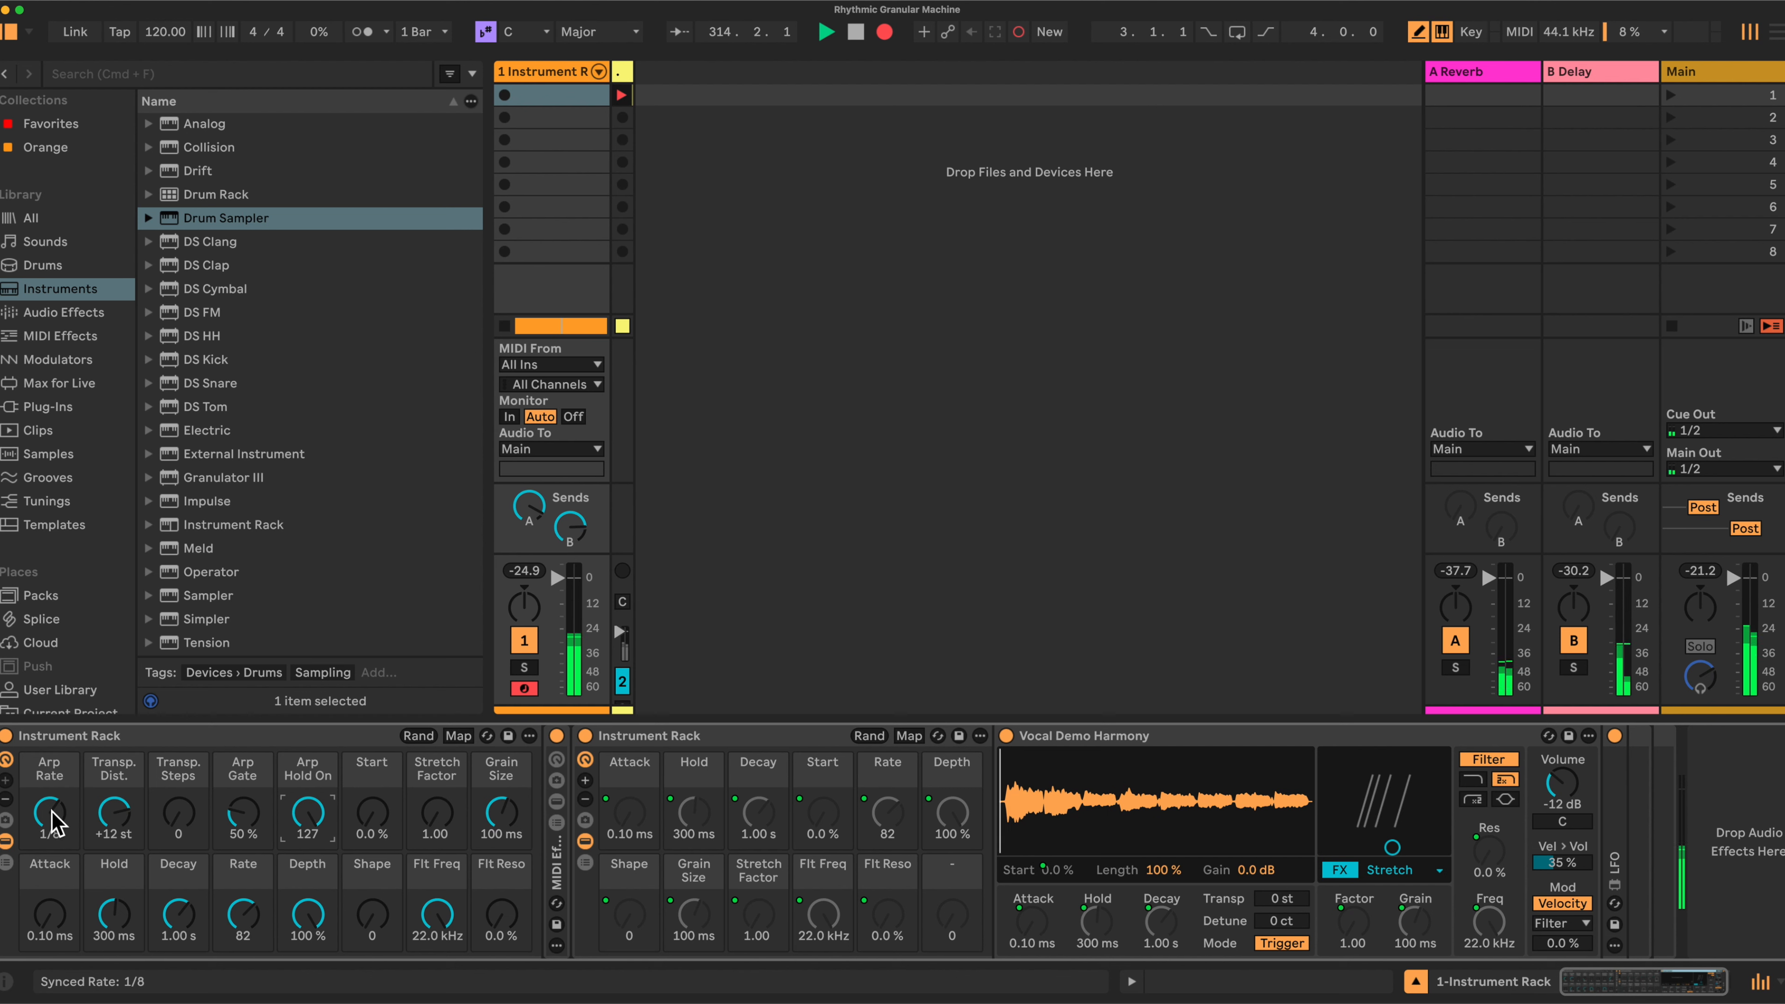
pyautogui.moveTo(60, 819); pyautogui.dragTo(60, 808)
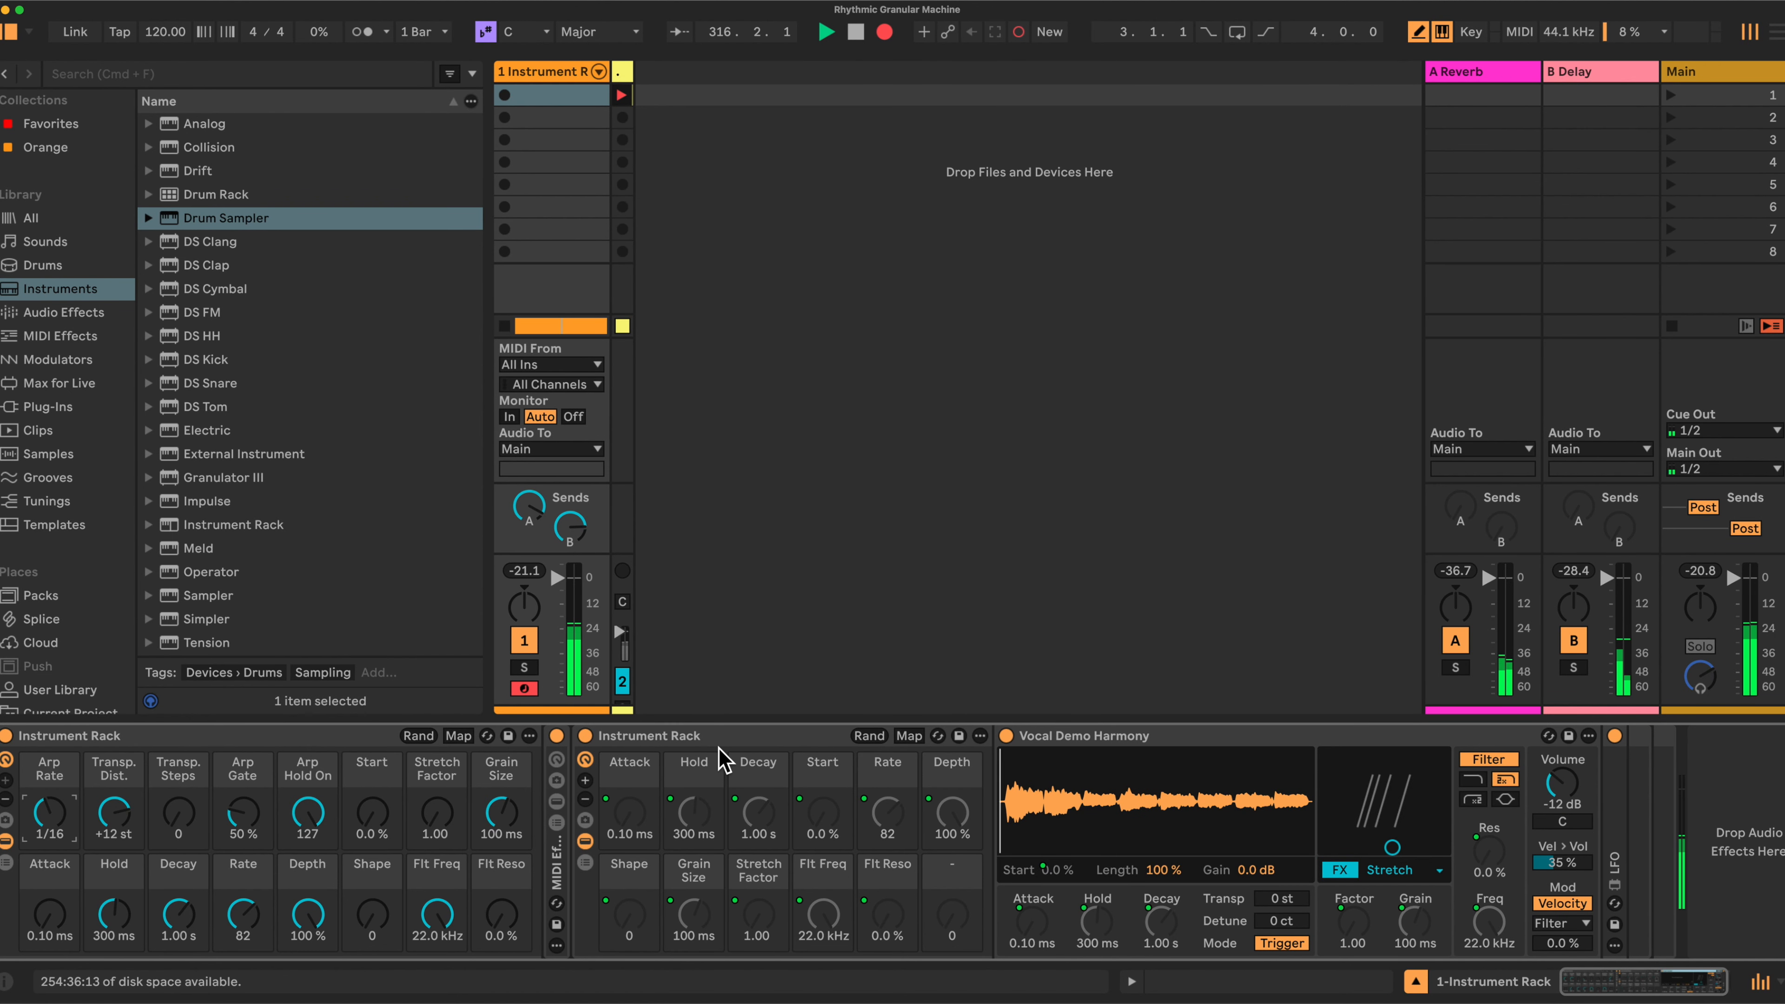
# Step: Expand the Arpeggiator and LFO devices and hide the macro controls of the MIDI Effect Rack and inner Instrument Rack
pyautogui.doubleClick(556, 861)
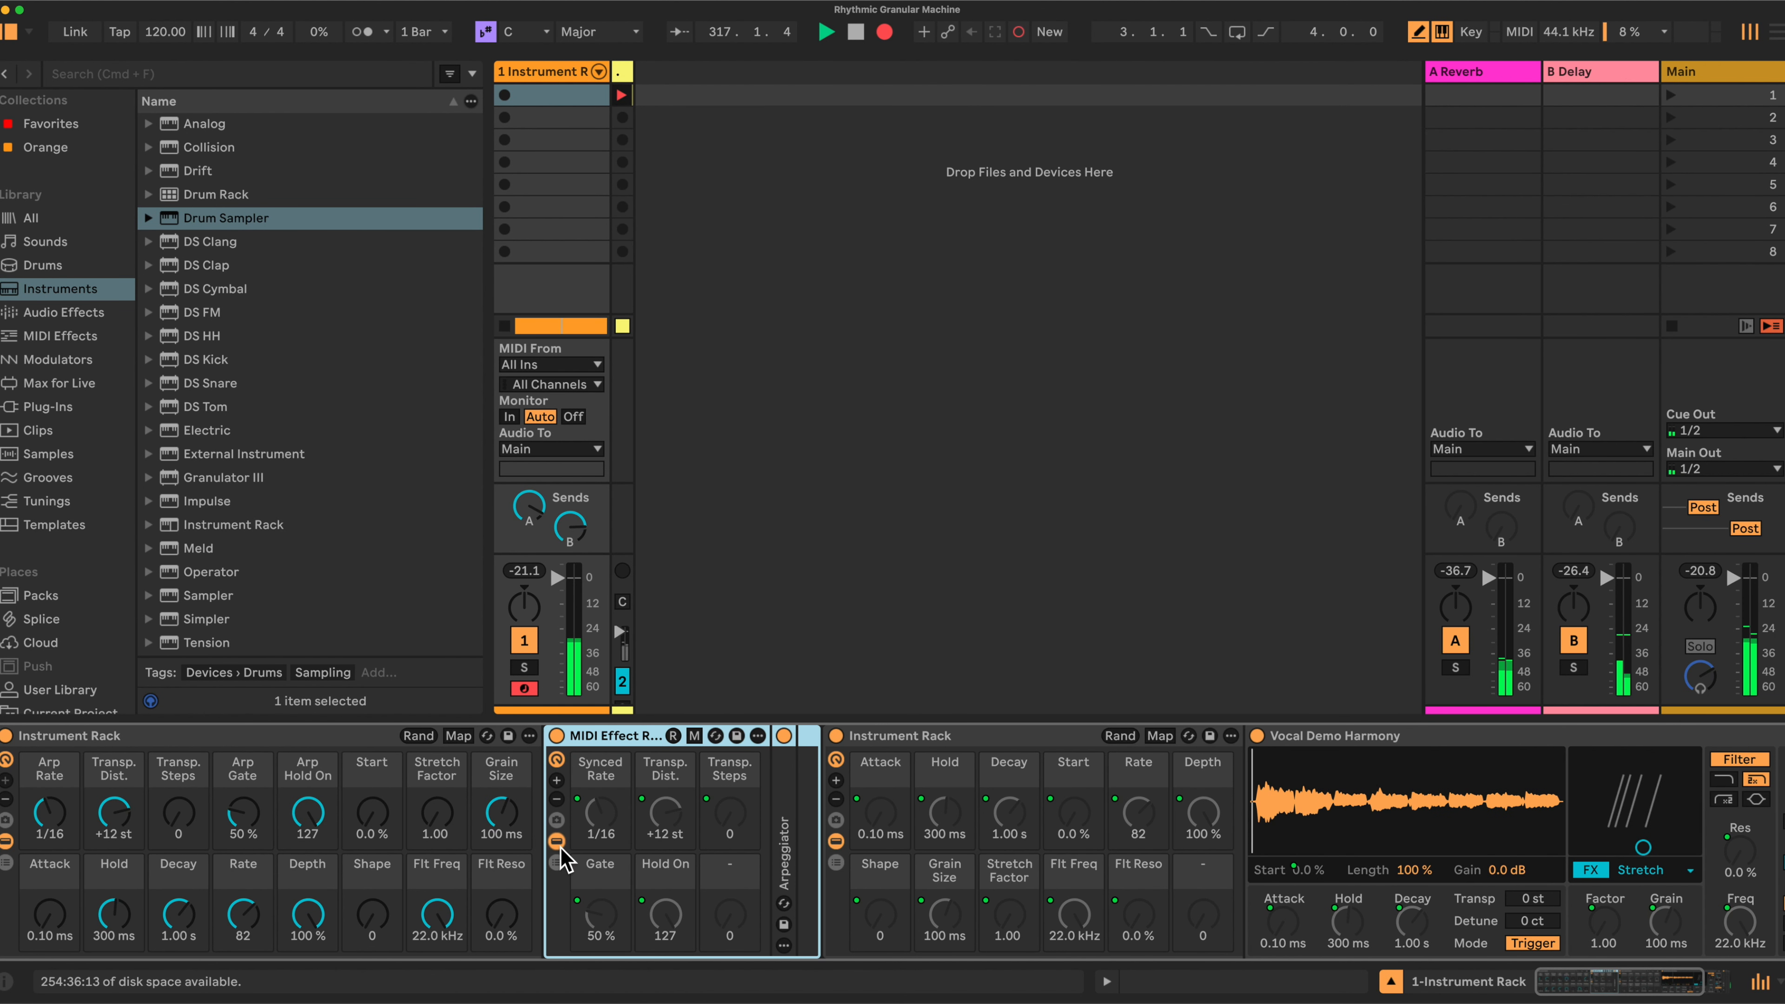
pyautogui.doubleClick(784, 833)
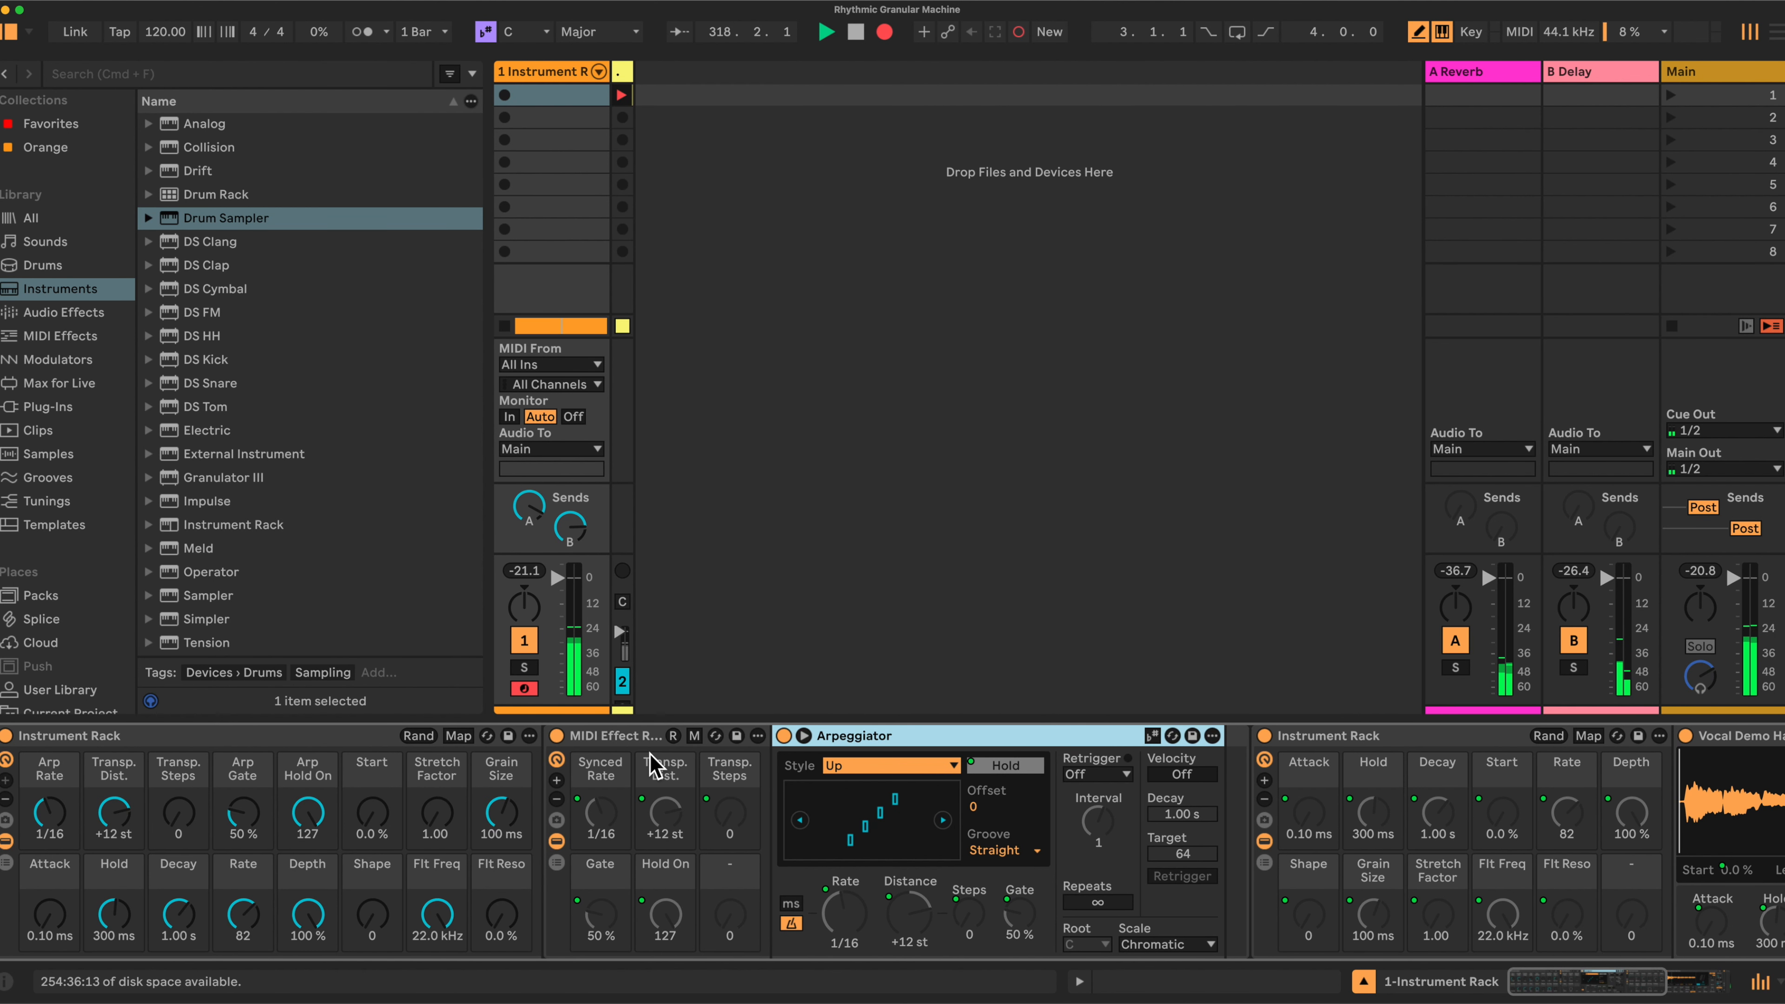
pyautogui.click(556, 760)
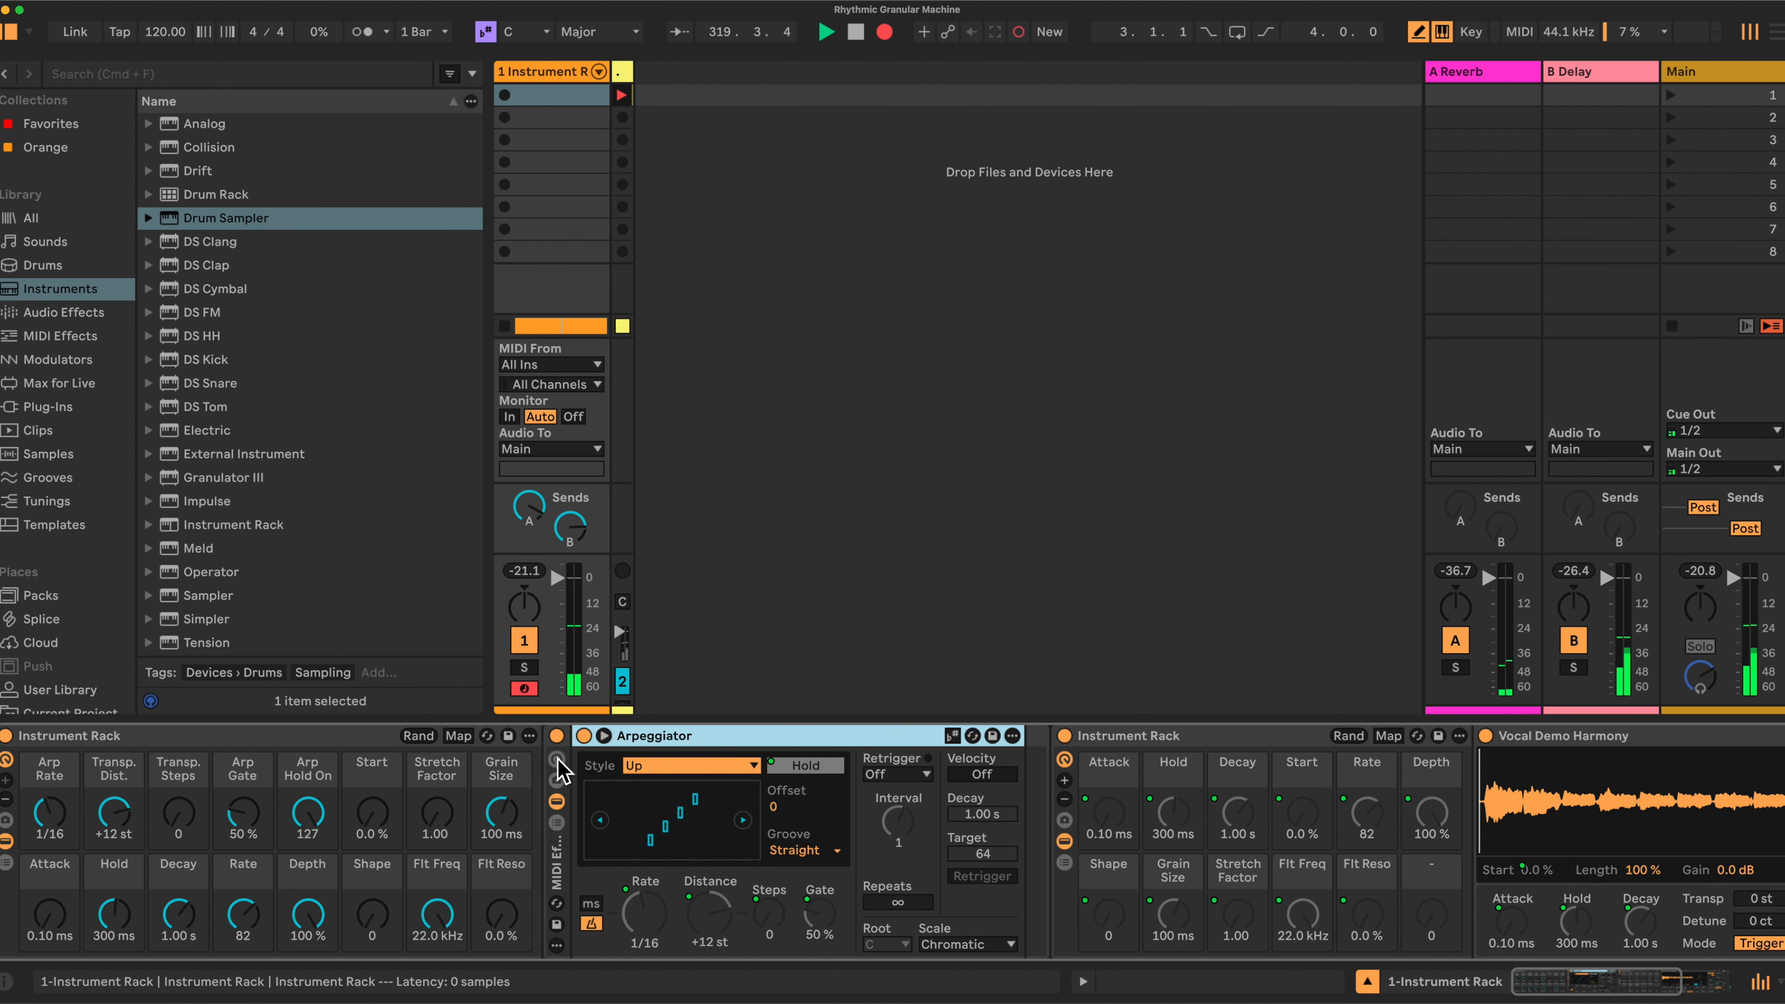
pyautogui.click(1066, 759)
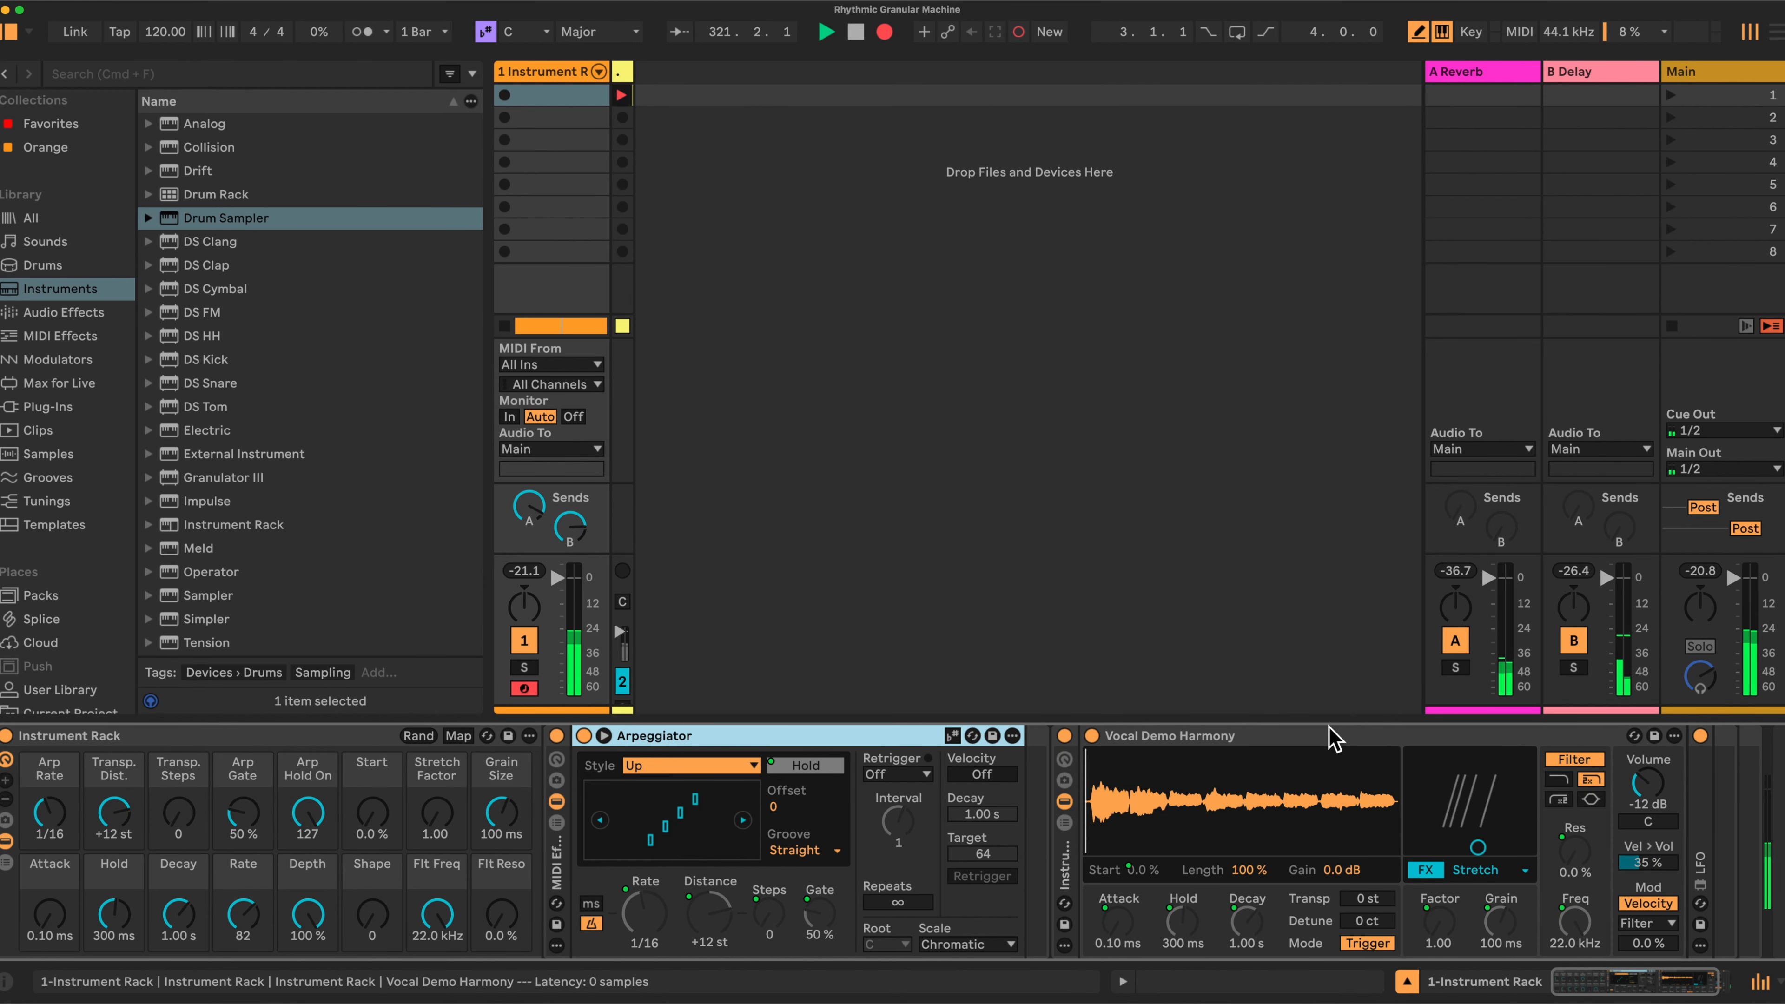
pyautogui.doubleClick(1701, 865)
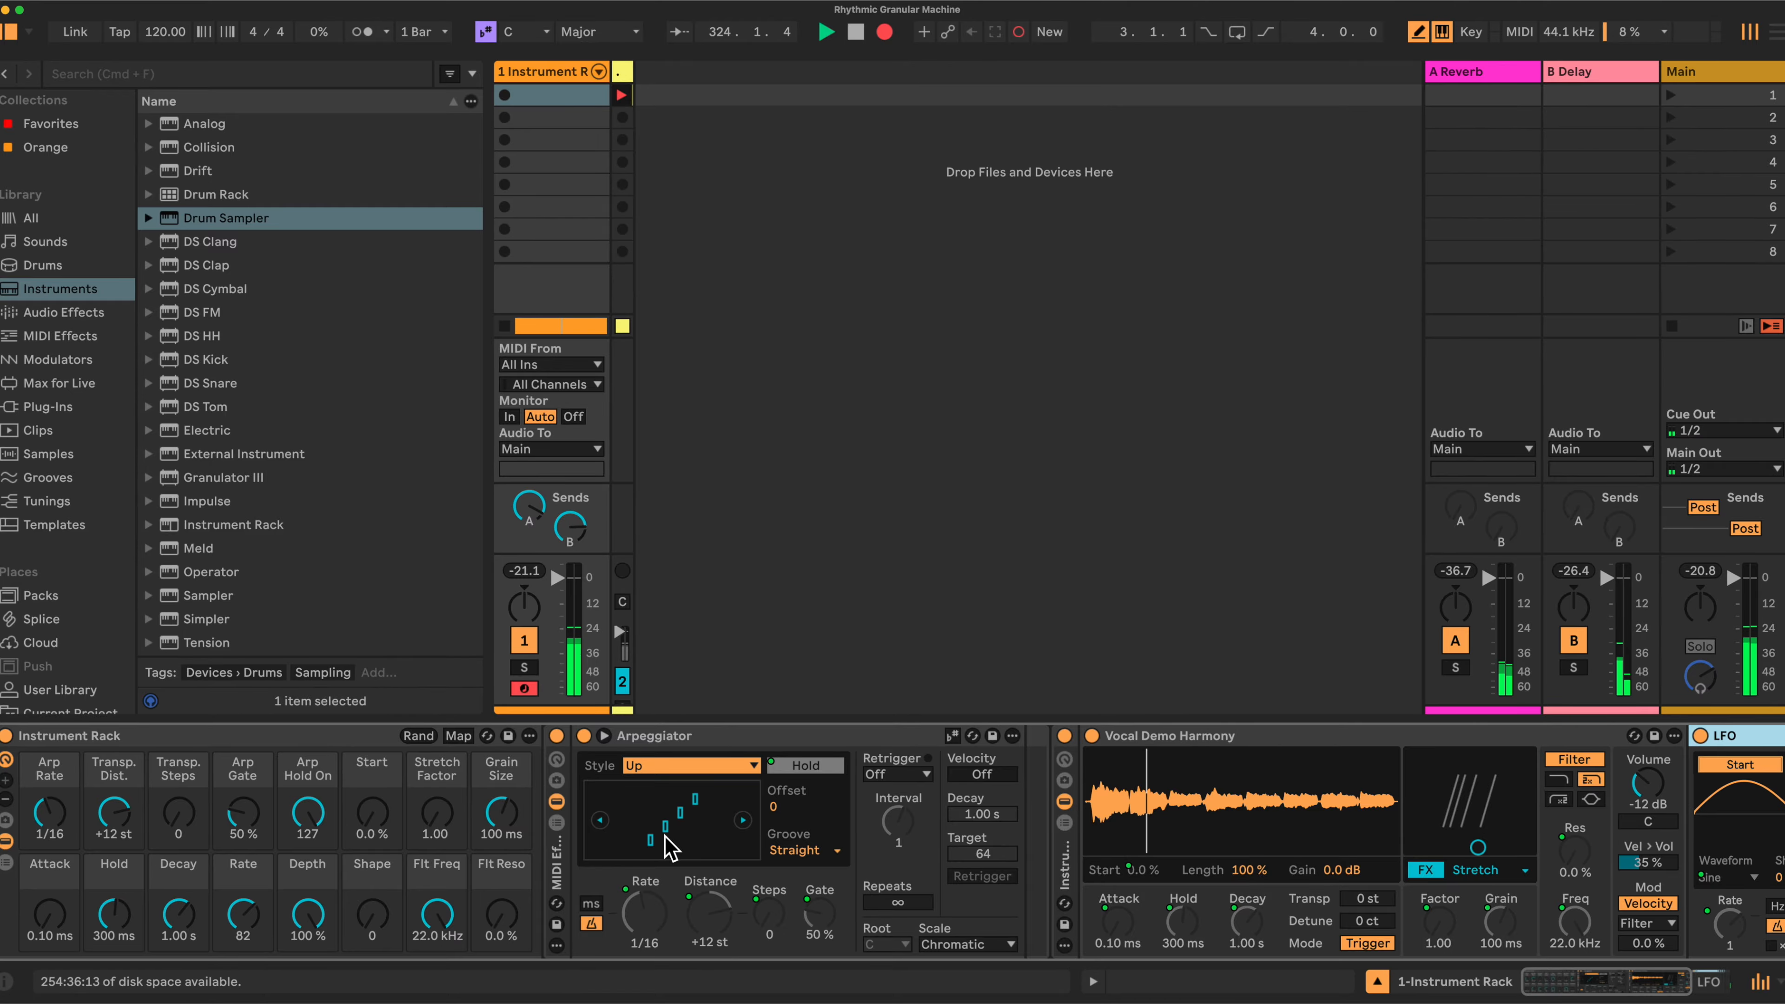
# Step: Set the outer rack's Transp. Steps macro to 2, Transp. Dist. to +8 st and Arp Gate to 57 %
pyautogui.moveTo(200, 833); pyautogui.dragTo(200, 819)
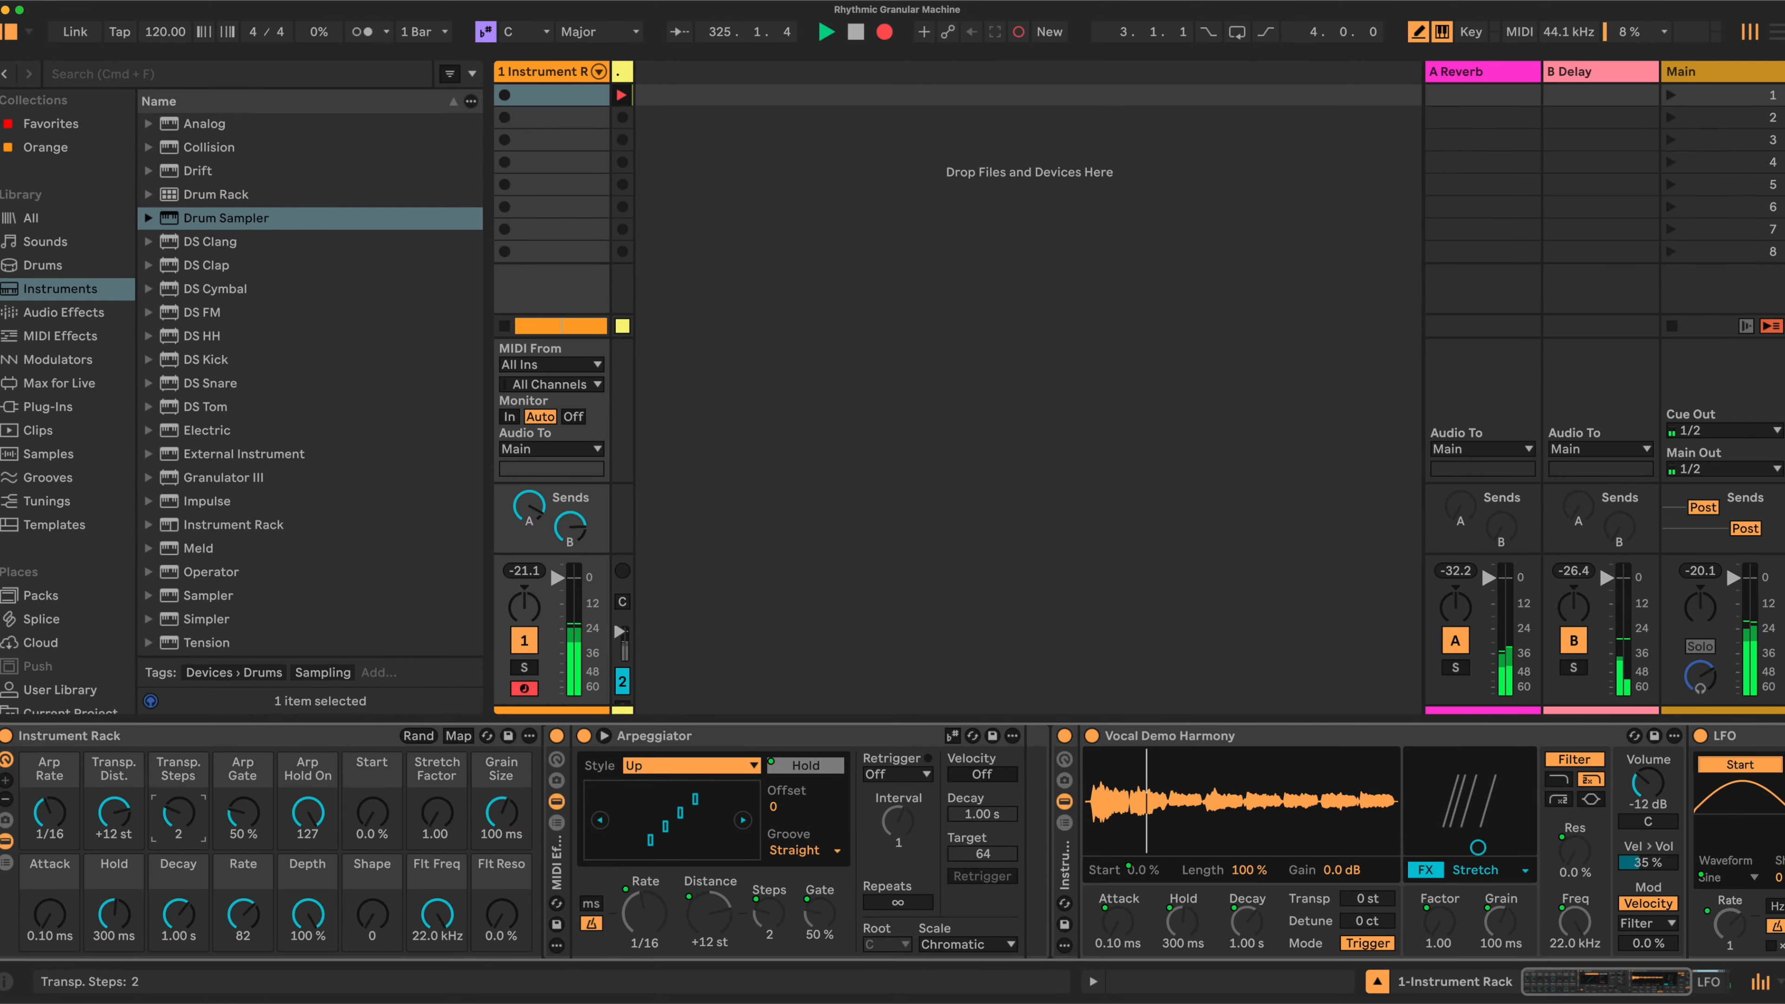
pyautogui.moveTo(114, 814); pyautogui.dragTo(114, 833)
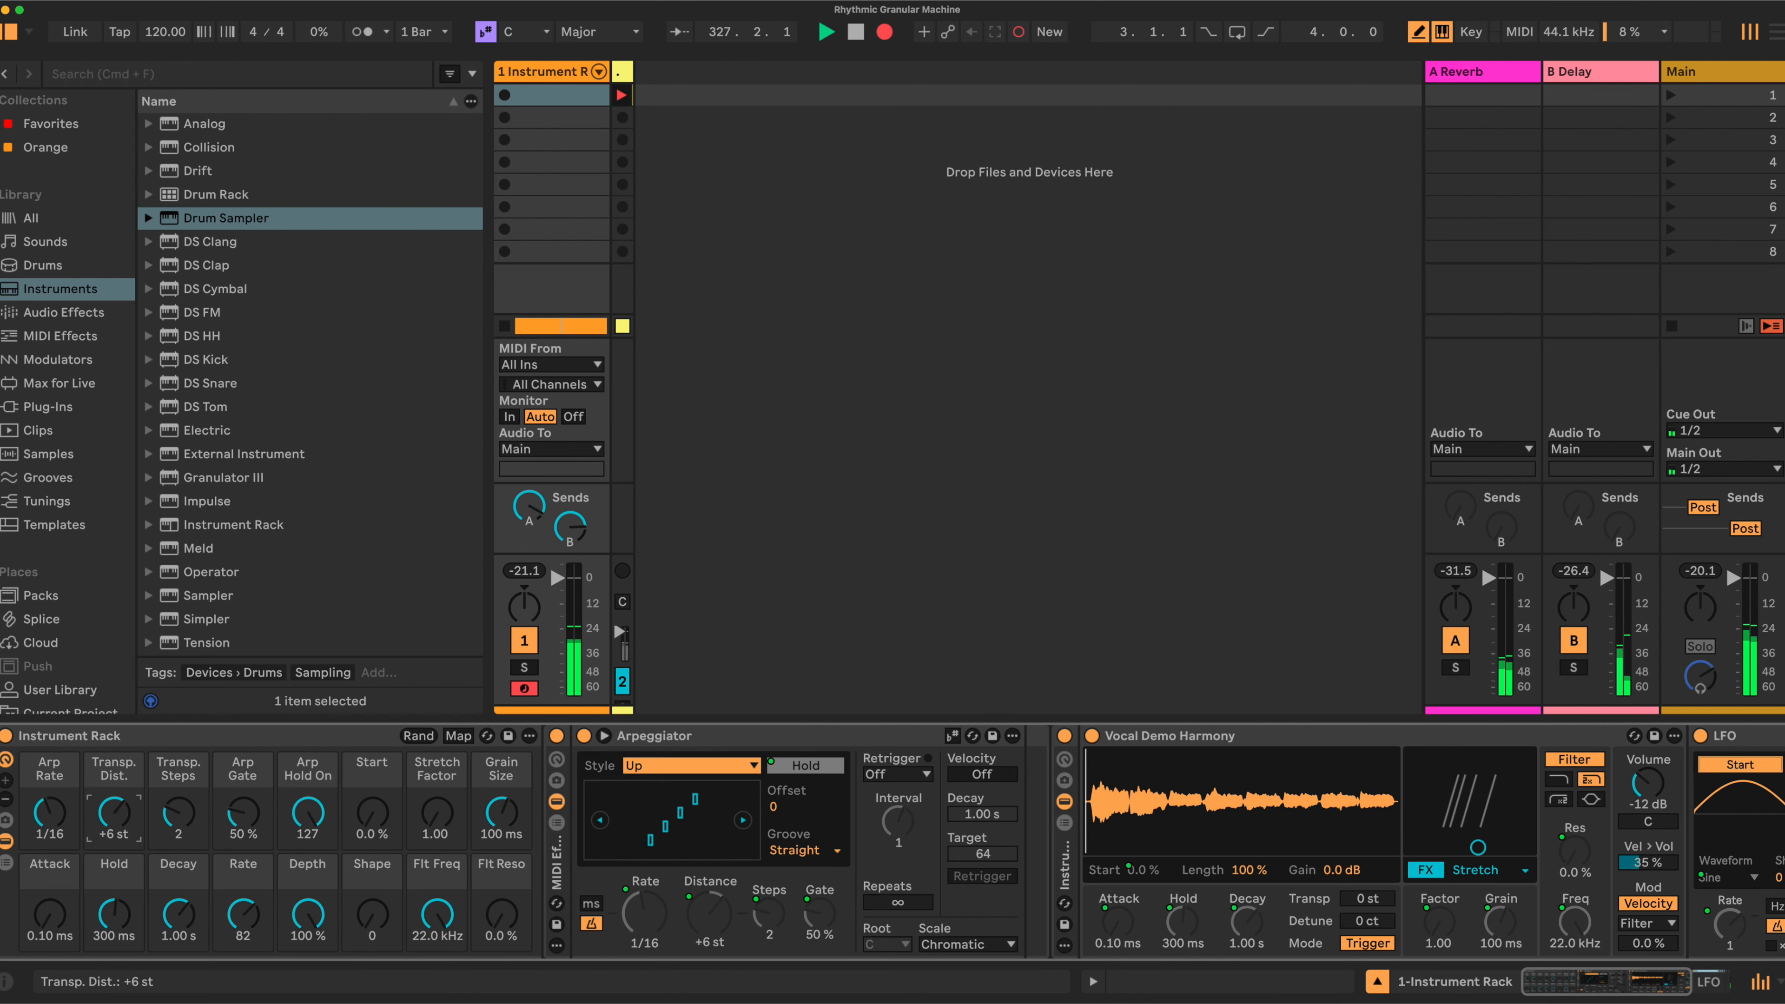
pyautogui.moveTo(243, 816)
pyautogui.mouseDown()
pyautogui.moveTo(243, 784)
pyautogui.moveTo(242, 812)
pyautogui.mouseUp()
# Step: Set the outer rack's Stretch Factor macro to 18.82 and its Grain Size macro to 10.9 ms
pyautogui.moveTo(443, 829); pyautogui.dragTo(444, 770)
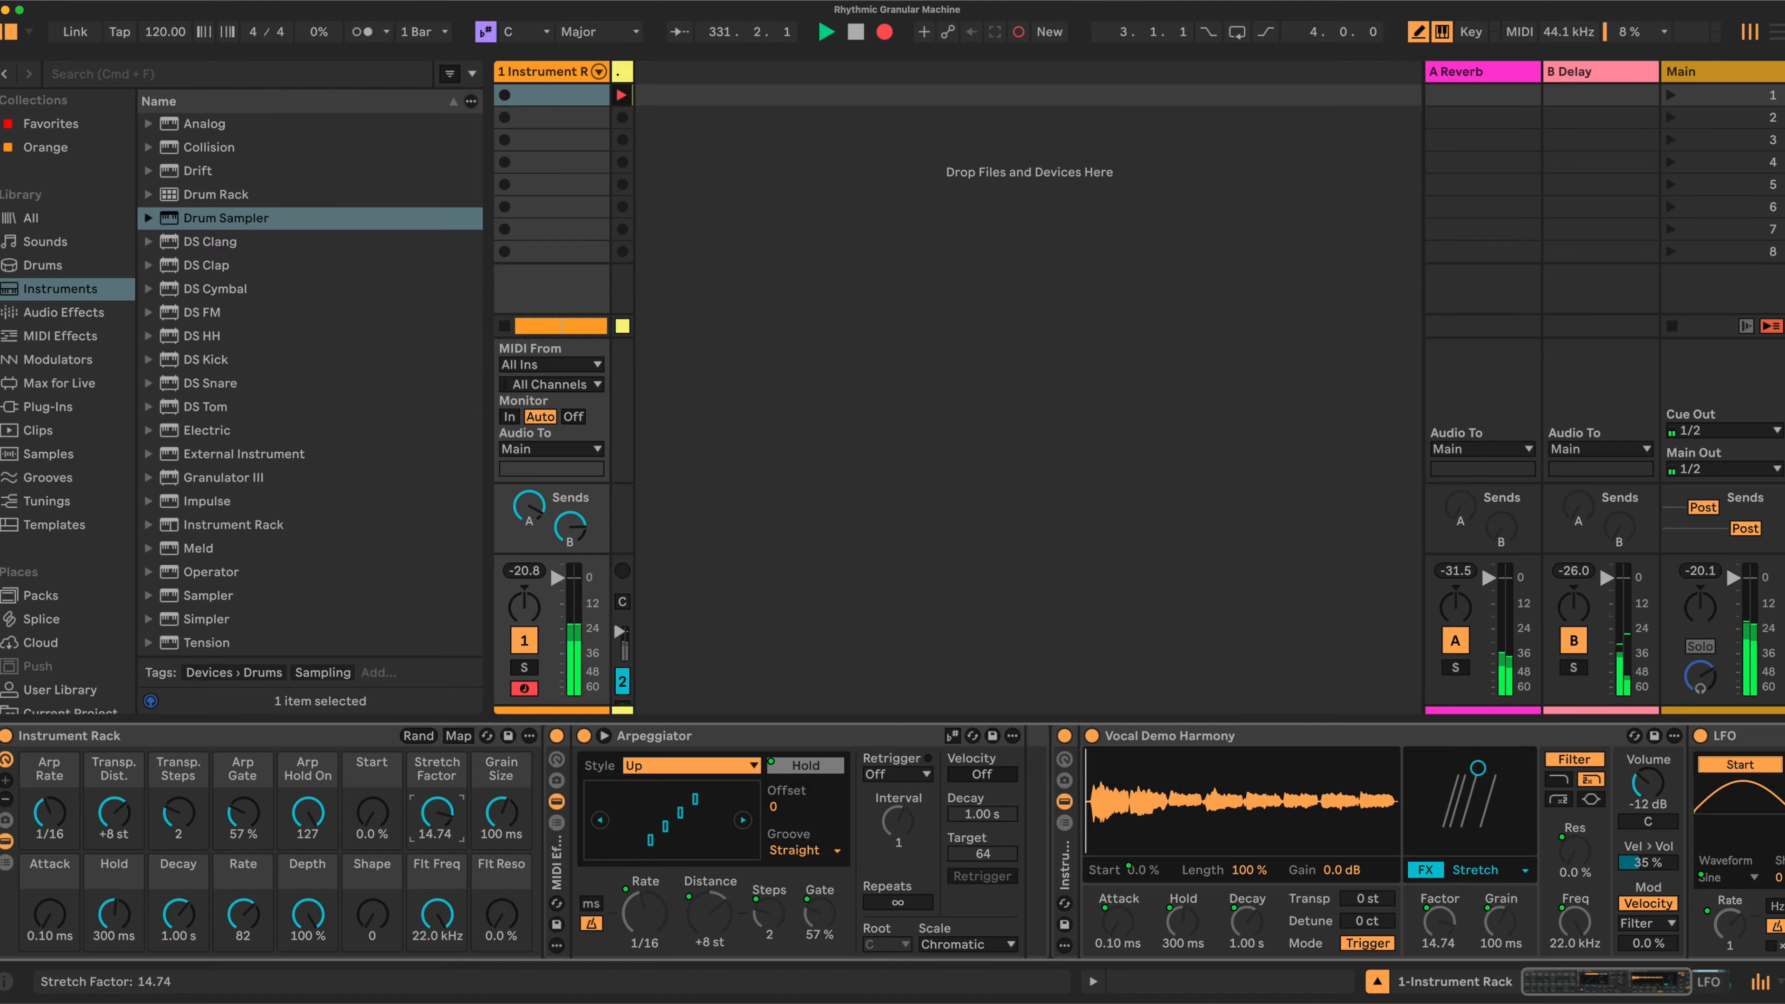
pyautogui.moveTo(518, 819); pyautogui.dragTo(518, 889)
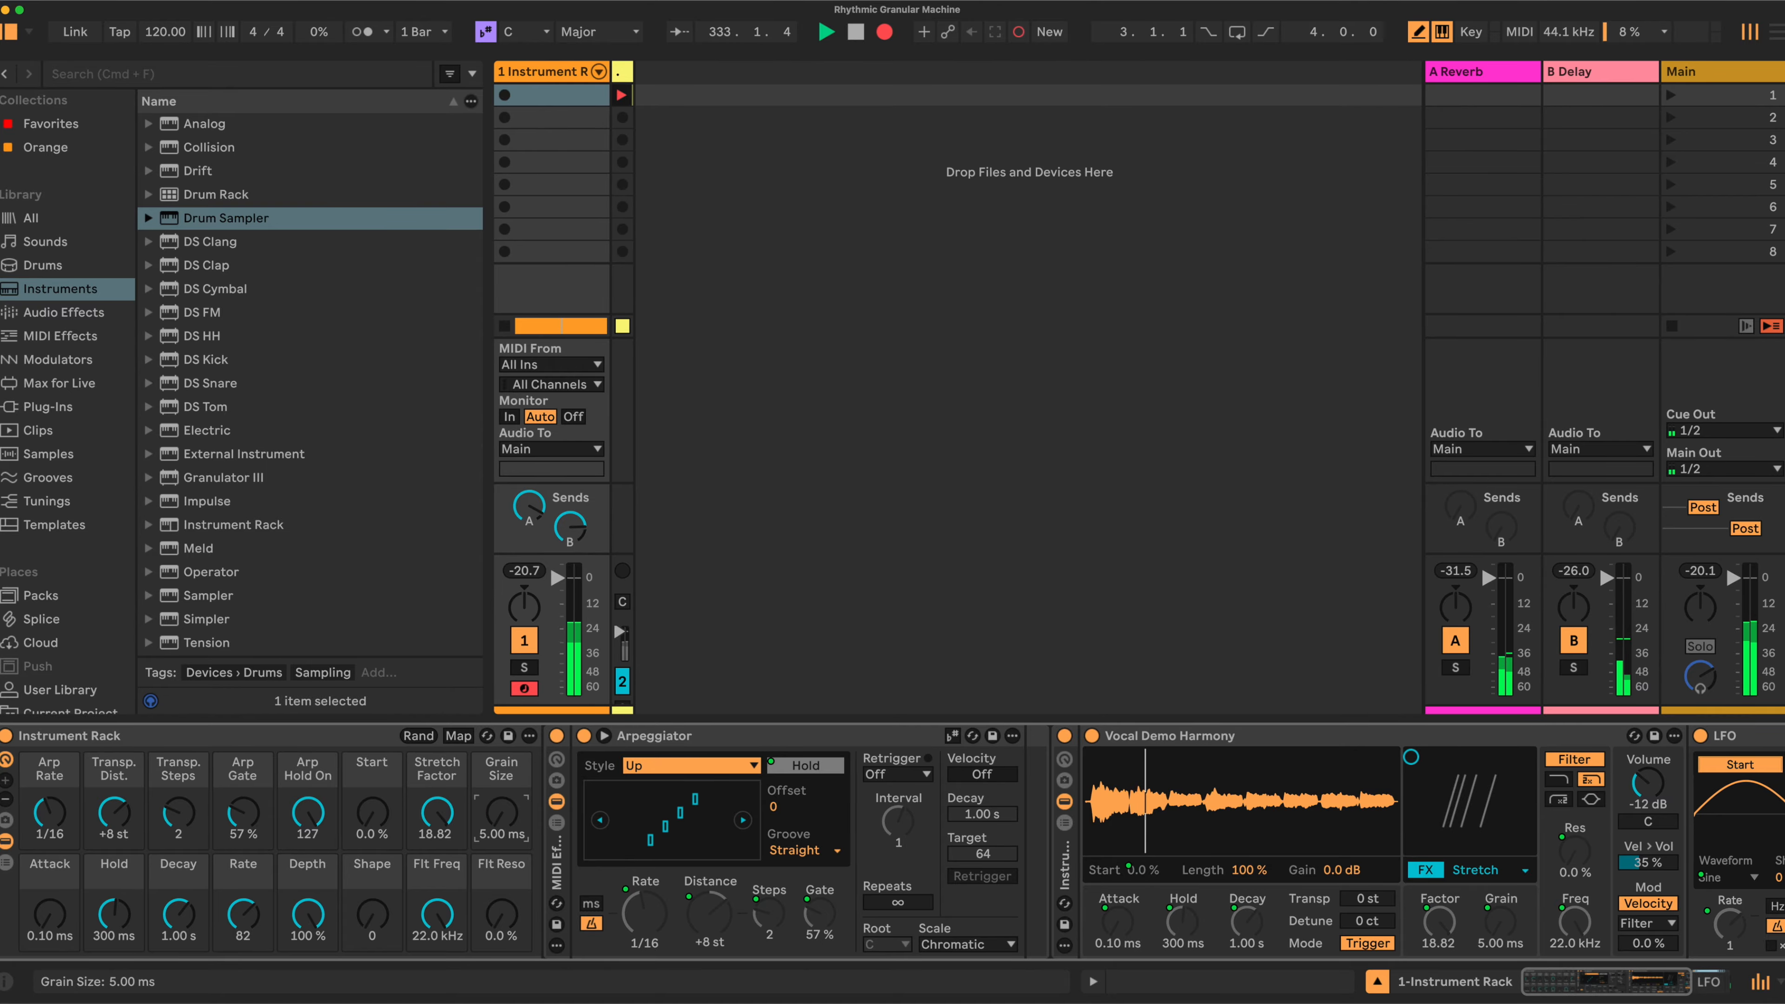
pyautogui.moveTo(518, 826); pyautogui.dragTo(518, 809)
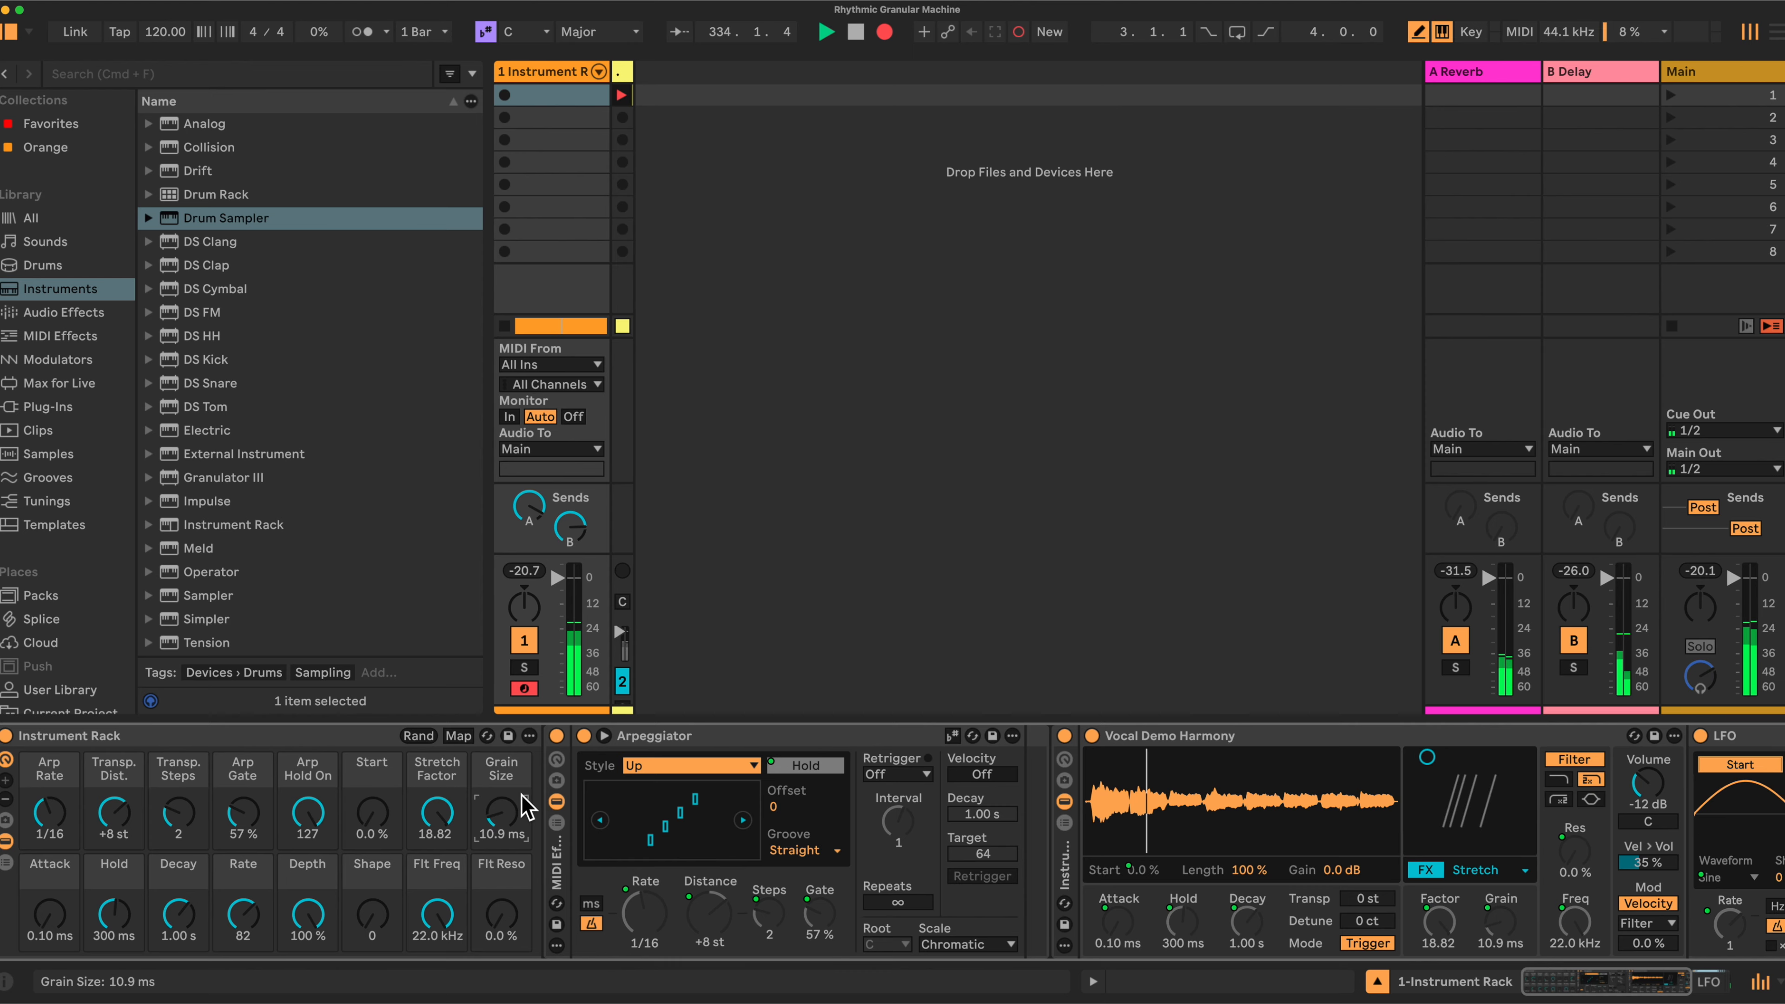
# Step: Set the outer rack's Start macro to 50 % and its Grain Size macro to 260 ms
pyautogui.moveTo(372, 816); pyautogui.dragTo(373, 788)
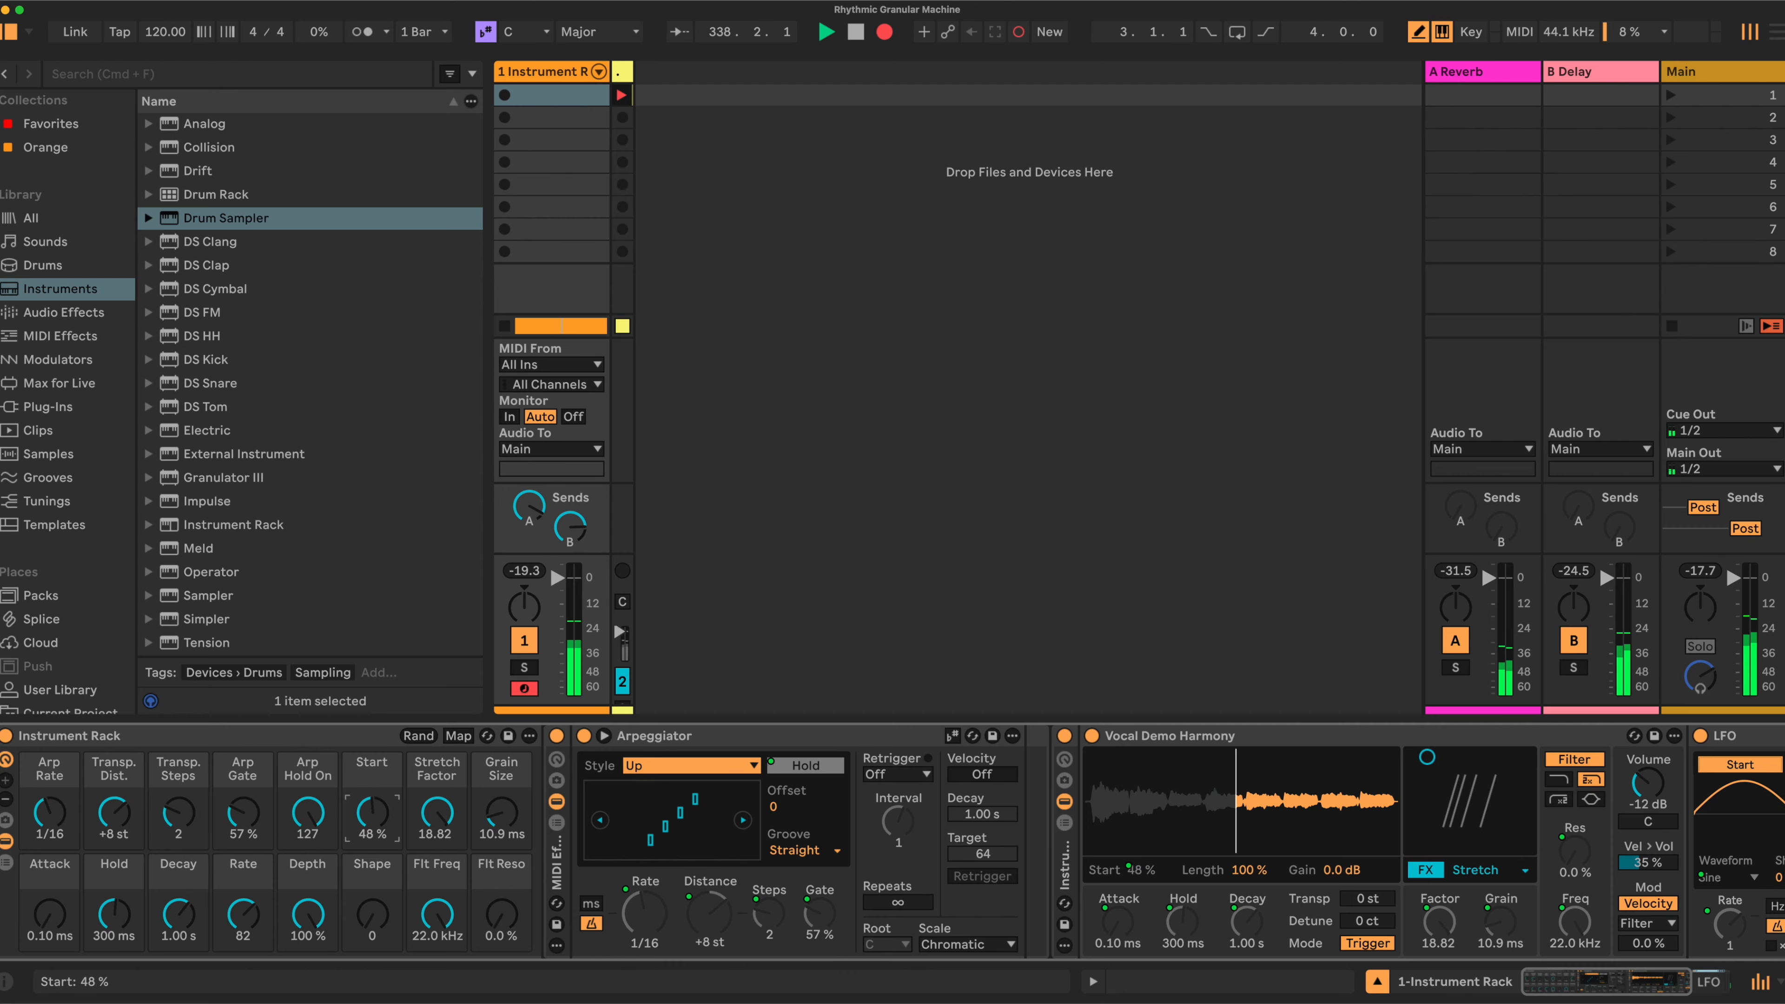
pyautogui.moveTo(373, 819); pyautogui.dragTo(372, 815)
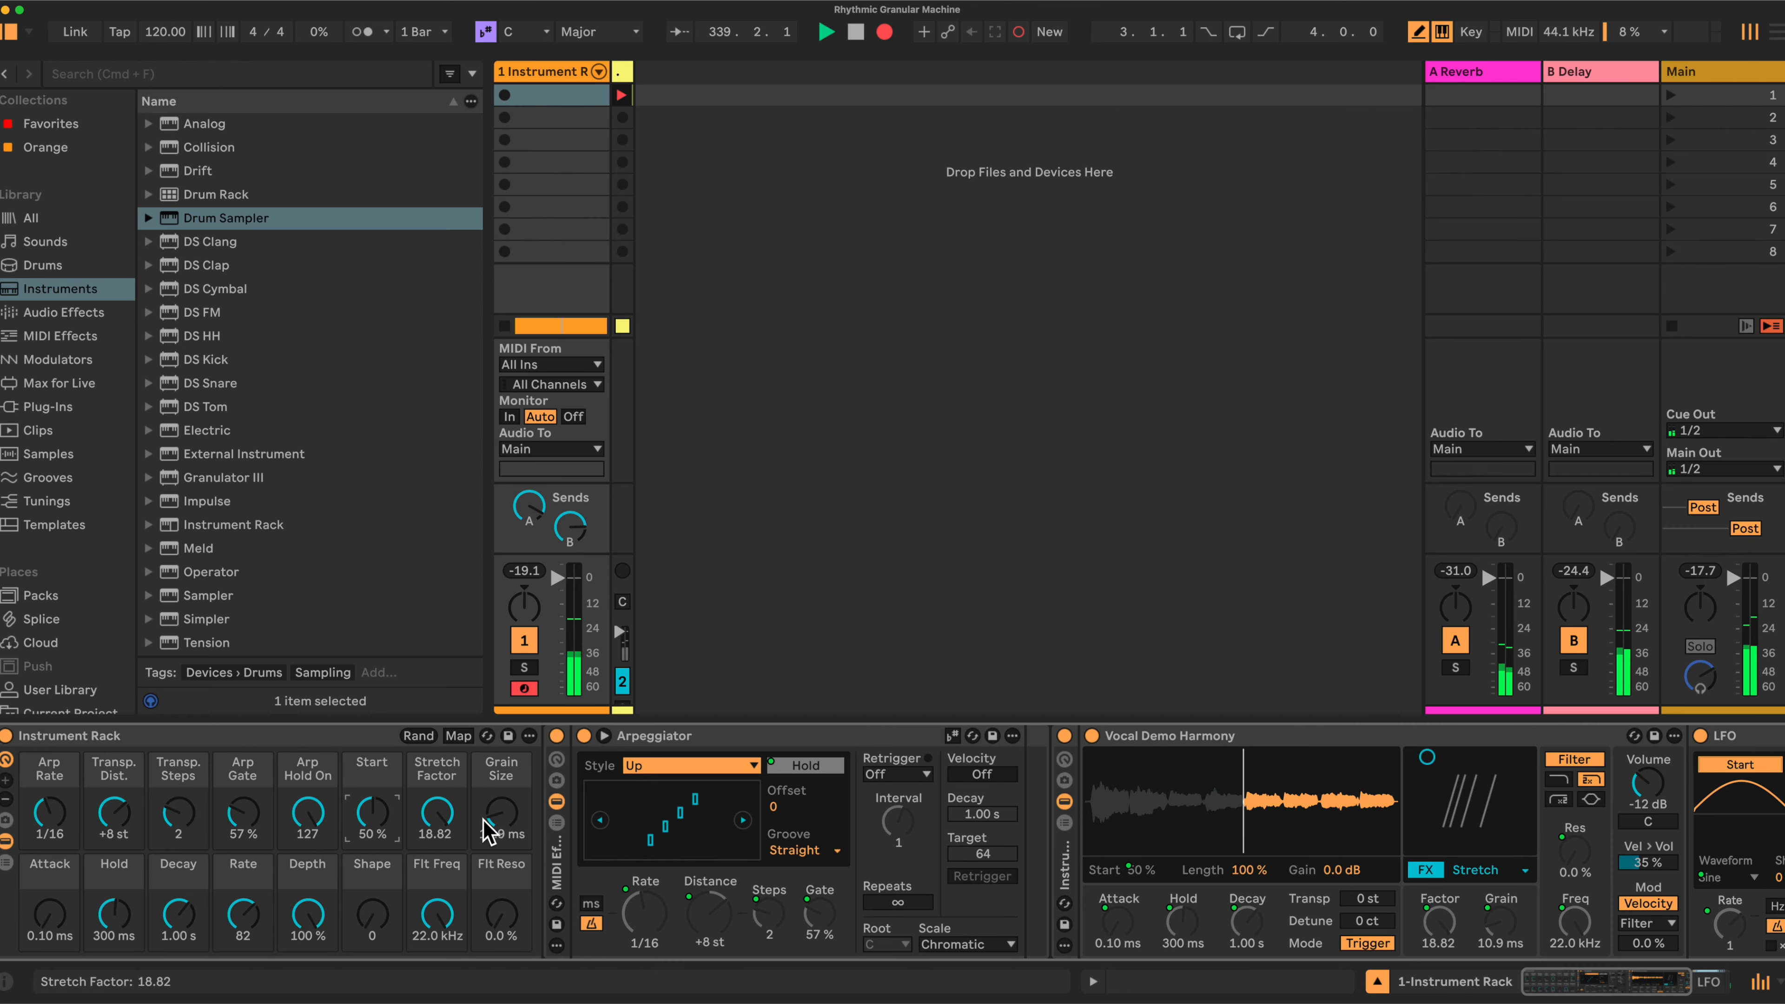
pyautogui.moveTo(501, 823); pyautogui.dragTo(501, 772)
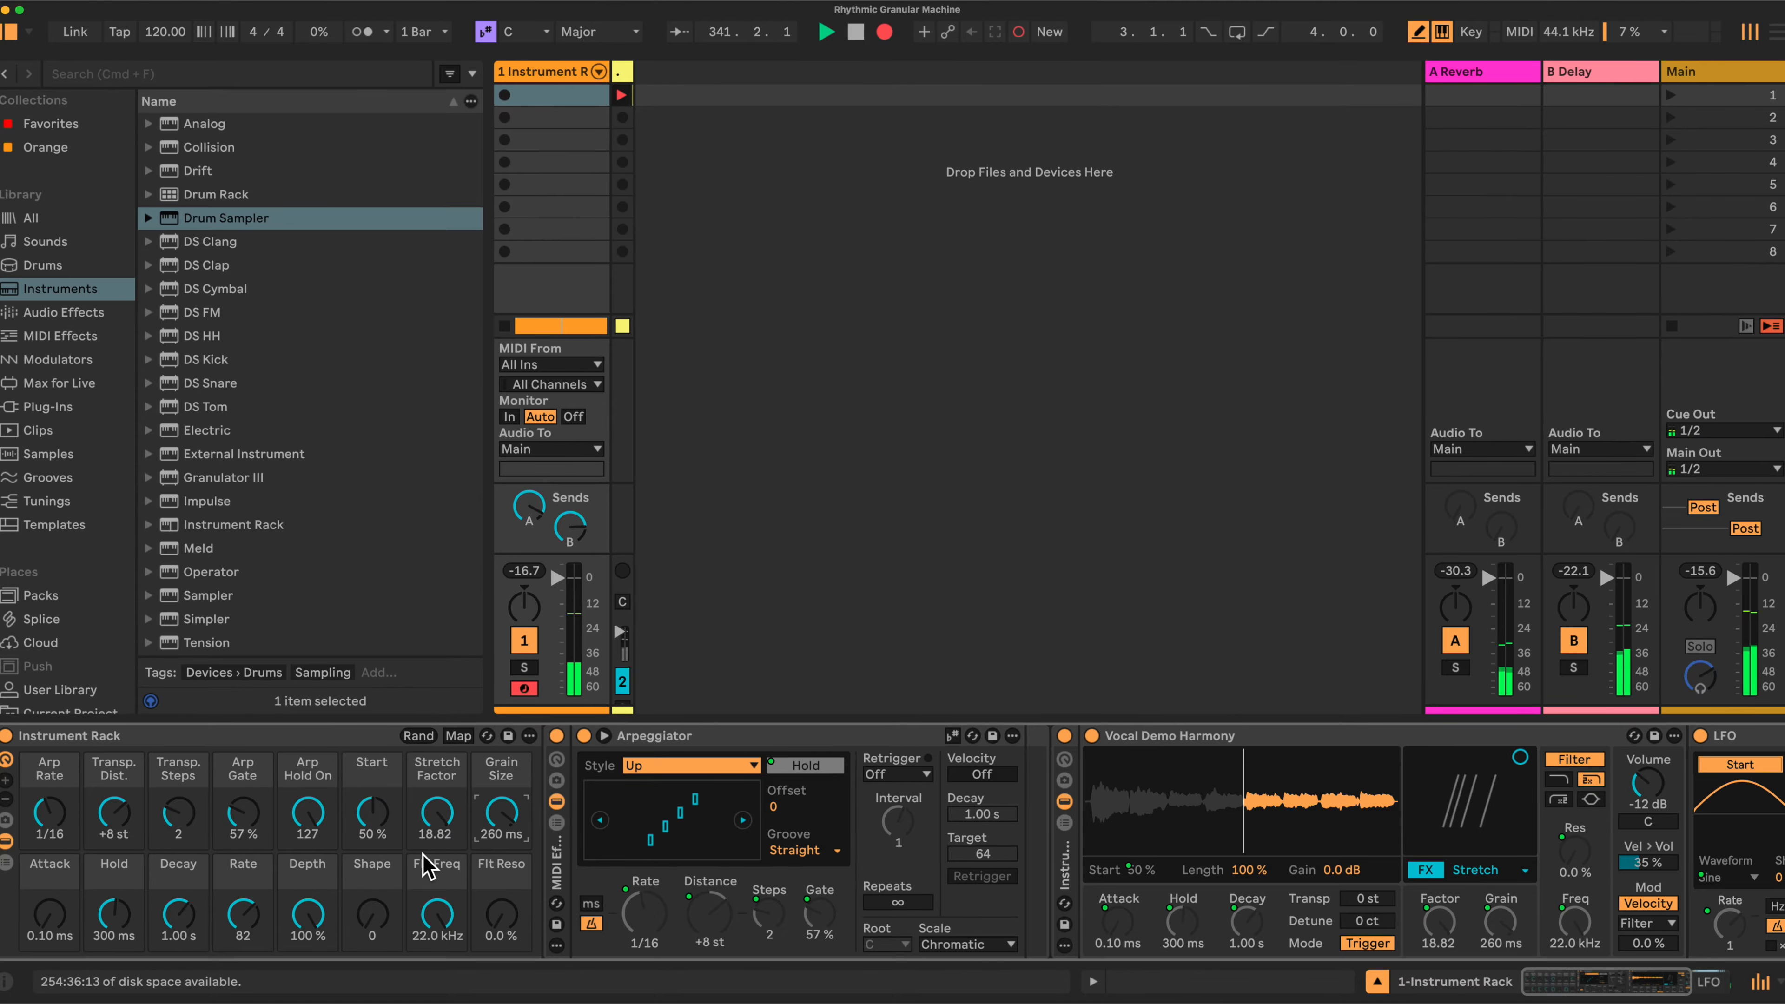
# Step: Lower the outer rack's Hold and Decay macros to 1.00 ms, then raise Decay to 1.72 s and Hold to 469 ms
pyautogui.moveTo(114, 914); pyautogui.dragTo(179, 977)
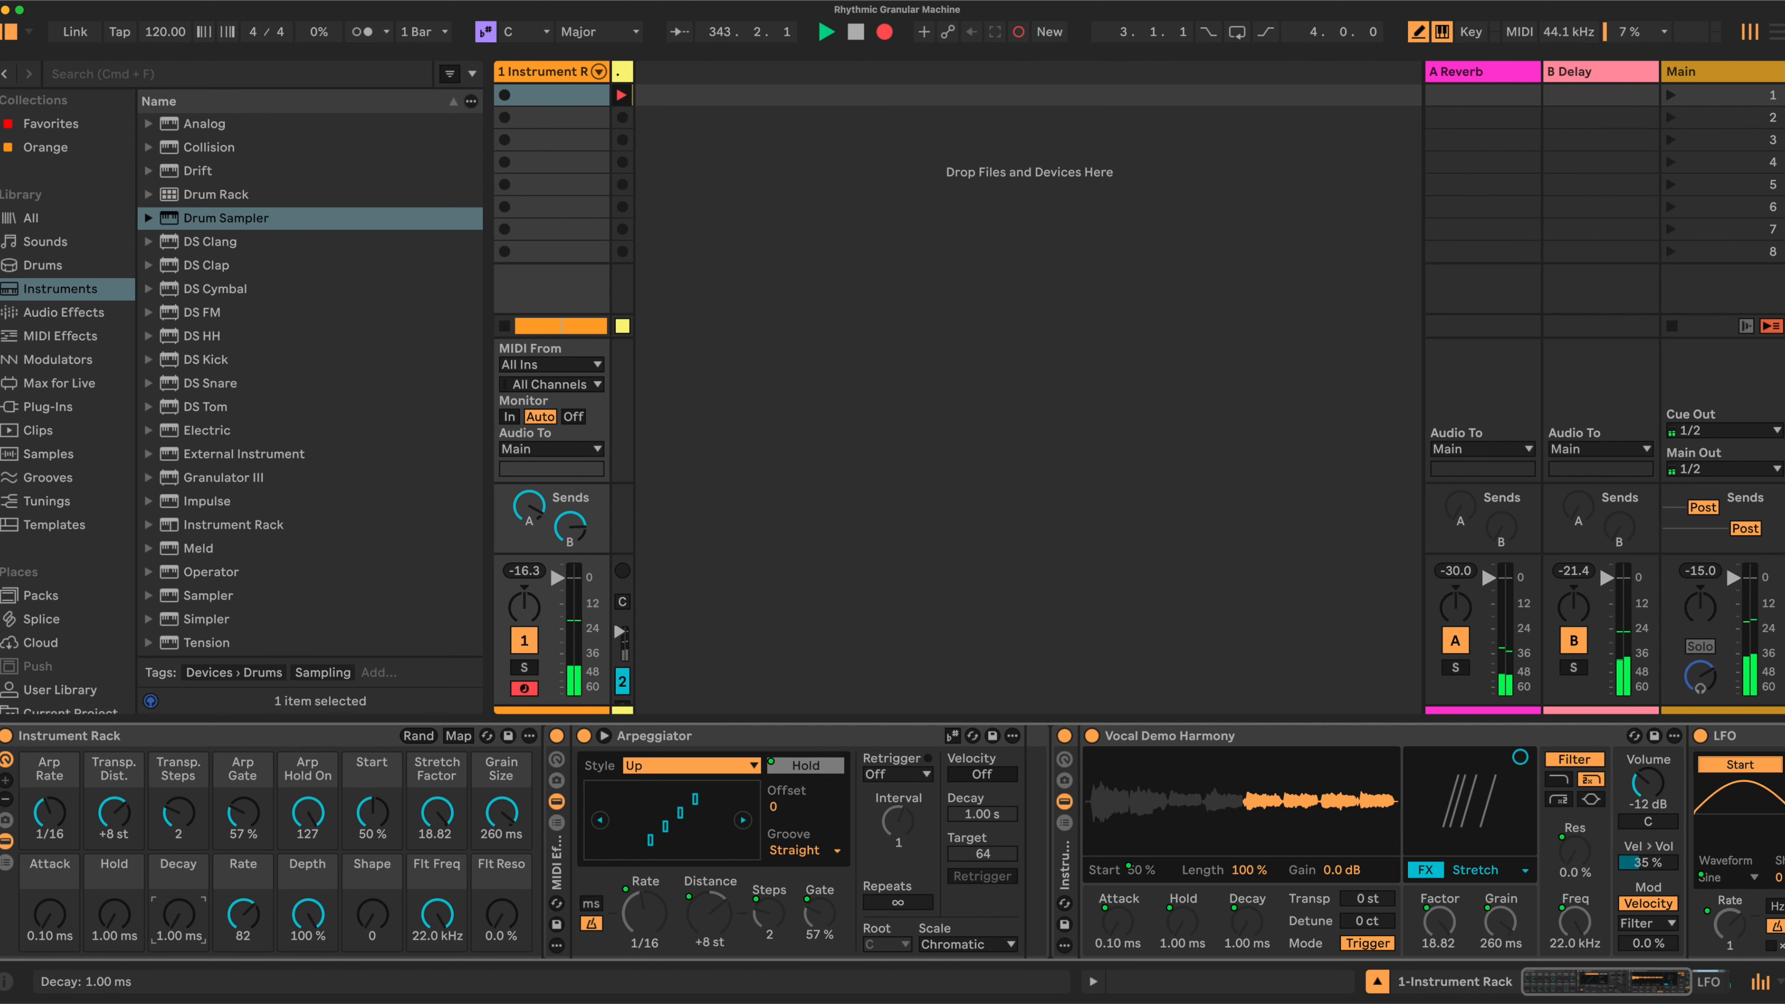
pyautogui.moveTo(178, 914); pyautogui.dragTo(114, 883)
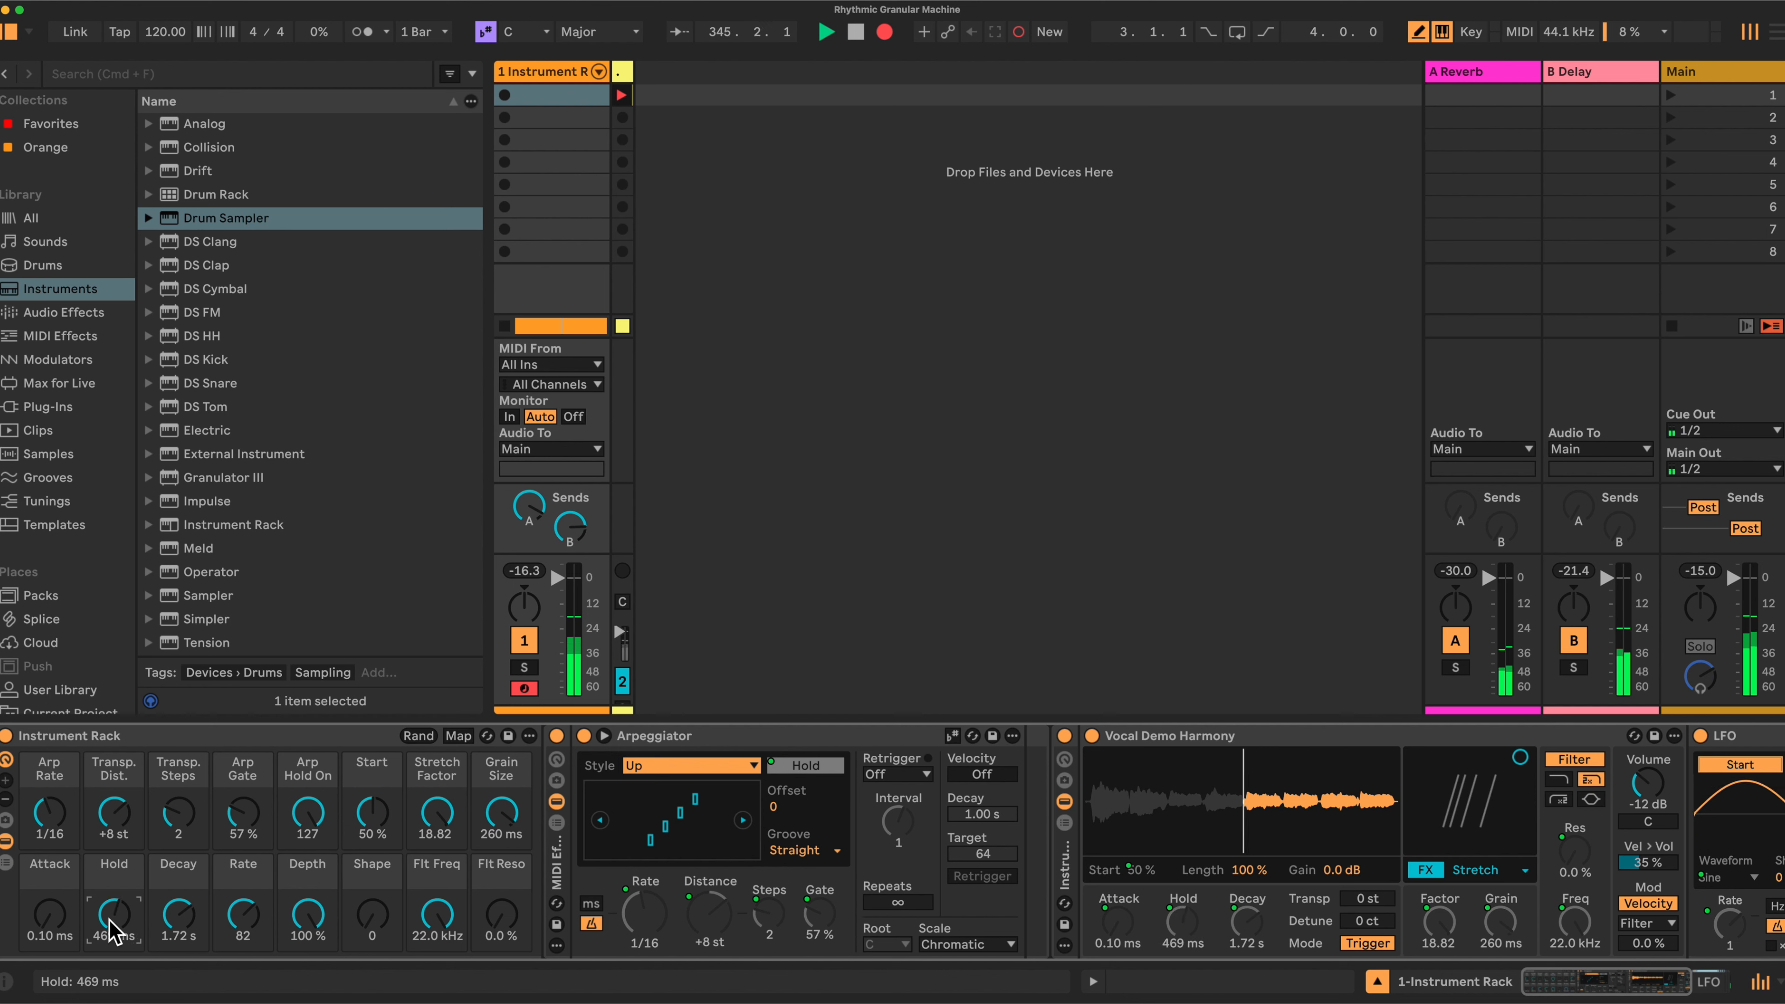
# Step: Try the outer rack's Depth macro at 47.2 % and 0.00 %, then set it to 50.4 %
pyautogui.moveTo(310, 914); pyautogui.dragTo(309, 946)
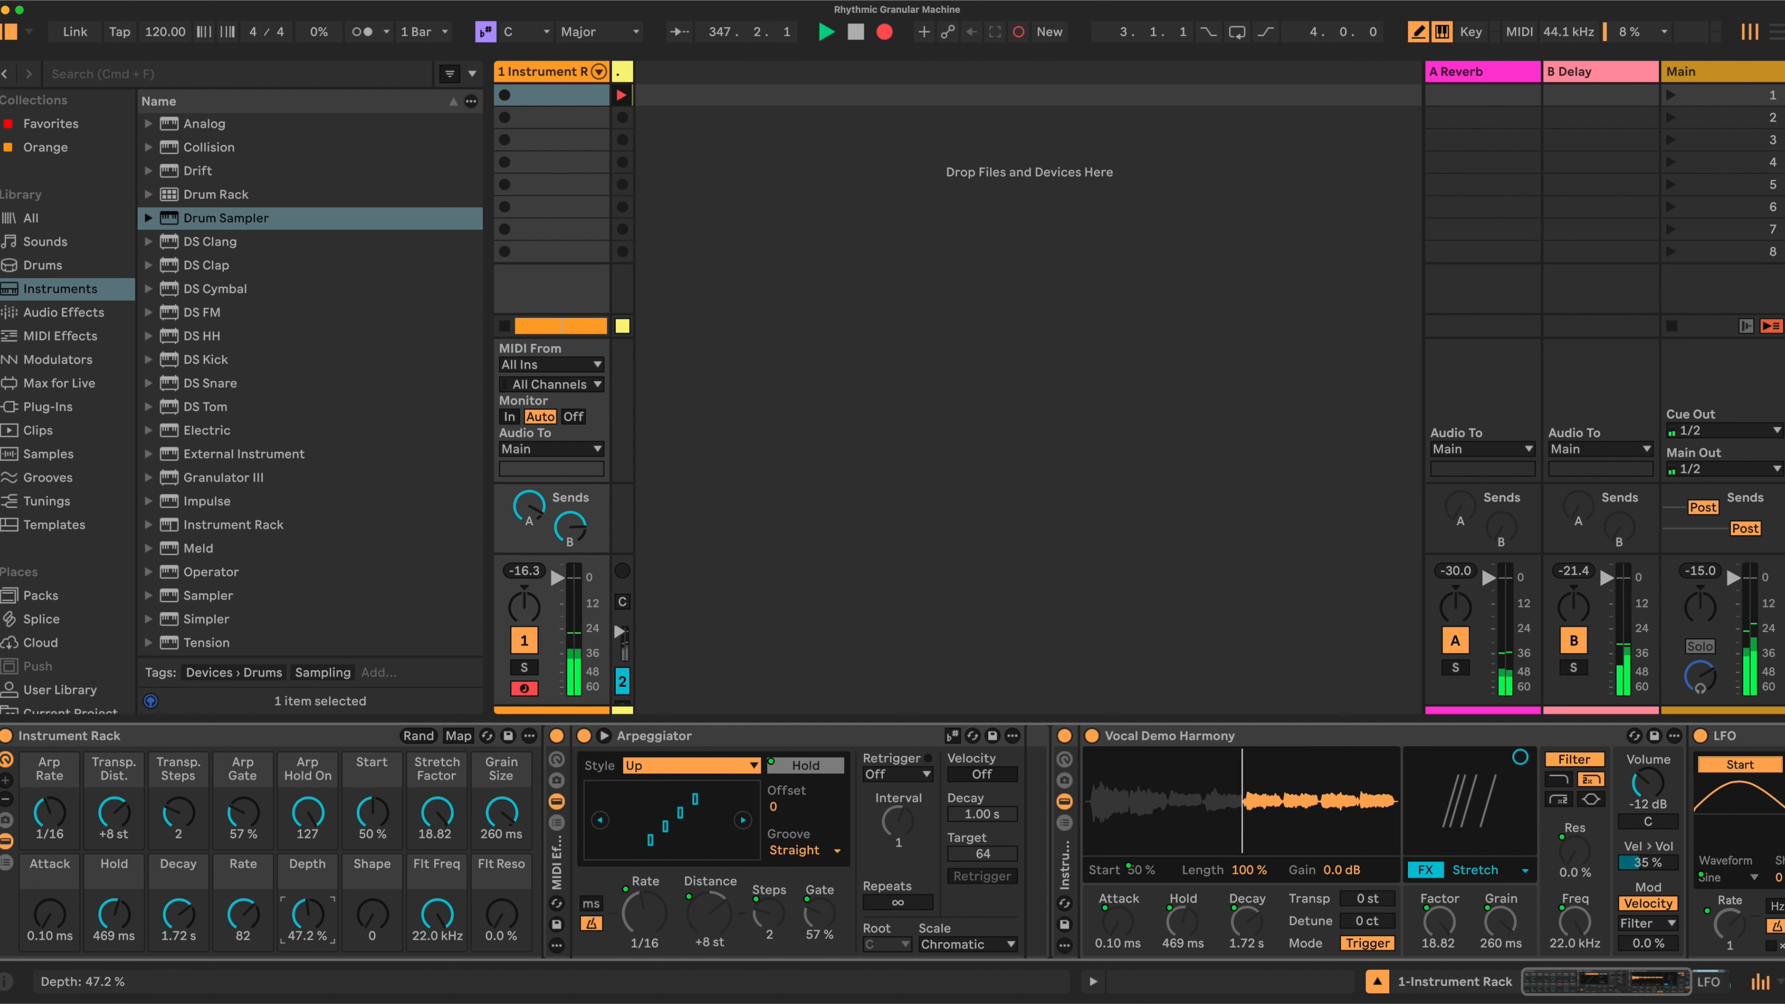
pyautogui.moveTo(310, 914); pyautogui.dragTo(309, 964)
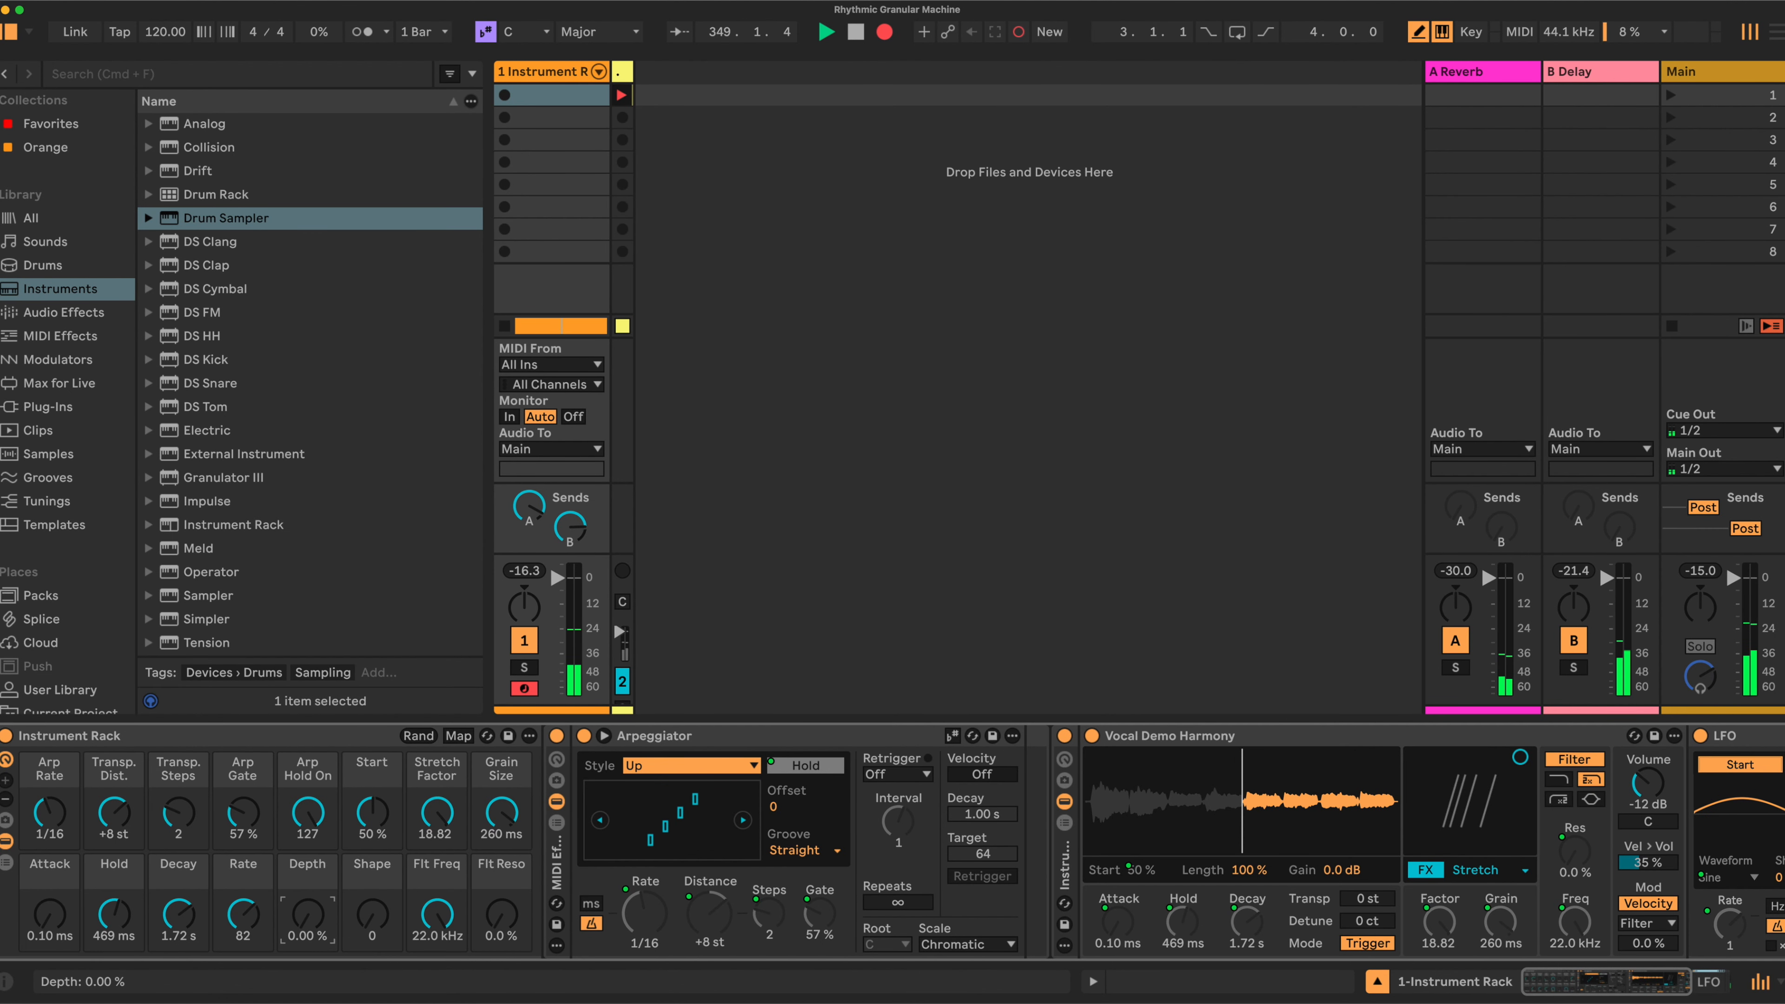
pyautogui.moveTo(309, 929); pyautogui.dragTo(309, 858)
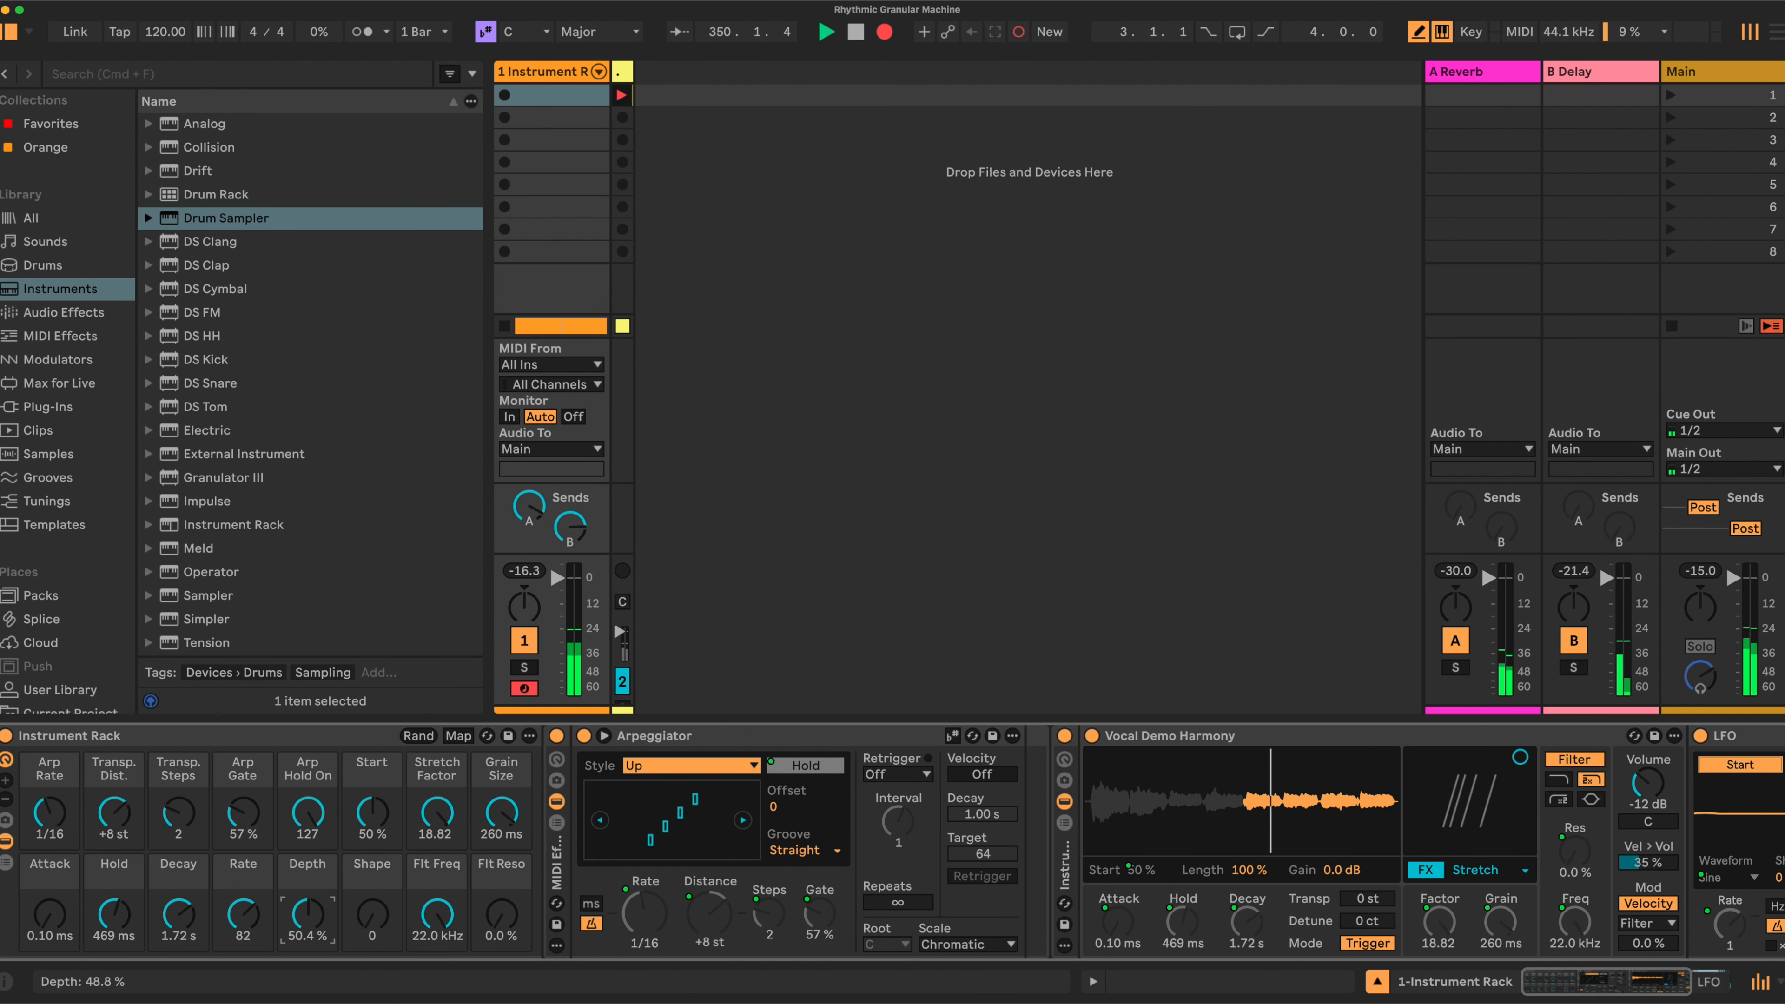
# Step: Select the outer rack's Shape macro and collapse the Arpeggiator to bring the whole LFO into view
pyautogui.click(372, 917)
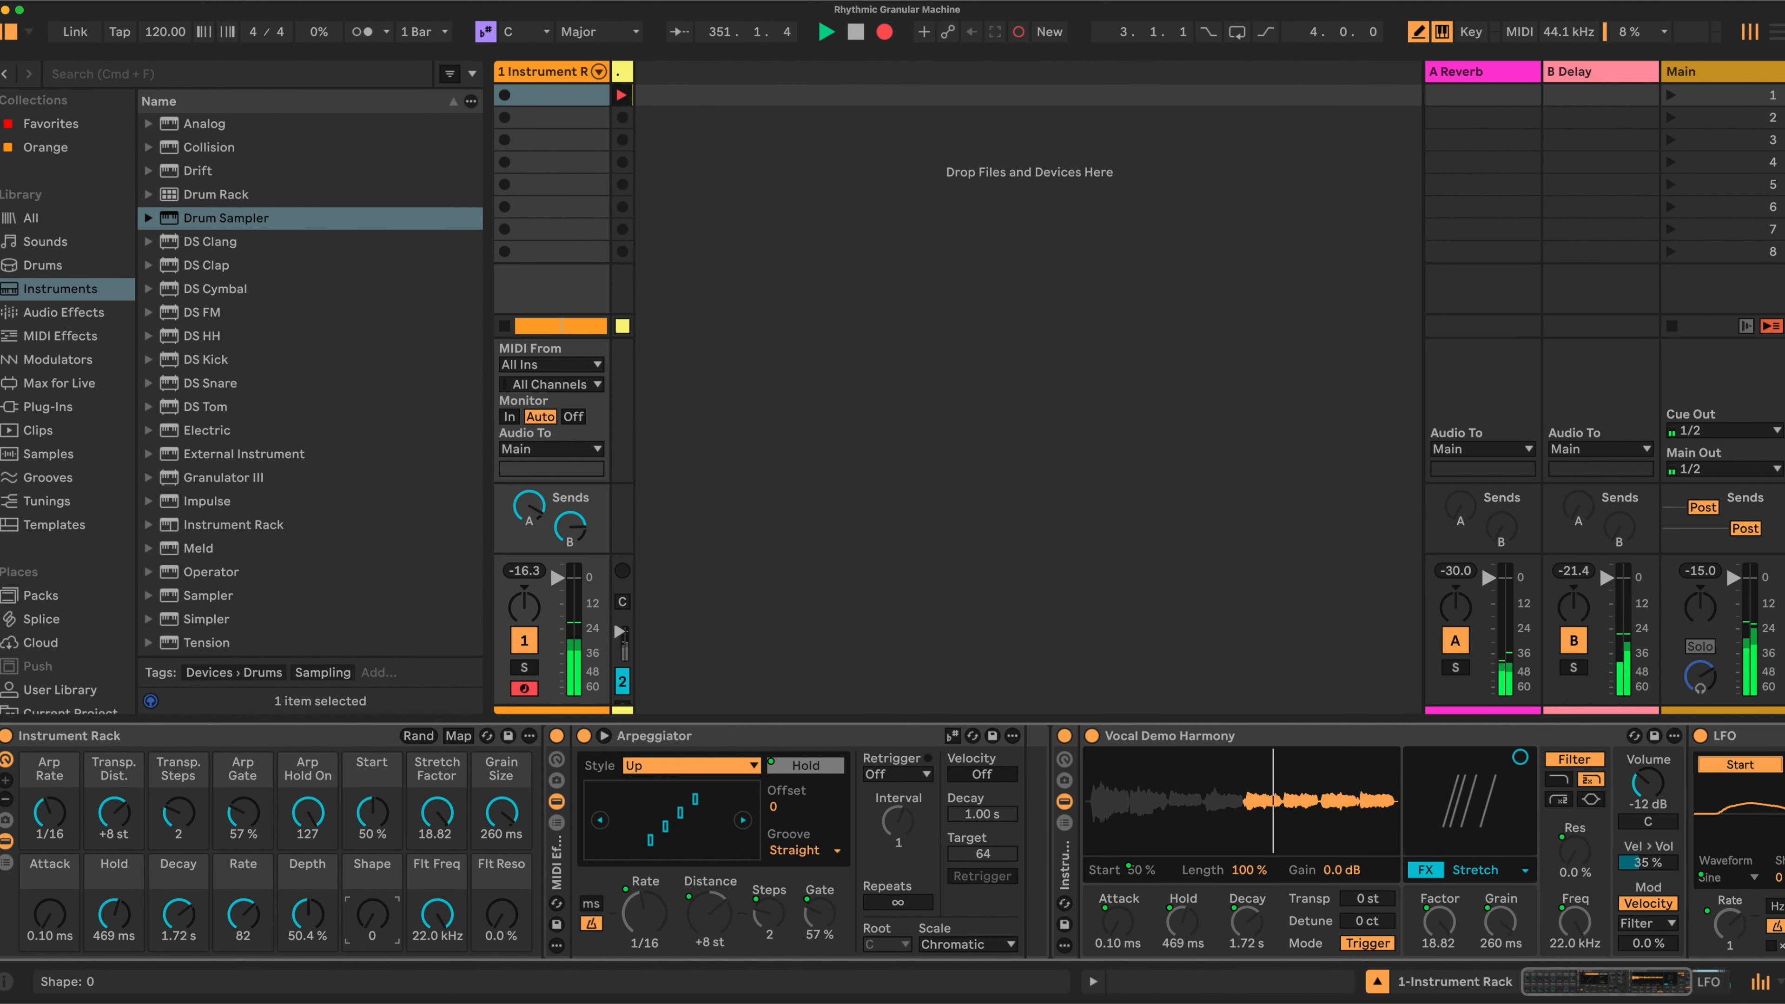
pyautogui.doubleClick(816, 737)
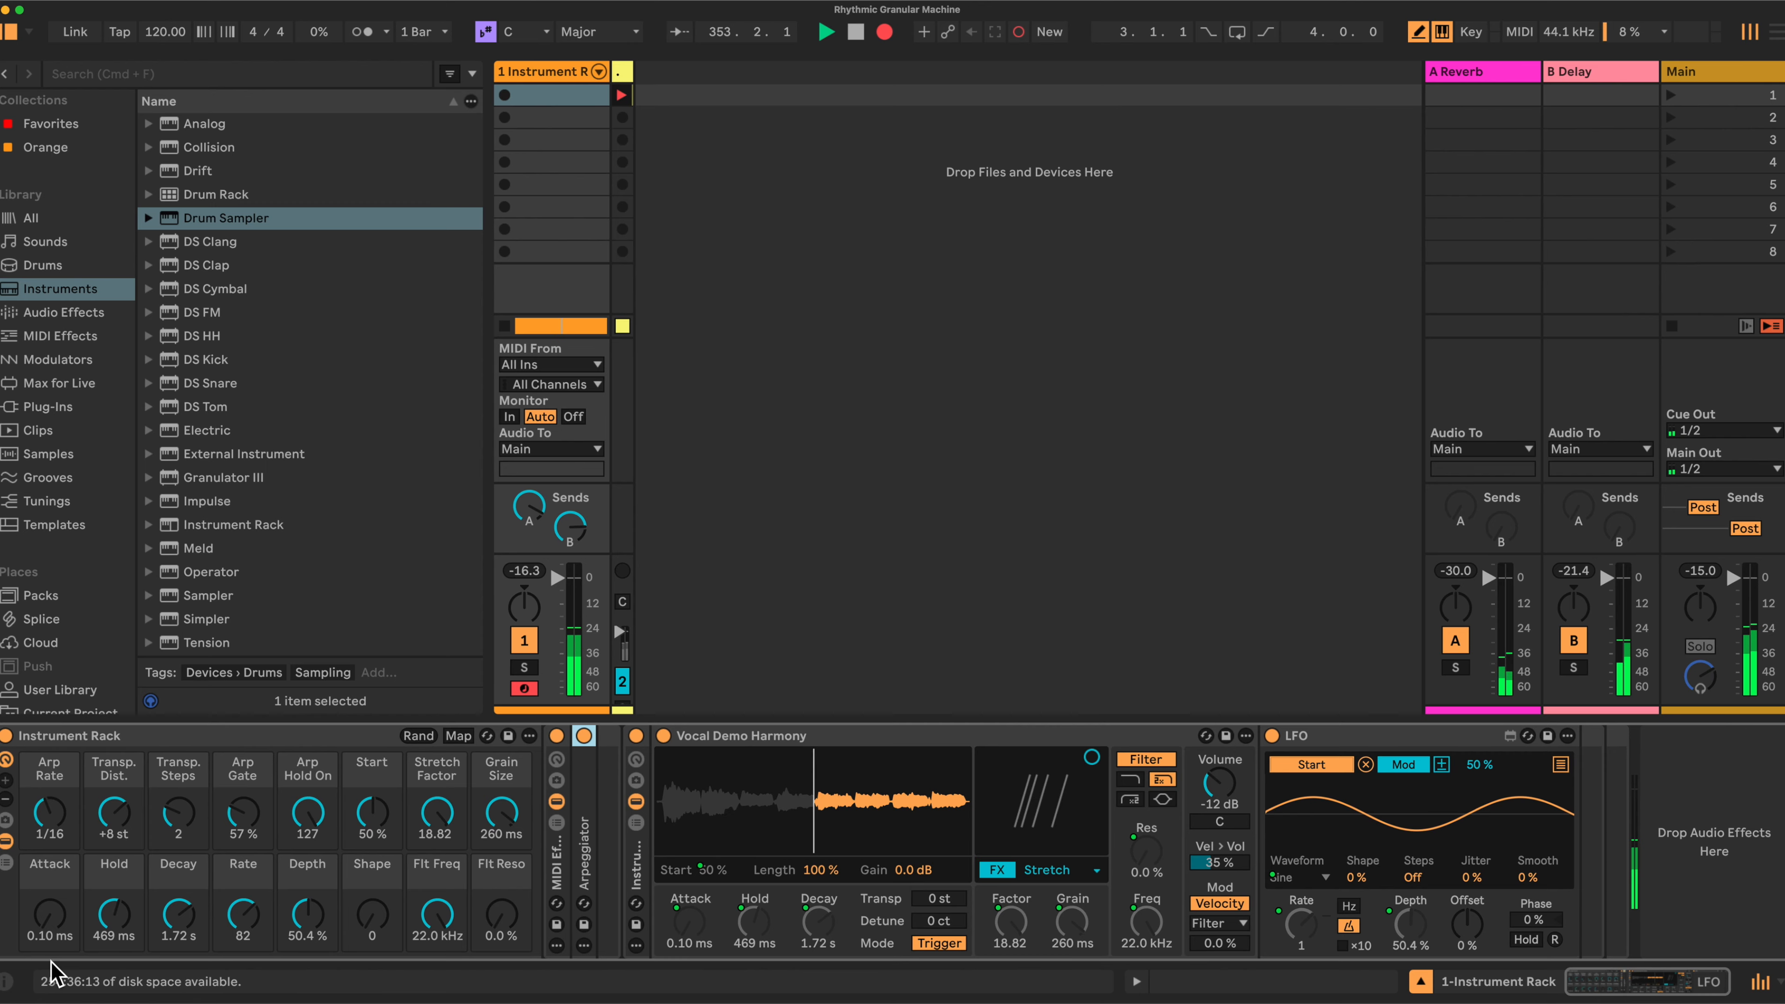
# Step: Set the outer rack's Shape macro to 86, its Arp Rate macro to 1/8 and its Rate macro to 28
pyautogui.moveTo(369, 920); pyautogui.dragTo(368, 832)
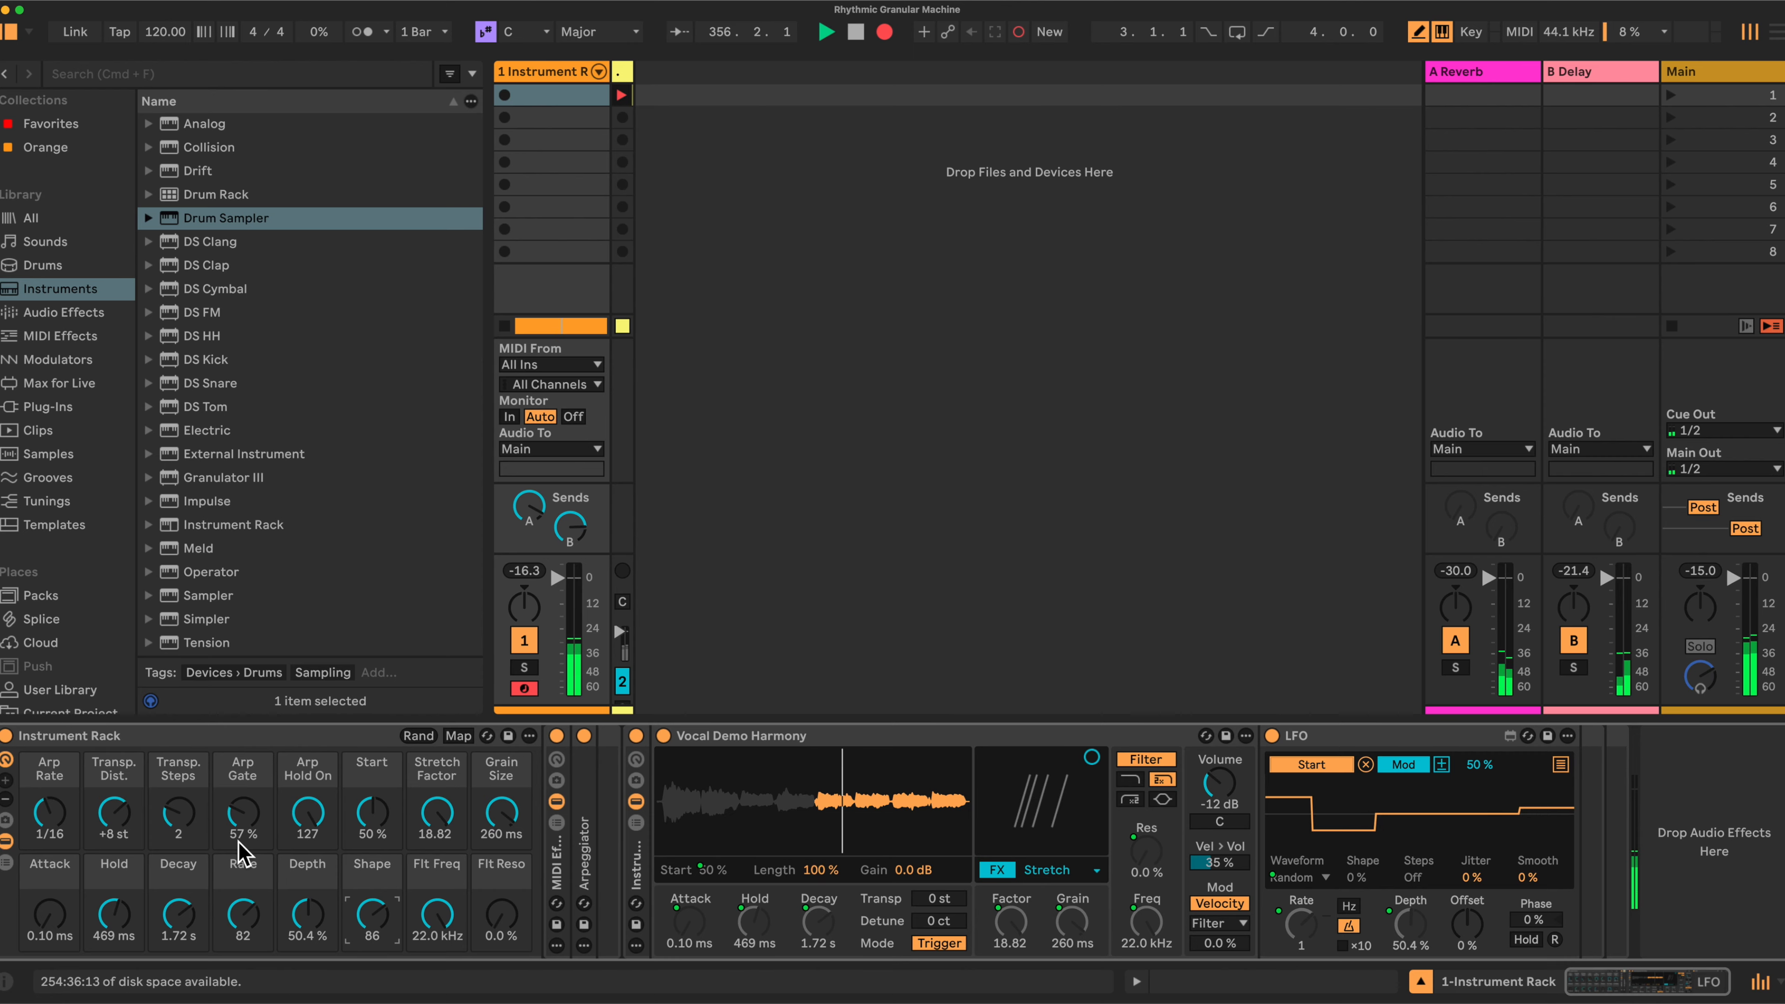
pyautogui.click(65, 820)
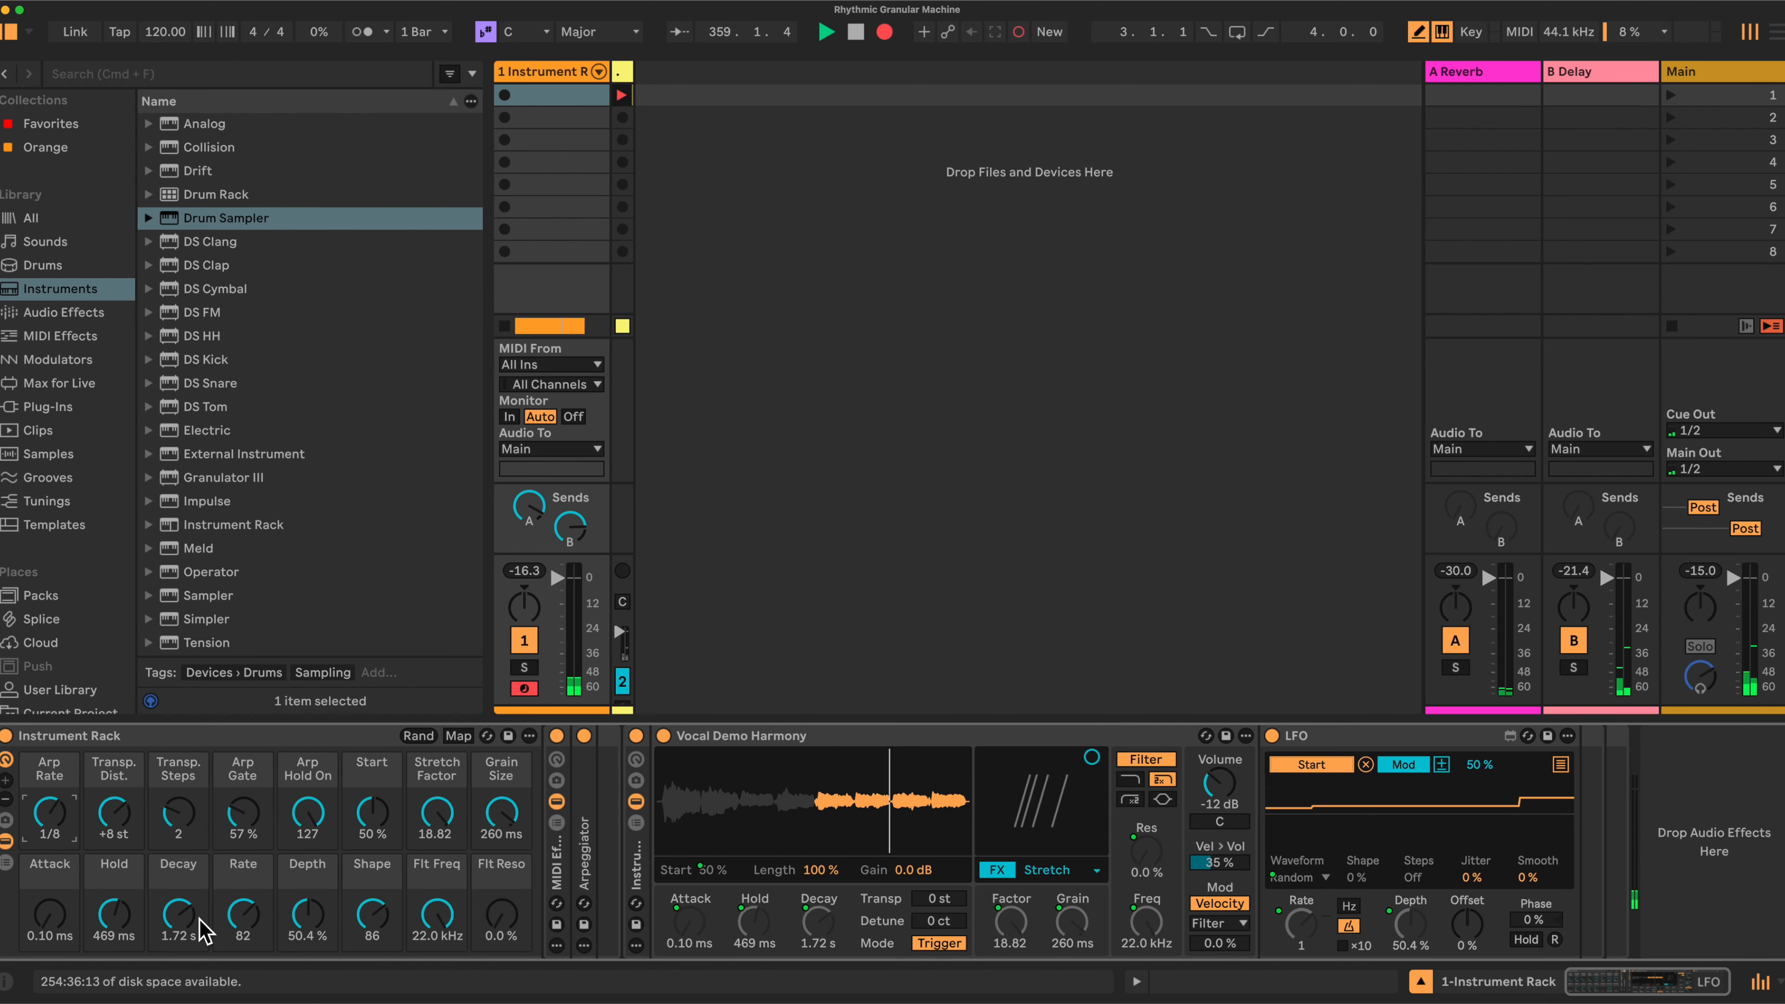
pyautogui.moveTo(242, 927); pyautogui.dragTo(243, 1002)
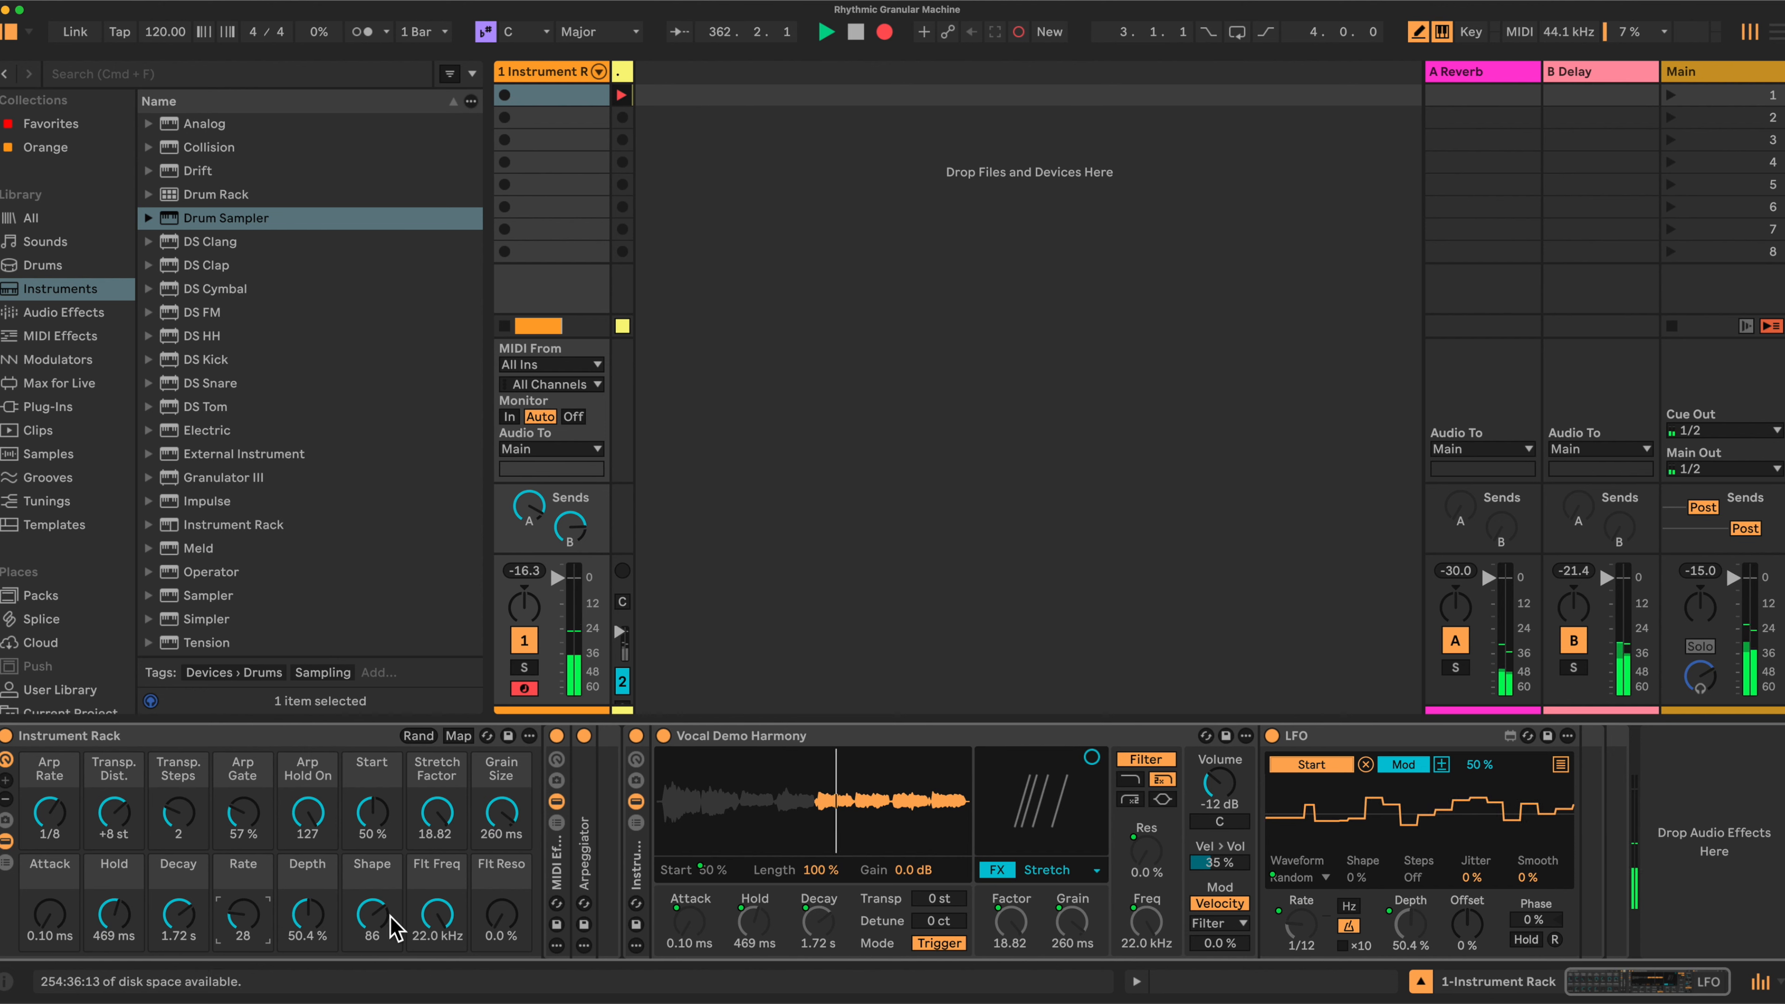
# Step: Raise the outer rack's Flt Reso macro to 69 % and lower its Flt Freq macro to 1.82 kHz
pyautogui.moveTo(501, 914); pyautogui.dragTo(501, 868)
pyautogui.moveTo(437, 914); pyautogui.dragTo(436, 922)
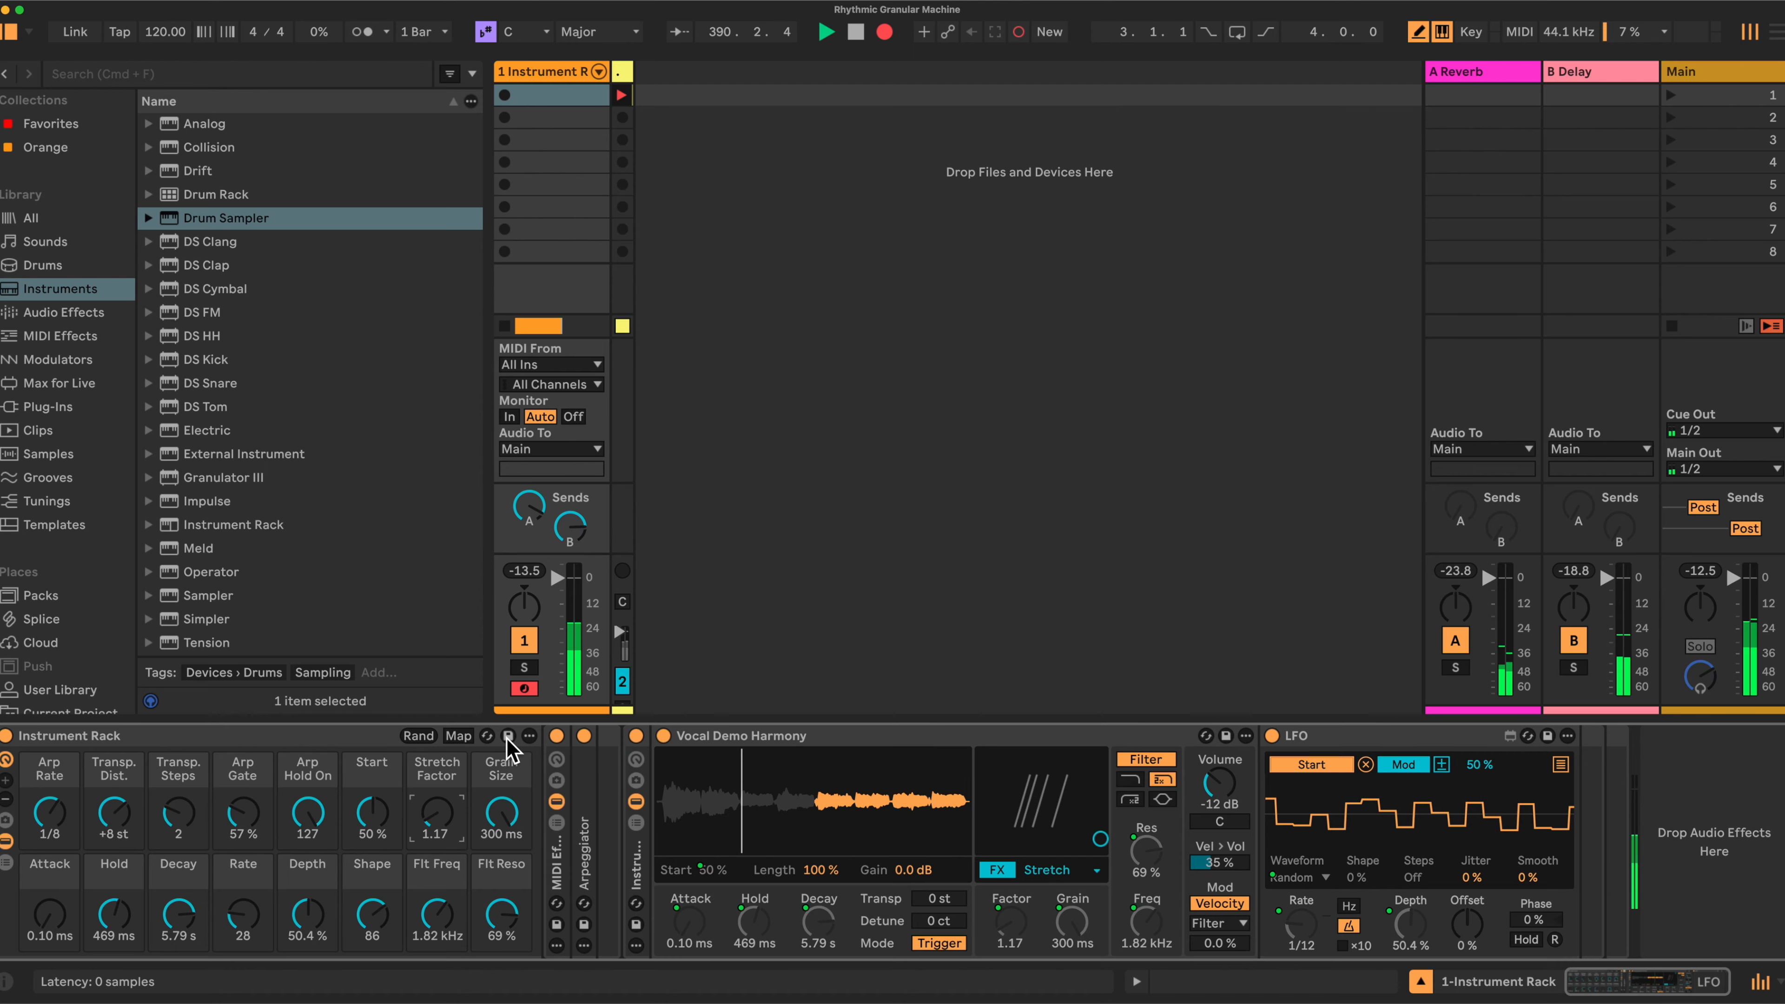
# Step: Locate the Instrument Rack presets folder in the User Library, then return the browser to the Instruments list
pyautogui.click(60, 690)
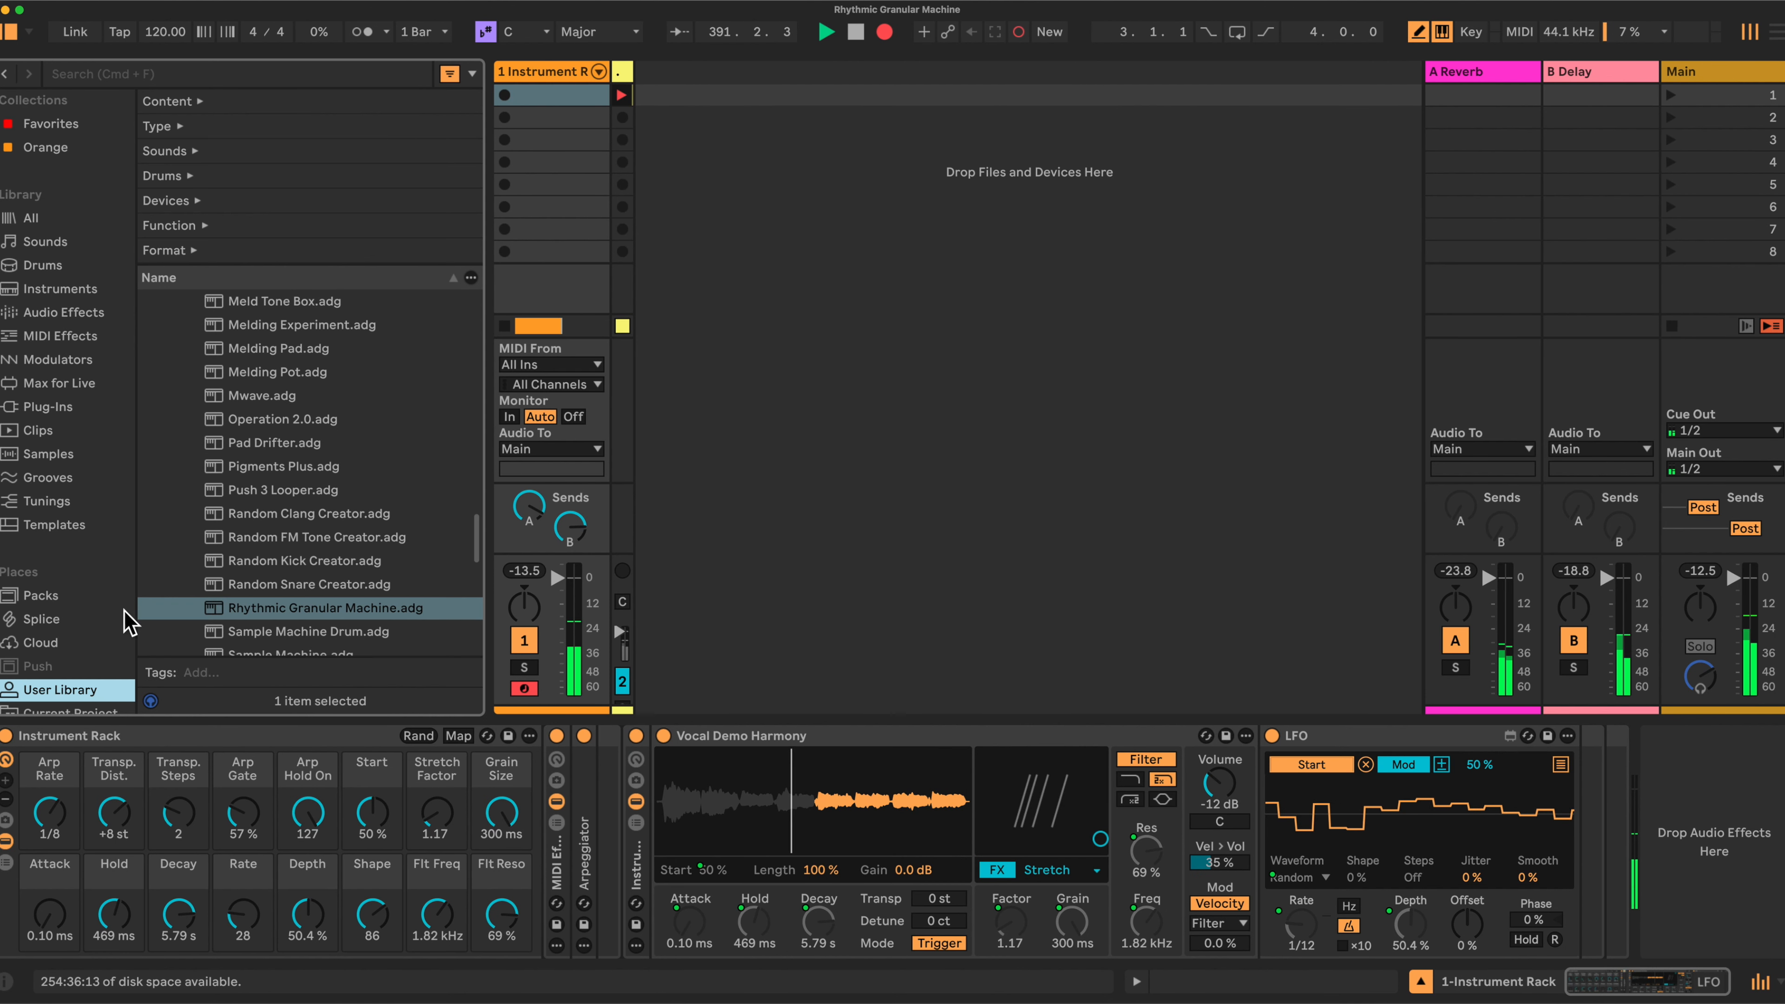
pyautogui.scroll(3, 188, 453)
pyautogui.scroll(15, 188, 454)
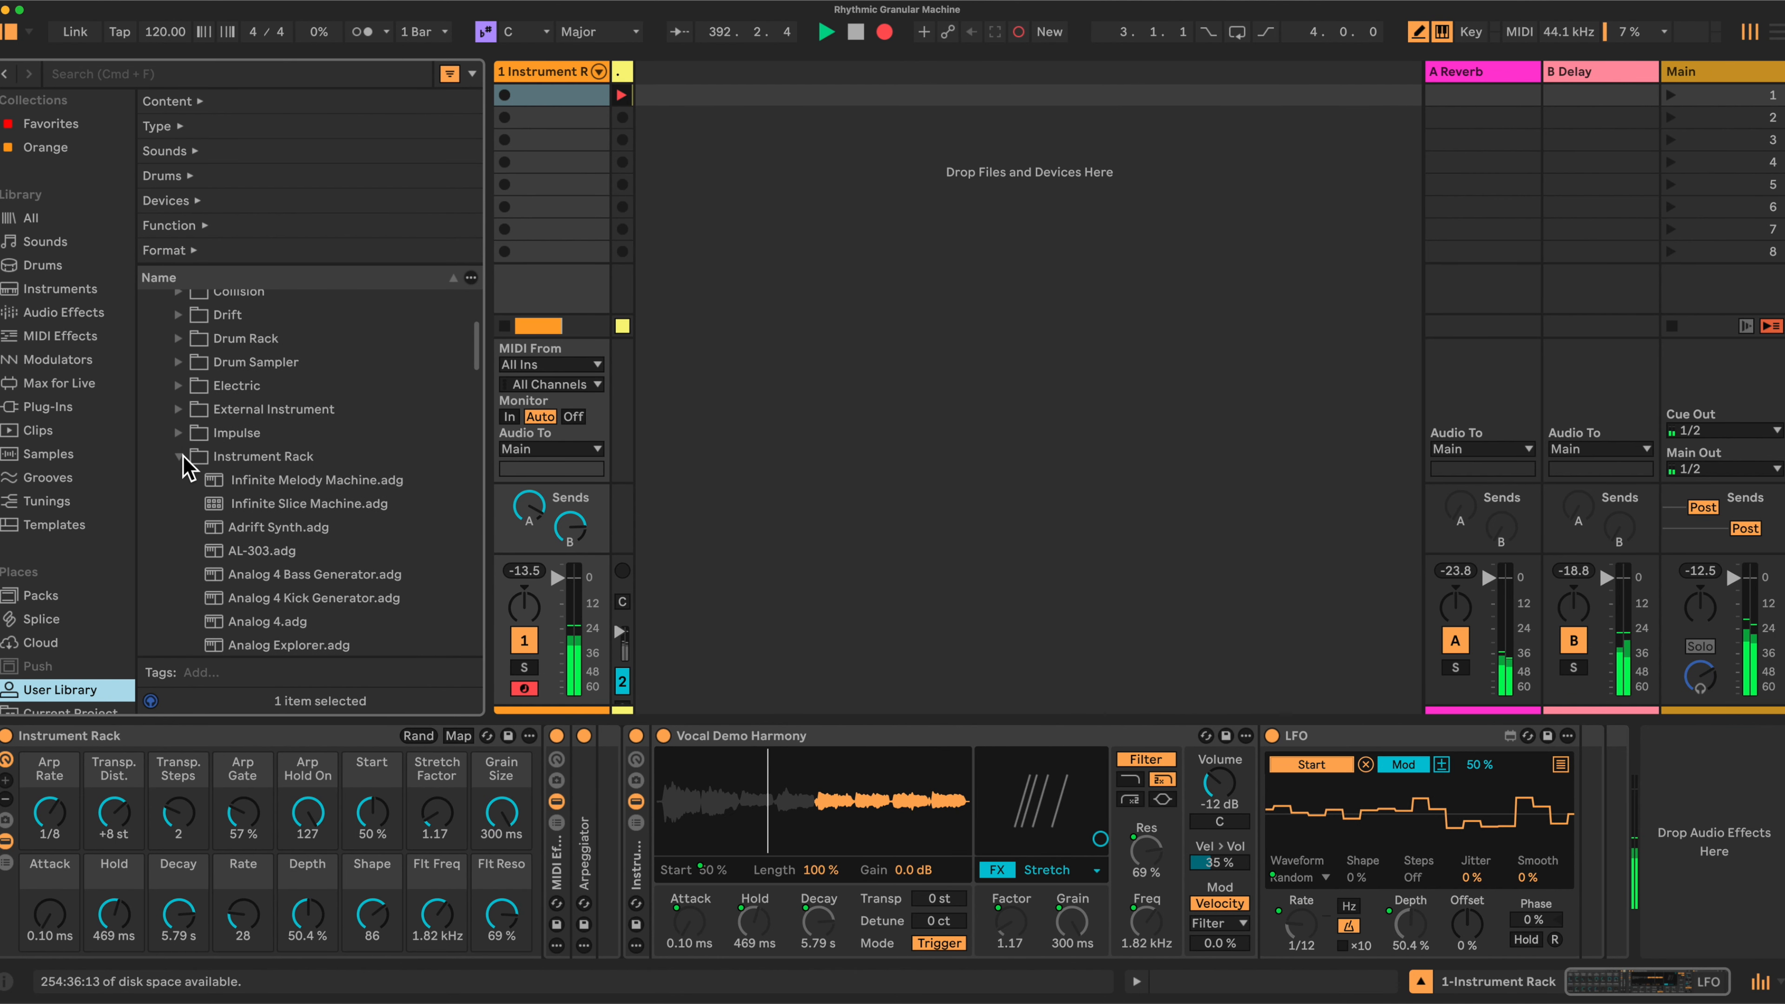
pyautogui.scroll(5, 199, 380)
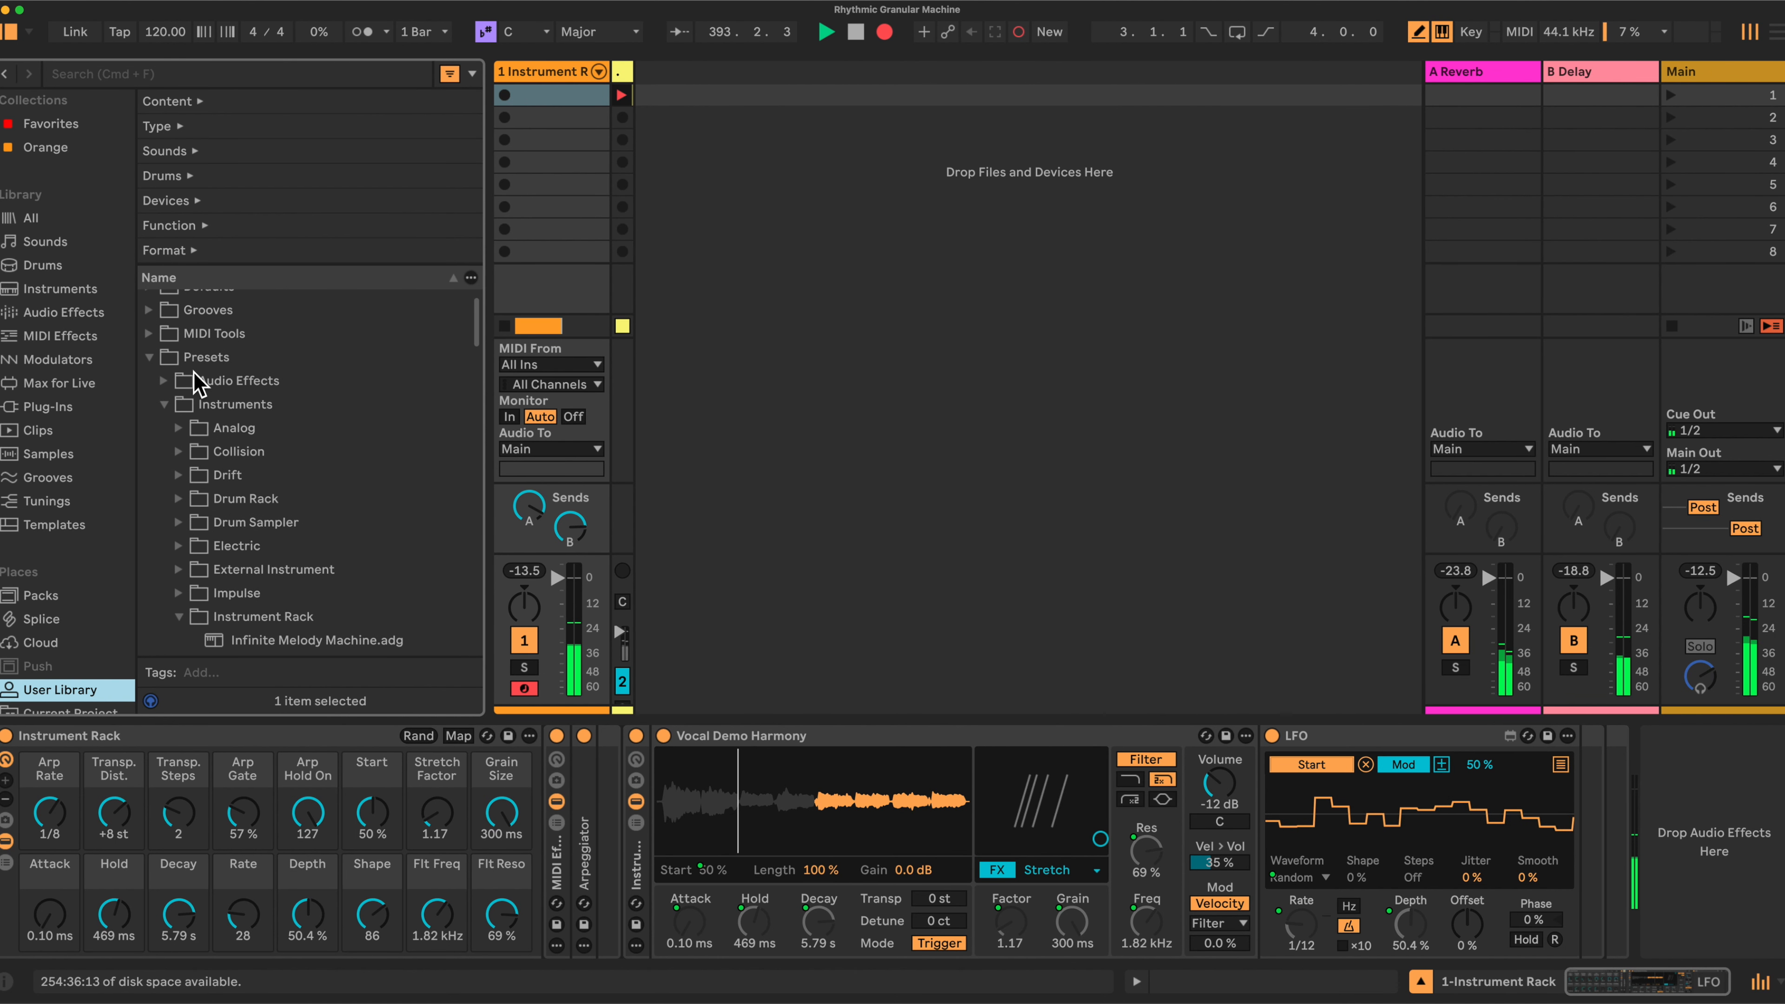
pyautogui.click(201, 362)
pyautogui.scroll(-1, 239, 422)
pyautogui.scroll(-3, 258, 442)
pyautogui.click(284, 498)
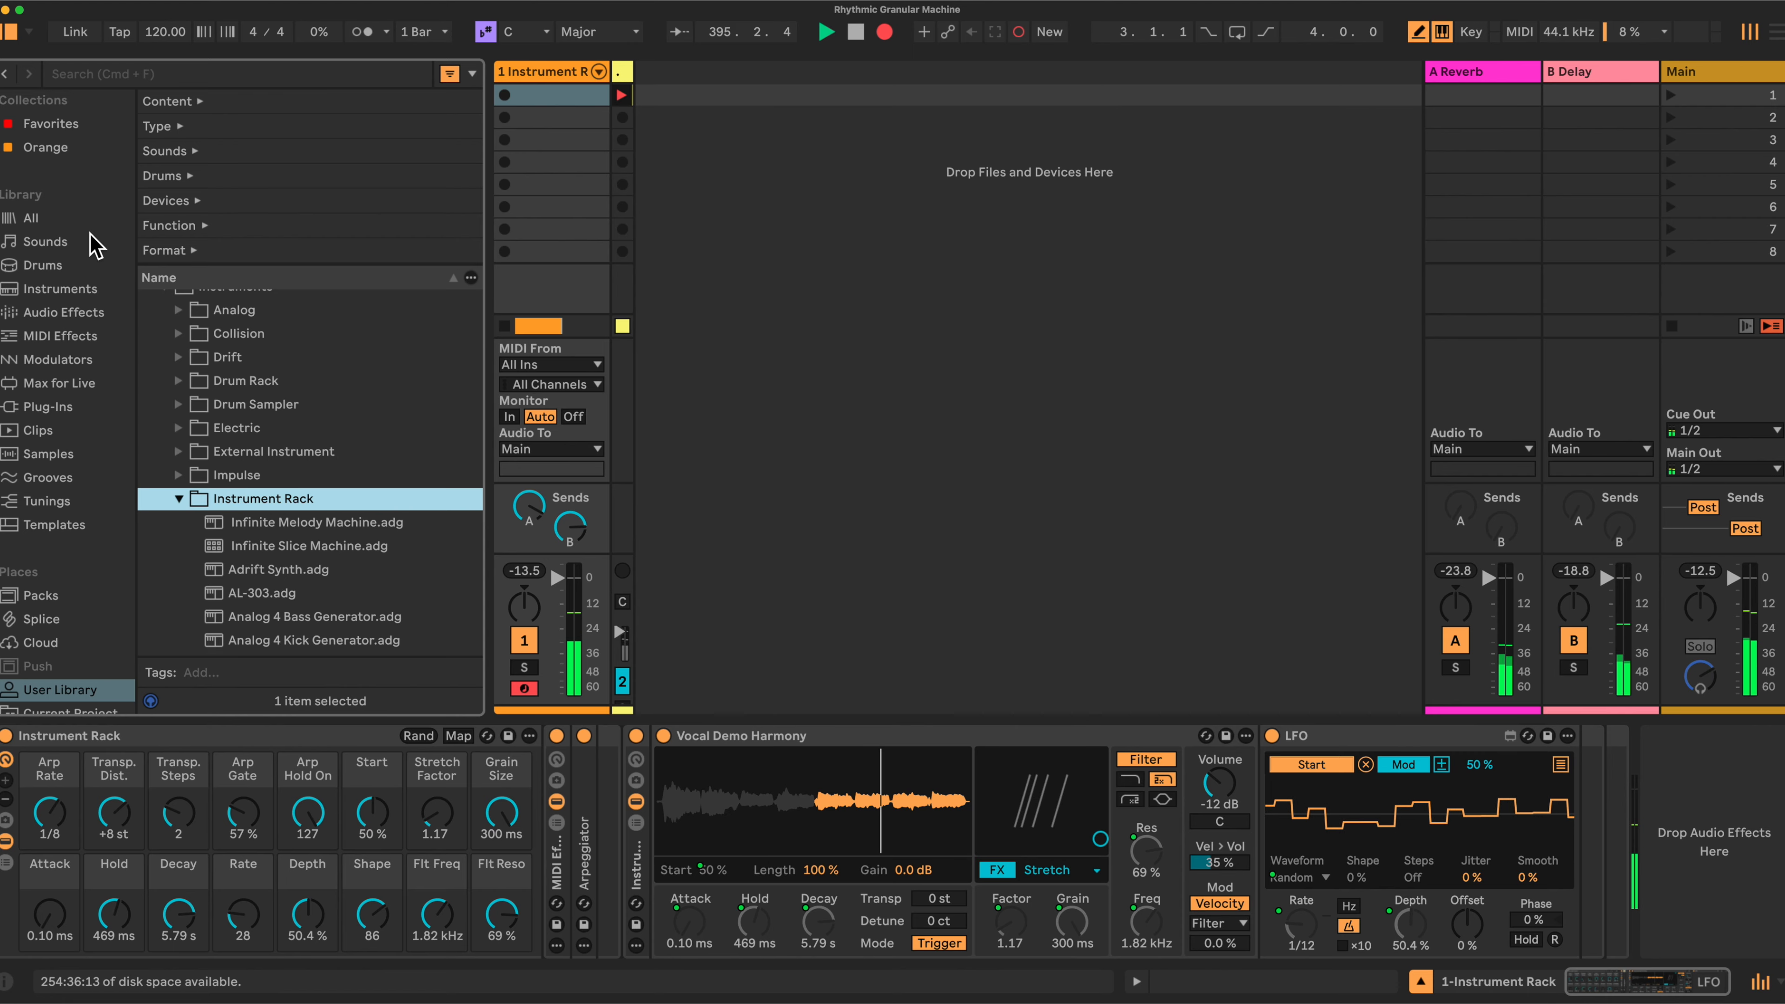
pyautogui.click(43, 289)
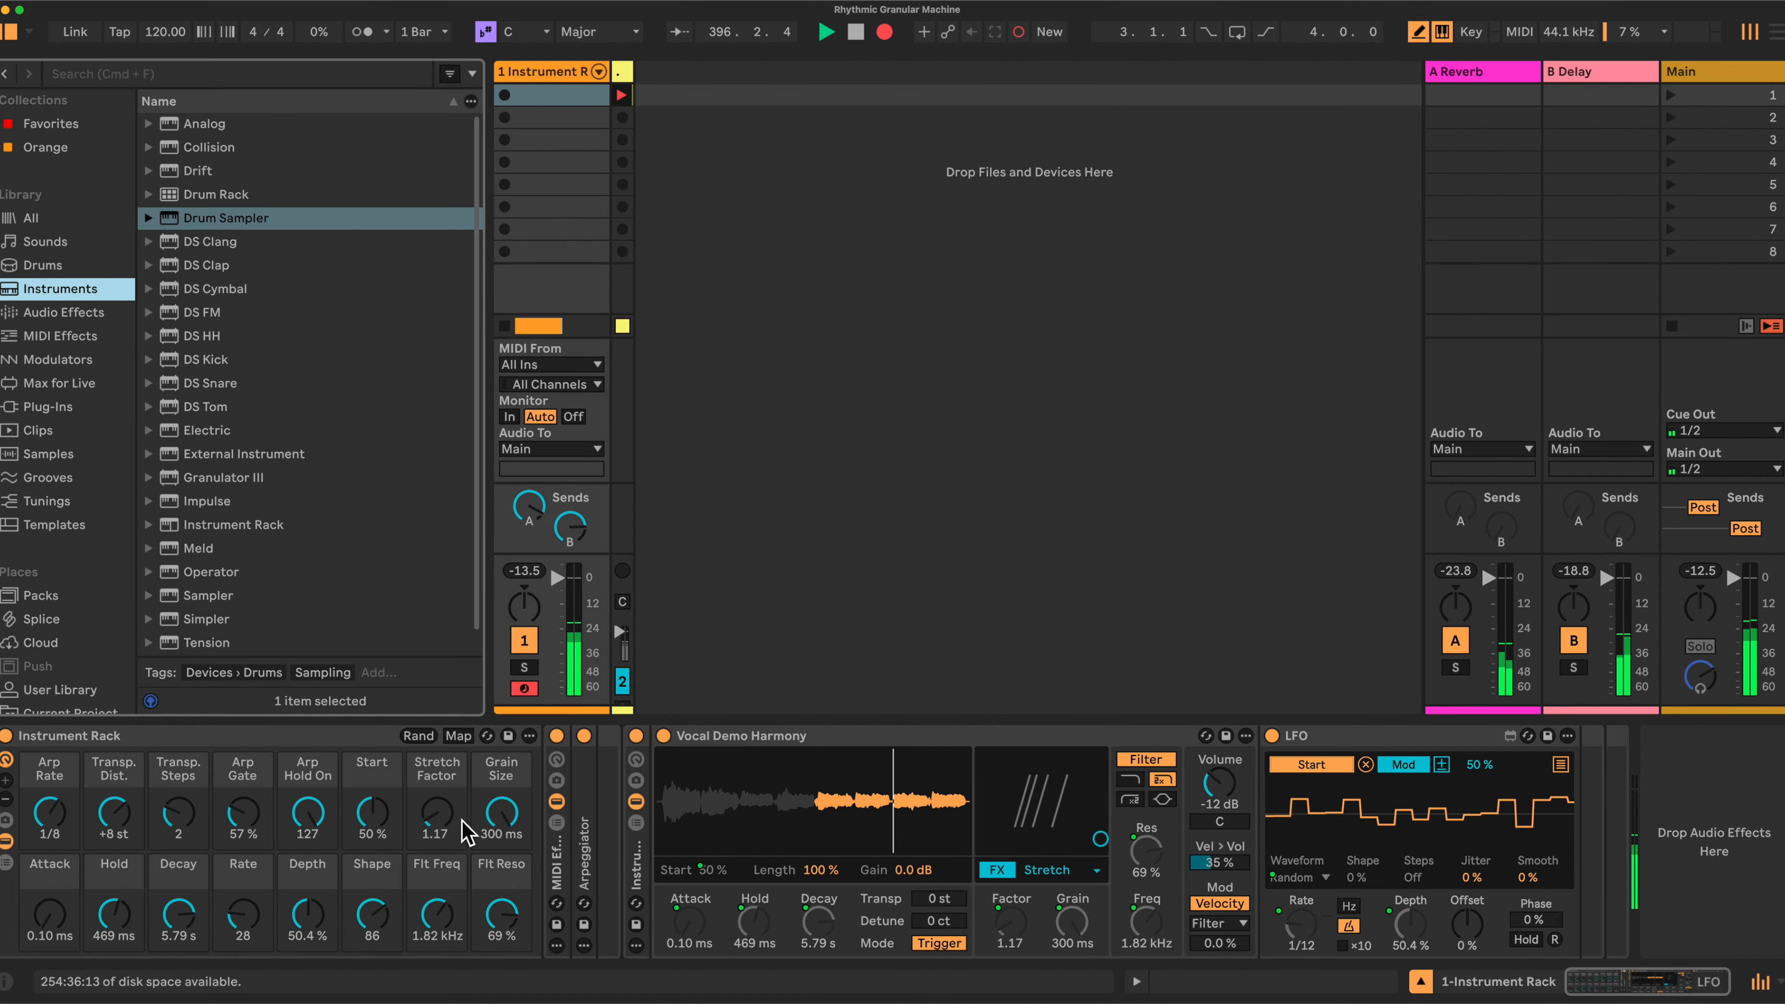
# Step: Try the outer rack's Stretch Factor macro at 1.20 and 20.00, set Grain Size to 195 ms and Hold to 7.50 s, then Stretch Factor to 5.98
pyautogui.moveTo(437, 814); pyautogui.dragTo(436, 788)
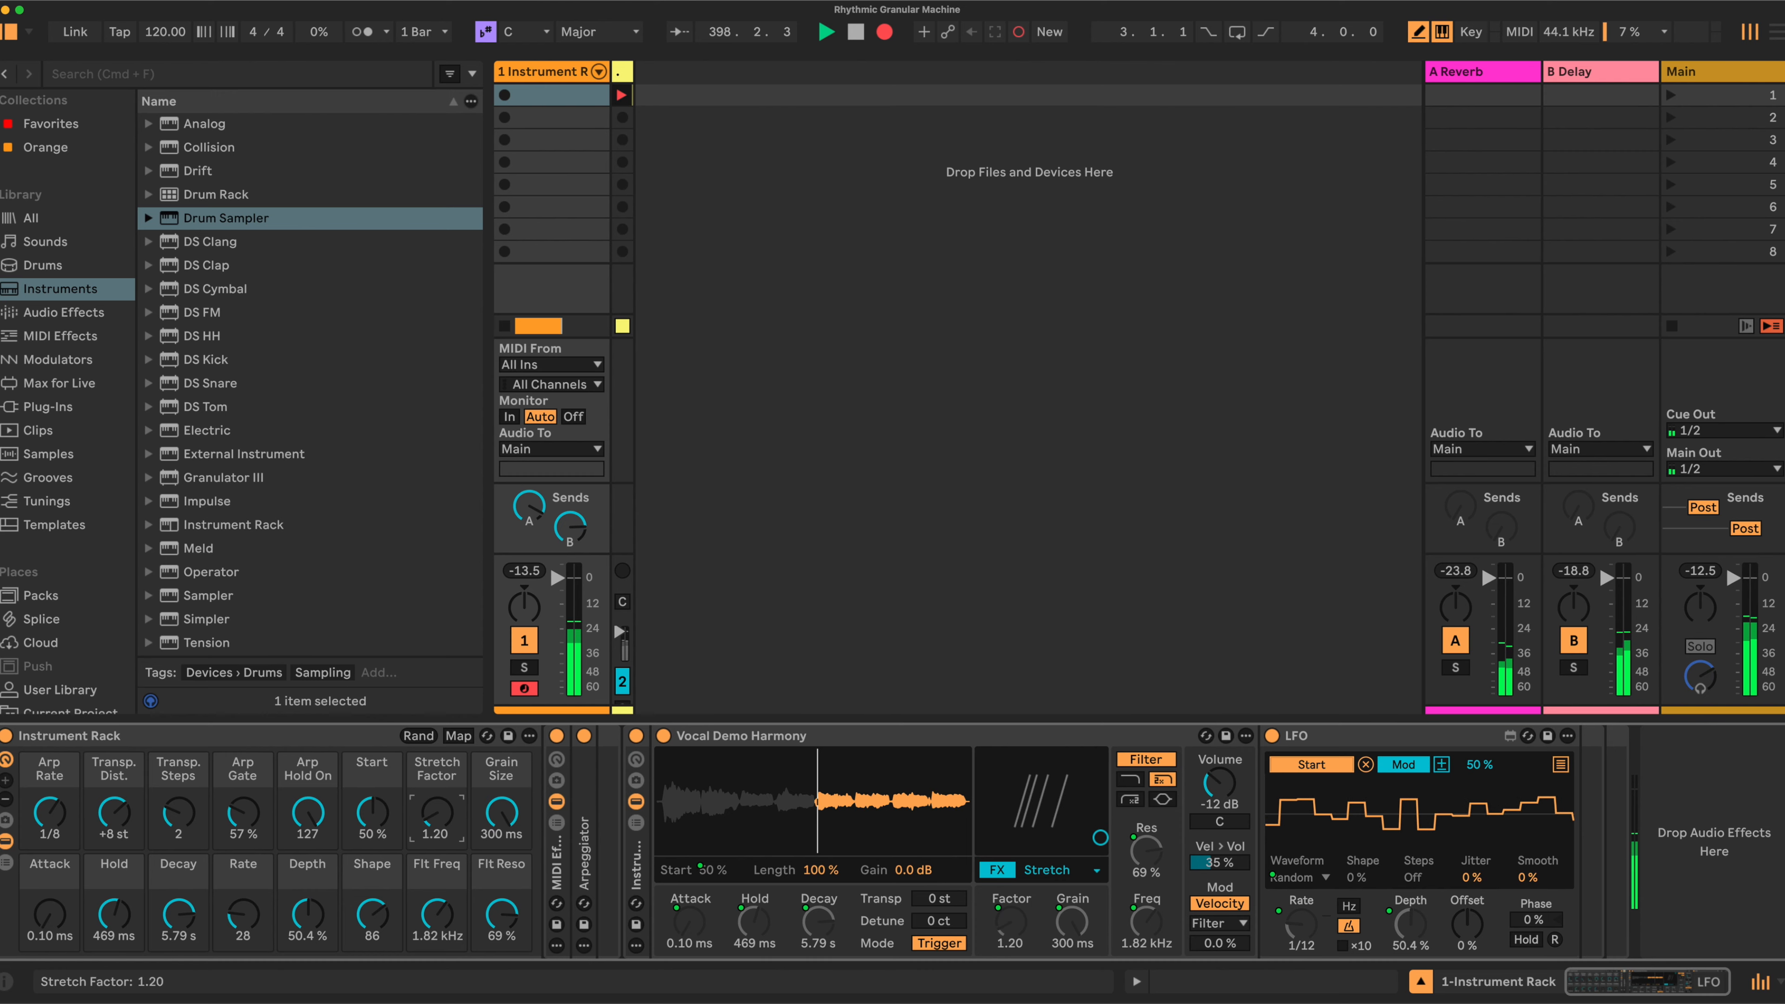
pyautogui.moveTo(502, 816); pyautogui.dragTo(441, 675)
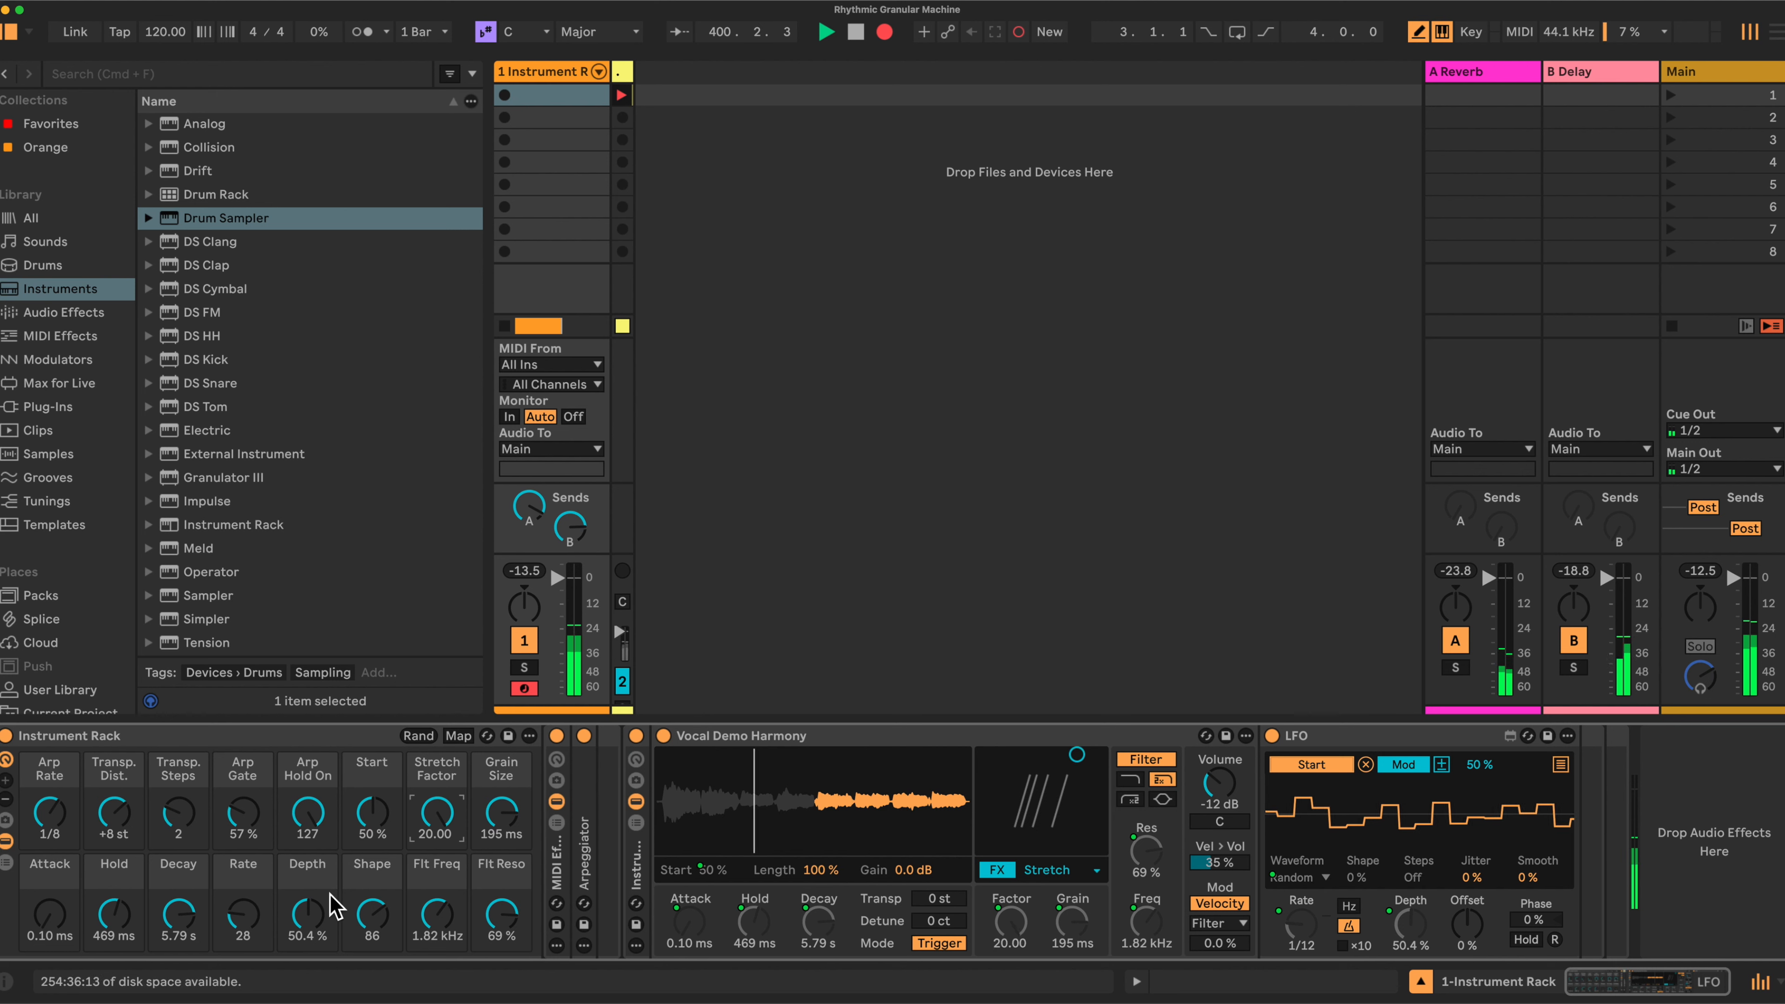
pyautogui.moveTo(114, 914); pyautogui.dragTo(114, 872)
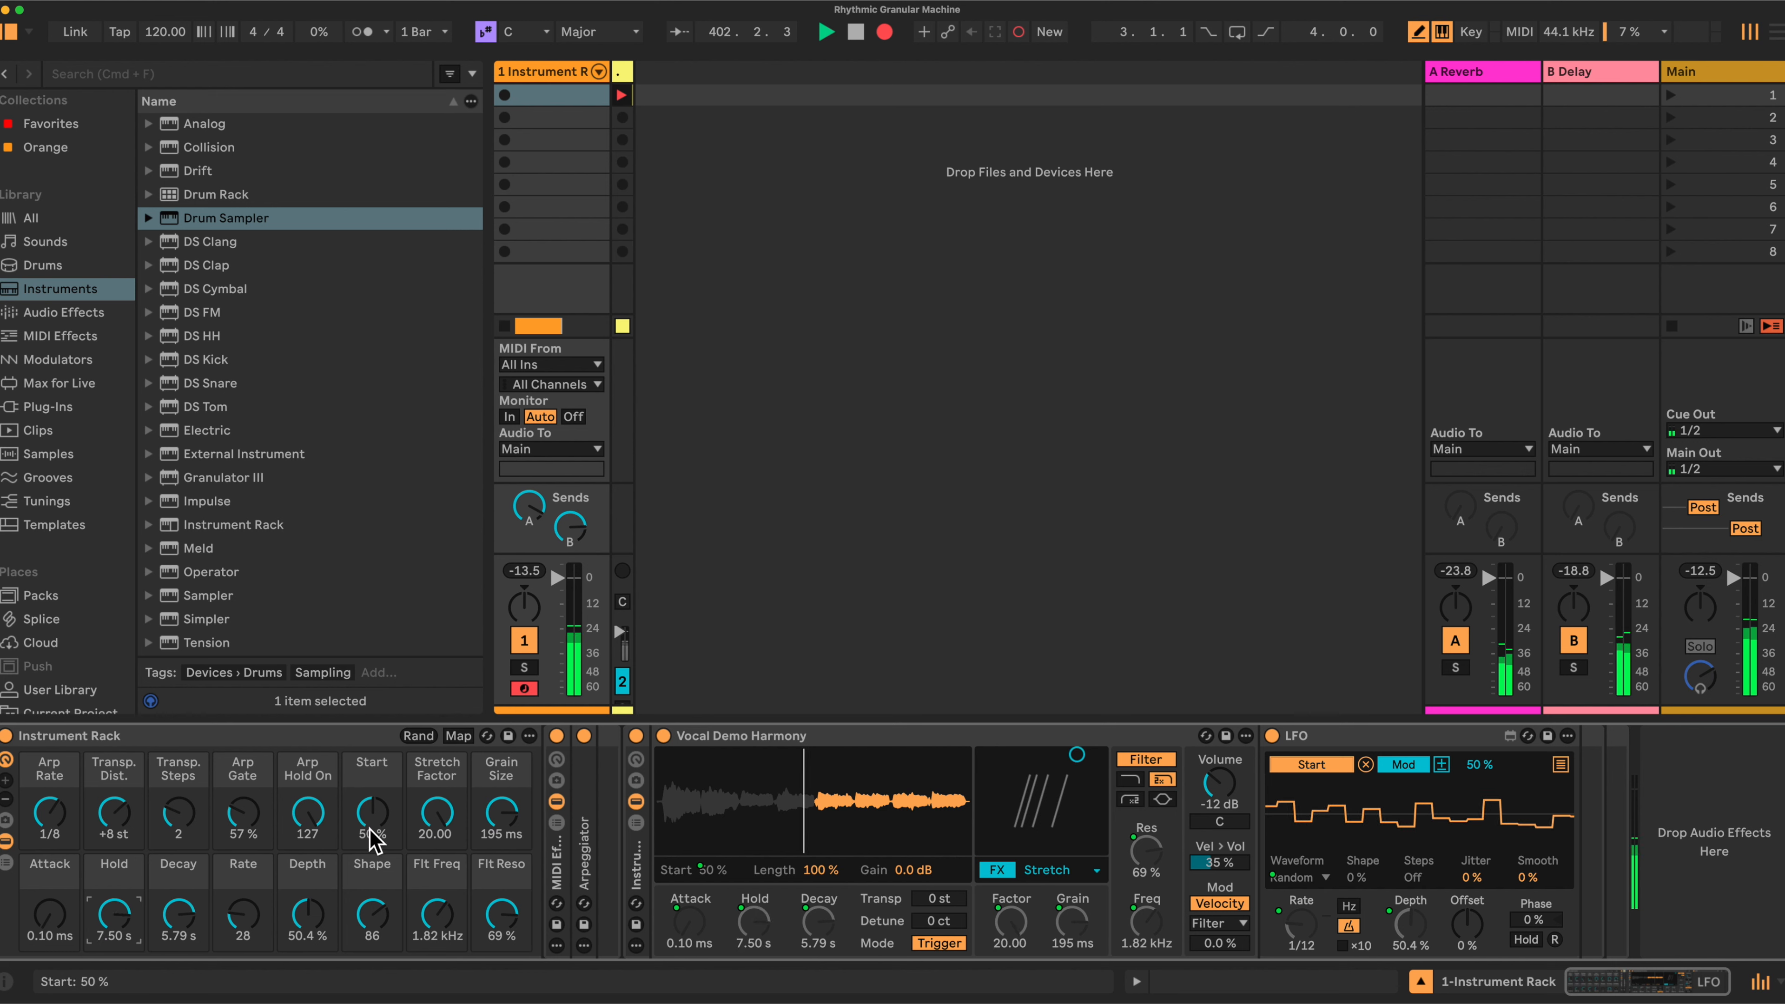
pyautogui.moveTo(437, 815); pyautogui.dragTo(436, 837)
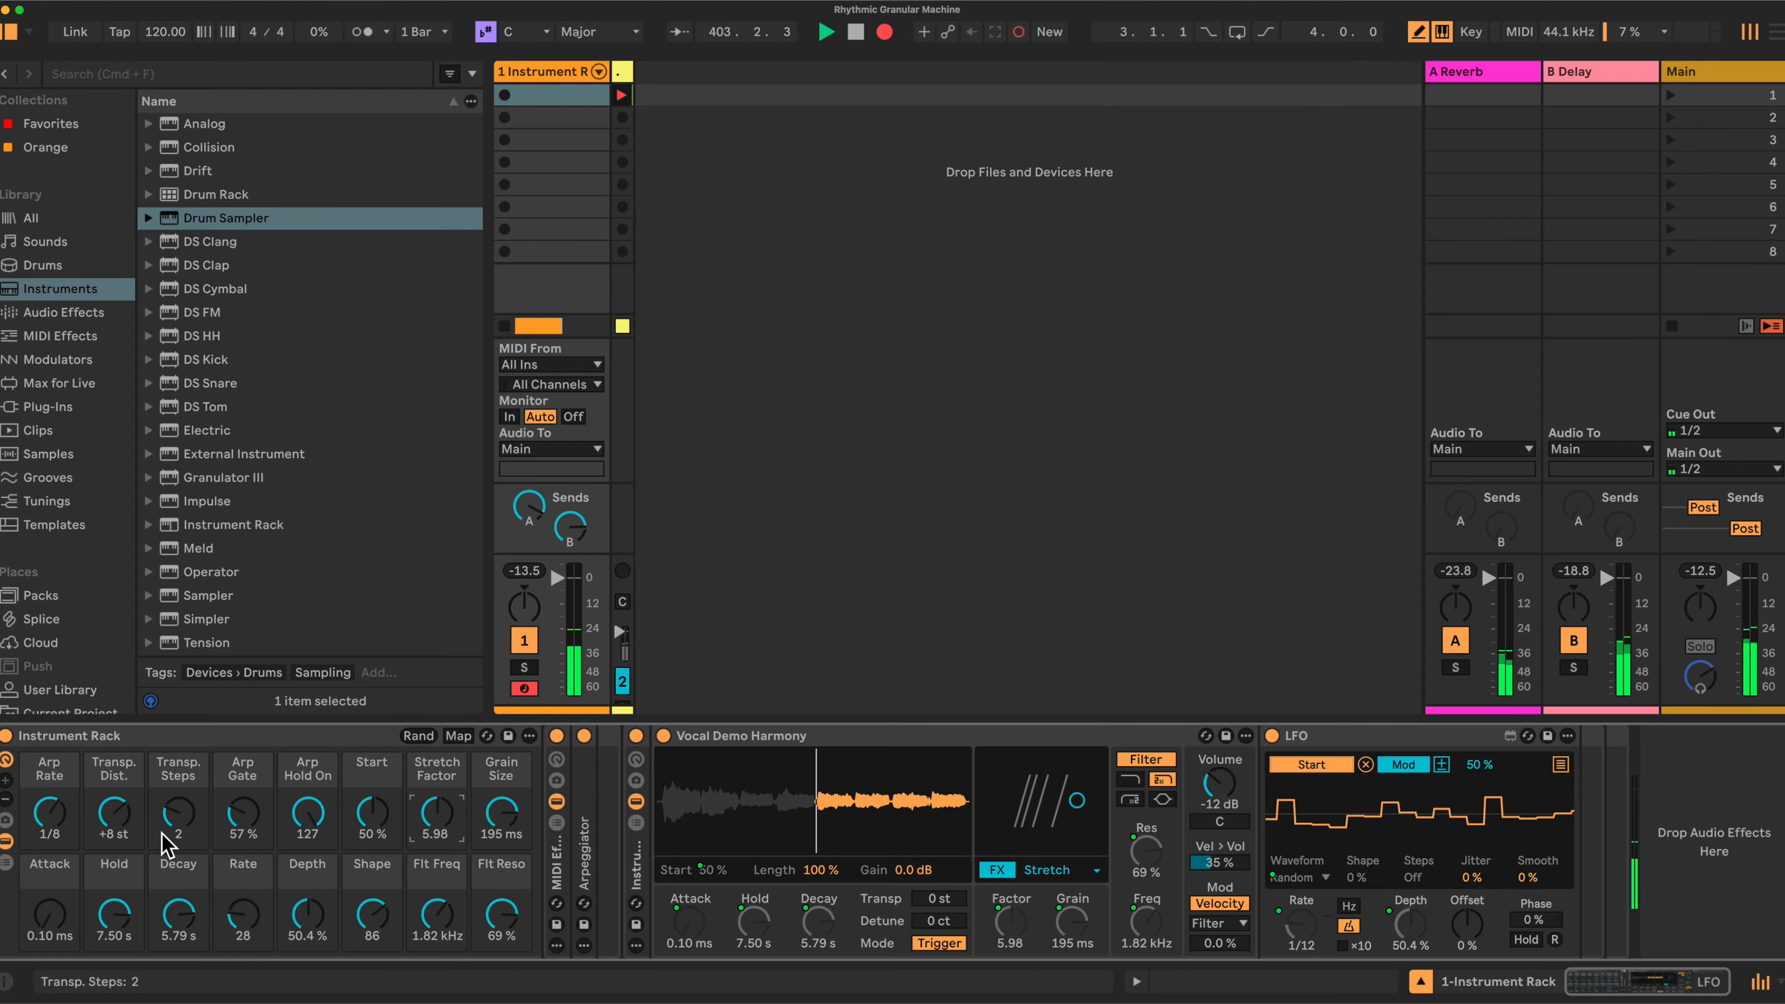
# Step: Lower the outer rack's Shape macro to 0 and raise its Rate macro to 94
pyautogui.moveTo(372, 914); pyautogui.dragTo(372, 970)
pyautogui.moveTo(242, 914); pyautogui.dragTo(243, 882)
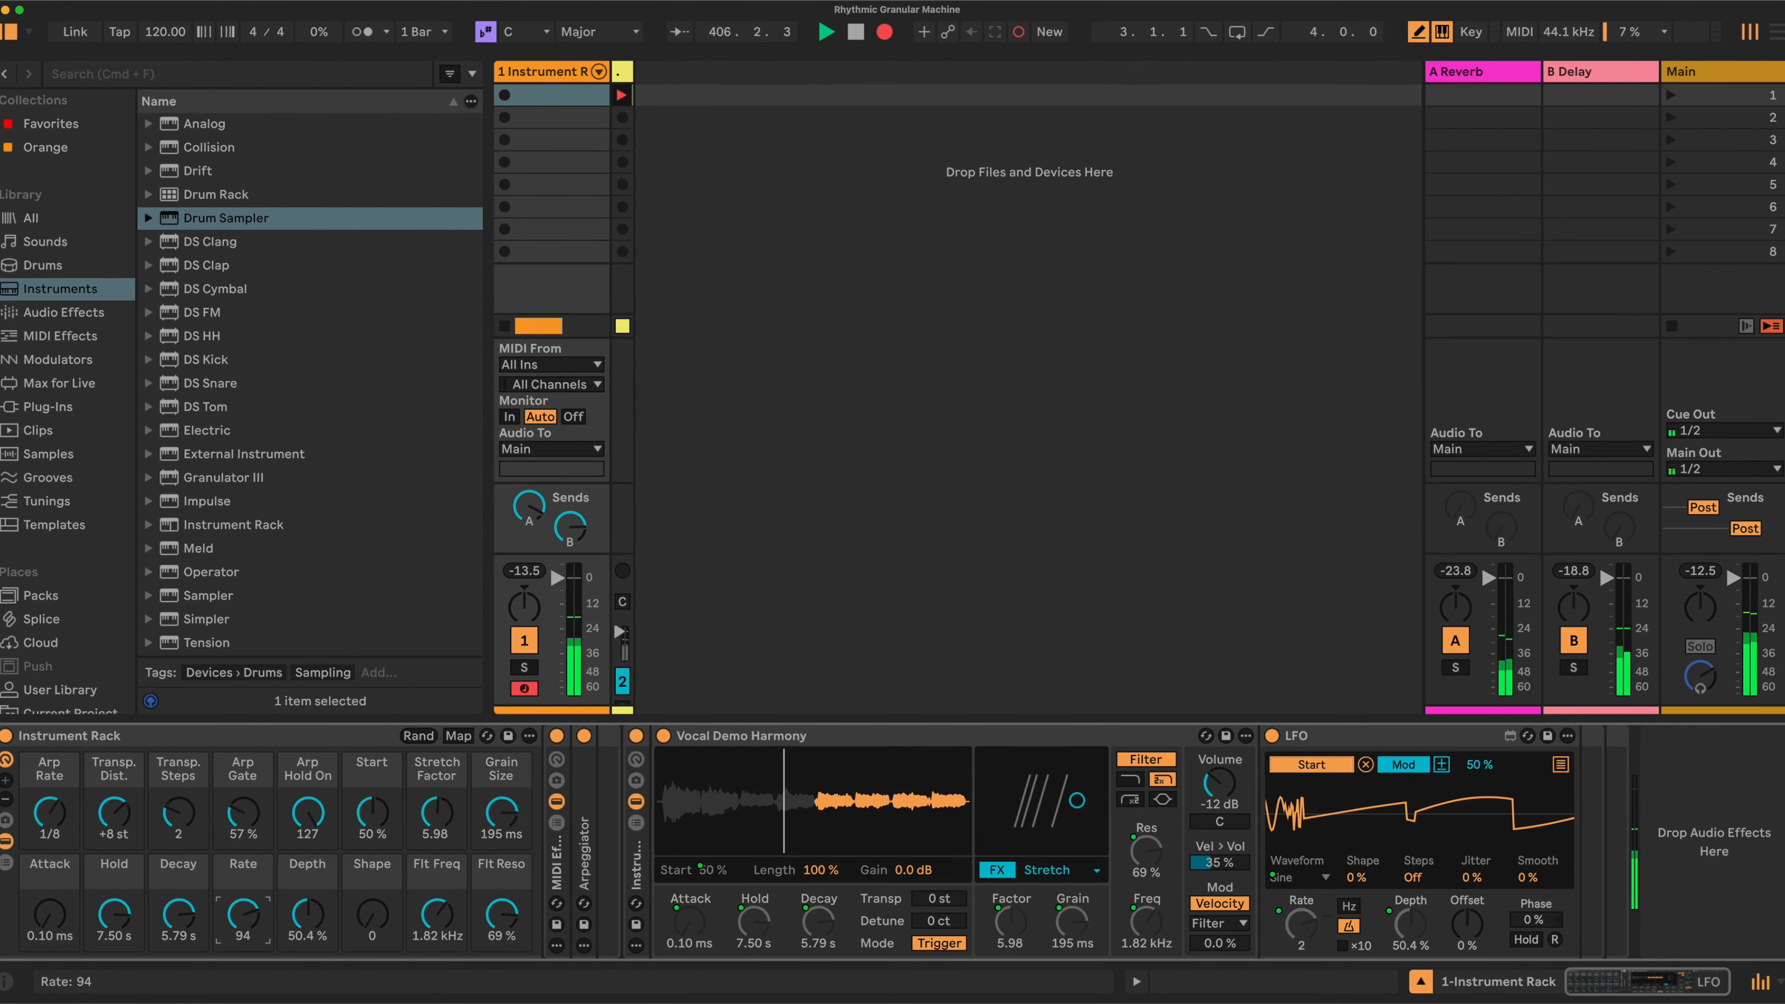